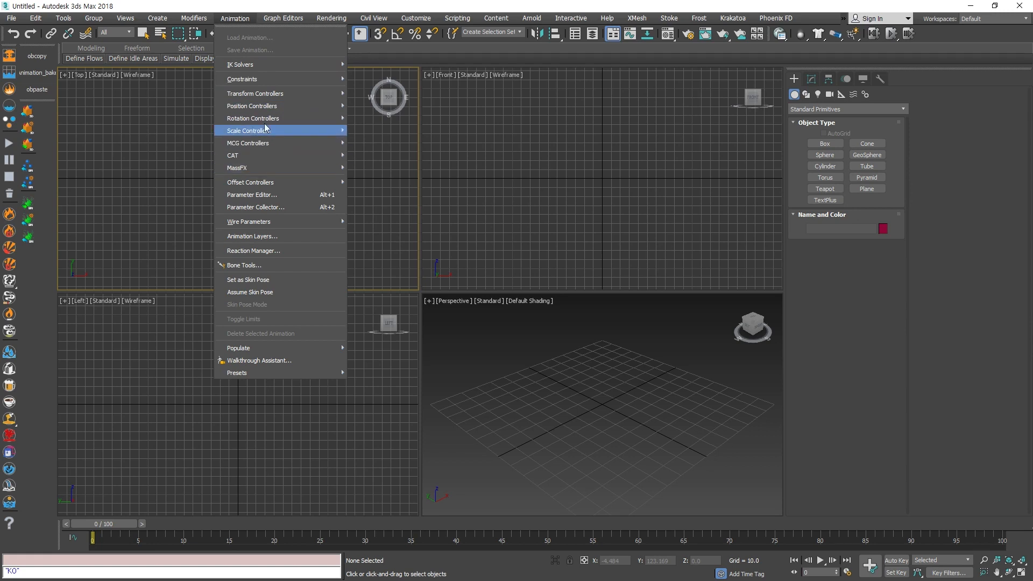
pyautogui.moveTo(268, 81)
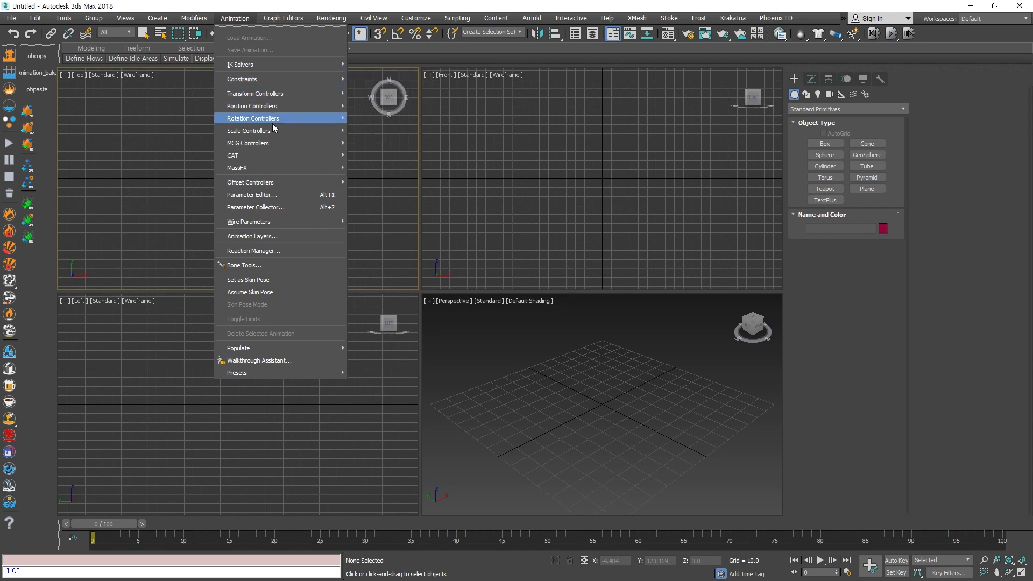
pyautogui.click(445, 322)
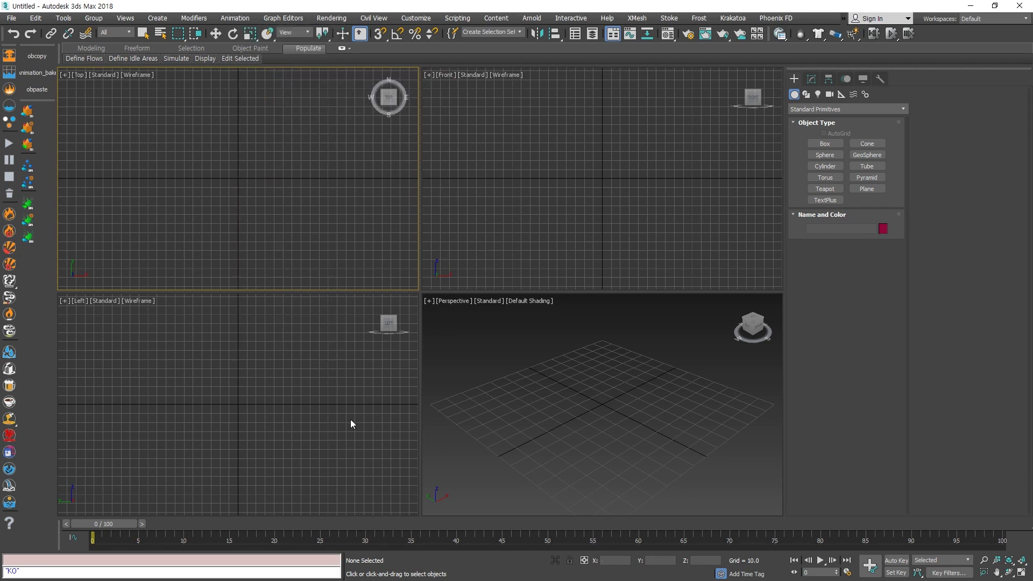
# Maximize the Perspective viewport and create a box about 29.3 long and 15.8 wide near the grid's outer corner.
pyautogui.hotkey('alt', 'w')
pyautogui.scroll(-4, 505, 363)
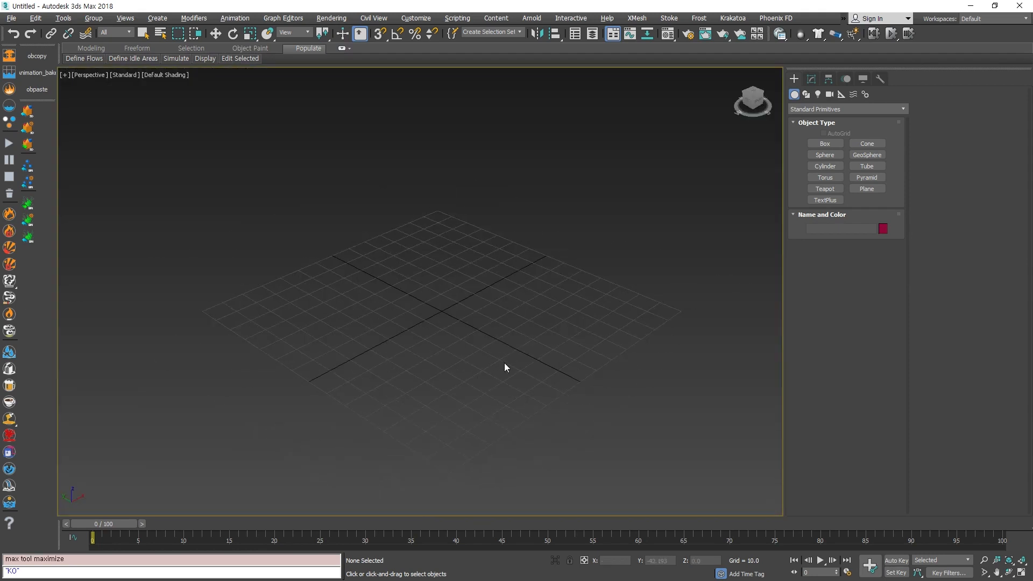
pyautogui.keyDown('alt'); pyautogui.moveTo(505, 363); pyautogui.dragTo(545, 372, button='middle'); pyautogui.keyUp('alt')
pyautogui.click(825, 144)
pyautogui.moveTo(219, 326); pyautogui.dragTo(232, 378)
pyautogui.click(279, 374)
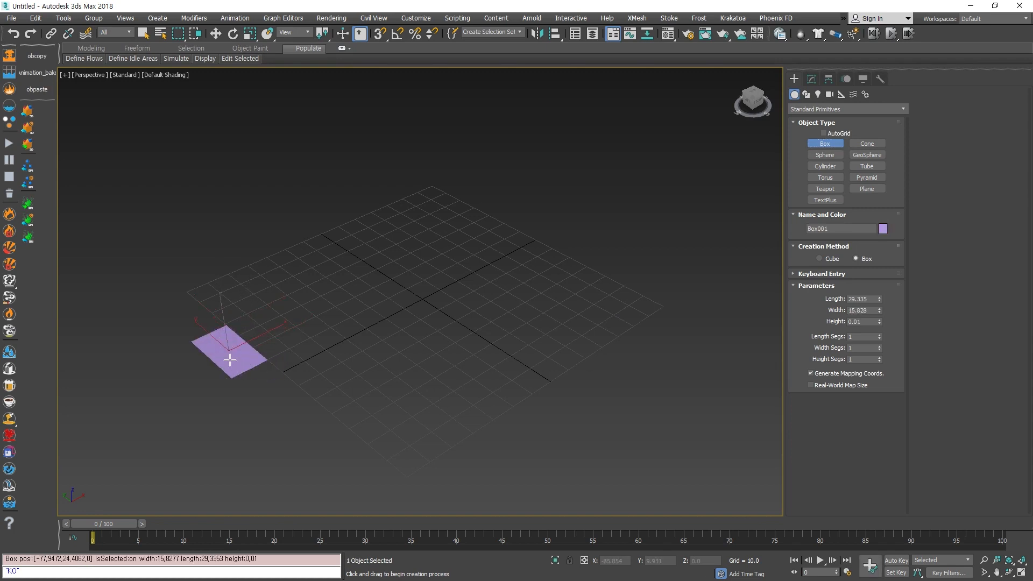
pyautogui.click(235, 329)
# Activate the Move tool, hide the home grid in the Perspective viewport and deselect the box.
pyautogui.press('w')
pyautogui.keyDown('alt'); pyautogui.moveTo(384, 366); pyautogui.dragTo(352, 308, button='middle'); pyautogui.keyUp('alt')
pyautogui.press('g')
pyautogui.scroll(3, 334, 353)
pyautogui.keyDown('alt'); pyautogui.moveTo(335, 353); pyautogui.dragTo(328, 357, button='middle'); pyautogui.keyUp('alt')
pyautogui.click(327, 356)
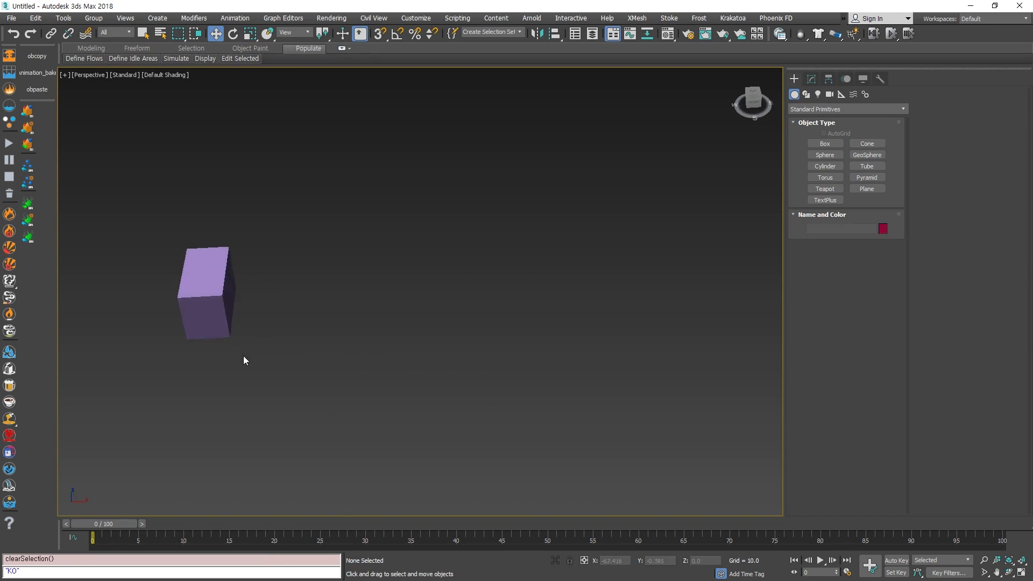
# Move the box along the negative X axis to about X -209.
pyautogui.moveTo(243, 356); pyautogui.dragTo(98, 142)
pyautogui.click(357, 335)
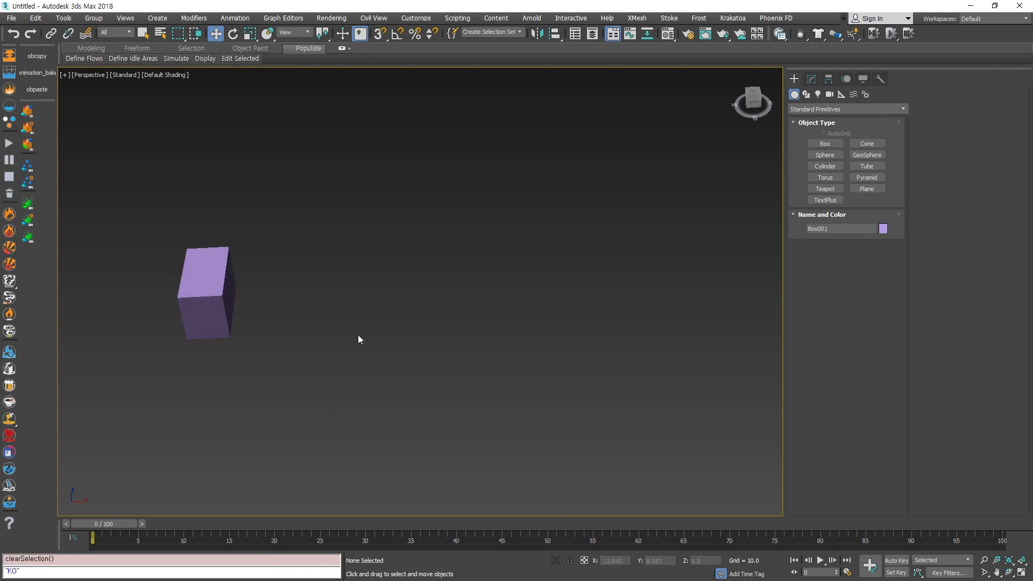
pyautogui.moveTo(357, 335); pyautogui.dragTo(179, 356)
pyautogui.moveTo(247, 309); pyautogui.dragTo(197, 345)
pyautogui.click(286, 375)
pyautogui.moveTo(162, 344); pyautogui.dragTo(186, 320, button='middle')
pyautogui.scroll(2, 179, 302)
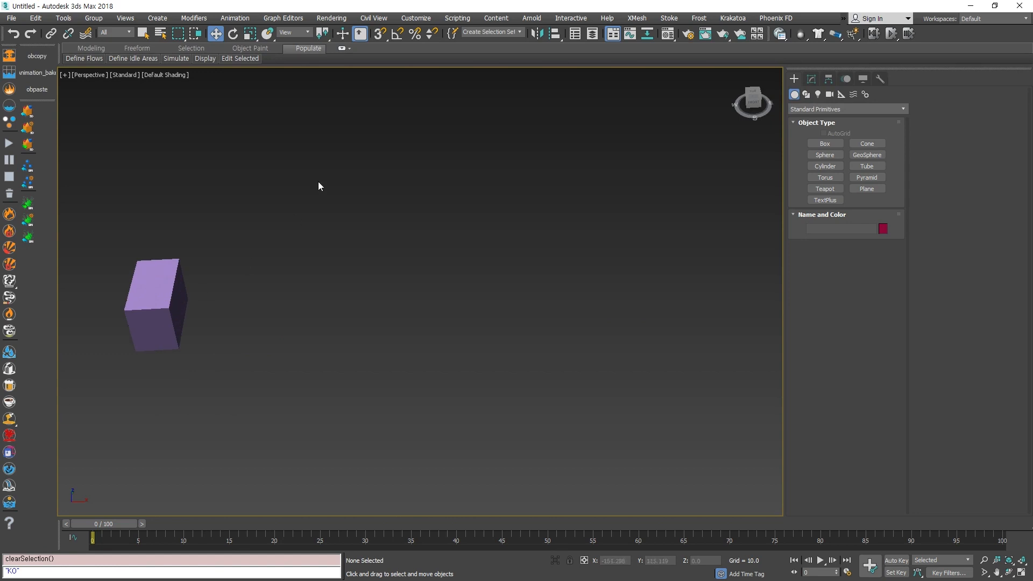
# Select the box and turn on Auto Key mode at frame 0.
pyautogui.moveTo(318, 180); pyautogui.dragTo(128, 386)
pyautogui.click(520, 442)
pyautogui.moveTo(107, 190); pyautogui.dragTo(102, 175)
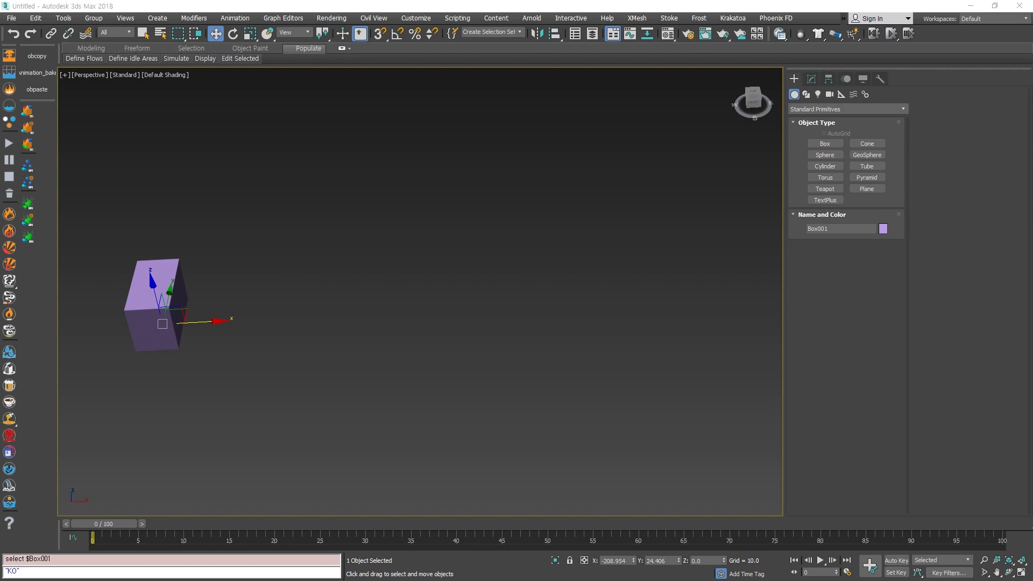
pyautogui.moveTo(350, 459); pyautogui.dragTo(73, 224)
pyautogui.click(896, 561)
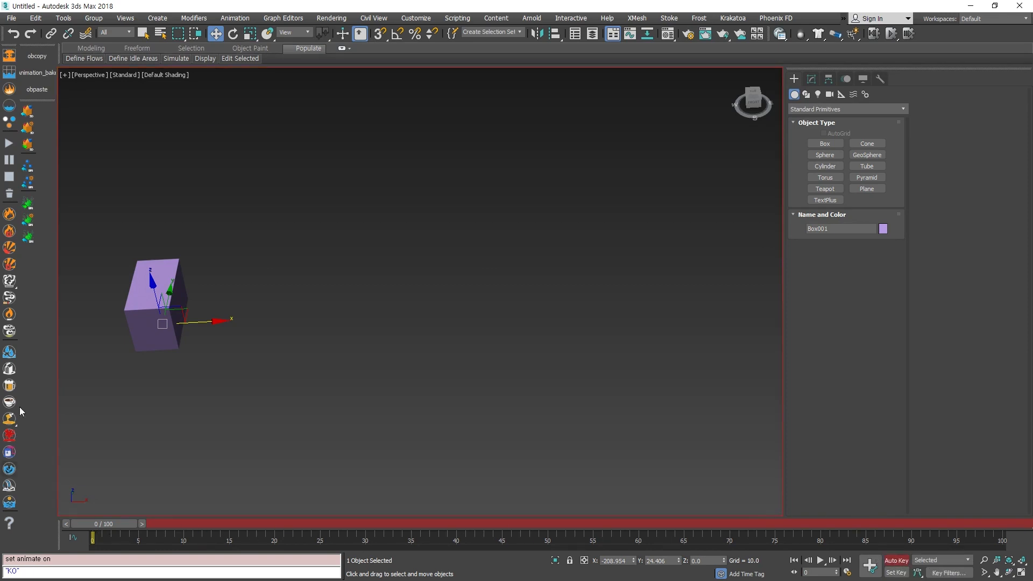
pyautogui.click(896, 561)
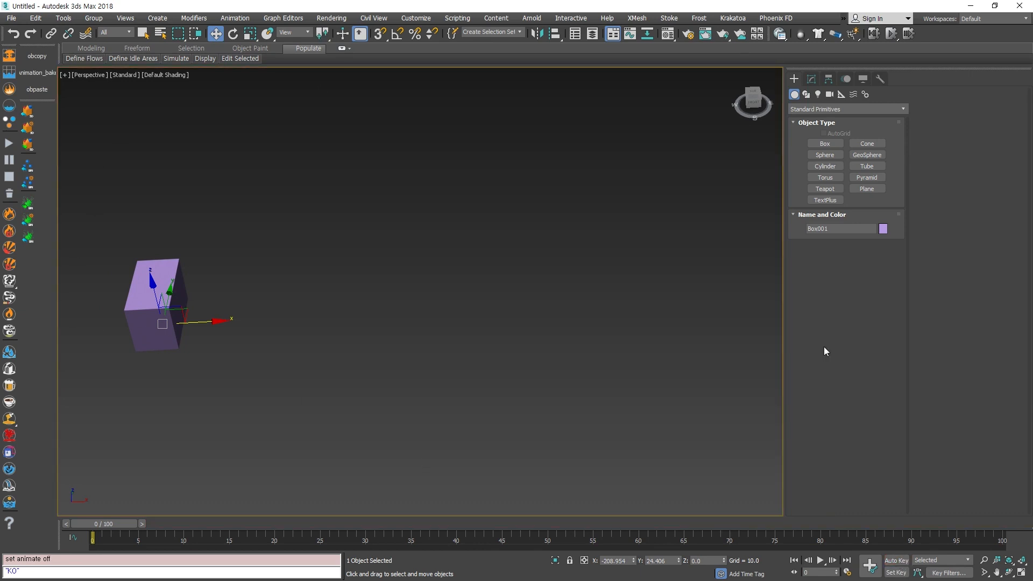
pyautogui.click(892, 560)
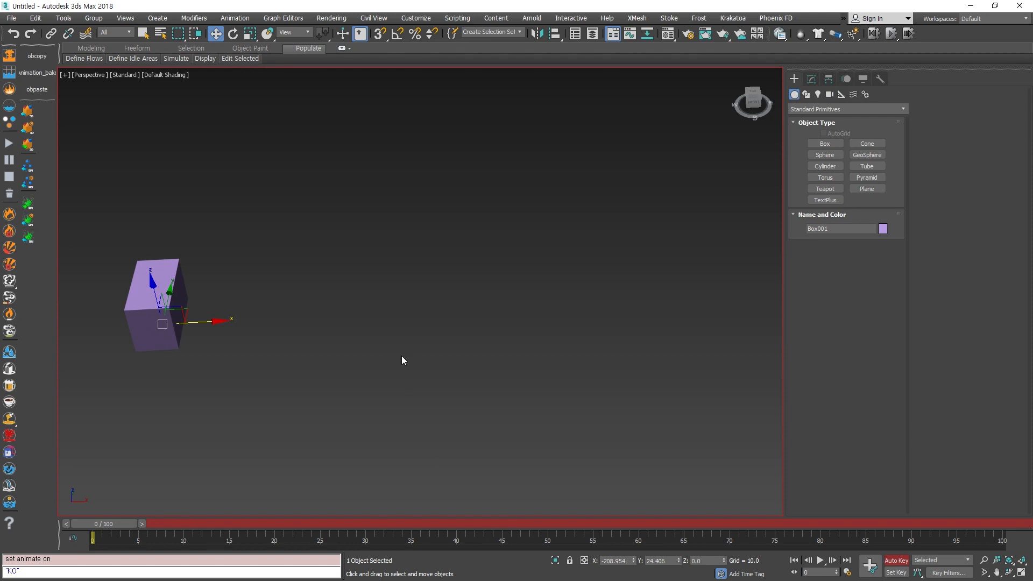
# Check the box's absolute world coordinates in the Move Transform Type-In, and close it.
pyautogui.moveTo(328, 370); pyautogui.dragTo(388, 374, button='middle')
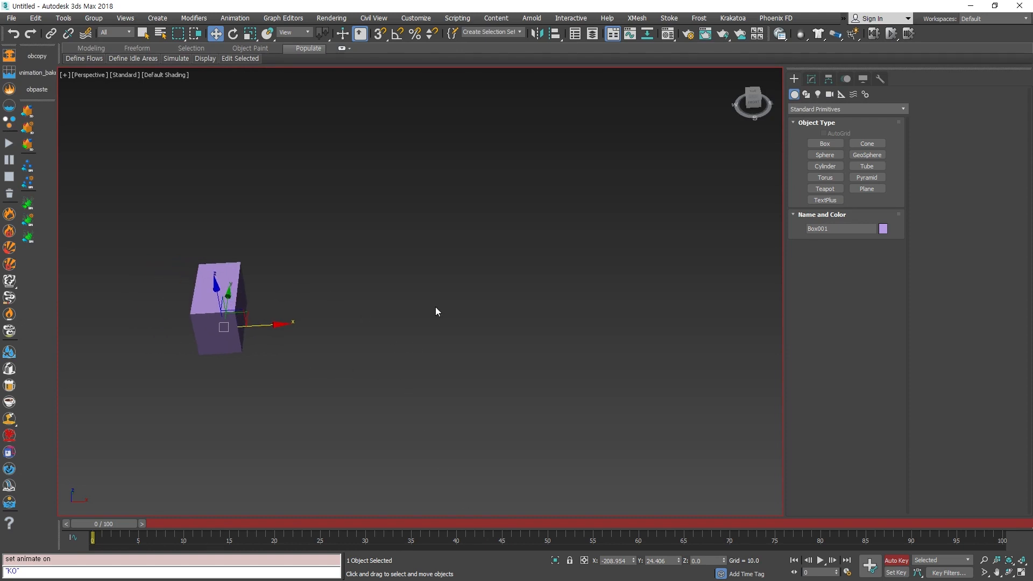
pyautogui.moveTo(447, 285); pyautogui.dragTo(367, 333, button='middle')
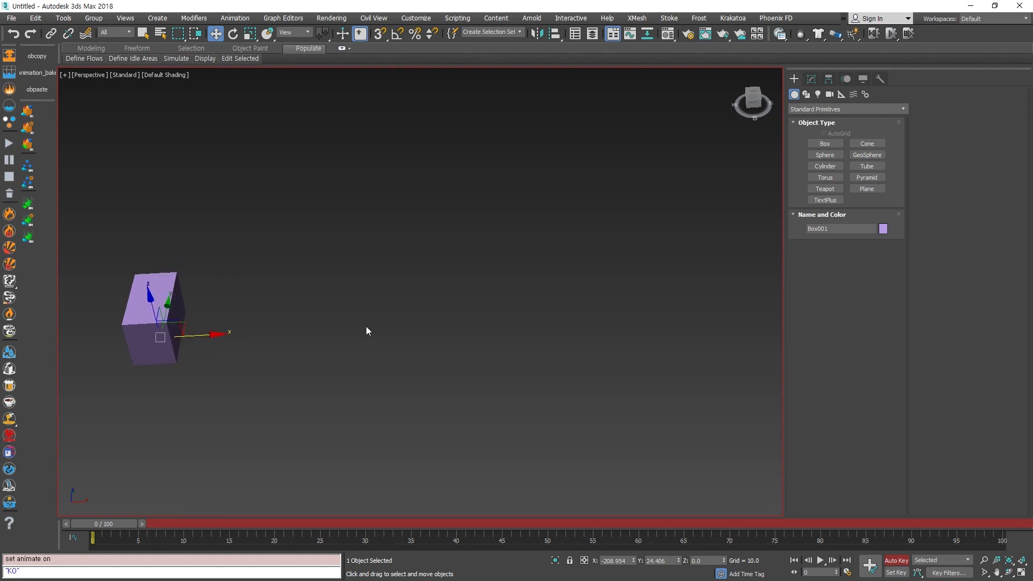
pyautogui.press('F12')
pyautogui.moveTo(461, 119); pyautogui.dragTo(356, 229)
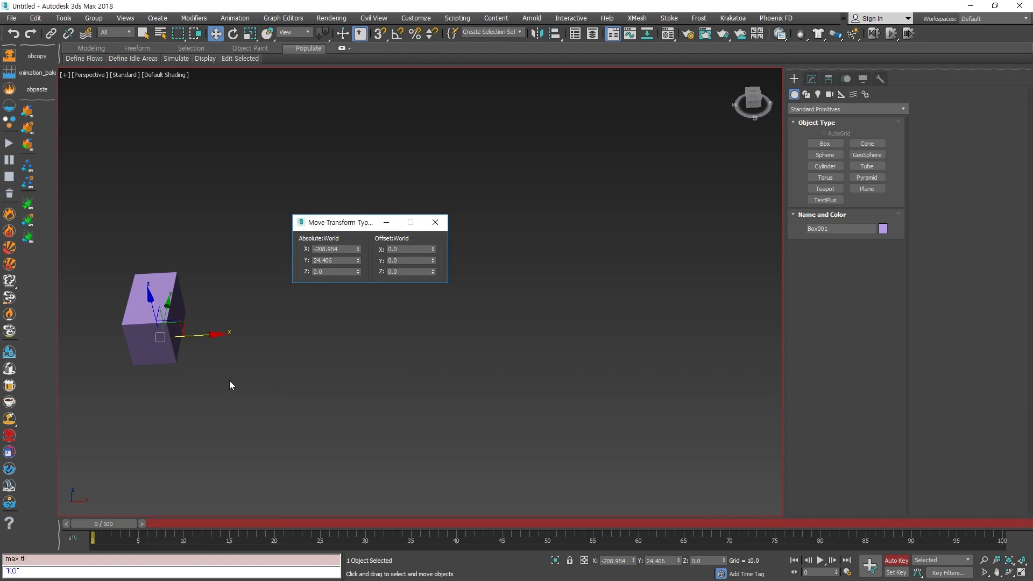
pyautogui.click(435, 222)
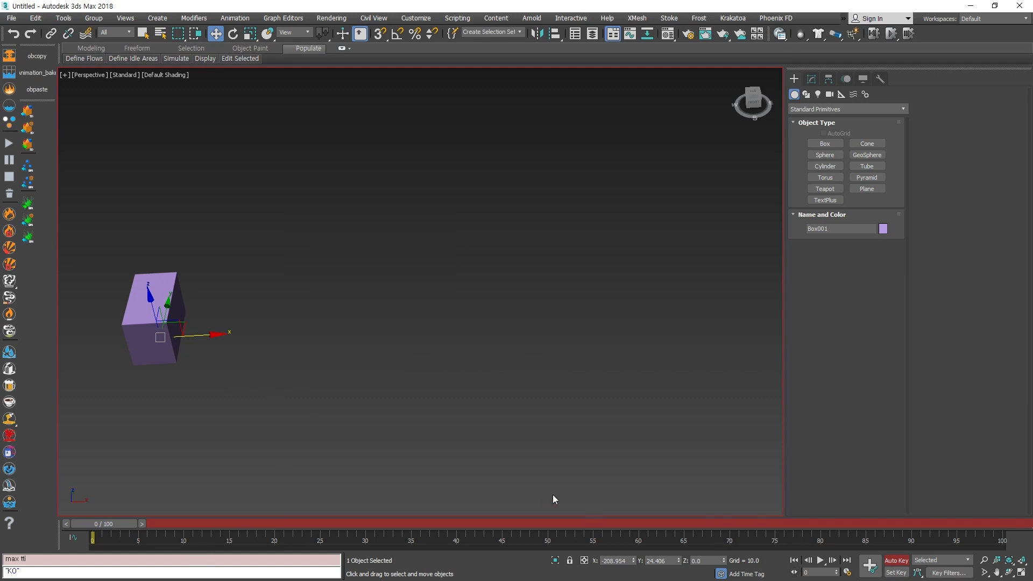
# Show the home grid in the Perspective viewport and deselect the box.
pyautogui.press('g')
pyautogui.click(654, 402)
pyautogui.moveTo(667, 399); pyautogui.dragTo(522, 322, button='middle')
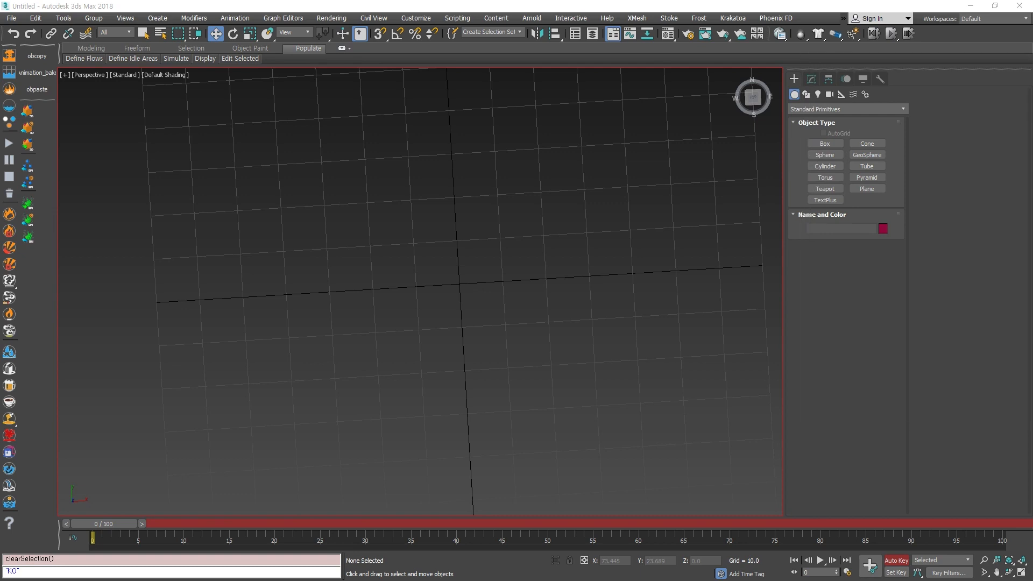
pyautogui.moveTo(459, 284)
pyautogui.mouseDown()
pyautogui.moveTo(467, 292)
pyautogui.moveTo(457, 318)
pyautogui.moveTo(426, 357)
pyautogui.moveTo(425, 338)
pyautogui.moveTo(493, 341)
pyautogui.mouseUp()
pyautogui.click(438, 352)
pyautogui.click(486, 360)
pyautogui.moveTo(399, 380)
pyautogui.mouseDown()
pyautogui.moveTo(423, 396)
pyautogui.moveTo(399, 394)
pyautogui.moveTo(463, 386)
pyautogui.moveTo(466, 400)
pyautogui.mouseUp()
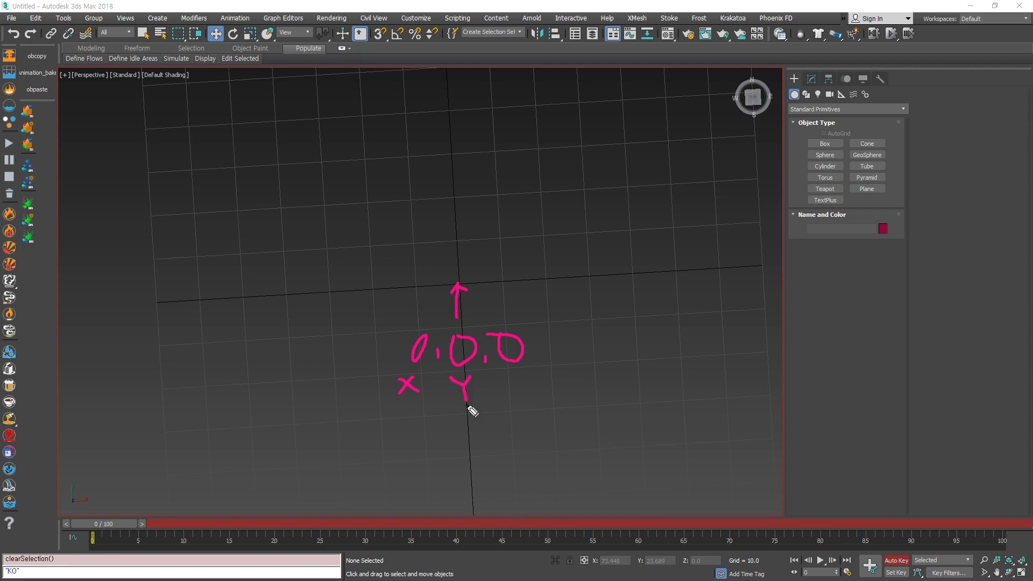
pyautogui.moveTo(517, 379)
pyautogui.mouseDown()
pyautogui.moveTo(519, 399)
pyautogui.moveTo(534, 398)
pyautogui.mouseUp()
pyautogui.moveTo(460, 280); pyautogui.dragTo(456, 282)
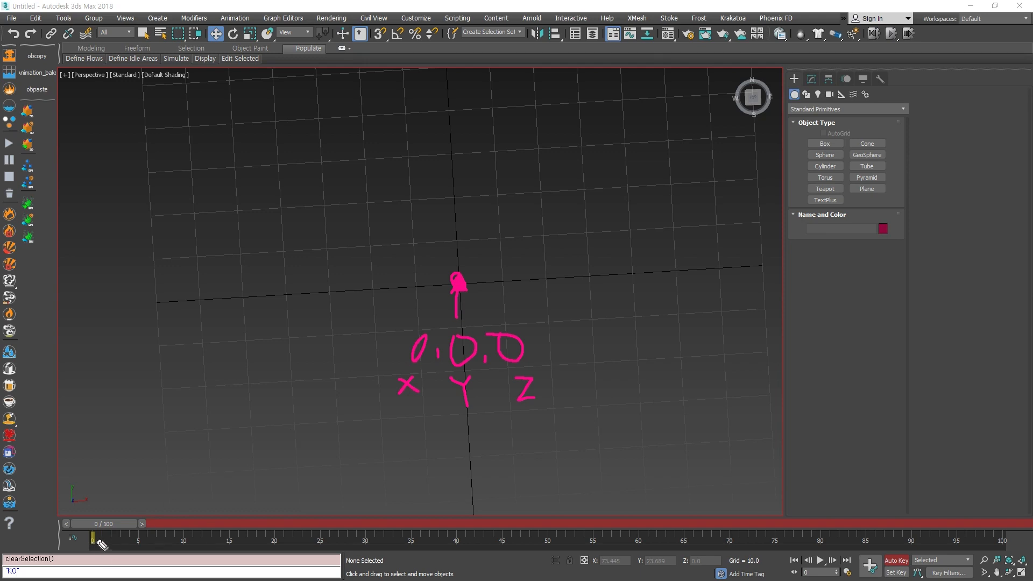
pyautogui.moveTo(457, 279); pyautogui.dragTo(466, 294)
pyautogui.moveTo(265, 539); pyautogui.dragTo(279, 533)
pyautogui.moveTo(276, 529); pyautogui.dragTo(272, 547)
pyautogui.moveTo(664, 279); pyautogui.dragTo(696, 283)
pyautogui.moveTo(645, 322)
pyautogui.mouseDown()
pyautogui.moveTo(653, 341)
pyautogui.moveTo(657, 322)
pyautogui.moveTo(667, 348)
pyautogui.moveTo(690, 325)
pyautogui.moveTo(710, 344)
pyautogui.mouseUp()
pyautogui.moveTo(731, 322); pyautogui.dragTo(729, 326)
pyautogui.moveTo(672, 371)
pyautogui.mouseDown()
pyautogui.moveTo(648, 384)
pyautogui.moveTo(694, 376)
pyautogui.mouseUp()
pyautogui.moveTo(700, 368)
pyautogui.mouseDown()
pyautogui.moveTo(696, 391)
pyautogui.moveTo(746, 390)
pyautogui.mouseUp()
pyautogui.moveTo(478, 284)
pyautogui.mouseDown()
pyautogui.moveTo(464, 284)
pyautogui.moveTo(637, 276)
pyautogui.moveTo(624, 280)
pyautogui.mouseUp()
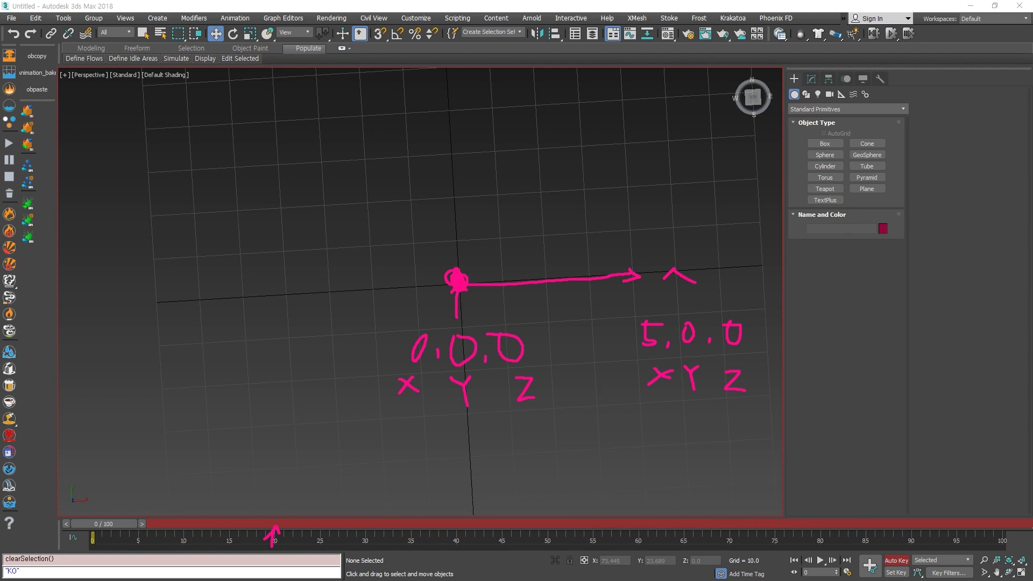
pyautogui.press('e')
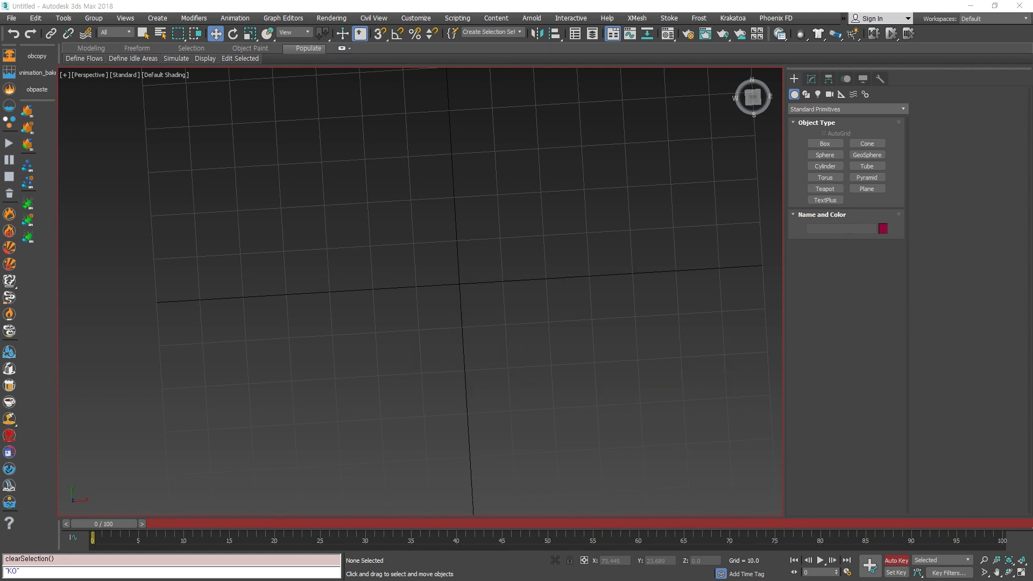
# Select the box and set its X and Y position to 0 so it sits at the world origin.
pyautogui.scroll(-6, 378, 350)
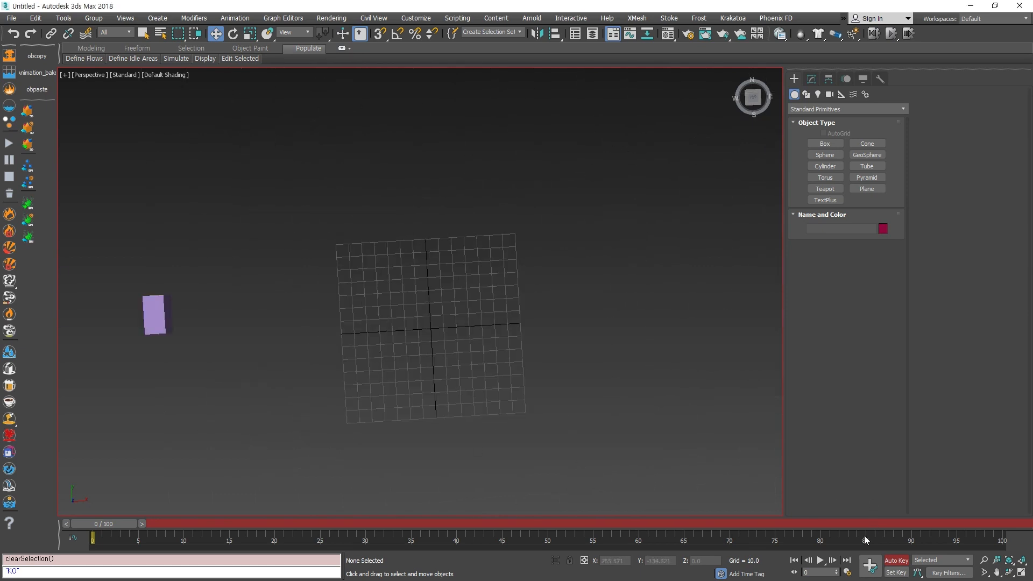
pyautogui.click(155, 318)
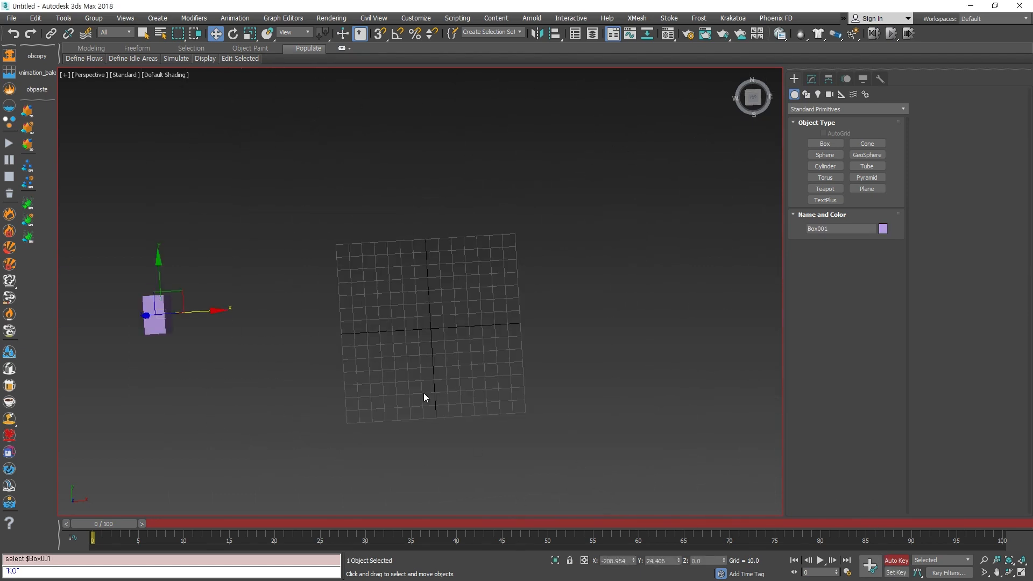
pyautogui.rightClick(634, 562)
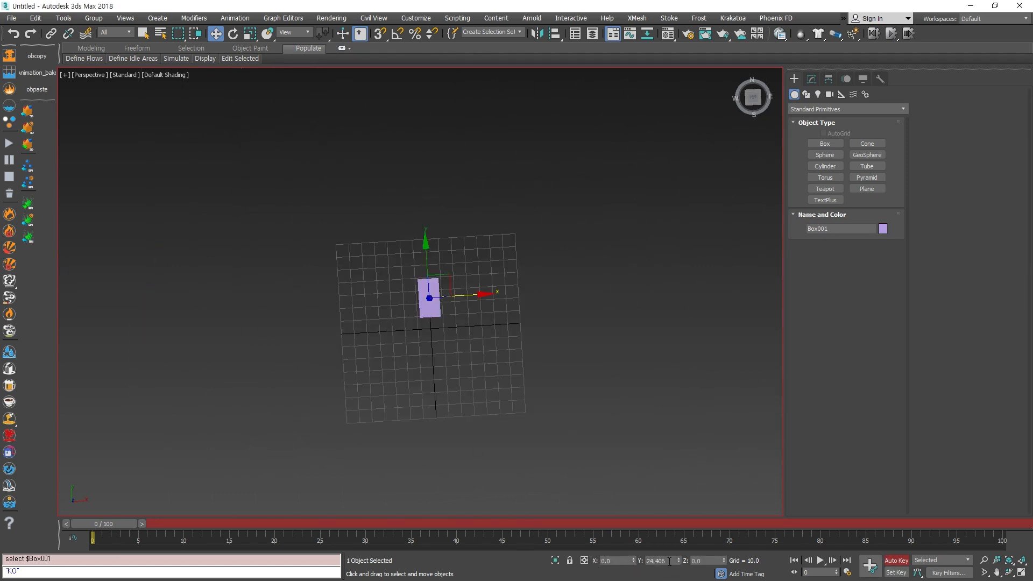
pyautogui.rightClick(680, 563)
pyautogui.keyDown('alt'); pyautogui.moveTo(587, 351); pyautogui.dragTo(568, 293, button='middle'); pyautogui.keyUp('alt')
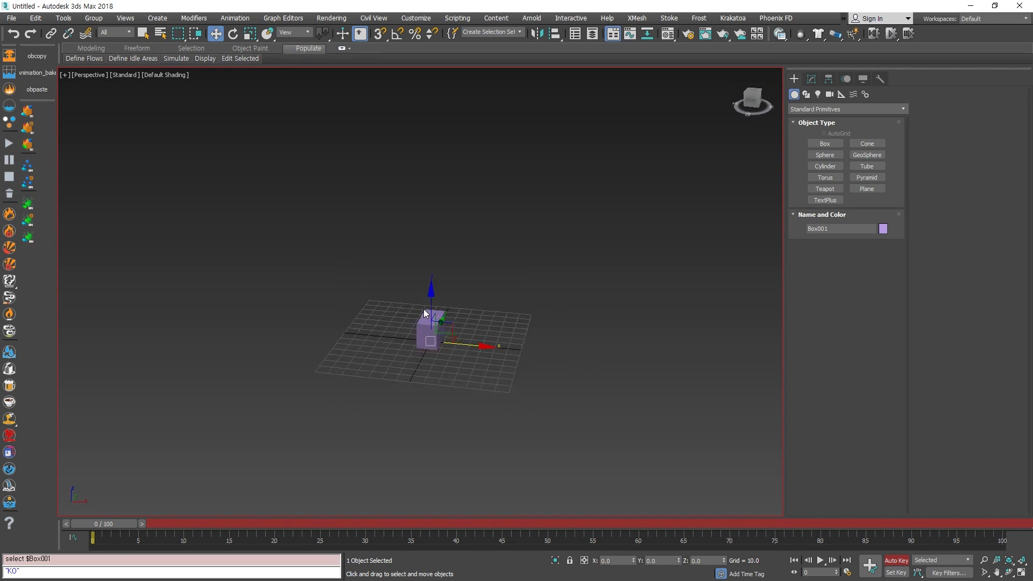
# Toggle Auto Key mode and set a key for the box at frame 0.
pyautogui.scroll(6, 430, 328)
pyautogui.keyDown('alt'); pyautogui.moveTo(469, 375); pyautogui.dragTo(492, 409, button='middle'); pyautogui.keyUp('alt')
pyautogui.scroll(-5, 463, 386)
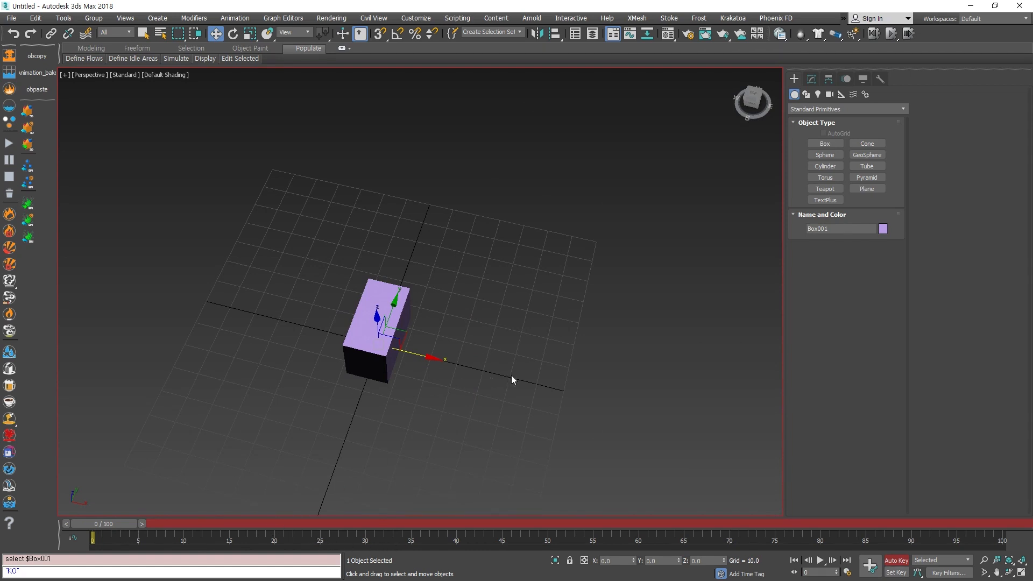
pyautogui.keyDown('alt'); pyautogui.moveTo(532, 397); pyautogui.dragTo(560, 398, button='middle'); pyautogui.keyUp('alt')
pyautogui.scroll(3, 390, 338)
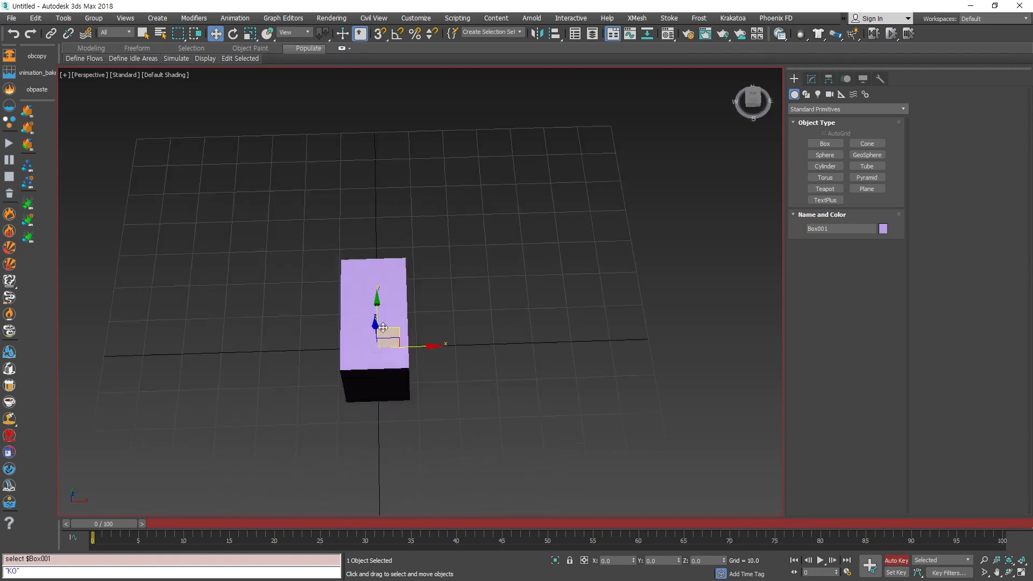
pyautogui.scroll(-3, 389, 338)
pyautogui.keyDown('alt'); pyautogui.moveTo(453, 391); pyautogui.dragTo(447, 350, button='middle'); pyautogui.keyUp('alt')
pyautogui.scroll(3, 431, 333)
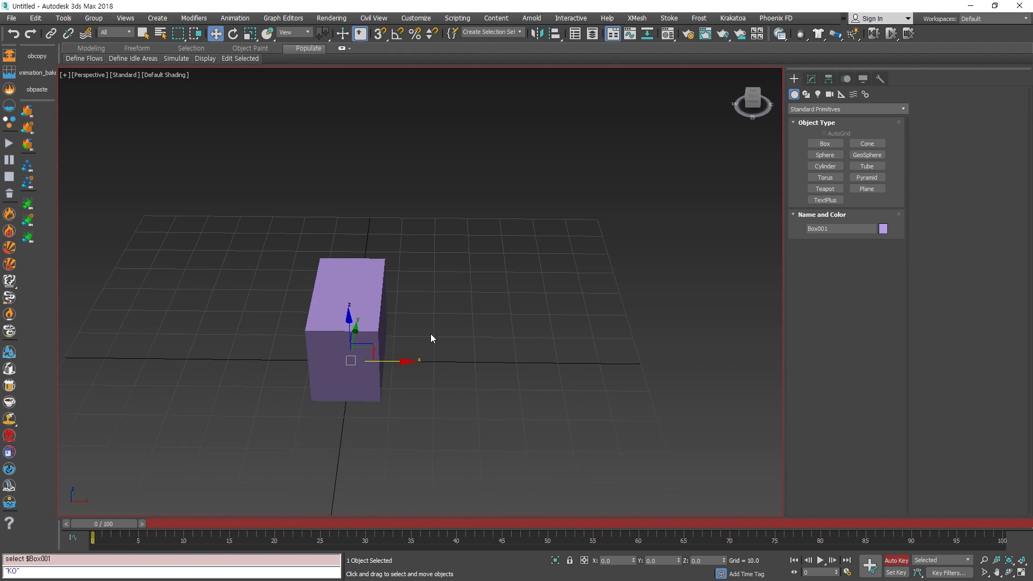
pyautogui.click(901, 563)
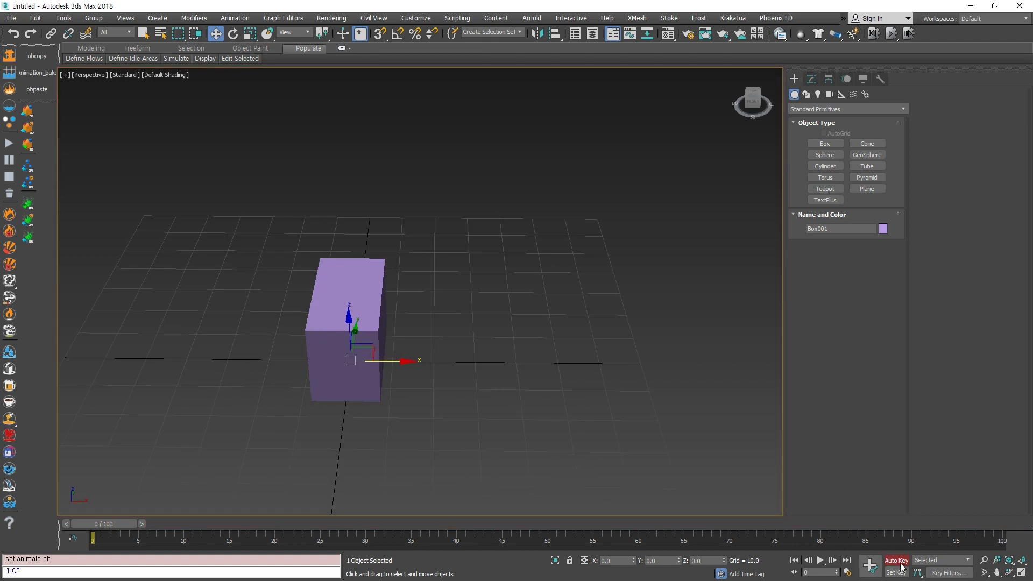
pyautogui.click(872, 572)
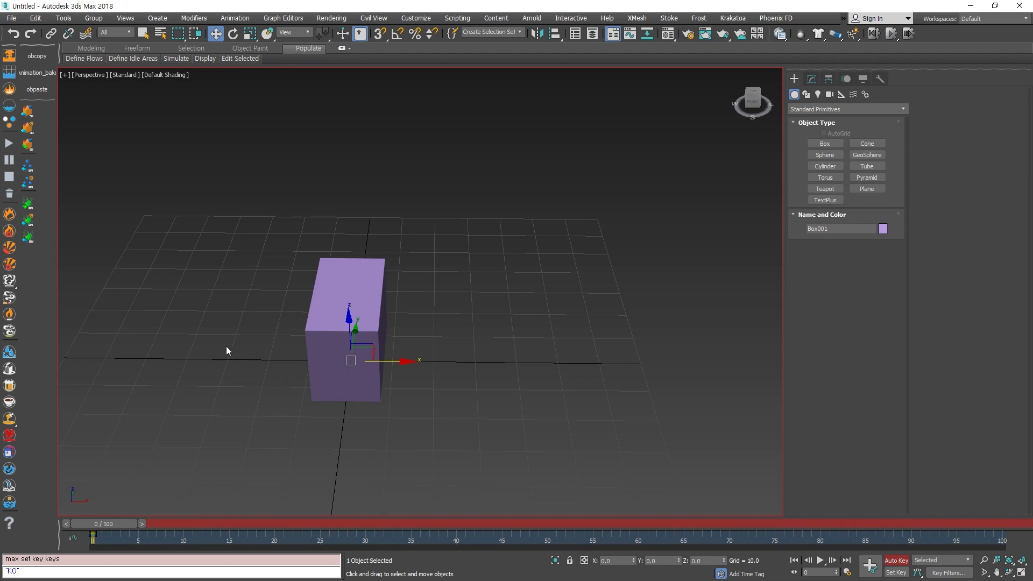
pyautogui.moveTo(231, 344); pyautogui.dragTo(345, 370, button='middle')
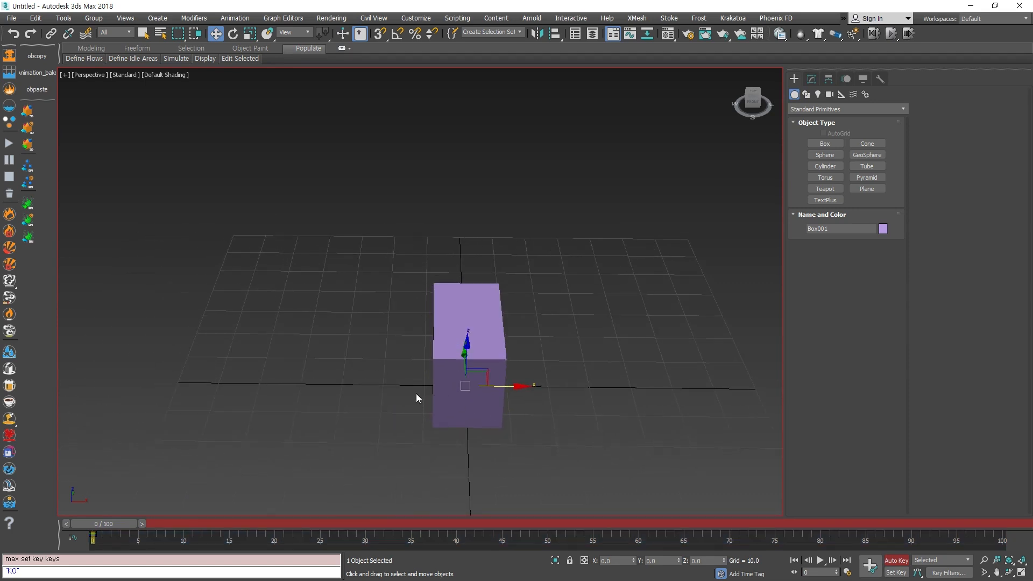
pyautogui.moveTo(426, 287); pyautogui.dragTo(437, 295)
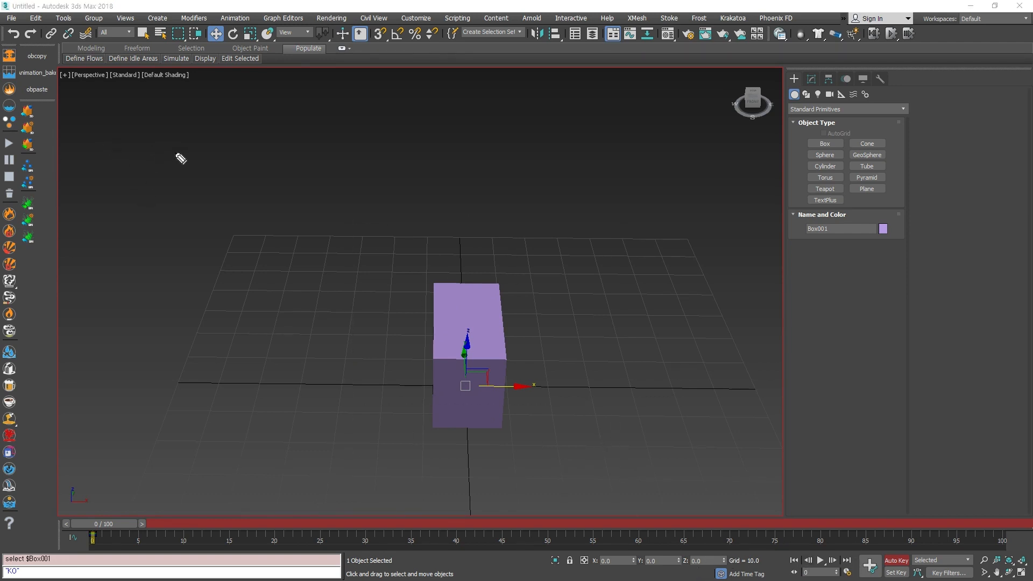
pyautogui.moveTo(174, 171)
pyautogui.mouseDown()
pyautogui.moveTo(204, 147)
pyautogui.moveTo(233, 159)
pyautogui.moveTo(241, 142)
pyautogui.moveTo(291, 144)
pyautogui.moveTo(281, 162)
pyautogui.mouseUp()
pyautogui.moveTo(290, 141)
pyautogui.mouseDown()
pyautogui.moveTo(293, 159)
pyautogui.moveTo(289, 132)
pyautogui.mouseUp()
pyautogui.moveTo(307, 151); pyautogui.dragTo(339, 158)
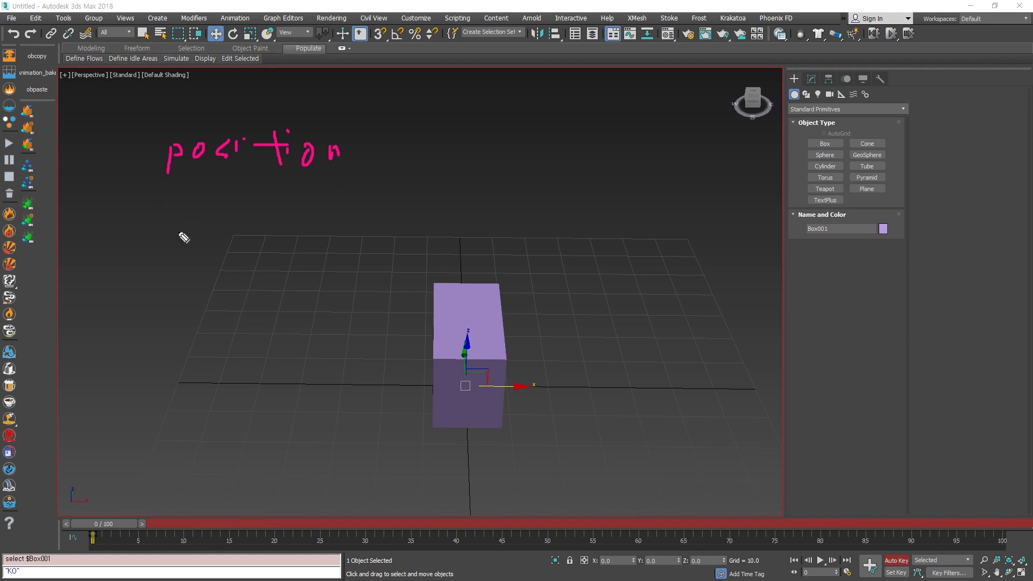
pyautogui.moveTo(230, 147); pyautogui.dragTo(219, 164)
pyautogui.moveTo(178, 207); pyautogui.dragTo(237, 233)
pyautogui.moveTo(226, 213)
pyautogui.mouseDown()
pyautogui.moveTo(265, 222)
pyautogui.moveTo(294, 206)
pyautogui.moveTo(295, 232)
pyautogui.moveTo(304, 215)
pyautogui.moveTo(321, 232)
pyautogui.mouseUp()
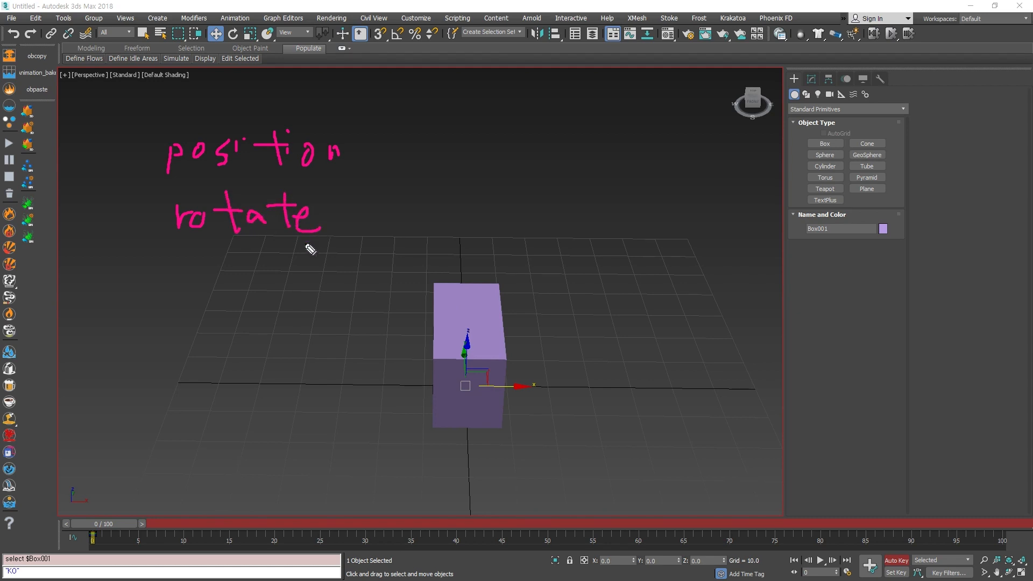
pyautogui.moveTo(200, 267)
pyautogui.mouseDown()
pyautogui.moveTo(189, 287)
pyautogui.moveTo(260, 288)
pyautogui.mouseUp()
pyautogui.moveTo(278, 249)
pyautogui.mouseDown()
pyautogui.moveTo(280, 295)
pyautogui.moveTo(305, 291)
pyautogui.mouseUp()
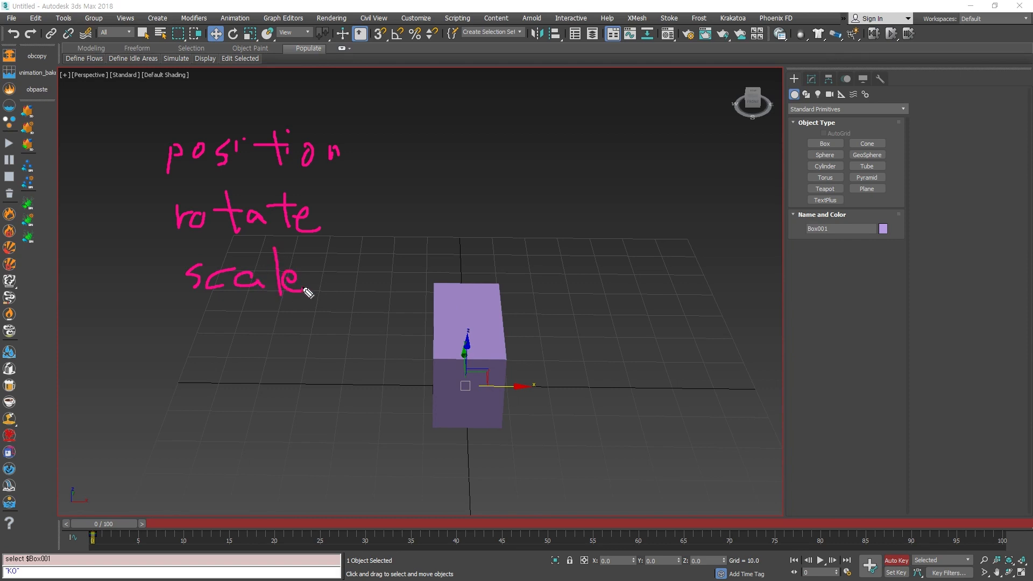
pyautogui.moveTo(130, 110)
pyautogui.mouseDown()
pyautogui.moveTo(138, 204)
pyautogui.moveTo(379, 314)
pyautogui.moveTo(399, 127)
pyautogui.moveTo(139, 127)
pyautogui.moveTo(402, 111)
pyautogui.moveTo(314, 321)
pyautogui.moveTo(142, 187)
pyautogui.moveTo(134, 125)
pyautogui.mouseUp()
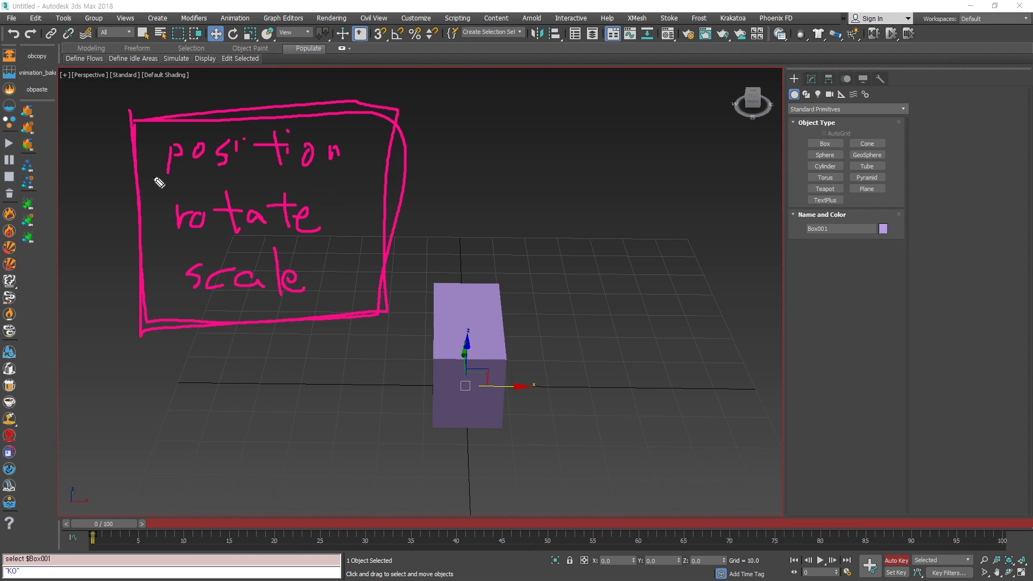
pyautogui.click(153, 167)
pyautogui.moveTo(152, 168); pyautogui.dragTo(173, 282)
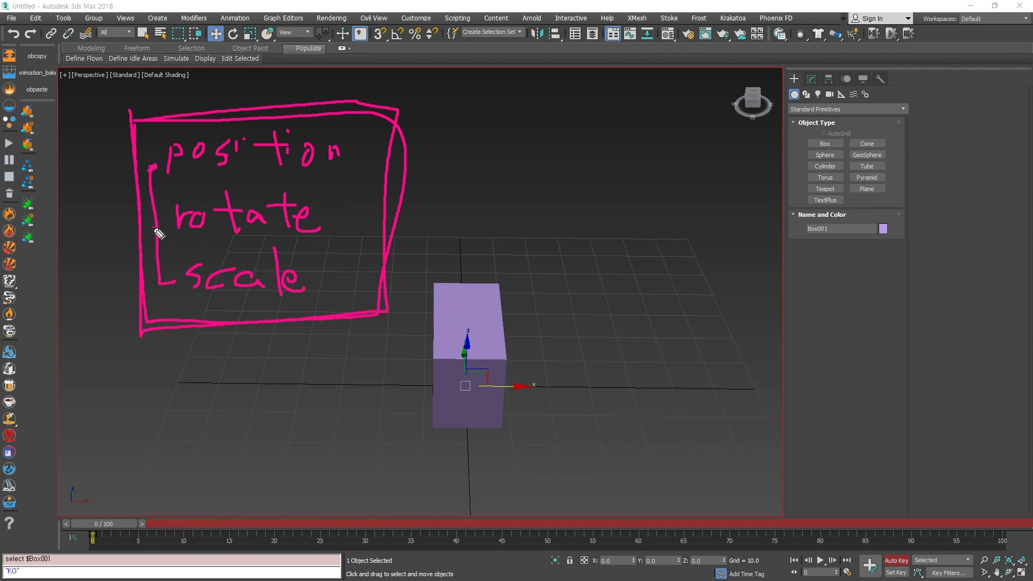
pyautogui.moveTo(153, 227); pyautogui.dragTo(173, 227)
pyautogui.press('Escape')
# Go to frame 20 with Auto Key on and move the box about 7.5 units along X.
pyautogui.moveTo(596, 200); pyautogui.dragTo(473, 211, button='middle')
pyautogui.scroll(-4, 471, 226)
pyautogui.keyDown('alt'); pyautogui.moveTo(464, 275); pyautogui.dragTo(135, 558, button='middle'); pyautogui.keyUp('alt')
pyautogui.scroll(4, 460, 326)
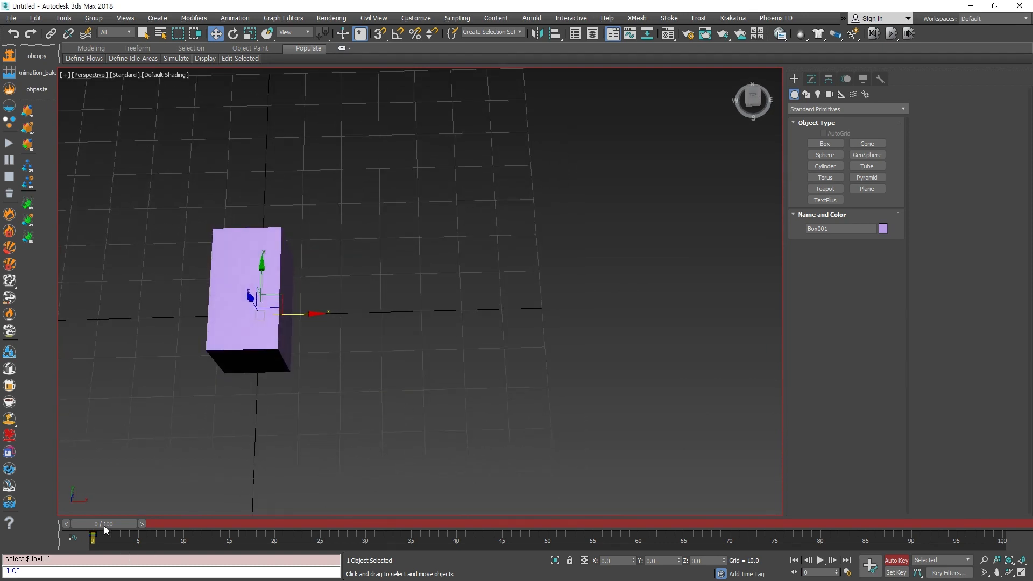
pyautogui.moveTo(104, 525); pyautogui.dragTo(276, 527)
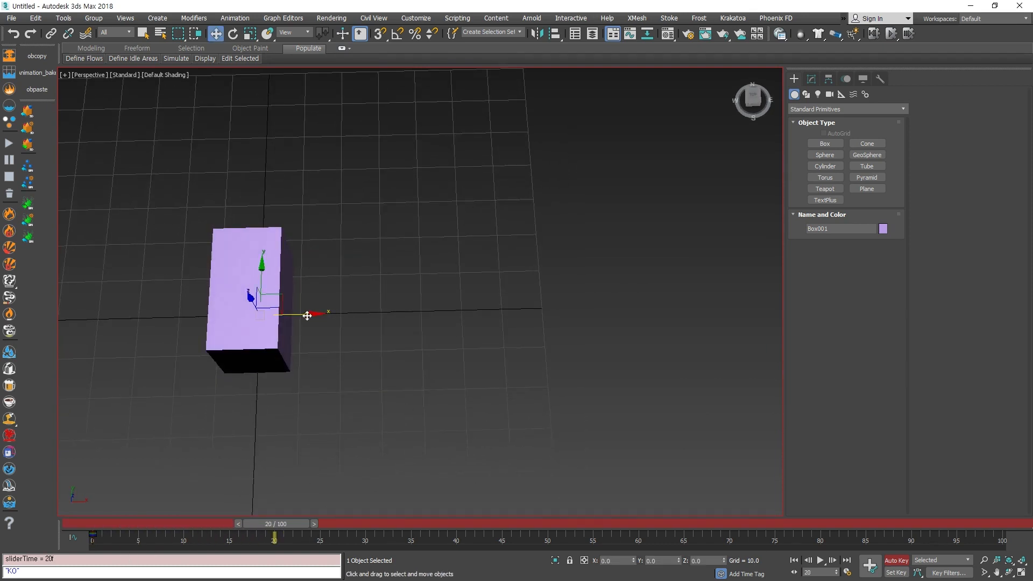
pyautogui.moveTo(307, 316)
pyautogui.mouseDown()
pyautogui.moveTo(540, 312)
pyautogui.moveTo(285, 313)
pyautogui.moveTo(301, 313)
pyautogui.mouseUp()
# Turn on object snapping and set it to snap to grid points, then close the snap settings.
pyautogui.press('s')
pyautogui.rightClick(379, 36)
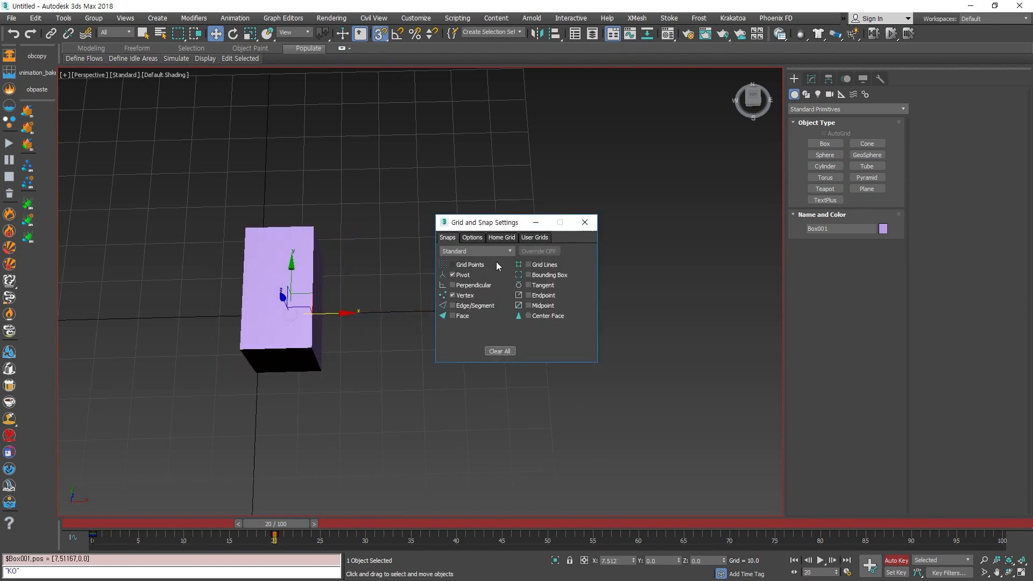
pyautogui.click(463, 275)
pyautogui.click(463, 296)
pyautogui.click(464, 295)
pyautogui.click(585, 225)
# Snap the box to X 50 at frame 20, and turn off Auto Key and snapping.
pyautogui.moveTo(291, 314); pyautogui.dragTo(457, 305)
pyautogui.keyDown('alt'); pyautogui.moveTo(477, 448); pyautogui.dragTo(473, 389, button='middle'); pyautogui.keyUp('alt')
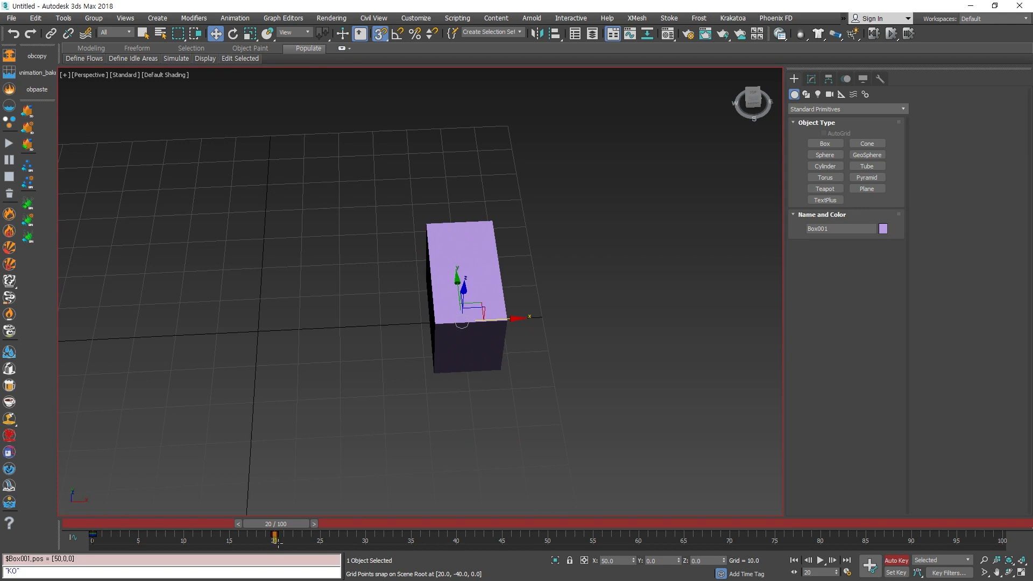
pyautogui.click(895, 561)
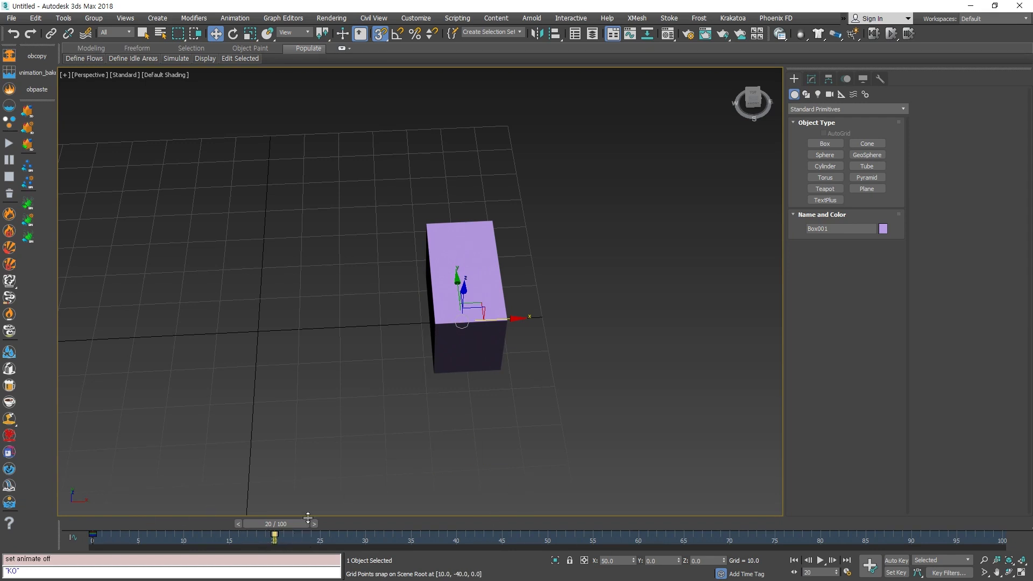
pyautogui.press('s')
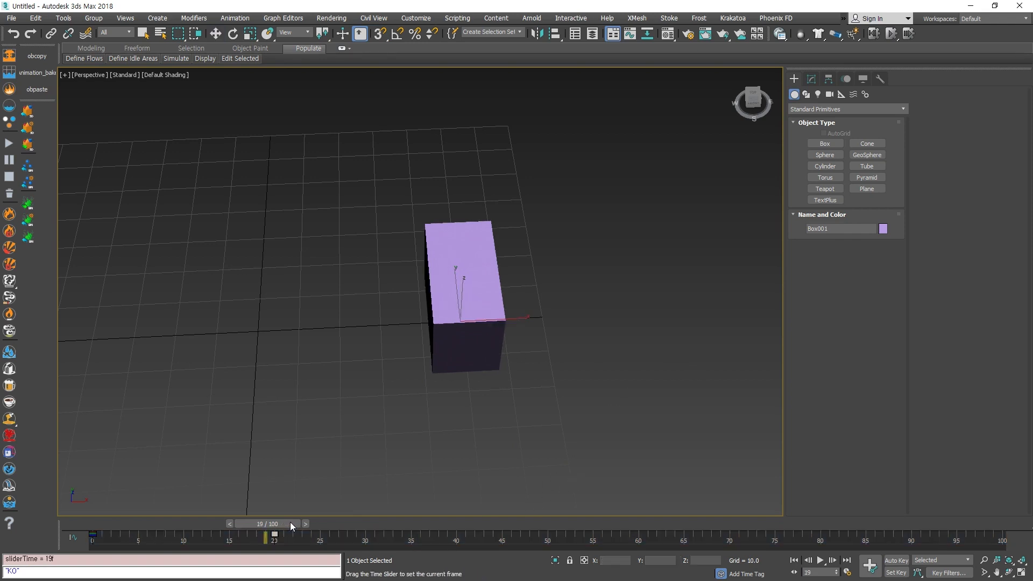
# Scrub the timeline between the two keys to review the box's move, ending at frame 20.
pyautogui.moveTo(290, 522); pyautogui.dragTo(266, 529)
pyautogui.press('w')
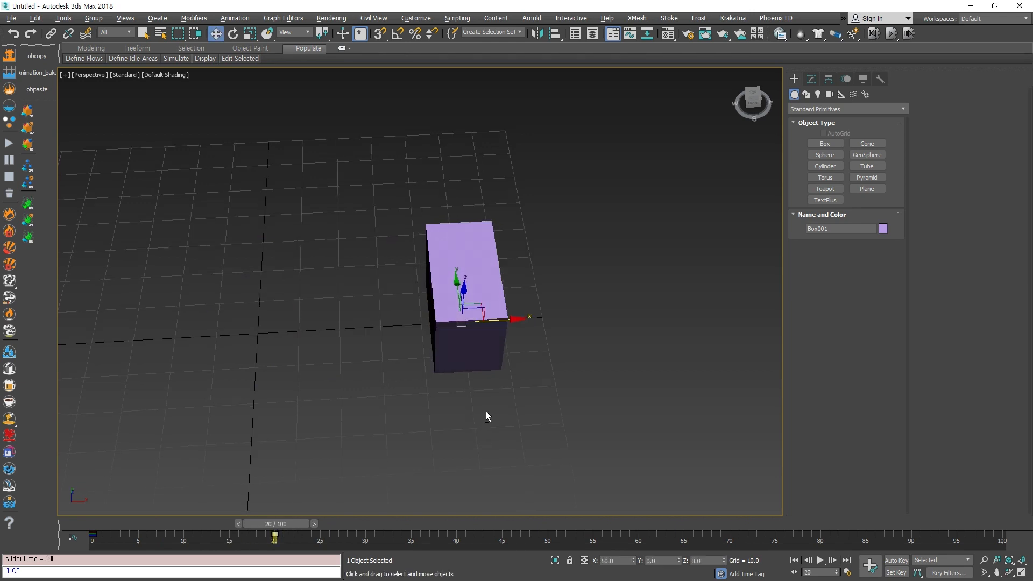
pyautogui.keyDown('alt'); pyautogui.moveTo(486, 411); pyautogui.dragTo(428, 457, button='middle'); pyautogui.keyUp('alt')
pyautogui.moveTo(269, 525)
pyautogui.mouseDown()
pyautogui.moveTo(283, 525)
pyautogui.moveTo(102, 526)
pyautogui.moveTo(280, 526)
pyautogui.moveTo(100, 528)
pyautogui.moveTo(275, 526)
pyautogui.moveTo(99, 539)
pyautogui.moveTo(284, 528)
pyautogui.moveTo(78, 531)
pyautogui.moveTo(275, 531)
pyautogui.mouseUp()
pyautogui.press('w')
pyautogui.press('w')
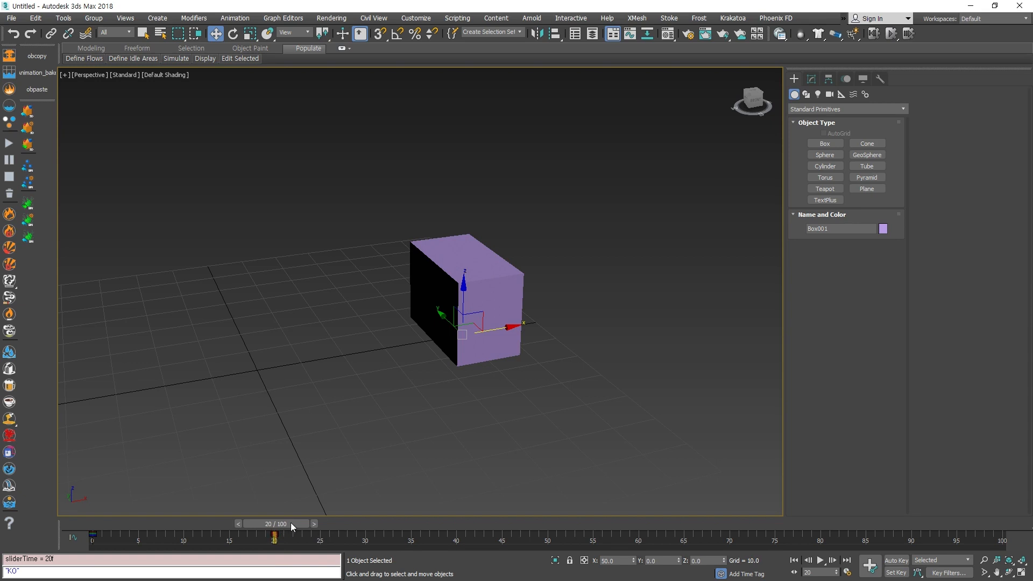
pyautogui.moveTo(291, 523)
pyautogui.mouseDown()
pyautogui.moveTo(92, 531)
pyautogui.moveTo(307, 525)
pyautogui.moveTo(288, 526)
pyautogui.mouseUp()
pyautogui.moveTo(317, 521)
pyautogui.mouseDown()
pyautogui.moveTo(178, 528)
pyautogui.moveTo(301, 528)
pyautogui.mouseUp()
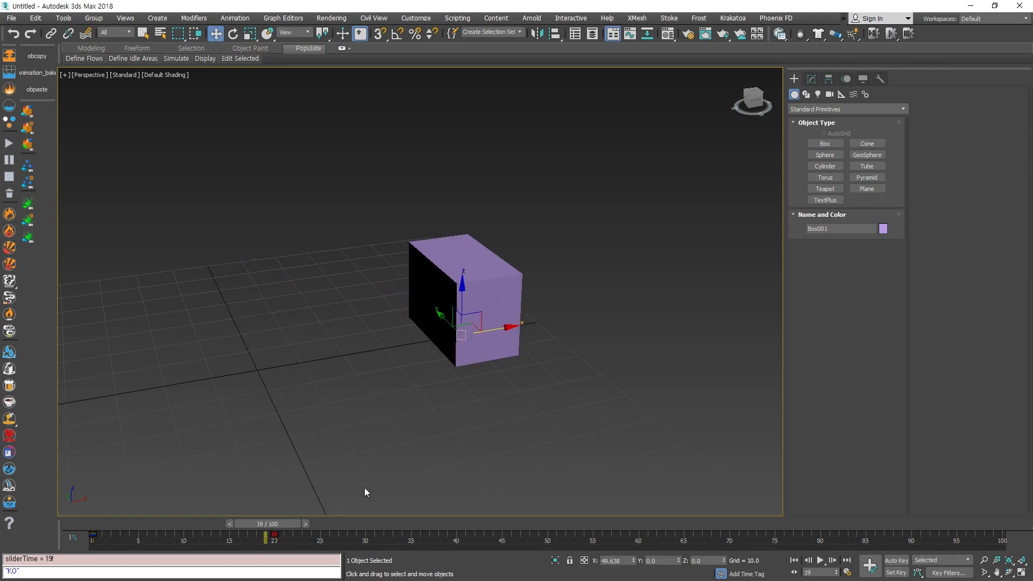
pyautogui.click(305, 523)
pyautogui.keyDown('alt'); pyautogui.moveTo(598, 370); pyautogui.dragTo(467, 433, button='middle'); pyautogui.keyUp('alt')
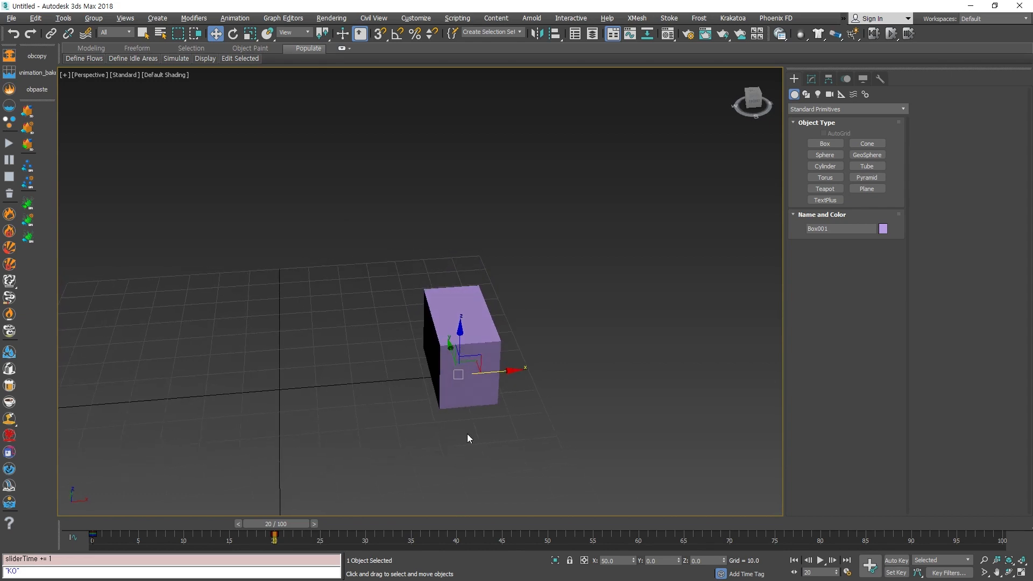
# Turn on Auto Key, rotate the box about 175° around Z at frame 20, and turn Auto Key off.
pyautogui.click(896, 560)
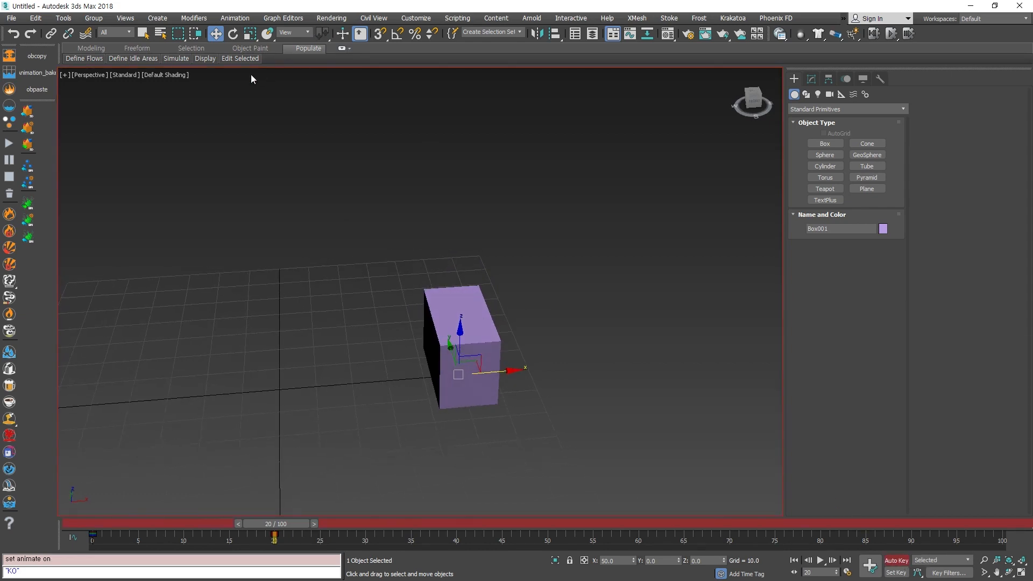
pyautogui.click(233, 34)
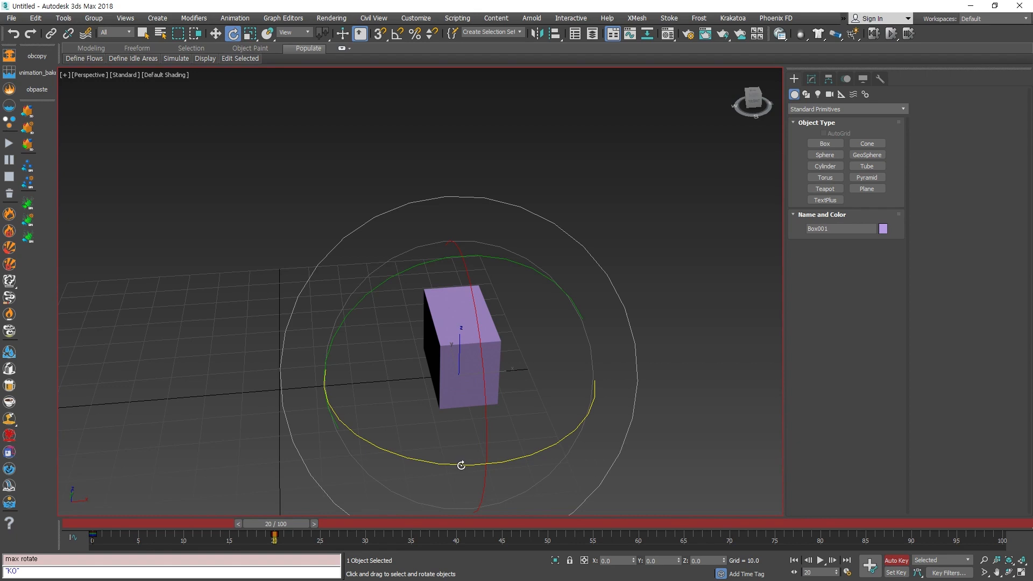
pyautogui.moveTo(461, 466); pyautogui.dragTo(261, 446)
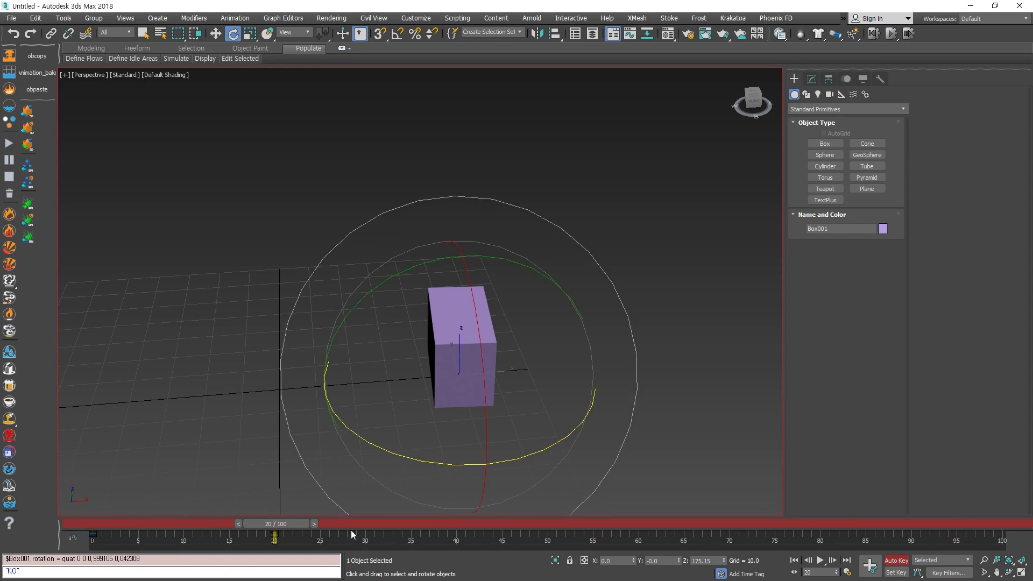
pyautogui.press('n')
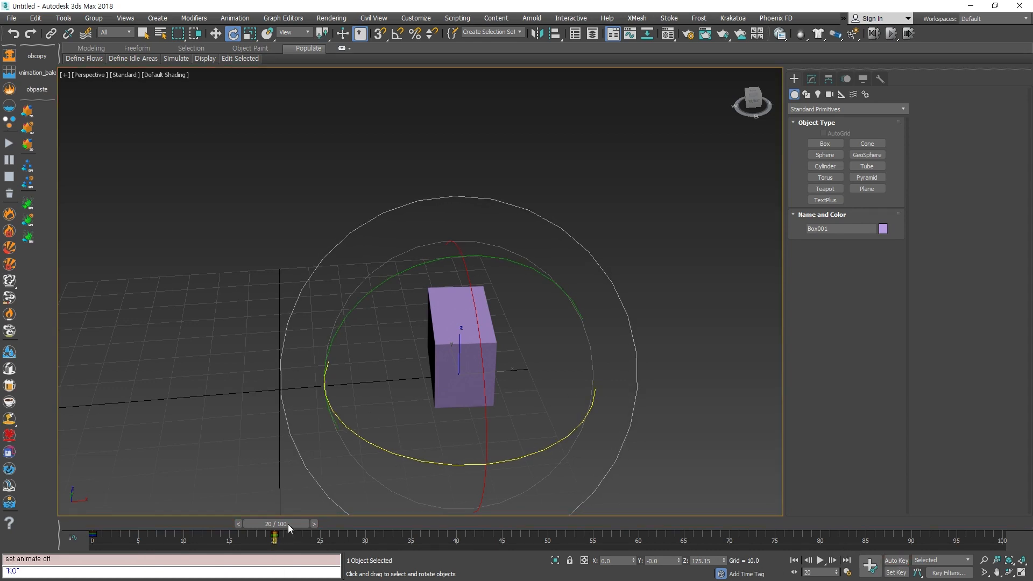
# Scrub the timeline back to the start and to frame 20 to review the box's rotation.
pyautogui.moveTo(288, 524); pyautogui.dragTo(60, 525)
pyautogui.moveTo(237, 524); pyautogui.dragTo(280, 521)
pyautogui.press('e')
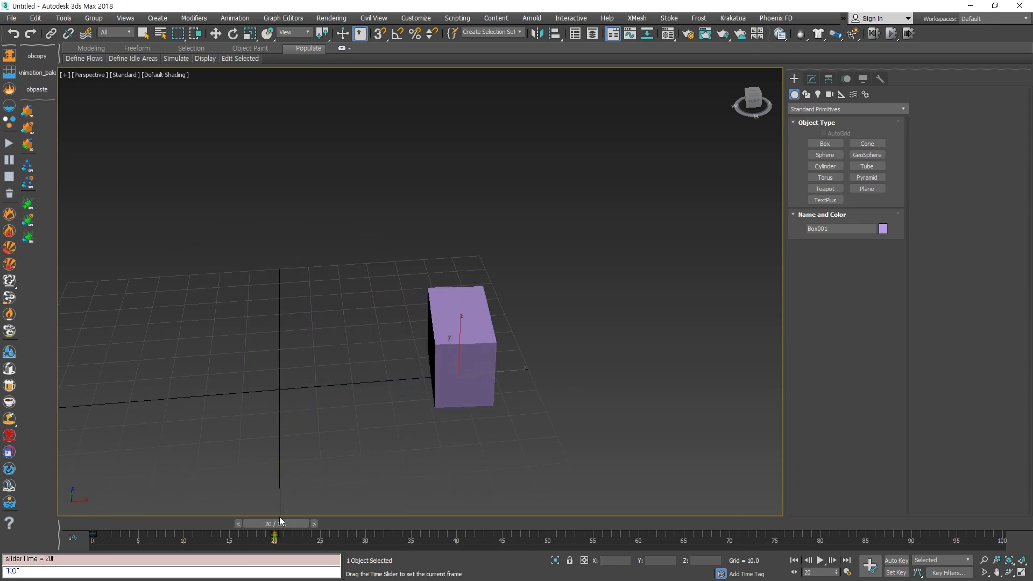
pyautogui.press('e')
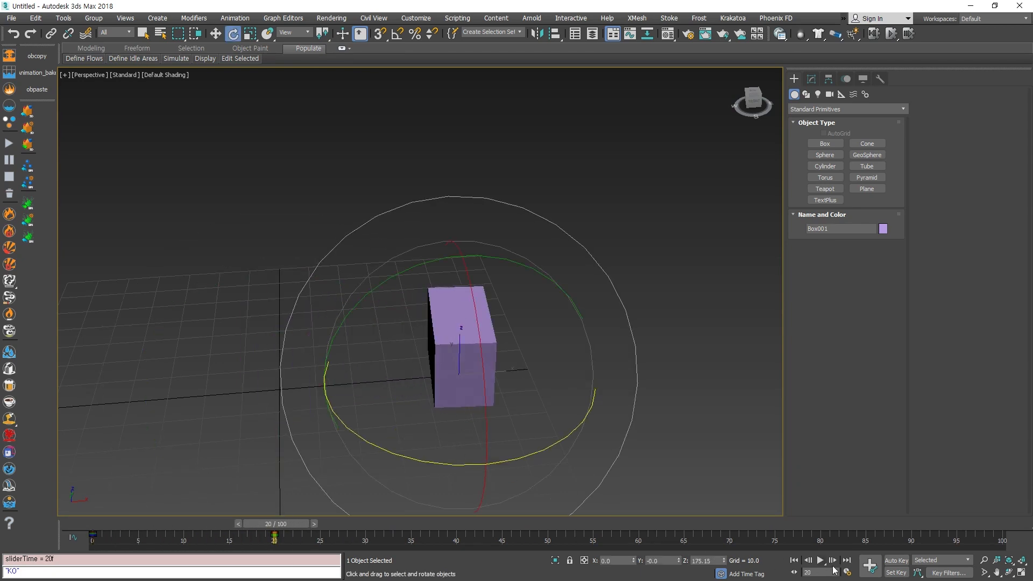
# Turn on Auto Key and uniformly scale the box down to about 28% at frame 20.
pyautogui.click(897, 560)
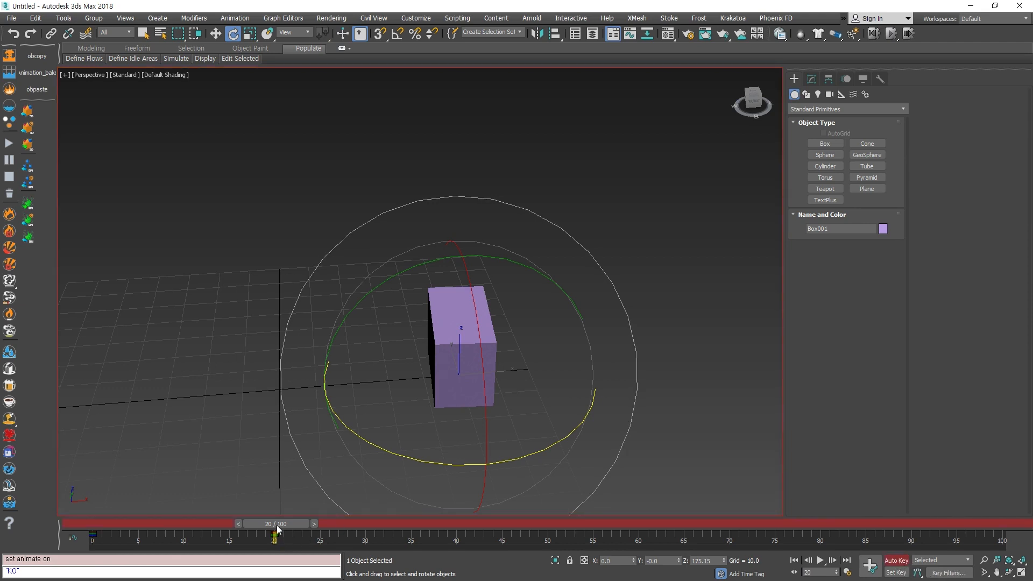
pyautogui.press('r')
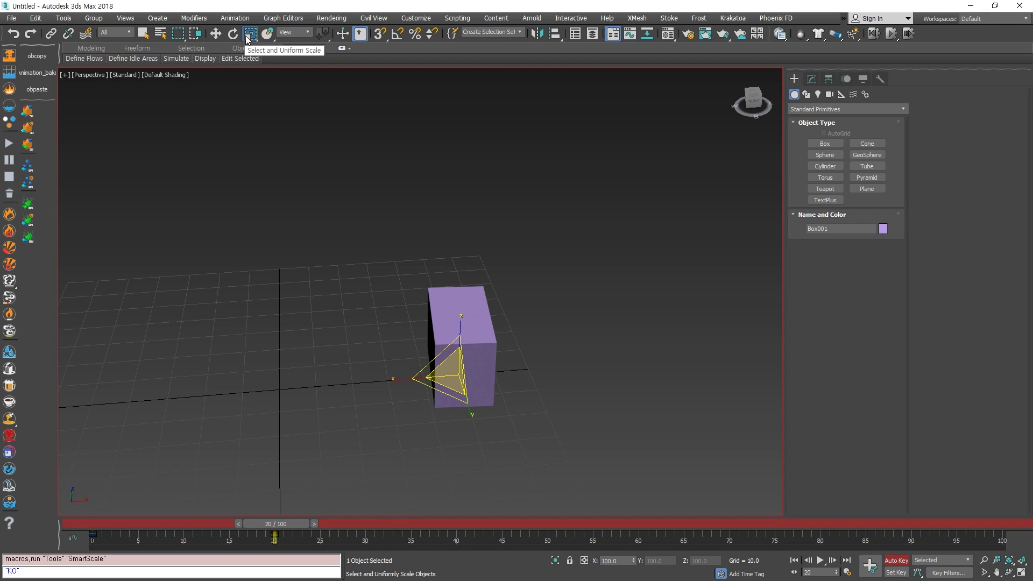
pyautogui.moveTo(446, 374); pyautogui.dragTo(454, 515)
# Go to frame 10, uniformly scale the box to about 123%, and turn Auto Key off.
pyautogui.press('w')
pyautogui.moveTo(274, 530); pyautogui.dragTo(184, 536)
pyautogui.press('r')
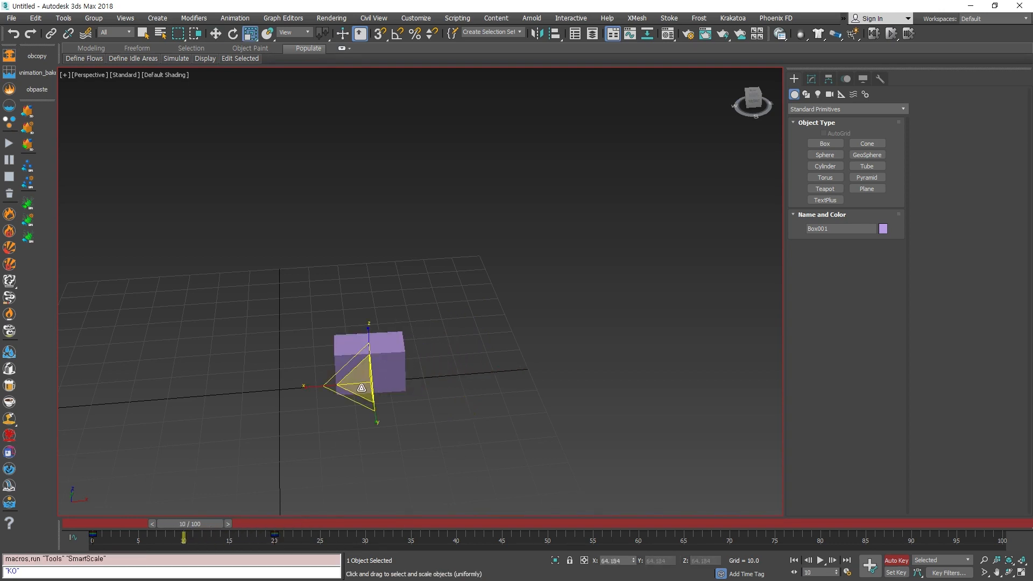
pyautogui.moveTo(370, 378); pyautogui.dragTo(383, 328)
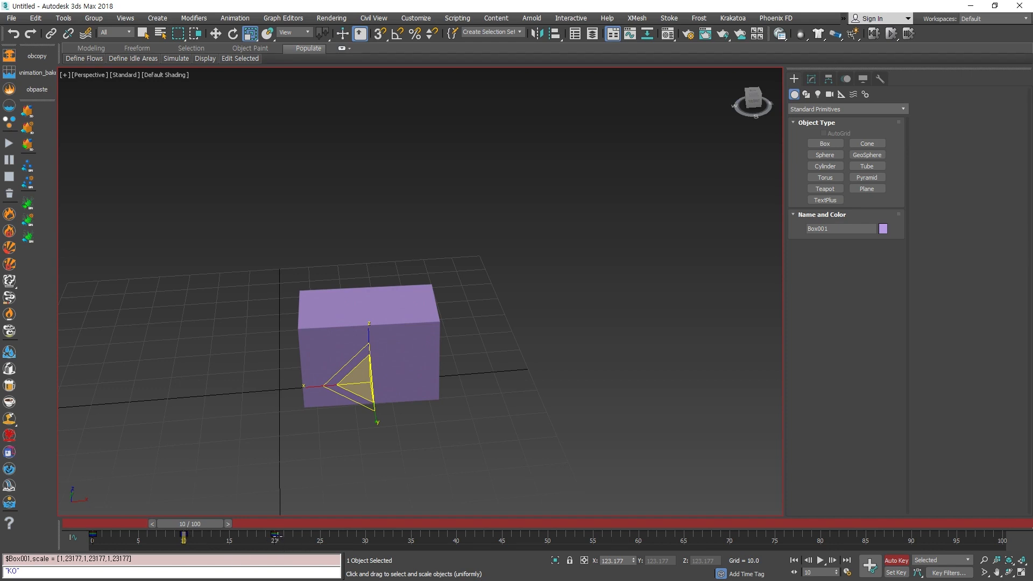
pyautogui.click(895, 560)
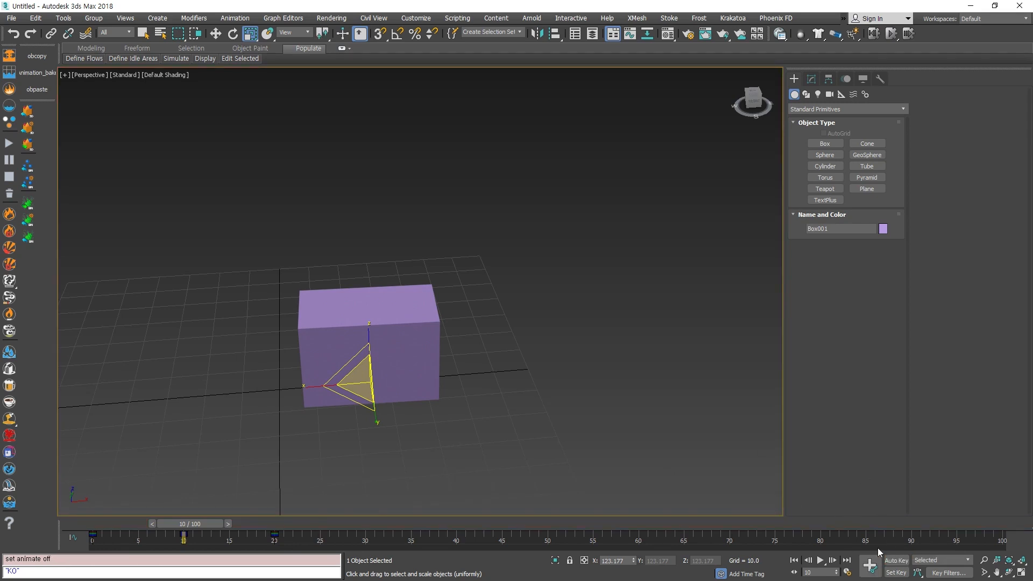
# Scrub to frame 20 and examine the scaled box in the viewport.
pyautogui.moveTo(196, 525); pyautogui.dragTo(283, 522)
pyautogui.press('r')
pyautogui.press('w')
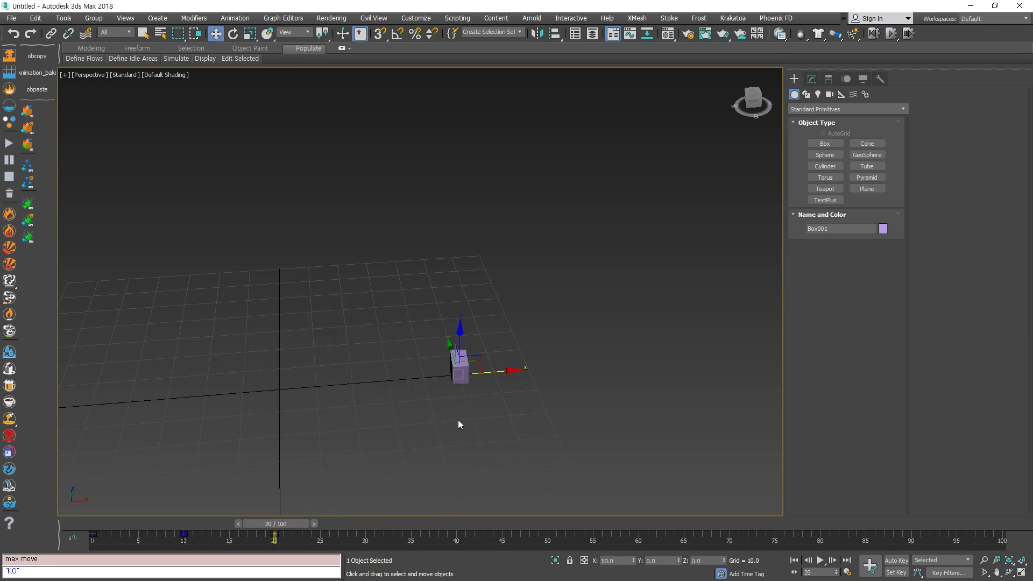
pyautogui.scroll(4, 457, 422)
pyautogui.moveTo(474, 458); pyautogui.dragTo(465, 435, button='middle')
pyautogui.scroll(-2, 465, 435)
pyautogui.moveTo(301, 450); pyautogui.dragTo(414, 435, button='middle')
pyautogui.scroll(-3, 377, 473)
pyautogui.moveTo(511, 444); pyautogui.dragTo(457, 402, button='middle')
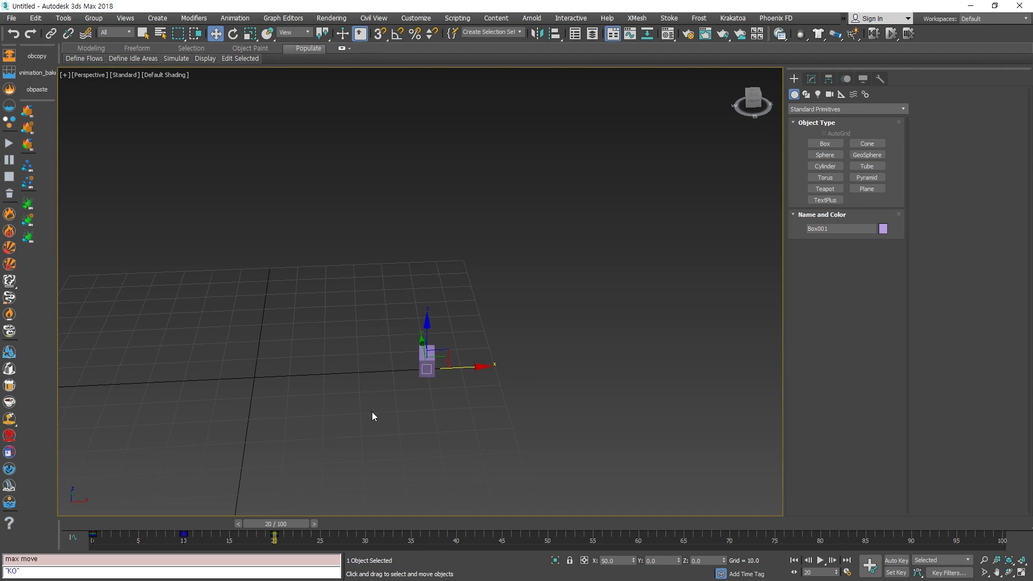
# Auto-key the box's scale at frame 10 to about 253% in X and Z and 42% in Y, and return to frame 20.
pyautogui.moveTo(281, 525); pyautogui.dragTo(181, 525)
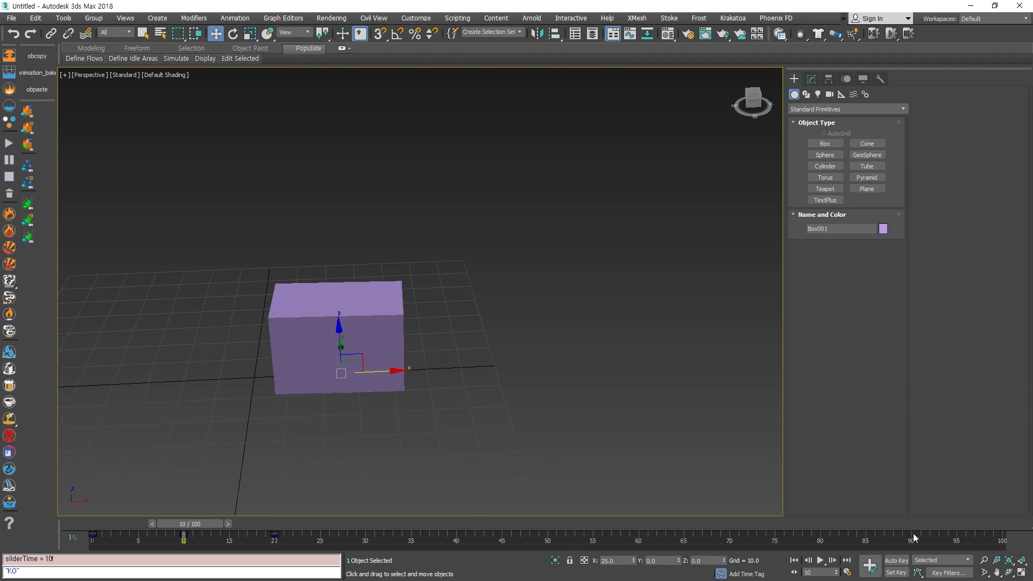
pyautogui.click(894, 561)
pyautogui.press('r')
pyautogui.moveTo(342, 373); pyautogui.dragTo(477, 393)
pyautogui.moveTo(374, 390)
pyautogui.keyDown('alt'); pyautogui.mouseDown(button='middle')
pyautogui.moveTo(416, 402)
pyautogui.moveTo(419, 420)
pyautogui.moveTo(364, 374)
pyautogui.mouseUp(button='middle'); pyautogui.keyUp('alt')
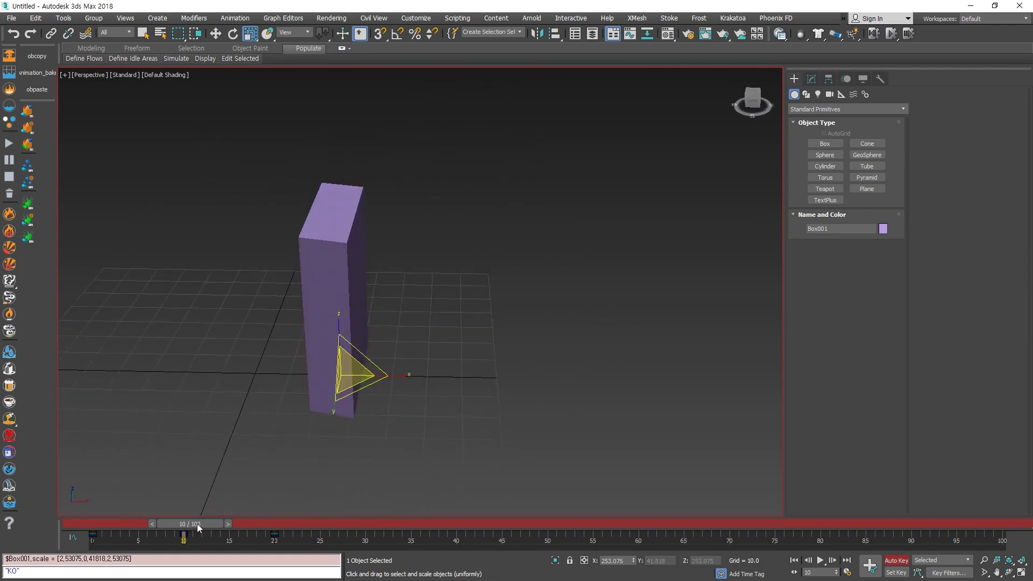
pyautogui.moveTo(197, 524); pyautogui.dragTo(283, 526)
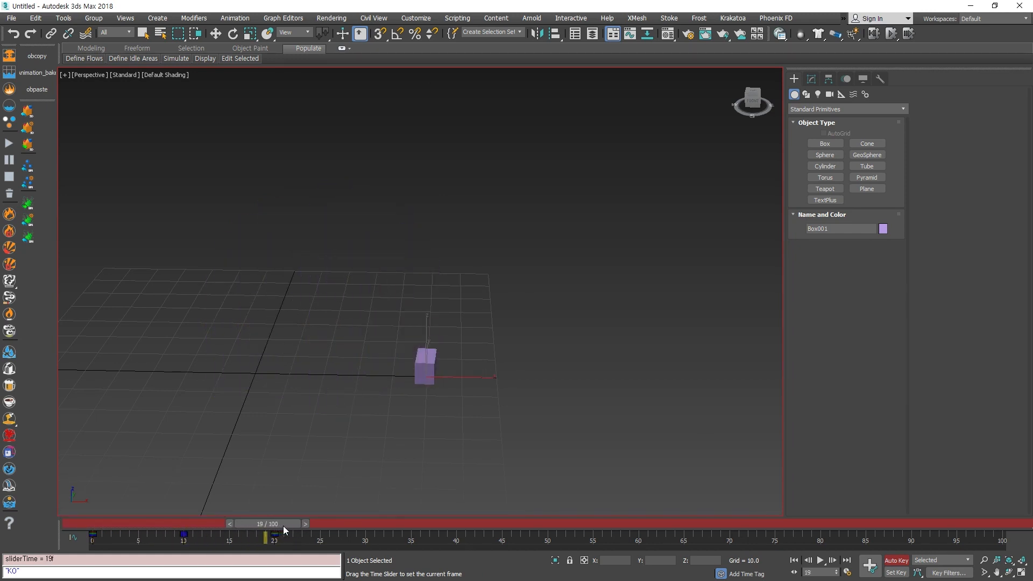
pyautogui.press('r')
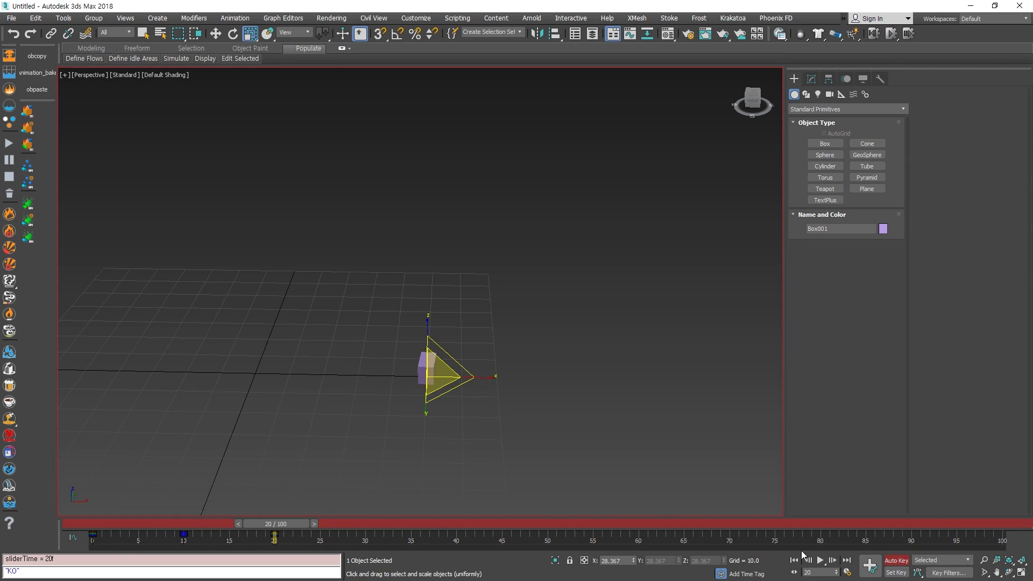
pyautogui.click(897, 561)
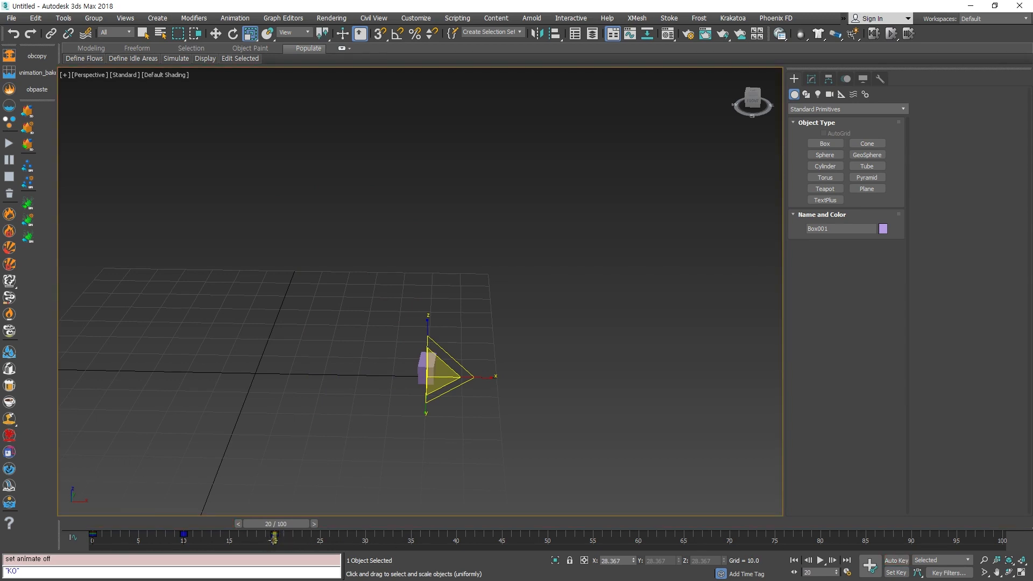
# Turn on Auto Key, move the box along X to about 130.8 at frame 20, and turn Auto Key off.
pyautogui.moveTo(285, 526)
pyautogui.mouseDown()
pyautogui.moveTo(183, 524)
pyautogui.moveTo(275, 523)
pyautogui.mouseUp()
pyautogui.press('w')
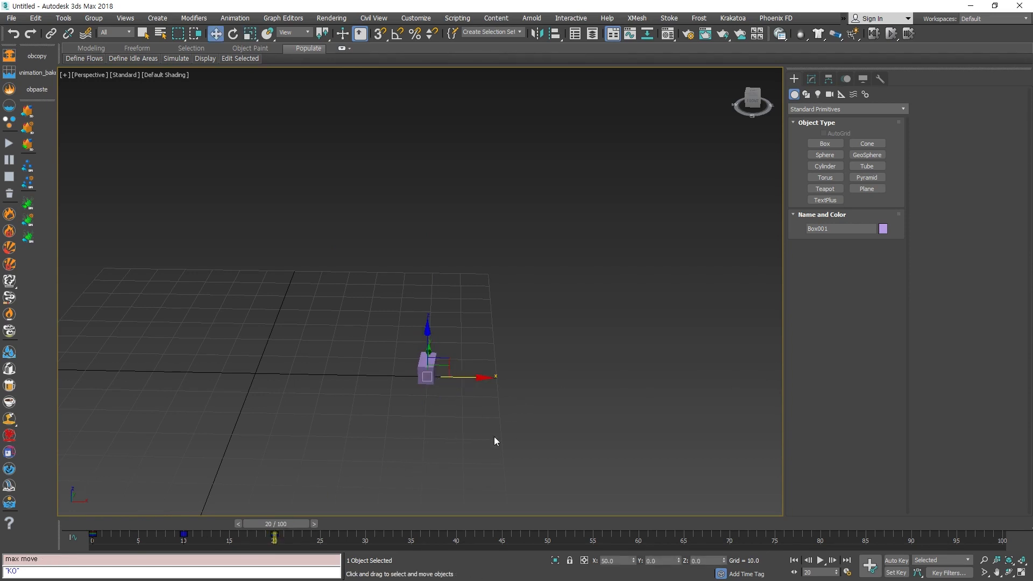
pyautogui.click(897, 560)
pyautogui.moveTo(476, 377); pyautogui.dragTo(758, 398)
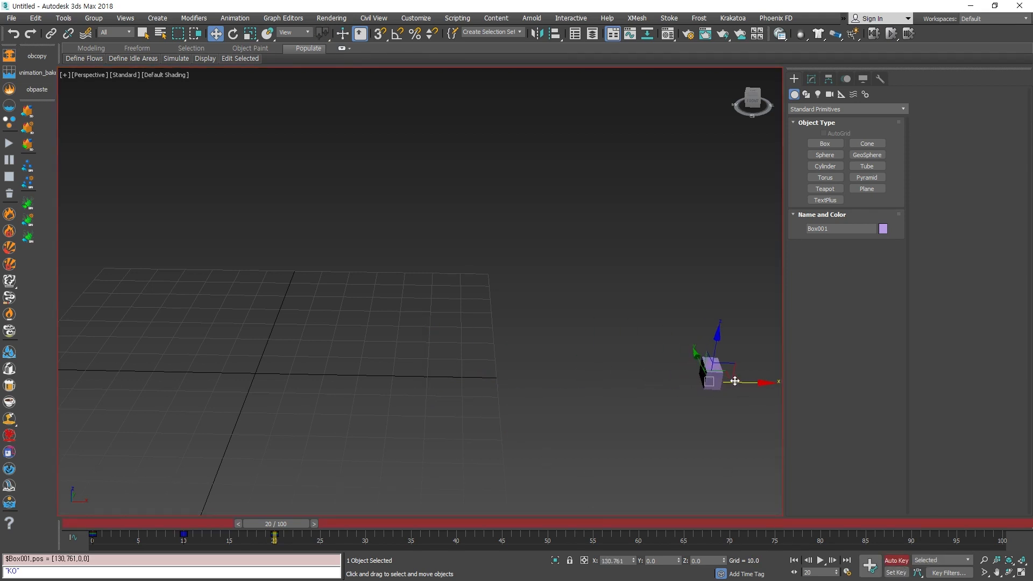
pyautogui.click(896, 560)
# Scrub the timeline to check the box's new move, ending at frame 20, and select the key there.
pyautogui.moveTo(287, 525)
pyautogui.mouseDown()
pyautogui.moveTo(27, 526)
pyautogui.moveTo(348, 541)
pyautogui.moveTo(169, 532)
pyautogui.moveTo(283, 540)
pyautogui.mouseUp()
pyautogui.press('w')
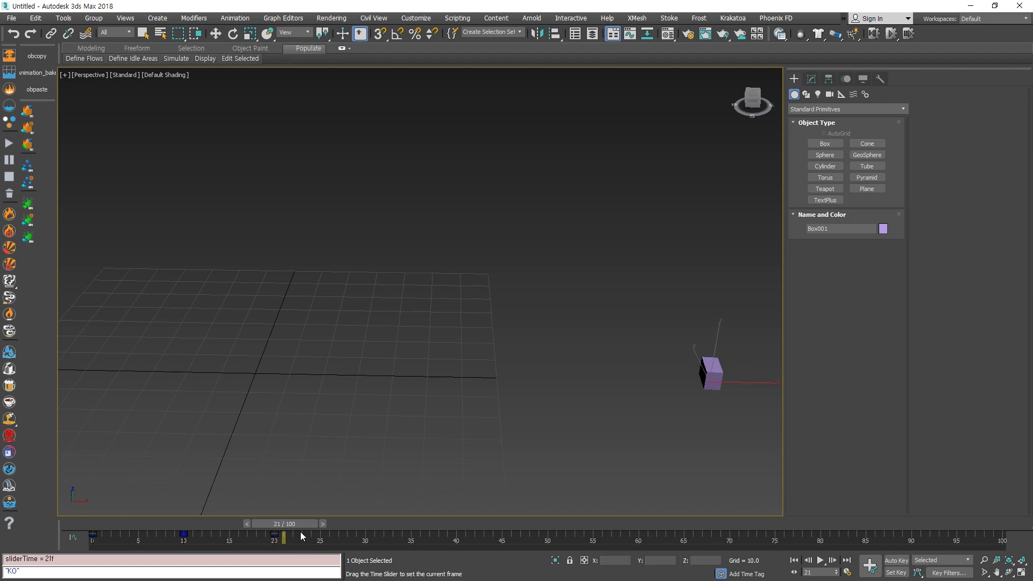
pyautogui.moveTo(293, 525)
pyautogui.mouseDown()
pyautogui.moveTo(177, 524)
pyautogui.moveTo(285, 525)
pyautogui.moveTo(274, 535)
pyautogui.moveTo(283, 525)
pyautogui.mouseUp()
pyautogui.press('w')
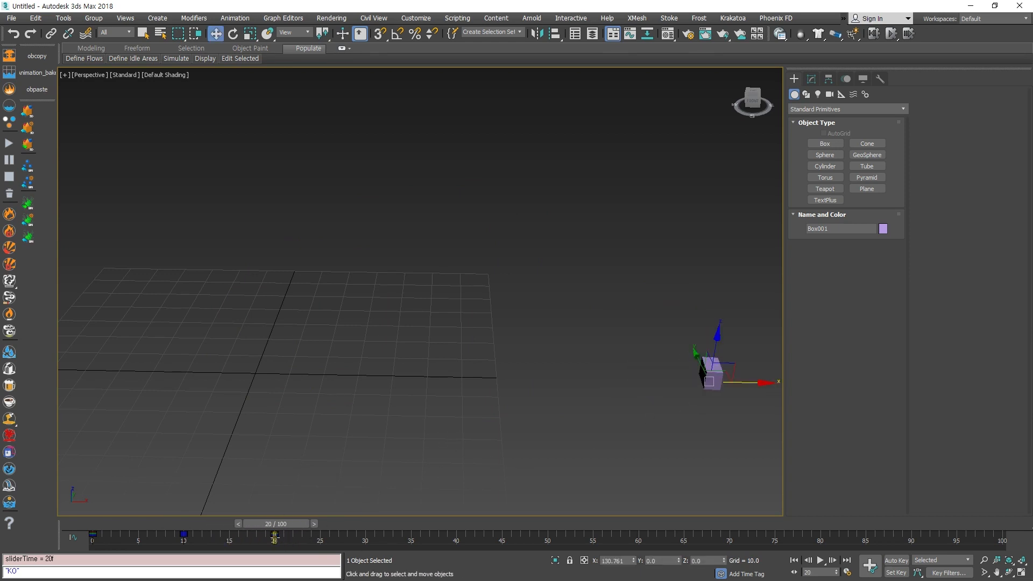
pyautogui.click(277, 537)
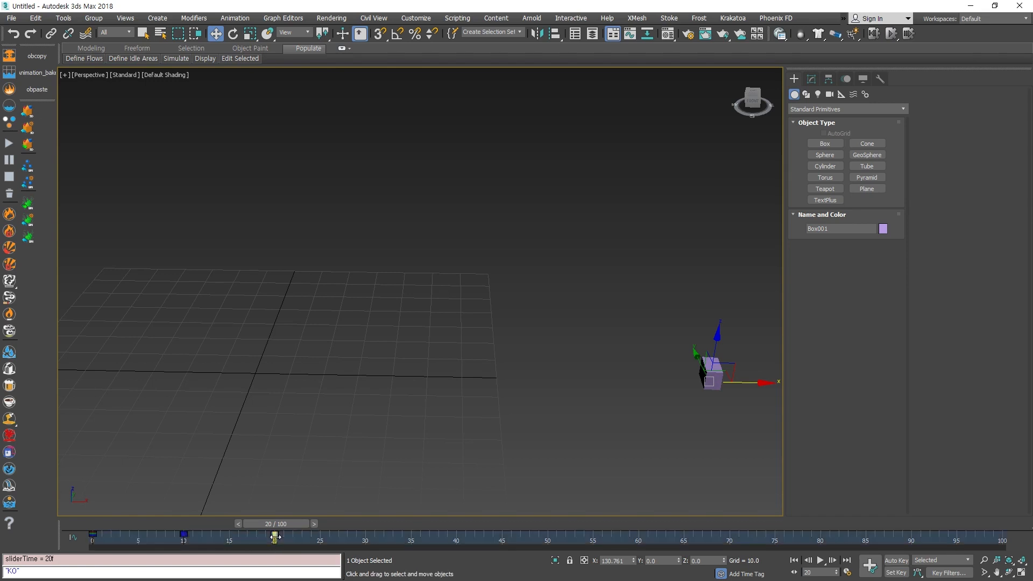
pyautogui.moveTo(275, 538)
pyautogui.mouseDown()
pyautogui.moveTo(488, 545)
pyautogui.moveTo(256, 551)
pyautogui.moveTo(409, 555)
pyautogui.moveTo(274, 538)
pyautogui.mouseUp()
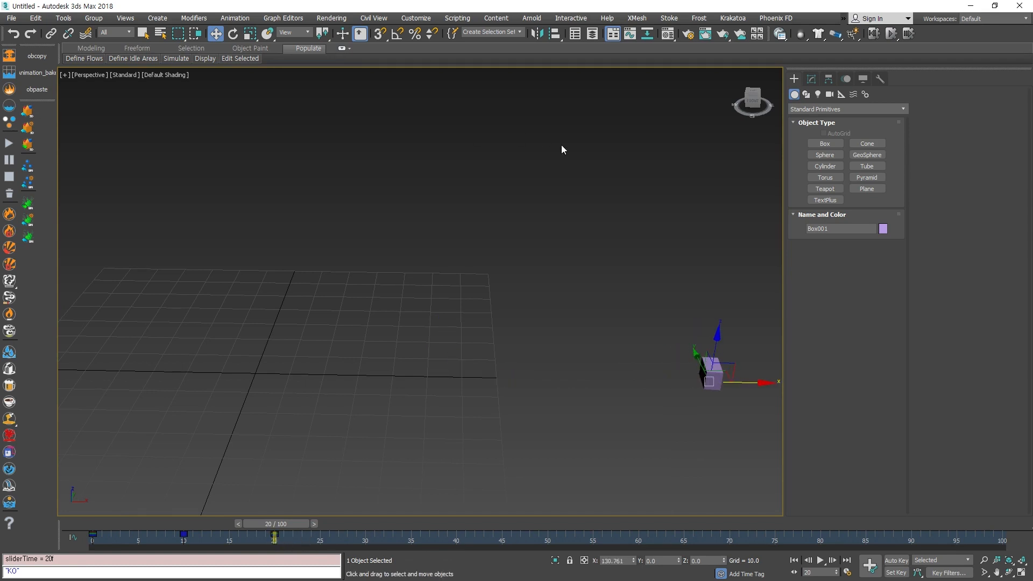
# Open the Curve Editor for the box, examine its animation curves from frame 0 to 20, and reposition the window over the viewport.
pyautogui.click(630, 36)
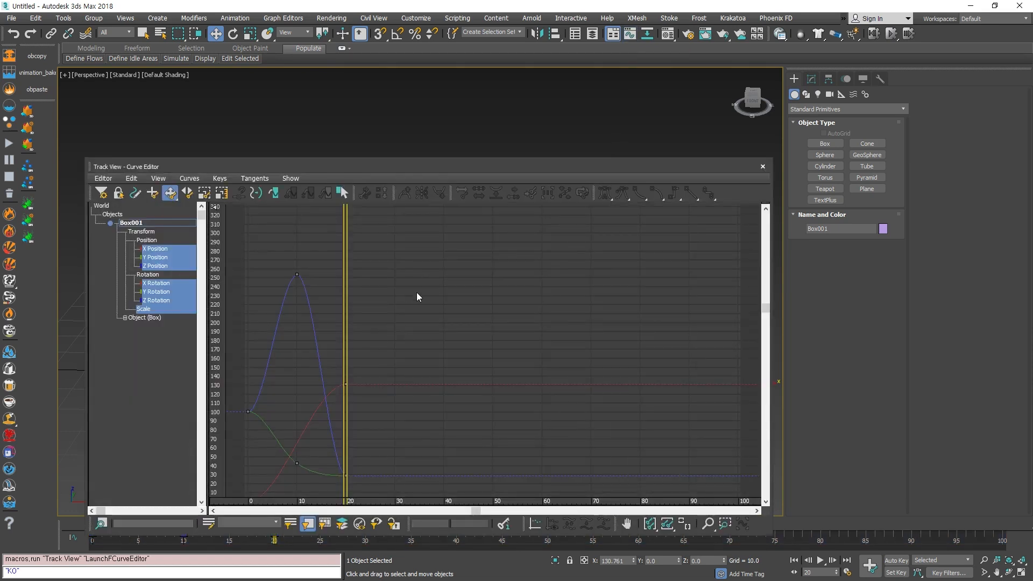
pyautogui.moveTo(375, 386); pyautogui.dragTo(466, 384, button='middle')
pyautogui.moveTo(435, 316); pyautogui.dragTo(476, 363, button='middle')
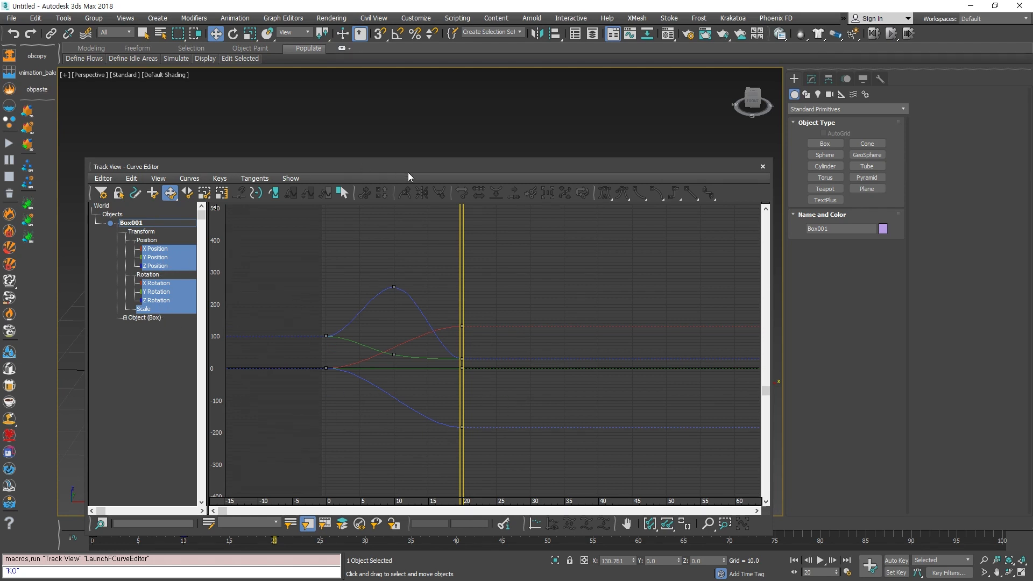
pyautogui.moveTo(408, 173); pyautogui.dragTo(353, 14)
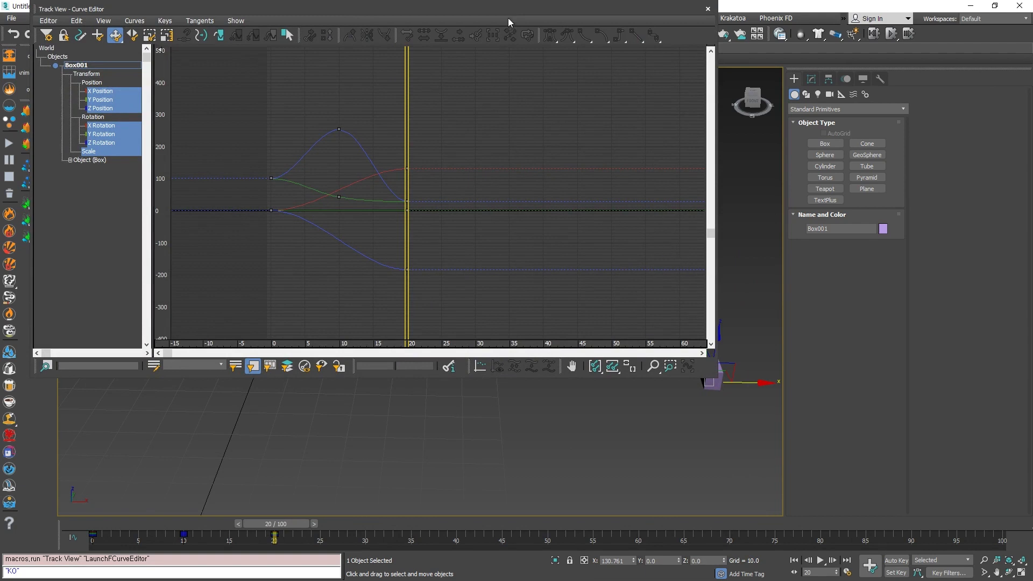
pyautogui.moveTo(492, 8); pyautogui.dragTo(489, 142)
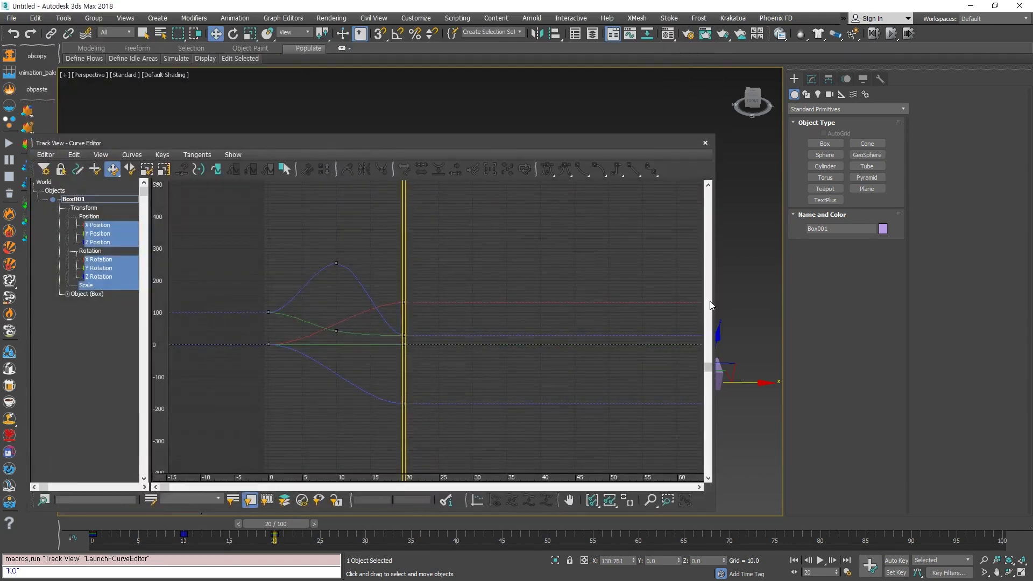
pyautogui.moveTo(744, 309); pyautogui.dragTo(749, 309, button='middle')
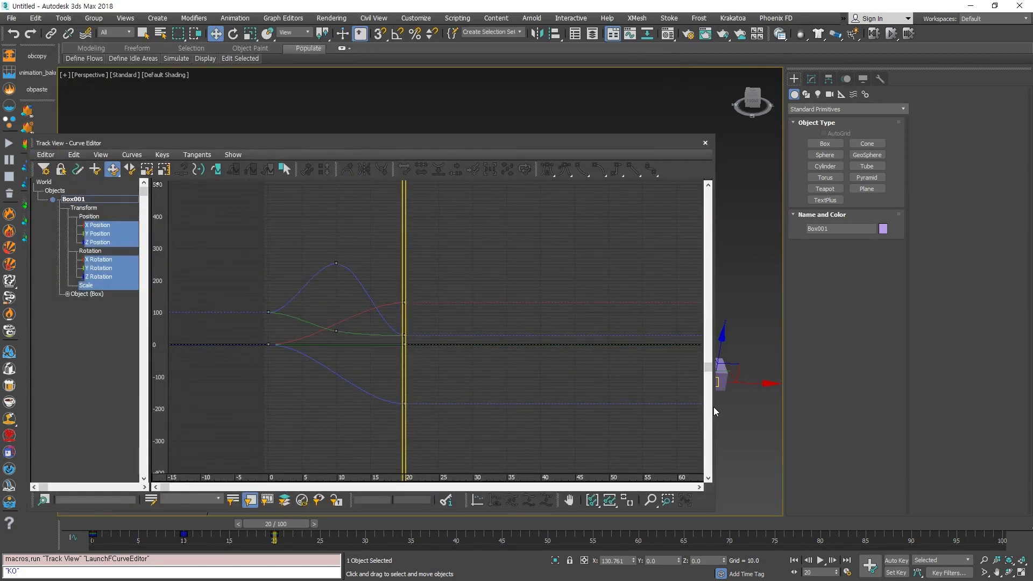
# Close and reopen the Curve Editor with nothing selected, and select the box to list its tracks and examine their curves.
pyautogui.click(706, 143)
pyautogui.click(708, 146)
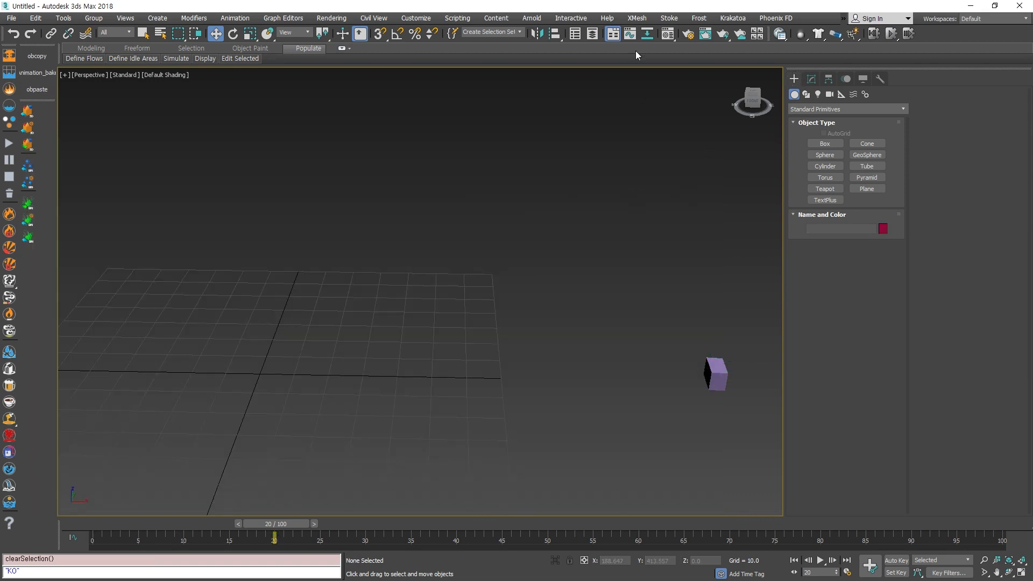
pyautogui.click(630, 33)
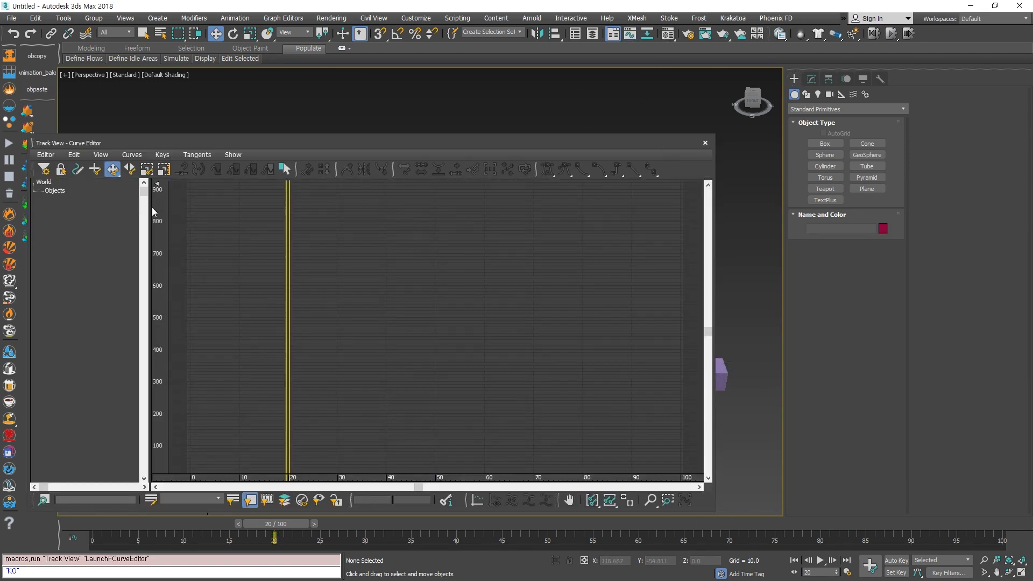
pyautogui.click(721, 374)
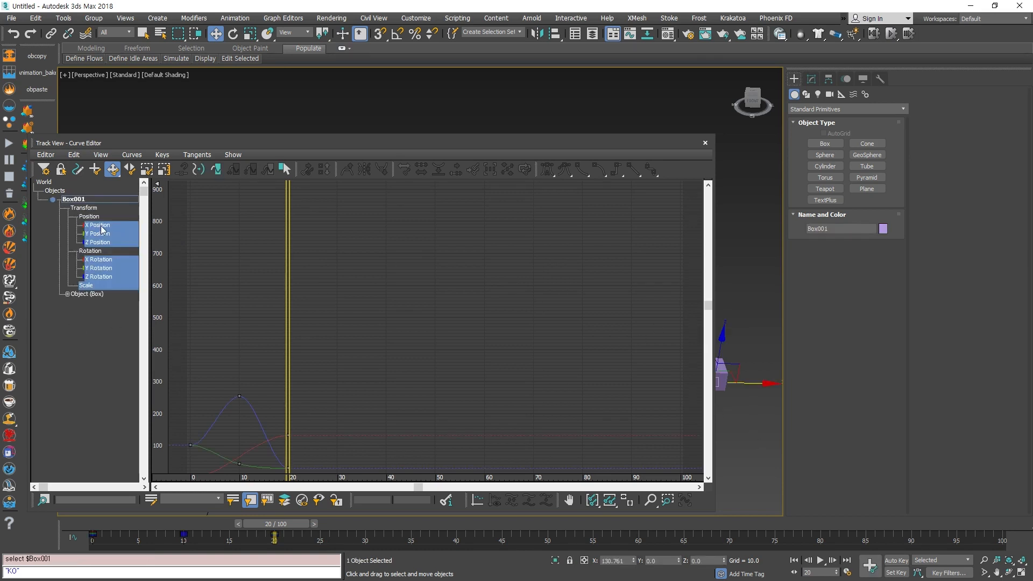
pyautogui.moveTo(407, 423); pyautogui.dragTo(540, 319, button='middle')
pyautogui.keyDown('ctrl'); pyautogui.keyDown('alt'); pyautogui.moveTo(395, 390); pyautogui.dragTo(486, 396, button='middle'); pyautogui.keyUp('alt'); pyautogui.keyUp('ctrl')
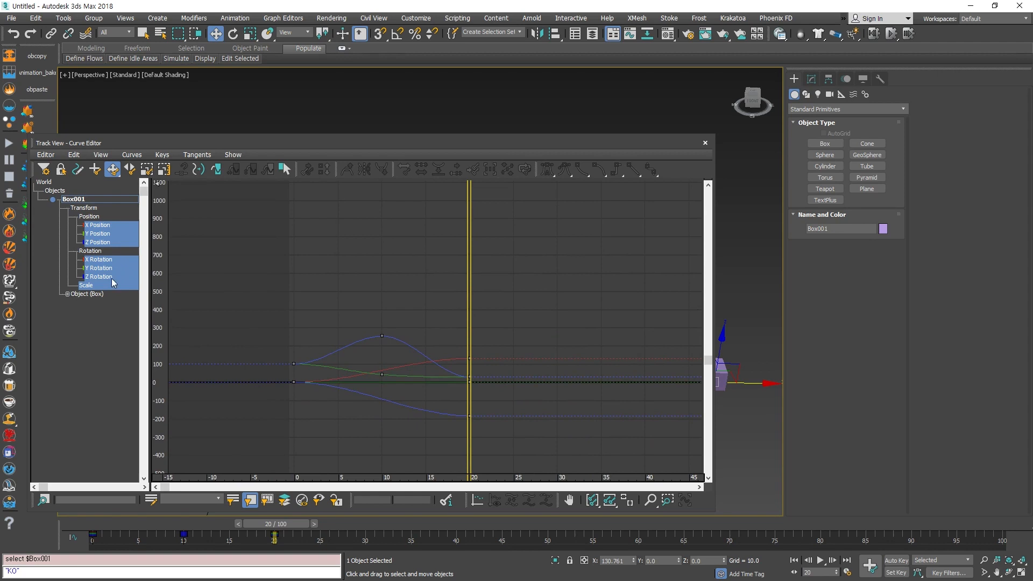
# Isolate the box's X Position curve and move its frame 20 key to frame 30 with a value of about 118.9.
pyautogui.click(100, 226)
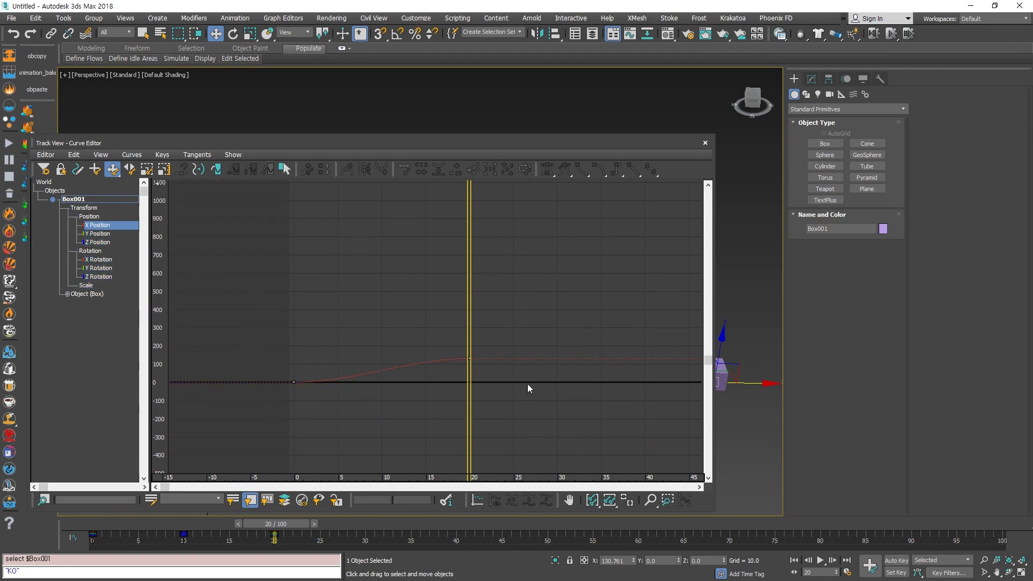
pyautogui.moveTo(550, 313); pyautogui.dragTo(452, 410)
pyautogui.moveTo(525, 334); pyautogui.dragTo(431, 404)
pyautogui.moveTo(569, 305); pyautogui.dragTo(370, 446)
pyautogui.moveTo(530, 297); pyautogui.dragTo(416, 412)
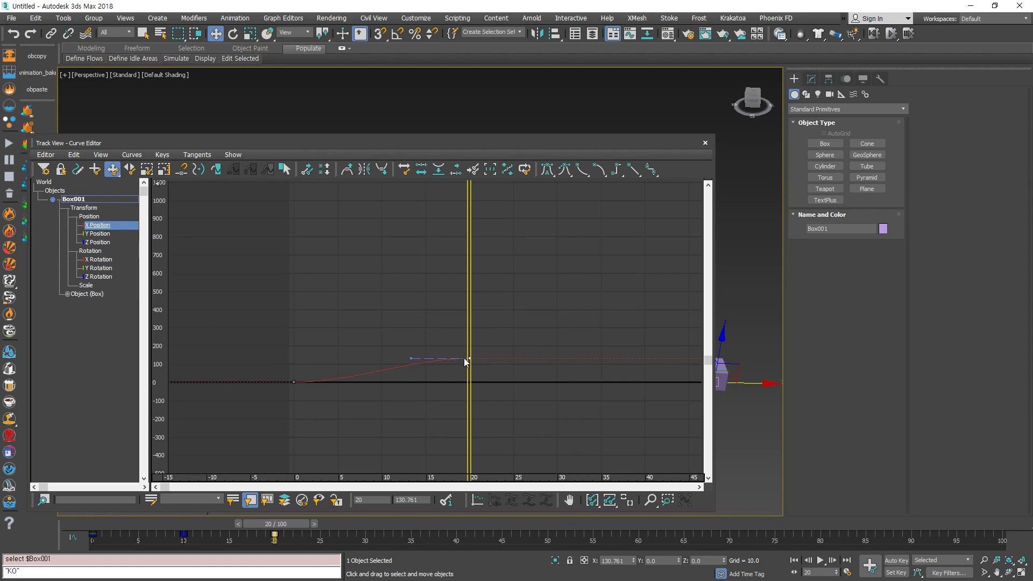
pyautogui.moveTo(466, 362); pyautogui.dragTo(555, 360)
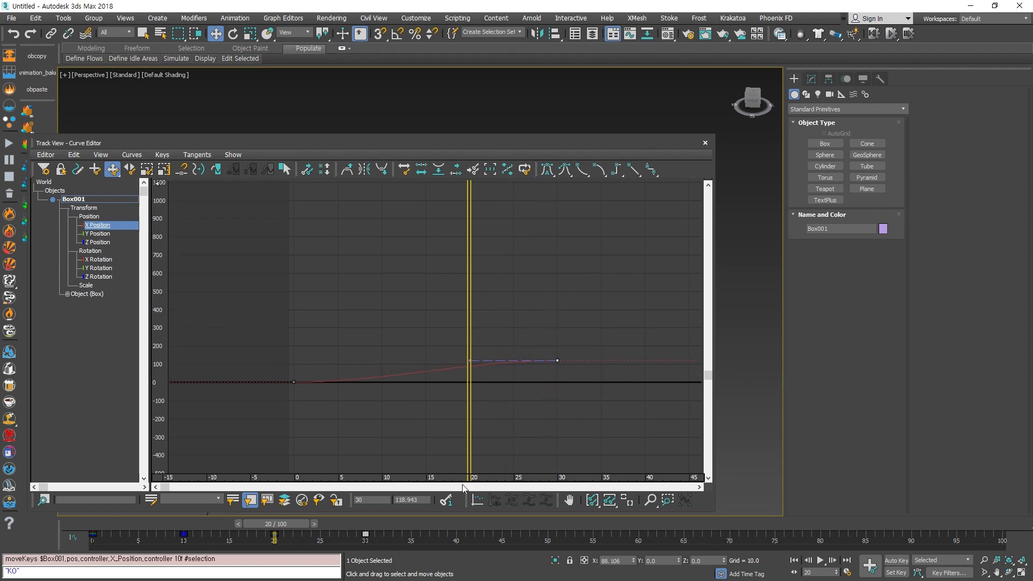
pyautogui.click(380, 542)
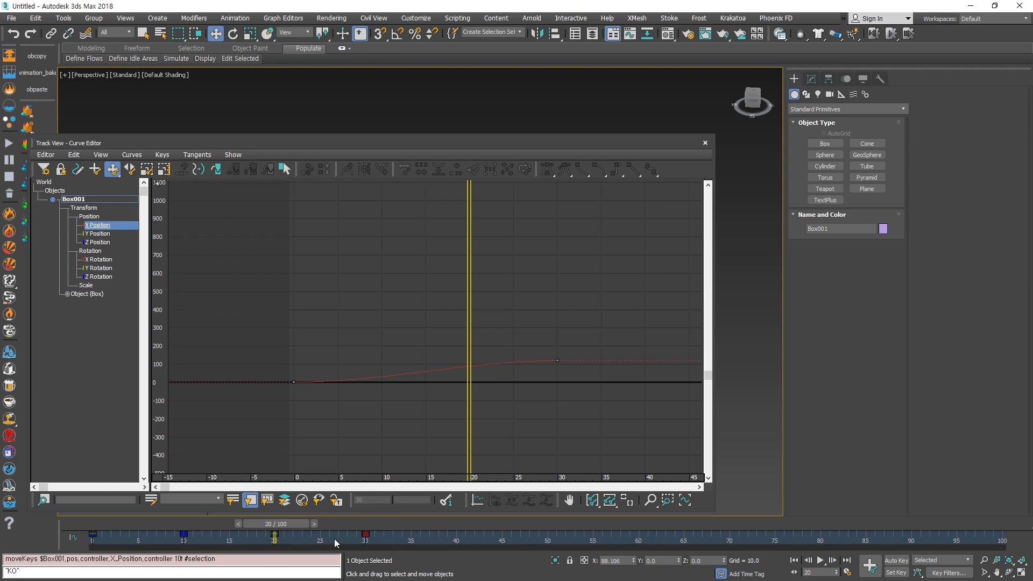
# Compare the box's X Rotation curve with its X Position curve and close the Curve Editor.
pyautogui.moveTo(285, 524)
pyautogui.mouseDown()
pyautogui.moveTo(250, 523)
pyautogui.moveTo(289, 525)
pyautogui.mouseUp()
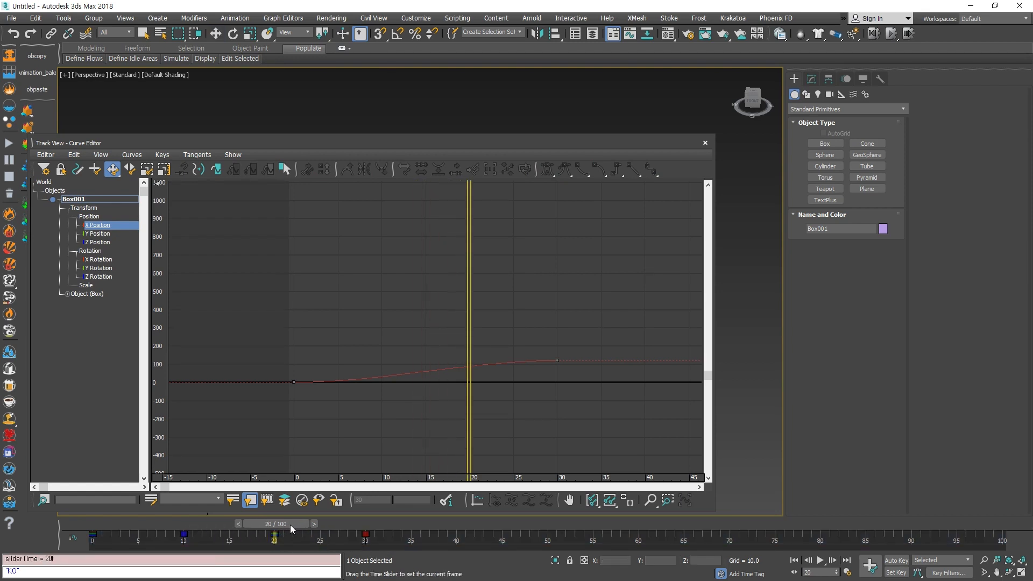
pyautogui.press('w')
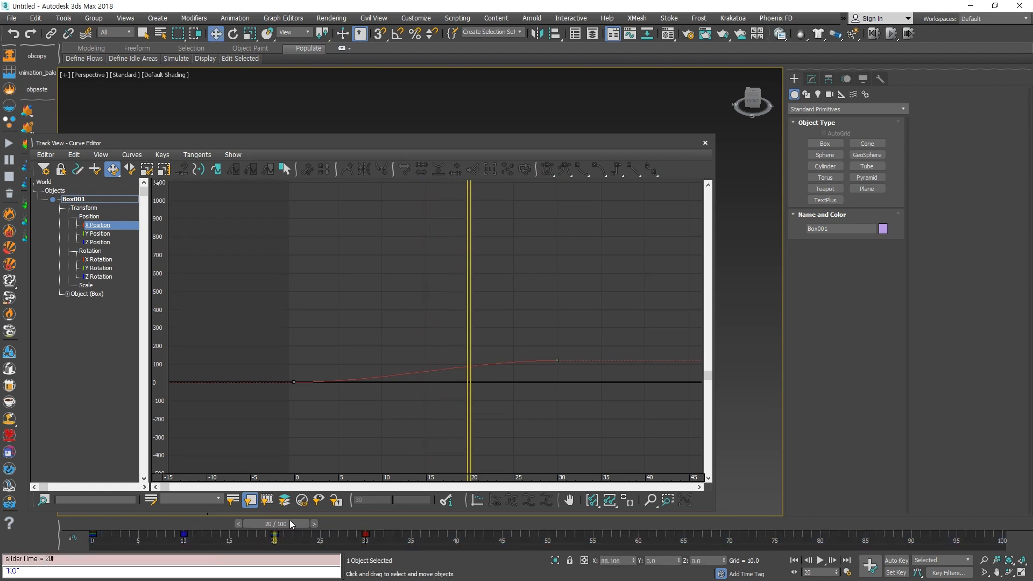
pyautogui.click(99, 260)
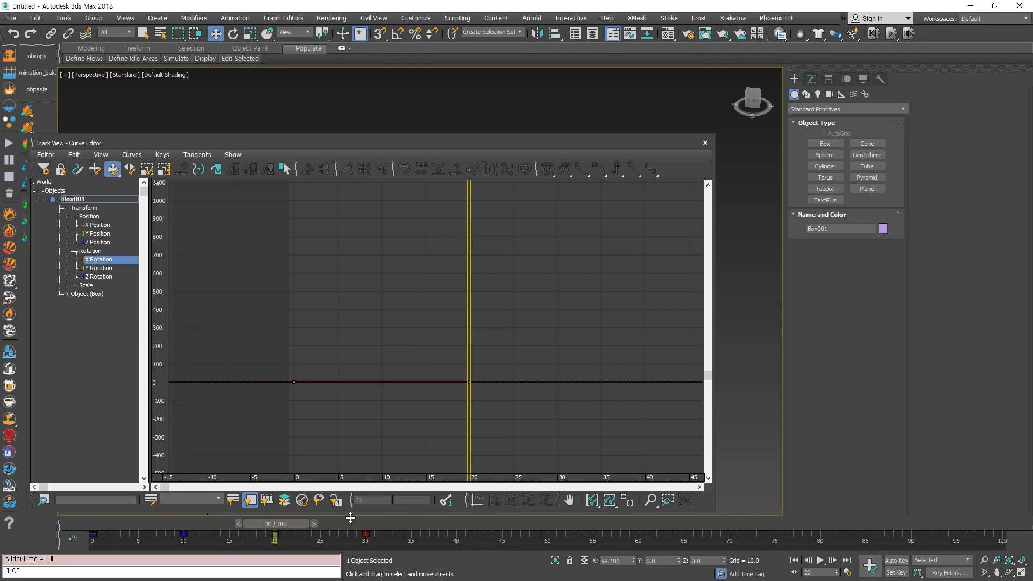
pyautogui.click(105, 227)
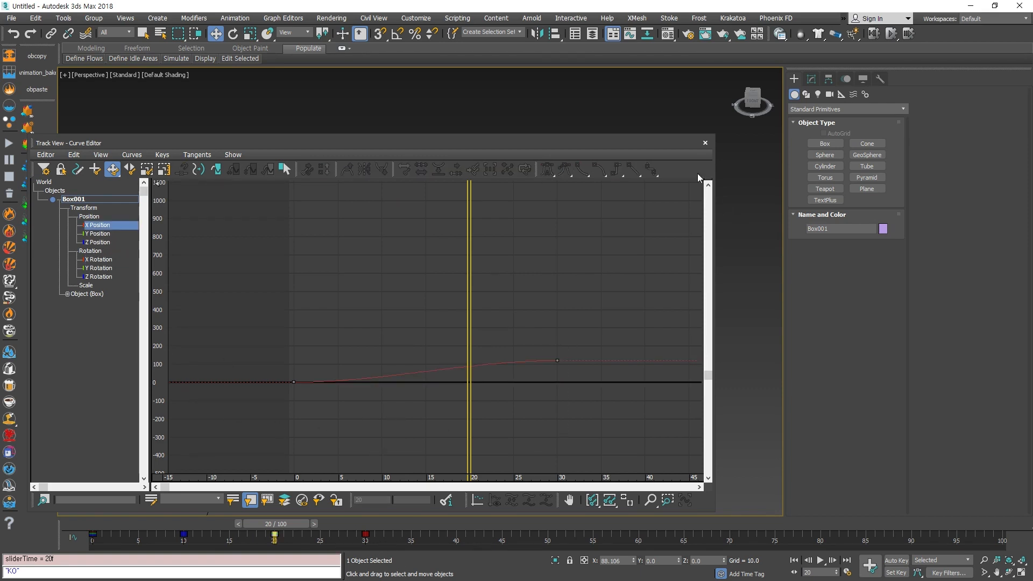
pyautogui.click(704, 144)
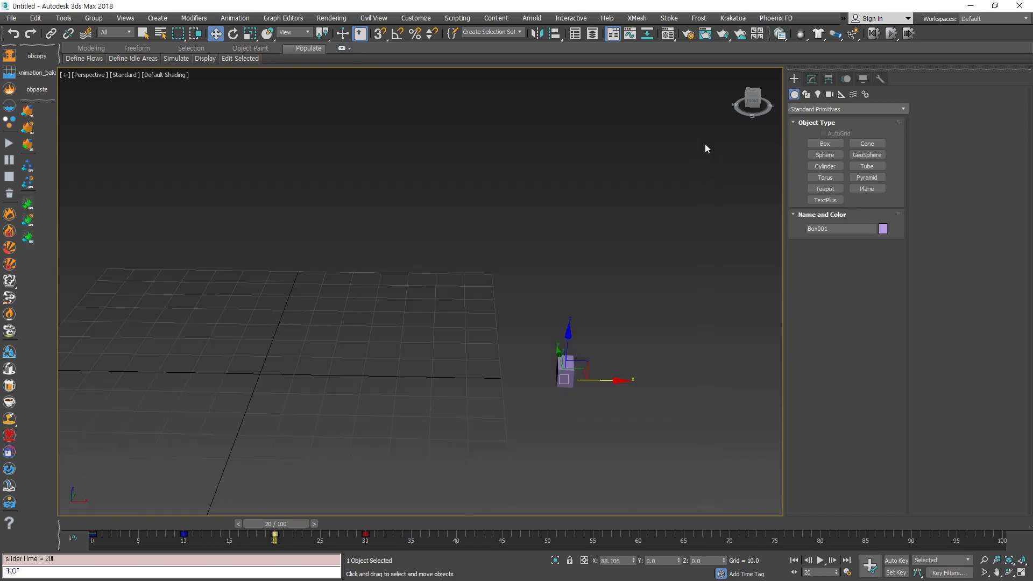
# Scrub the timeline from frame 0 to frame 30 to check the box's retimed X movement.
pyautogui.click(599, 444)
pyautogui.moveTo(302, 524); pyautogui.dragTo(111, 523)
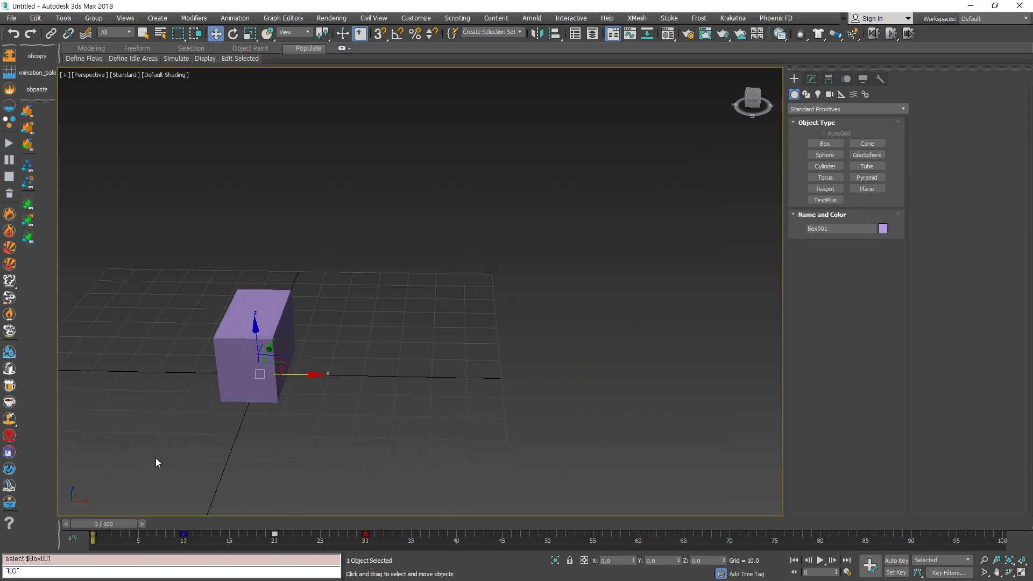
pyautogui.moveTo(103, 526); pyautogui.dragTo(382, 525)
pyautogui.press('w')
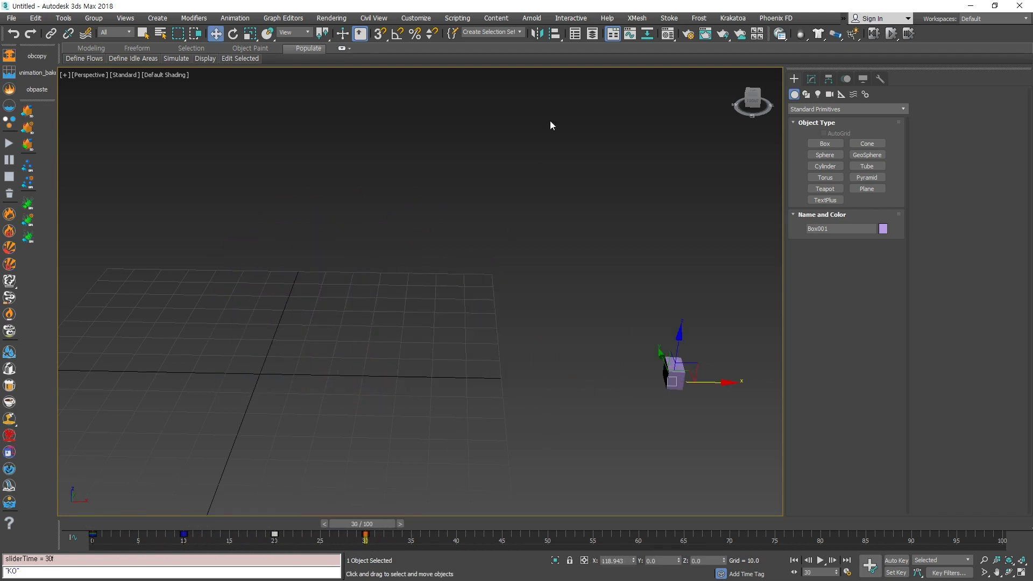
# Reopen the Curve Editor, isolate the Z Position curve, and move its frame 20 key to frame 30 with a value of about 53.2.
pyautogui.hotkey('ctrl', 'shift', 'c')
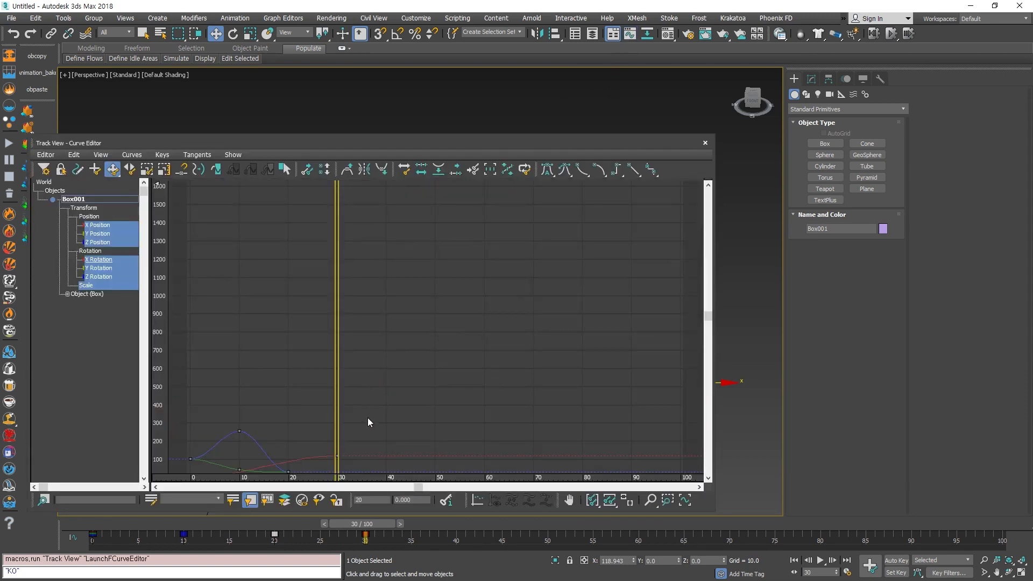
pyautogui.moveTo(367, 418); pyautogui.dragTo(347, 428, button='middle')
pyautogui.click(347, 428)
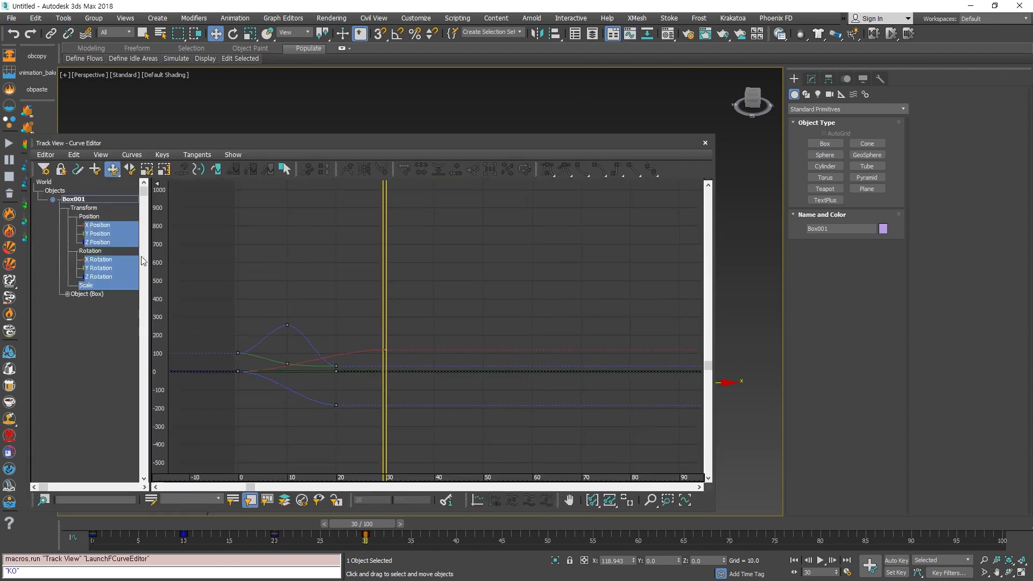
pyautogui.click(99, 243)
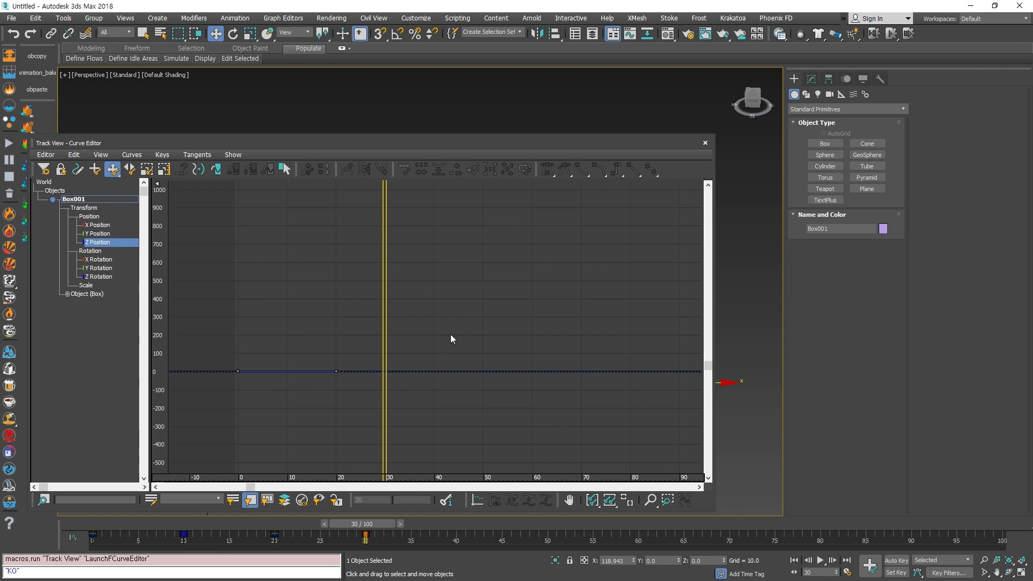
pyautogui.click(337, 371)
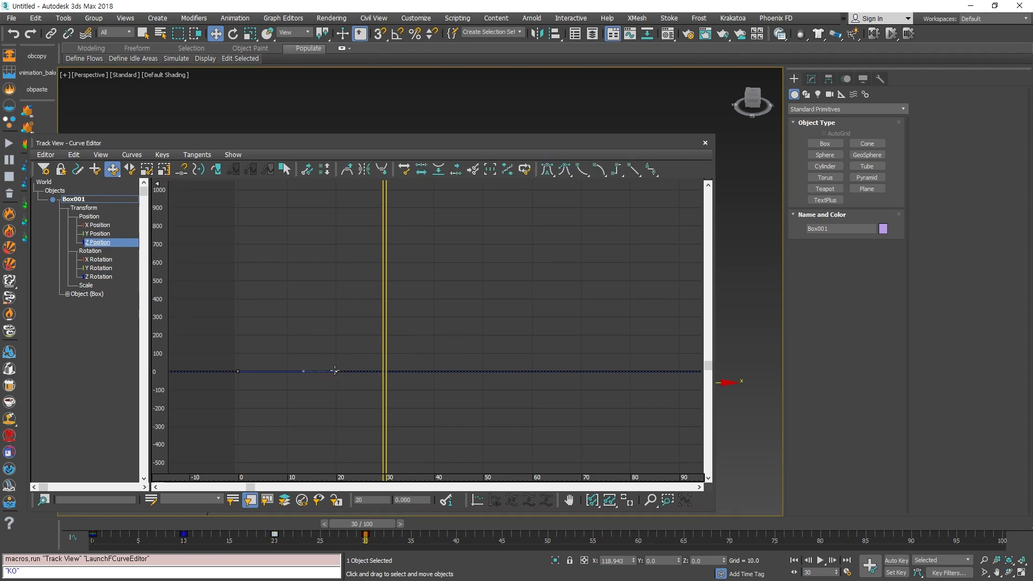
pyautogui.moveTo(336, 372); pyautogui.dragTo(388, 362)
# Move the Curve Editor clear of the box and scrub the timeline to frame 35 to check its upward movement.
pyautogui.moveTo(582, 143); pyautogui.dragTo(433, 136)
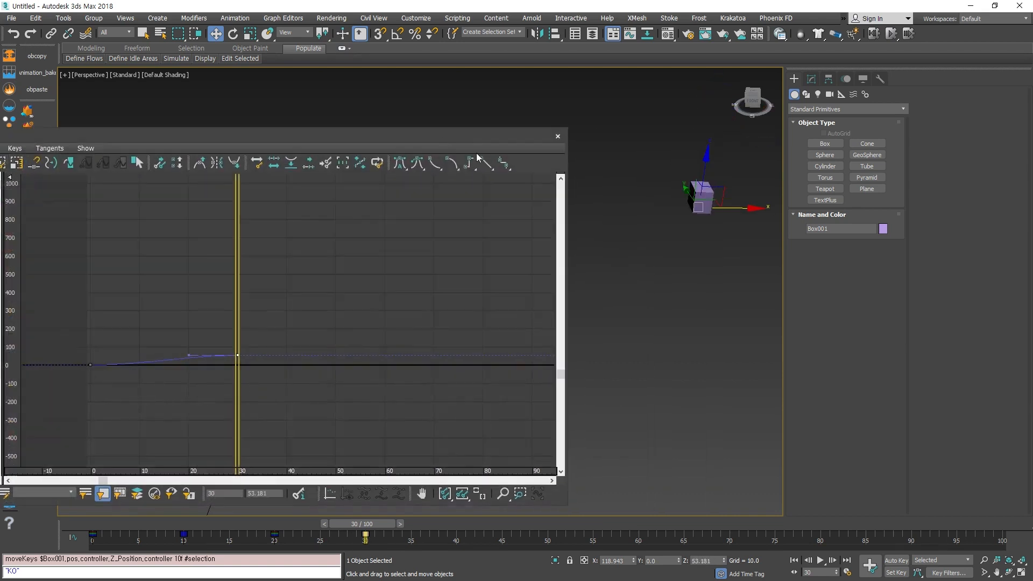
pyautogui.moveTo(375, 530)
pyautogui.mouseDown()
pyautogui.moveTo(221, 530)
pyautogui.moveTo(385, 528)
pyautogui.moveTo(366, 529)
pyautogui.moveTo(359, 517)
pyautogui.moveTo(371, 528)
pyautogui.mouseUp()
pyautogui.press('w')
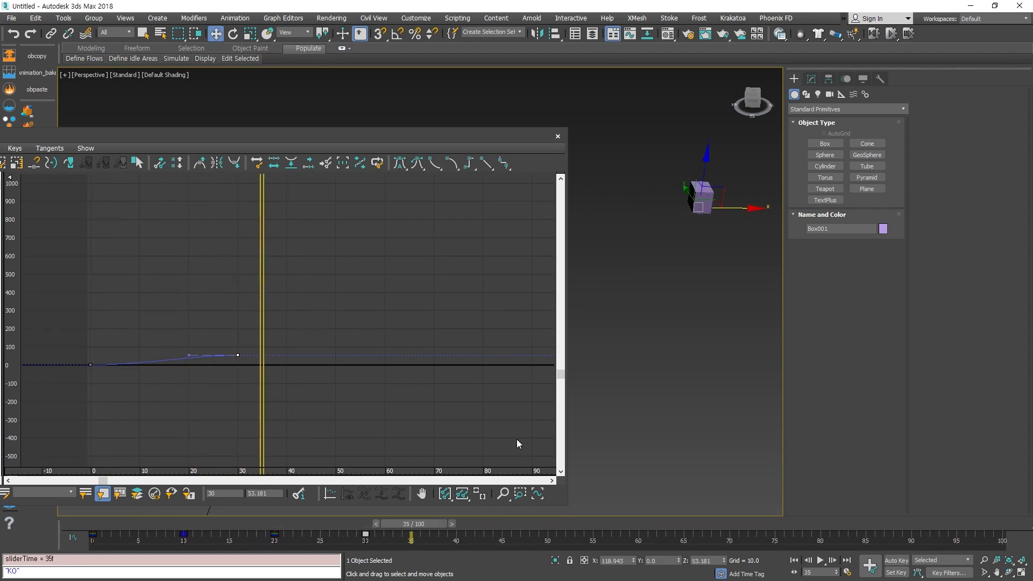
# Show the X, Y and Z Position curves together in the Curve Editor and examine their shapes up close.
pyautogui.moveTo(330, 140); pyautogui.dragTo(539, 121)
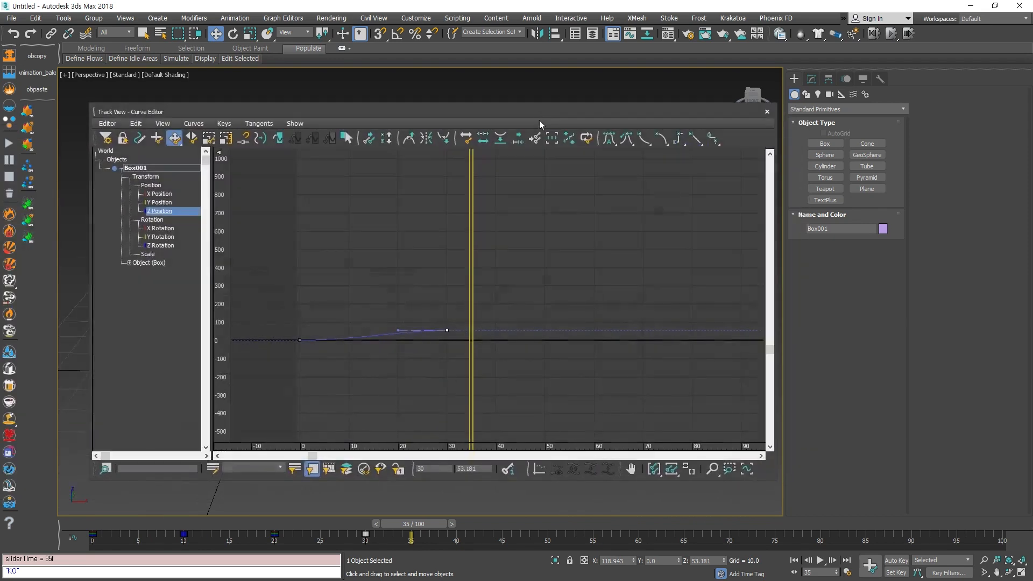
pyautogui.moveTo(160, 194); pyautogui.dragTo(163, 241)
pyautogui.click(160, 204)
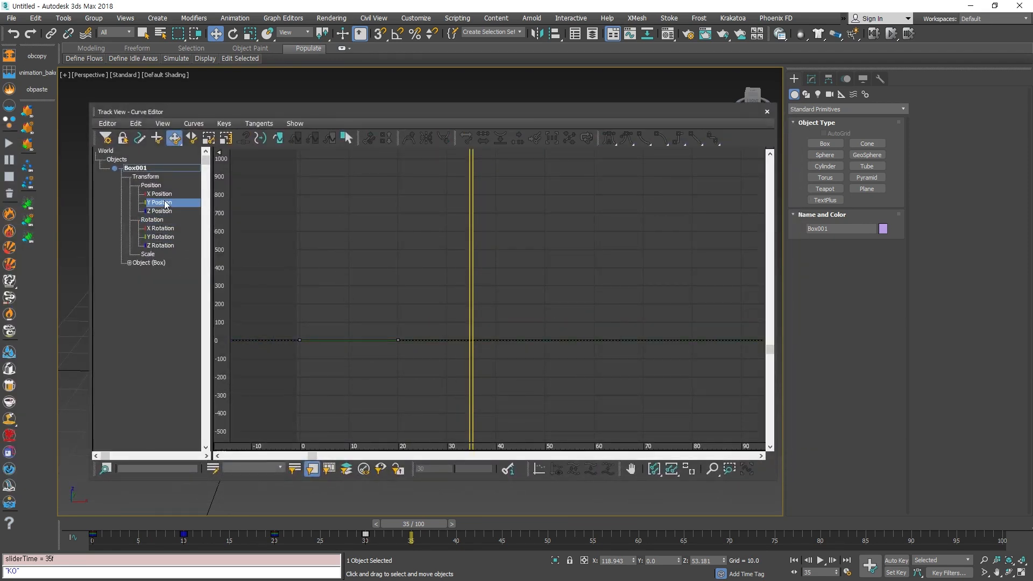
pyautogui.moveTo(163, 194); pyautogui.dragTo(160, 210)
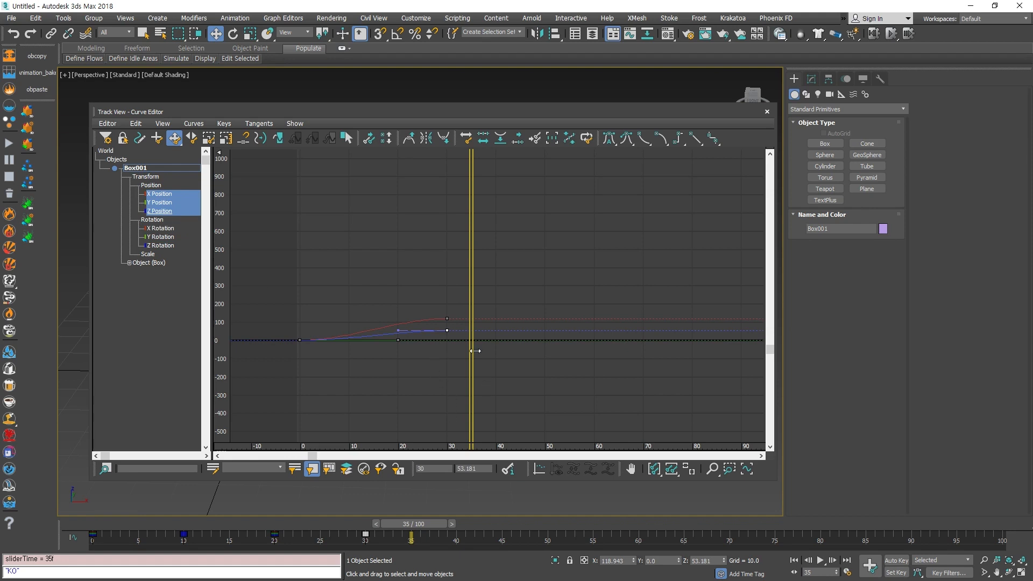
pyautogui.moveTo(388, 379); pyautogui.dragTo(525, 377, button='middle')
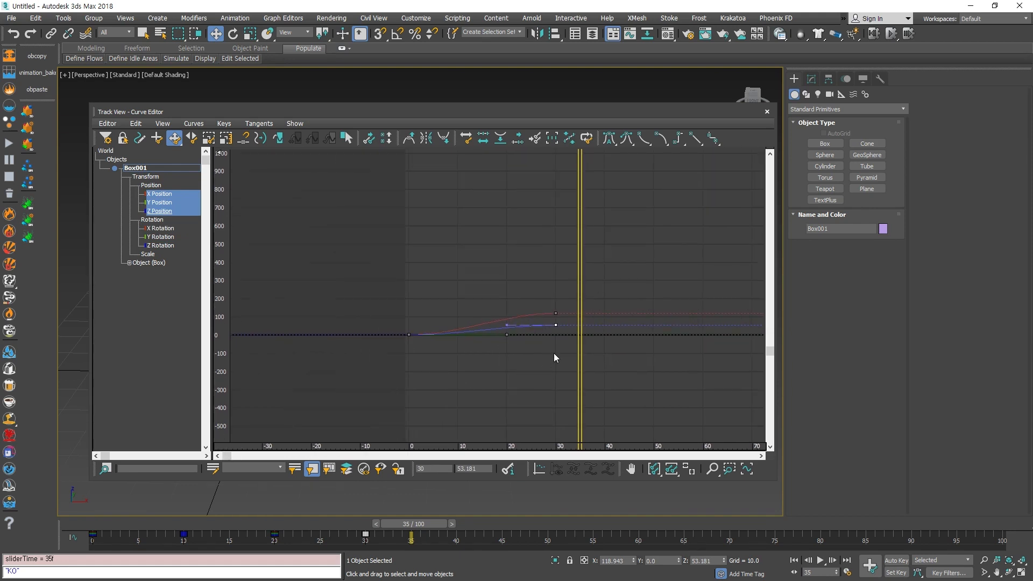
pyautogui.click(491, 362)
pyautogui.scroll(2, 578, 289)
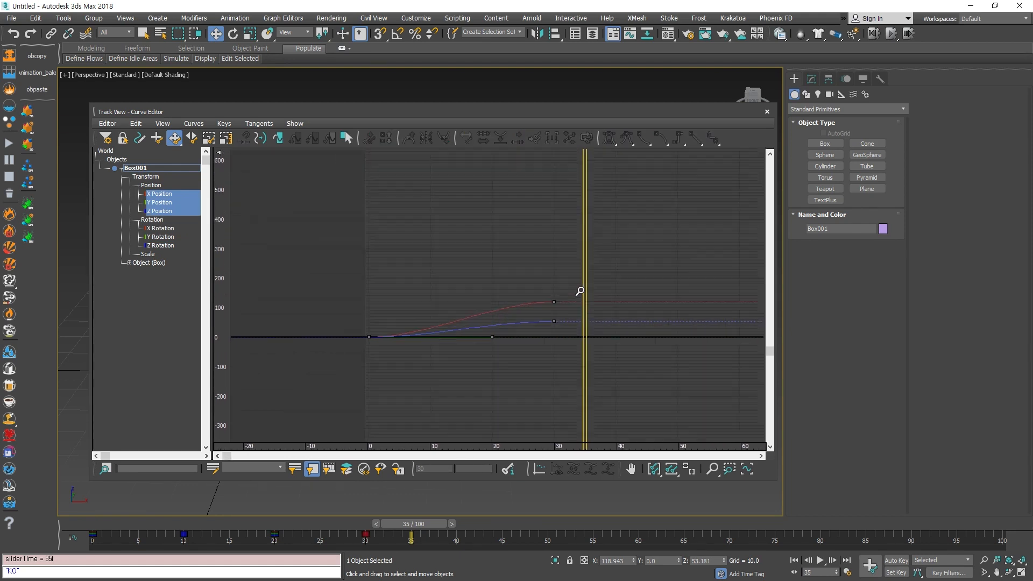
pyautogui.moveTo(550, 332); pyautogui.dragTo(610, 325, button='middle')
pyautogui.scroll(-3, 535, 322)
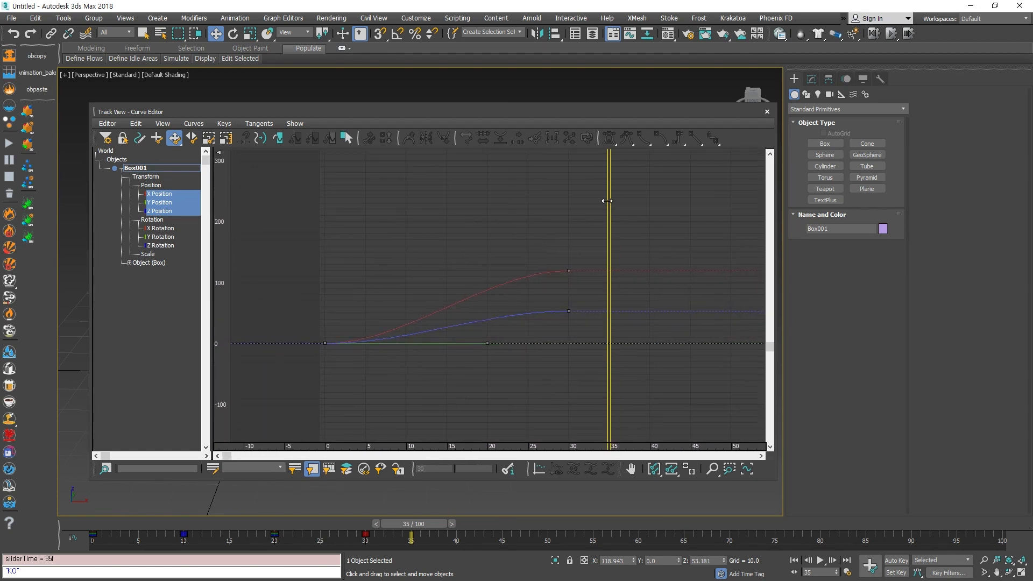
# Move the Curve Editor clear of the box and select the X Position key at frame 30.
pyautogui.moveTo(602, 115); pyautogui.dragTo(487, 112)
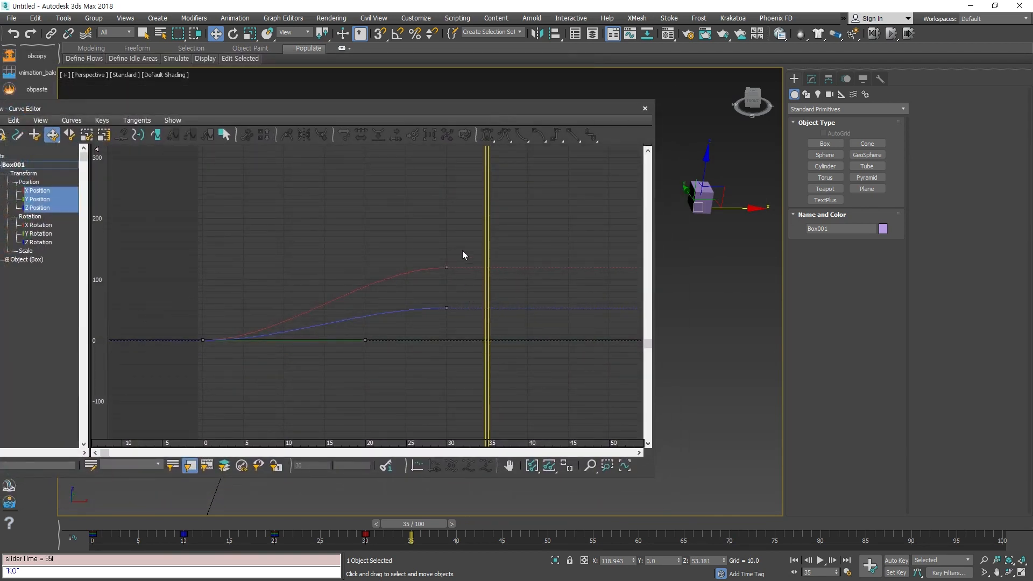
pyautogui.click(447, 267)
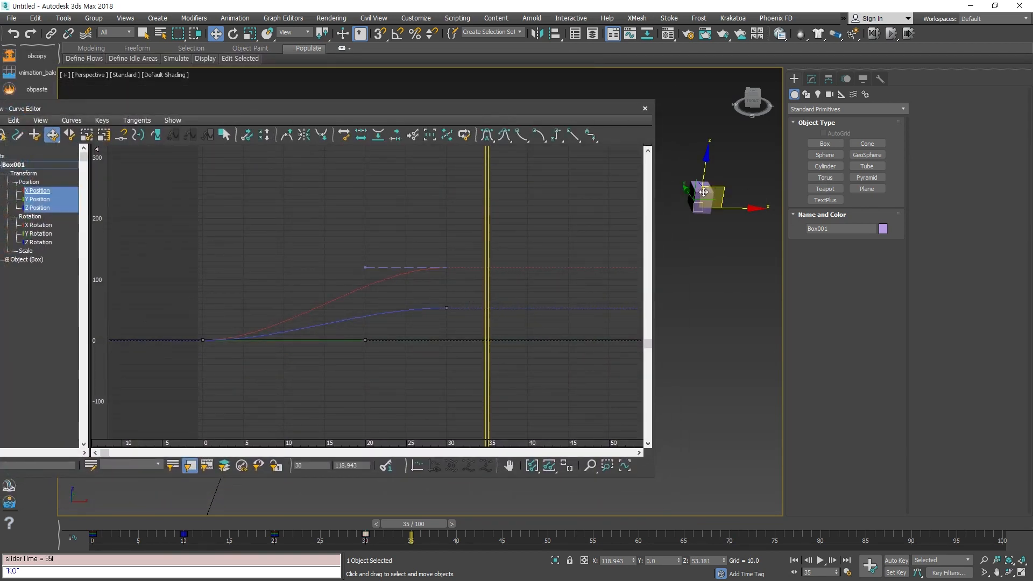
pyautogui.moveTo(316, 388); pyautogui.dragTo(352, 392, button='middle')
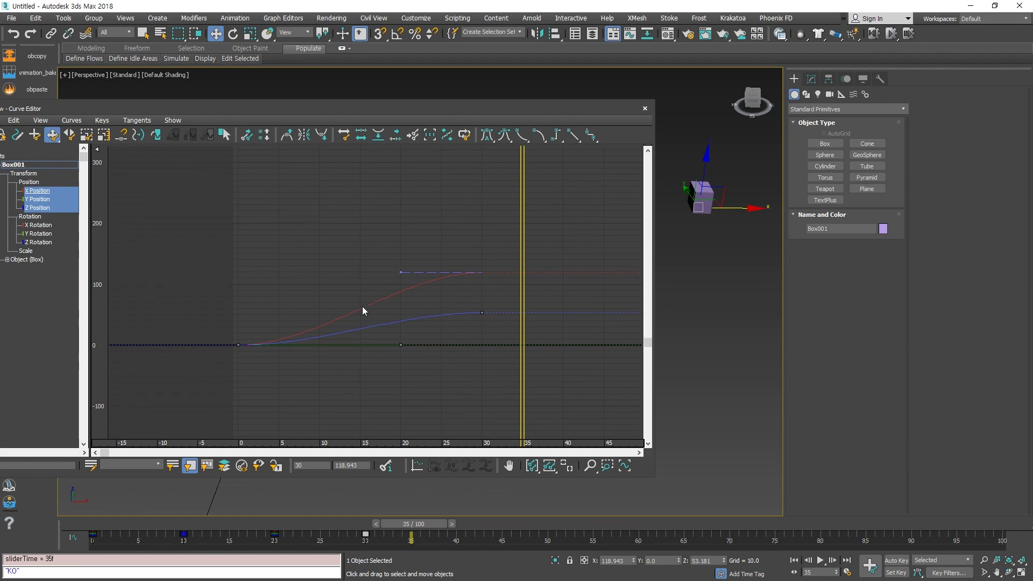
# Reposition the Curve Editor so its track list is in view and step the timeline back to frame 30.
pyautogui.moveTo(409, 108); pyautogui.dragTo(499, 106)
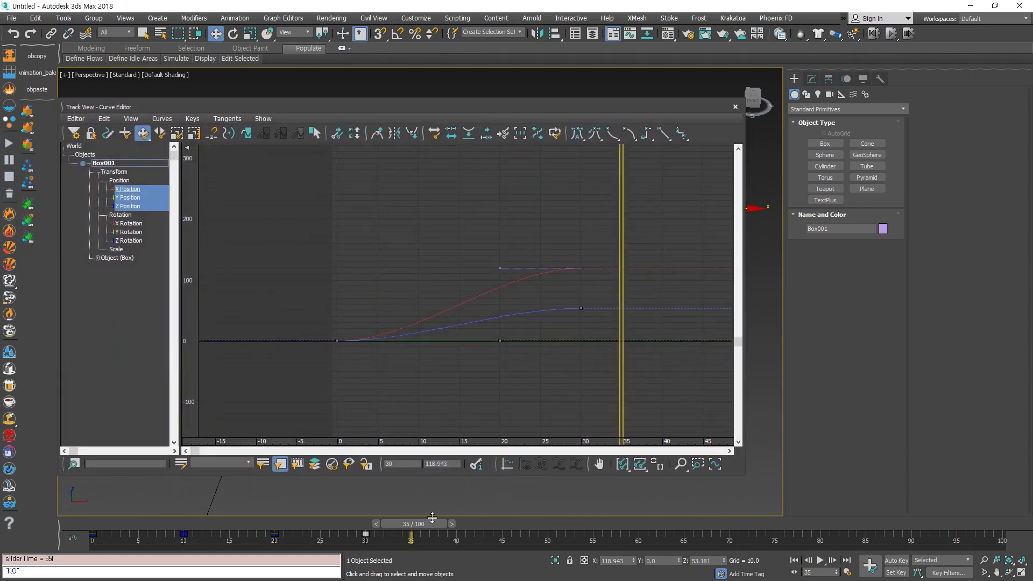
pyautogui.moveTo(428, 525); pyautogui.dragTo(375, 523)
pyautogui.press(',')
pyautogui.press(',')
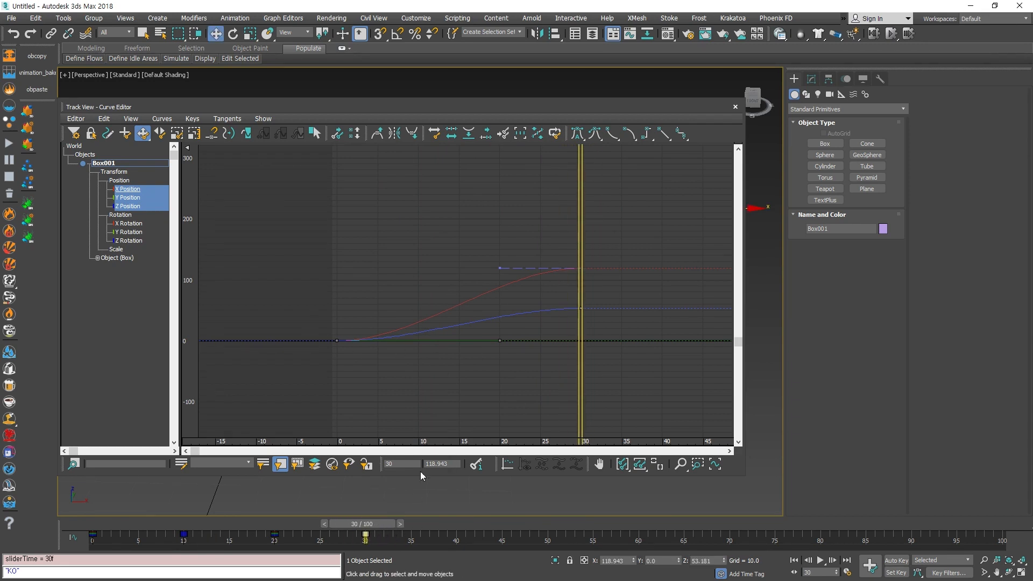
# Add a key to the X Position curve at frame 10 and lower its value to about -51.1.
pyautogui.scroll(4, 440, 347)
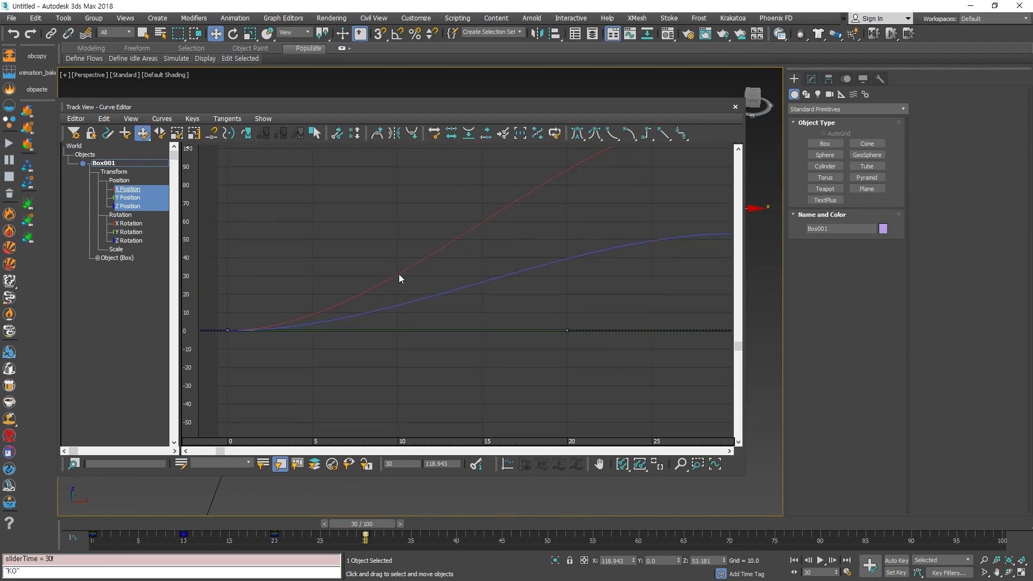
pyautogui.click(126, 134)
pyautogui.click(398, 274)
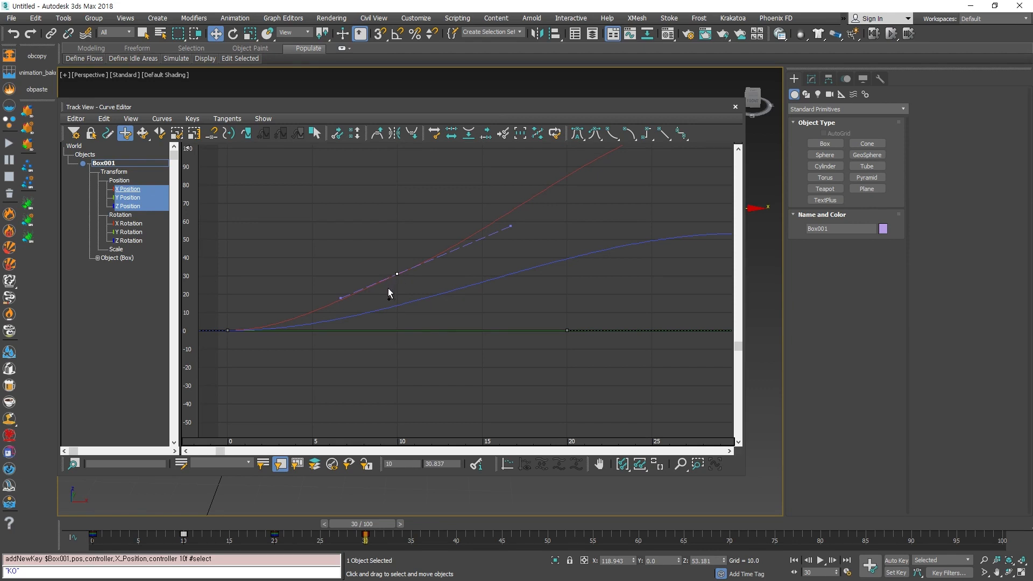
pyautogui.click(143, 134)
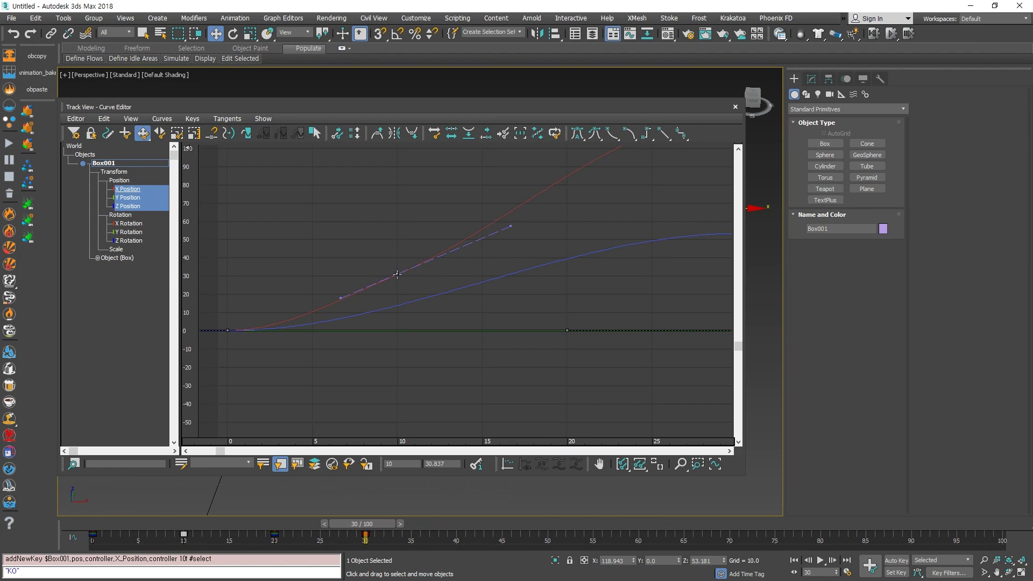
pyautogui.moveTo(397, 274); pyautogui.dragTo(397, 423)
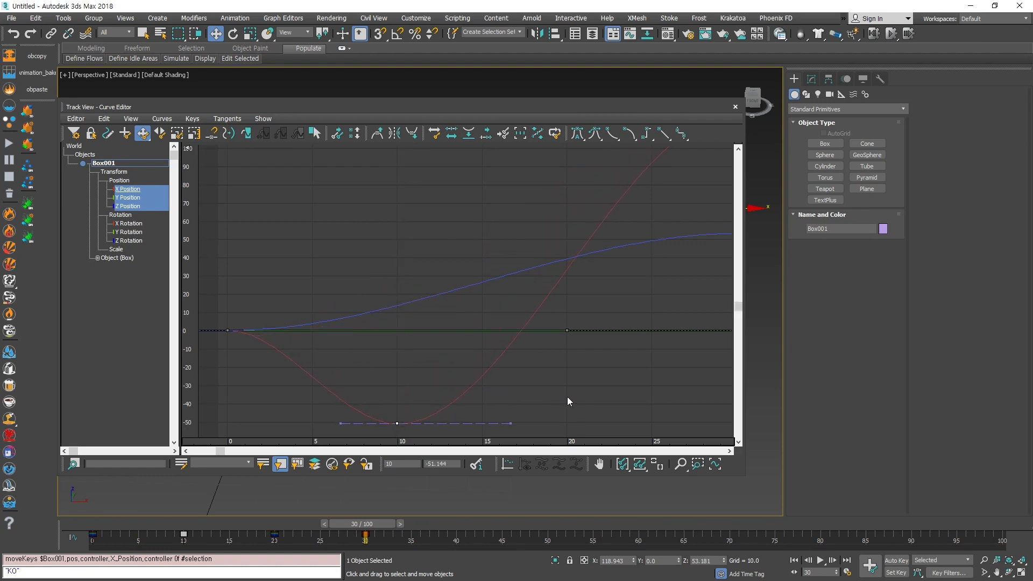
# Move the Curve Editor off the viewport, orbit to a higher angle and scrub back to frame 14 to check the box's backward motion.
pyautogui.moveTo(549, 108); pyautogui.dragTo(635, 580)
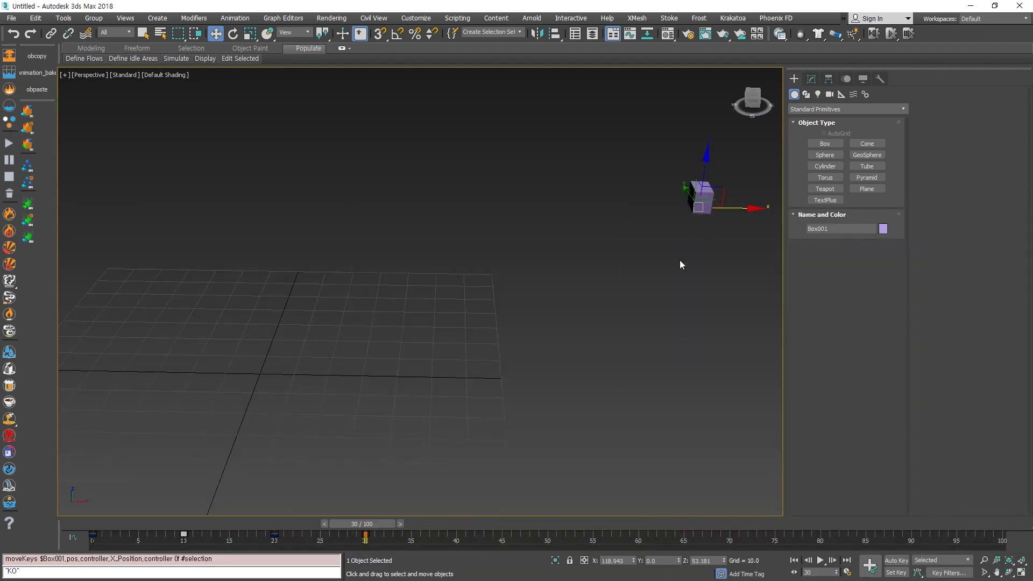
pyautogui.moveTo(362, 524); pyautogui.dragTo(216, 525)
pyautogui.press('w')
pyautogui.keyDown('alt'); pyautogui.moveTo(534, 255); pyautogui.dragTo(395, 306, button='middle'); pyautogui.keyUp('alt')
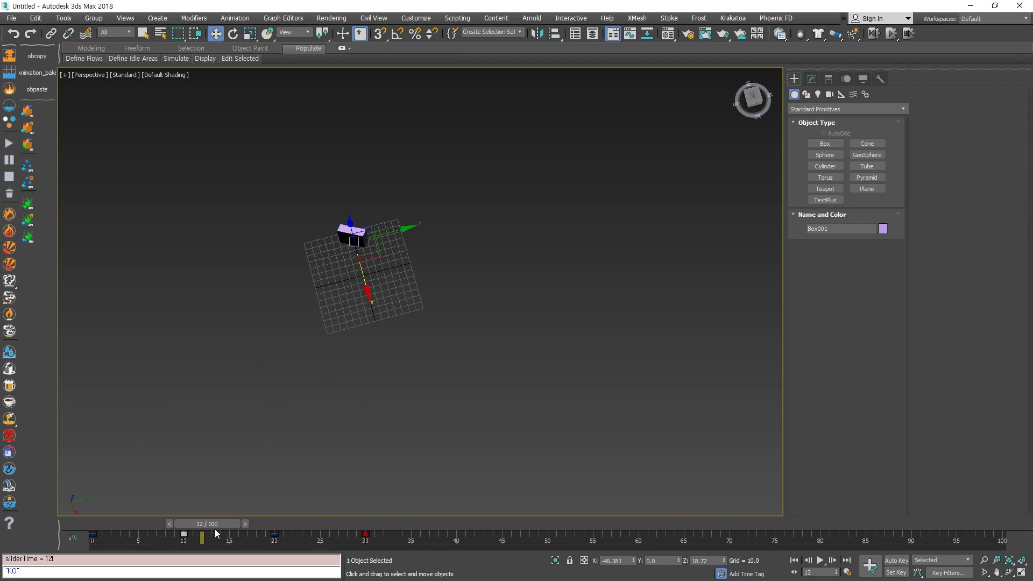
pyautogui.moveTo(215, 532); pyautogui.dragTo(246, 522)
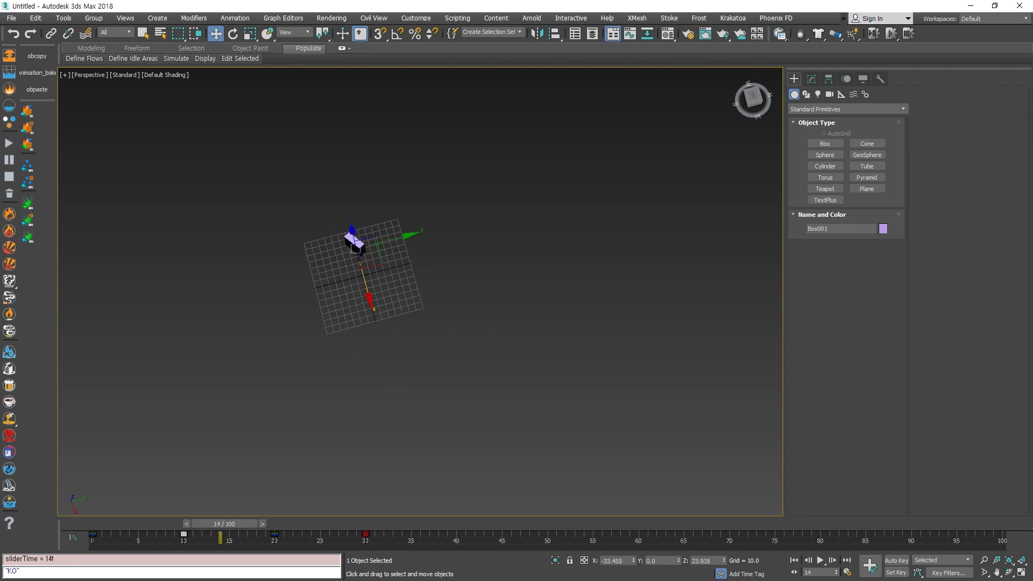
# Bring the Curve Editor back, deselect the X Position key at frame 10 and close the editor.
pyautogui.moveTo(1032, 156); pyautogui.dragTo(389, 64)
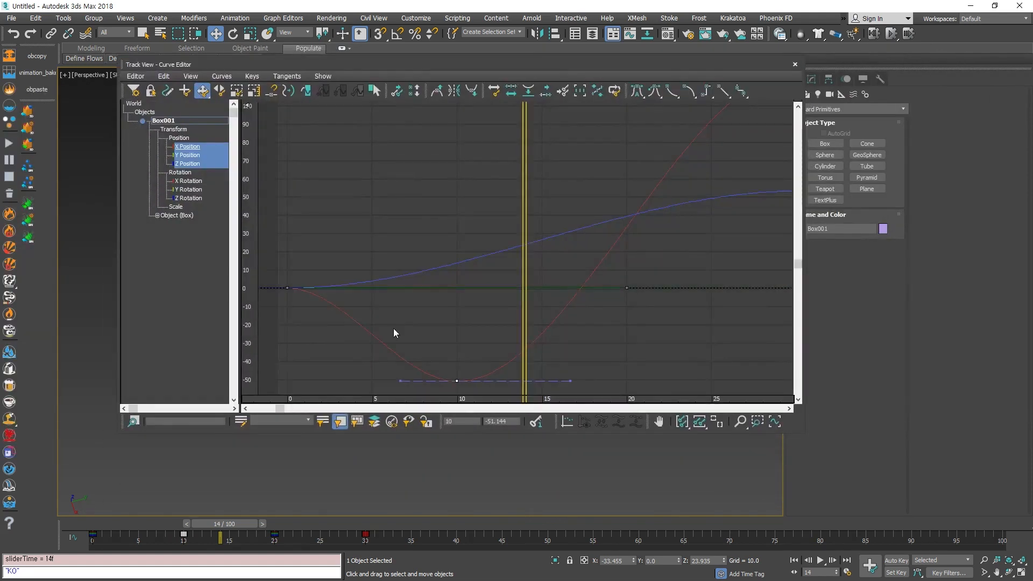
pyautogui.scroll(-6, 559, 309)
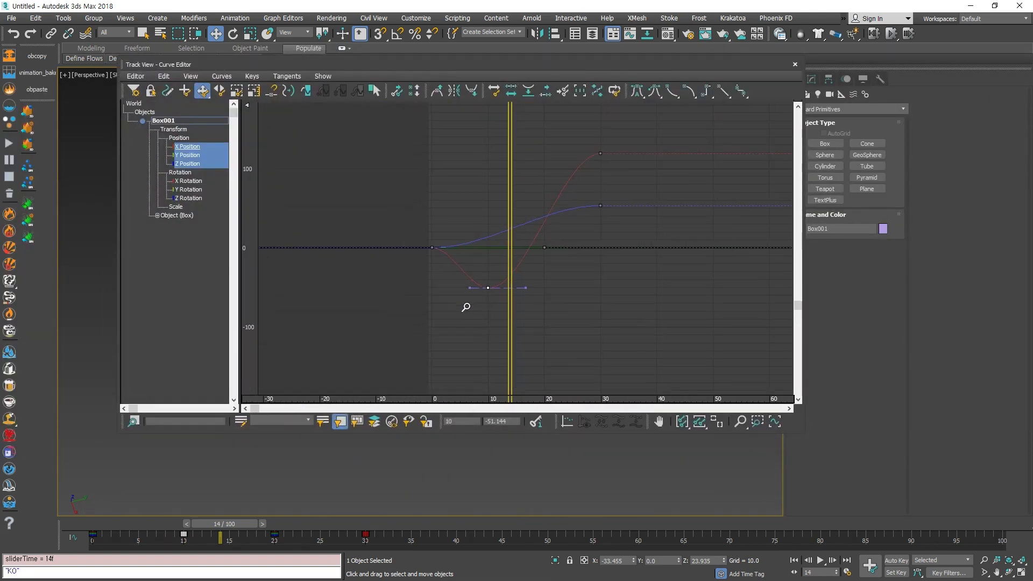
pyautogui.click(570, 296)
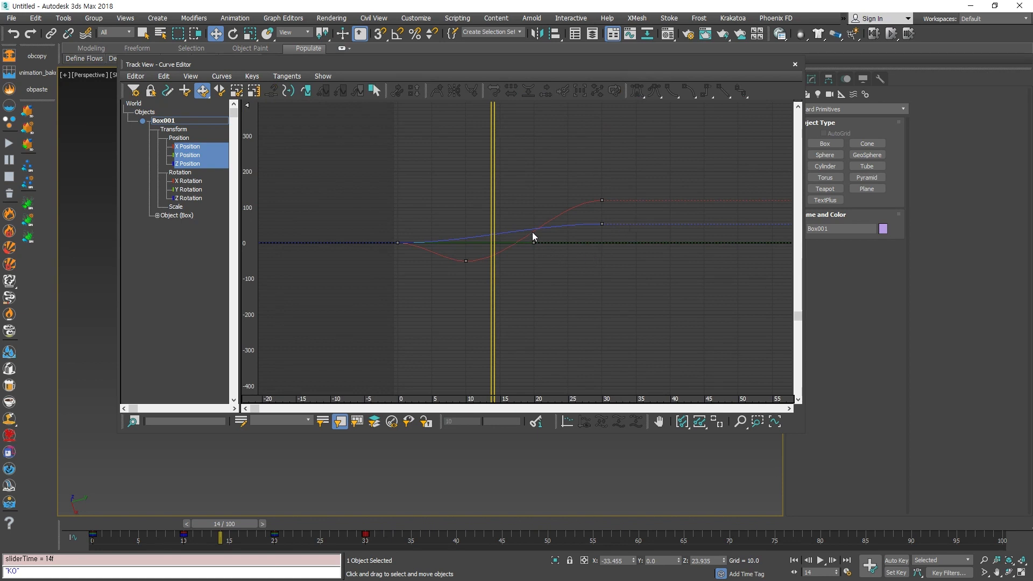
pyautogui.click(795, 64)
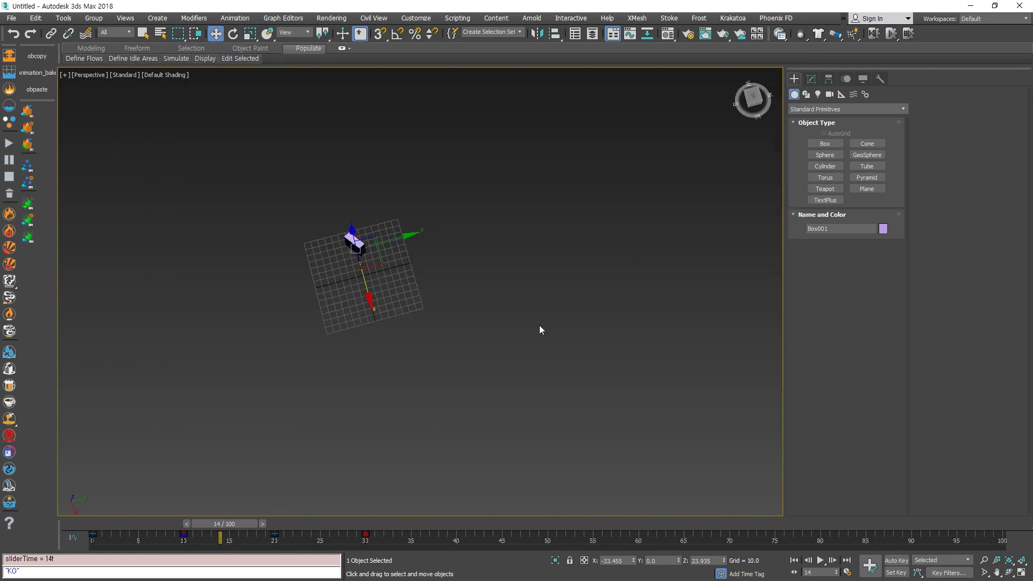
# Frame the box in an angled perspective view and scrub the timeline back to frame 0 to review the motion.
pyautogui.scroll(2, 376, 304)
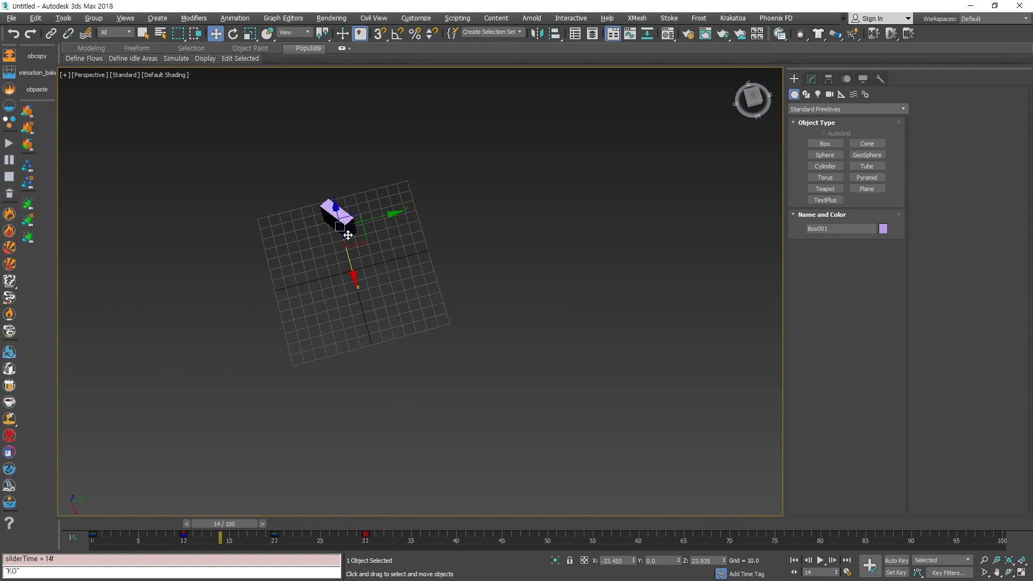
pyautogui.press('z')
pyautogui.keyDown('alt'); pyautogui.moveTo(389, 360); pyautogui.dragTo(463, 305, button='middle'); pyautogui.keyUp('alt')
pyautogui.scroll(-5, 464, 304)
pyautogui.scroll(2, 502, 409)
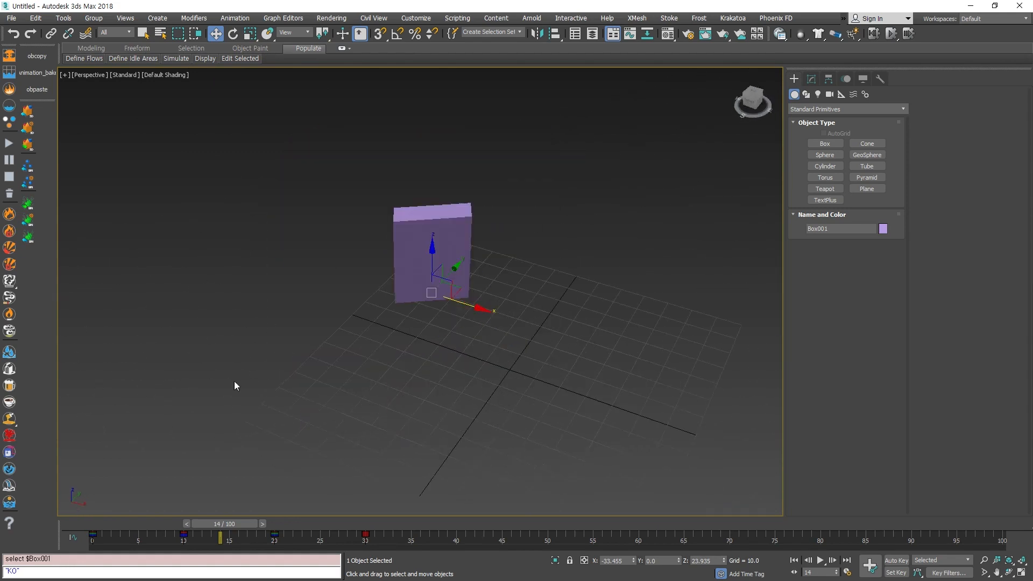
pyautogui.scroll(-3, 526, 376)
pyautogui.moveTo(226, 524); pyautogui.dragTo(86, 533)
pyautogui.press('w')
pyautogui.scroll(4, 467, 423)
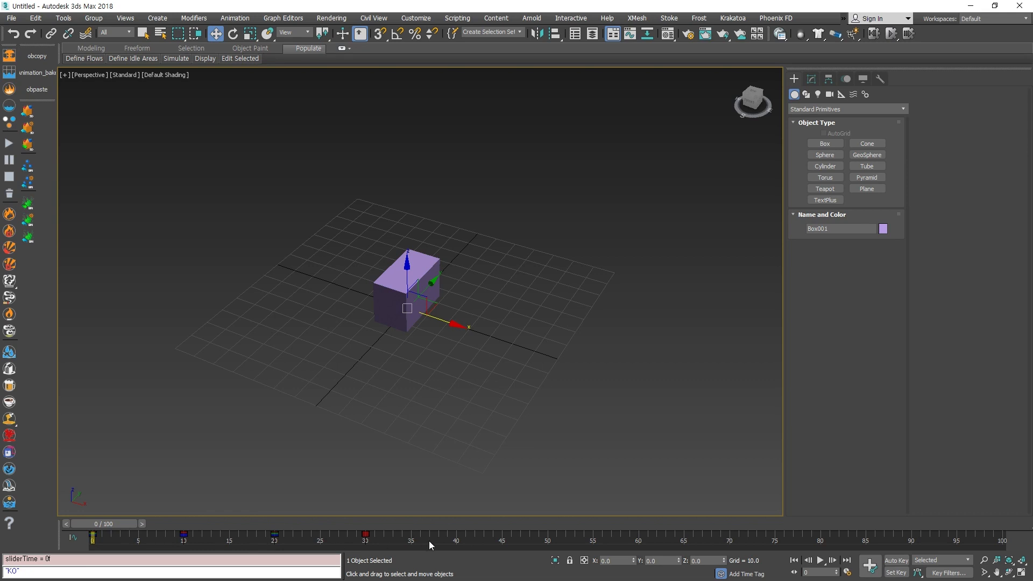
# Select all the box's keys on the track bar, shift them to start at frame 30, return them to frame 0 and deselect them.
pyautogui.moveTo(428, 541); pyautogui.dragTo(367, 547)
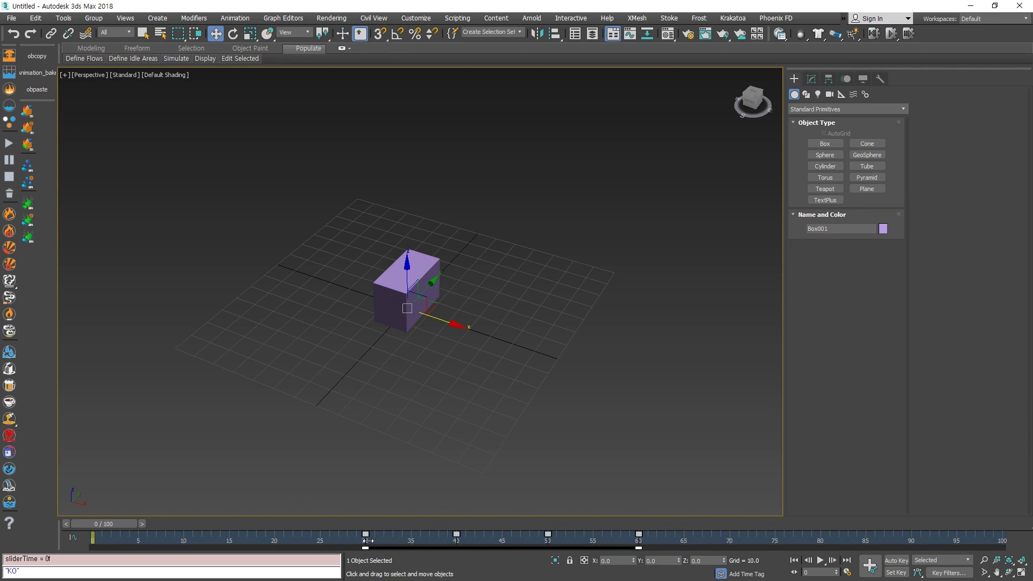
pyautogui.moveTo(368, 541); pyautogui.dragTo(94, 541)
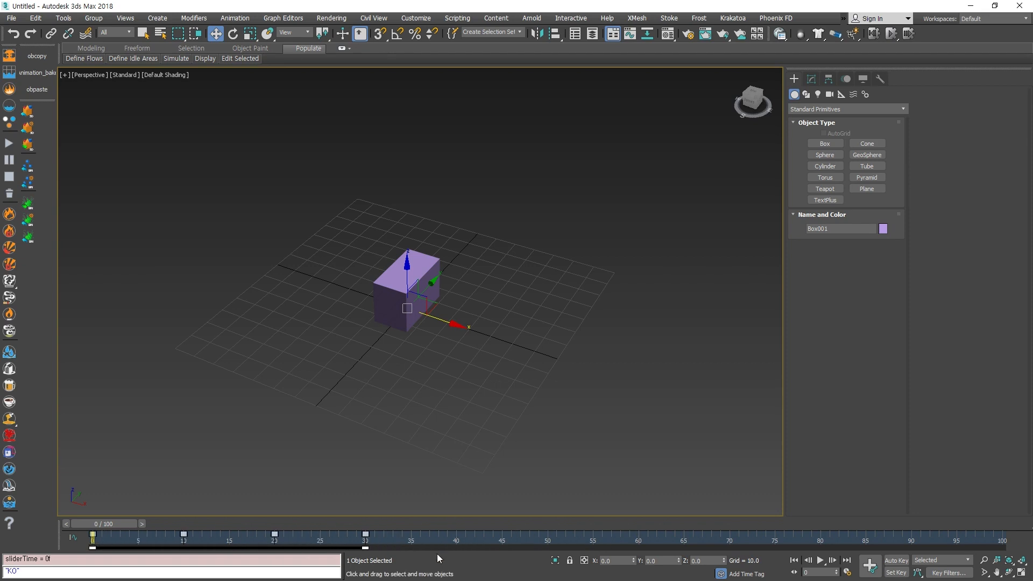
pyautogui.click(425, 543)
# Turn off the Show Selection Range option for the track bar.
pyautogui.rightClick(403, 536)
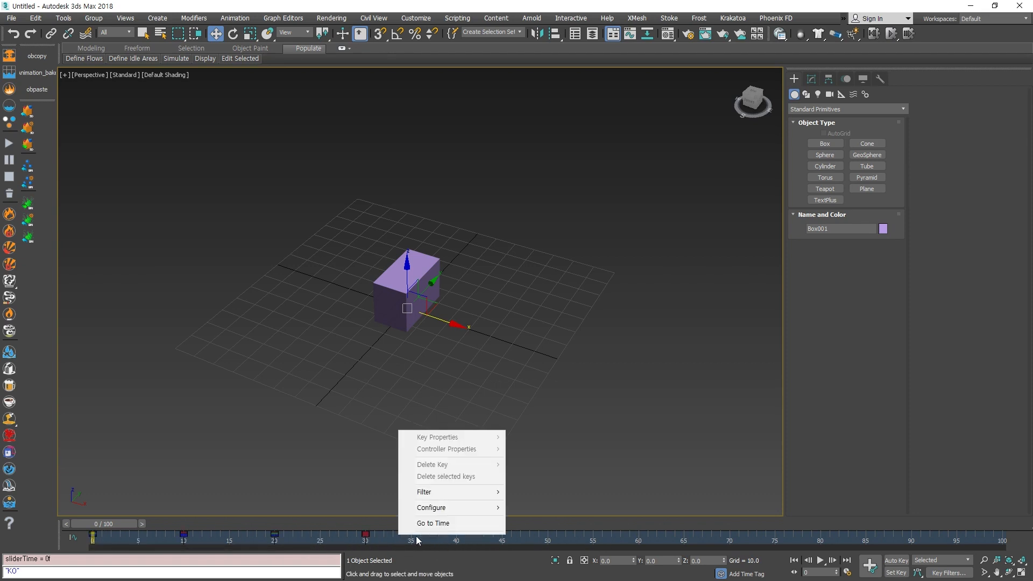
pyautogui.moveTo(460, 508)
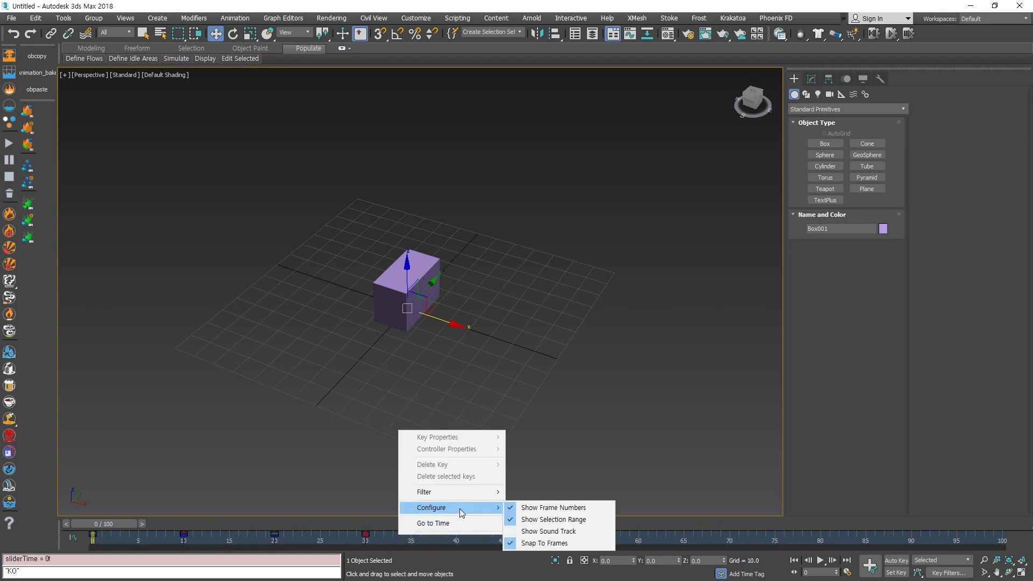
pyautogui.click(571, 521)
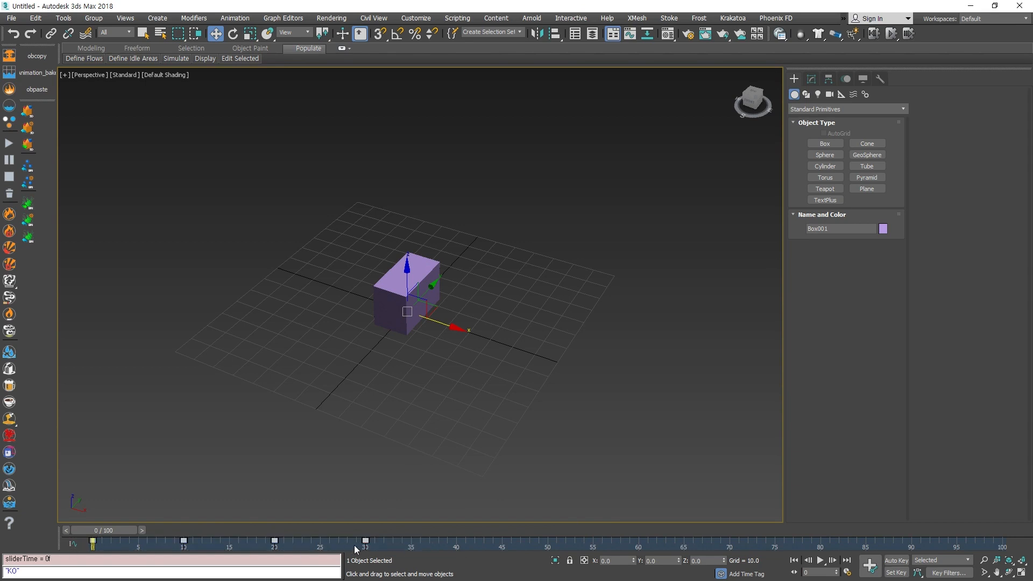
# Reselect all the box's keys without the range bar, try shifting them along the track bar, and undo the move.
pyautogui.click(415, 546)
pyautogui.moveTo(405, 545); pyautogui.dragTo(72, 542)
pyautogui.moveTo(364, 545); pyautogui.dragTo(420, 545)
pyautogui.hotkey('ctrl', 'z')
# Turn the track bar's Show Selection Range option back on and select all the box's keys.
pyautogui.rightClick(456, 549)
pyautogui.moveTo(511, 520)
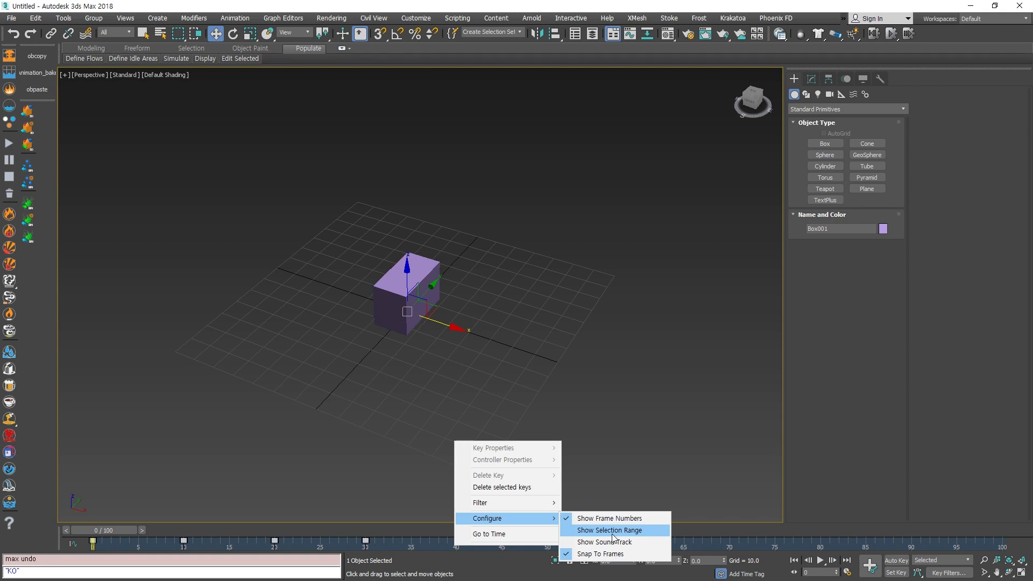
pyautogui.click(612, 532)
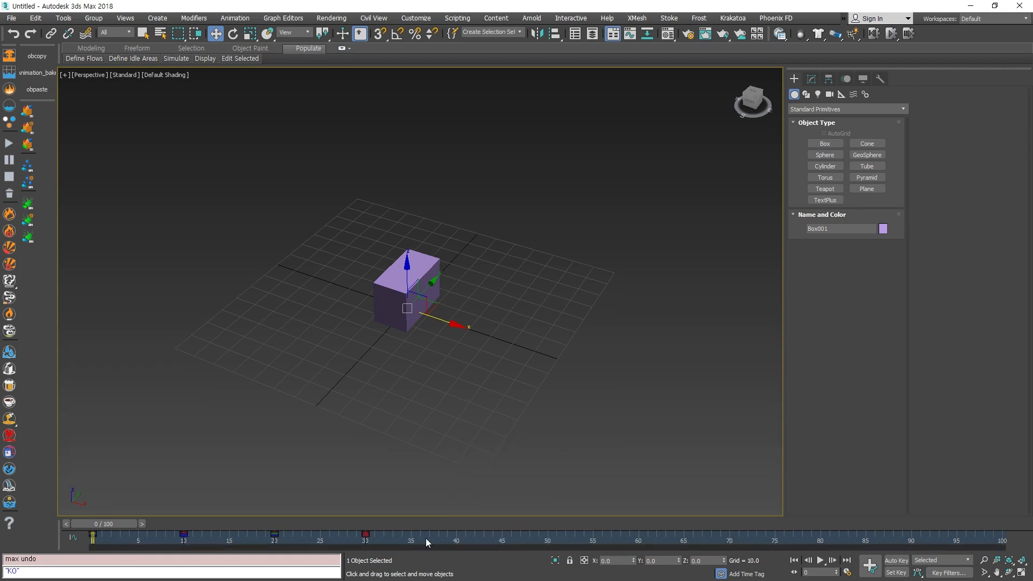
pyautogui.moveTo(368, 539)
pyautogui.mouseDown()
pyautogui.moveTo(423, 544)
pyautogui.moveTo(370, 550)
pyautogui.mouseUp()
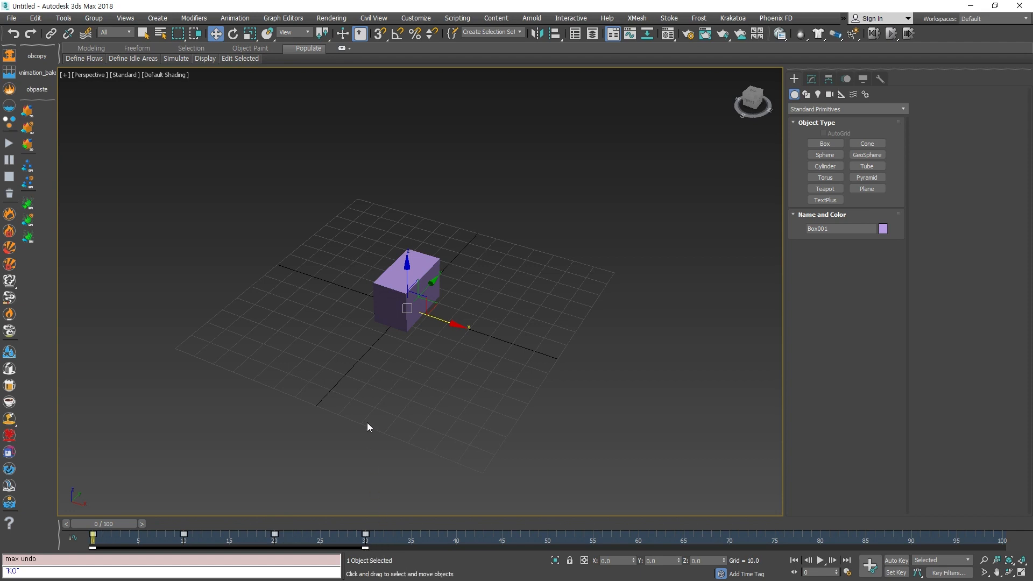
pyautogui.scroll(5, 406, 377)
pyautogui.scroll(-4, 425, 377)
pyautogui.moveTo(492, 323); pyautogui.dragTo(485, 376, button='middle')
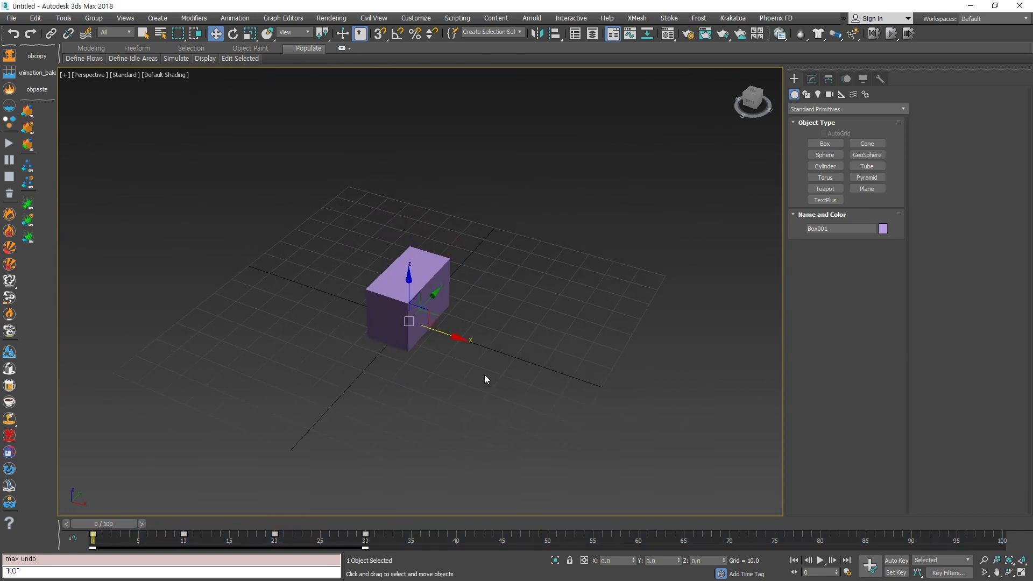
# Orbit to a wider front view and scrub between frames 0 and 30 to review the box's animation.
pyautogui.moveTo(100, 526); pyautogui.dragTo(147, 527)
pyautogui.scroll(-4, 377, 444)
pyautogui.scroll(1, 548, 386)
pyautogui.keyDown('alt'); pyautogui.moveTo(550, 387); pyautogui.dragTo(473, 422, button='middle'); pyautogui.keyUp('alt')
pyautogui.moveTo(141, 525); pyautogui.dragTo(369, 533)
pyautogui.moveTo(108, 524)
pyautogui.mouseDown()
pyautogui.moveTo(401, 520)
pyautogui.moveTo(104, 525)
pyautogui.mouseUp()
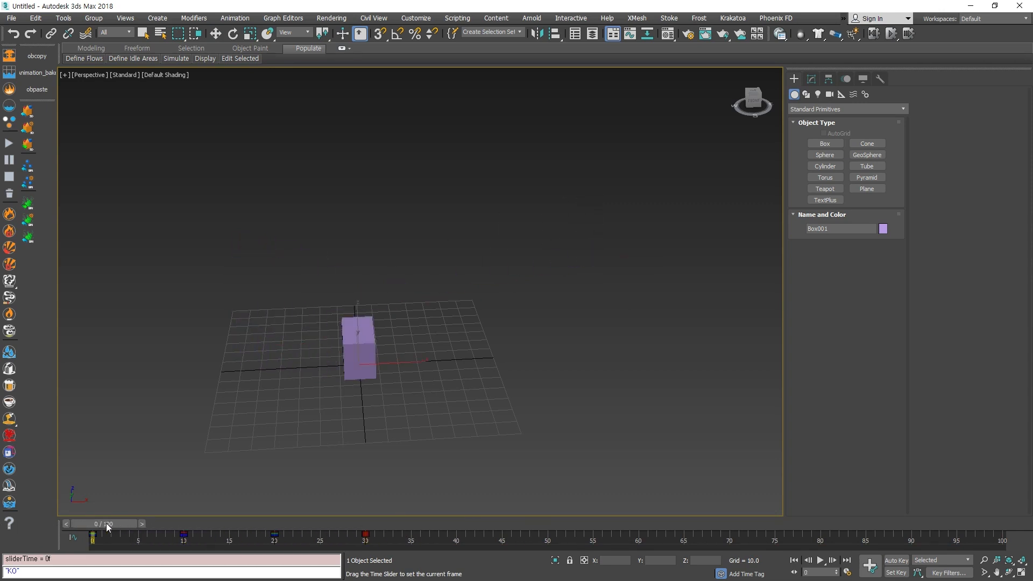
pyautogui.press('w')
# Select all the box's keys, compress their range to end at frame 15, and scrub from frame 0 to check the timing.
pyautogui.moveTo(387, 546); pyautogui.dragTo(80, 539)
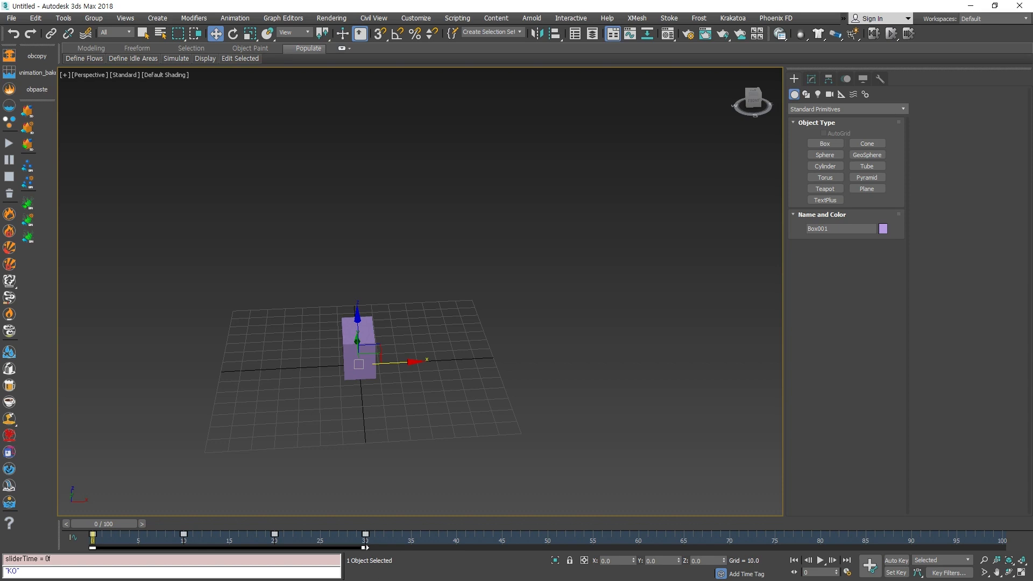
pyautogui.moveTo(366, 547); pyautogui.dragTo(229, 549)
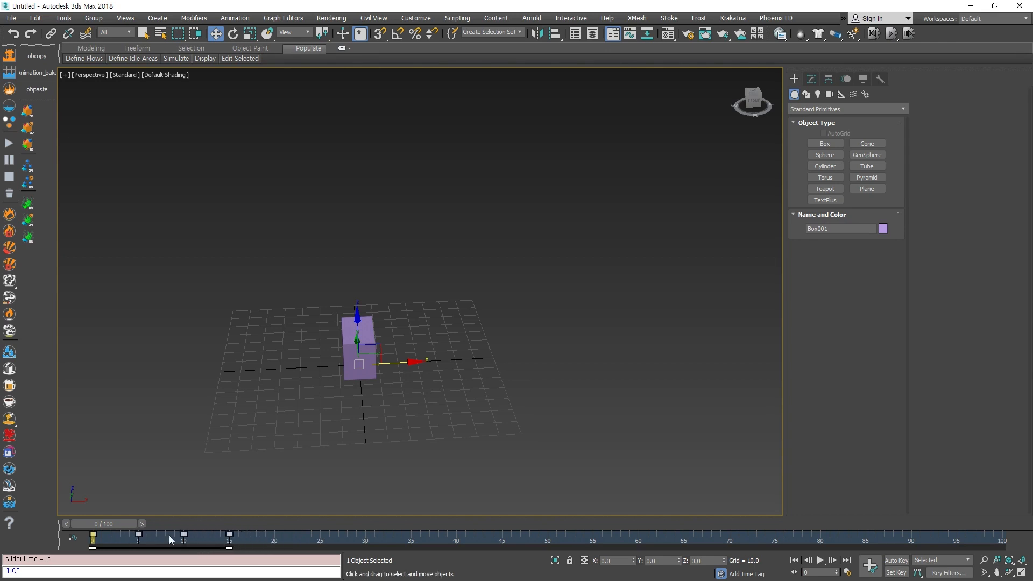
pyautogui.moveTo(98, 522)
pyautogui.mouseDown()
pyautogui.moveTo(128, 526)
pyautogui.moveTo(111, 532)
pyautogui.mouseUp()
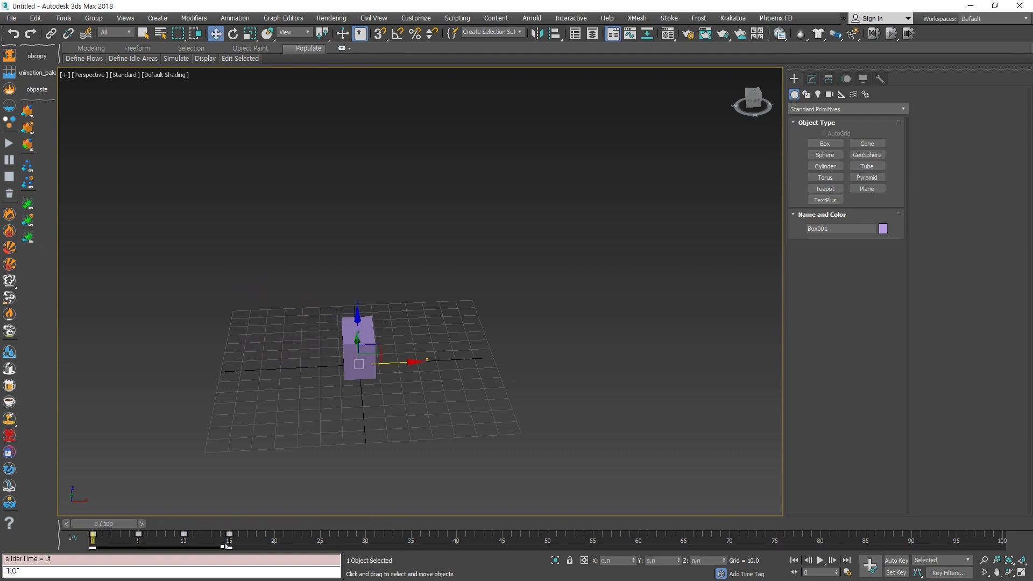
pyautogui.moveTo(135, 524); pyautogui.dragTo(93, 527)
pyautogui.press('w')
# Stretch the selected key range to end at frame 60 and scrub the timeline to check the slower motion.
pyautogui.moveTo(229, 549); pyautogui.dragTo(639, 550)
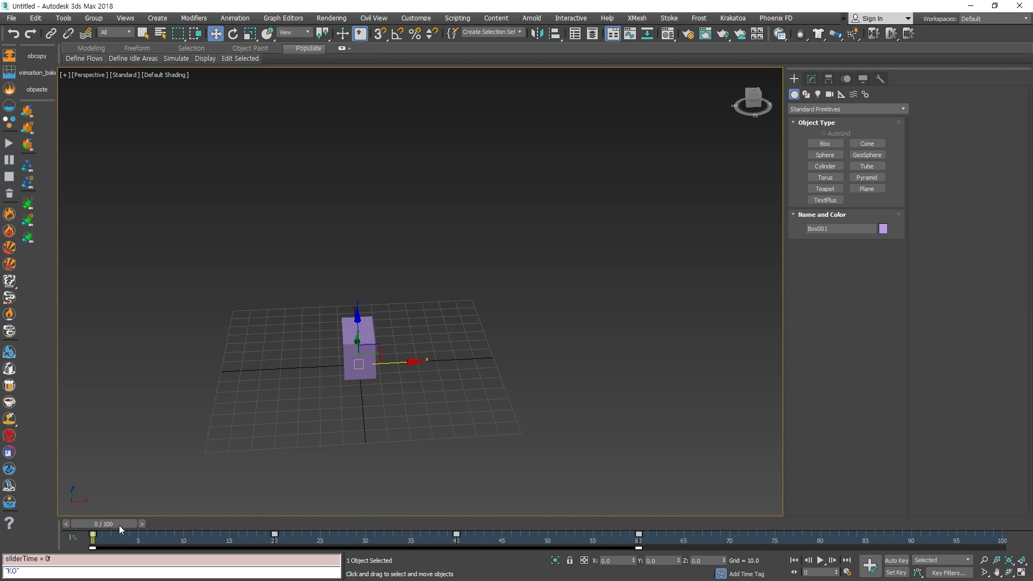
pyautogui.moveTo(119, 526); pyautogui.dragTo(48, 518)
pyautogui.press('w')
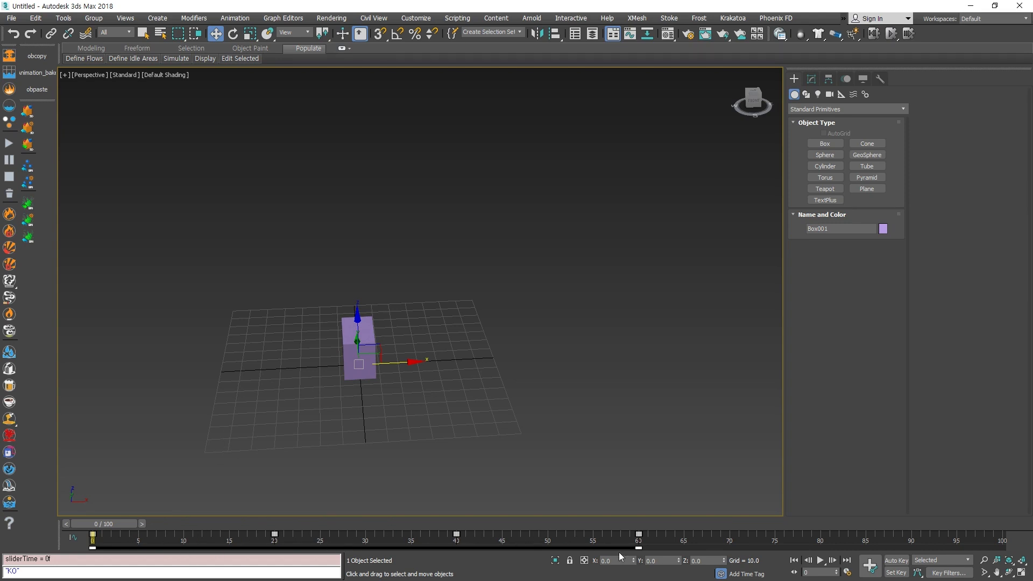
pyautogui.moveTo(108, 525); pyautogui.dragTo(557, 518)
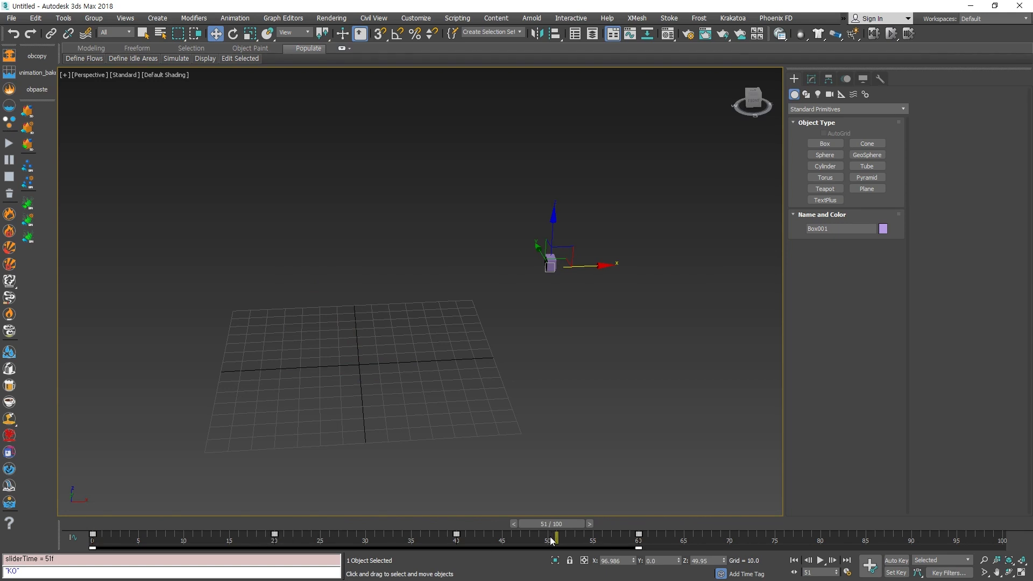
pyautogui.moveTo(560, 525); pyautogui.dragTo(113, 549)
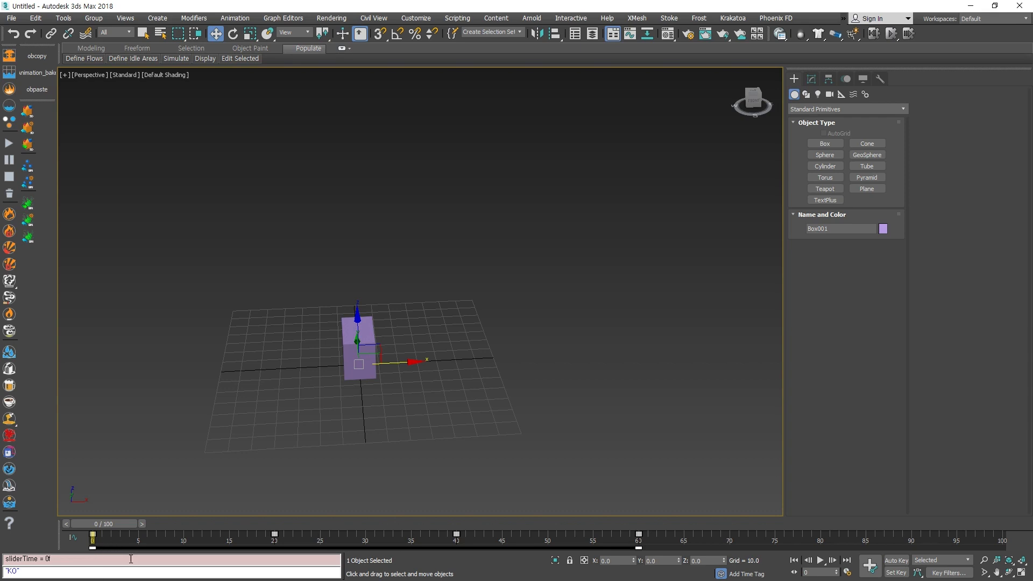
# Scale the key range to end at frame 30, scrub to check the timing, and reselect the box at frame 0.
pyautogui.moveTo(93, 531)
pyautogui.mouseDown()
pyautogui.moveTo(617, 518)
pyautogui.moveTo(94, 527)
pyautogui.moveTo(503, 511)
pyautogui.moveTo(192, 525)
pyautogui.moveTo(282, 512)
pyautogui.moveTo(628, 518)
pyautogui.moveTo(81, 544)
pyautogui.mouseUp()
pyautogui.moveTo(635, 548); pyautogui.dragTo(365, 547)
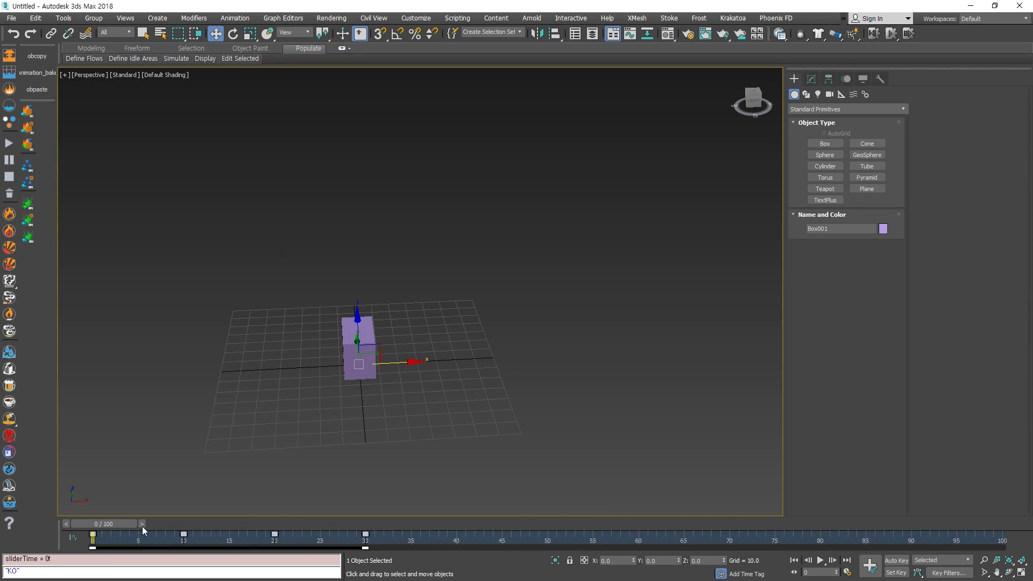
pyautogui.moveTo(109, 524); pyautogui.dragTo(68, 533)
pyautogui.click(339, 442)
pyautogui.click(359, 348)
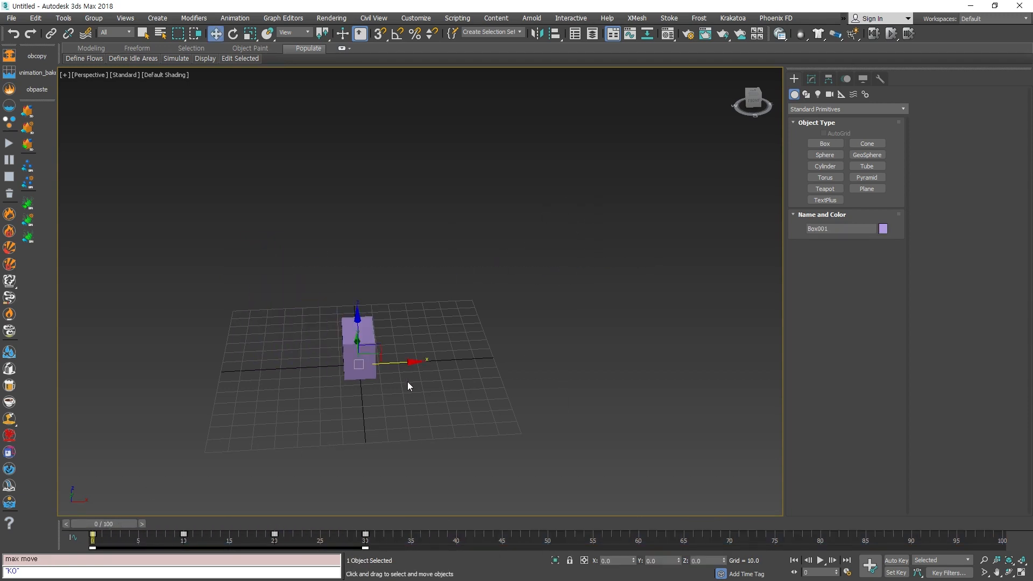
# Orbit to a higher view, deselect the box's keys, and open the Curve Editor framed on all the animation curves.
pyautogui.keyDown('alt'); pyautogui.moveTo(408, 386); pyautogui.dragTo(468, 429, button='middle'); pyautogui.keyUp('alt')
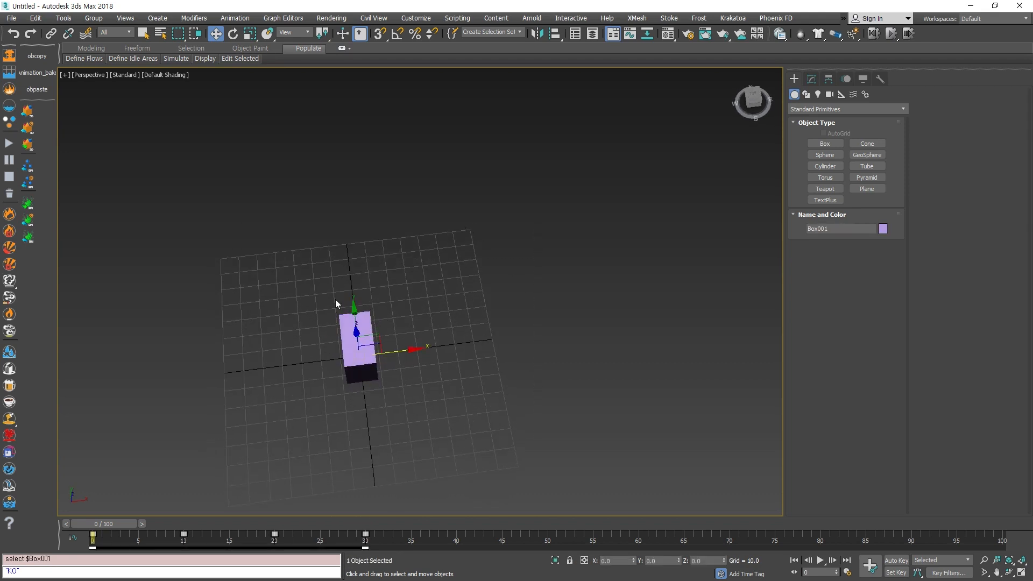
pyautogui.click(423, 545)
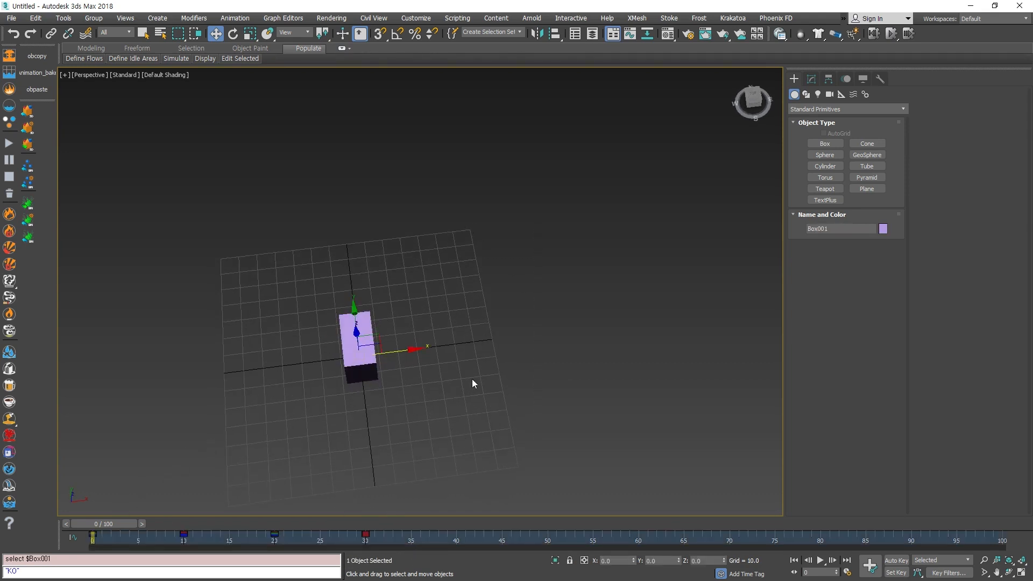
pyautogui.click(630, 34)
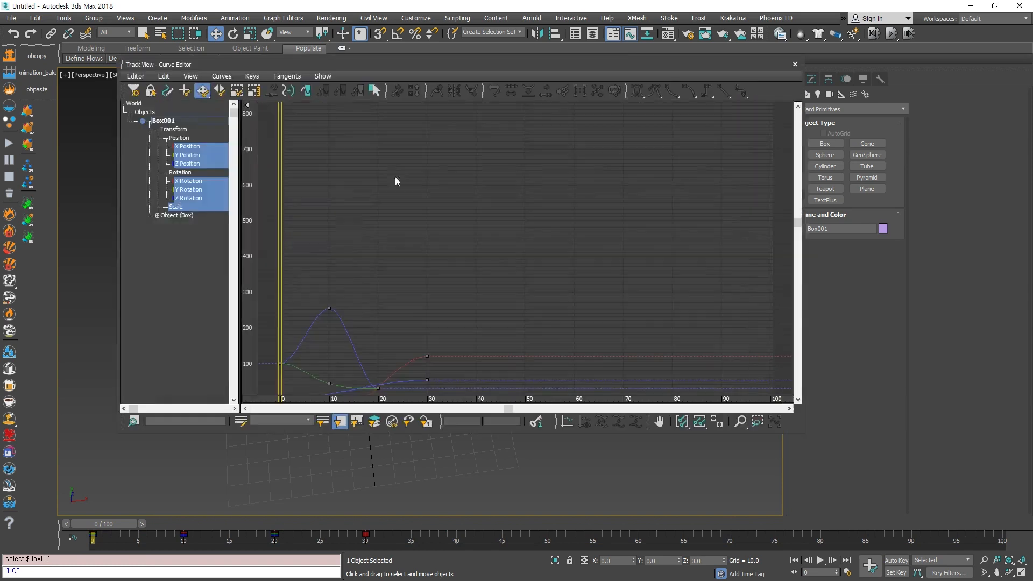
pyautogui.moveTo(363, 309); pyautogui.dragTo(510, 208, button='middle')
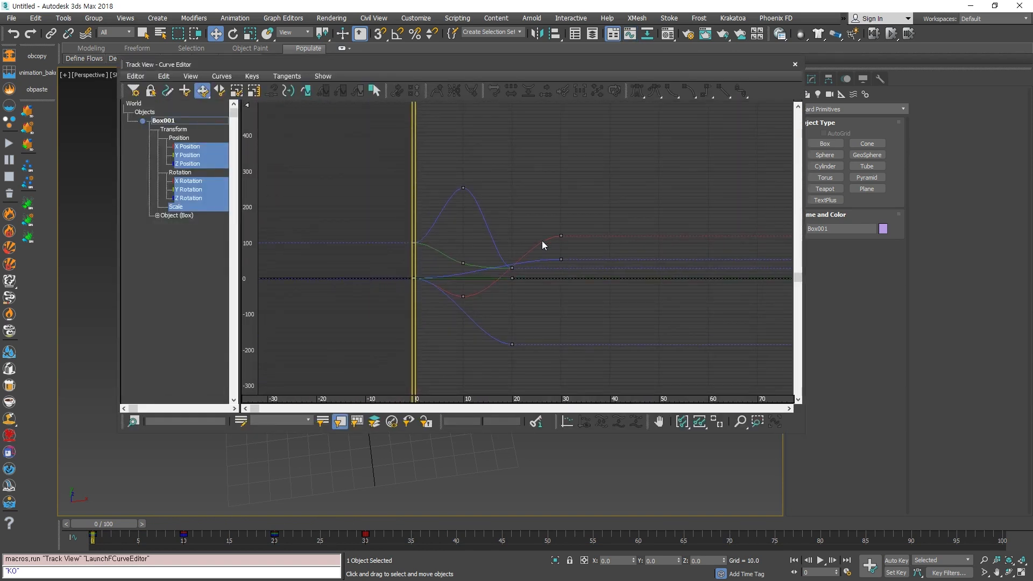
pyautogui.keyDown('ctrl'); pyautogui.keyDown('alt'); pyautogui.moveTo(541, 240); pyautogui.dragTo(590, 287, button='middle'); pyautogui.keyUp('alt'); pyautogui.keyUp('ctrl')
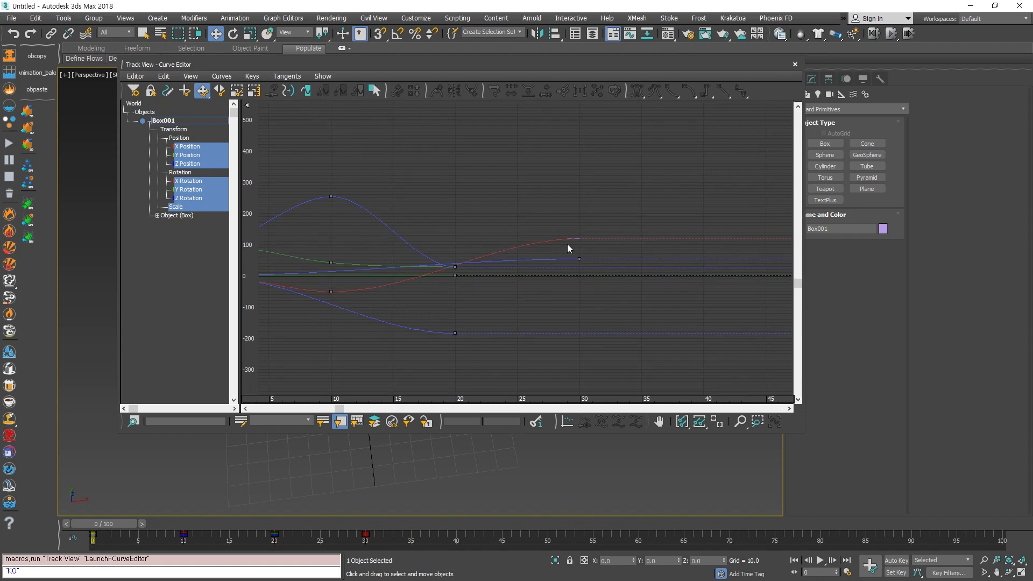
# Try moving the X Position key at frame 30 slightly in the Curve Editor, and undo the move.
pyautogui.click(580, 238)
pyautogui.click(594, 295)
pyautogui.keyDown('ctrl'); pyautogui.keyDown('alt'); pyautogui.moveTo(584, 271); pyautogui.dragTo(633, 227, button='middle'); pyautogui.keyUp('alt'); pyautogui.keyUp('ctrl')
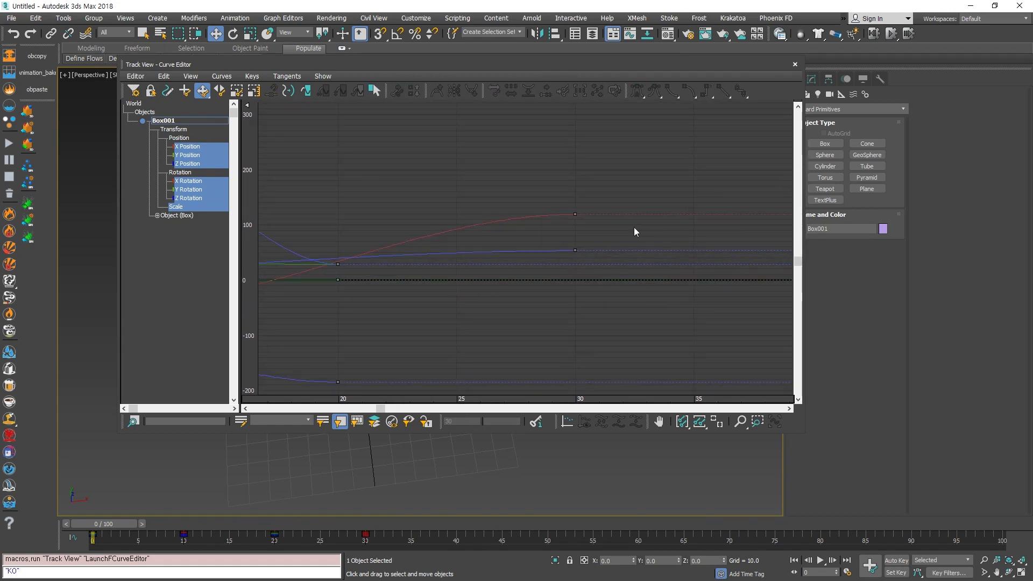
pyautogui.click(575, 214)
pyautogui.moveTo(574, 213); pyautogui.dragTo(576, 212)
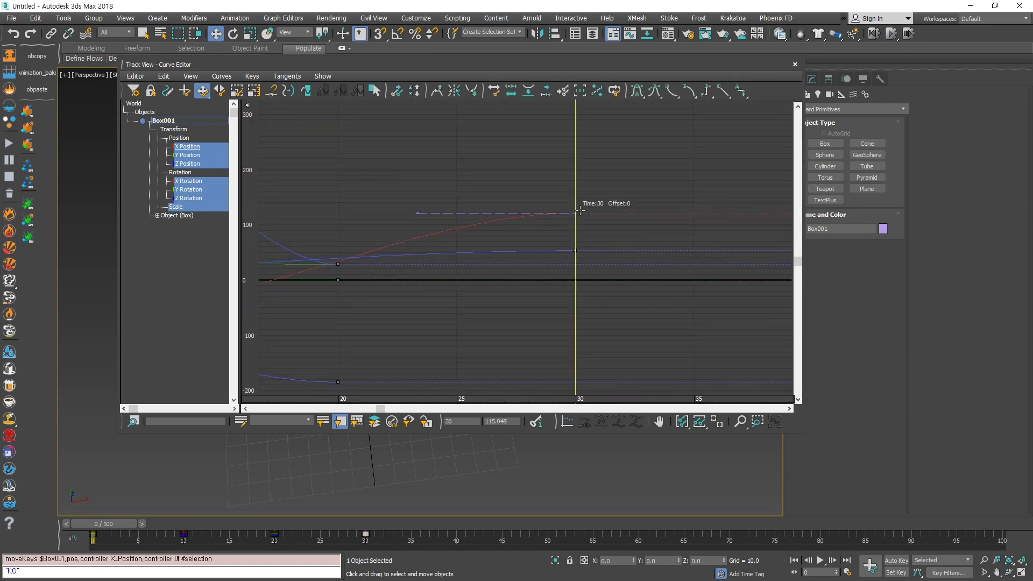
pyautogui.hotkey('ctrl', 'z')
pyautogui.click(586, 235)
# Isolate the Y Position curve, select its key at frame 20, and adjust the key's value to about 7.4.
pyautogui.moveTo(458, 313); pyautogui.dragTo(653, 316, button='middle')
pyautogui.moveTo(420, 272); pyautogui.dragTo(545, 313, button='middle')
pyautogui.click(192, 156)
pyautogui.moveTo(624, 176); pyautogui.dragTo(498, 324)
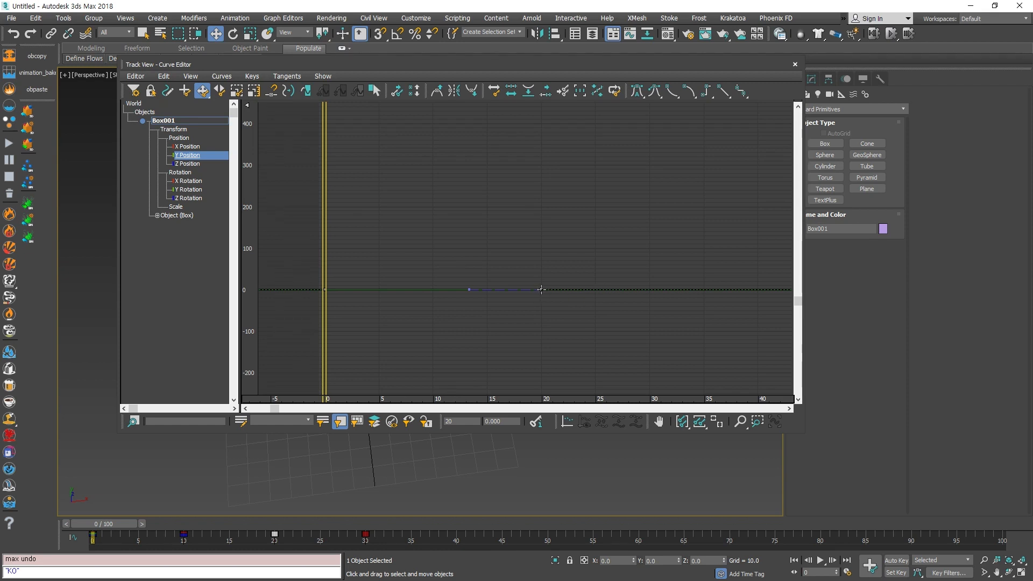
pyautogui.moveTo(541, 289); pyautogui.dragTo(543, 283)
pyautogui.keyDown('ctrl'); pyautogui.keyDown('alt'); pyautogui.moveTo(538, 294); pyautogui.dragTo(718, 152, button='middle'); pyautogui.keyUp('alt'); pyautogui.keyUp('ctrl')
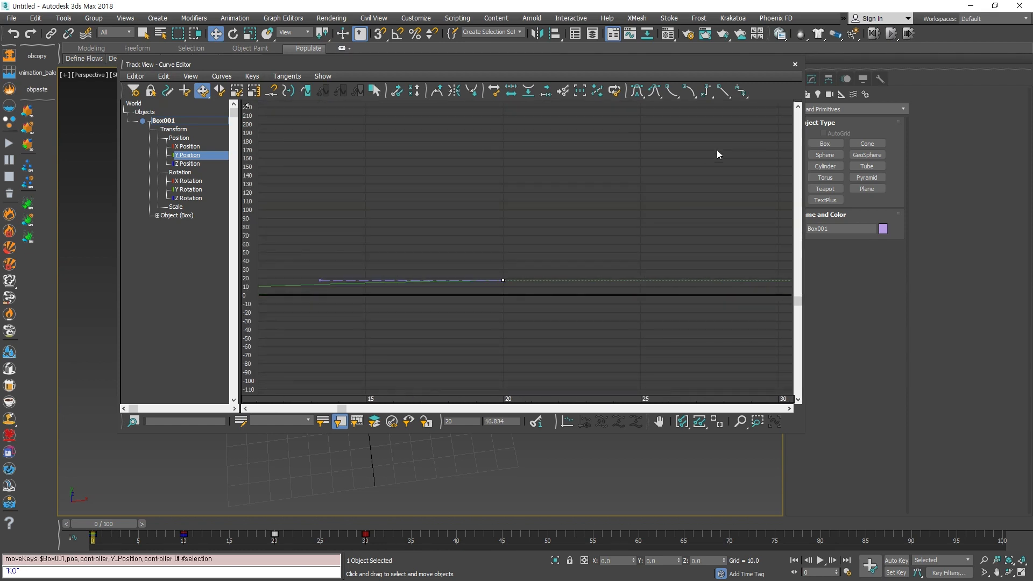
pyautogui.keyDown('ctrl'); pyautogui.keyDown('alt'); pyautogui.moveTo(504, 285); pyautogui.dragTo(555, 141, button='middle'); pyautogui.keyUp('alt'); pyautogui.keyUp('ctrl')
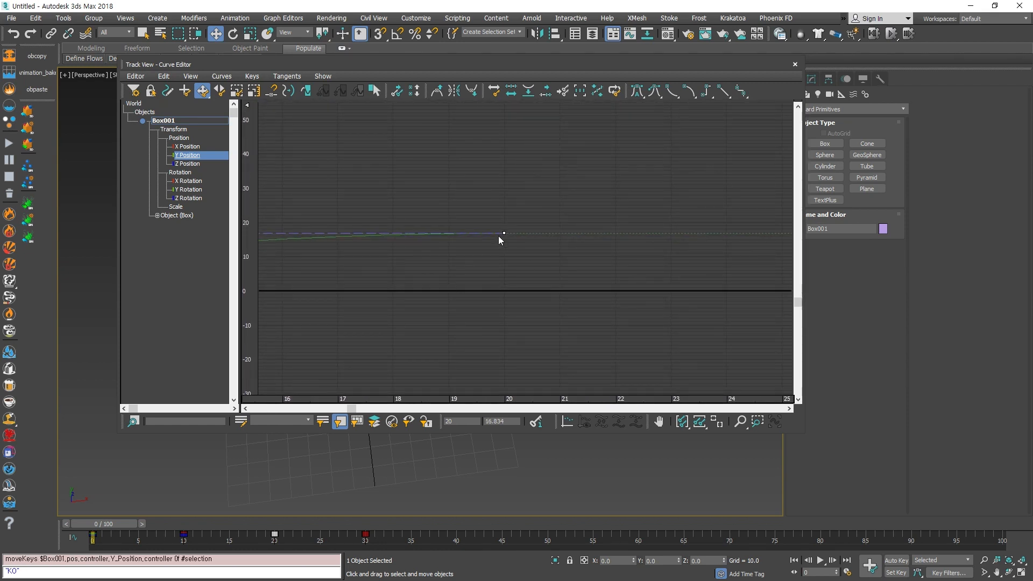
pyautogui.moveTo(504, 233); pyautogui.dragTo(504, 265)
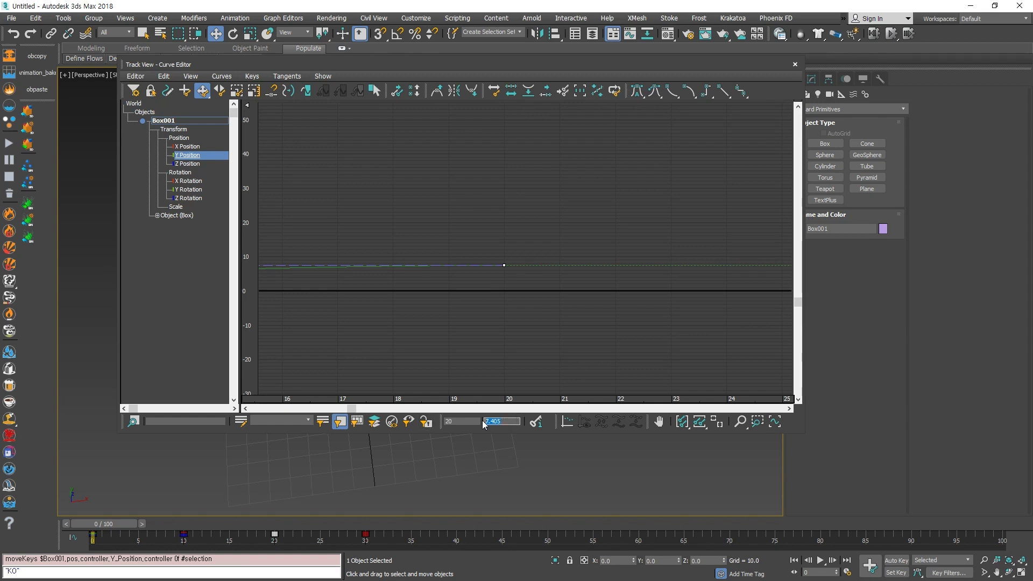
# Set the value of the Y Position key at frame 20 to exactly 10.
pyautogui.click(465, 422)
pyautogui.click(504, 422)
pyautogui.click(464, 422)
pyautogui.click(506, 422)
pyautogui.press('Tab')
pyautogui.doubleClick(508, 423)
pyautogui.moveTo(533, 228); pyautogui.dragTo(470, 304)
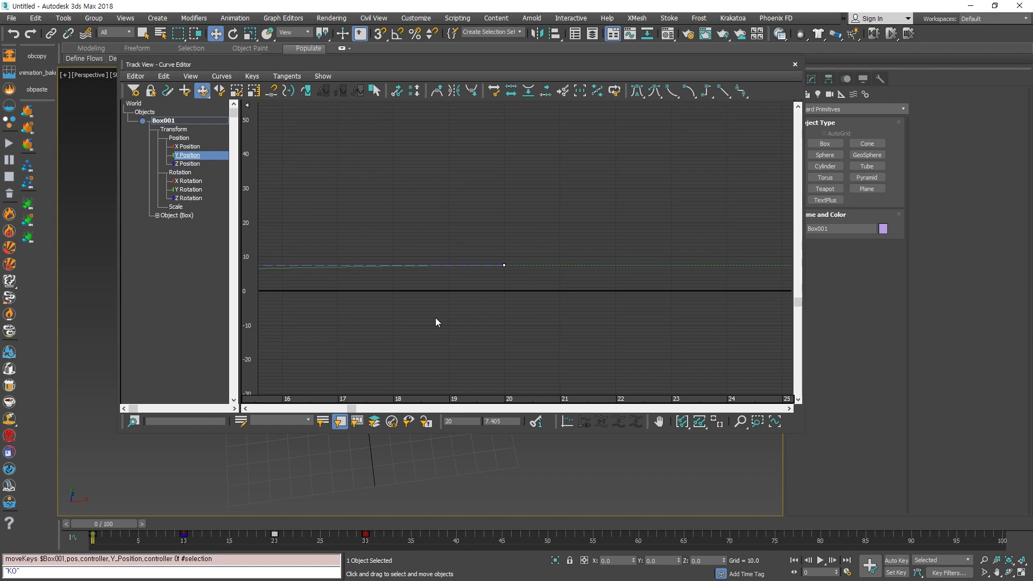
pyautogui.doubleClick(514, 422)
pyautogui.press('Return')
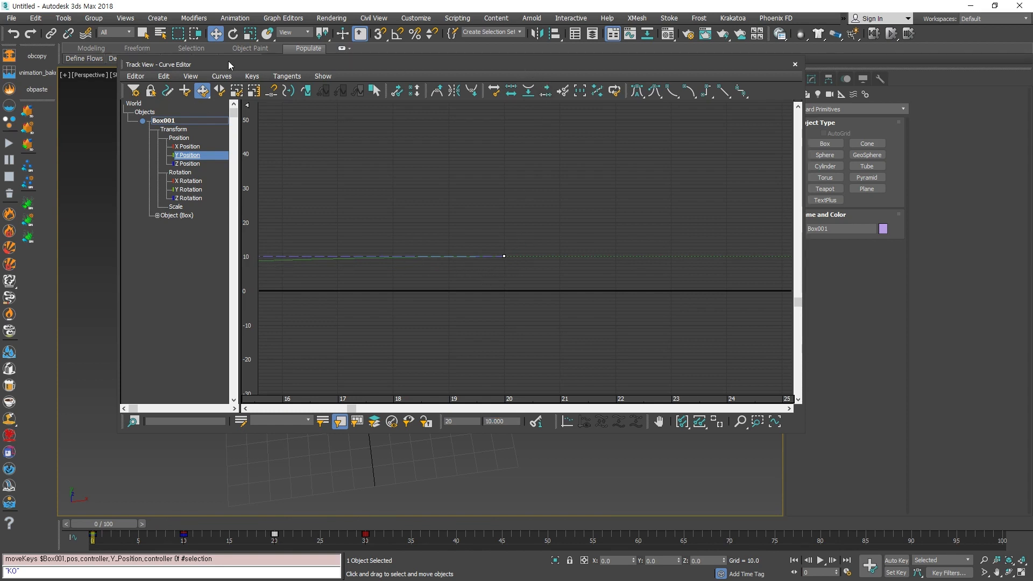
# Move the Curve Editor aside to check the box at frame 0, and bring the editor back.
pyautogui.moveTo(228, 61); pyautogui.dragTo(813, 145)
pyautogui.moveTo(105, 526); pyautogui.dragTo(54, 510)
pyautogui.press('w')
pyautogui.moveTo(746, 146); pyautogui.dragTo(156, 119)
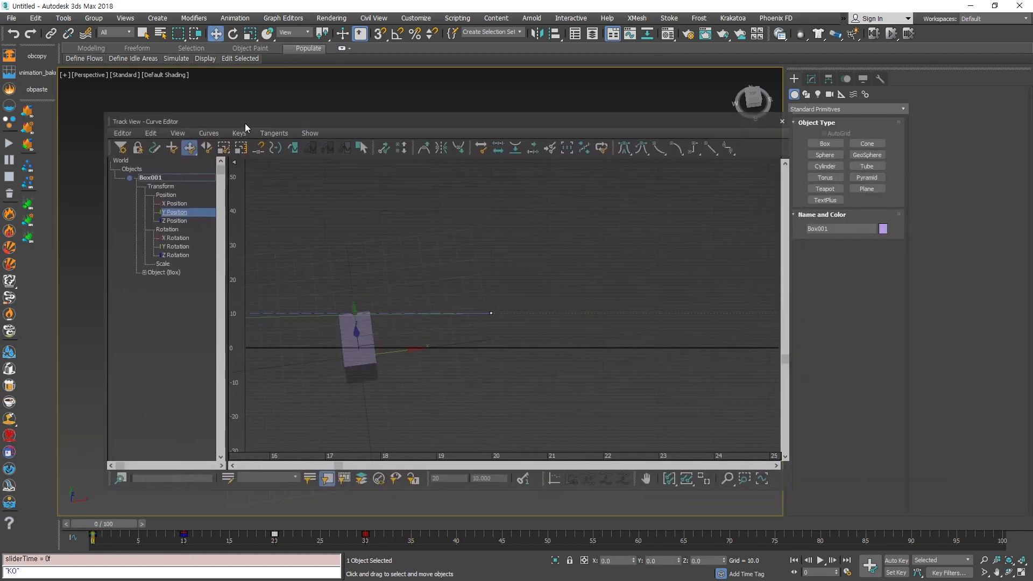
# Display the X, Y and Z Position curves together and select their end keys at frames 20 and 30.
pyautogui.scroll(-8, 634, 305)
pyautogui.moveTo(634, 293); pyautogui.dragTo(486, 321, button='middle')
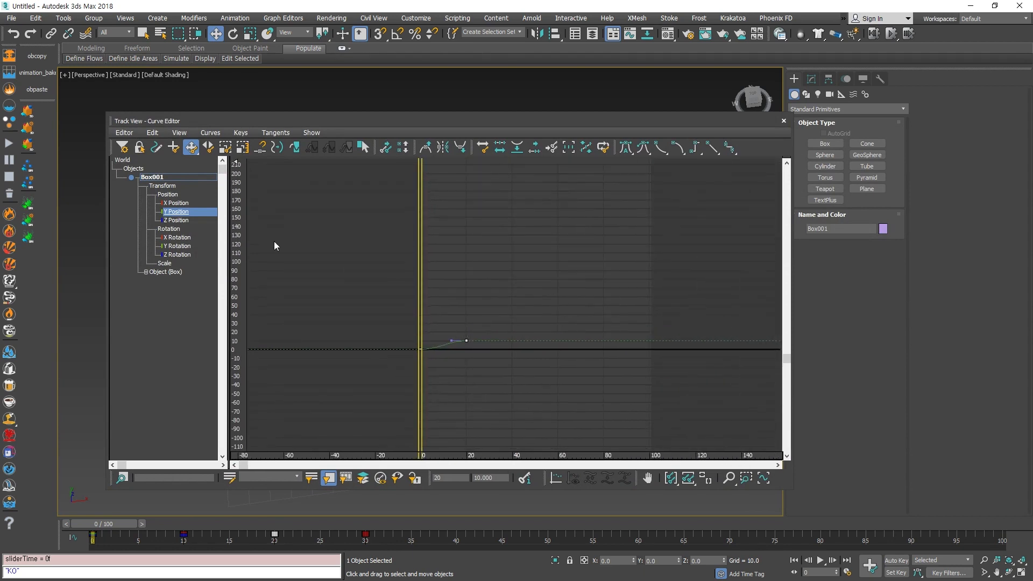
pyautogui.click(186, 204)
pyautogui.keyDown('shift'); pyautogui.click(177, 220); pyautogui.keyUp('shift')
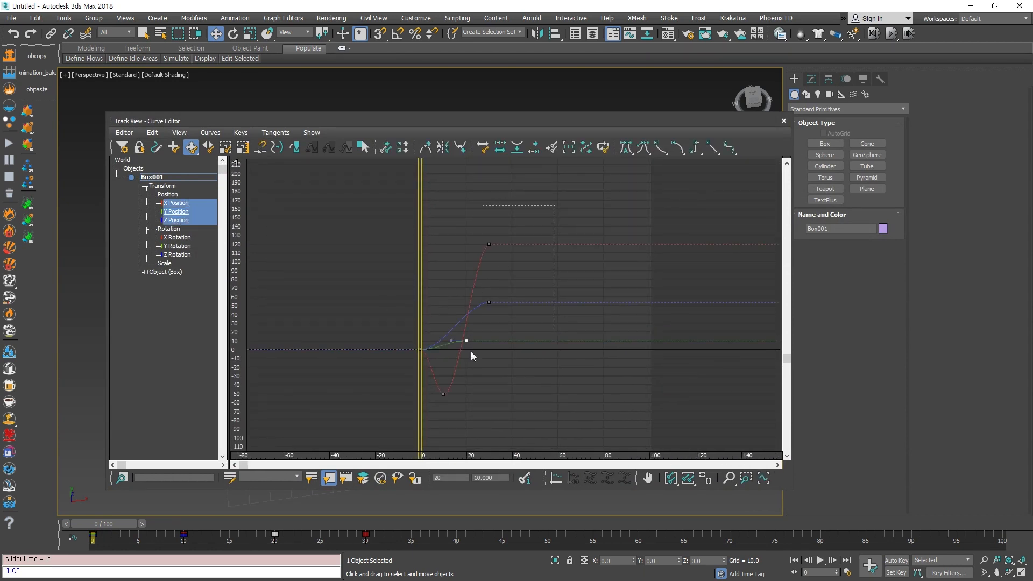
pyautogui.moveTo(471, 355); pyautogui.dragTo(454, 395)
pyautogui.moveTo(514, 226); pyautogui.dragTo(467, 351)
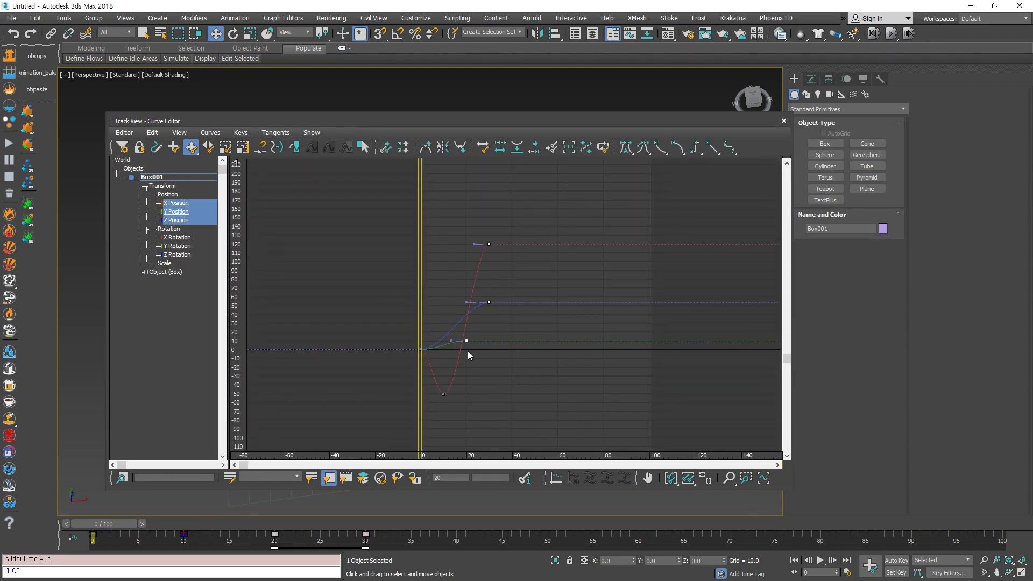
pyautogui.moveTo(512, 241); pyautogui.dragTo(465, 363)
# Try shifting the selected keys to about frames 63 and 73 on the track bar, and undo the shift.
pyautogui.moveTo(339, 546); pyautogui.dragTo(730, 543)
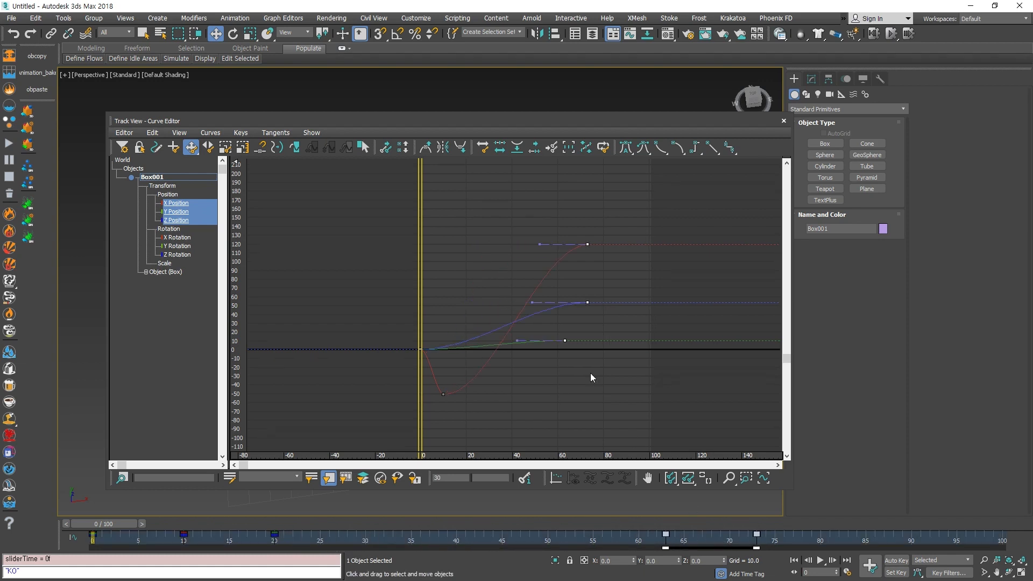
pyautogui.hotkey('ctrl', 'z')
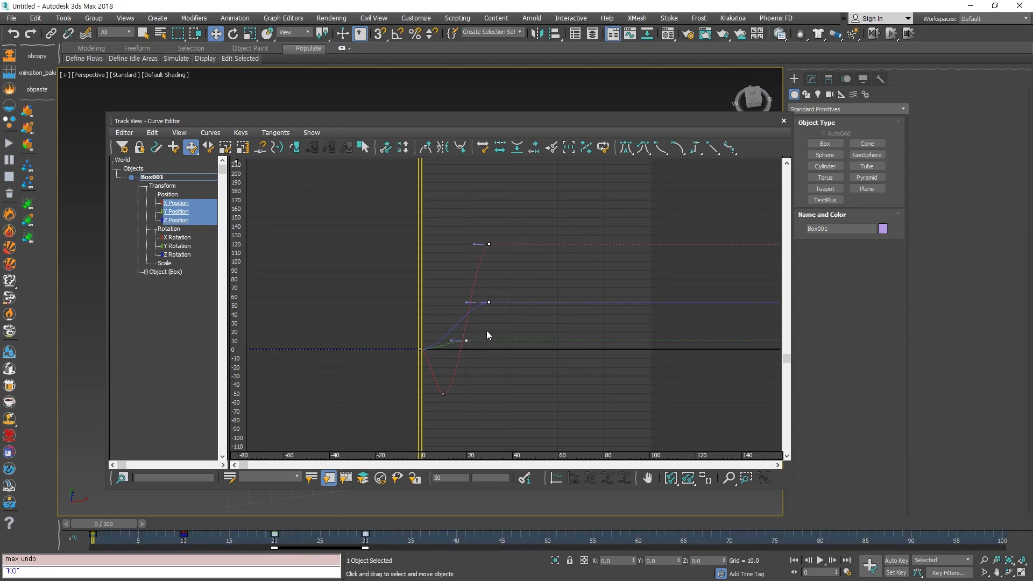
pyautogui.scroll(2, 486, 330)
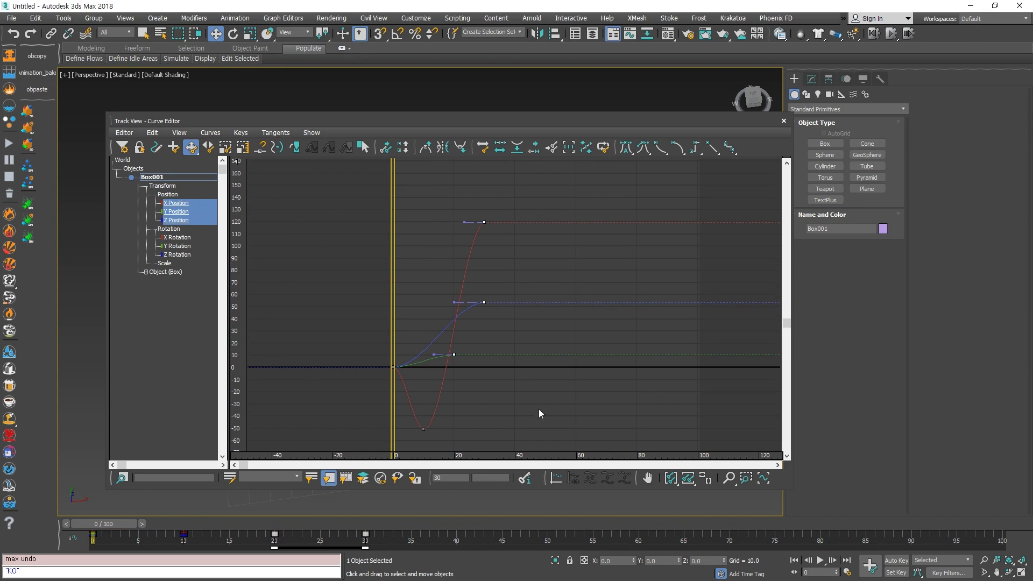
pyautogui.moveTo(629, 345); pyautogui.dragTo(512, 334, button='middle')
# Move the three position curves' end keys 10 frames later to frames 30 and 40, and raise their values by about 15.
pyautogui.moveTo(476, 203); pyautogui.dragTo(384, 398)
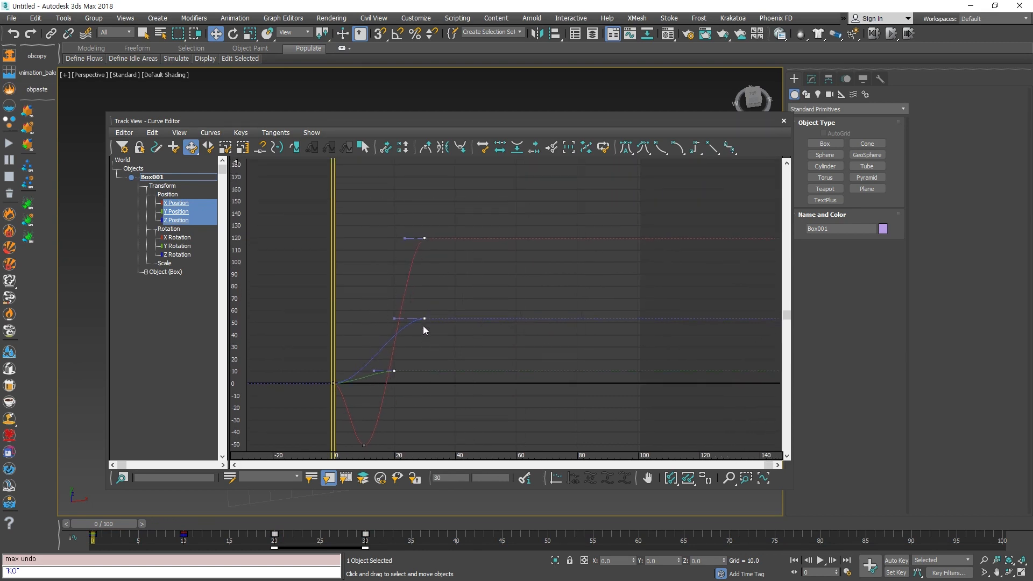
pyautogui.moveTo(426, 318); pyautogui.dragTo(562, 254)
pyautogui.moveTo(559, 394); pyautogui.dragTo(456, 362)
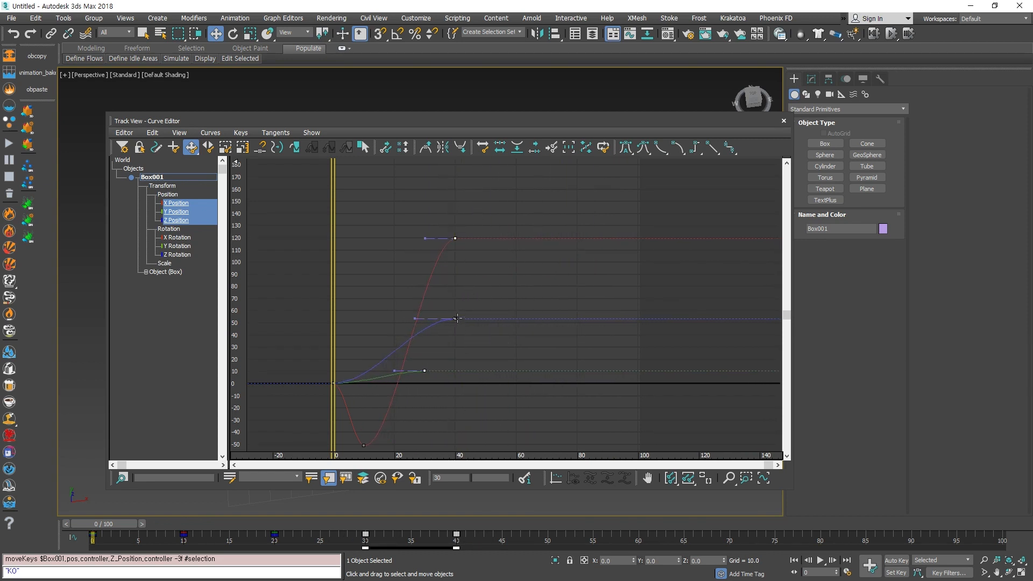
pyautogui.moveTo(455, 319); pyautogui.dragTo(471, 305)
pyautogui.click(564, 330)
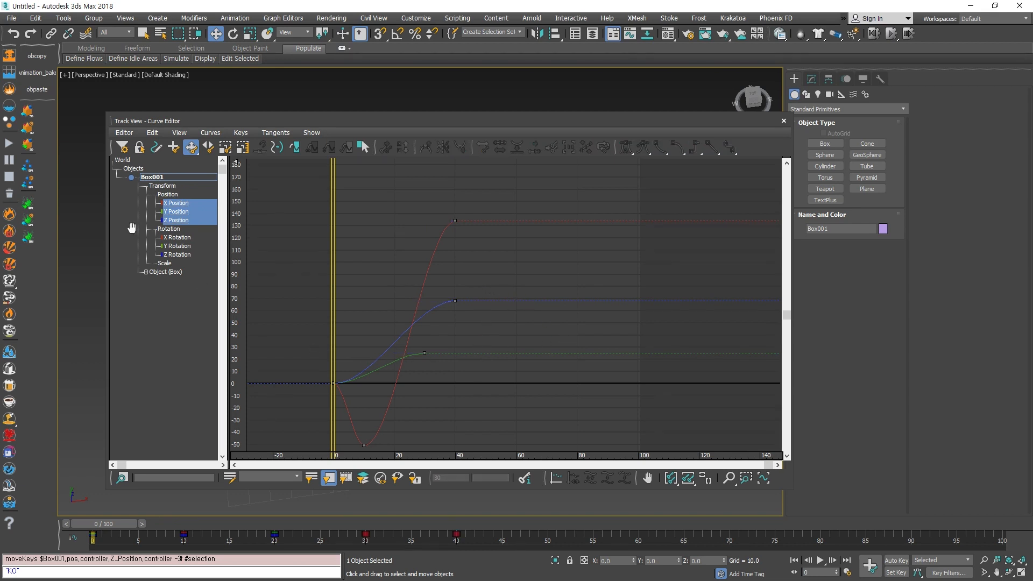
# Isolate the X Position curve and close the Curve Editor.
pyautogui.click(177, 203)
pyautogui.moveTo(444, 371); pyautogui.dragTo(529, 393, button='middle')
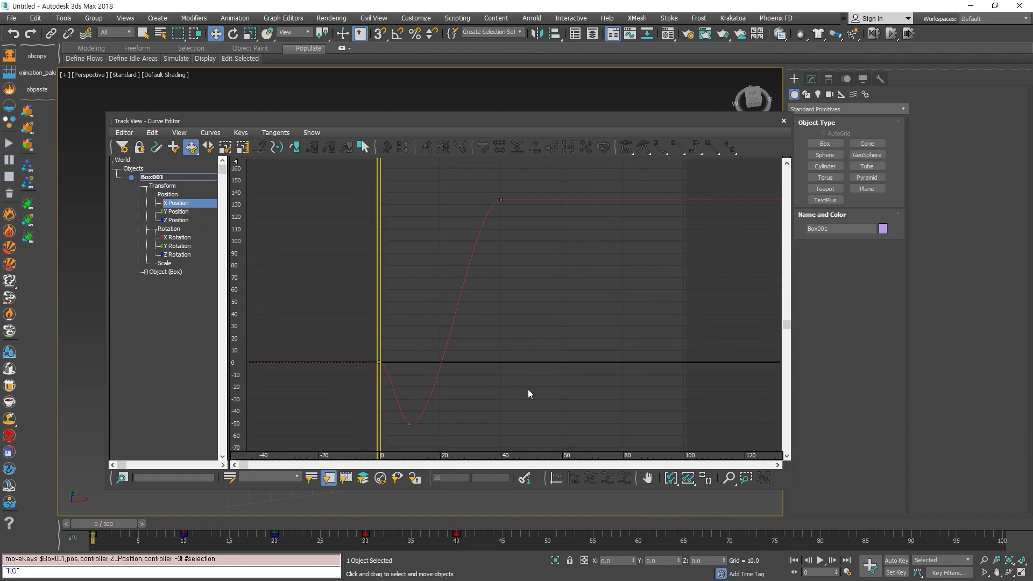
pyautogui.moveTo(533, 125); pyautogui.dragTo(494, 141)
pyautogui.click(744, 137)
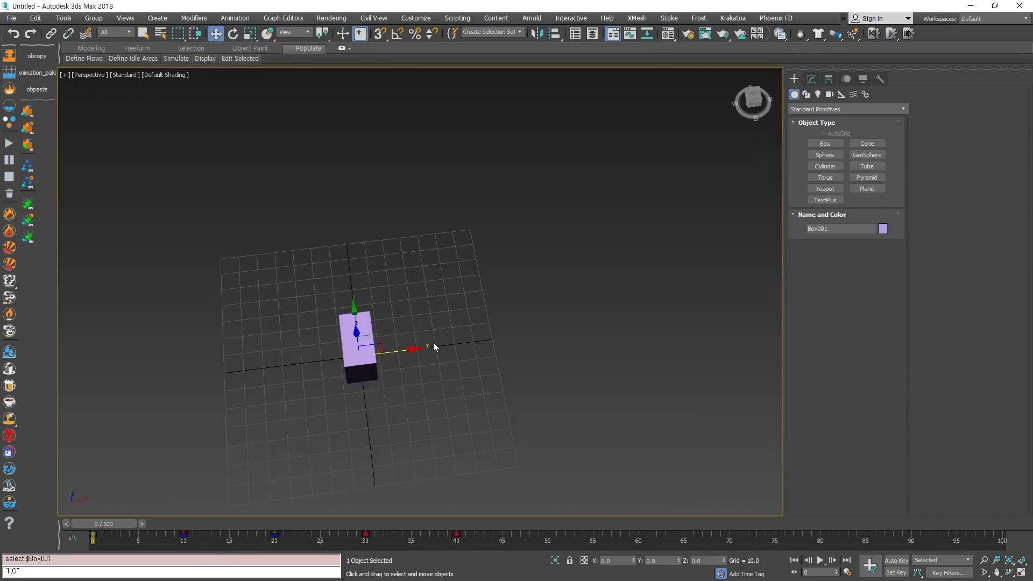
# Replace the animated box with a new one about 20 wide, 37 long and 44 high, and centre it at X 0, Y 0.
pyautogui.press('Delete')
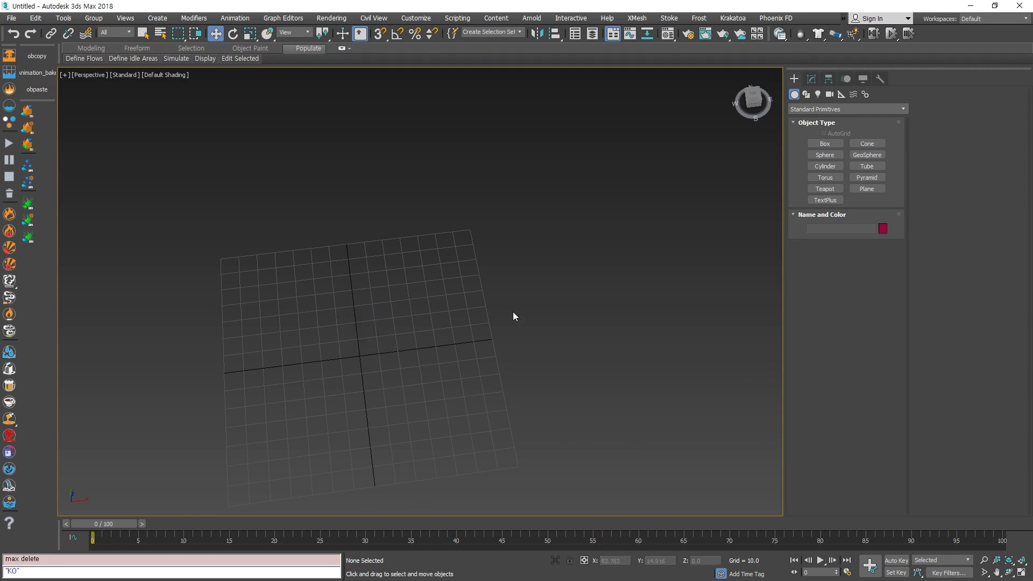
pyautogui.click(832, 145)
pyautogui.moveTo(445, 332); pyautogui.dragTo(494, 391)
pyautogui.click(508, 494)
pyautogui.press('w')
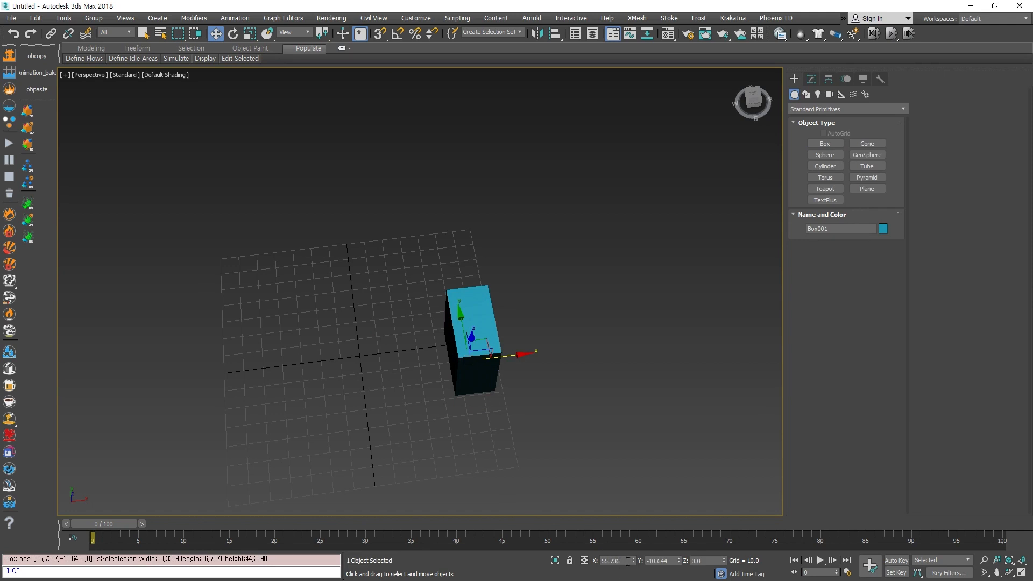
pyautogui.rightClick(633, 561)
pyautogui.rightClick(678, 561)
pyautogui.moveTo(463, 423); pyautogui.dragTo(371, 400, button='middle')
# Key the box at frame 0, and with Auto Key record its move along X to about 253 at frame 20.
pyautogui.click(894, 560)
pyautogui.click(871, 566)
pyautogui.moveTo(115, 524); pyautogui.dragTo(275, 550)
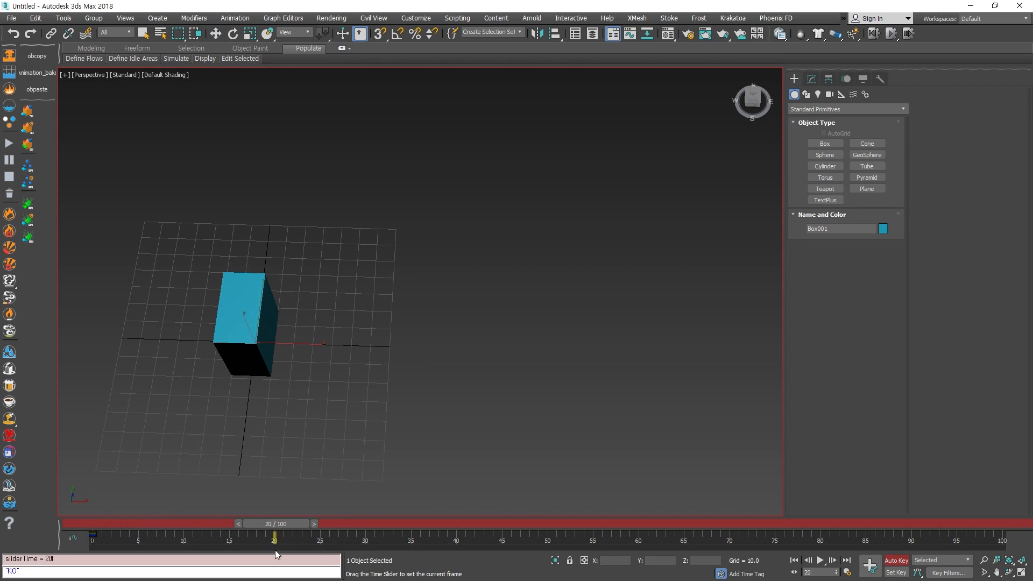
pyautogui.press('w')
pyautogui.moveTo(309, 343); pyautogui.dragTo(790, 374)
pyautogui.scroll(-5, 366, 417)
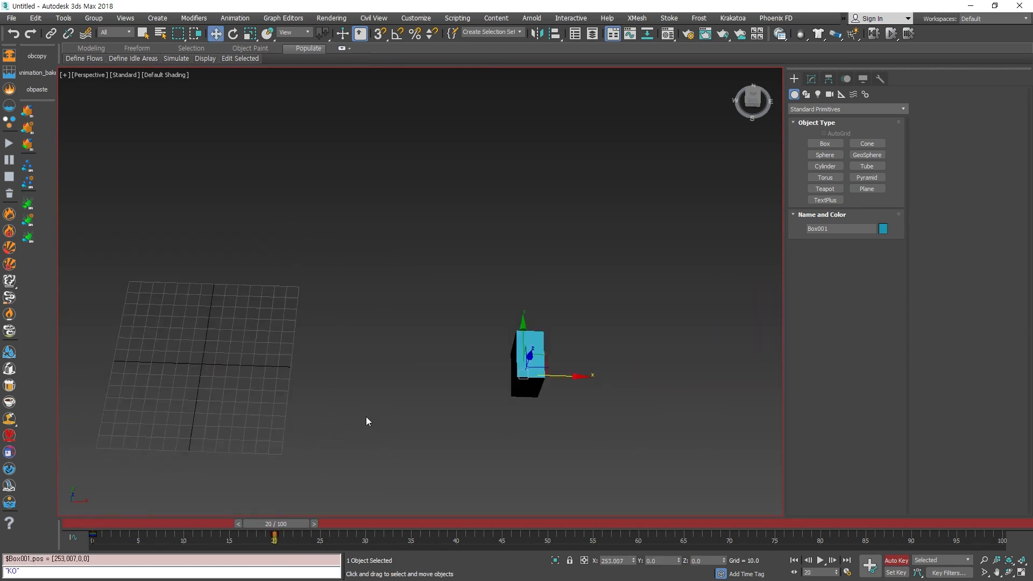
pyautogui.press('n')
pyautogui.moveTo(392, 422); pyautogui.dragTo(442, 407, button='middle')
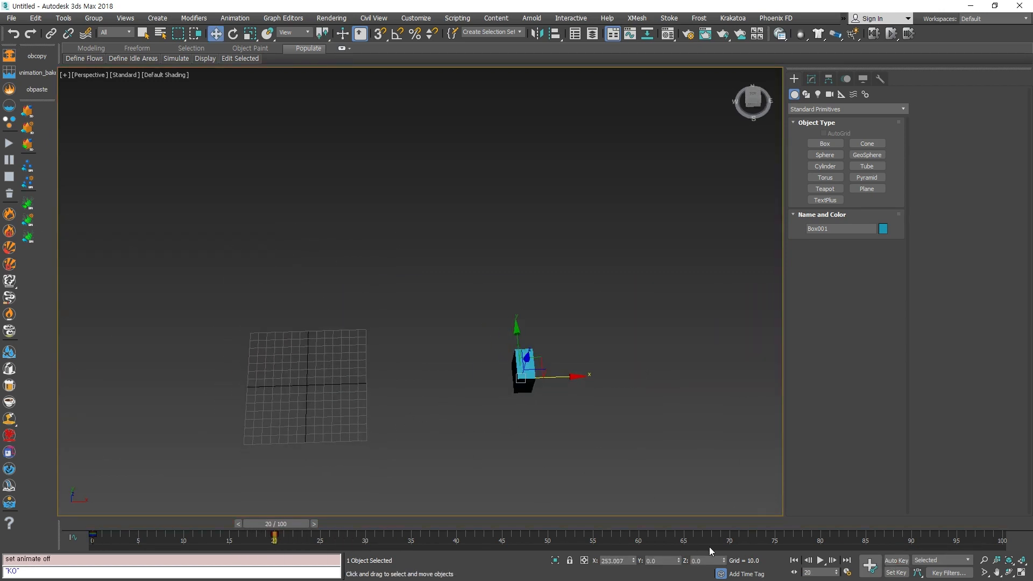
# Return to frame 0 and move the box's end key from frame 20 to frame 60 on the track bar.
pyautogui.moveTo(289, 527); pyautogui.dragTo(112, 529)
pyautogui.scroll(5, 338, 402)
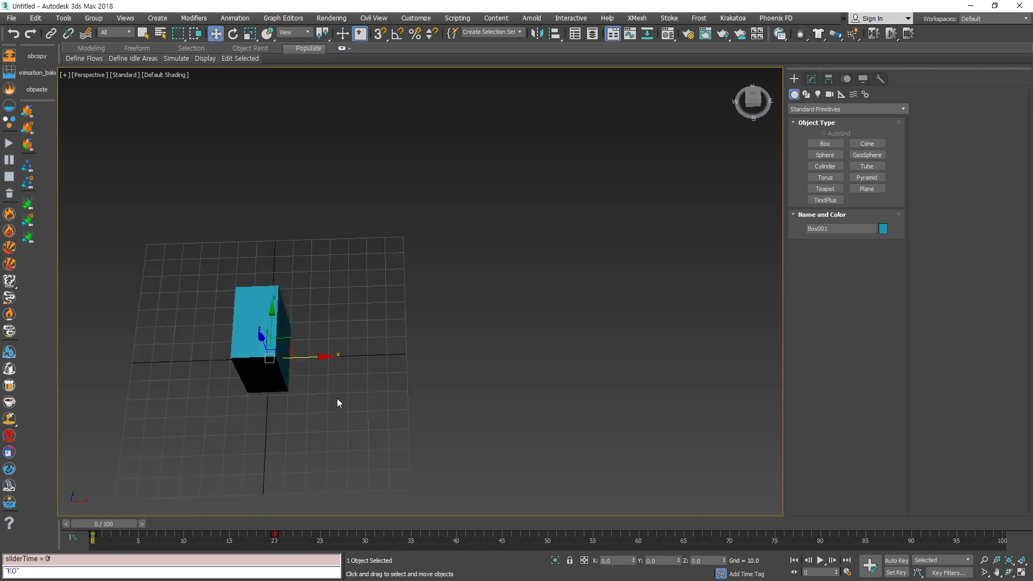
pyautogui.scroll(-2, 338, 403)
pyautogui.moveTo(398, 411); pyautogui.dragTo(350, 433, button='middle')
pyautogui.moveTo(85, 525); pyautogui.dragTo(638, 551)
pyautogui.press('w')
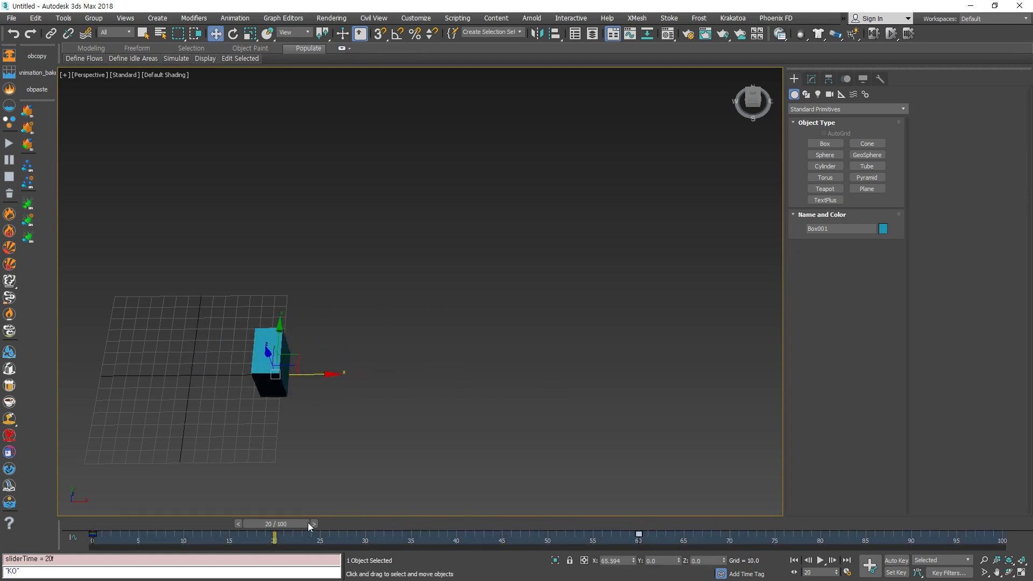
# Scrub the early frames to review the retimed motion, stop at frame 1, and open the Curve Editor for the box.
pyautogui.moveTo(308, 522); pyautogui.dragTo(105, 516)
pyautogui.press('w')
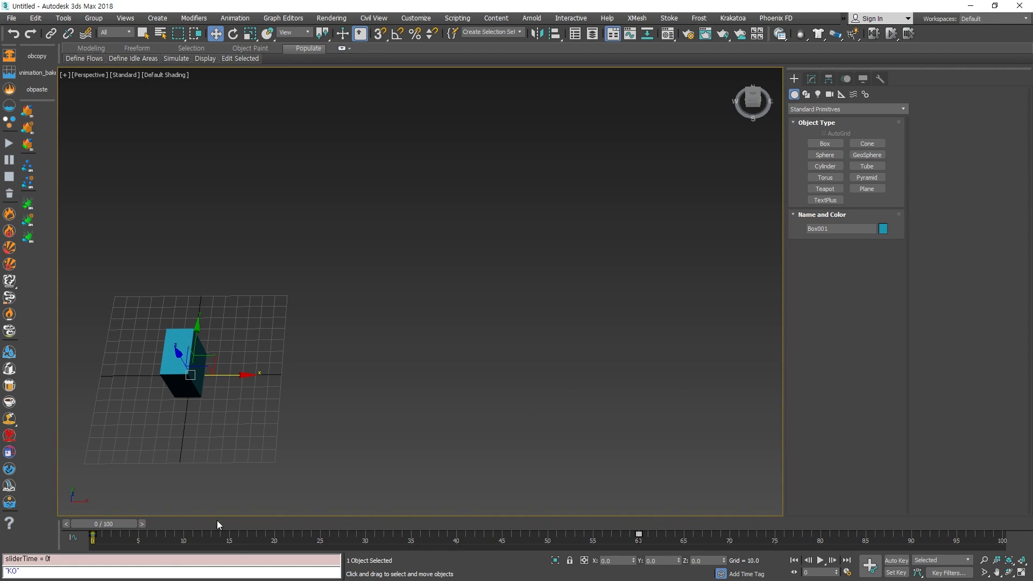
pyautogui.moveTo(139, 509); pyautogui.dragTo(311, 385)
pyautogui.moveTo(131, 522); pyautogui.dragTo(102, 500)
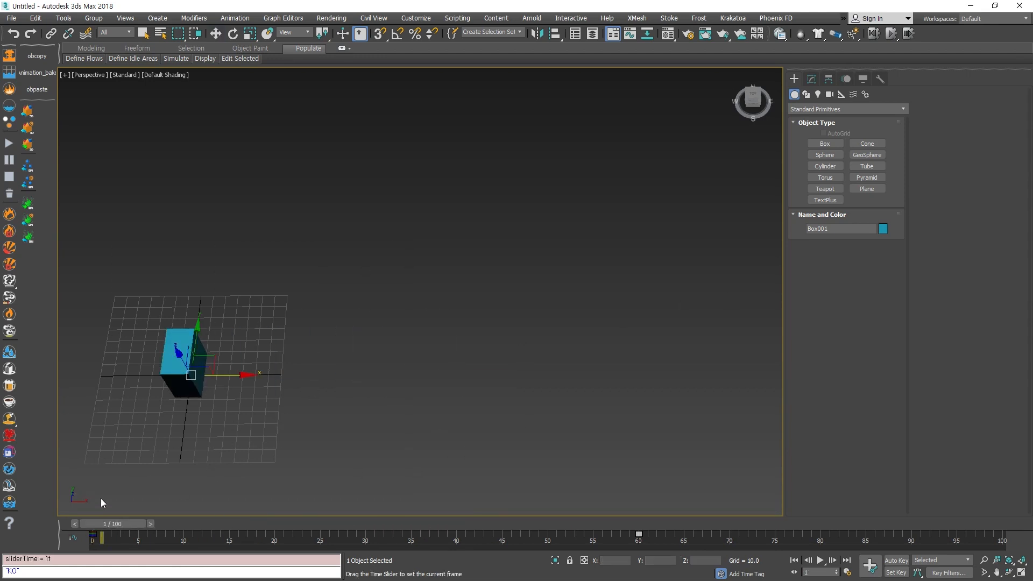
pyautogui.click(632, 33)
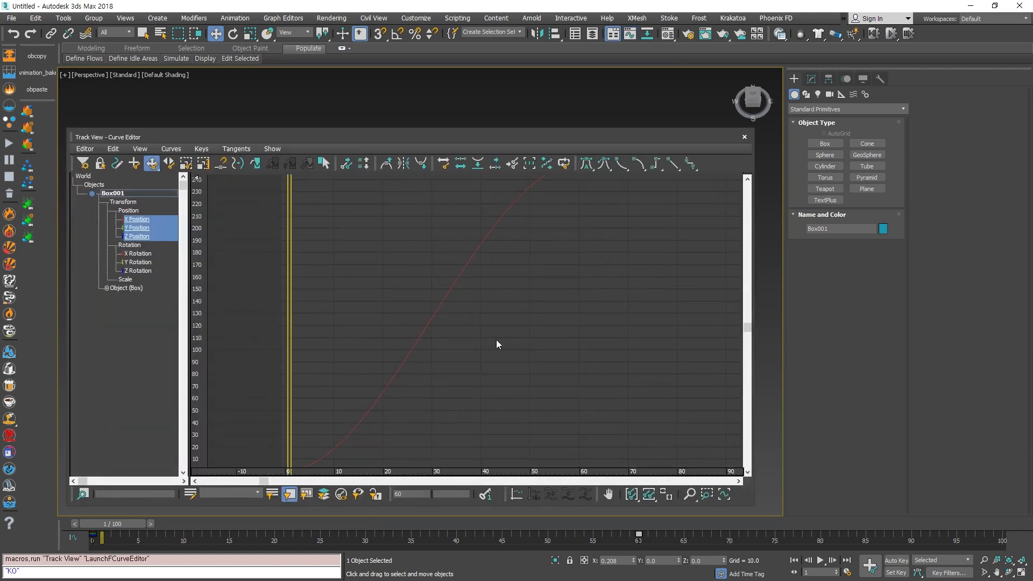
# Isolate the box's X Position curve, move the time marker to frame 24, and make the tangents of both keys linear.
pyautogui.scroll(-3, 500, 342)
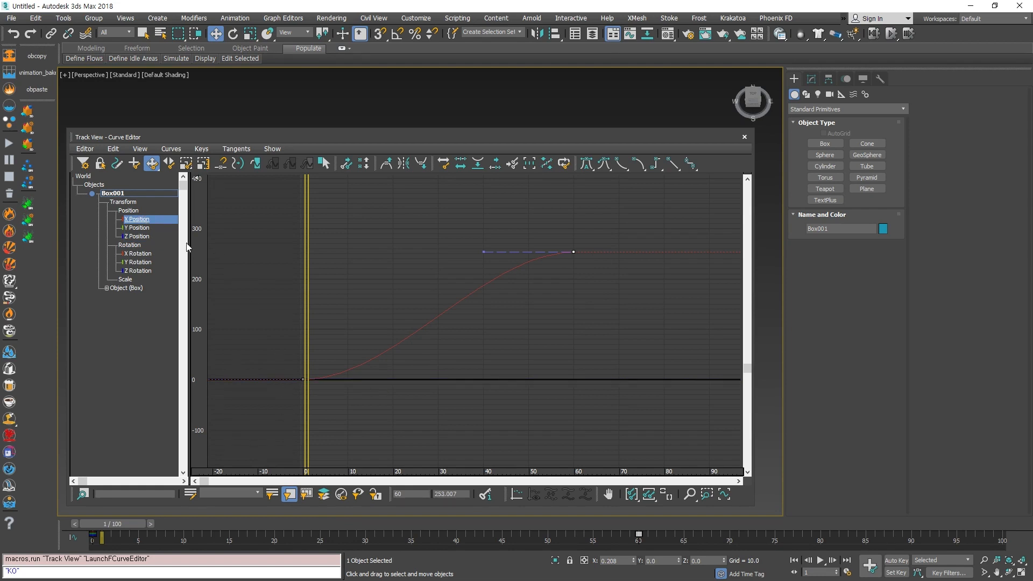
pyautogui.click(141, 218)
pyautogui.moveTo(306, 408); pyautogui.dragTo(411, 381)
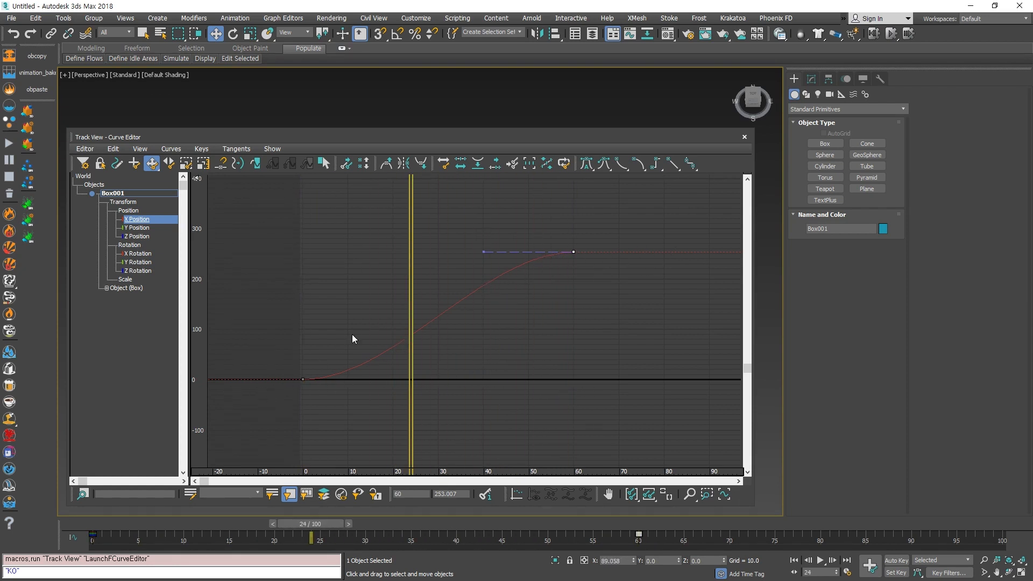
pyautogui.click(500, 344)
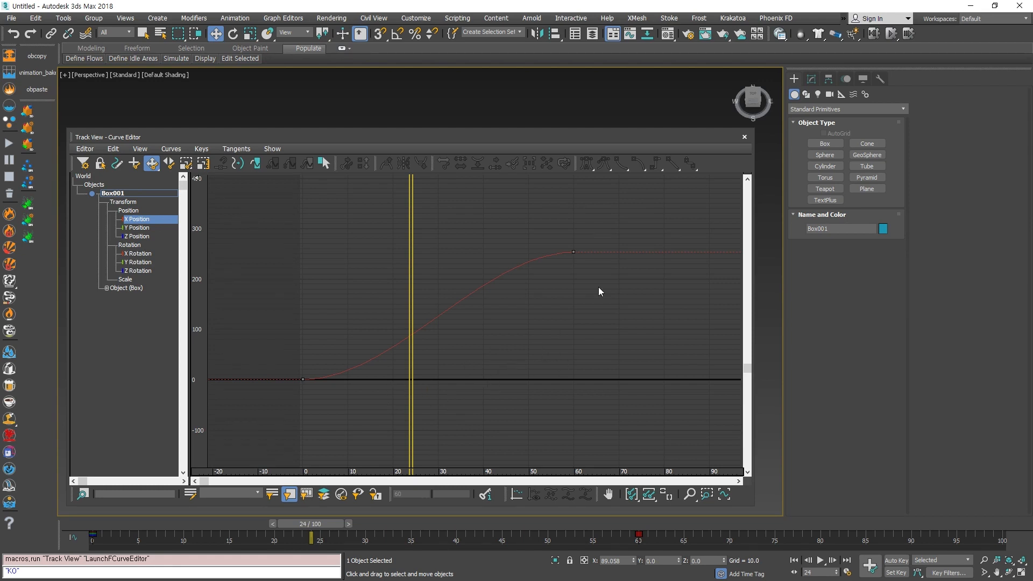
pyautogui.moveTo(602, 199); pyautogui.dragTo(209, 437)
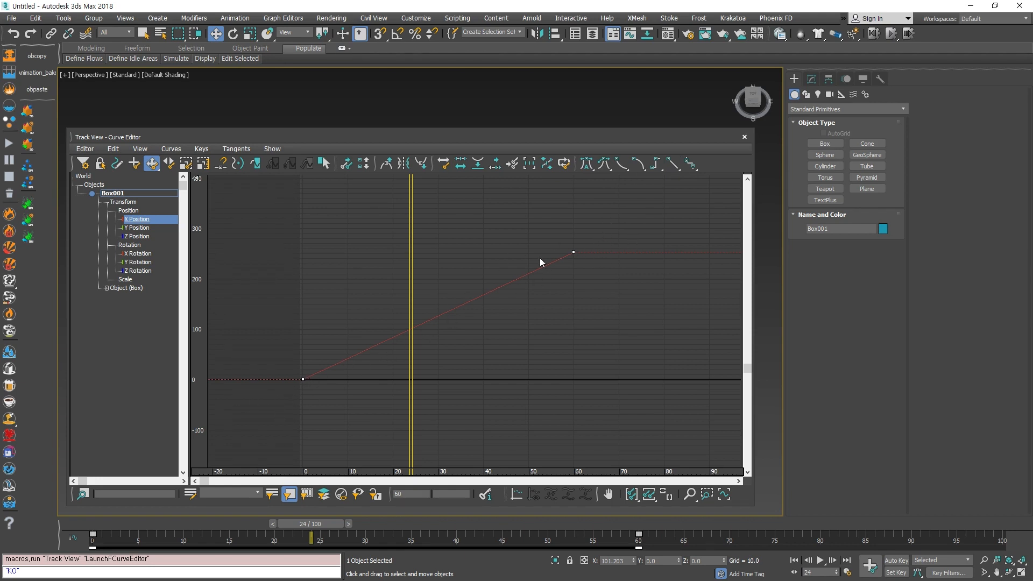
# Scrub the linear motion back to frame 0, then reopen the Curve Editor and move it clear of the box.
pyautogui.click(744, 137)
pyautogui.moveTo(310, 524); pyautogui.dragTo(80, 530)
pyautogui.press('w')
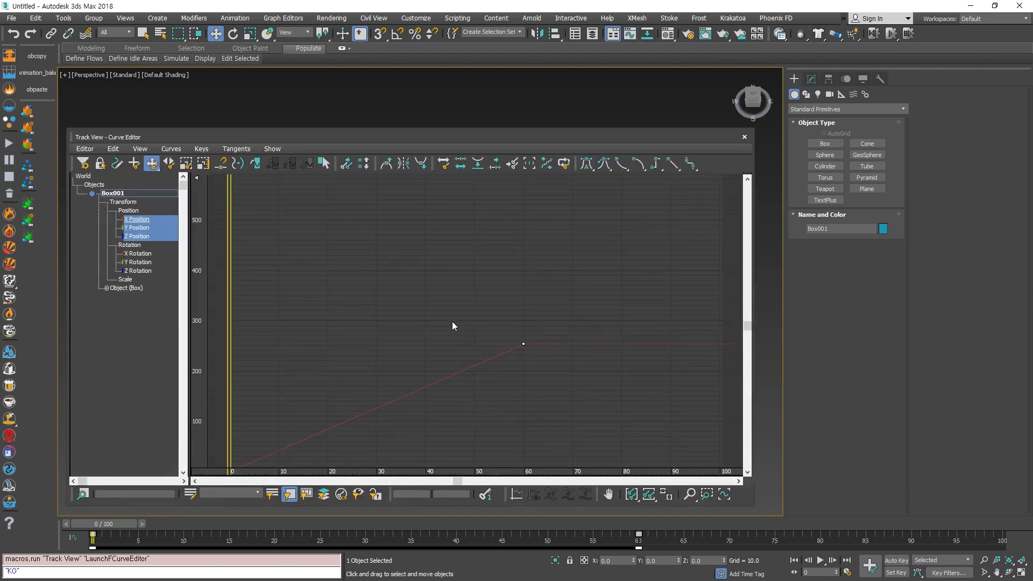
pyautogui.moveTo(398, 141); pyautogui.dragTo(602, 133)
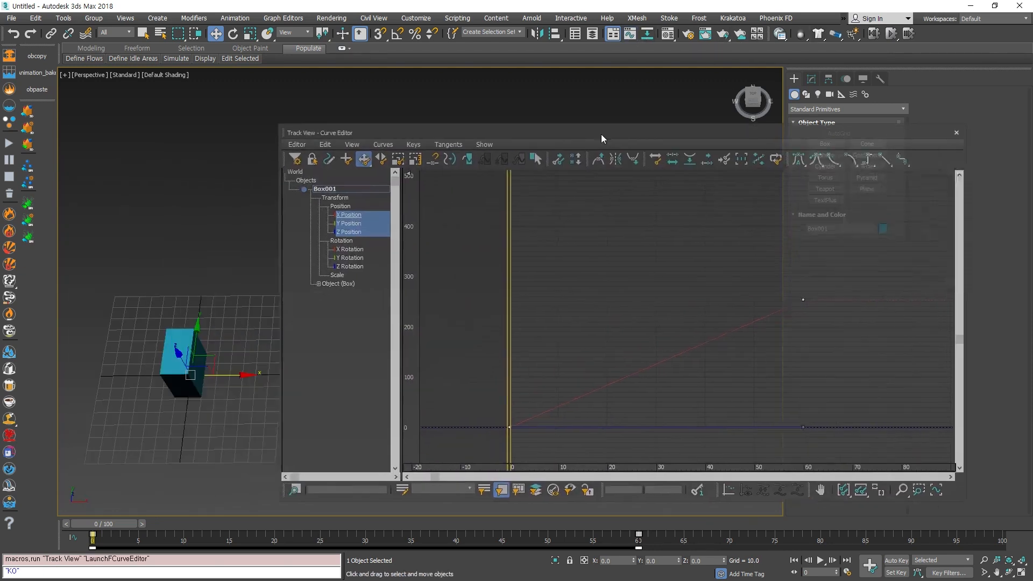
pyautogui.click(705, 392)
pyautogui.moveTo(703, 386); pyautogui.dragTo(655, 361, button='middle')
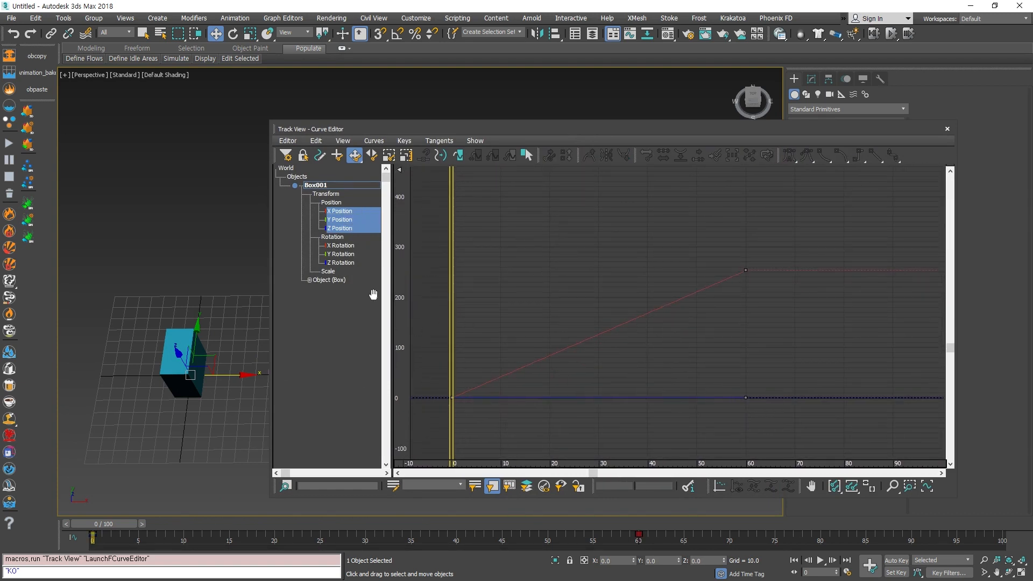
# Delete the box's Y Position and Z Position keys at frame 60.
pyautogui.click(341, 212)
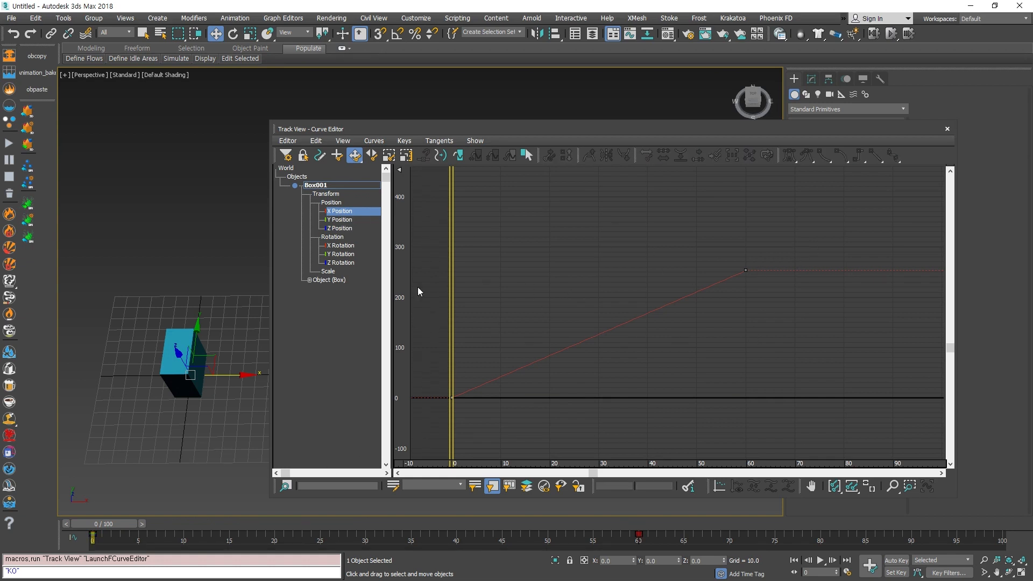
pyautogui.click(346, 228)
pyautogui.keyDown('ctrl'); pyautogui.click(342, 220); pyautogui.keyUp('ctrl')
pyautogui.moveTo(835, 301); pyautogui.dragTo(589, 422)
pyautogui.press('Delete')
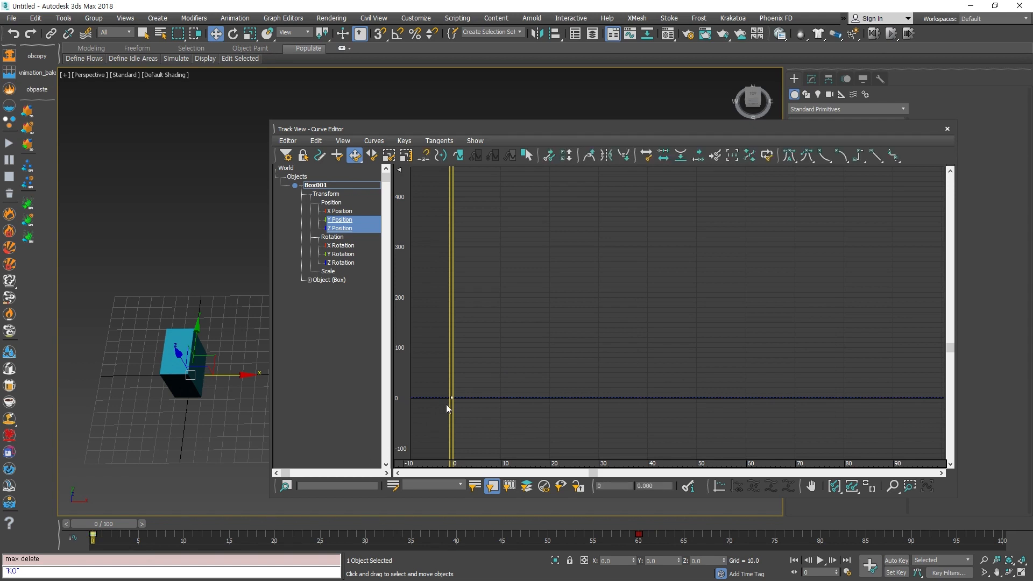
# Set the tangents of both X Position keys, at frames 0 and 60, to Fast.
pyautogui.click(342, 212)
pyautogui.moveTo(802, 221); pyautogui.dragTo(396, 415)
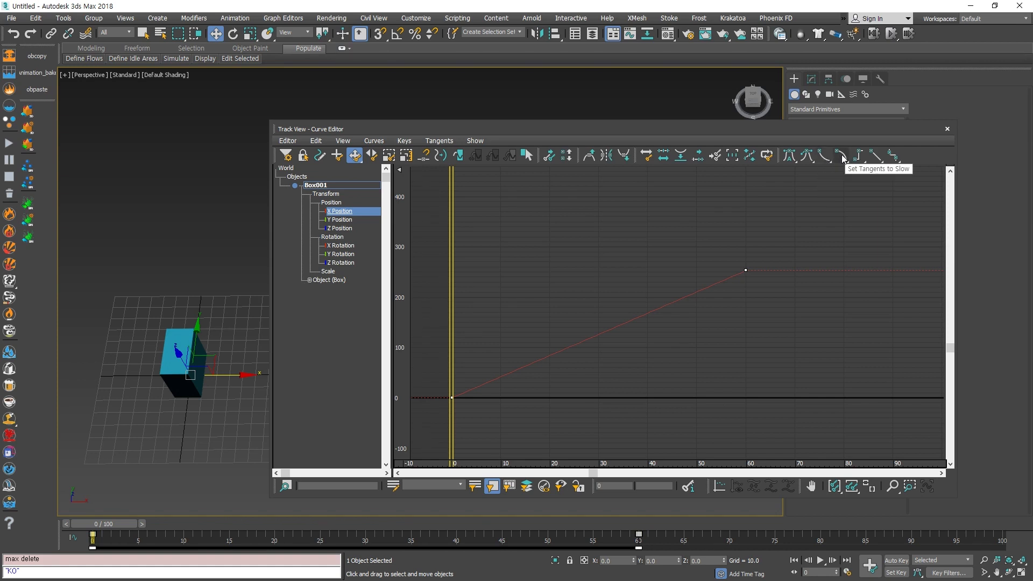
pyautogui.click(804, 229)
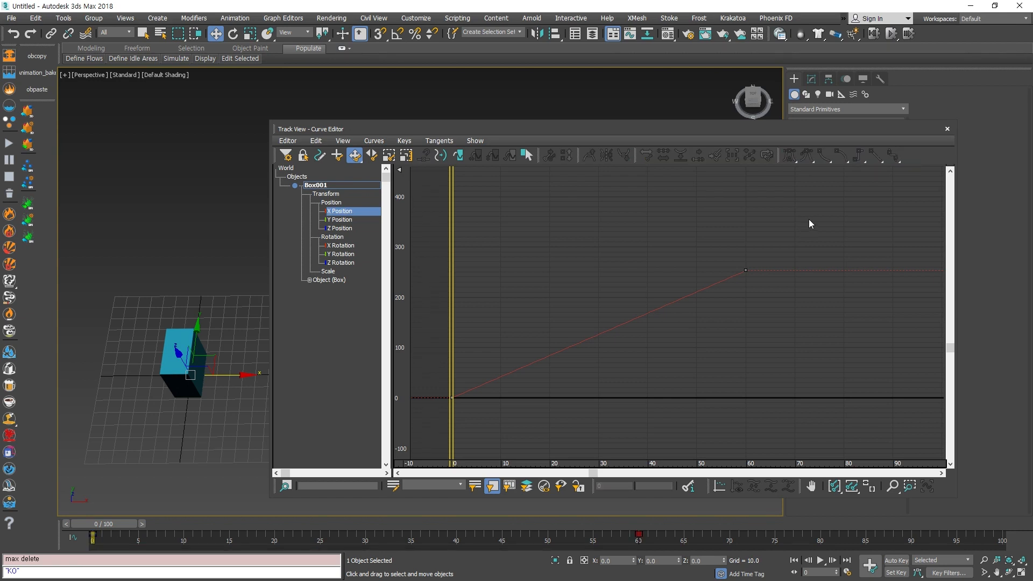
pyautogui.moveTo(808, 219); pyautogui.dragTo(707, 298)
pyautogui.click(490, 410)
pyautogui.moveTo(761, 280); pyautogui.dragTo(732, 239)
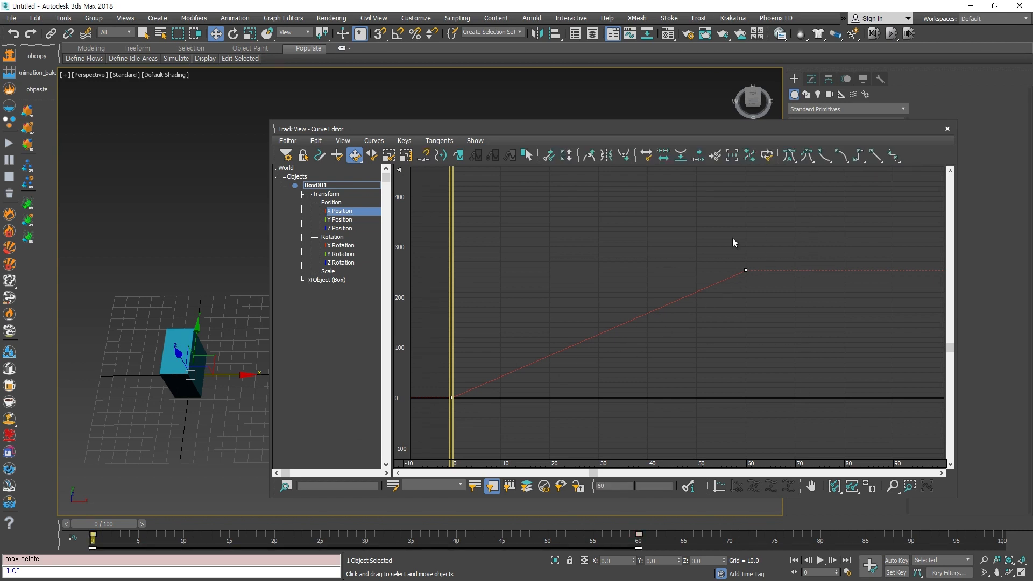
pyautogui.click(826, 157)
pyautogui.click(451, 398)
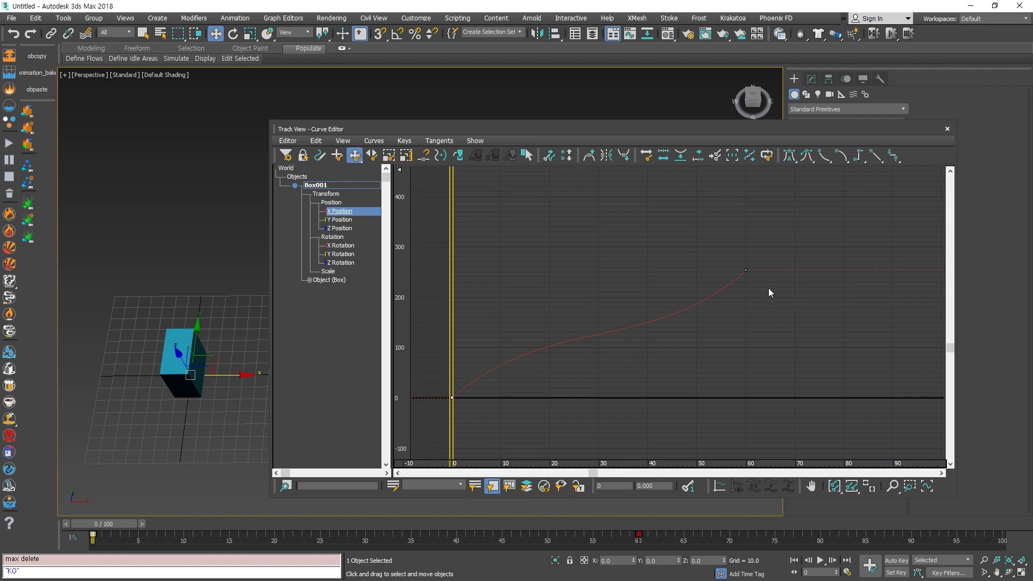
# Close the Curve Editor, scrub the box's fast-tangent motion and return to frame 0, then reopen the Curve Editor.
pyautogui.click(947, 129)
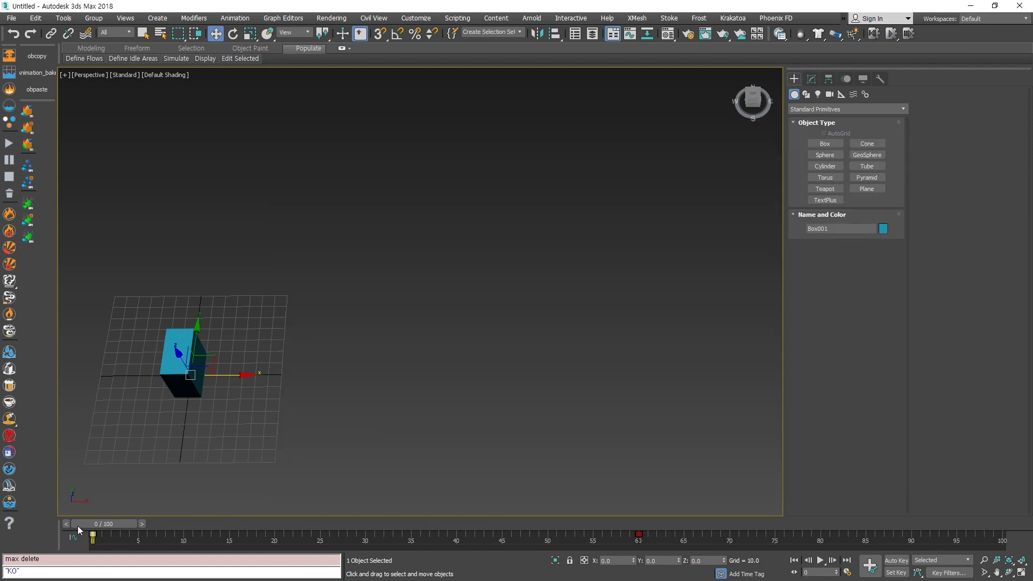
pyautogui.moveTo(77, 525)
pyautogui.mouseDown()
pyautogui.moveTo(696, 521)
pyautogui.moveTo(41, 524)
pyautogui.moveTo(601, 524)
pyautogui.moveTo(217, 511)
pyautogui.moveTo(692, 514)
pyautogui.moveTo(13, 528)
pyautogui.moveTo(76, 541)
pyautogui.moveTo(195, 517)
pyautogui.moveTo(80, 519)
pyautogui.mouseUp()
pyautogui.click(631, 34)
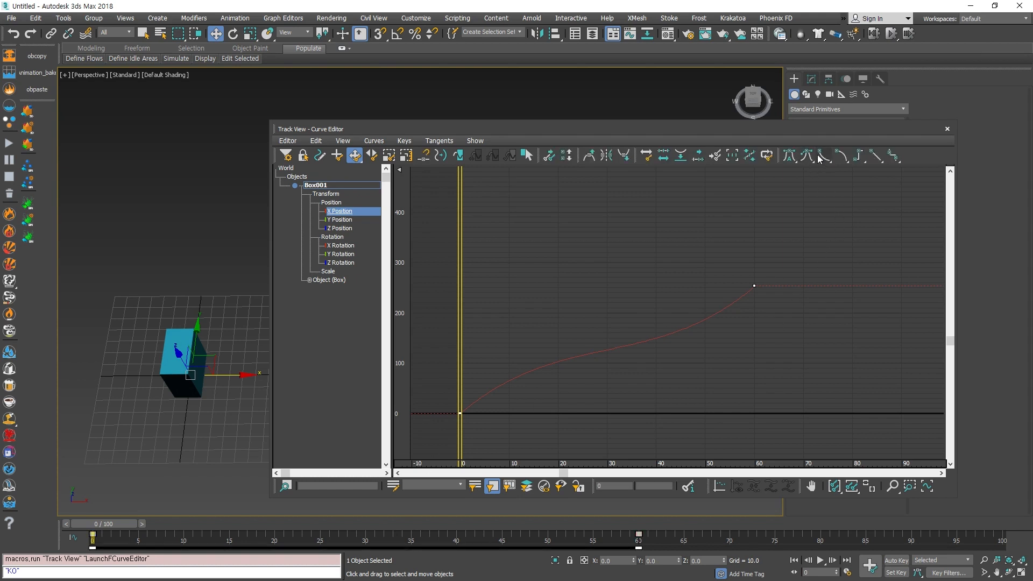
# Set the tangents of both X Position keys to Slow and check the key at frame 60.
pyautogui.click(843, 155)
pyautogui.click(771, 284)
pyautogui.click(755, 286)
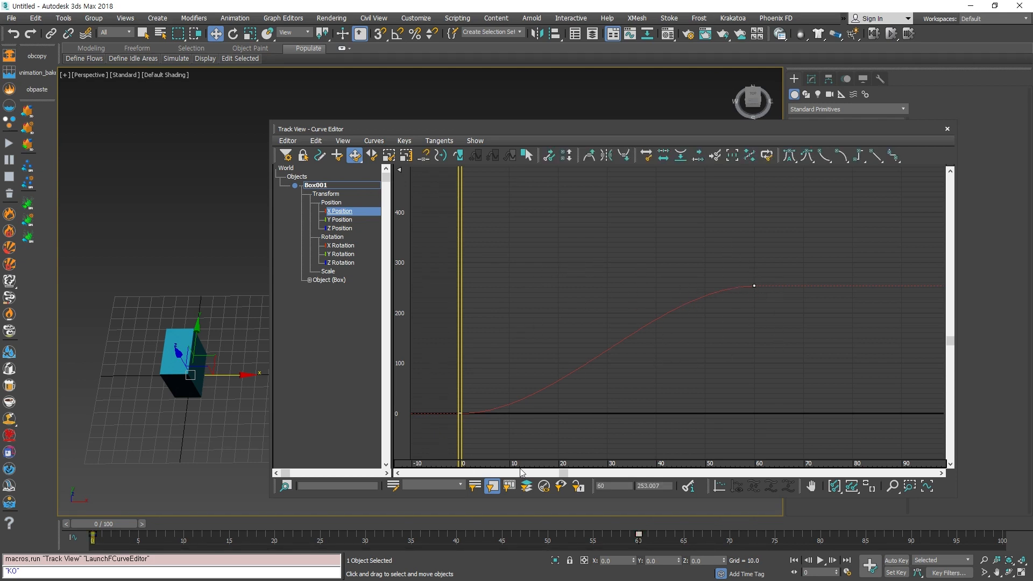
pyautogui.click(708, 383)
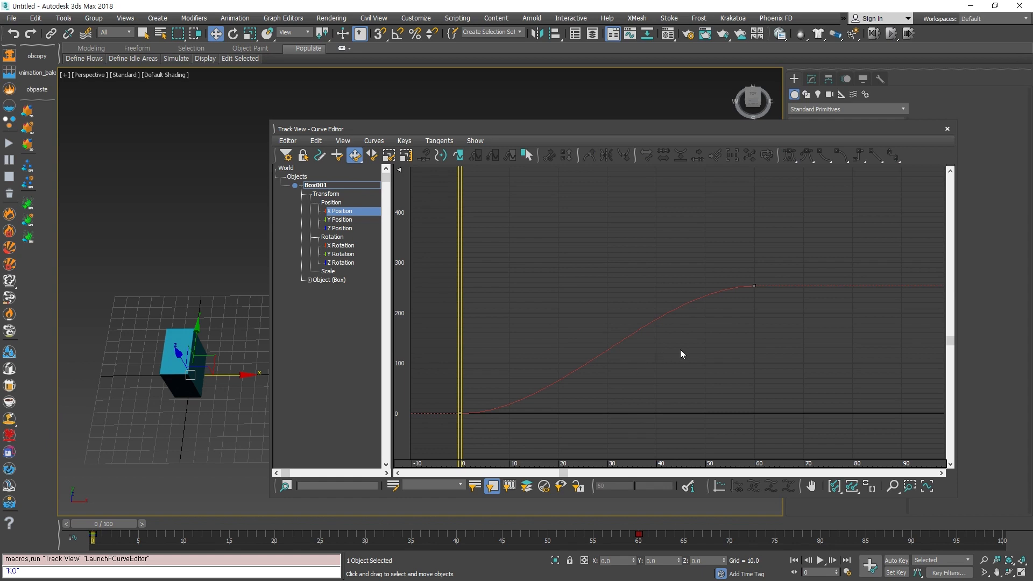
pyautogui.moveTo(835, 236); pyautogui.dragTo(678, 353)
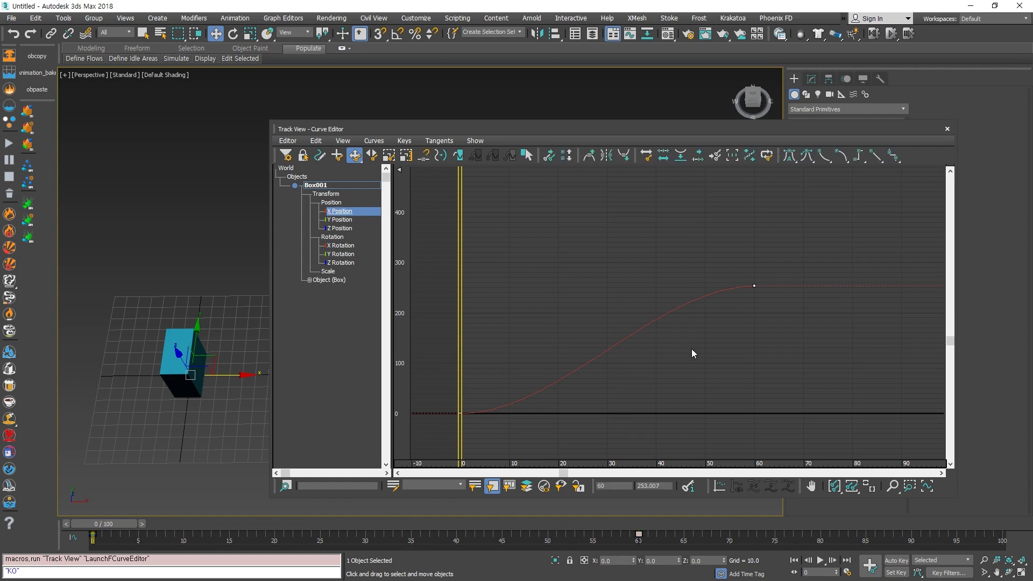
pyautogui.moveTo(849, 248); pyautogui.dragTo(389, 448)
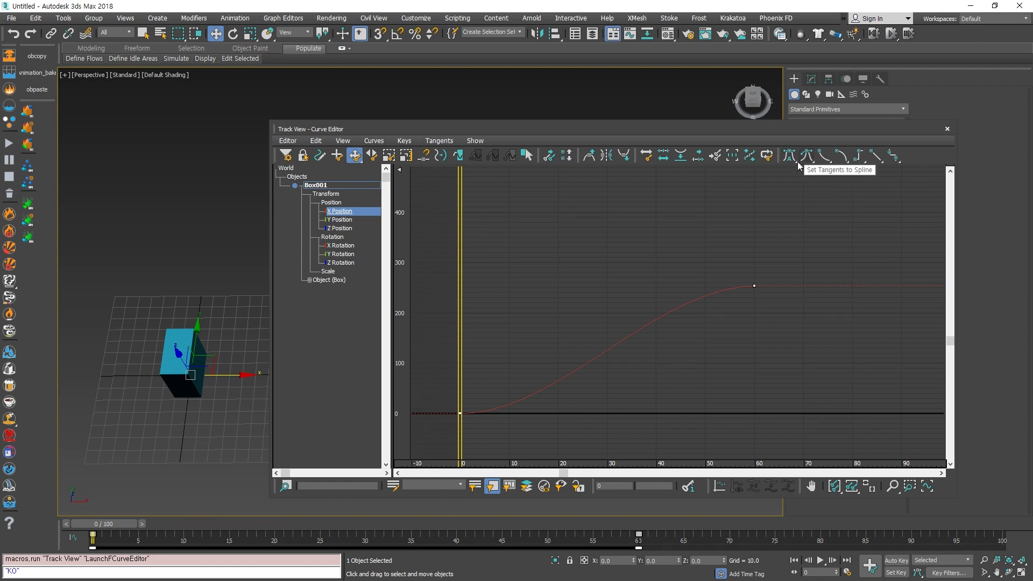
pyautogui.click(686, 356)
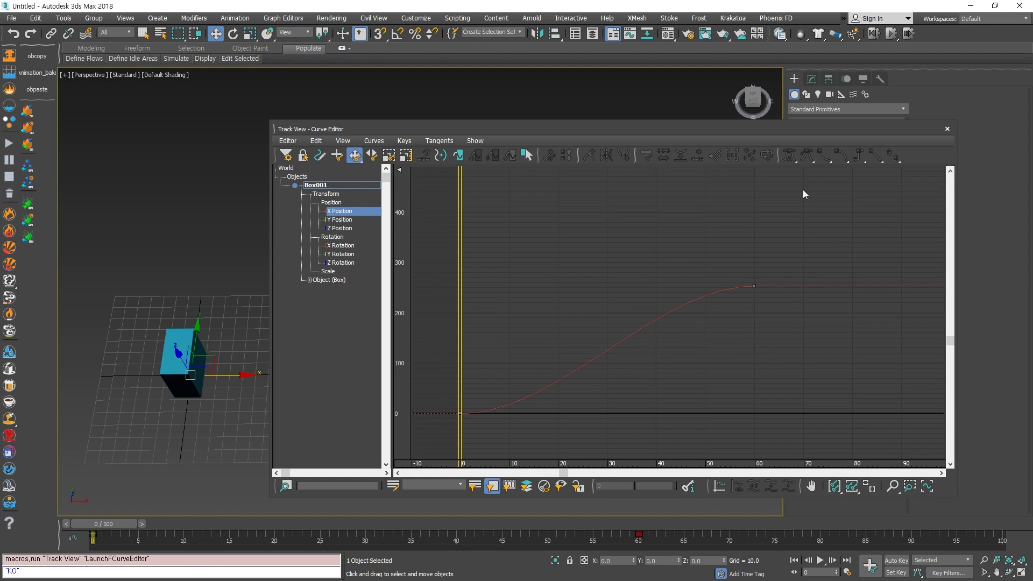
# Raise the outgoing tangent handle of the X Position key at frame 0 to a value of about 125.
pyautogui.moveTo(606, 258); pyautogui.dragTo(452, 422)
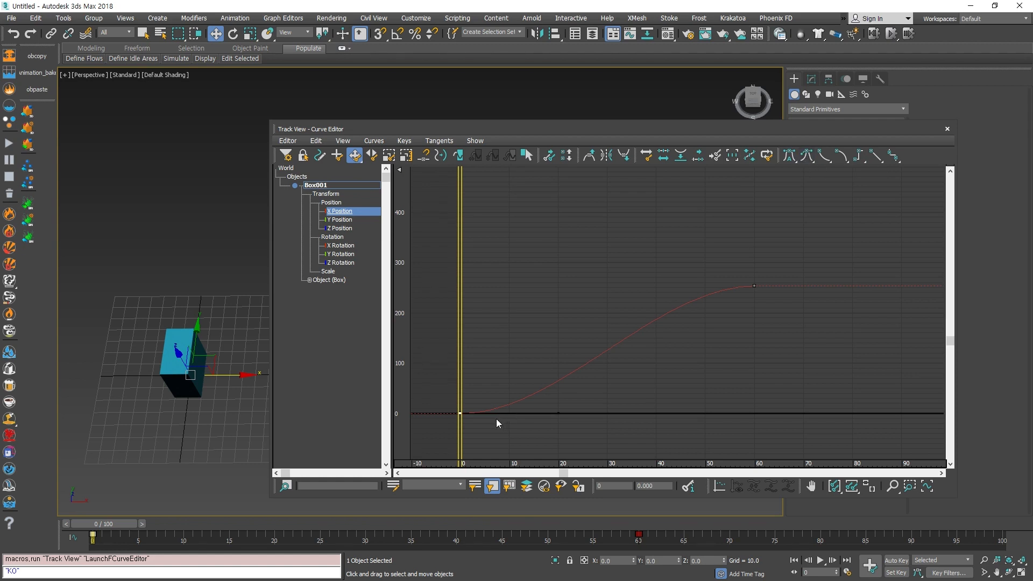
pyautogui.moveTo(490, 440); pyautogui.dragTo(636, 344, button='middle')
pyautogui.scroll(5, 750, 237)
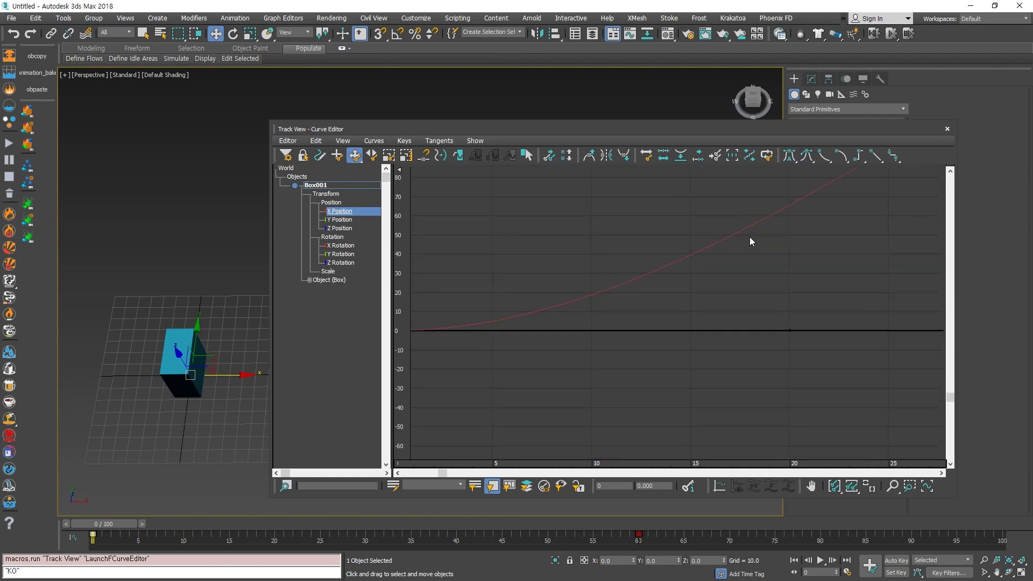
pyautogui.moveTo(807, 308); pyautogui.dragTo(724, 393)
pyautogui.moveTo(523, 398); pyautogui.dragTo(695, 395, button='middle')
pyautogui.scroll(-5, 692, 401)
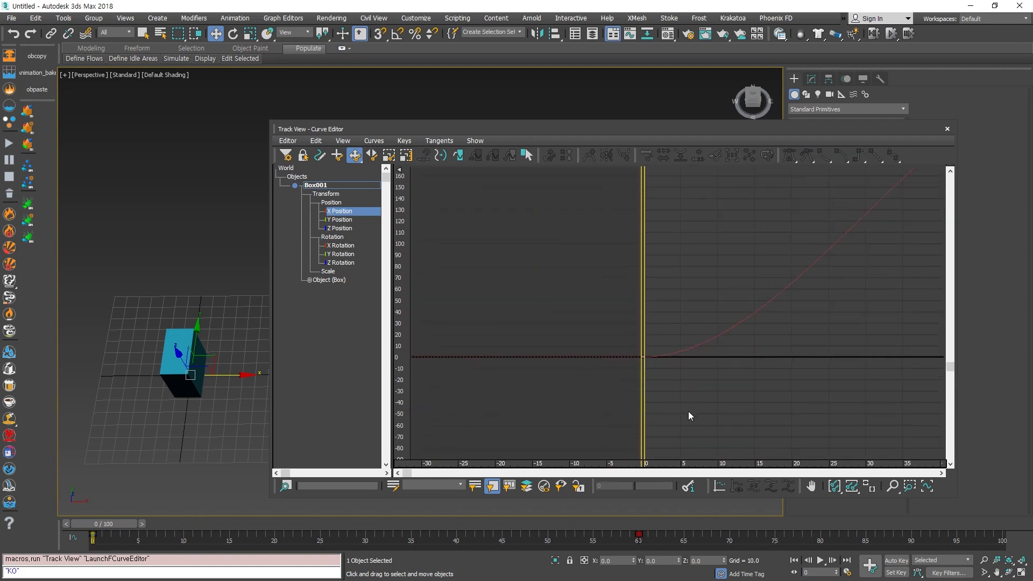
pyautogui.moveTo(689, 412); pyautogui.dragTo(624, 336)
pyautogui.moveTo(792, 358); pyautogui.dragTo(693, 216)
pyautogui.moveTo(776, 253); pyautogui.dragTo(617, 336, button='middle')
pyautogui.scroll(-3, 712, 320)
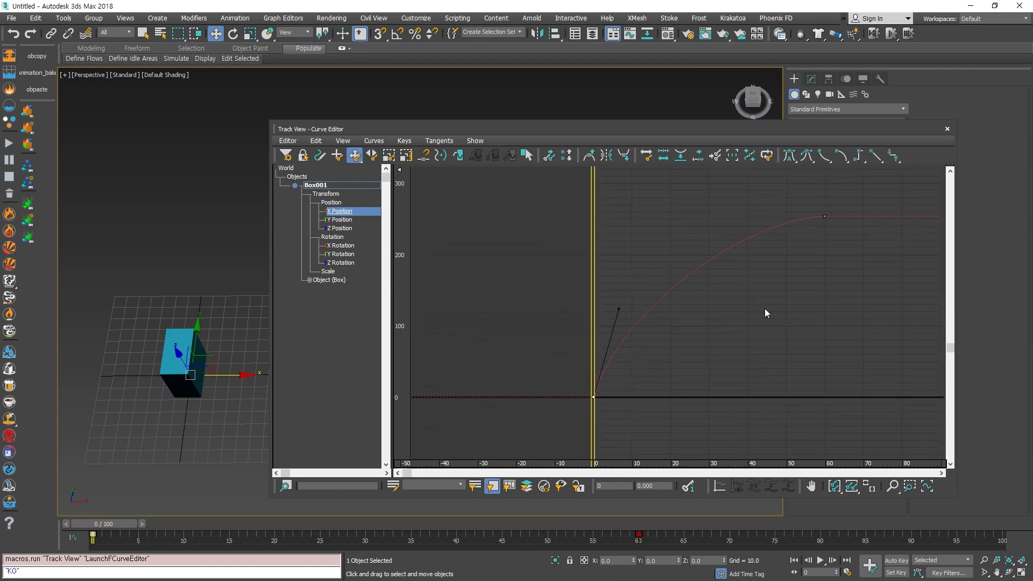
# Steepen the start of the X Position curve by raising the frame 0 handle to about 260.
pyautogui.moveTo(765, 310); pyautogui.dragTo(668, 349, button='middle')
pyautogui.moveTo(568, 392); pyautogui.dragTo(621, 340, button='middle')
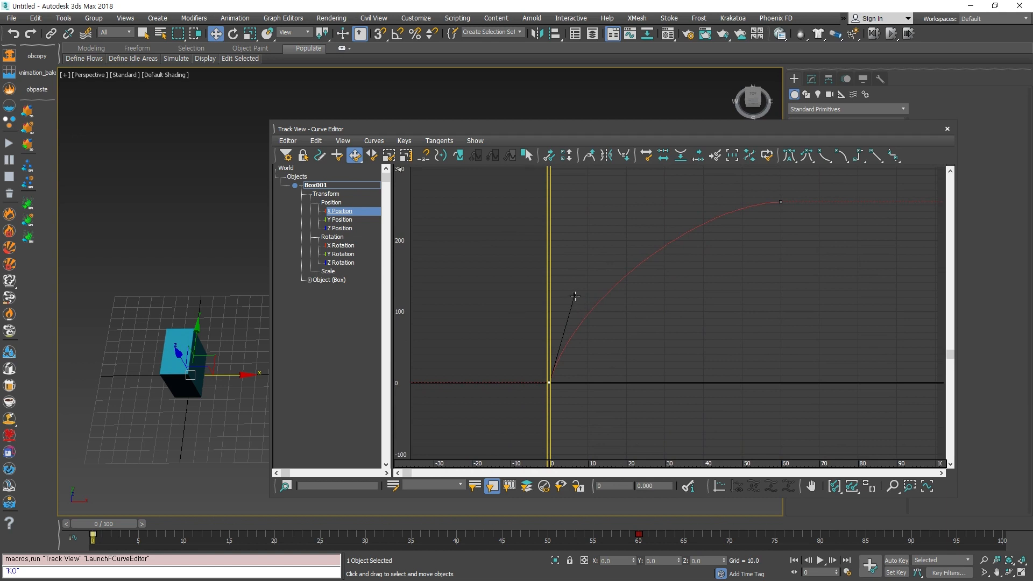
pyautogui.moveTo(576, 299); pyautogui.dragTo(576, 197)
pyautogui.moveTo(628, 131); pyautogui.dragTo(448, 126)
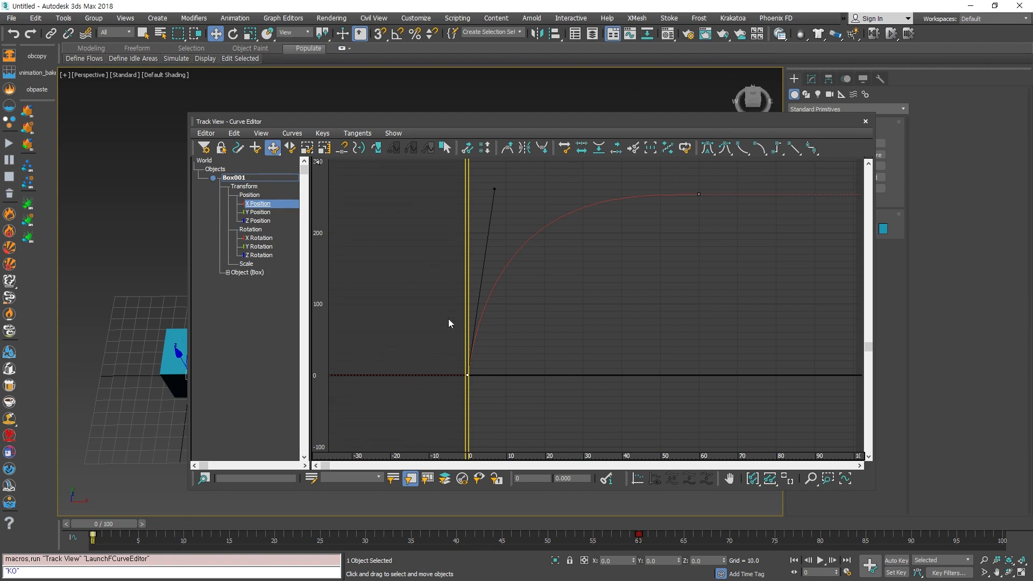
# Close the Curve Editor, frame the box in the viewport, and scrub its fast-starting motion, stopping at frame 5.
pyautogui.click(866, 122)
pyautogui.moveTo(383, 381); pyautogui.dragTo(400, 298, button='middle')
pyautogui.scroll(5, 399, 300)
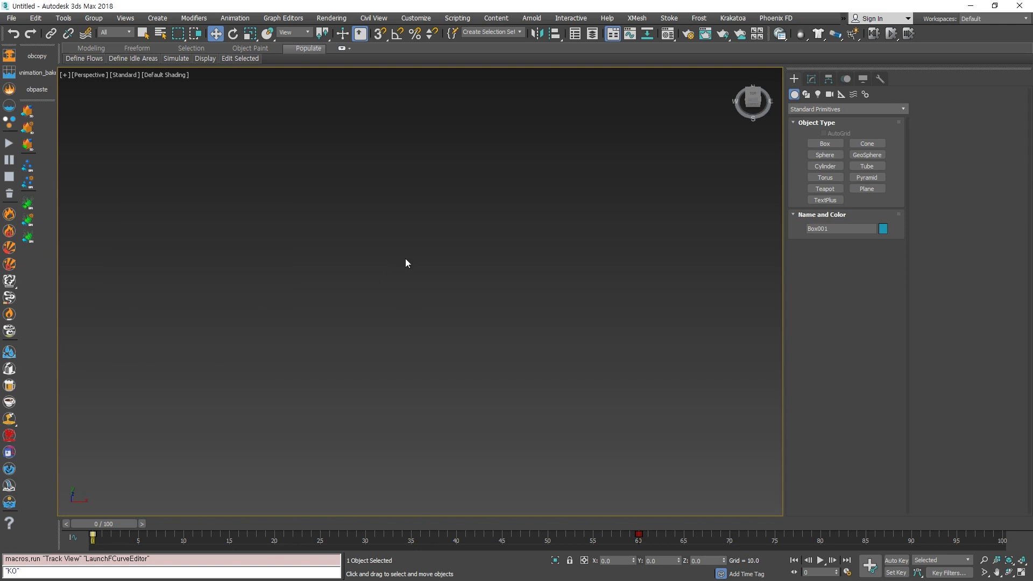
pyautogui.press('z')
pyautogui.scroll(-5, 493, 356)
pyautogui.scroll(-6, 493, 356)
pyautogui.scroll(5, 501, 346)
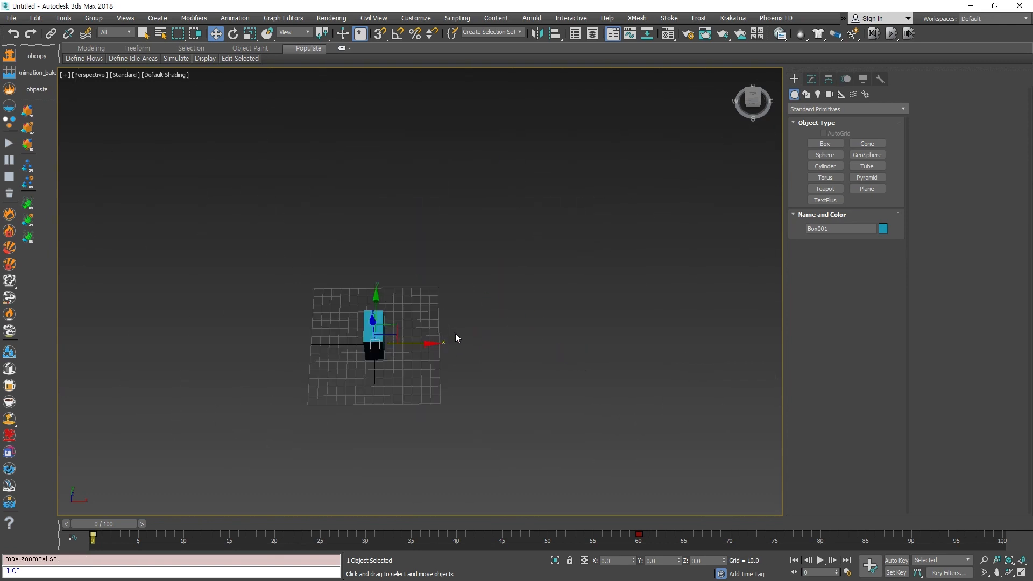
pyautogui.moveTo(460, 338); pyautogui.dragTo(382, 345, button='middle')
pyautogui.press('w')
pyautogui.moveTo(102, 530); pyautogui.dragTo(140, 534)
pyautogui.press('w')
# In the Curve Editor, reshape the X Position handles at frames 0 and 60 into an S-curve with a gradual start and steep middle.
pyautogui.click(648, 34)
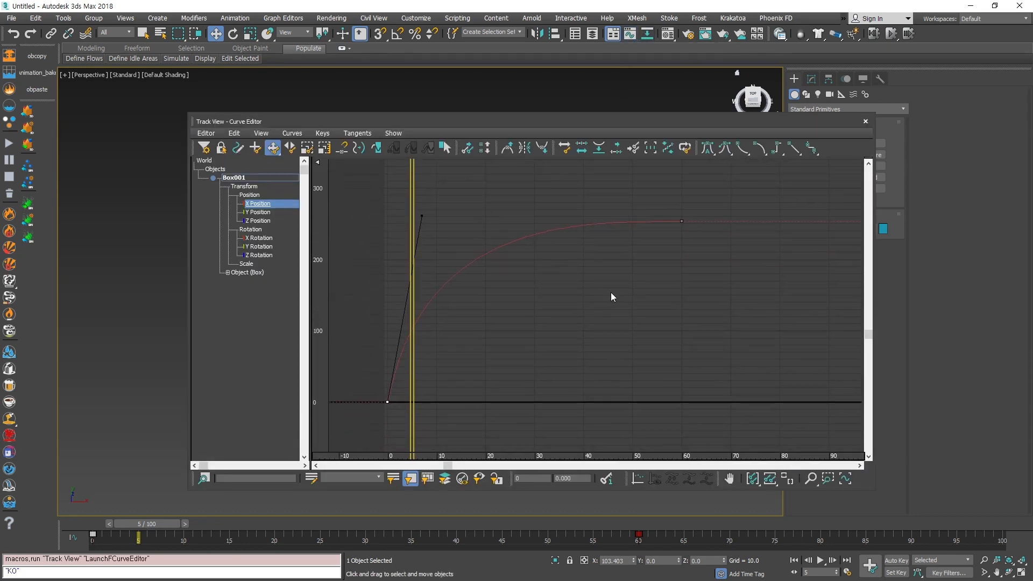
pyautogui.scroll(-5, 611, 293)
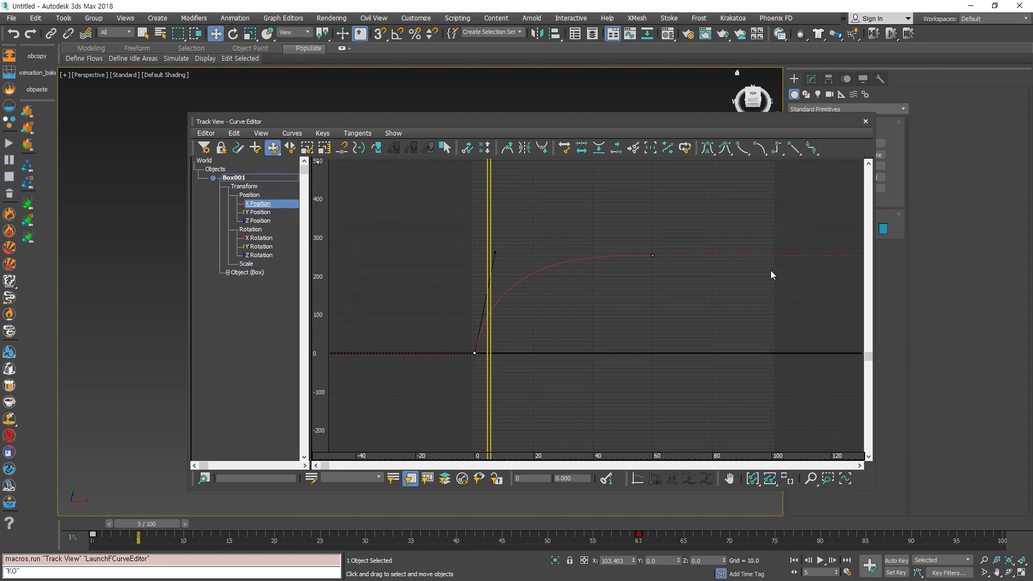
pyautogui.moveTo(693, 218); pyautogui.dragTo(325, 429)
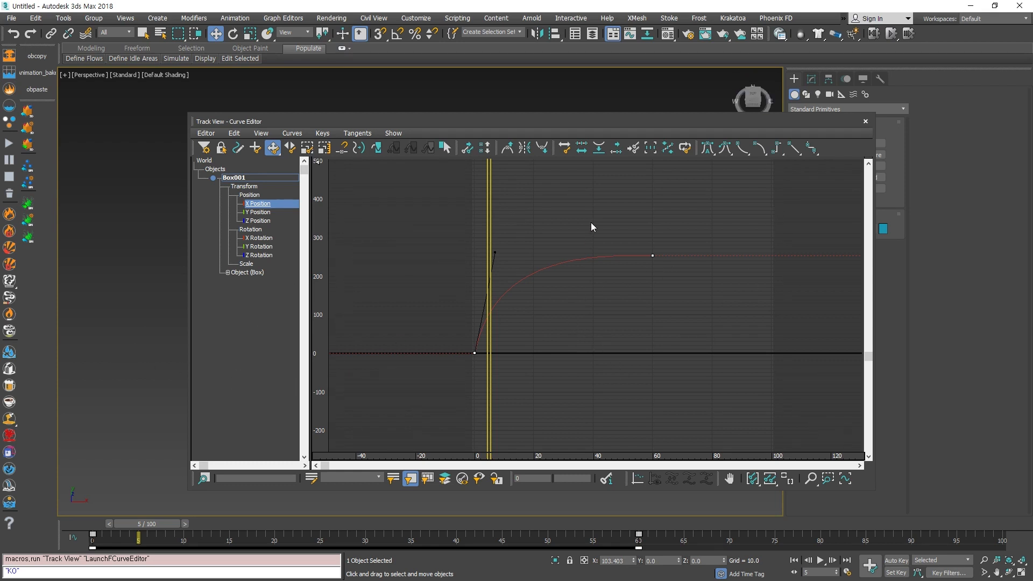
pyautogui.moveTo(559, 342); pyautogui.dragTo(517, 335, button='middle')
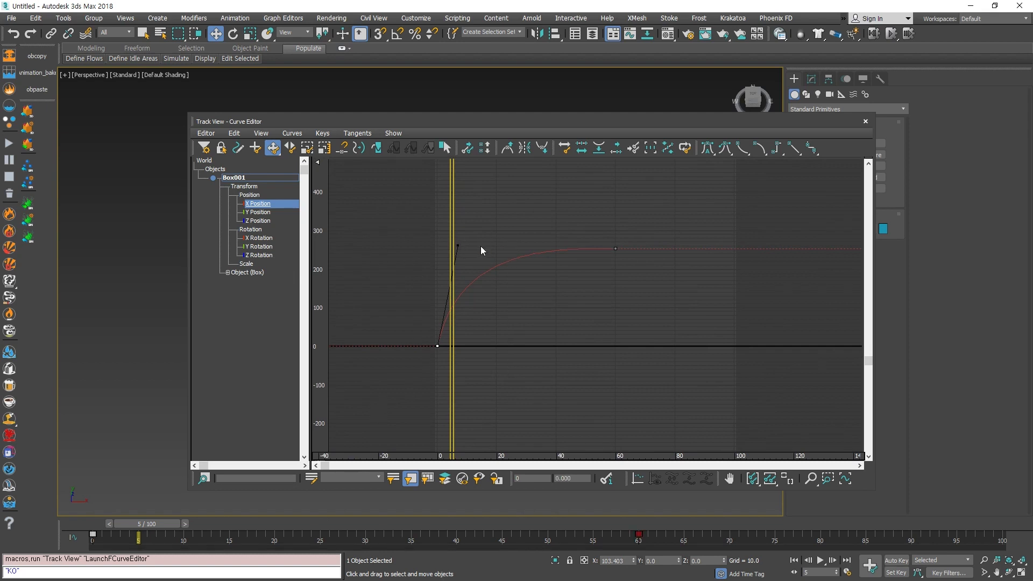
pyautogui.moveTo(457, 244); pyautogui.dragTo(503, 283)
pyautogui.moveTo(561, 325); pyautogui.dragTo(586, 345)
pyautogui.moveTo(643, 283); pyautogui.dragTo(596, 237)
pyautogui.moveTo(637, 280)
pyautogui.mouseDown(button='middle')
pyautogui.moveTo(638, 305)
pyautogui.moveTo(636, 290)
pyautogui.mouseUp(button='middle')
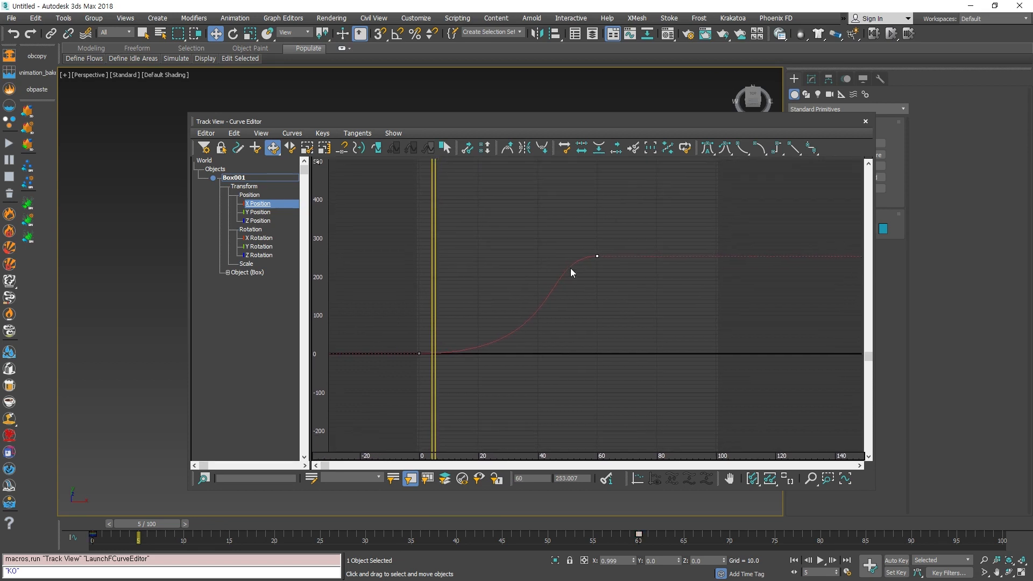
pyautogui.click(724, 151)
pyautogui.moveTo(537, 256); pyautogui.dragTo(593, 309)
# Close the Curve Editor, scrub the reshaped box motion from frame 5, and return to frame 0.
pyautogui.click(866, 124)
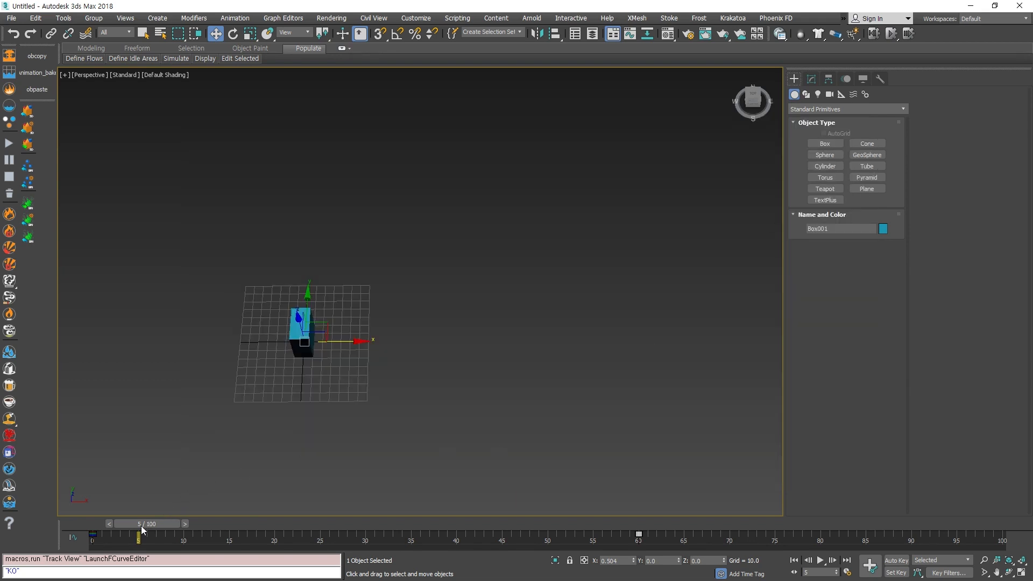
pyautogui.click(93, 534)
pyautogui.moveTo(127, 526); pyautogui.dragTo(2, 506)
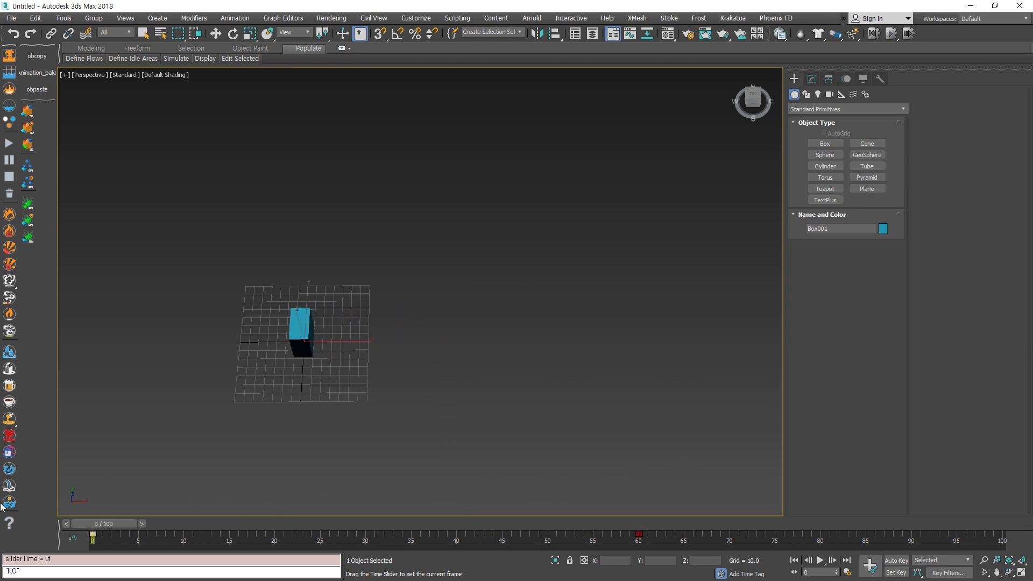
# In the Curve Editor, add a key at frame 42 on the box's X Position curve.
pyautogui.press('w')
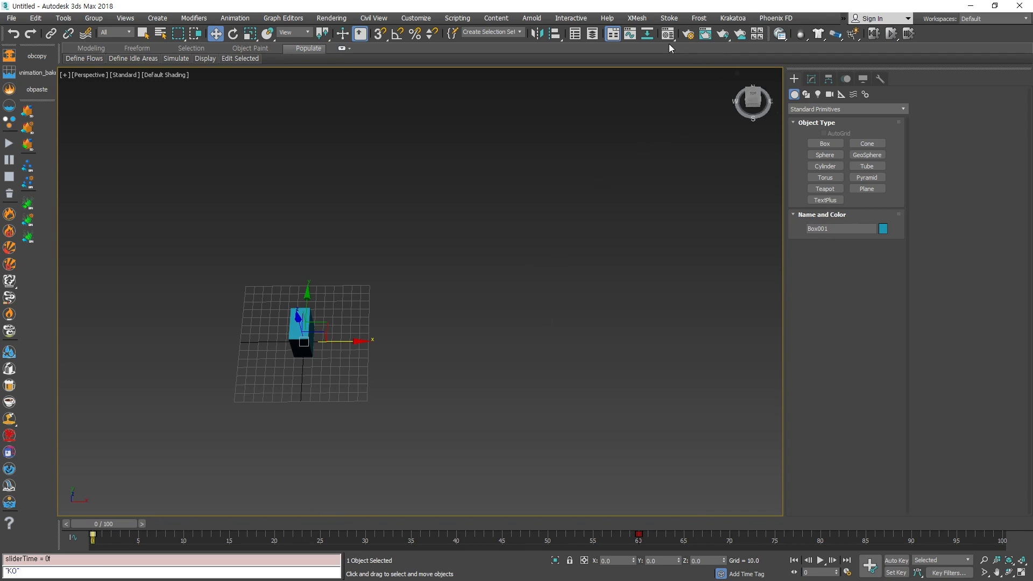
pyautogui.click(649, 34)
pyautogui.click(767, 75)
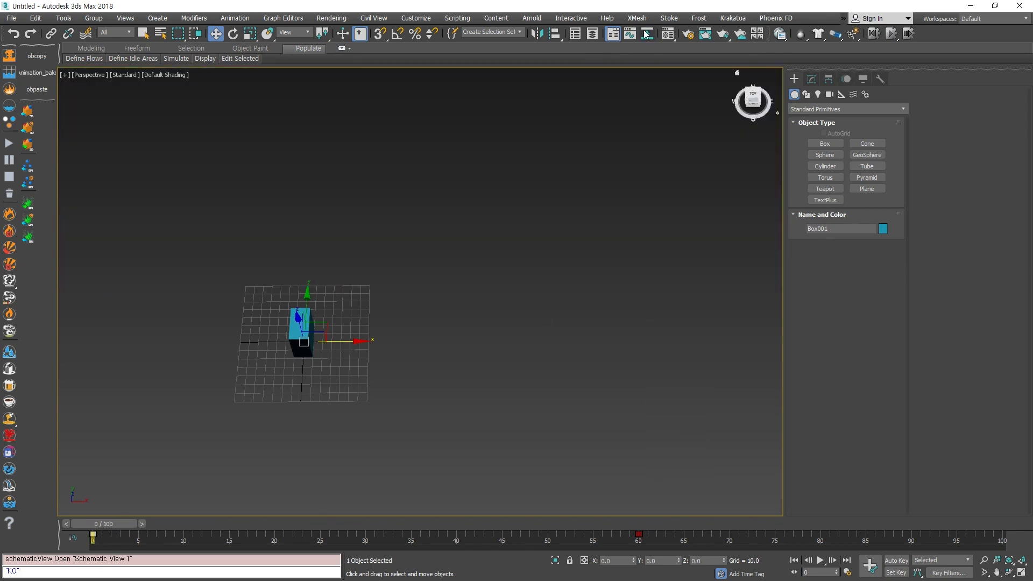
pyautogui.moveTo(508, 390); pyautogui.dragTo(530, 327, button='middle')
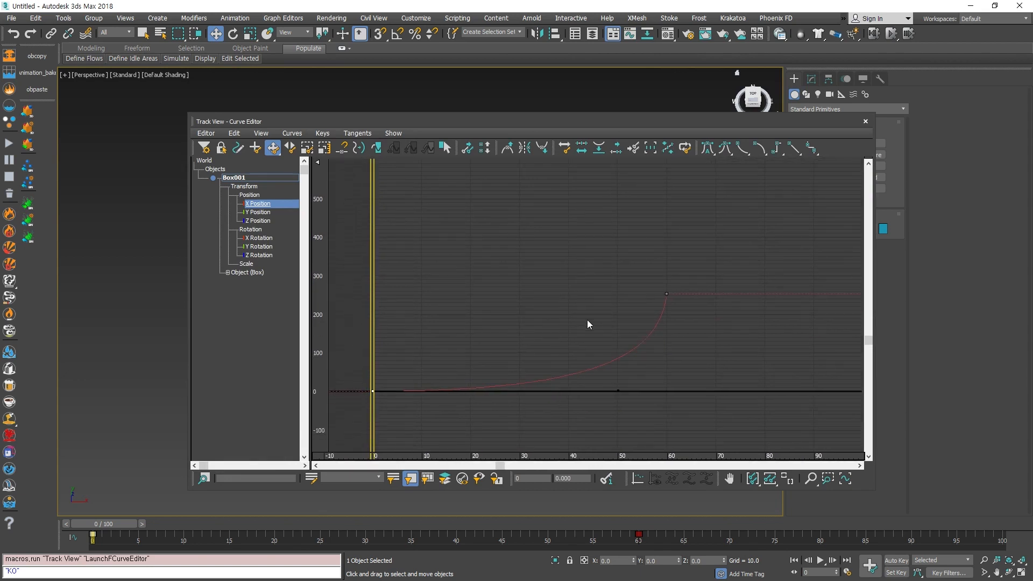
pyautogui.moveTo(603, 349)
pyautogui.keyDown('ctrl'); pyautogui.keyDown('alt'); pyautogui.mouseDown(button='middle')
pyautogui.moveTo(637, 307)
pyautogui.moveTo(532, 300)
pyautogui.moveTo(592, 315)
pyautogui.moveTo(594, 341)
pyautogui.mouseUp(button='middle'); pyautogui.keyUp('alt'); pyautogui.keyUp('ctrl')
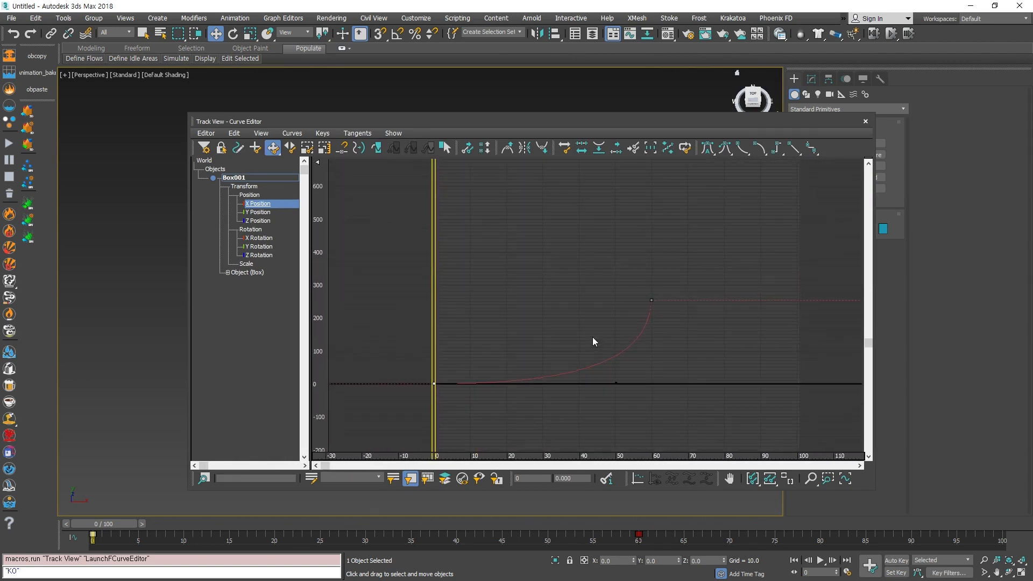
pyautogui.keyDown('ctrl'); pyautogui.keyDown('alt'); pyautogui.moveTo(657, 372); pyautogui.dragTo(654, 354, button='middle'); pyautogui.keyUp('alt'); pyautogui.keyUp('ctrl')
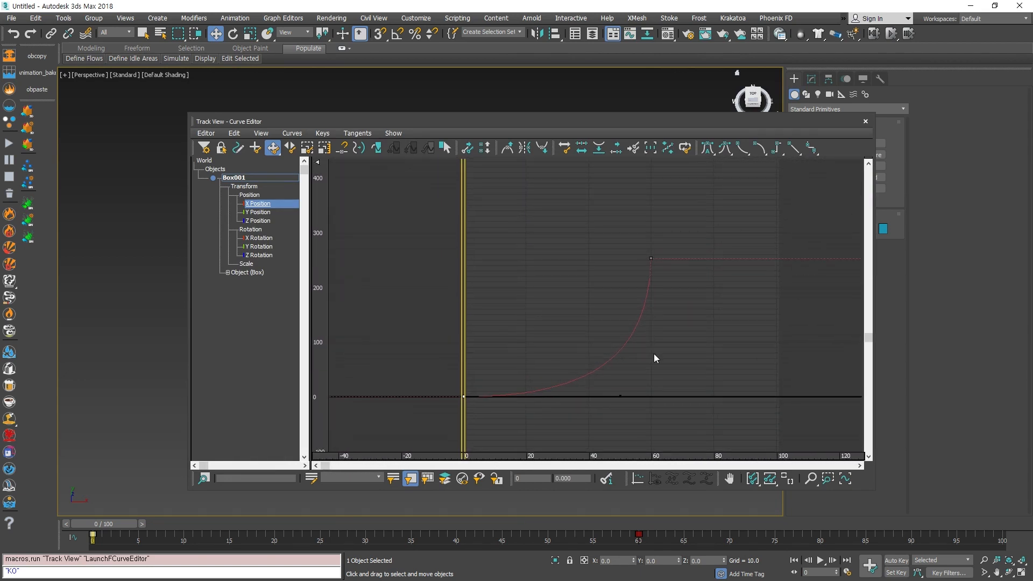
pyautogui.click(670, 378)
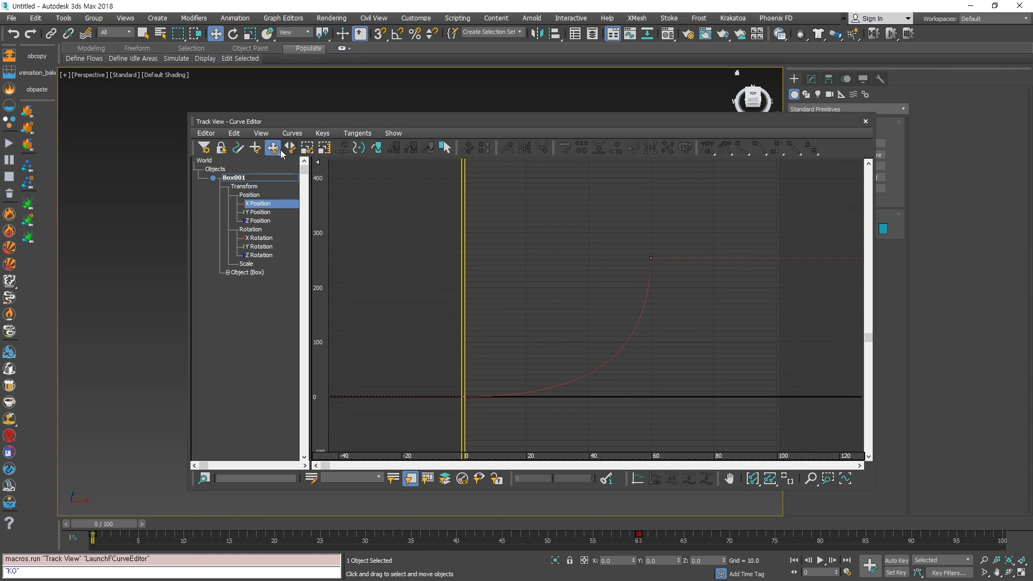
pyautogui.click(256, 147)
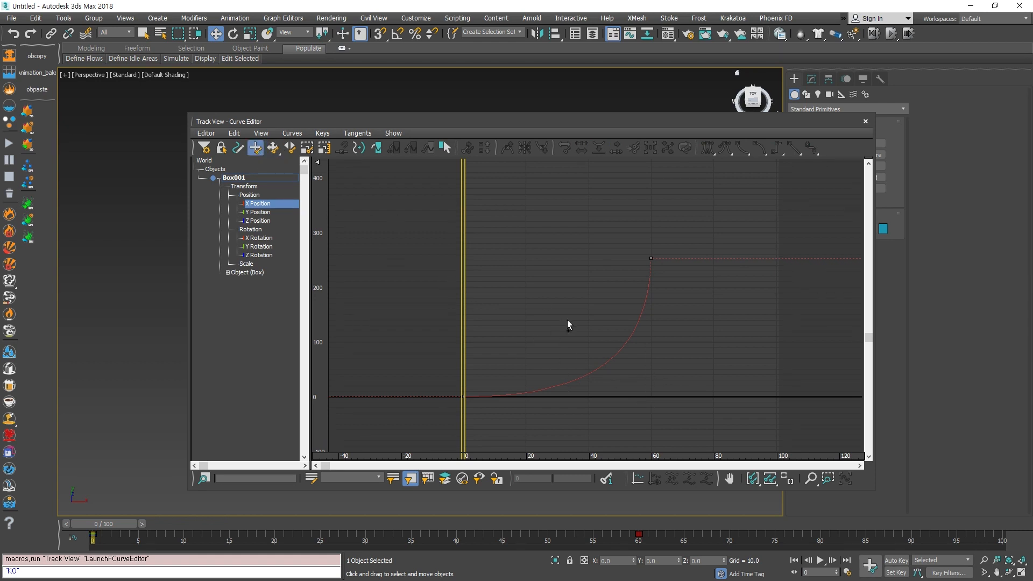
pyautogui.click(594, 371)
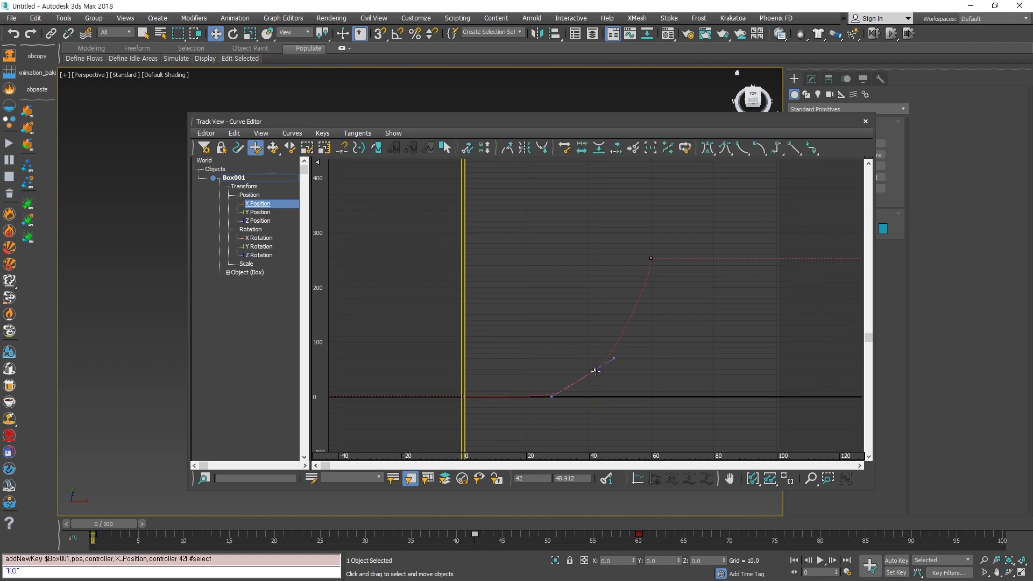
# Move the added X Position key to frame 23 at a value of about 187.5.
pyautogui.press('w')
pyautogui.click(273, 147)
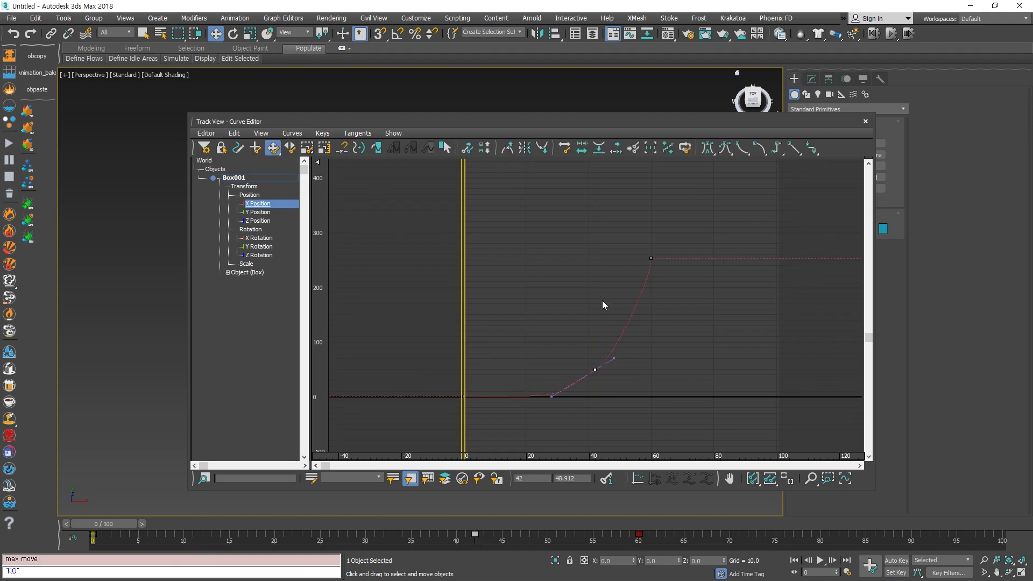
pyautogui.moveTo(597, 370); pyautogui.dragTo(530, 294)
pyautogui.click(529, 367)
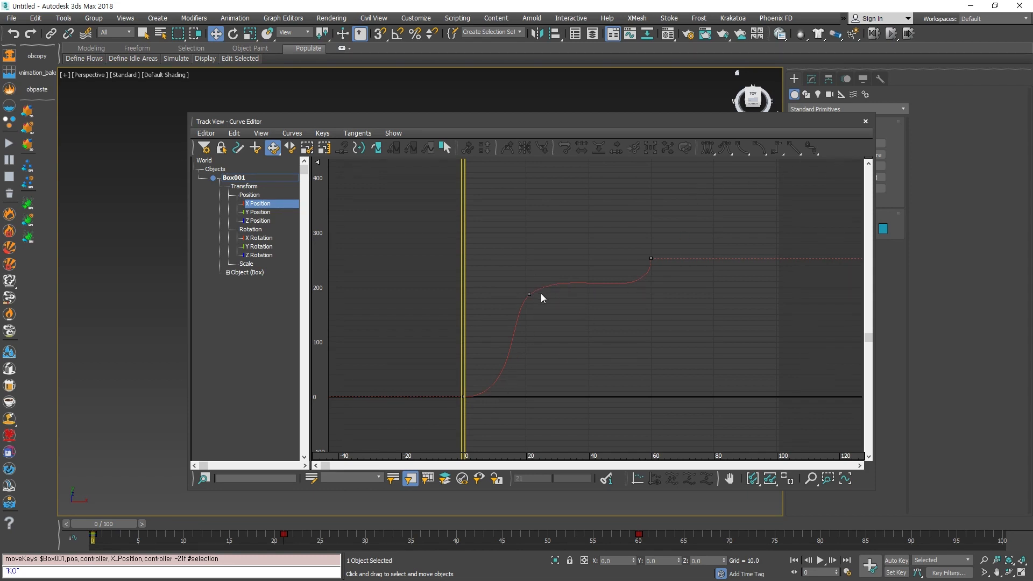
pyautogui.moveTo(529, 295); pyautogui.dragTo(535, 294)
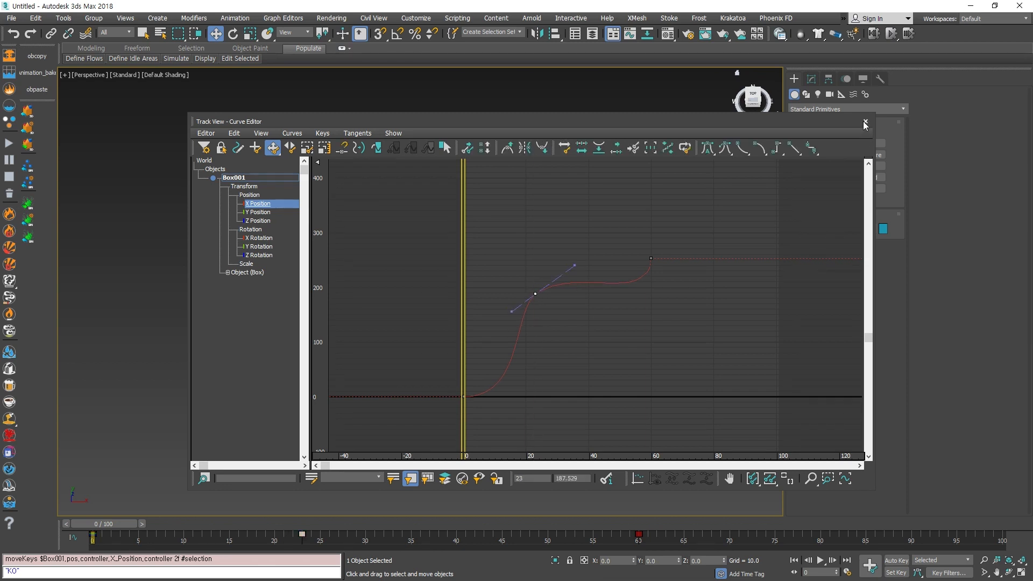
# Close the Curve Editor, scrub the box's motion past frame 60, and return to frame 0.
pyautogui.click(865, 124)
pyautogui.moveTo(92, 535); pyautogui.dragTo(656, 534)
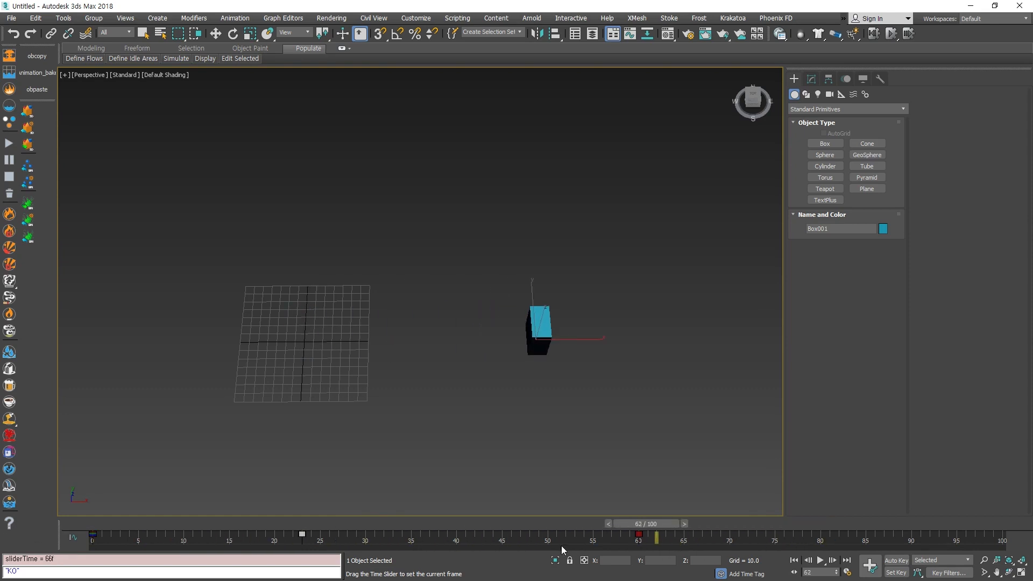
pyautogui.moveTo(562, 548); pyautogui.dragTo(93, 535)
# Reopen the Curve Editor and delete the frame 23 key from the X Position curve.
pyautogui.press('w')
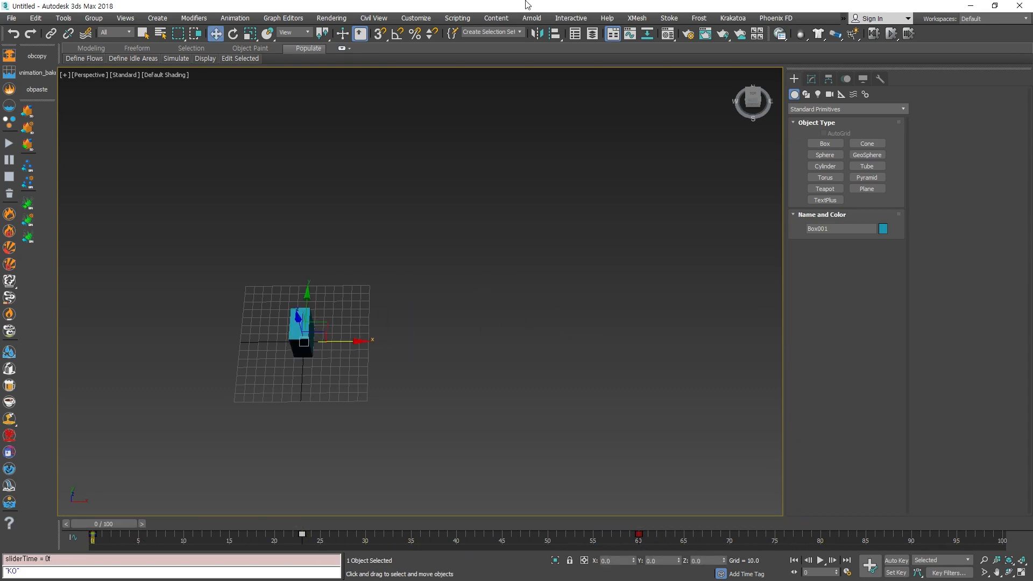
pyautogui.click(630, 35)
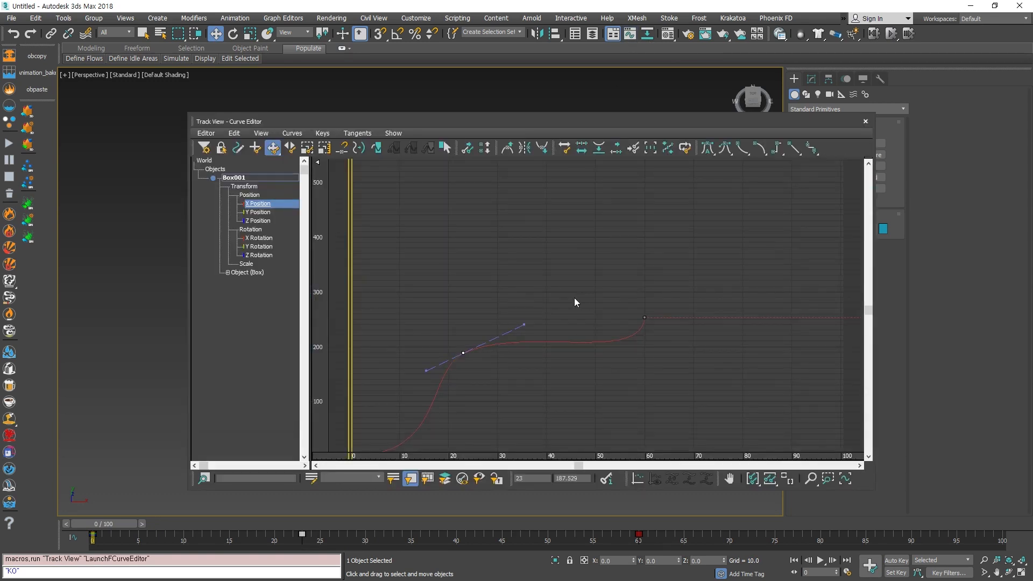
pyautogui.press('Delete')
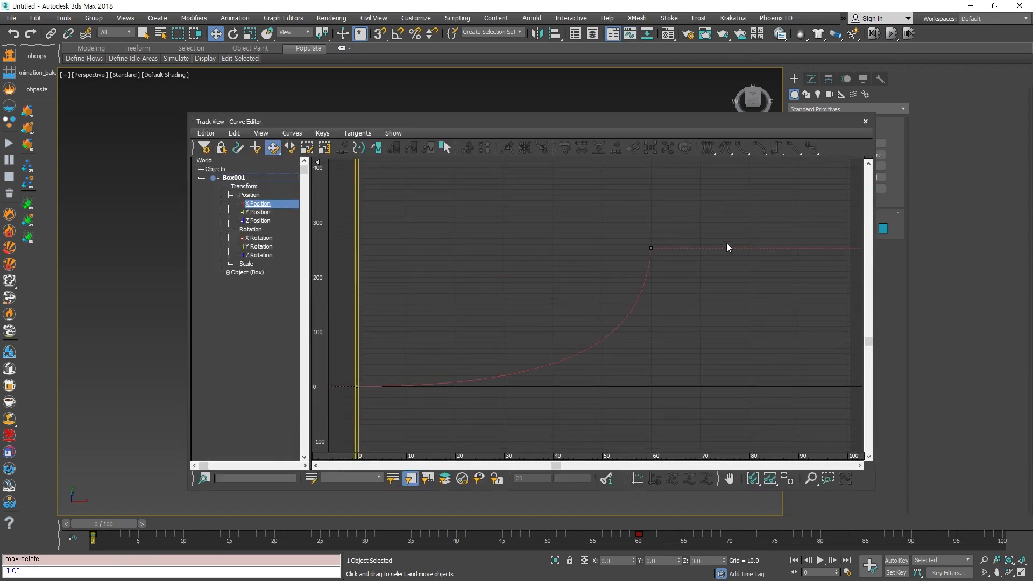
# Set both X Position keys to stepped tangents and examine the resulting curve.
pyautogui.moveTo(728, 187); pyautogui.dragTo(314, 426)
pyautogui.keyDown('ctrl'); pyautogui.keyDown('alt'); pyautogui.moveTo(613, 319); pyautogui.dragTo(581, 328, button='middle'); pyautogui.keyUp('alt'); pyautogui.keyUp('ctrl')
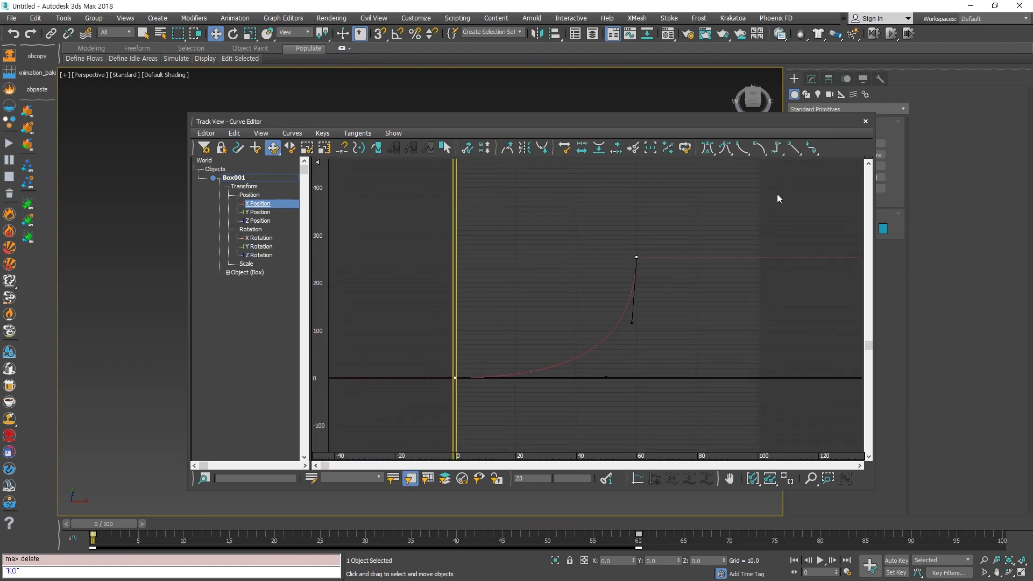
pyautogui.click(777, 152)
pyautogui.moveTo(574, 386); pyautogui.dragTo(560, 370, button='middle')
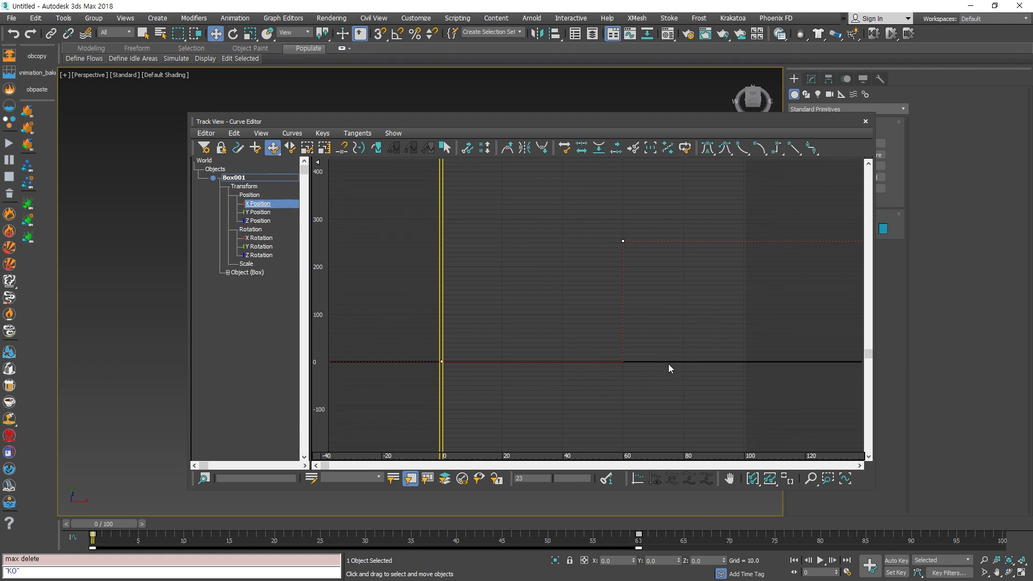
pyautogui.moveTo(648, 341); pyautogui.dragTo(587, 364, button='middle')
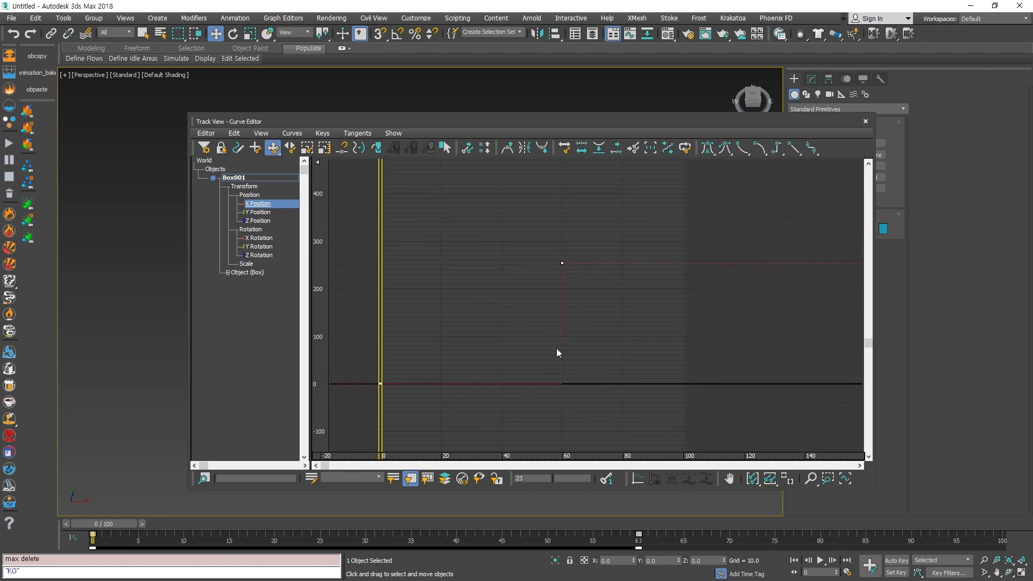
pyautogui.keyDown('ctrl'); pyautogui.keyDown('alt'); pyautogui.moveTo(556, 348); pyautogui.dragTo(537, 396, button='middle'); pyautogui.keyUp('alt'); pyautogui.keyUp('ctrl')
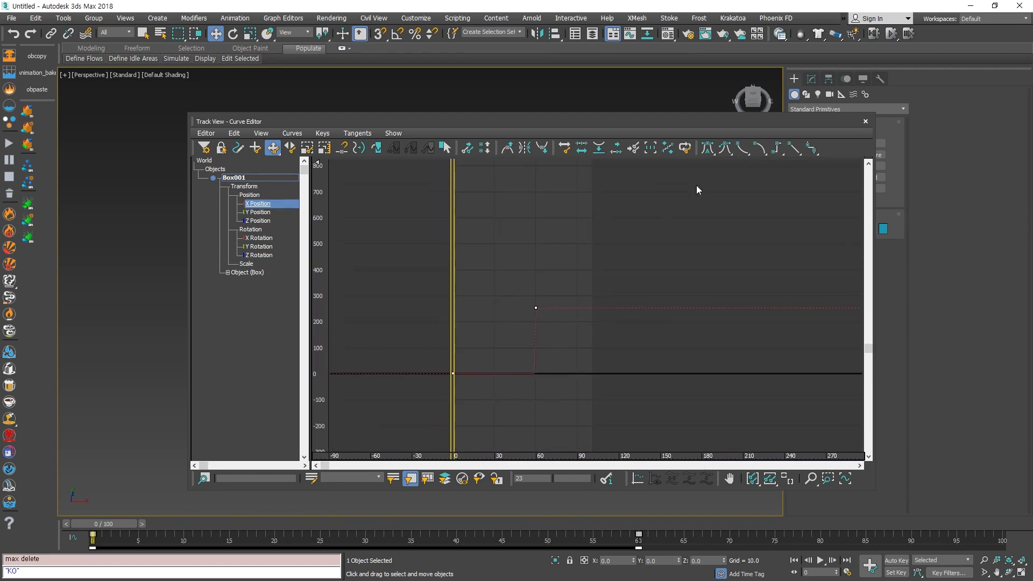
# Set both X Position keys to smooth tangents and examine the resulting curve.
pyautogui.click(812, 148)
pyautogui.click(602, 345)
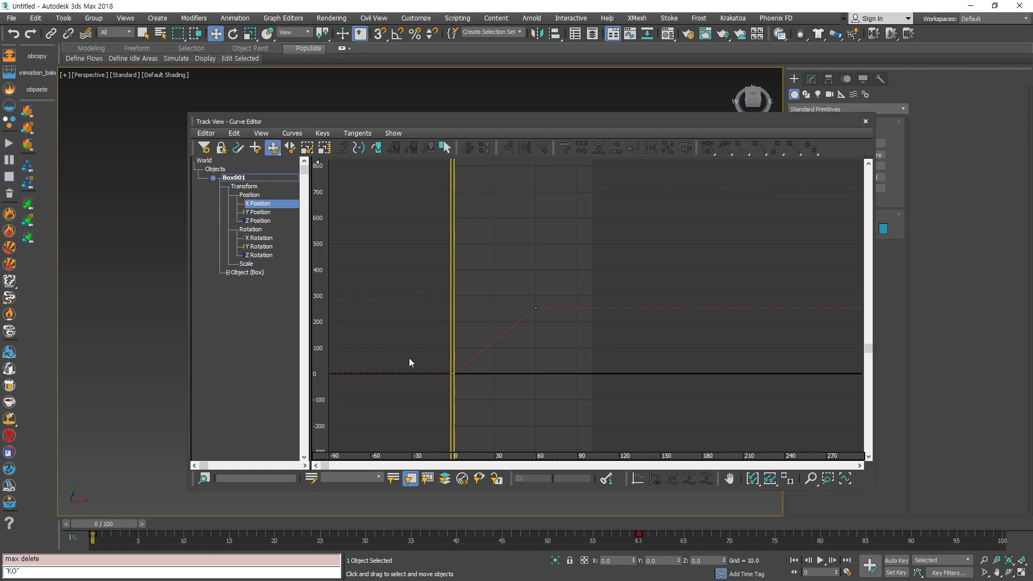
pyautogui.scroll(5, 411, 363)
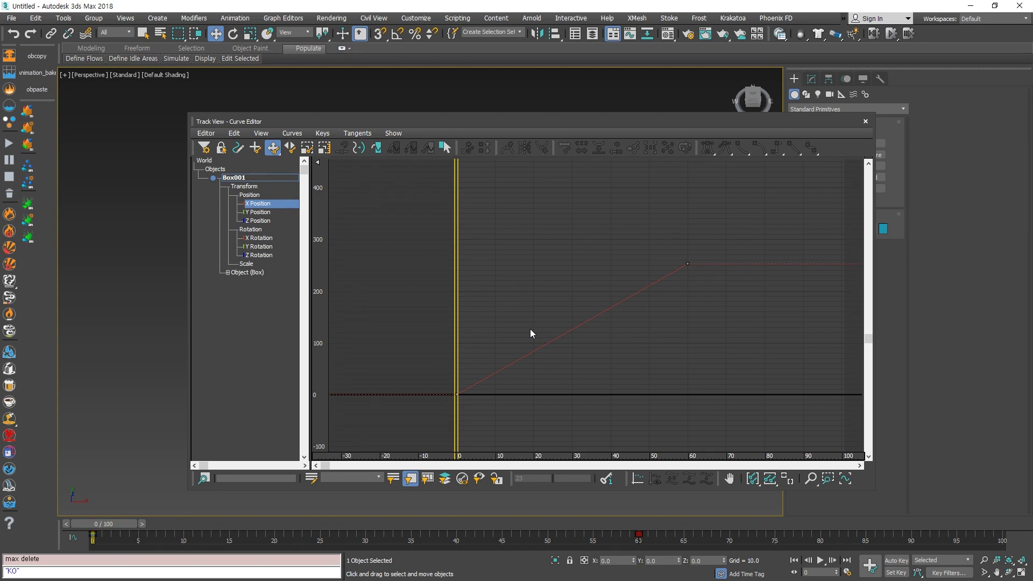
pyautogui.scroll(-5, 426, 321)
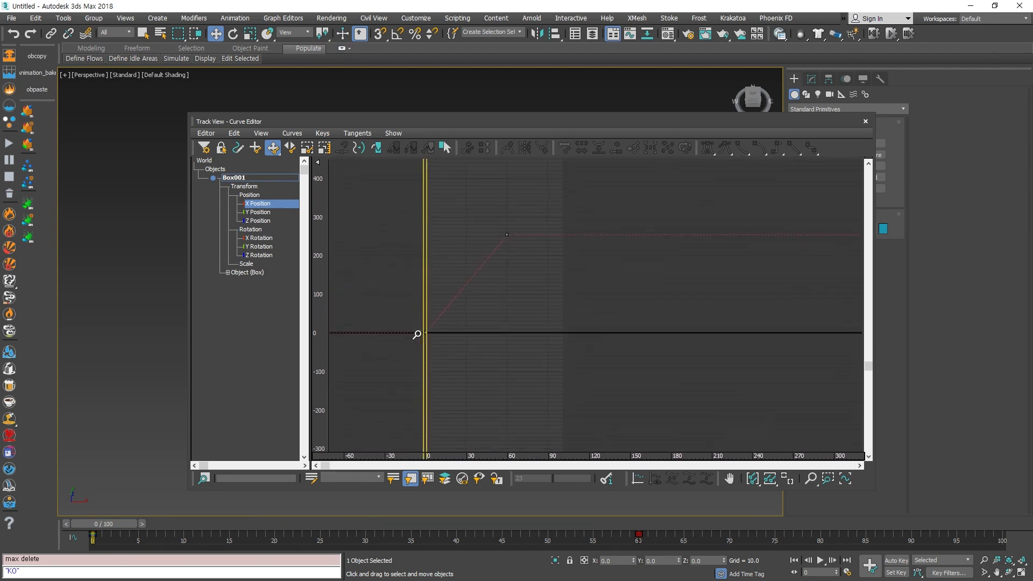
pyautogui.rightClick(548, 329)
pyautogui.click(560, 300)
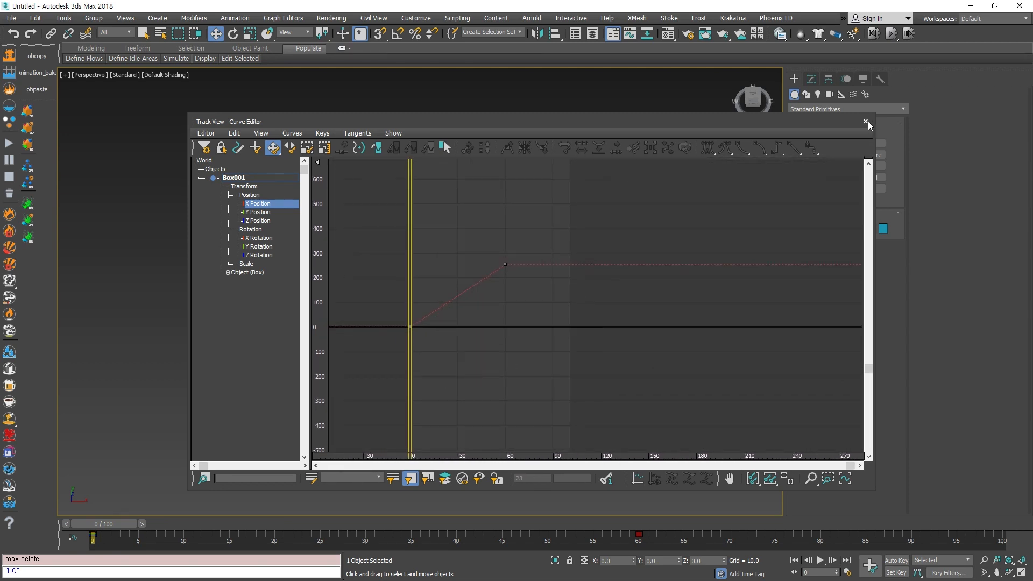
# Close the Curve Editor and delete the blue box from the scene.
pyautogui.click(866, 121)
pyautogui.click(301, 329)
pyautogui.moveTo(328, 409); pyautogui.dragTo(404, 403, button='middle')
pyautogui.keyDown('alt'); pyautogui.moveTo(404, 403); pyautogui.dragTo(410, 320, button='middle'); pyautogui.keyUp('alt')
pyautogui.scroll(5, 362, 322)
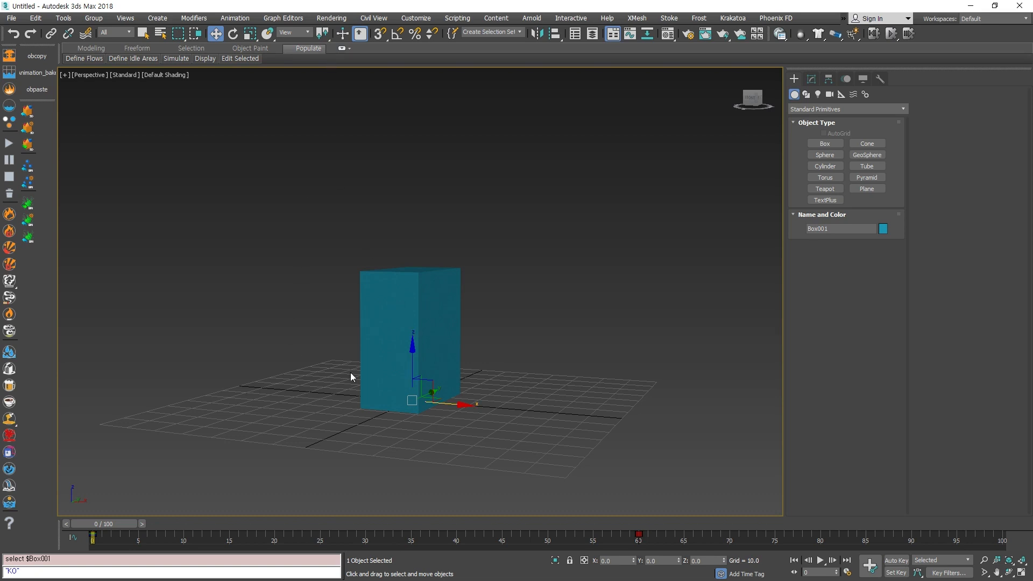
pyautogui.click(535, 404)
pyautogui.click(447, 380)
pyautogui.keyDown('alt'); pyautogui.moveTo(447, 379); pyautogui.dragTo(399, 414, button='middle'); pyautogui.keyUp('alt')
pyautogui.moveTo(618, 198); pyautogui.dragTo(307, 398)
pyautogui.press('Delete')
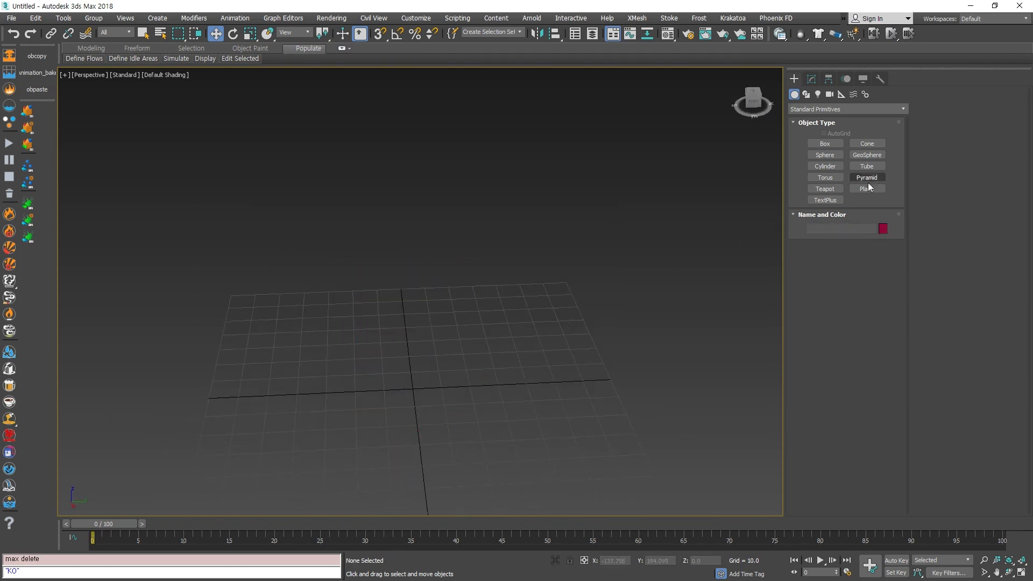
# Create a long, thin box primitive across the middle of the grid.
pyautogui.click(829, 146)
pyautogui.keyDown('alt'); pyautogui.moveTo(528, 339); pyautogui.dragTo(408, 397, button='middle'); pyautogui.keyUp('alt')
pyautogui.moveTo(295, 348); pyautogui.dragTo(628, 339)
pyautogui.click(633, 299)
pyautogui.press('w')
# Centre the new box at the origin by resetting its X and Y position to 0.
pyautogui.keyDown('alt'); pyautogui.moveTo(484, 341); pyautogui.dragTo(527, 368, button='middle'); pyautogui.keyUp('alt')
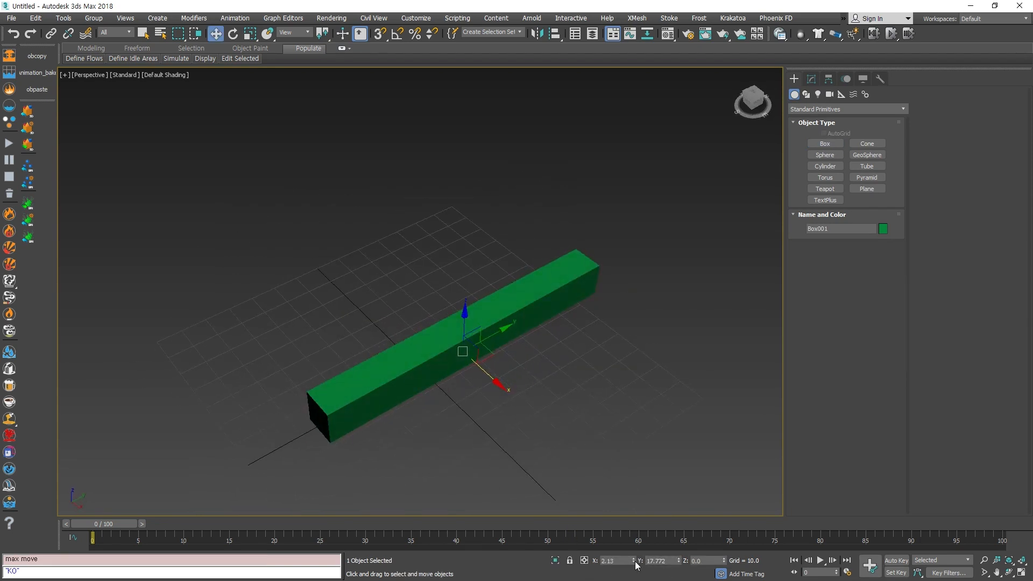
pyautogui.rightClick(634, 560)
pyautogui.rightClick(679, 561)
pyautogui.keyDown('alt'); pyautogui.moveTo(441, 425); pyautogui.dragTo(444, 391, button='middle'); pyautogui.keyUp('alt')
pyautogui.scroll(-1, 445, 388)
# Enable Auto Key, set a key for the box at frame 0, and go to frame 20 for rotating it.
pyautogui.moveTo(122, 525); pyautogui.dragTo(98, 542)
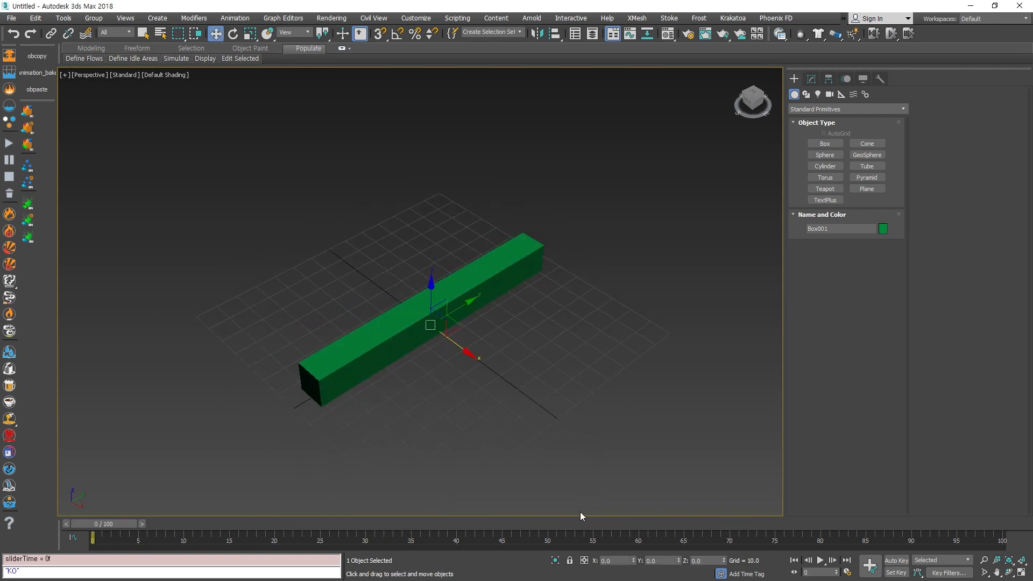
pyautogui.click(896, 560)
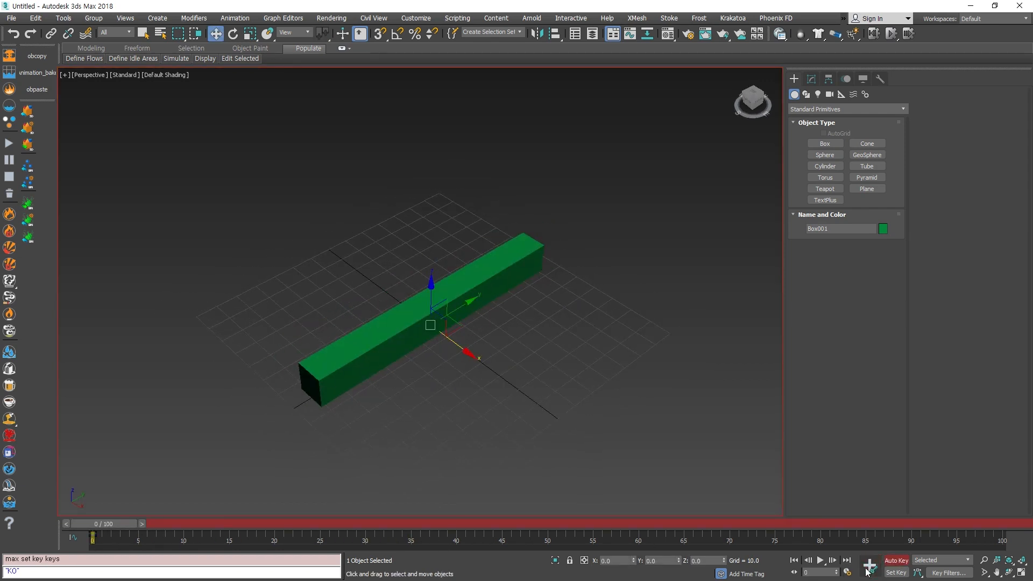
pyautogui.press('e')
pyautogui.moveTo(100, 525); pyautogui.dragTo(272, 525)
# Try rotating the box about 5 degrees around Z at frame 20, reset its Z rotation to 0, and undo.
pyautogui.moveTo(394, 420); pyautogui.dragTo(767, 455)
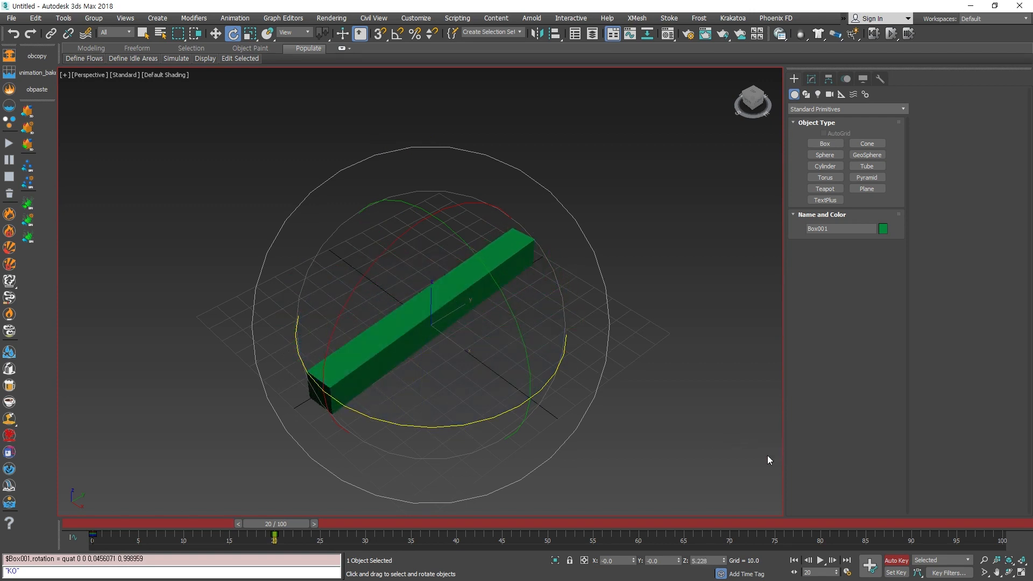
pyautogui.doubleClick(704, 560)
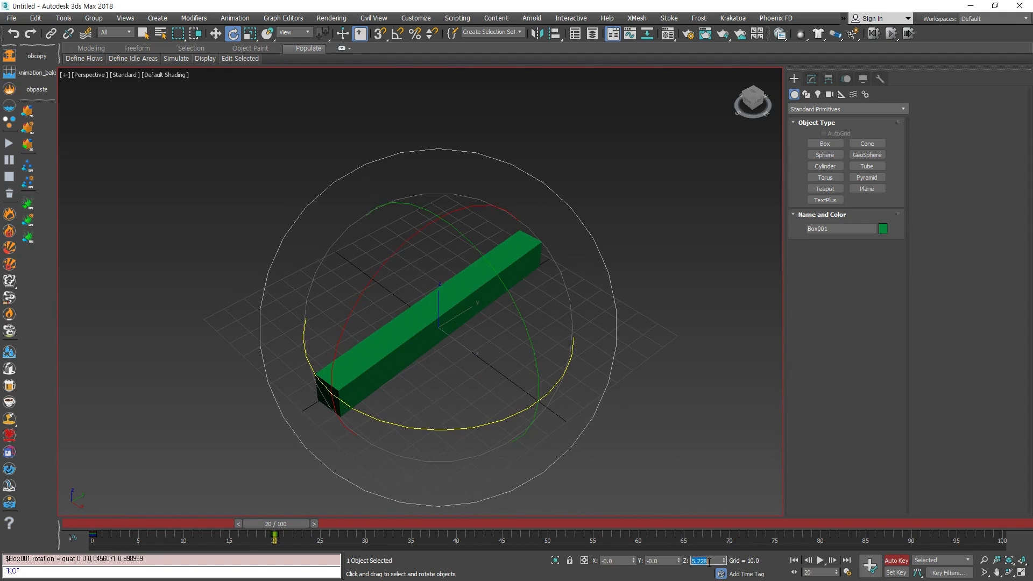
pyautogui.write('0')
pyautogui.press('Return')
pyautogui.moveTo(590, 380); pyautogui.dragTo(566, 405, button='middle')
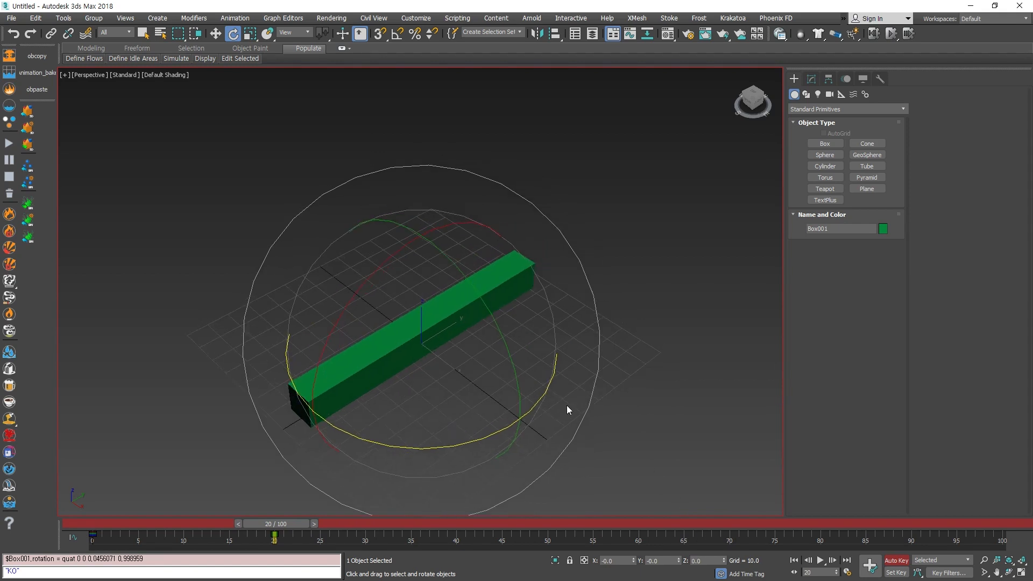
pyautogui.press('w')
pyautogui.hotkey('ctrl', 'z')
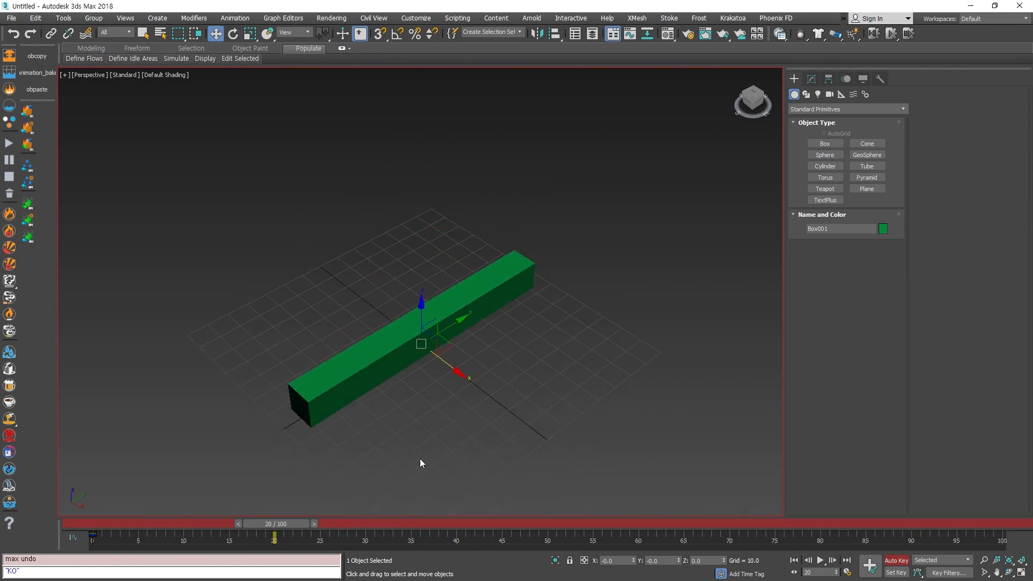
# Try a Z value of 360 with the Move tool active, and undo the change.
pyautogui.doubleClick(718, 561)
pyautogui.write('360')
pyautogui.press('Return')
pyautogui.hotkey('ctrl', 'z')
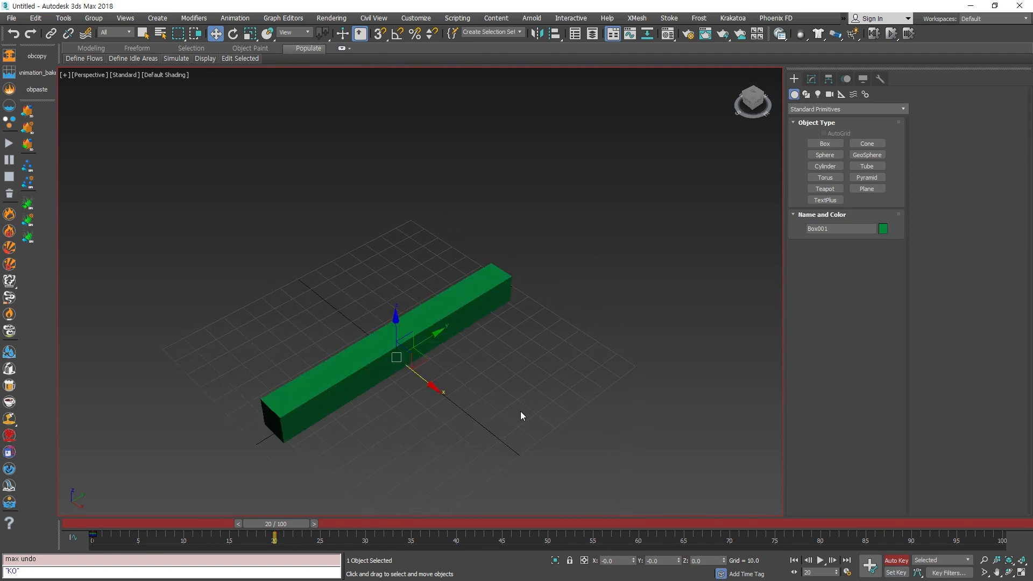
pyautogui.hotkey('ctrl', 'z')
# Set the box's Z rotation to 360 degrees at frame 20 using the Rotate tool.
pyautogui.press('e')
pyautogui.doubleClick(700, 560)
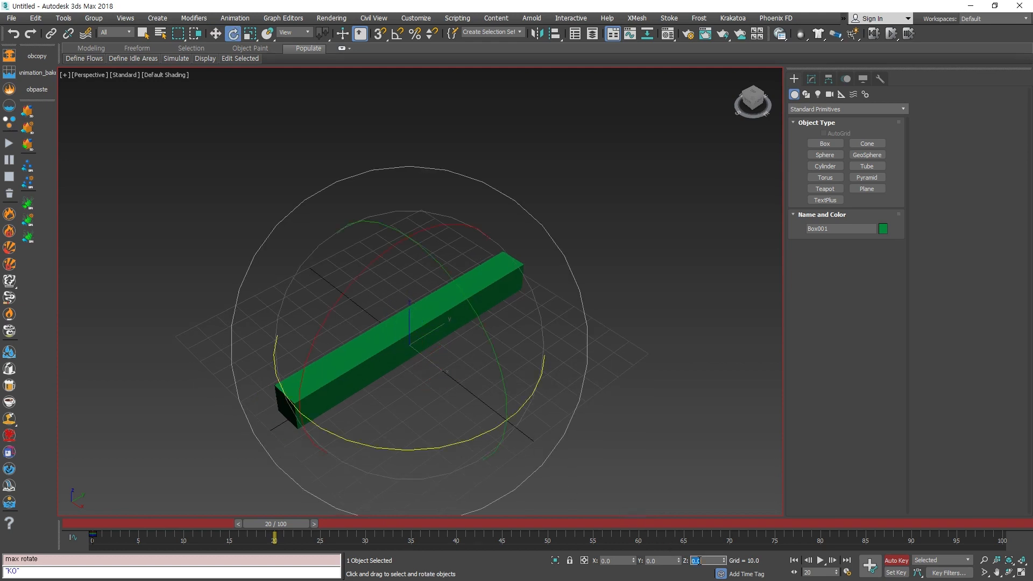
pyautogui.write('360')
pyautogui.press('Return')
pyautogui.moveTo(275, 538)
pyautogui.mouseDown()
pyautogui.moveTo(94, 538)
pyautogui.moveTo(291, 538)
pyautogui.moveTo(282, 543)
pyautogui.mouseUp()
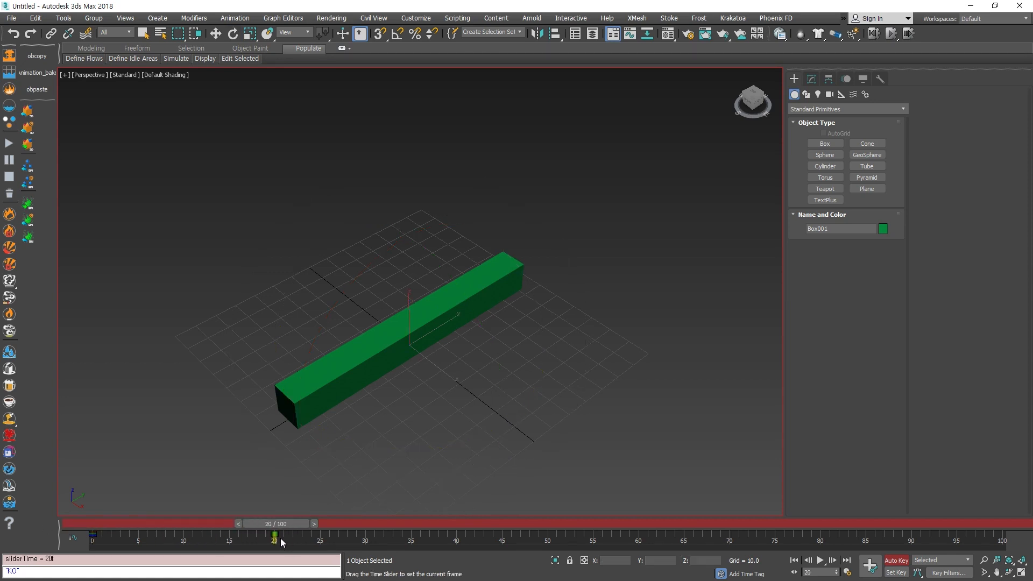
# Try rotating the box about 7 degrees around Z at frame 20, and undo the rotation.
pyautogui.press('e')
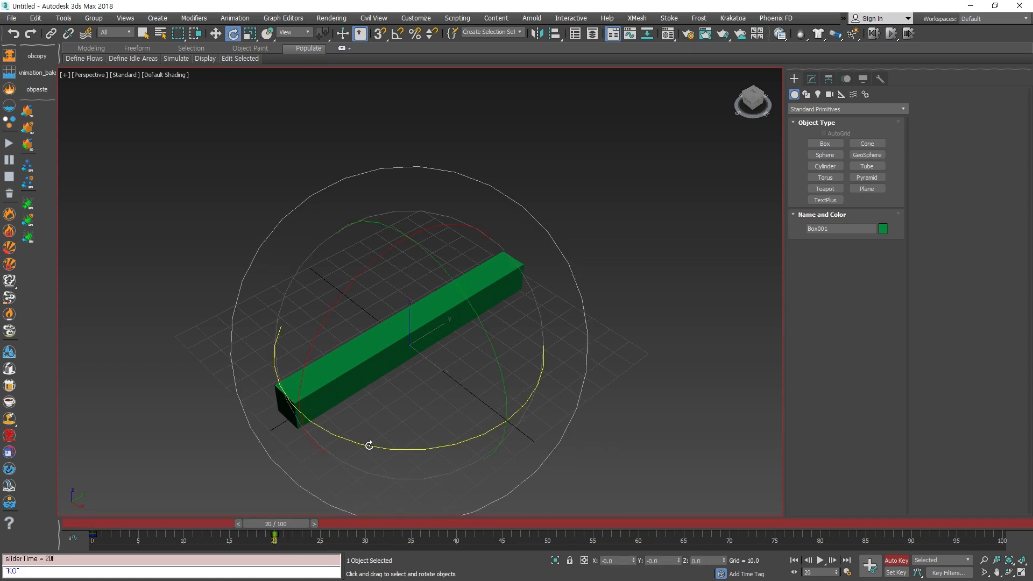
pyautogui.moveTo(370, 445)
pyautogui.mouseDown()
pyautogui.moveTo(567, 471)
pyautogui.moveTo(353, 452)
pyautogui.moveTo(378, 449)
pyautogui.mouseUp()
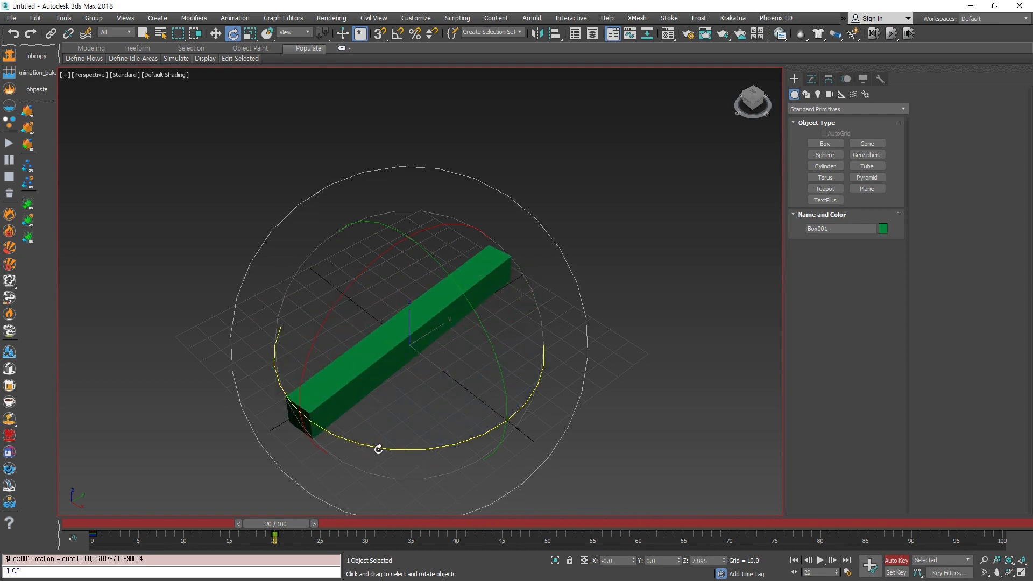
pyautogui.hotkey('ctrl', 'z')
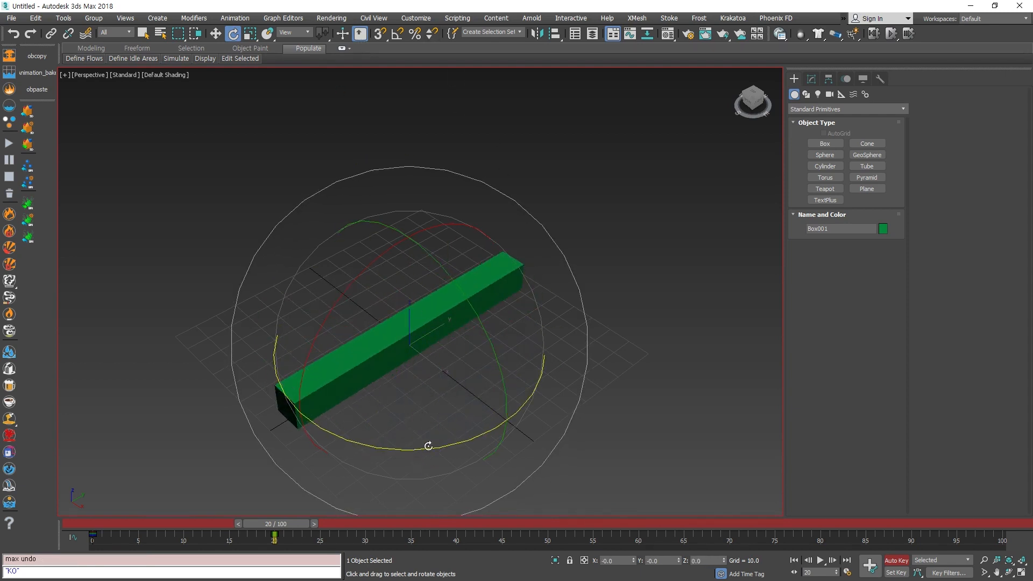
pyautogui.doubleClick(707, 561)
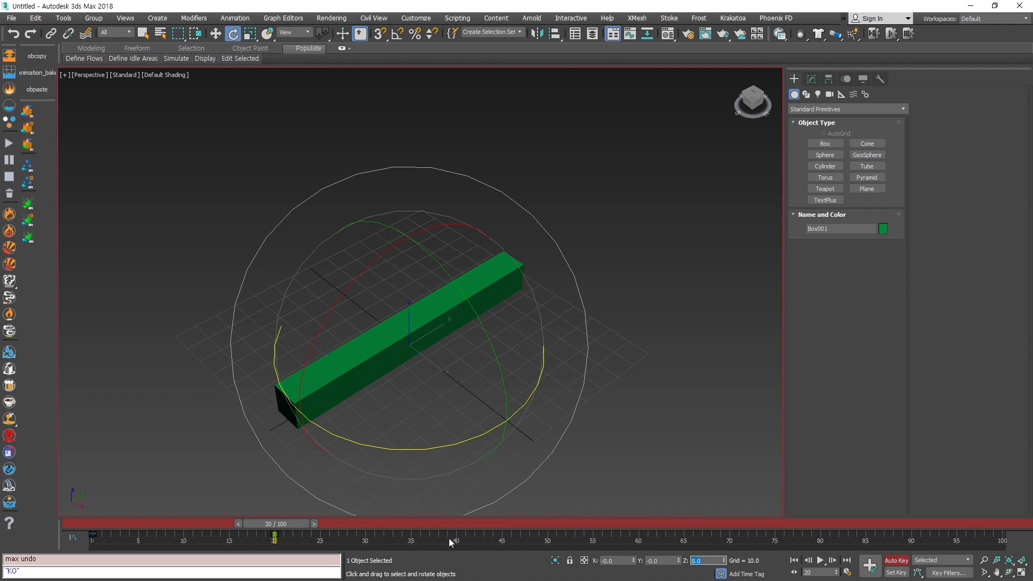
# Scrub back from frame 20 and return, try another small Z rotation of the box, and undo it.
pyautogui.moveTo(277, 523); pyautogui.dragTo(195, 509)
pyautogui.moveTo(269, 530); pyautogui.dragTo(287, 530)
pyautogui.press('e')
pyautogui.hotkey('ctrl', 'z')
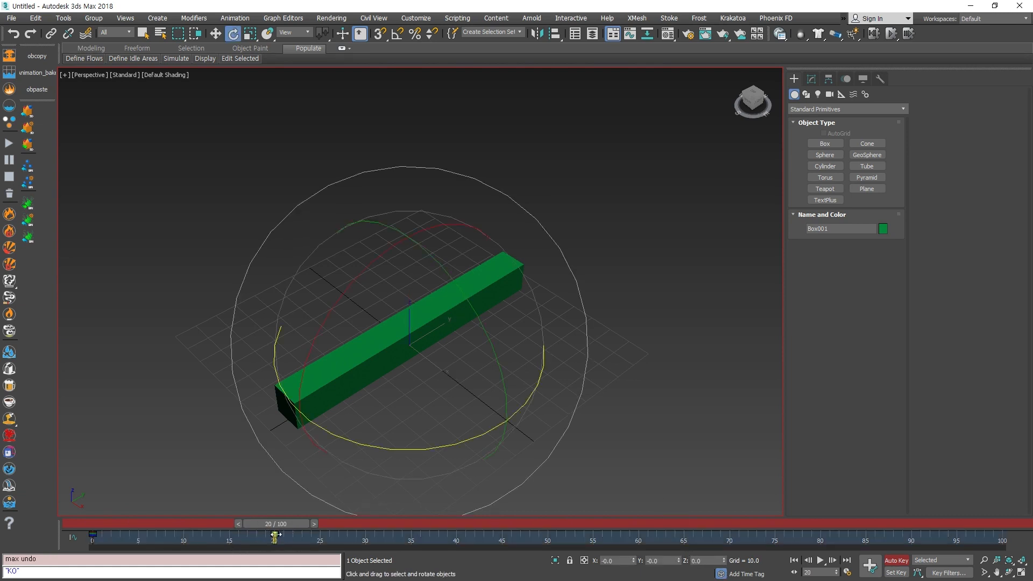
pyautogui.moveTo(364, 450)
pyautogui.mouseDown()
pyautogui.moveTo(510, 471)
pyautogui.moveTo(363, 450)
pyautogui.mouseUp()
pyautogui.hotkey('ctrl', 'z')
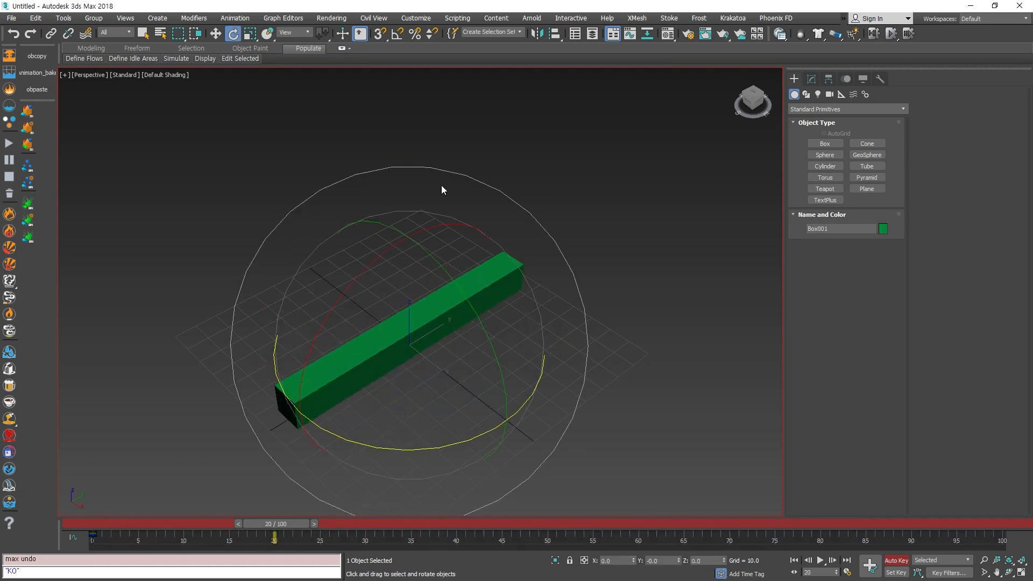
# Turn on Angle Snap and rotate the box 360 degrees around Z at frame 20.
pyautogui.click(398, 35)
pyautogui.moveTo(365, 445); pyautogui.dragTo(553, 473)
pyautogui.press('w')
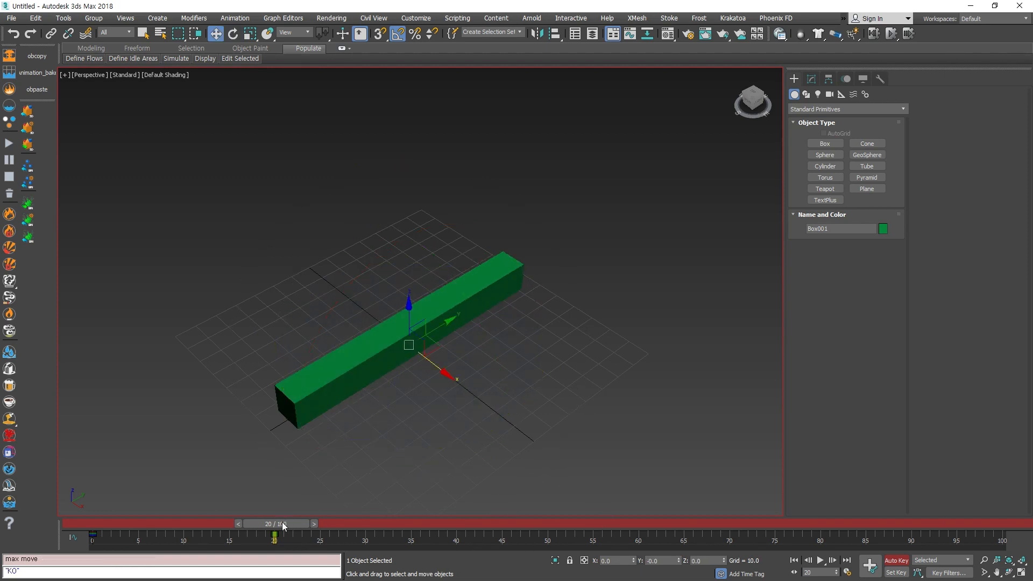
# Scrub through the box's rotation, go back to frame 0, and turn off Auto Key.
pyautogui.moveTo(282, 522); pyautogui.dragTo(319, 523)
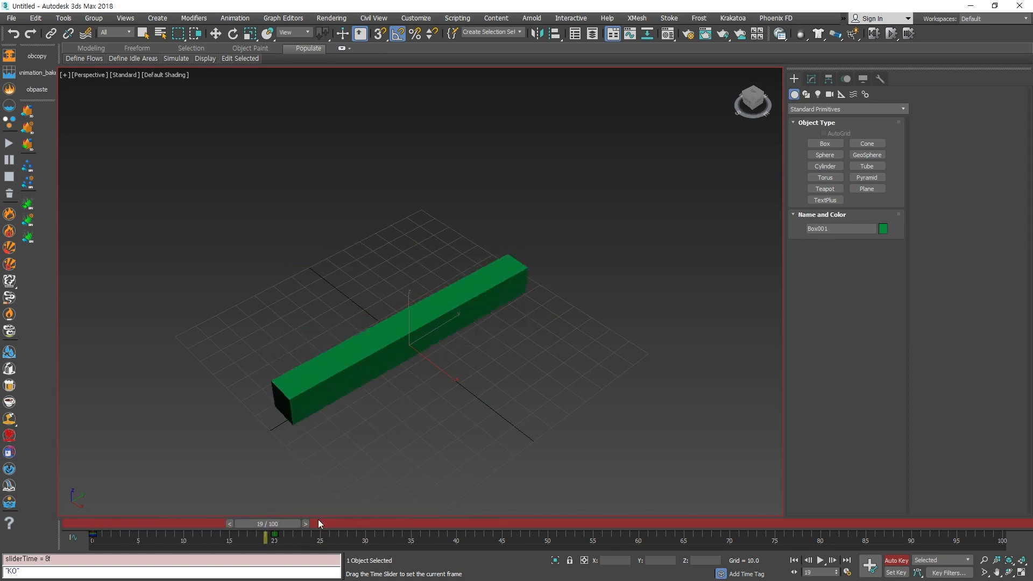
pyautogui.press('Home')
pyautogui.press('w')
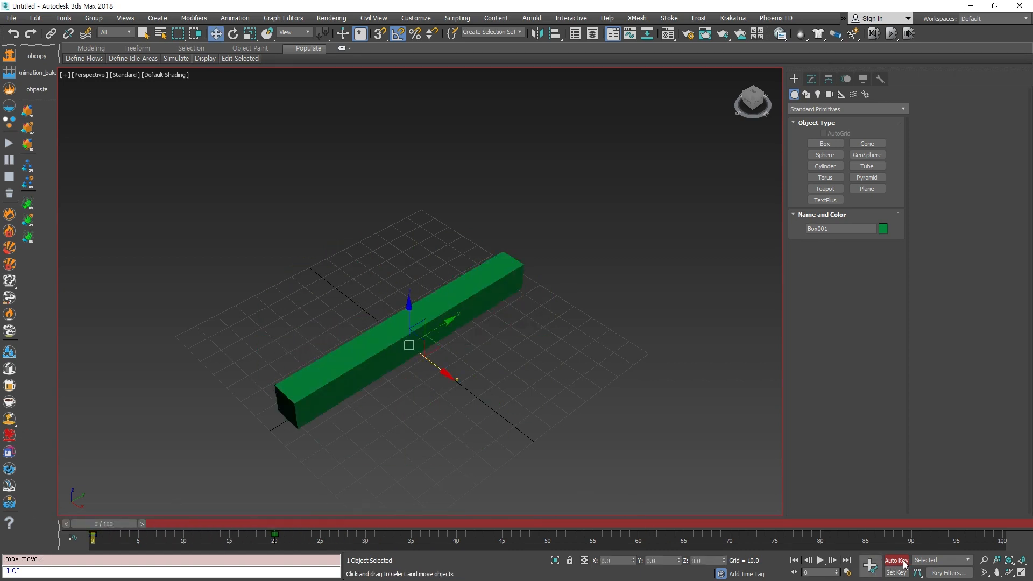
pyautogui.click(897, 560)
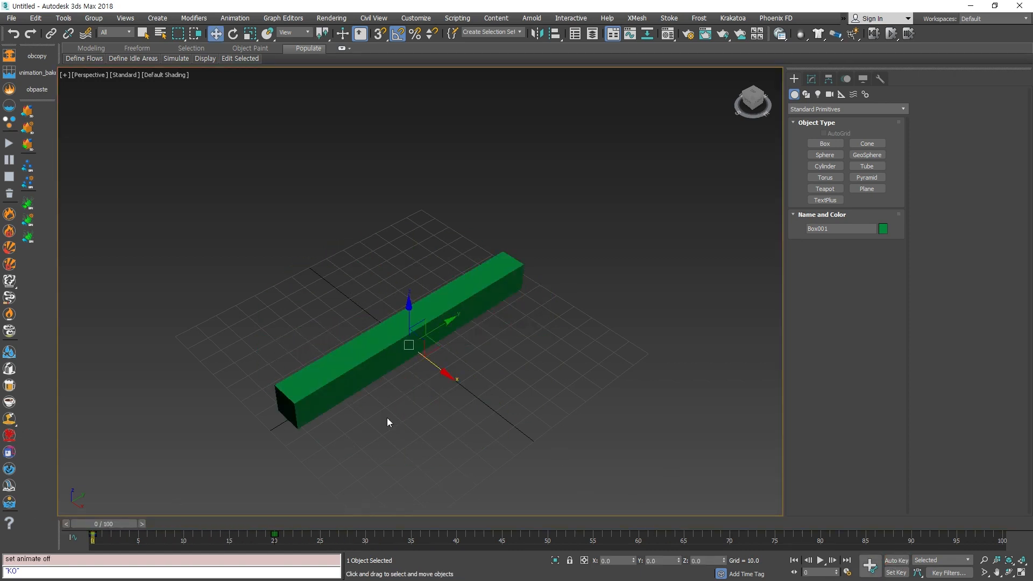
# Delete all X Rotation and Y Rotation keys of the box in the Curve Editor.
pyautogui.click(630, 35)
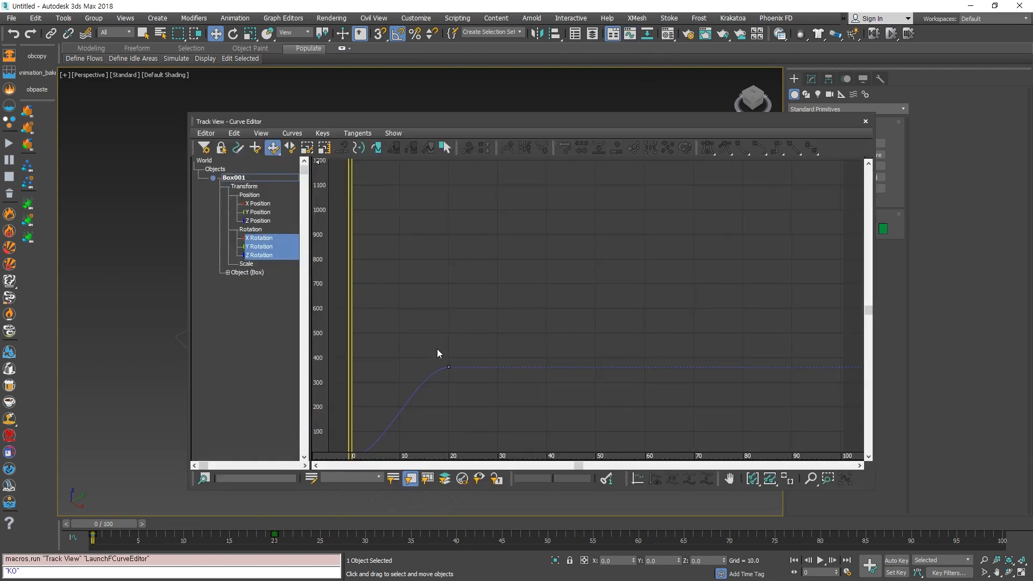
pyautogui.moveTo(514, 302); pyautogui.dragTo(601, 271, button='middle')
pyautogui.scroll(-3, 602, 270)
pyautogui.click(266, 247)
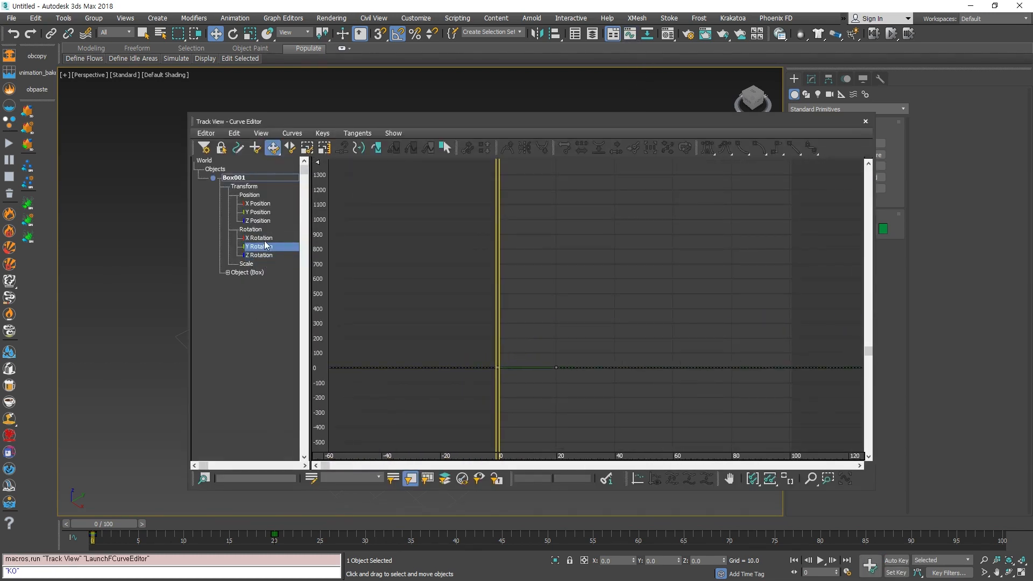
pyautogui.keyDown('ctrl'); pyautogui.click(264, 239); pyautogui.keyUp('ctrl')
pyautogui.moveTo(593, 379); pyautogui.dragTo(441, 357)
pyautogui.press('Delete')
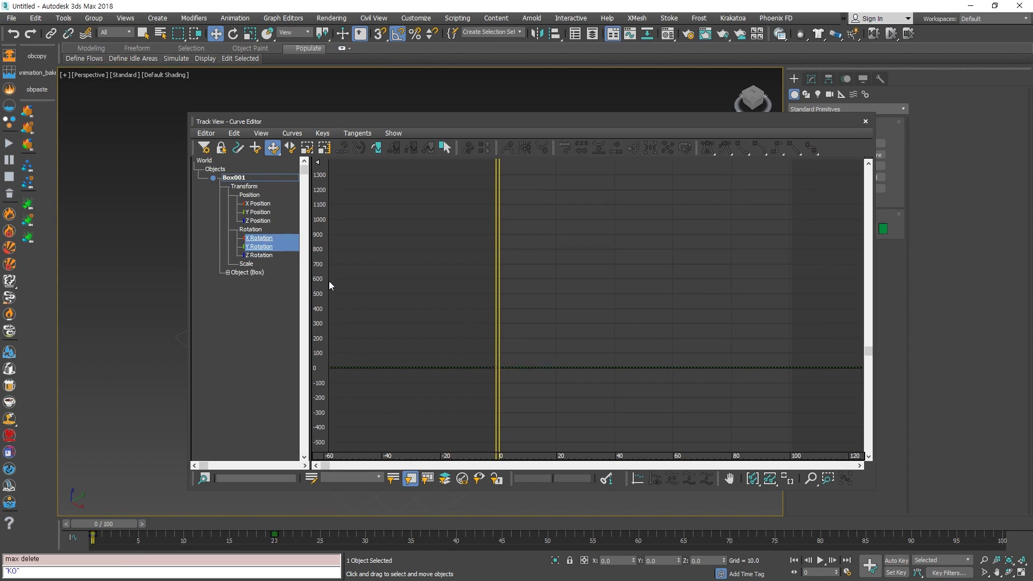
# Set both Z Rotation keys to linear tangents and move the Curve Editor clear of the viewport.
pyautogui.click(265, 255)
pyautogui.moveTo(528, 366); pyautogui.dragTo(560, 347, button='middle')
pyautogui.keyDown('ctrl'); pyautogui.keyDown('alt'); pyautogui.moveTo(558, 318); pyautogui.dragTo(745, 232, button='middle'); pyautogui.keyUp('alt'); pyautogui.keyUp('ctrl')
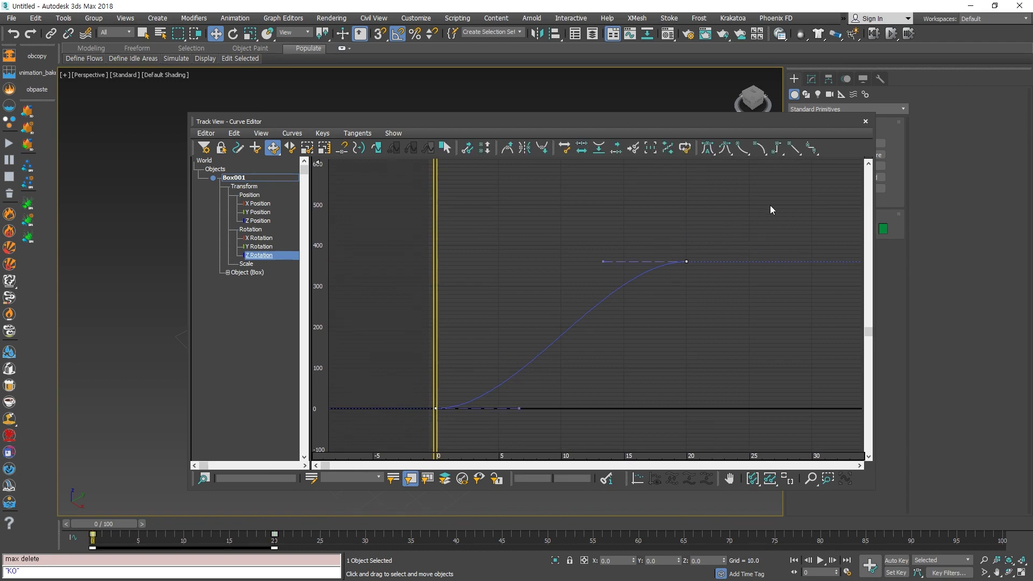
pyautogui.click(793, 148)
pyautogui.moveTo(612, 122); pyautogui.dragTo(764, 0)
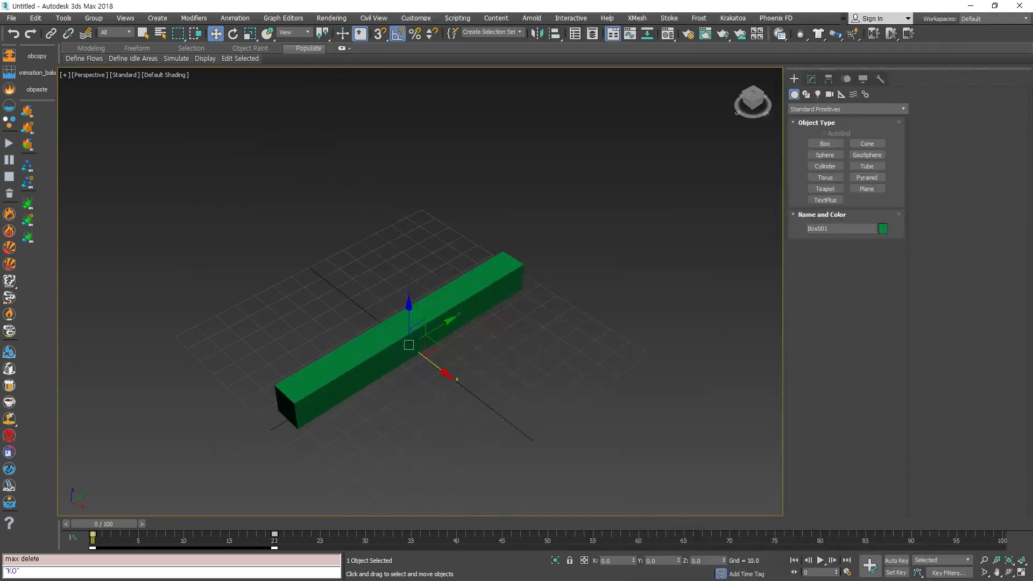
# Scrub the timeline near frame 0 to check the box's rotation with linear tangents.
pyautogui.moveTo(94, 534)
pyautogui.mouseDown()
pyautogui.moveTo(269, 534)
pyautogui.moveTo(96, 535)
pyautogui.moveTo(275, 547)
pyautogui.moveTo(86, 525)
pyautogui.mouseUp()
pyautogui.press('w')
pyautogui.moveTo(110, 525); pyautogui.dragTo(81, 536)
pyautogui.press('w')
# Try stretching the rotation by moving its end key to frame 100, and scrub through to frame 100.
pyautogui.moveTo(100, 524); pyautogui.dragTo(1002, 539)
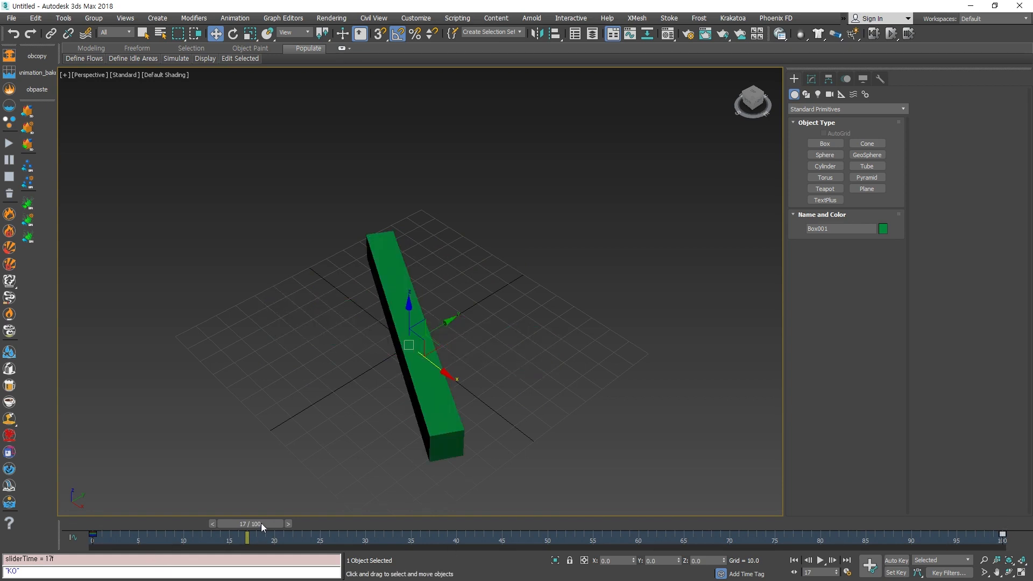
pyautogui.moveTo(261, 525); pyautogui.dragTo(1019, 540)
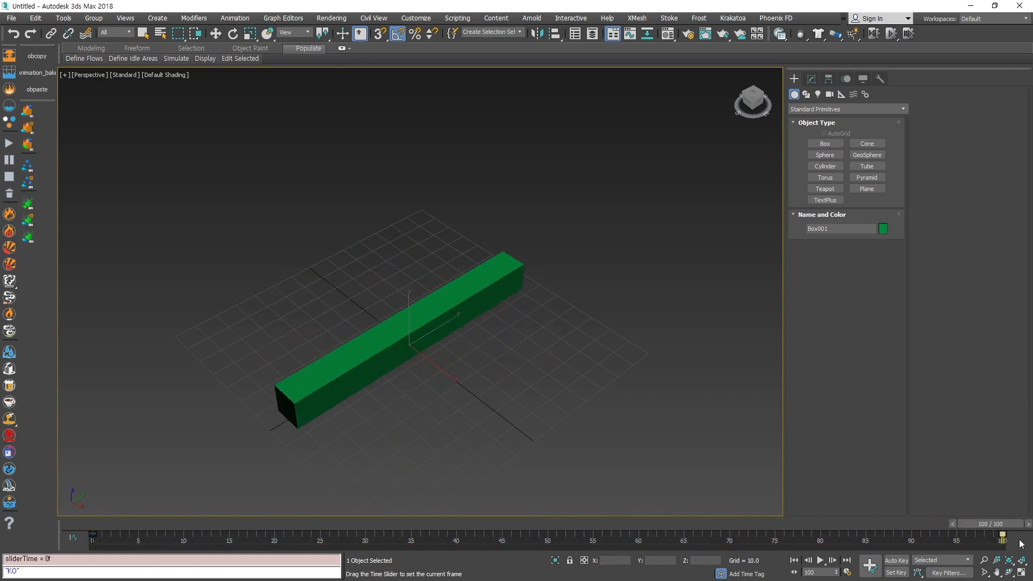
pyautogui.press('w')
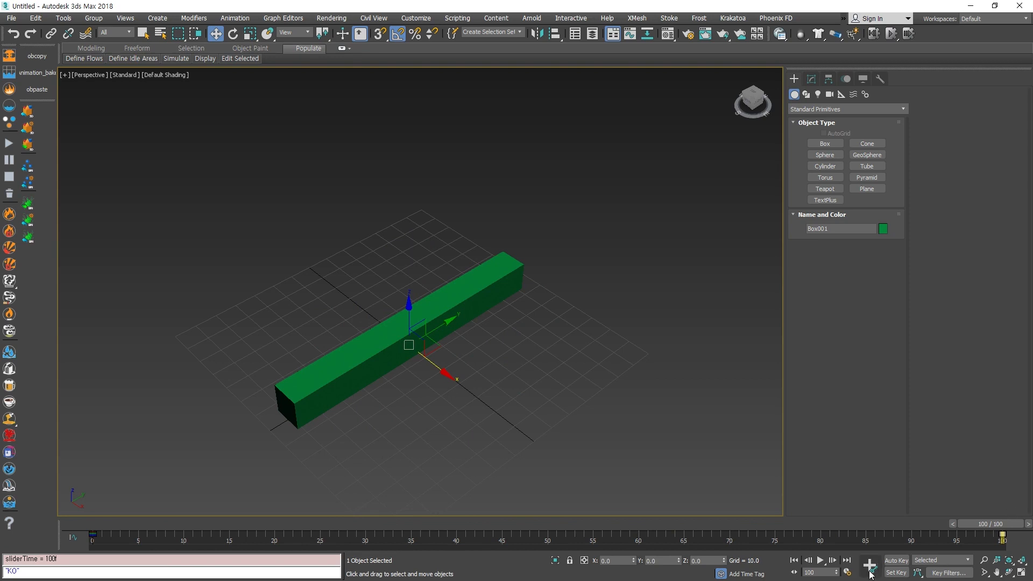
# Try rotating the box further around Z at frame 100 with Auto Key on, scrub the result, and undo the rotation.
pyautogui.click(897, 561)
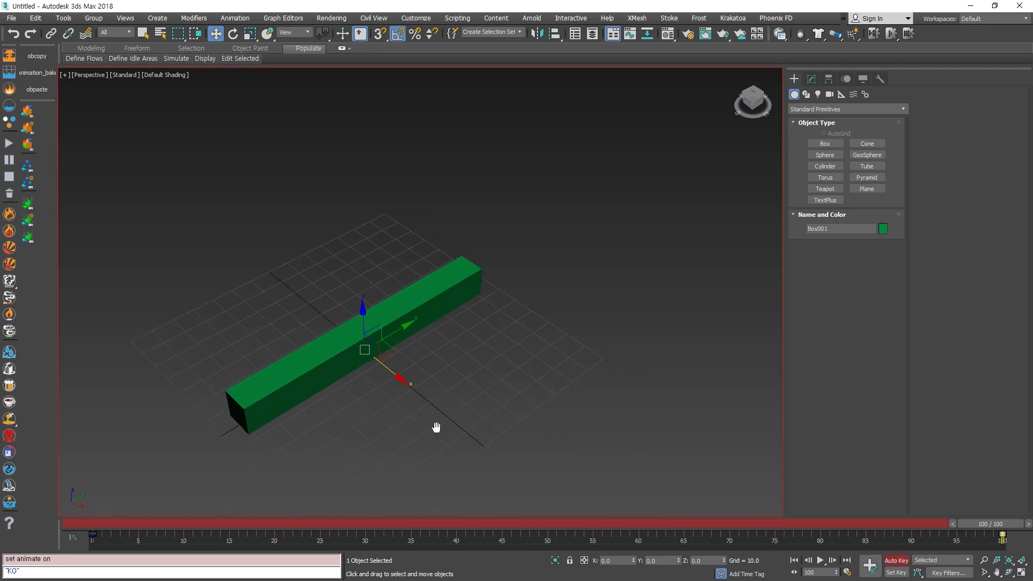
pyautogui.press('e')
pyautogui.moveTo(325, 448); pyautogui.dragTo(401, 462)
pyautogui.moveTo(983, 526); pyautogui.dragTo(939, 524)
pyautogui.moveTo(935, 559); pyautogui.dragTo(44, 458)
pyautogui.hotkey('ctrl', 'z')
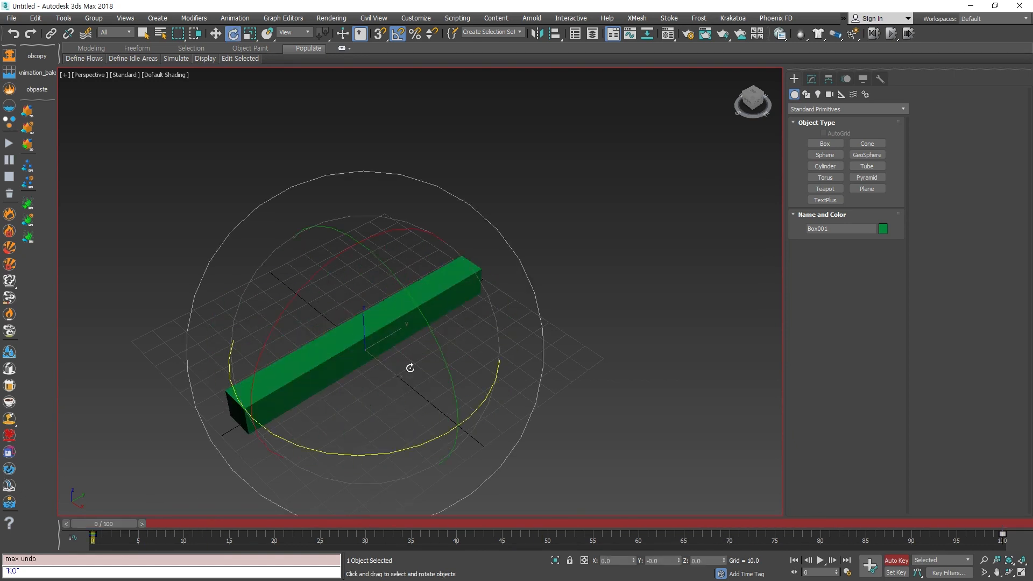
# Restore the end key to frame 20, turn off Auto Key, and leave the time at frame 0.
pyautogui.press('w')
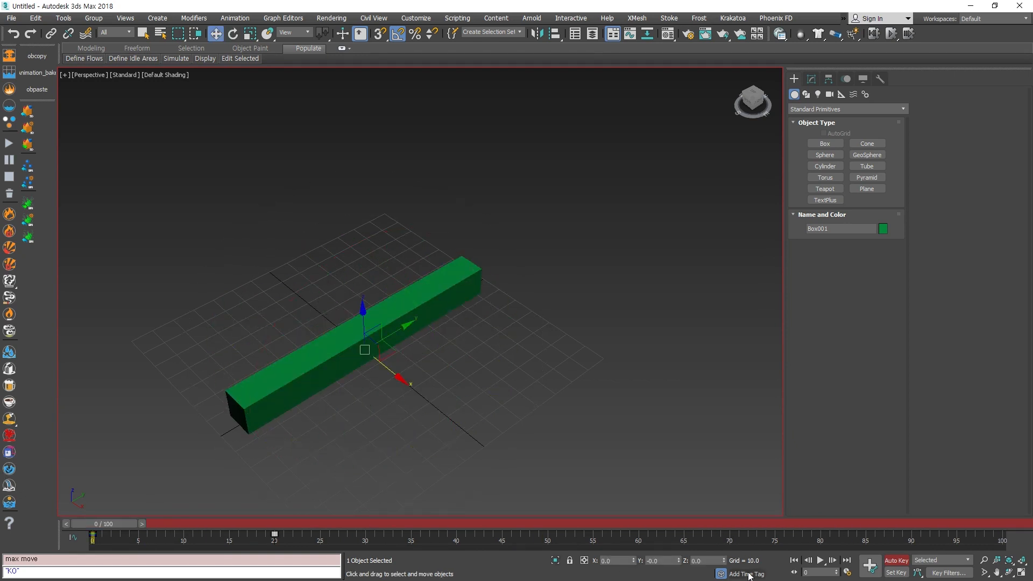
pyautogui.press('n')
pyautogui.moveTo(92, 530)
pyautogui.mouseDown()
pyautogui.moveTo(272, 540)
pyautogui.moveTo(27, 541)
pyautogui.moveTo(276, 544)
pyautogui.moveTo(81, 542)
pyautogui.mouseUp()
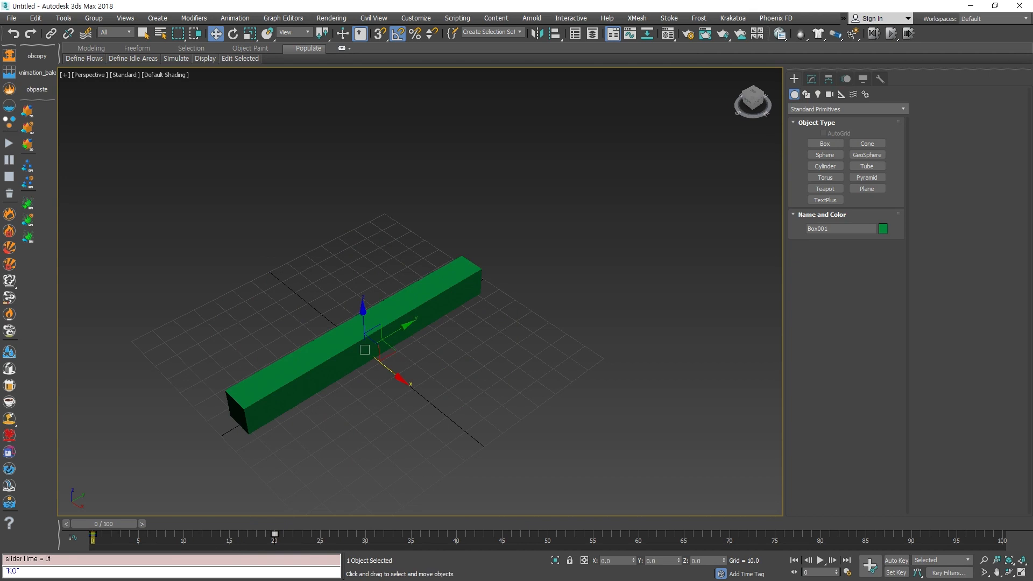
# Bring the Curve Editor back over the viewport and select both keys of the Z Rotation curve.
pyautogui.moveTo(1032, 92); pyautogui.dragTo(350, 118)
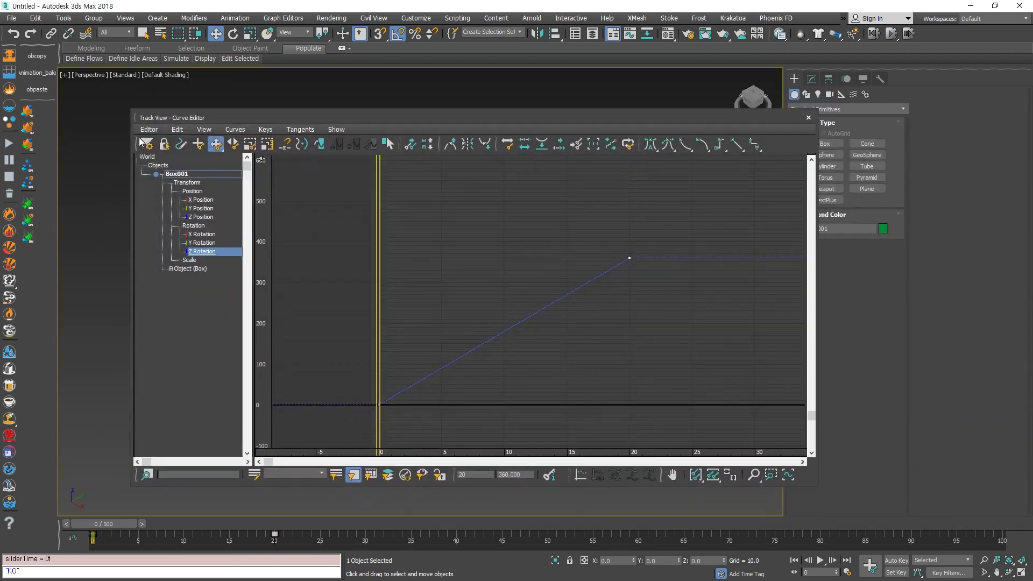
pyautogui.moveTo(462, 287); pyautogui.dragTo(520, 284, button='middle')
pyautogui.scroll(-3, 550, 284)
pyautogui.keyDown('ctrl'); pyautogui.moveTo(548, 340); pyautogui.dragTo(484, 367); pyautogui.keyUp('ctrl')
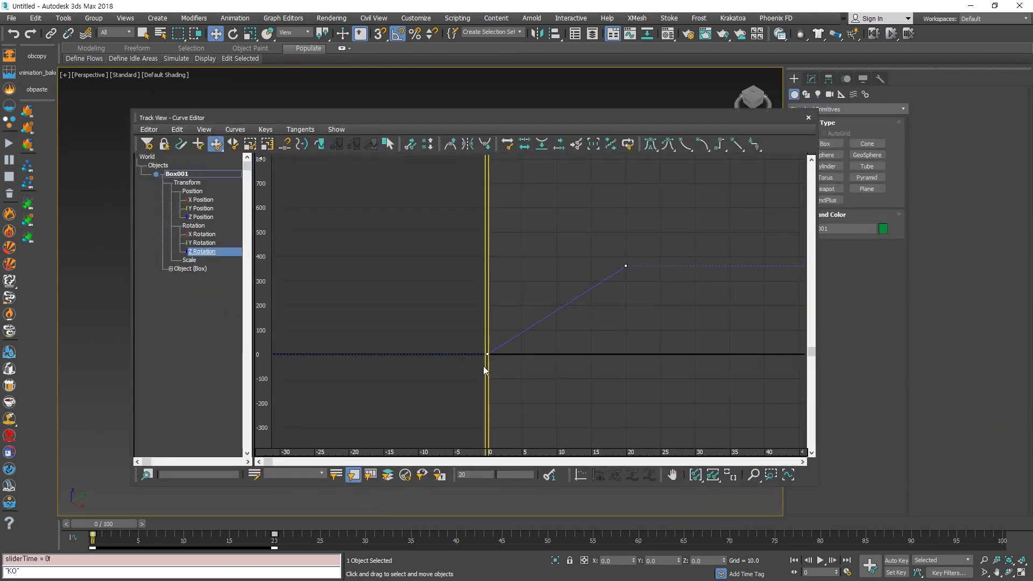
pyautogui.click(519, 280)
pyautogui.click(208, 134)
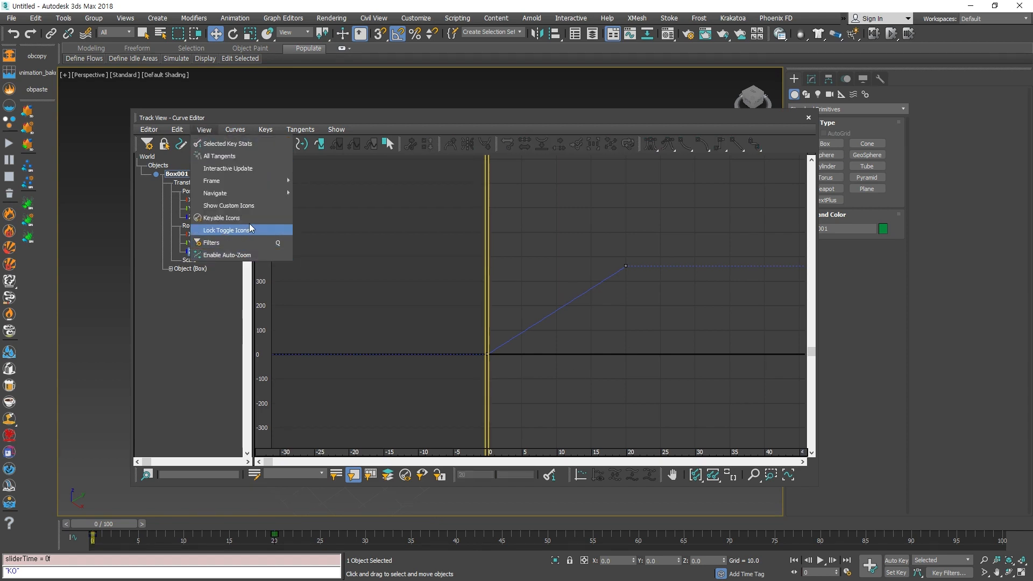
pyautogui.moveTo(240, 131)
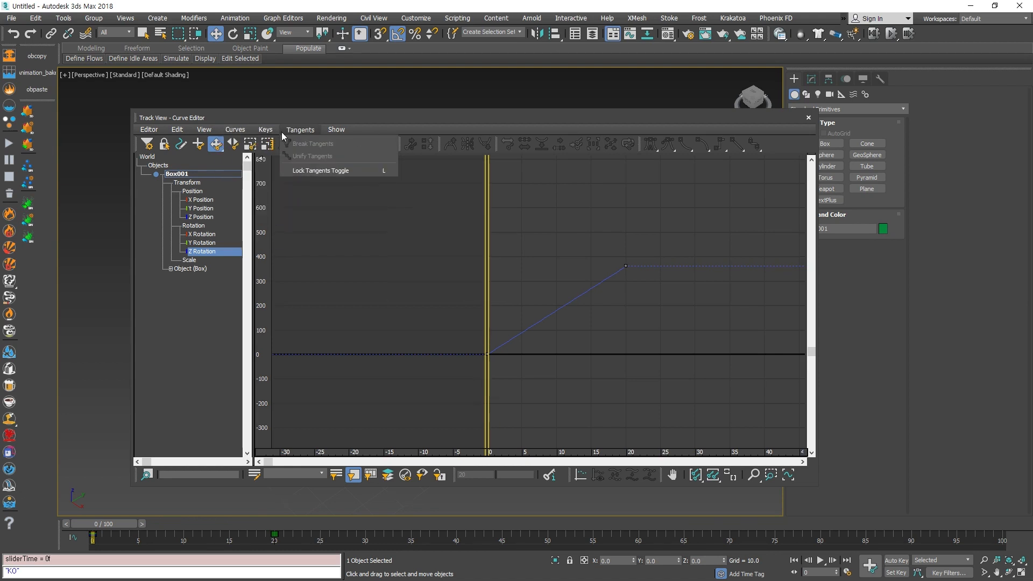
pyautogui.moveTo(177, 130)
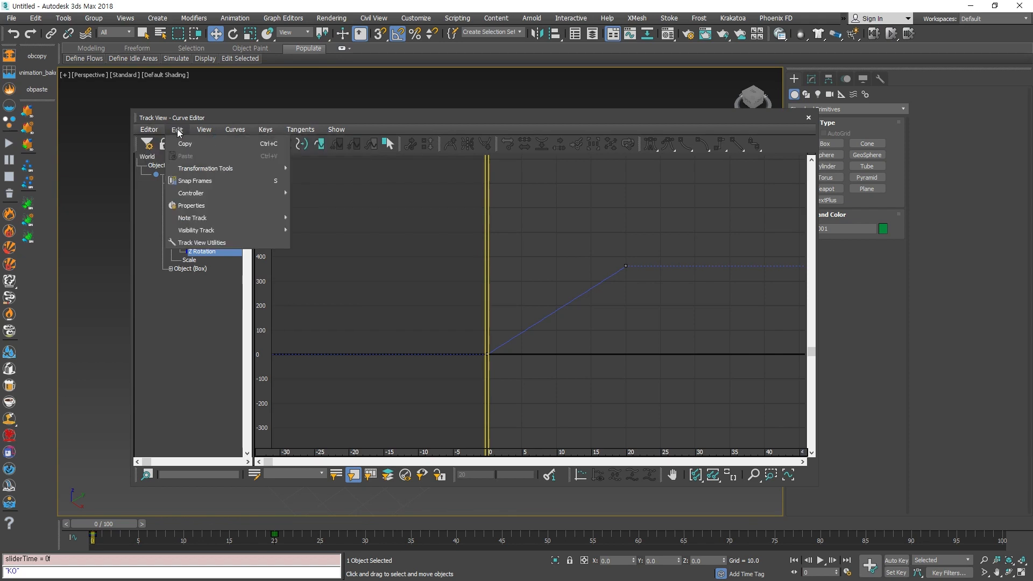
pyautogui.click(505, 338)
pyautogui.click(203, 130)
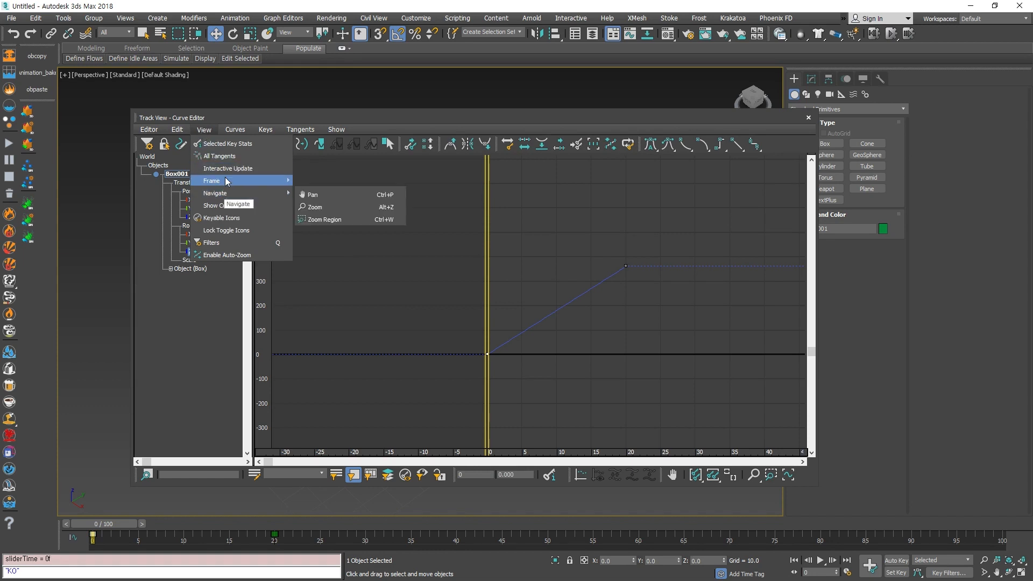
pyautogui.moveTo(239, 129)
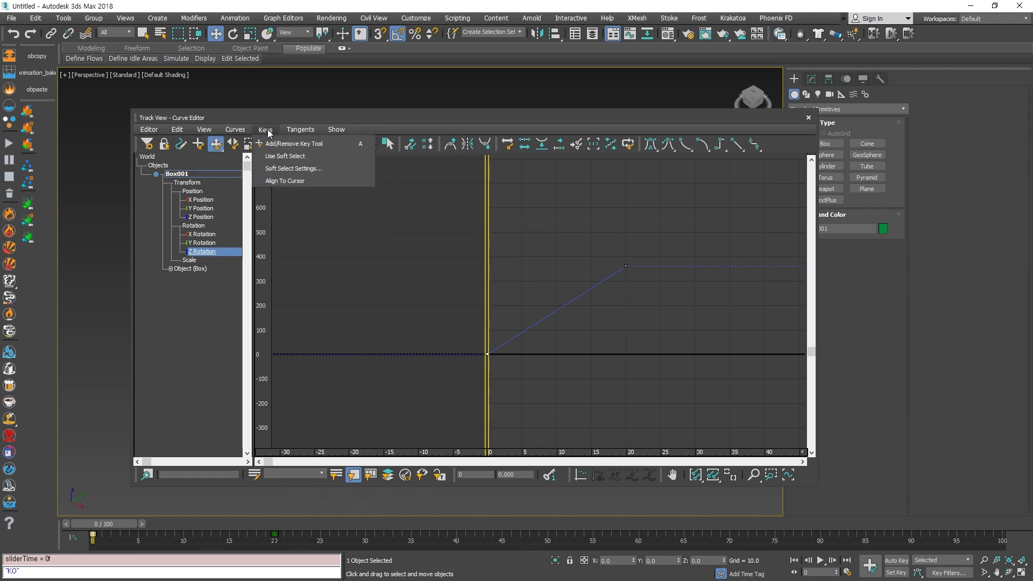
pyautogui.moveTo(295, 135)
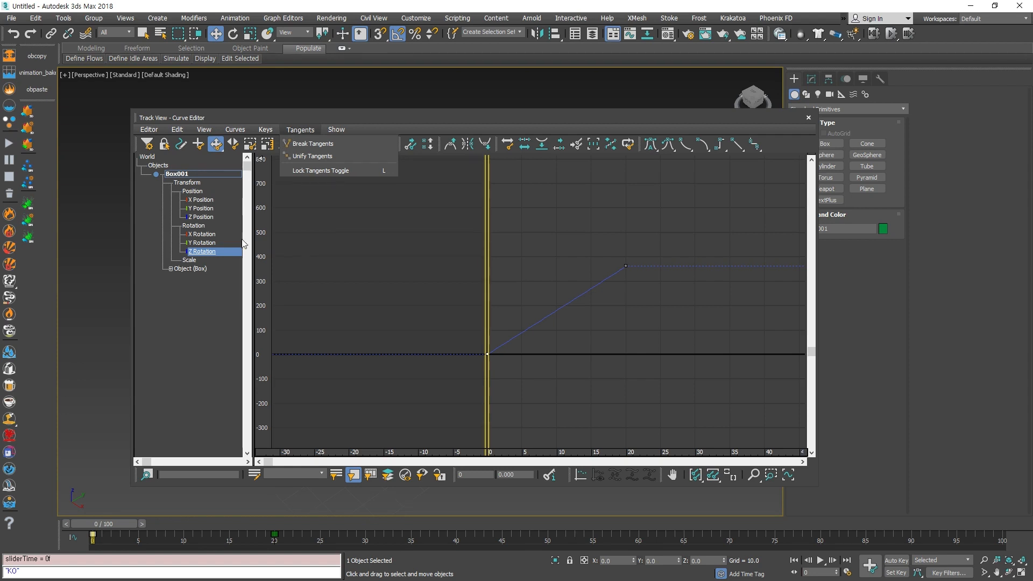
pyautogui.click(384, 309)
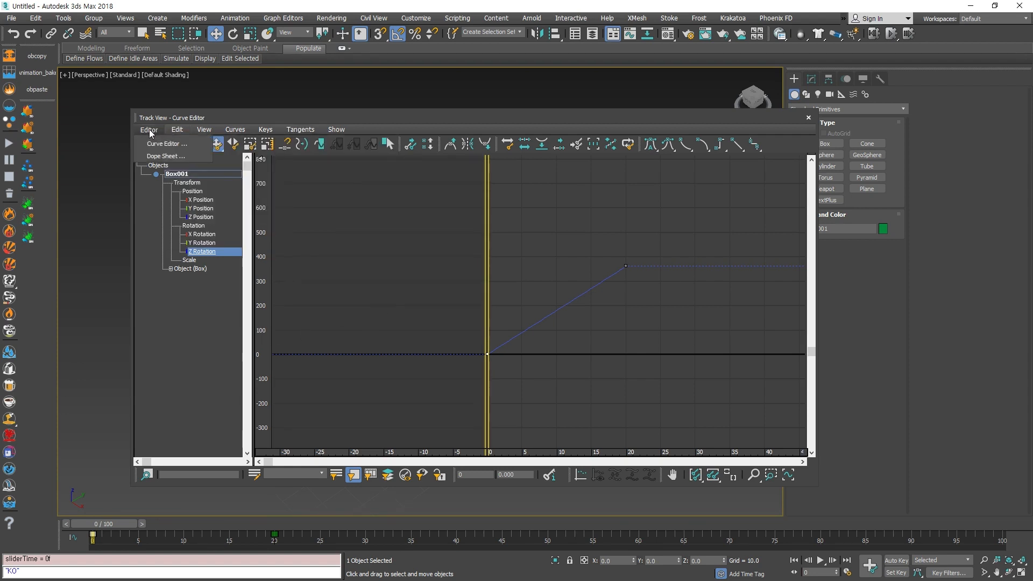
# Set the Z Rotation curve's out-of-range type to Relative Repeat in both directions.
pyautogui.click(177, 131)
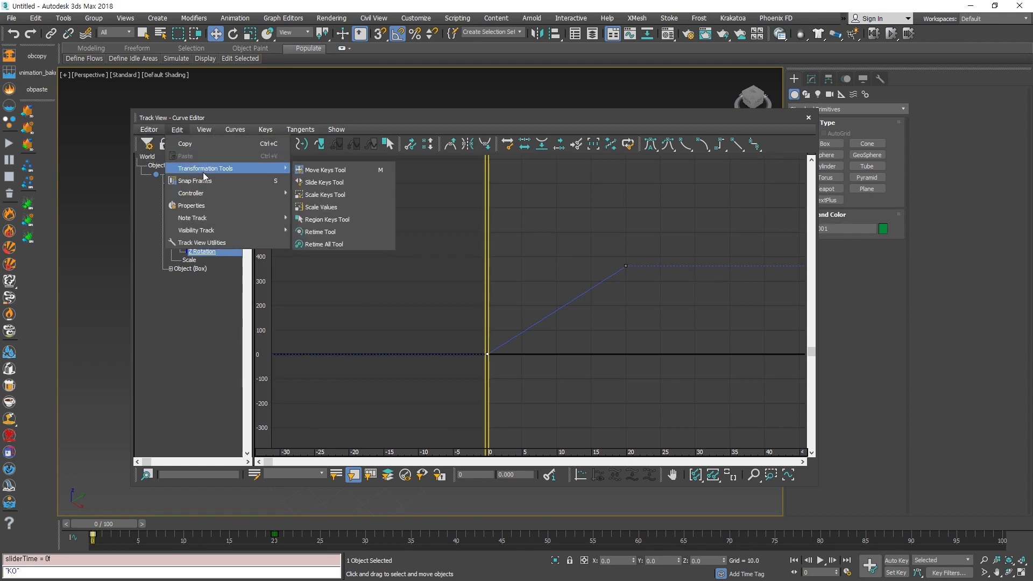
pyautogui.moveTo(203, 193)
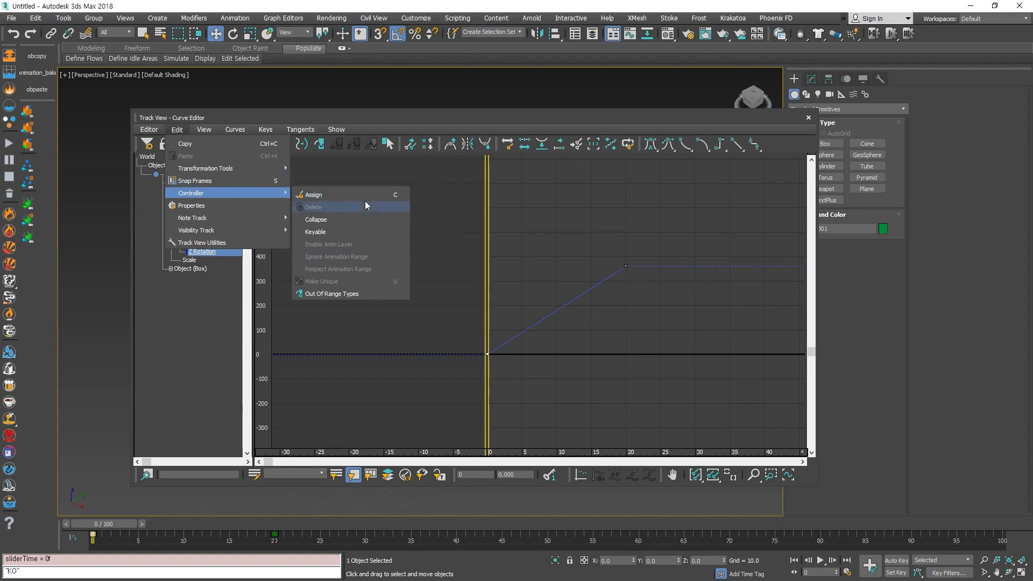
pyautogui.click(339, 296)
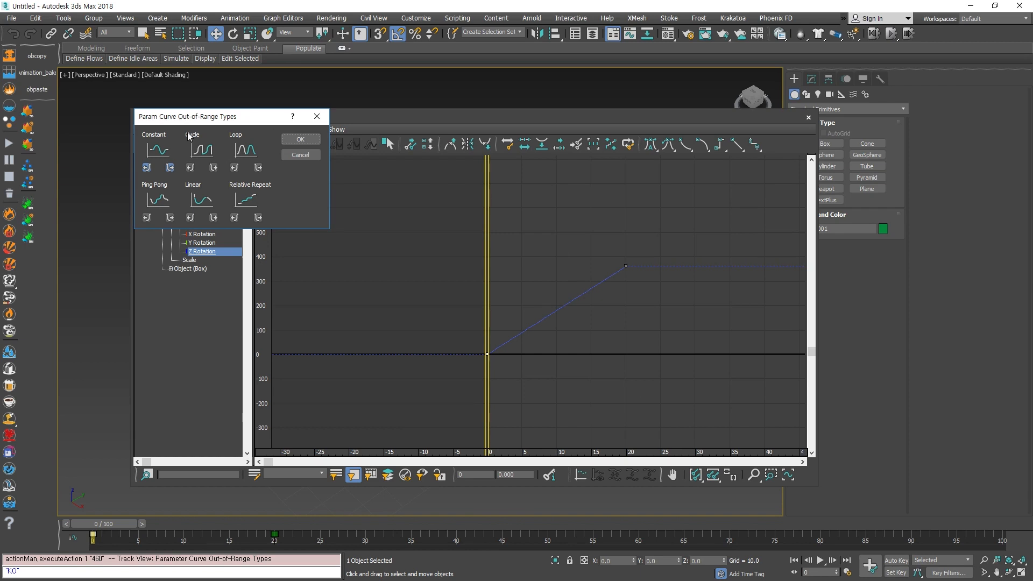
pyautogui.moveTo(230, 118); pyautogui.dragTo(234, 220)
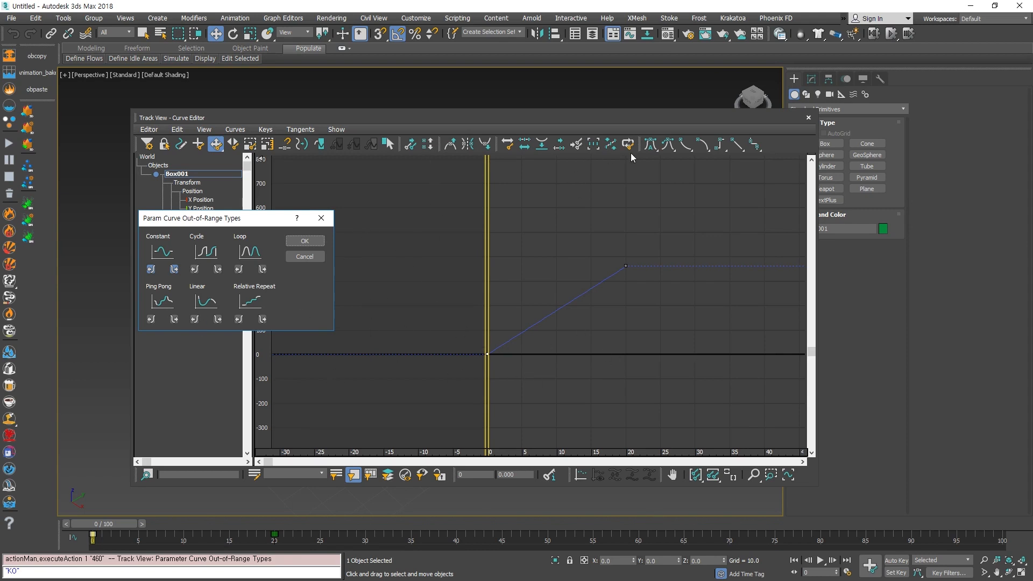
pyautogui.click(204, 305)
pyautogui.click(306, 245)
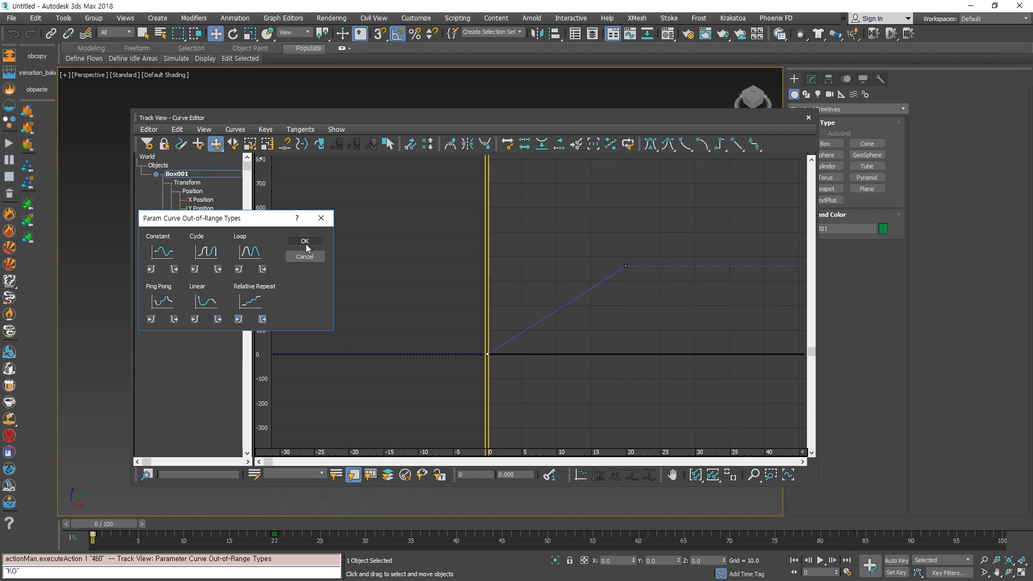
# Examine how the Z Rotation curve extends before and after its two keys across the frame range.
pyautogui.moveTo(585, 320); pyautogui.dragTo(544, 306, button='middle')
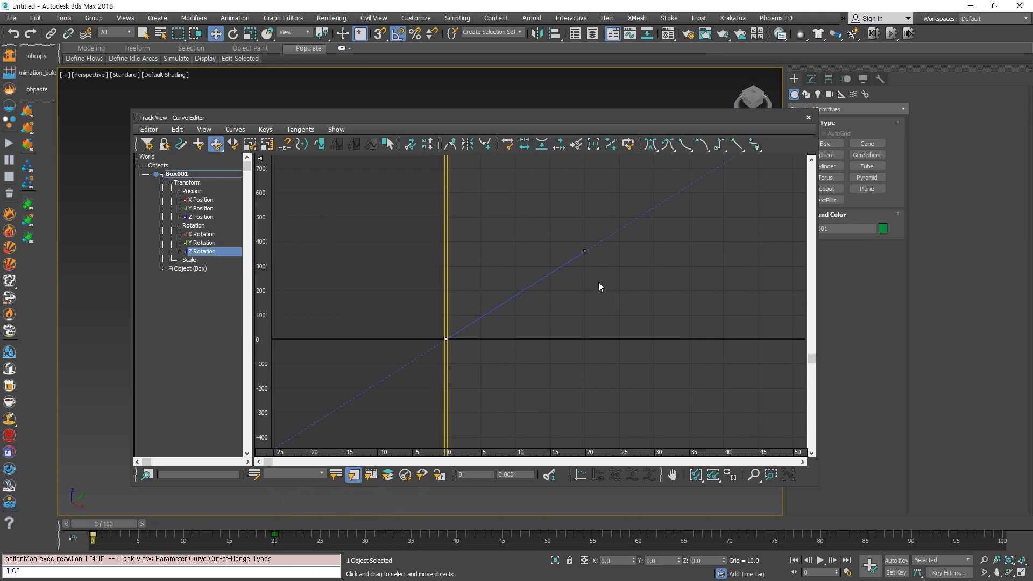
pyautogui.keyDown('ctrl'); pyautogui.keyDown('alt'); pyautogui.moveTo(598, 282); pyautogui.dragTo(577, 372, button='middle'); pyautogui.keyUp('alt'); pyautogui.keyUp('ctrl')
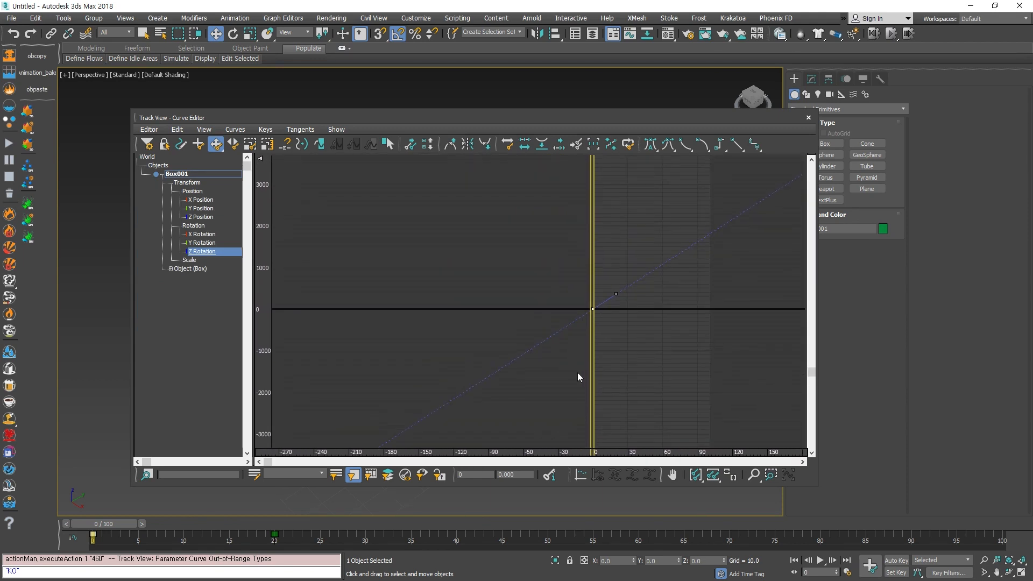
pyautogui.moveTo(688, 264); pyautogui.dragTo(485, 347, button='middle')
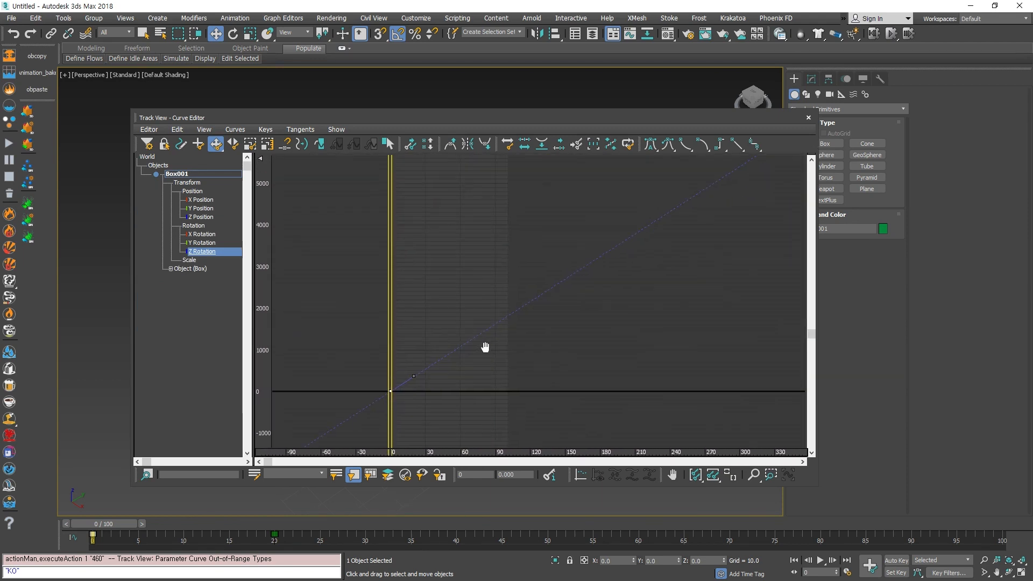
pyautogui.moveTo(427, 361); pyautogui.dragTo(470, 316, button='middle')
pyautogui.keyDown('ctrl'); pyautogui.keyDown('alt'); pyautogui.moveTo(410, 341); pyautogui.dragTo(572, 182, button='middle'); pyautogui.keyUp('alt'); pyautogui.keyUp('ctrl')
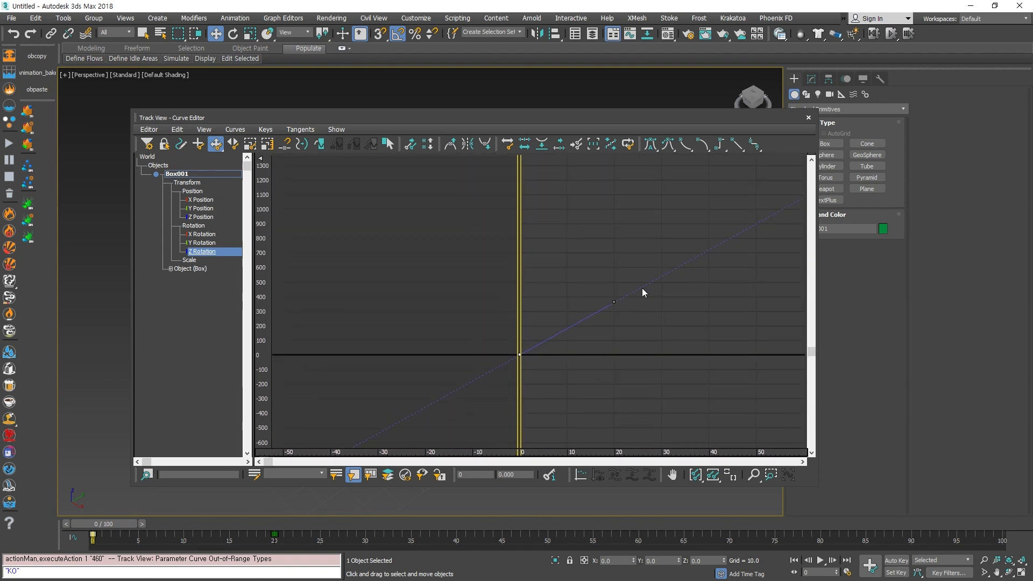
pyautogui.moveTo(642, 289); pyautogui.dragTo(412, 409)
pyautogui.moveTo(624, 314); pyautogui.dragTo(345, 386, button='middle')
pyautogui.keyDown('ctrl'); pyautogui.keyDown('alt'); pyautogui.moveTo(565, 339); pyautogui.dragTo(510, 370, button='middle'); pyautogui.keyUp('alt'); pyautogui.keyUp('ctrl')
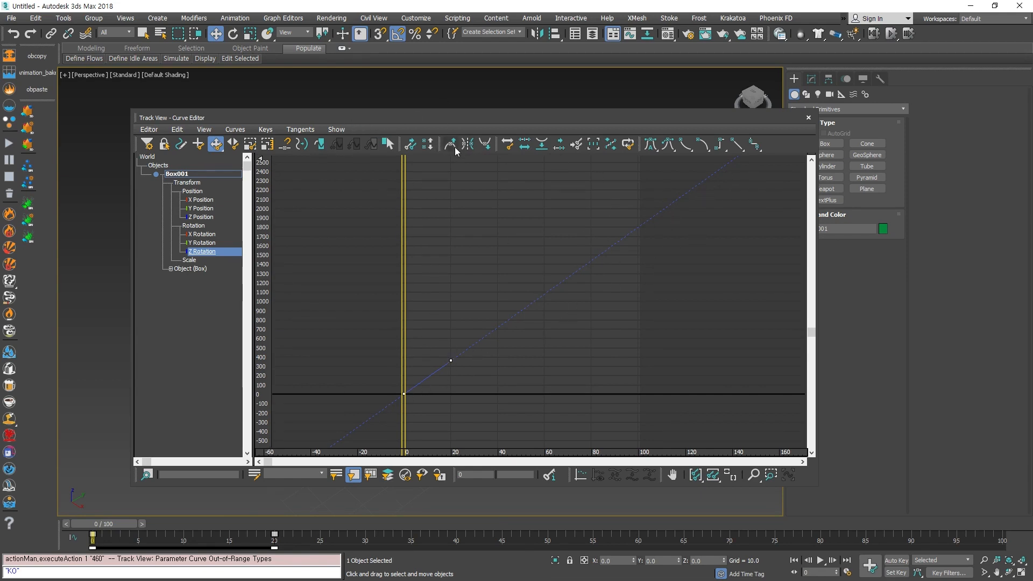
# Move the Curve Editor off the viewport and scrub the time slider to review the repeating rotation, finishing at frame 0.
pyautogui.moveTo(399, 119); pyautogui.dragTo(1032, 279)
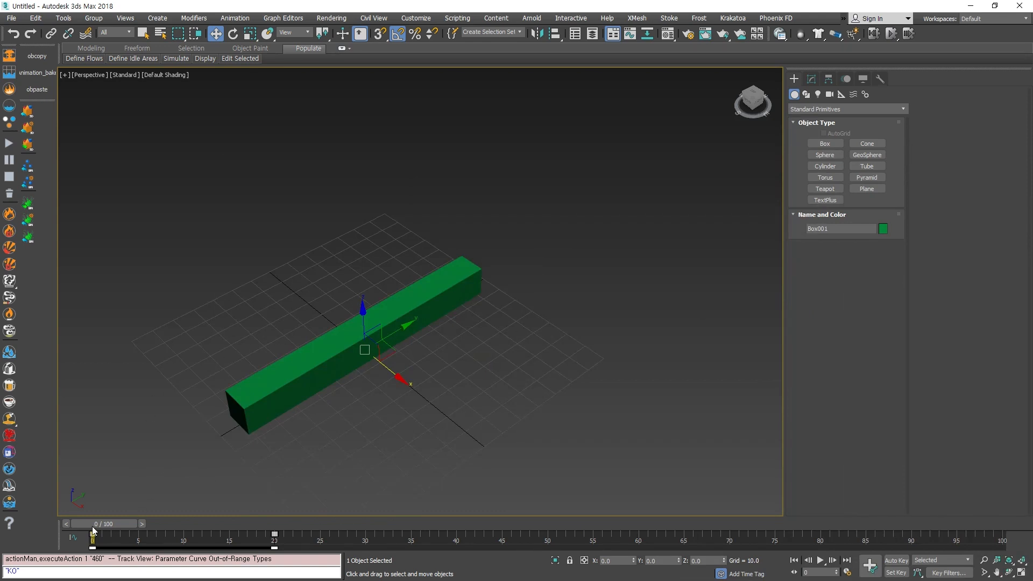
pyautogui.click(92, 528)
pyautogui.click(138, 538)
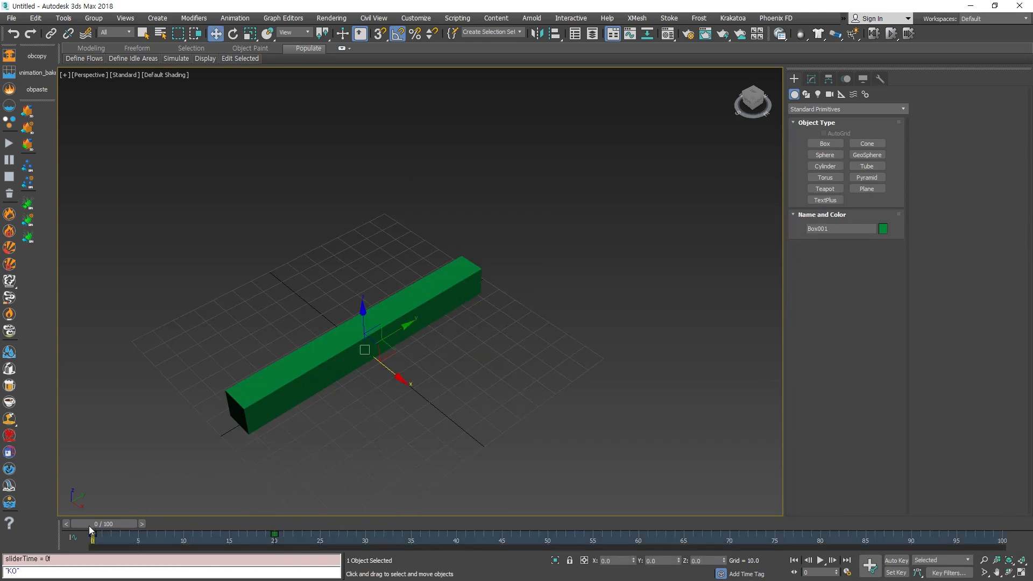
pyautogui.moveTo(89, 525); pyautogui.dragTo(1, 536)
pyautogui.press('w')
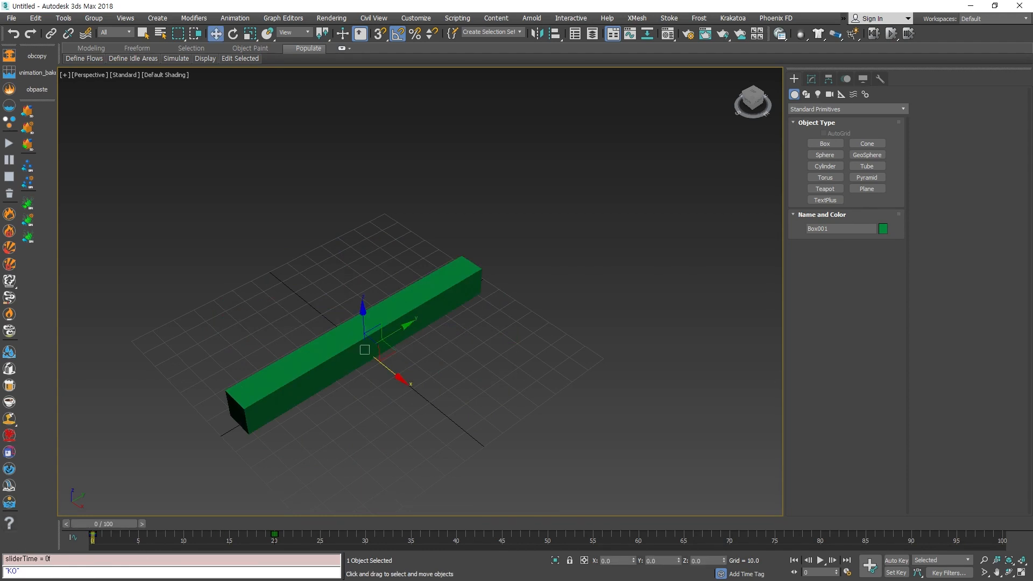
# Bring the Curve Editor back over the viewport and set the Z Rotation curve's out-of-range type to Cycle in both directions.
pyautogui.moveTo(1032, 80); pyautogui.dragTo(365, 127)
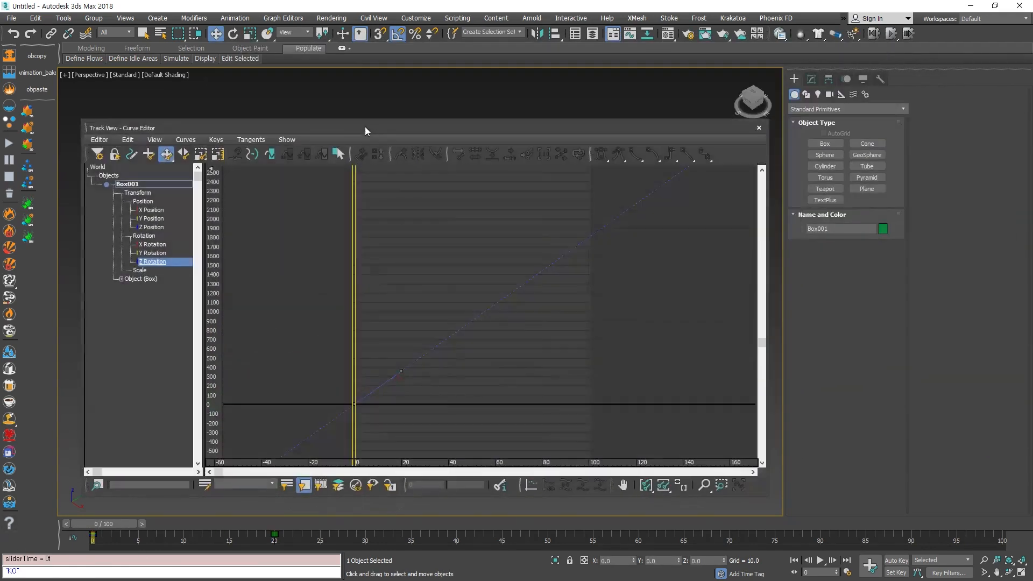
pyautogui.click(128, 140)
pyautogui.moveTo(172, 204)
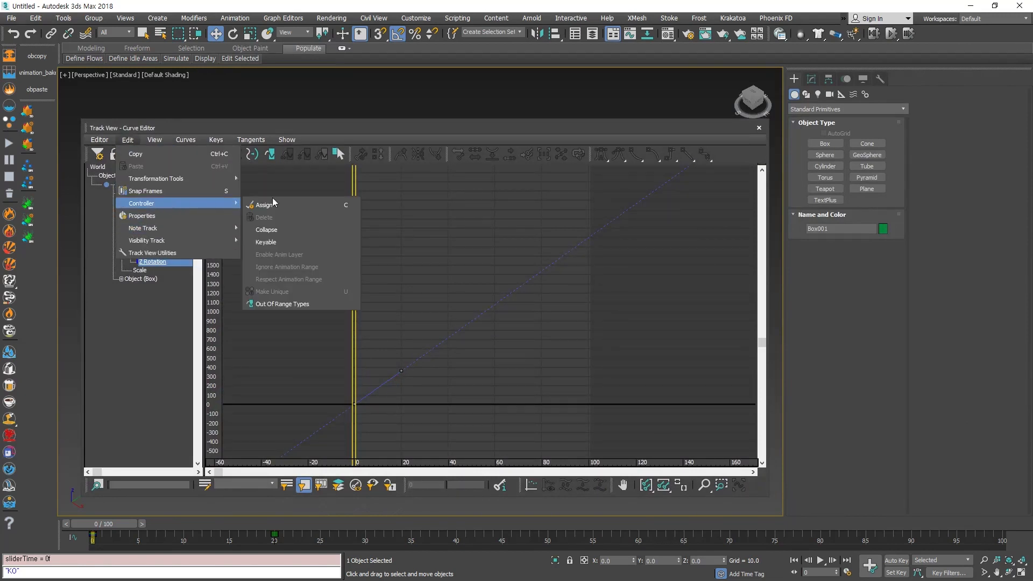
pyautogui.click(274, 305)
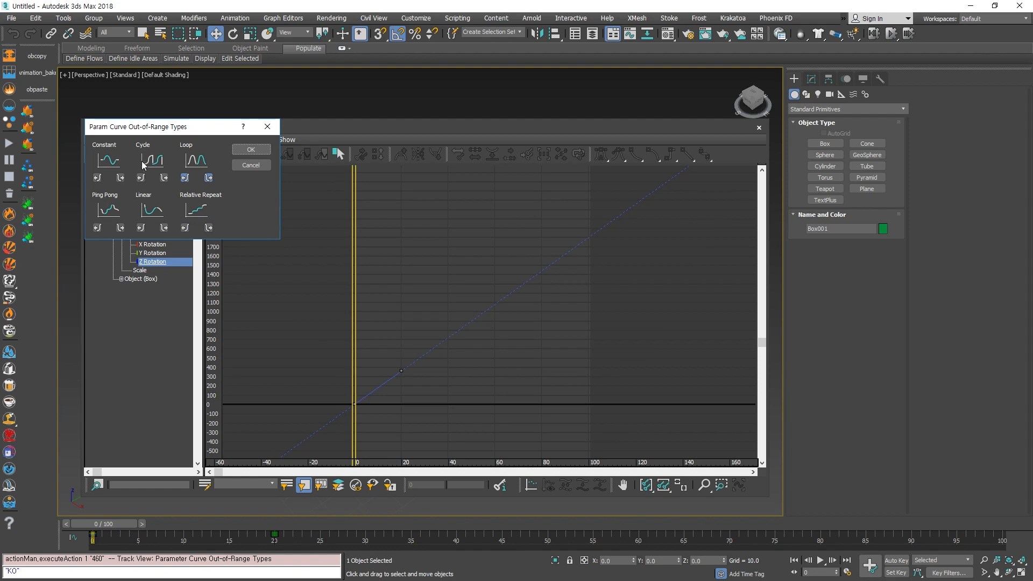
pyautogui.click(112, 209)
pyautogui.click(186, 217)
pyautogui.click(108, 157)
pyautogui.click(144, 158)
pyautogui.click(251, 150)
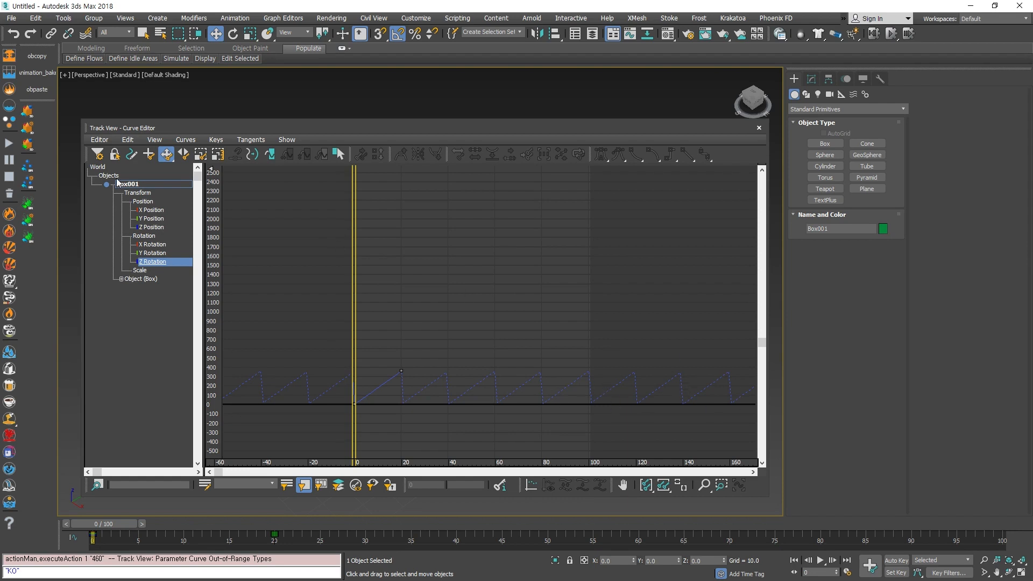
# Change the Z Rotation curve's out-of-range type to Loop.
pyautogui.click(185, 140)
pyautogui.moveTo(128, 140)
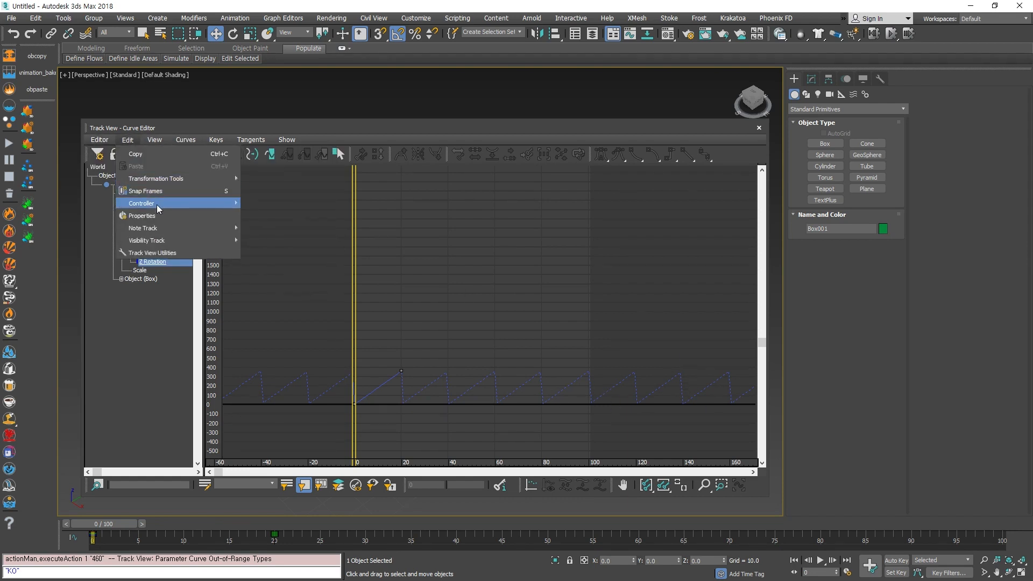
pyautogui.moveTo(156, 205)
pyautogui.click(292, 305)
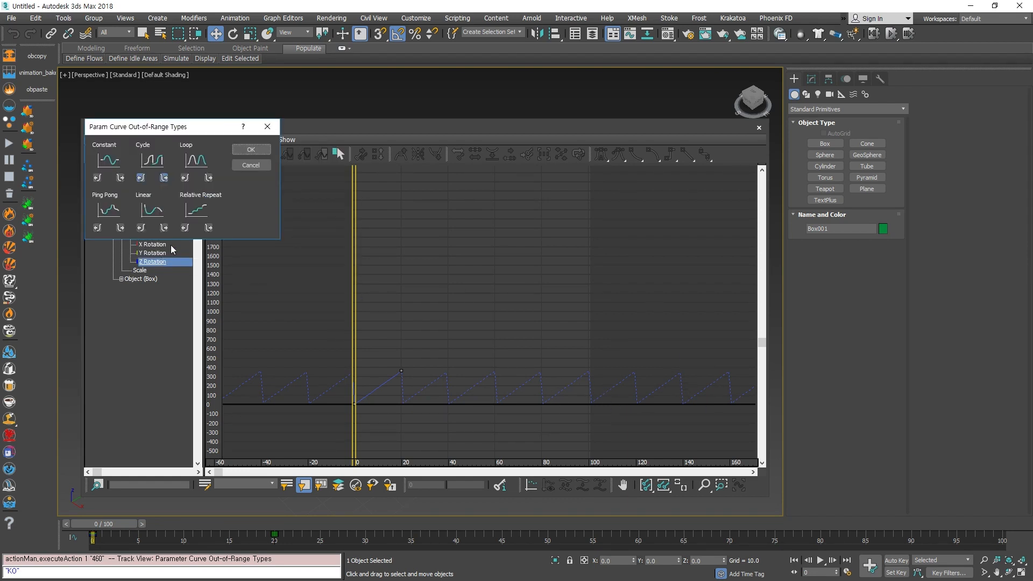
pyautogui.click(196, 159)
pyautogui.click(250, 151)
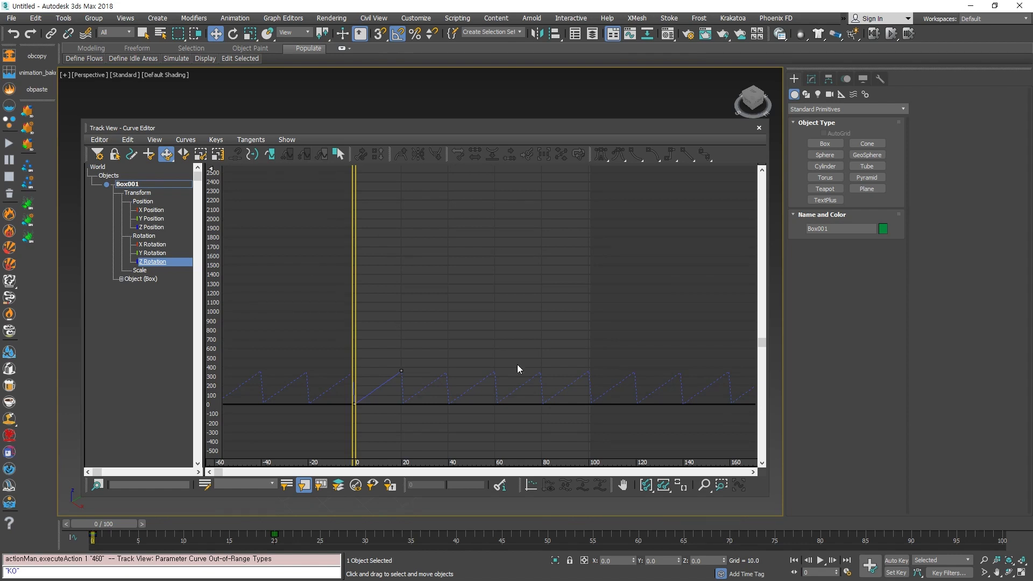
# Change the Z Rotation curve's out-of-range type to Ping Pong in both directions.
pyautogui.click(155, 140)
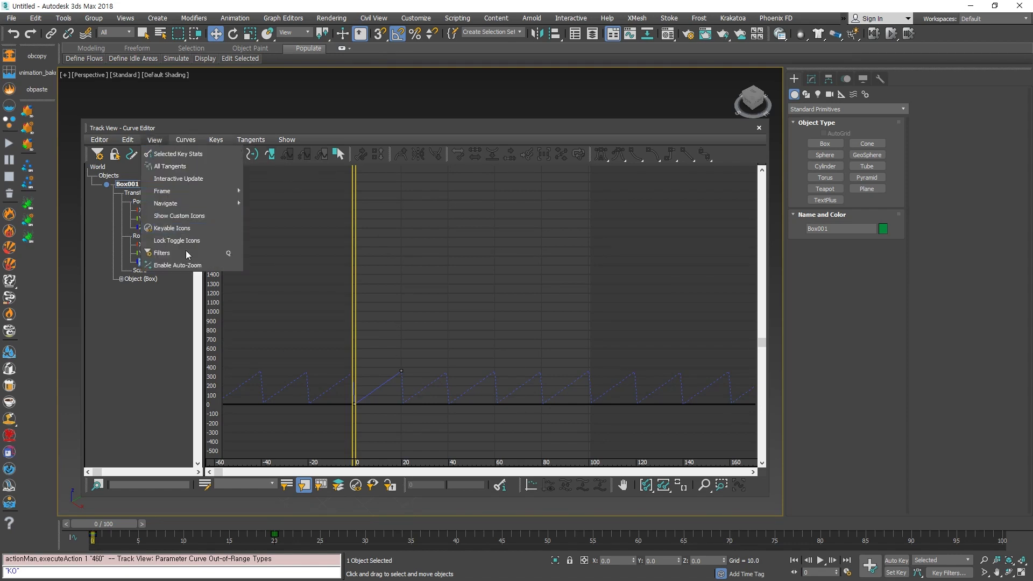
pyautogui.moveTo(134, 141)
pyautogui.moveTo(156, 203)
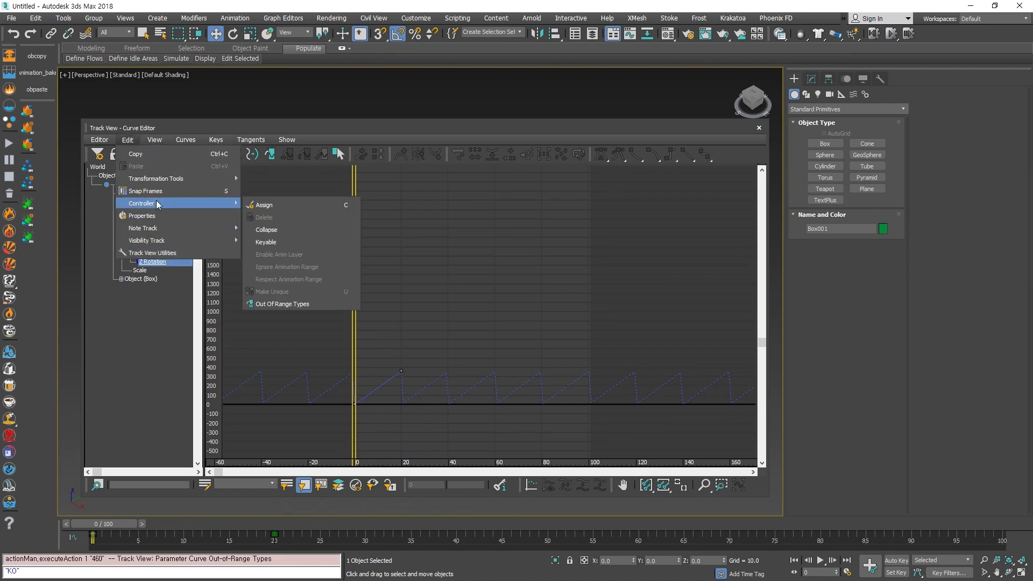
pyautogui.click(281, 305)
pyautogui.click(109, 210)
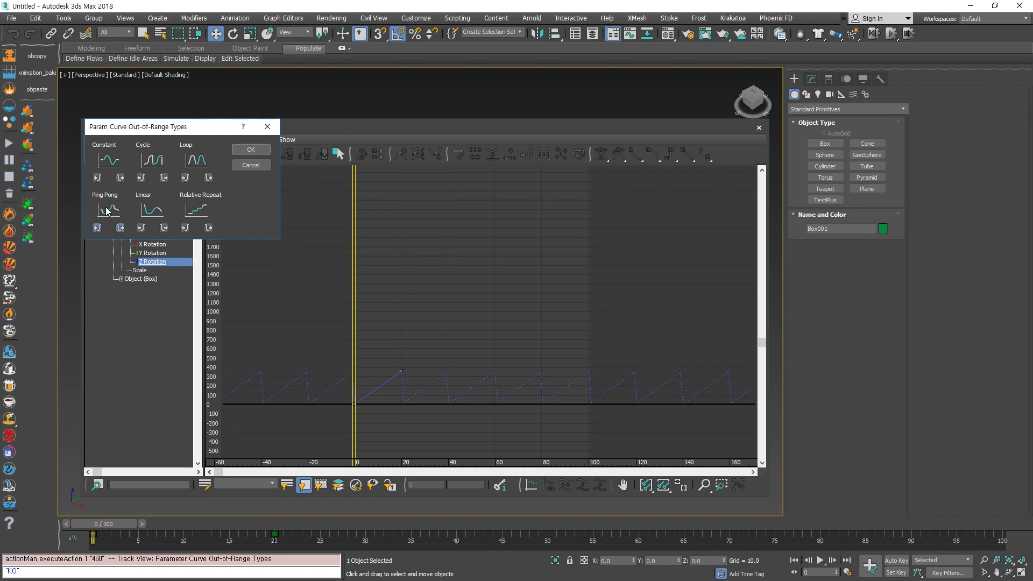
pyautogui.click(251, 150)
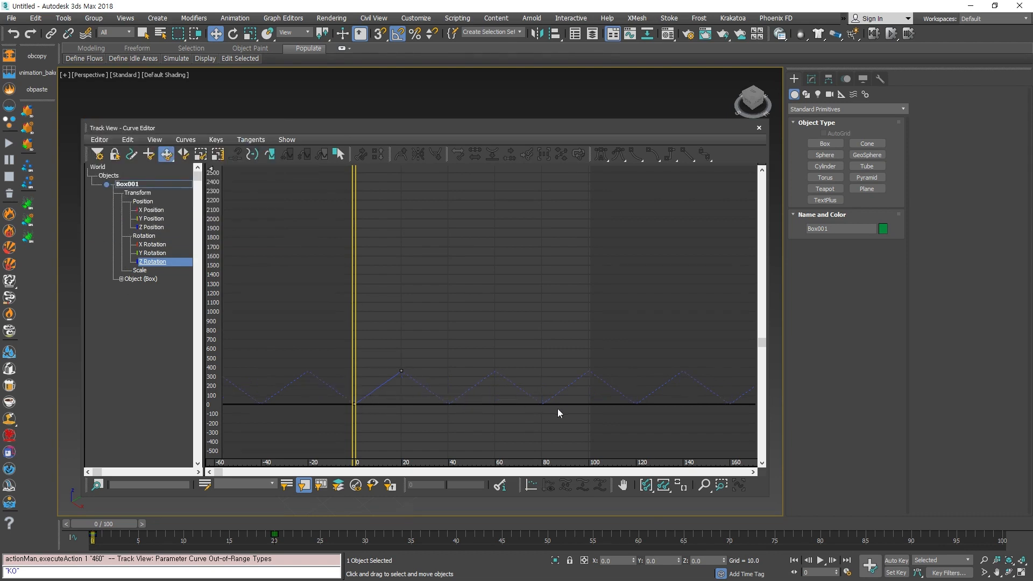
# Close the Curve Editor and scrub the timeline to review the Ping Pong rotation, finishing at frame 0.
pyautogui.click(758, 127)
pyautogui.click(518, 321)
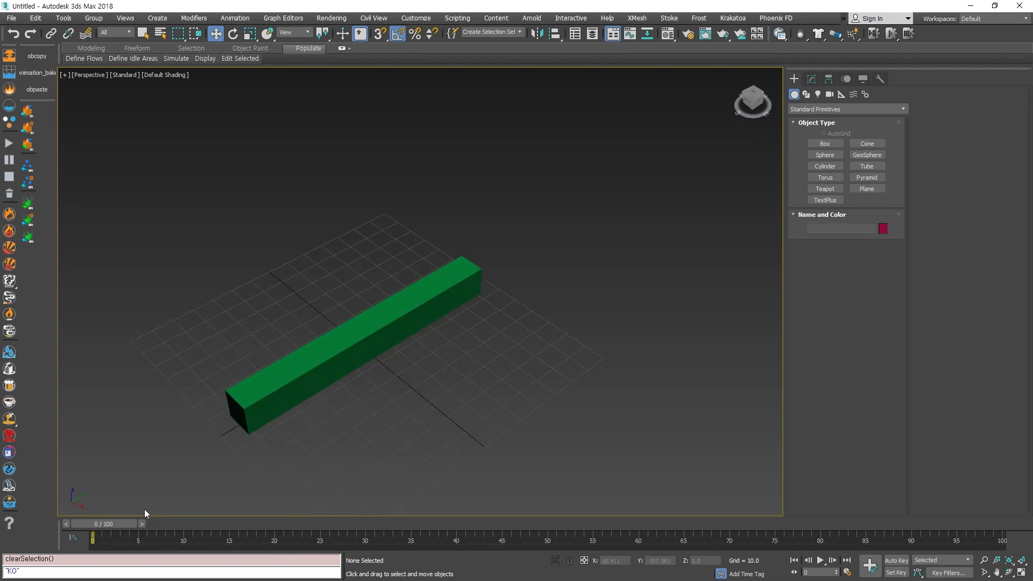
pyautogui.moveTo(134, 523); pyautogui.dragTo(54, 474)
pyautogui.press('w')
# Delete the long green box from the scene.
pyautogui.click(401, 339)
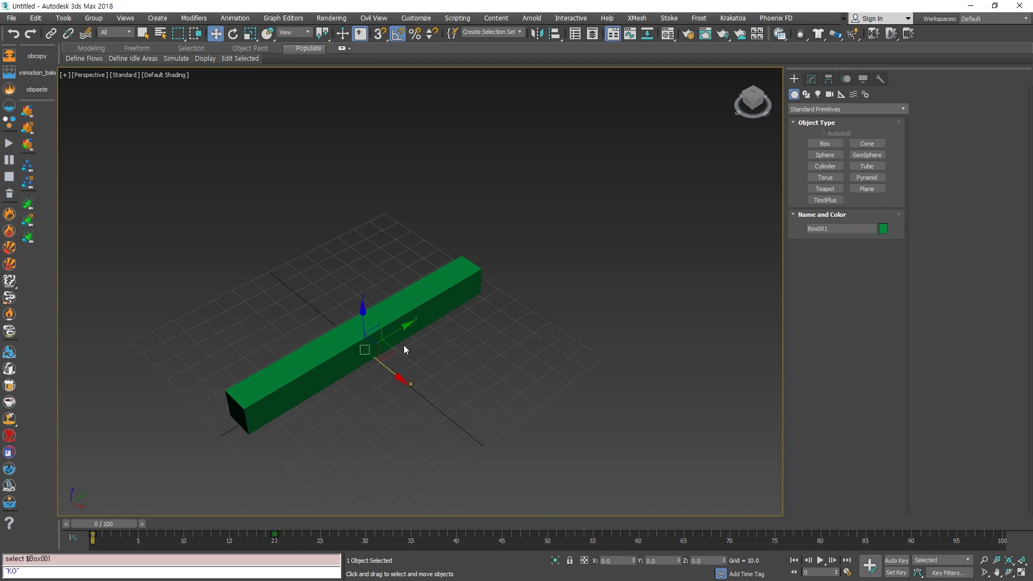
pyautogui.scroll(-5, 403, 345)
pyautogui.scroll(3, 451, 350)
pyautogui.click(466, 421)
pyautogui.click(323, 329)
pyautogui.press('Delete')
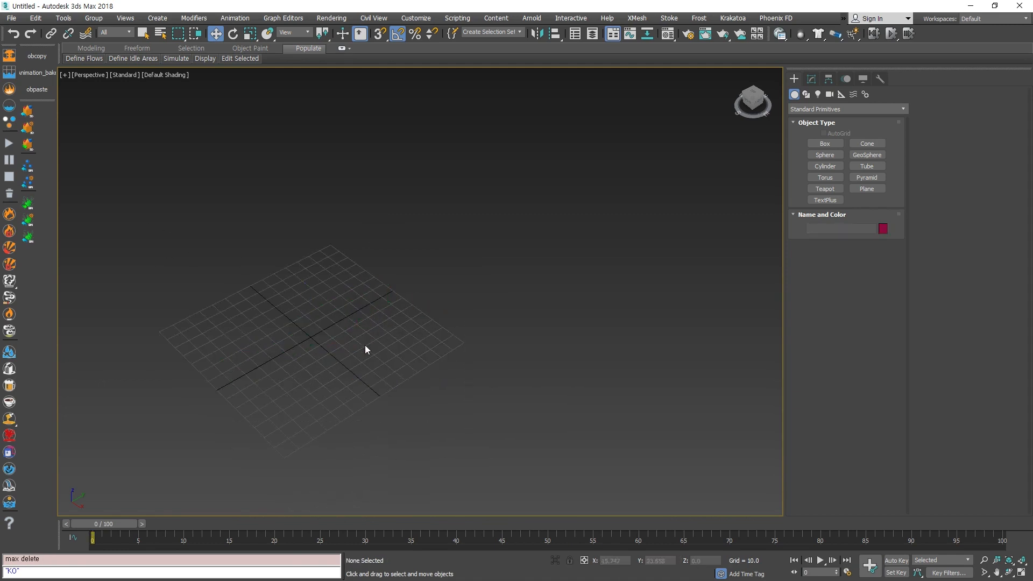
# Create a new box about 32 wide, 28 long and 31 high near the grid's centre.
pyautogui.moveTo(365, 345); pyautogui.dragTo(467, 348, button='middle')
pyautogui.moveTo(490, 369); pyautogui.dragTo(344, 267)
pyautogui.keyDown('alt'); pyautogui.moveTo(399, 373); pyautogui.dragTo(359, 432, button='middle'); pyautogui.keyUp('alt')
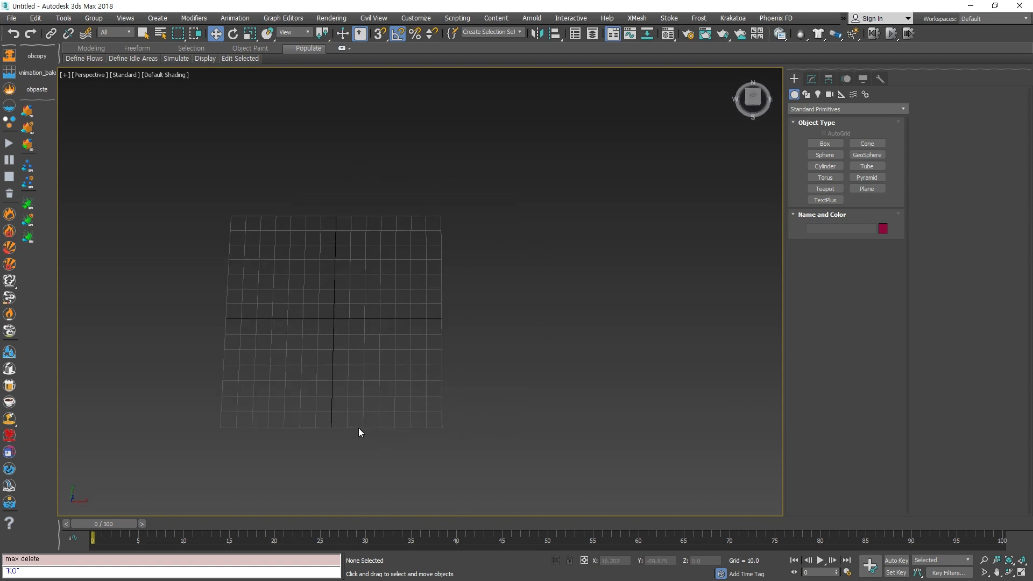
pyautogui.click(825, 143)
pyautogui.moveTo(317, 312); pyautogui.dragTo(365, 354)
pyautogui.click(357, 307)
pyautogui.press('w')
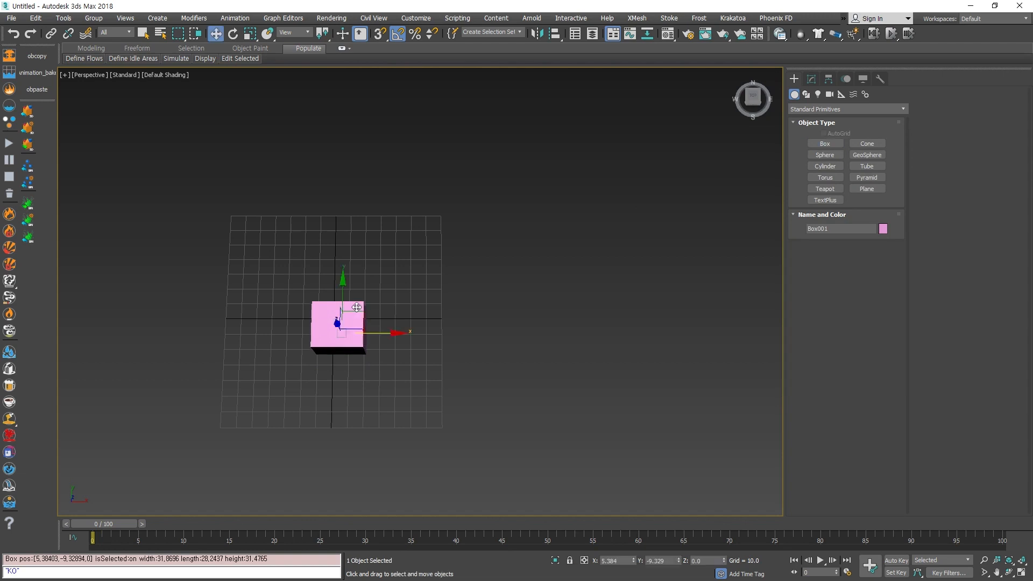
# Centre the new box on the grid origin by setting its X and Y positions to 0.
pyautogui.keyDown('alt'); pyautogui.moveTo(357, 307); pyautogui.dragTo(412, 399, button='middle'); pyautogui.keyUp('alt')
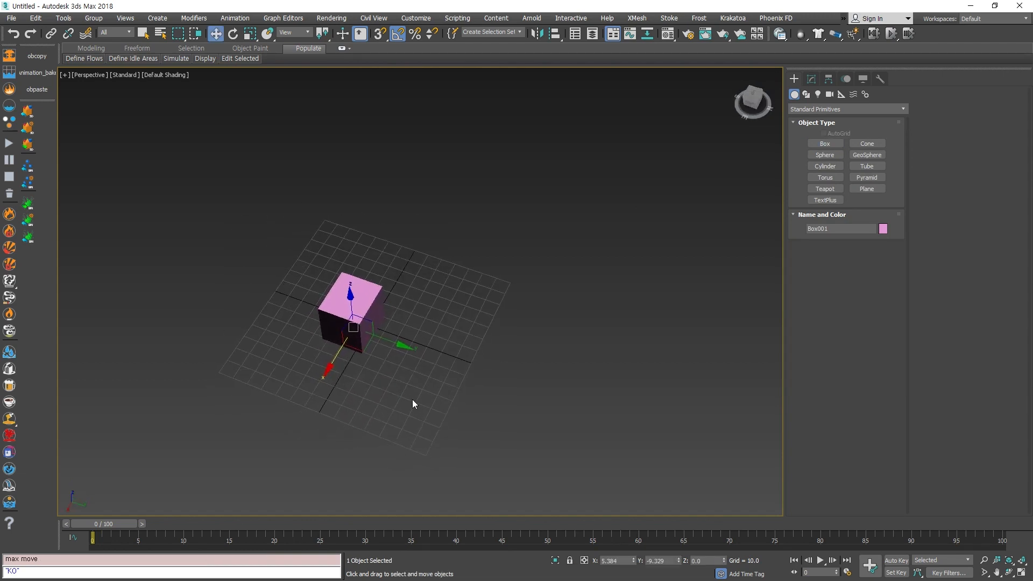
pyautogui.rightClick(634, 562)
pyautogui.rightClick(679, 562)
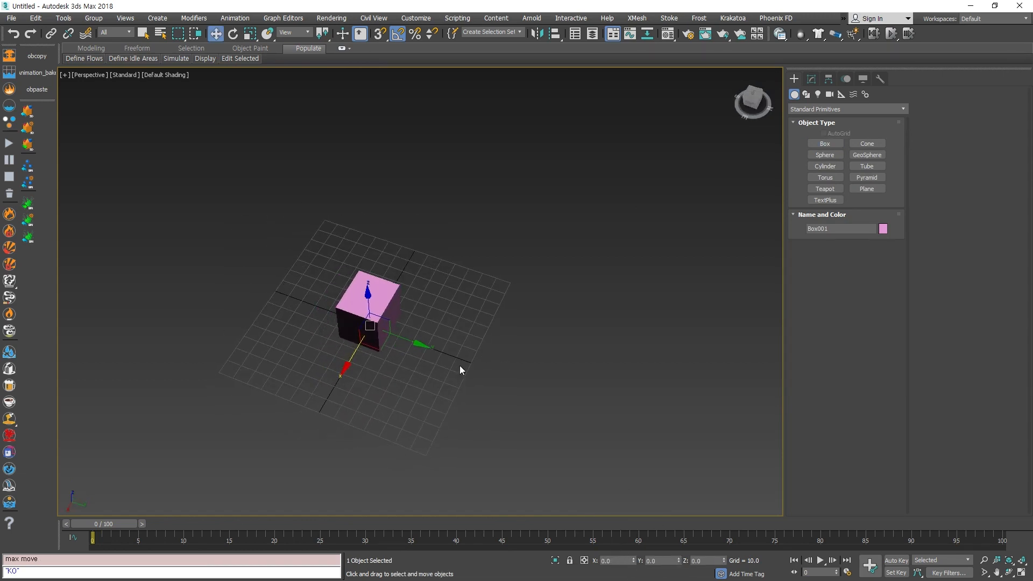
pyautogui.keyDown('alt'); pyautogui.moveTo(460, 366); pyautogui.dragTo(466, 403, button='middle'); pyautogui.keyUp('alt')
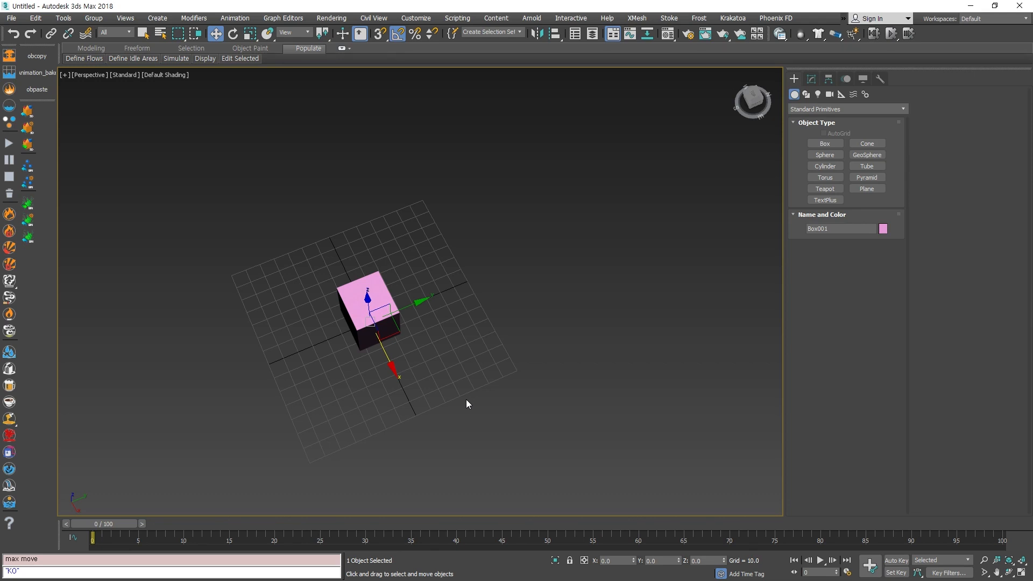
# Turn on Auto Key and set a key for the box at frame 0.
pyautogui.moveTo(480, 428); pyautogui.dragTo(288, 250)
pyautogui.keyDown('alt'); pyautogui.moveTo(337, 298); pyautogui.dragTo(498, 236, button='middle'); pyautogui.keyUp('alt')
pyautogui.keyDown('alt'); pyautogui.moveTo(507, 359); pyautogui.dragTo(483, 401, button='middle'); pyautogui.keyUp('alt')
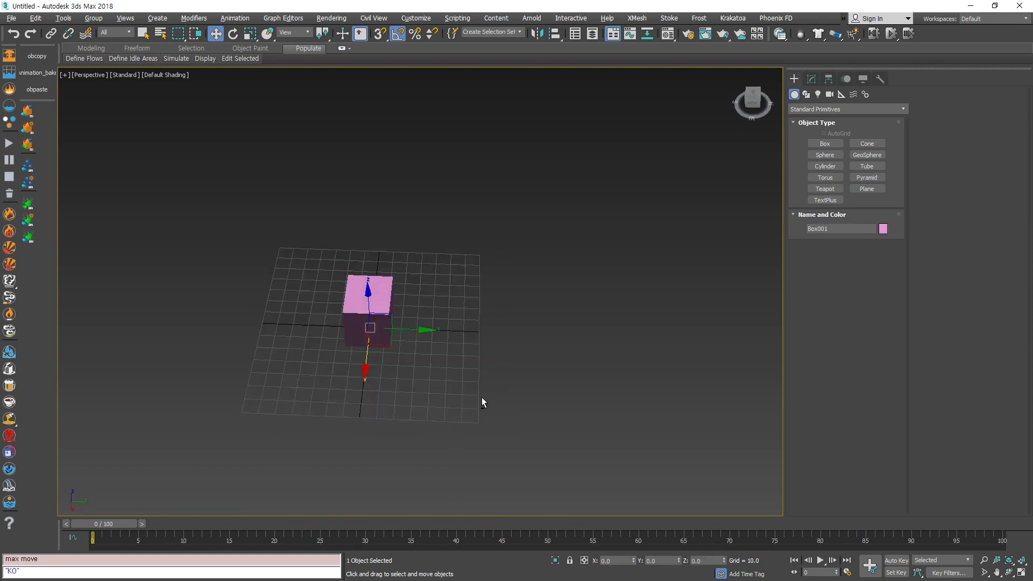
pyautogui.click(892, 560)
pyautogui.click(878, 568)
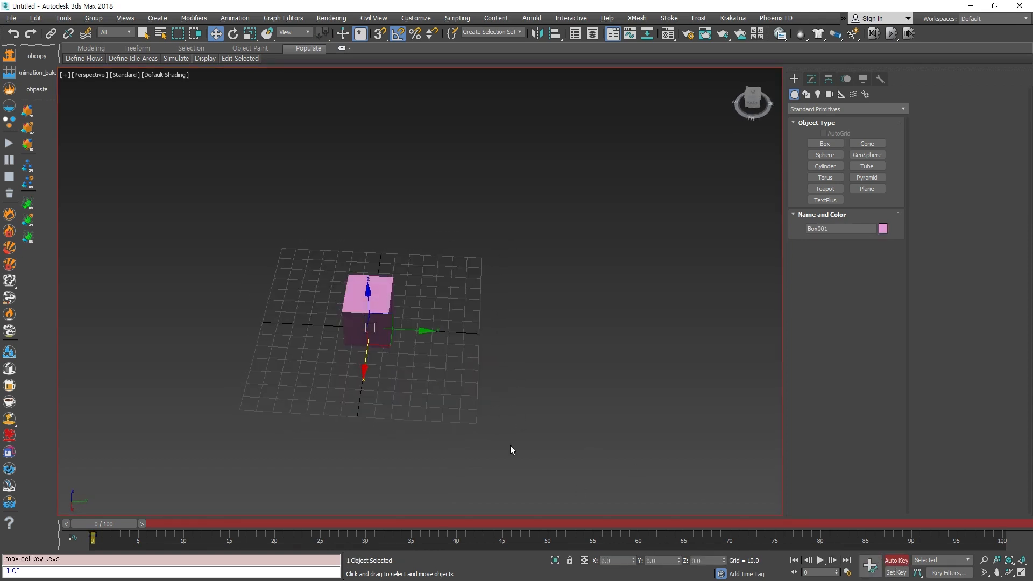
# Keyframe the box at frame 20 about 235 units along Y, turn off Auto Key and return to frame 0.
pyautogui.moveTo(101, 524); pyautogui.dragTo(294, 538)
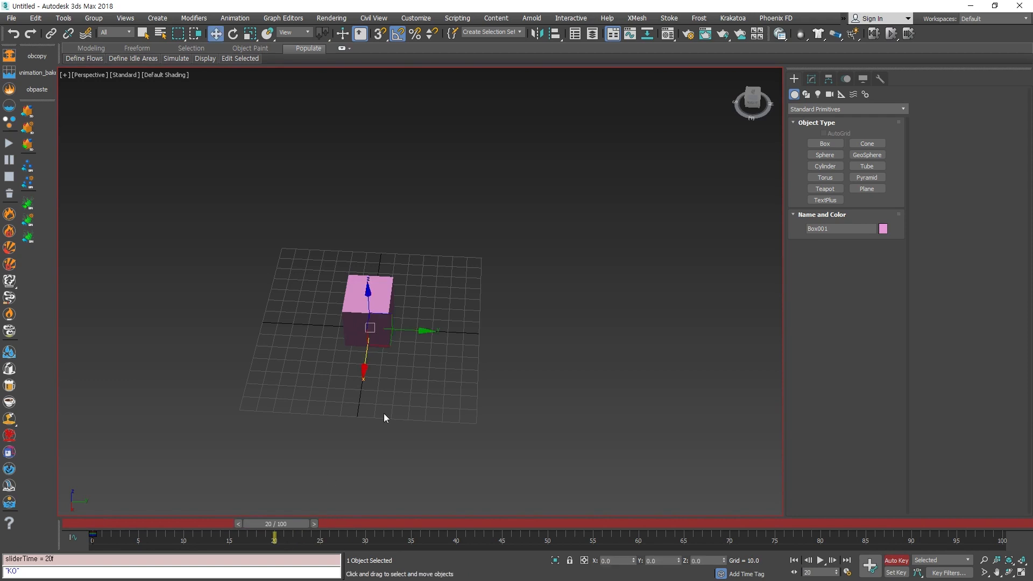
pyautogui.moveTo(410, 331); pyautogui.dragTo(789, 357)
pyautogui.moveTo(671, 409); pyautogui.dragTo(423, 415, button='middle')
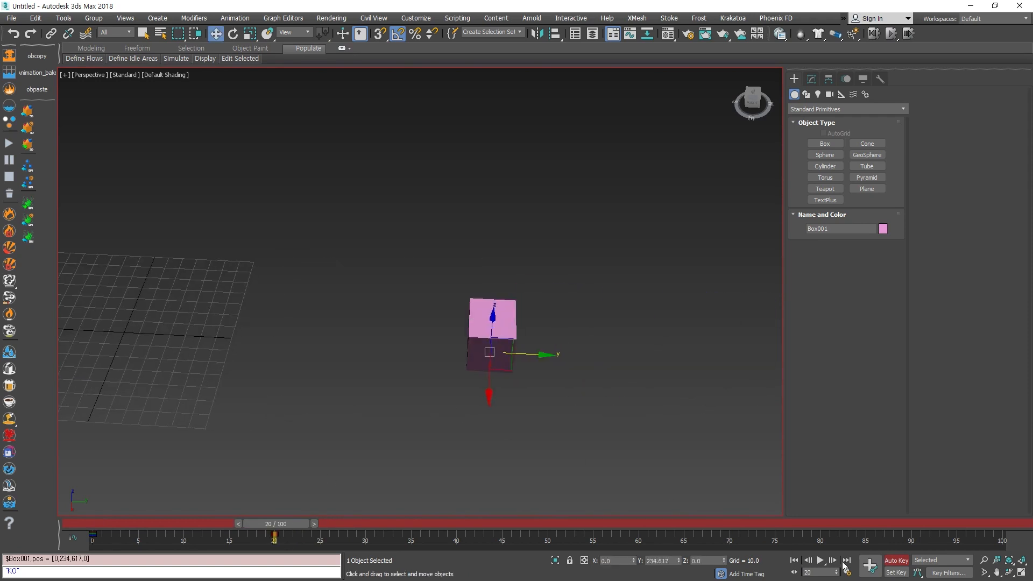
pyautogui.click(893, 562)
pyautogui.moveTo(276, 522); pyautogui.dragTo(100, 528)
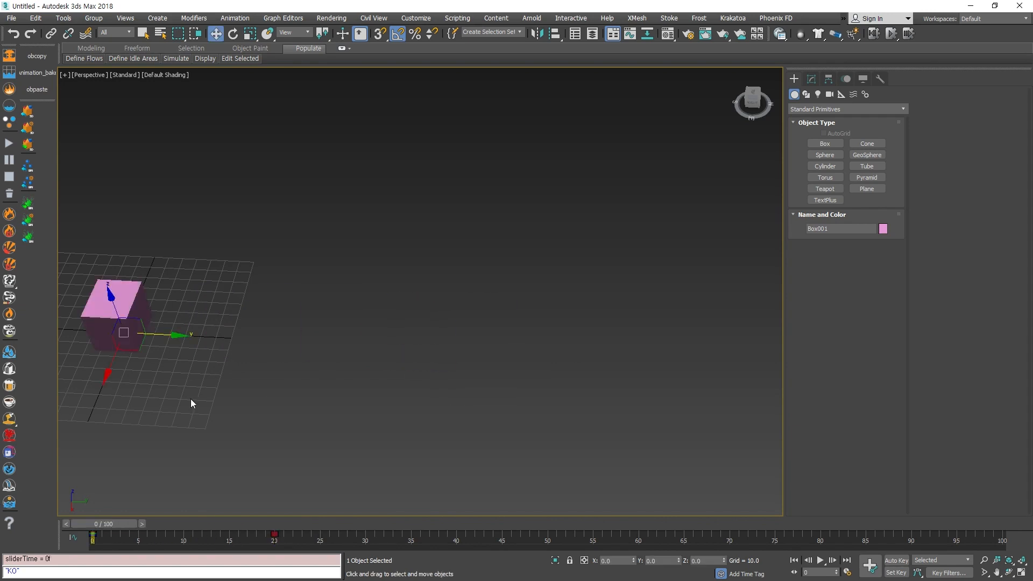
pyautogui.moveTo(191, 399); pyautogui.dragTo(95, 274)
pyautogui.moveTo(200, 377); pyautogui.dragTo(407, 380, button='middle')
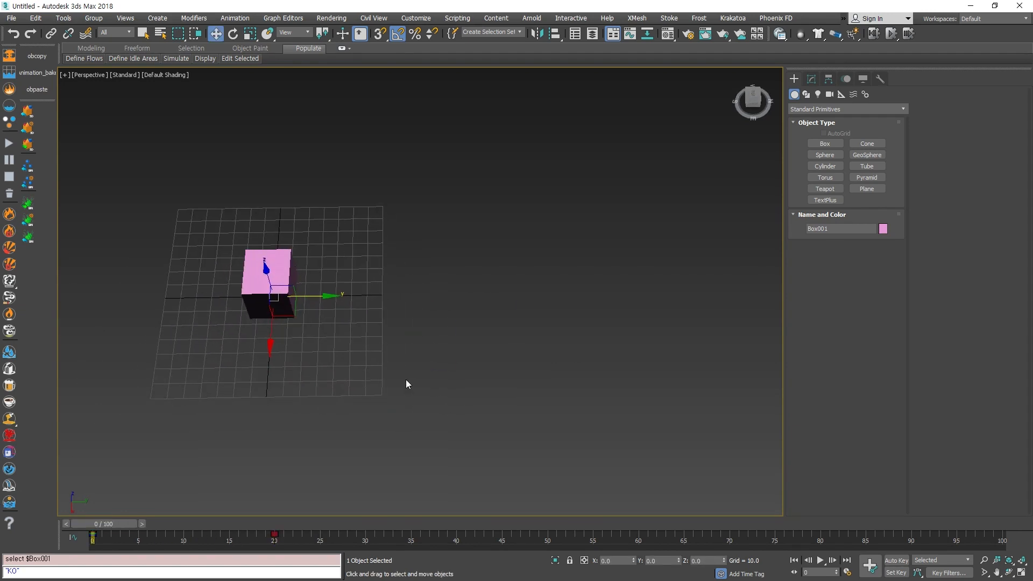
pyautogui.press('w')
pyautogui.moveTo(425, 258); pyautogui.dragTo(134, 396)
pyautogui.keyDown('alt'); pyautogui.moveTo(409, 385); pyautogui.dragTo(410, 359, button='middle'); pyautogui.keyUp('alt')
pyautogui.click(430, 326)
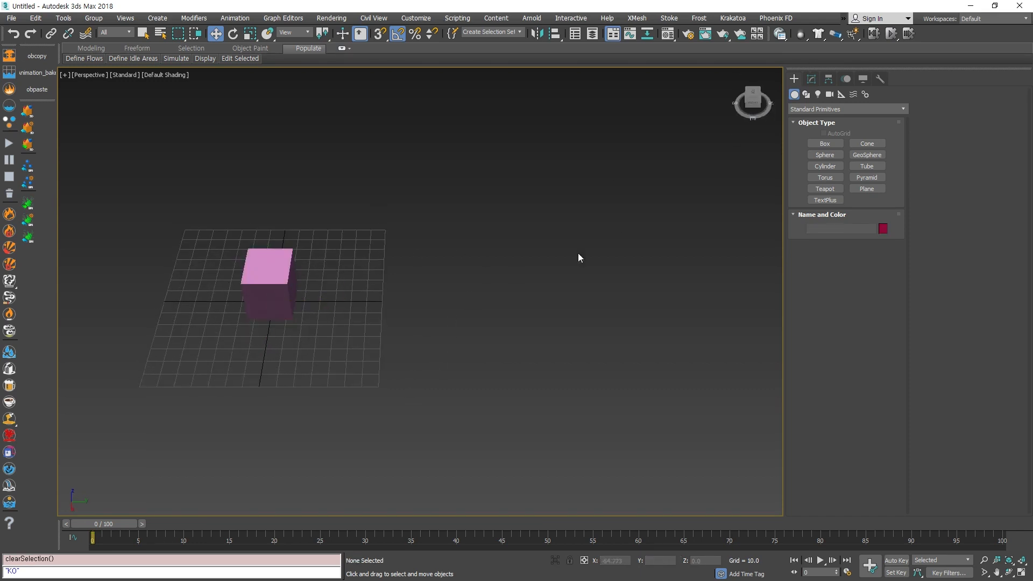
# Create a Point helper just in front of the grid at about X 78, Y 5.
pyautogui.click(854, 94)
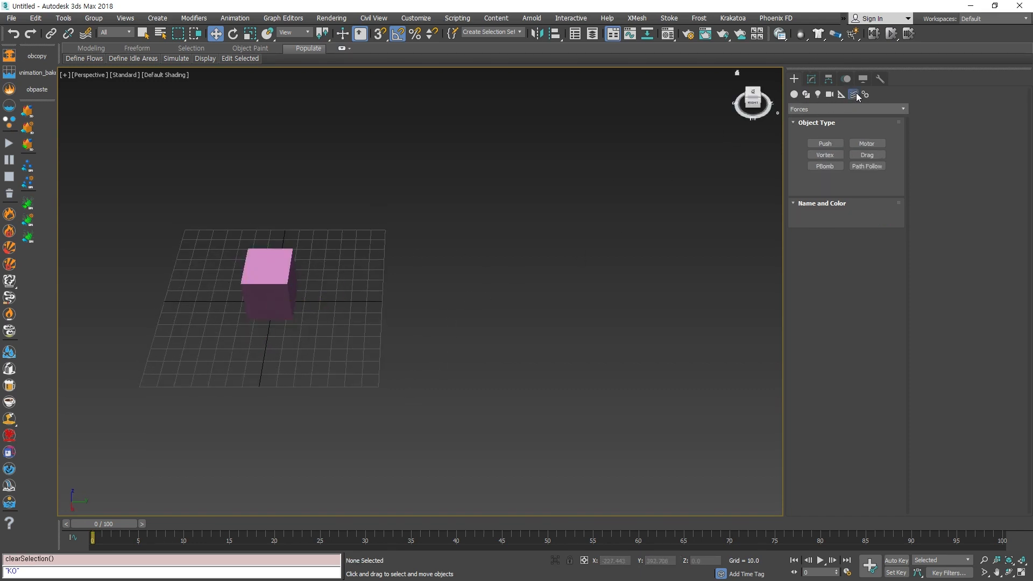
pyautogui.click(841, 95)
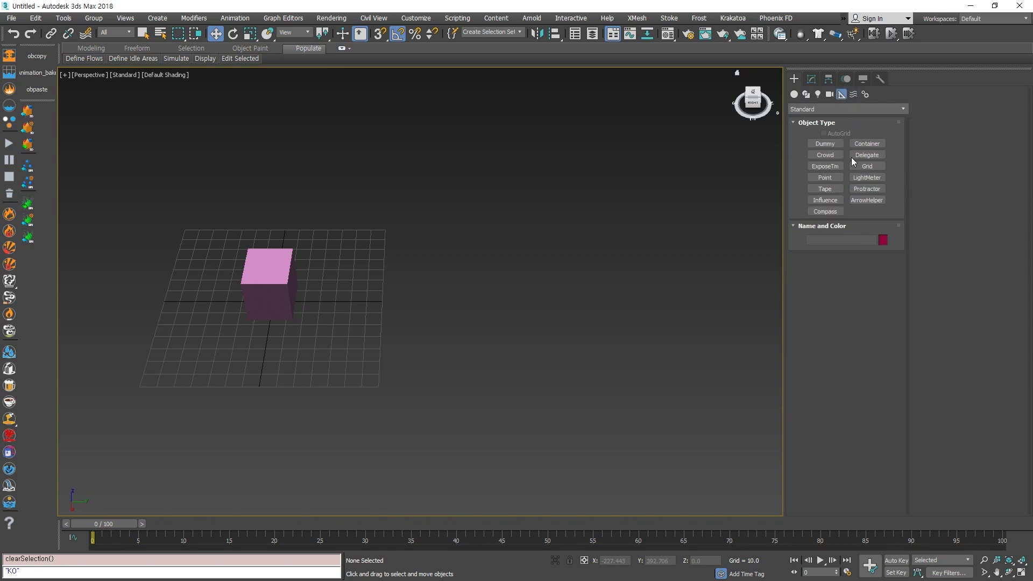
pyautogui.click(825, 178)
pyautogui.click(266, 397)
pyautogui.press('w')
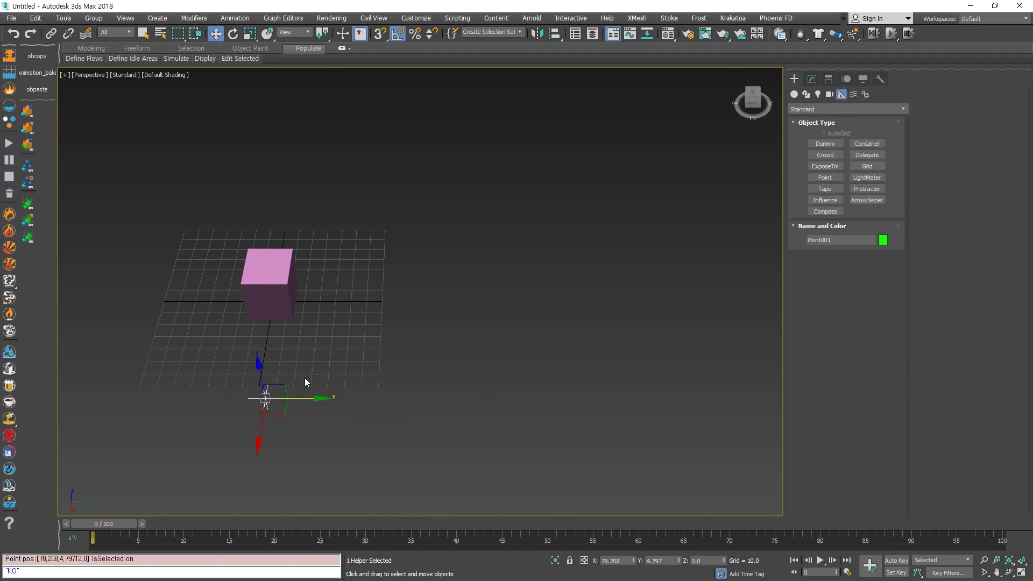
pyautogui.keyDown('alt'); pyautogui.moveTo(305, 377); pyautogui.dragTo(379, 470, button='middle'); pyautogui.keyUp('alt')
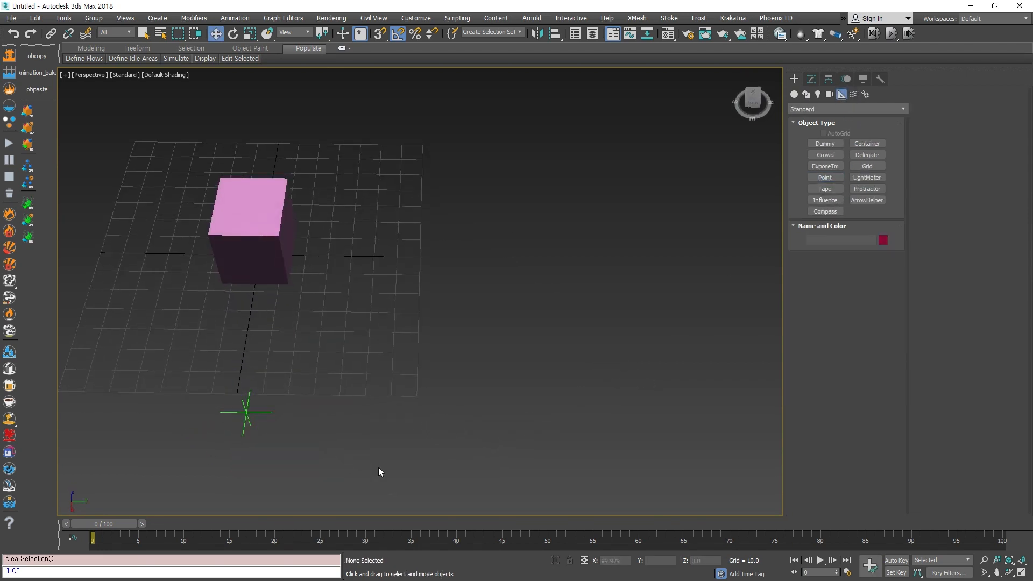
pyautogui.moveTo(179, 474); pyautogui.dragTo(181, 473)
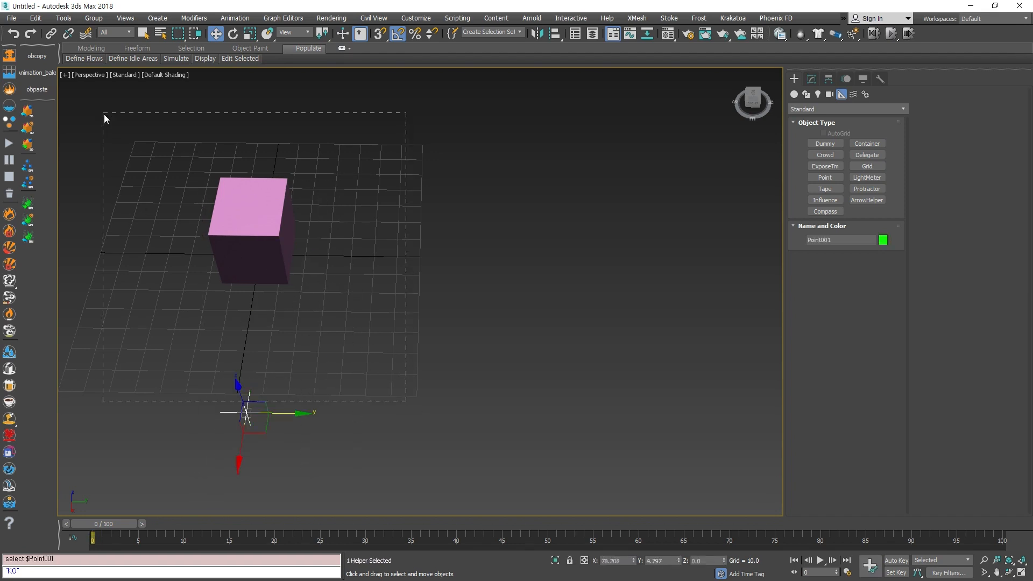
pyautogui.click(284, 428)
pyautogui.click(250, 247)
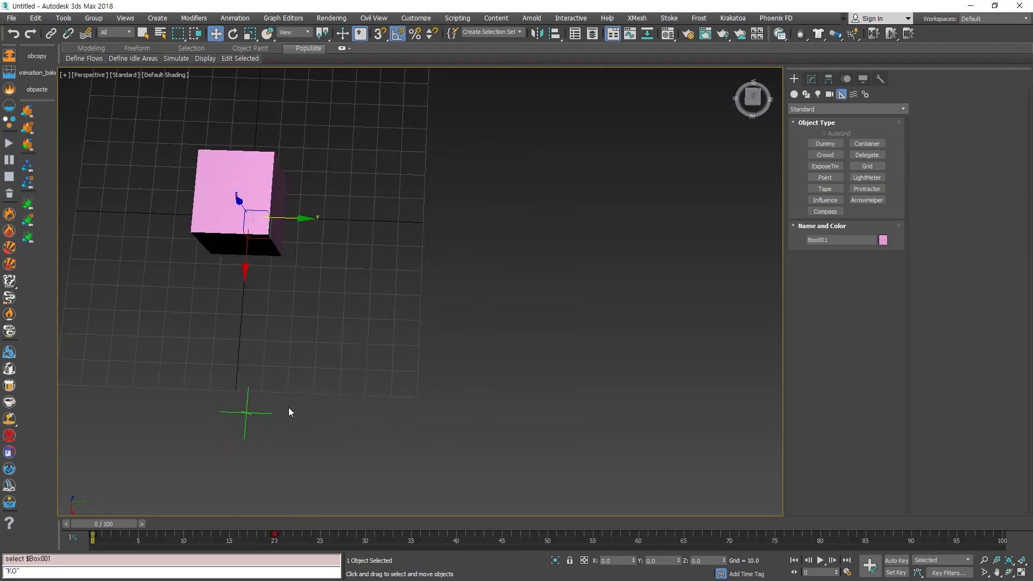
pyautogui.keyDown('alt'); pyautogui.moveTo(319, 370); pyautogui.dragTo(323, 317, button='middle'); pyautogui.keyUp('alt')
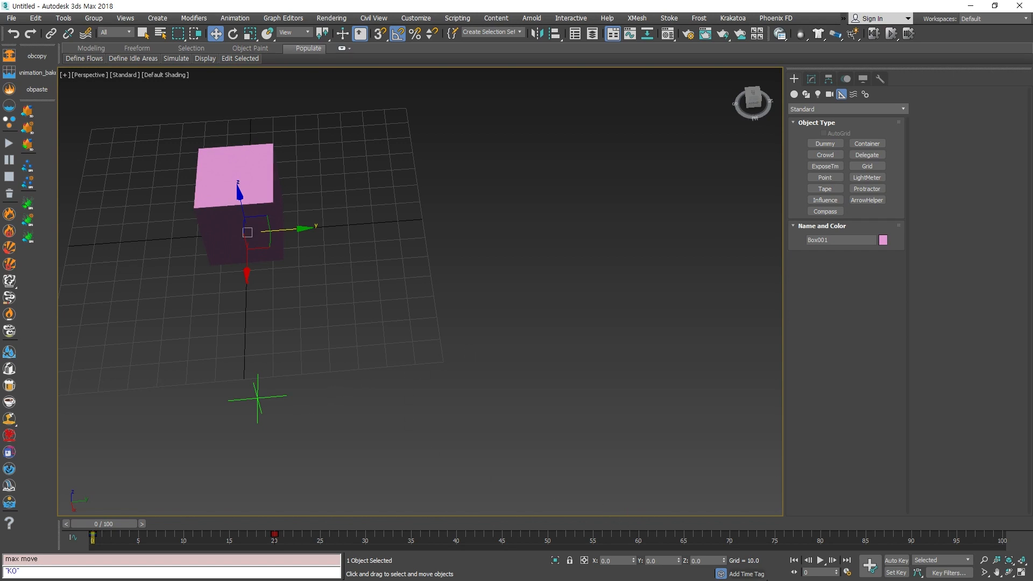
# With Auto Key on at frame 0, align the Point helper to the box's pivot point in X, Y and Z position.
pyautogui.hotkey('ctrl', 'z')
pyautogui.press('n')
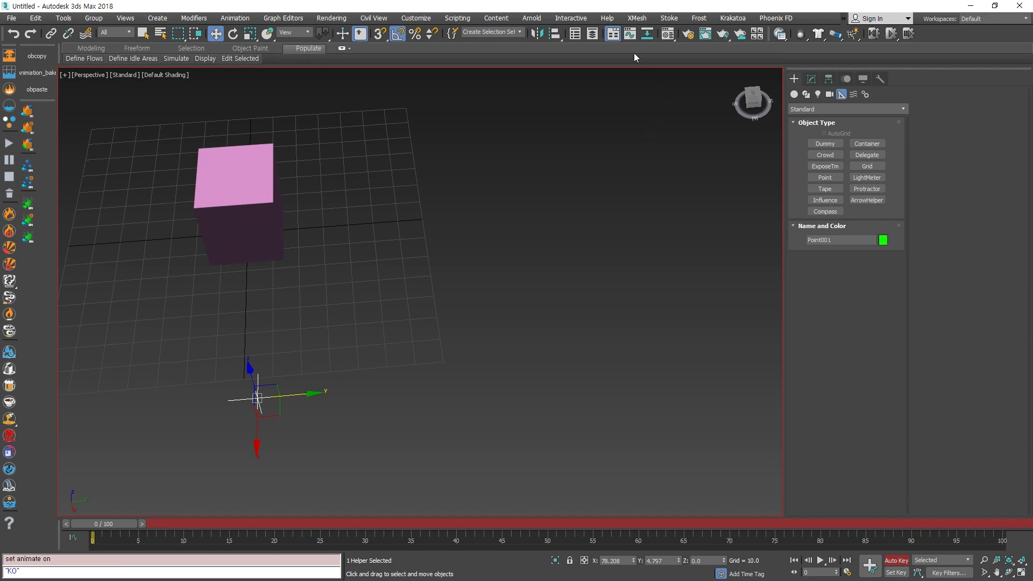
pyautogui.click(555, 35)
pyautogui.click(267, 186)
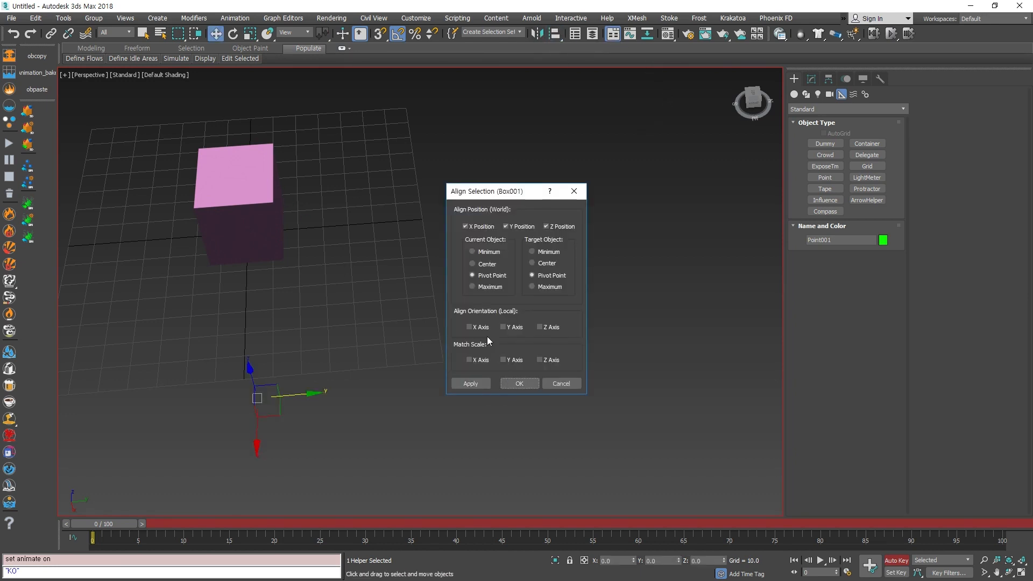
pyautogui.click(519, 383)
pyautogui.keyDown('alt'); pyautogui.moveTo(484, 371); pyautogui.dragTo(271, 323, button='middle'); pyautogui.keyUp('alt')
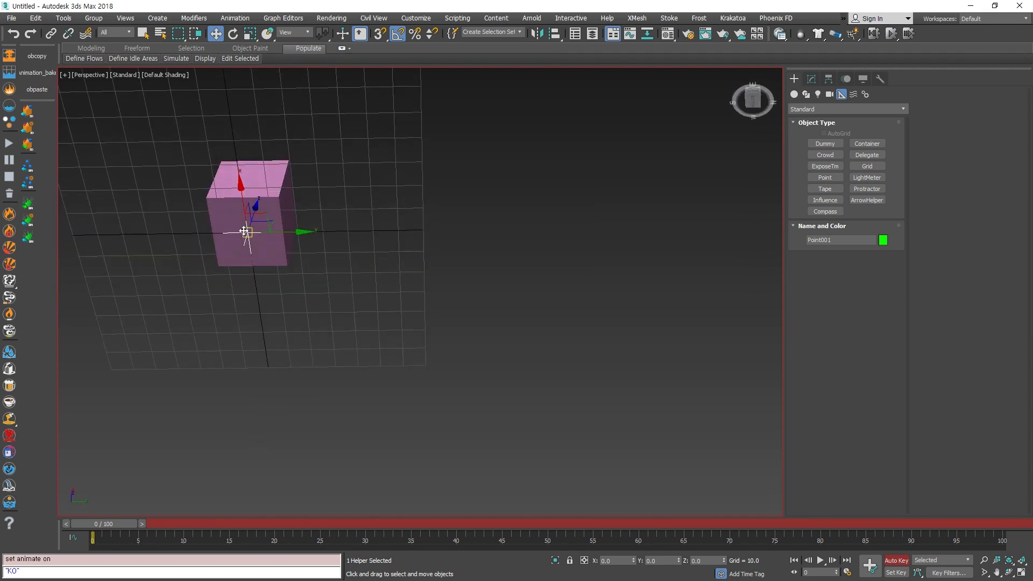
# Go to frame 20 and align the Point helper to the box's pivot at its moved position.
pyautogui.click(289, 253)
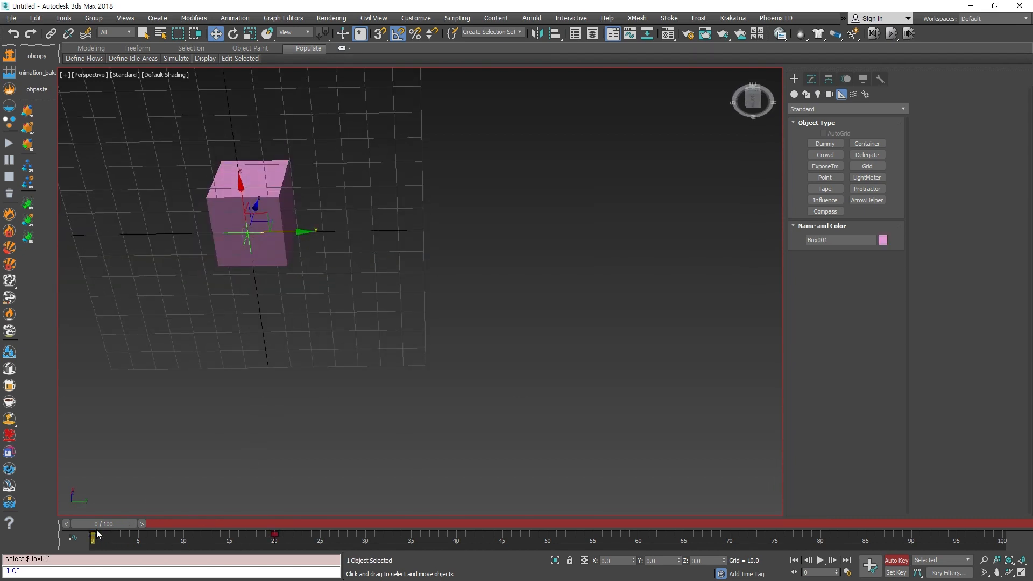
pyautogui.moveTo(98, 534); pyautogui.dragTo(274, 534)
pyautogui.click(247, 233)
pyautogui.keyDown('alt'); pyautogui.moveTo(489, 315); pyautogui.dragTo(508, 330, button='middle'); pyautogui.keyUp('alt')
pyautogui.scroll(-4, 495, 319)
pyautogui.click(554, 34)
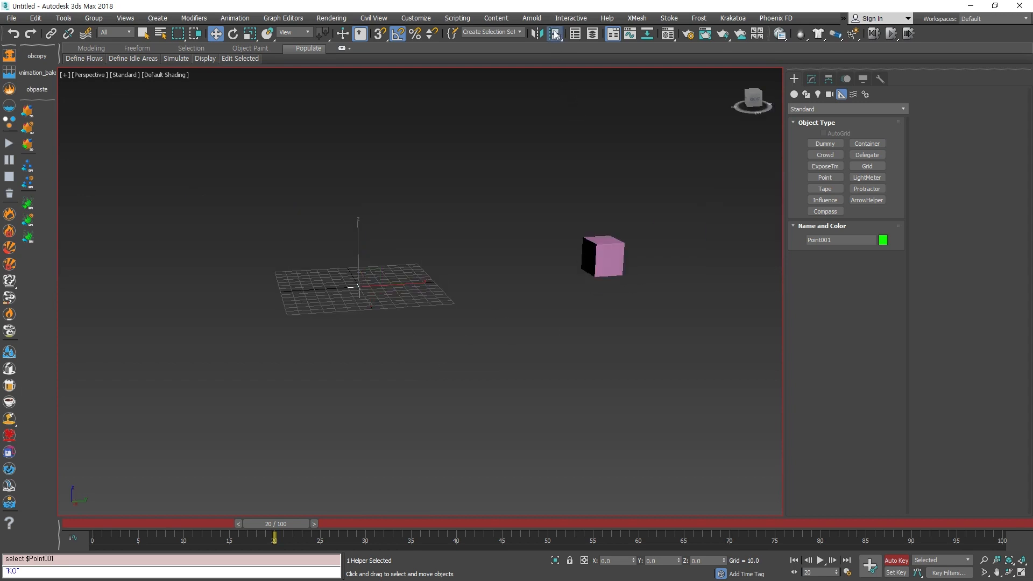
pyautogui.click(608, 250)
pyautogui.click(520, 383)
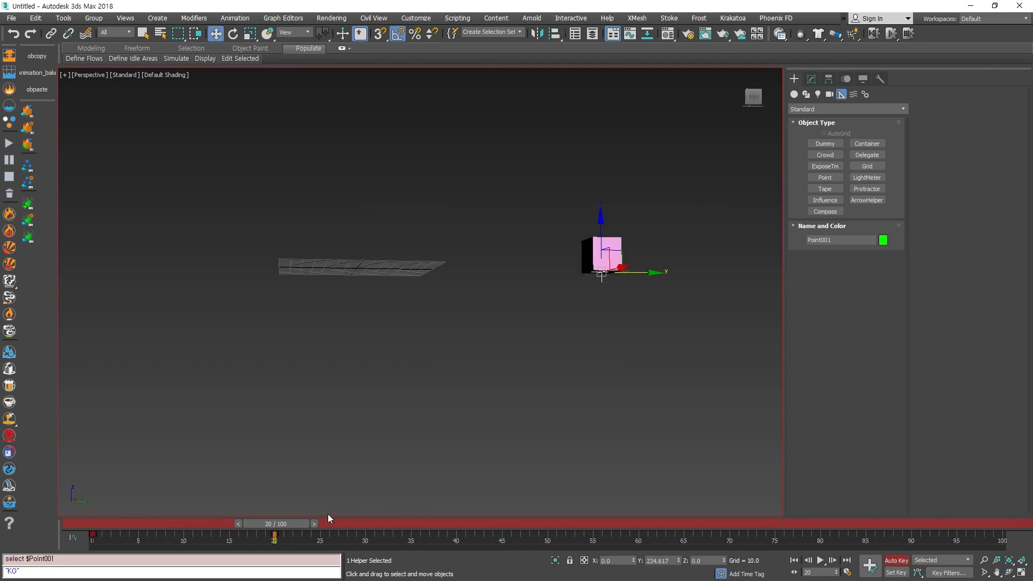
# Return to frame 0, clear the selection and turn off Auto Key.
pyautogui.moveTo(276, 524); pyautogui.dragTo(30, 524)
pyautogui.press('w')
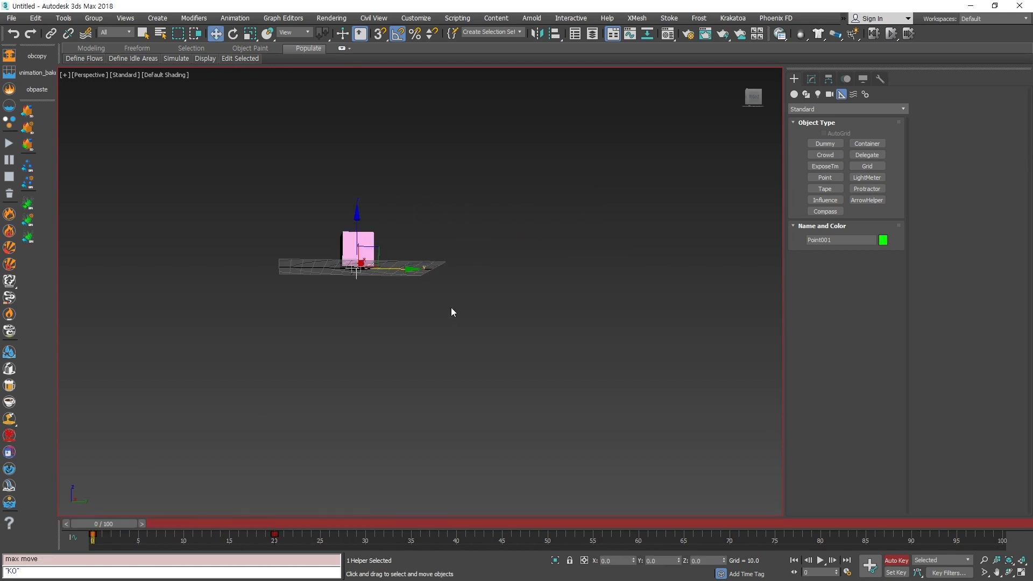
pyautogui.keyDown('alt'); pyautogui.moveTo(451, 308); pyautogui.dragTo(443, 417, button='middle'); pyautogui.keyUp('alt')
pyautogui.scroll(-2, 334, 281)
pyautogui.scroll(-2, 443, 418)
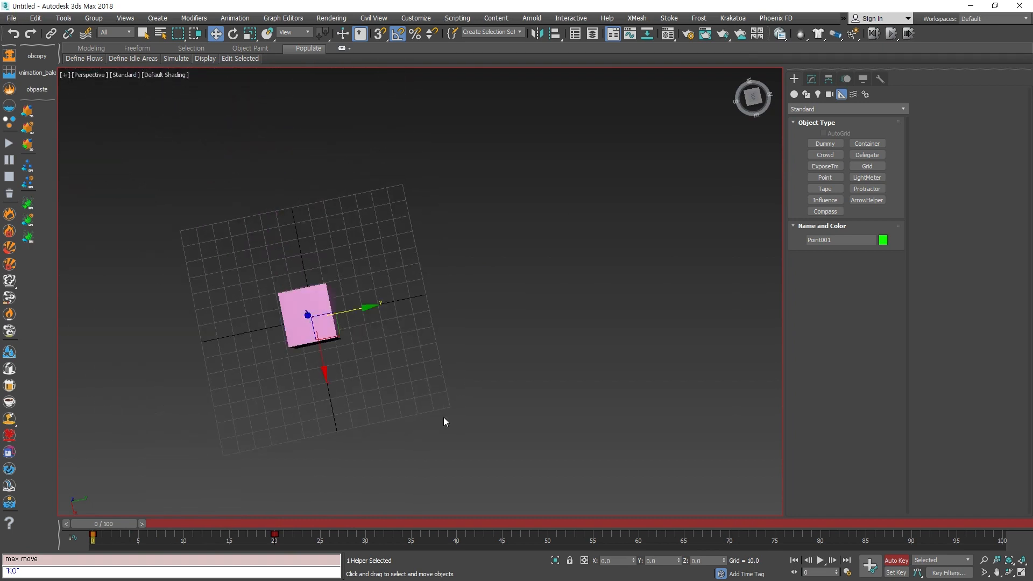
pyautogui.click(444, 417)
pyautogui.click(895, 560)
# Reshape the box's Y Position curve in the Curve Editor, pulling the frame 0 tangent upward and the frame 20 tangent downward.
pyautogui.click(289, 313)
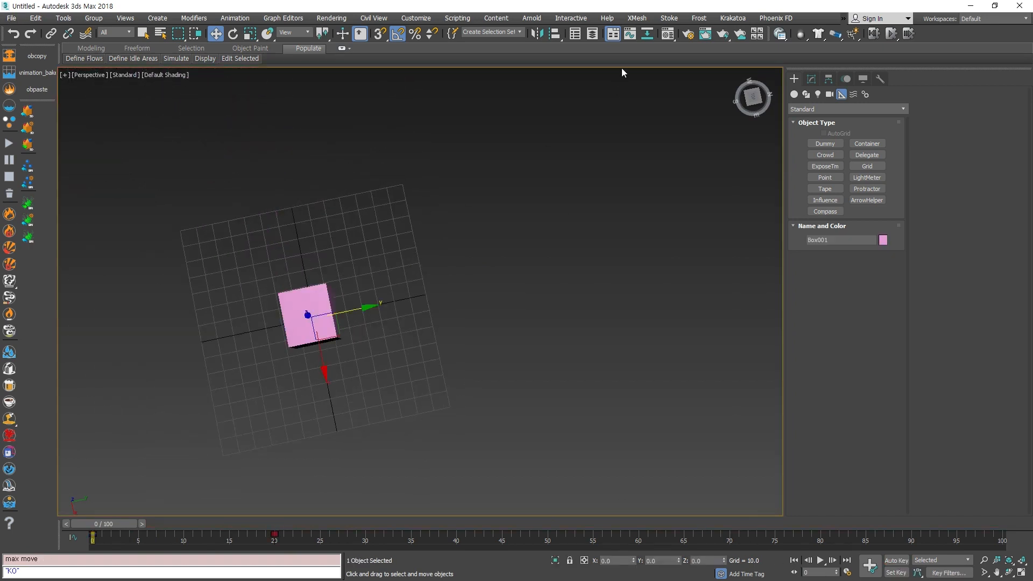
pyautogui.moveTo(408, 339); pyautogui.dragTo(596, 250, button='middle')
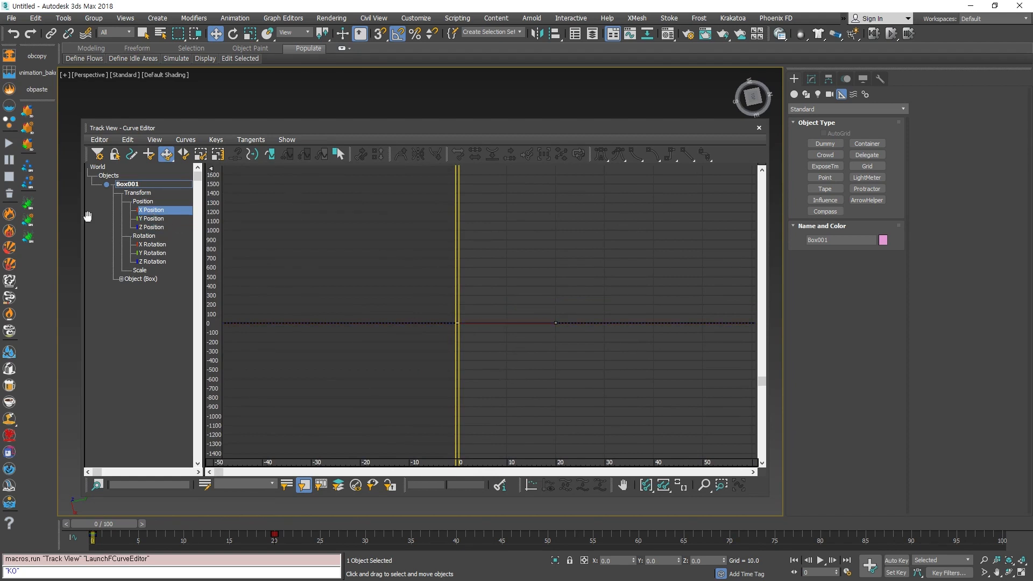
pyautogui.click(154, 218)
pyautogui.moveTo(557, 366); pyautogui.dragTo(534, 390, button='middle')
pyautogui.moveTo(403, 313); pyautogui.dragTo(477, 255)
pyautogui.click(532, 325)
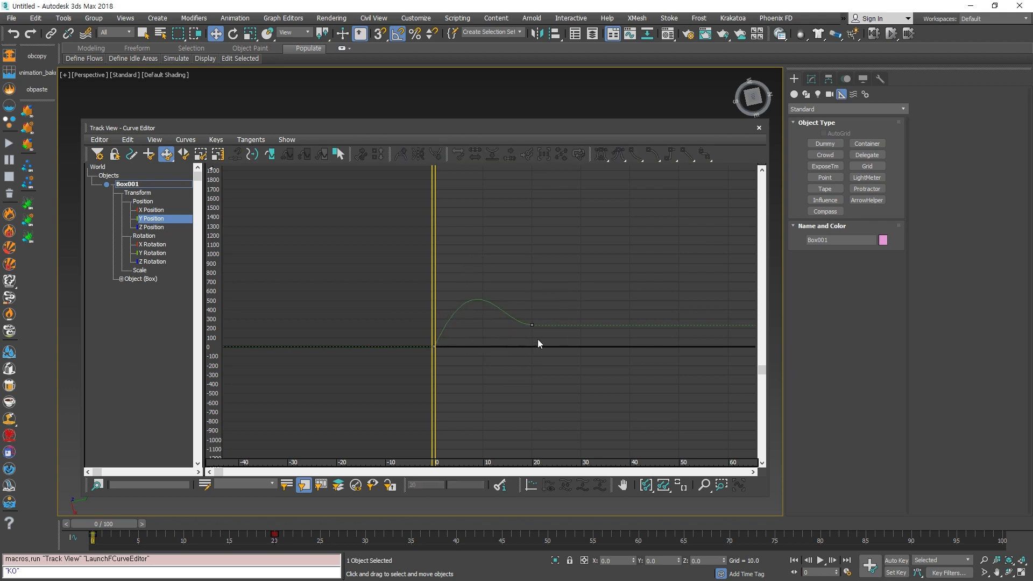
pyautogui.moveTo(501, 329); pyautogui.dragTo(520, 390)
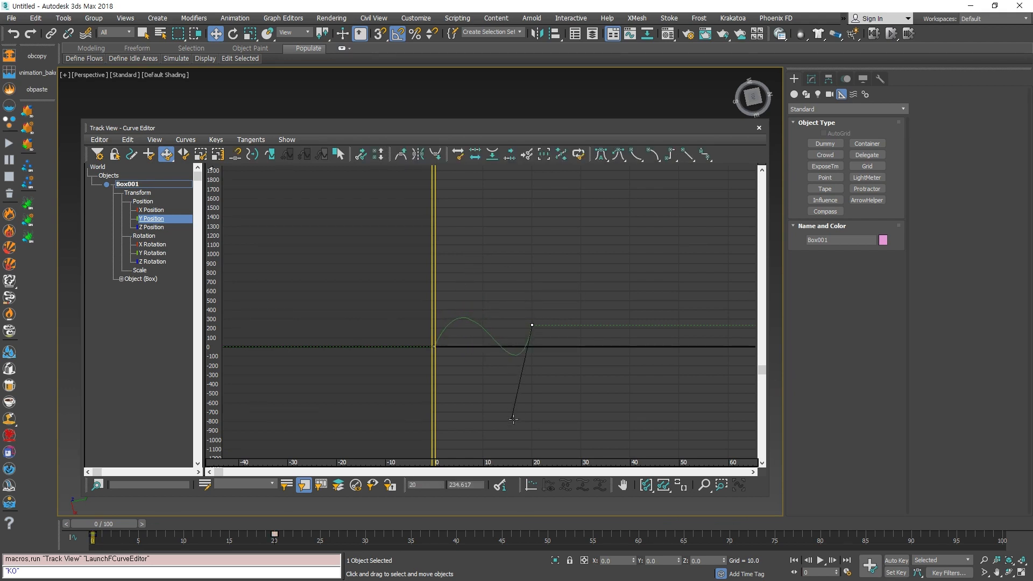
# Close the Curve Editor and scrub the timeline to review the box's motion relative to the Point helper, ending at frame 0.
pyautogui.click(757, 129)
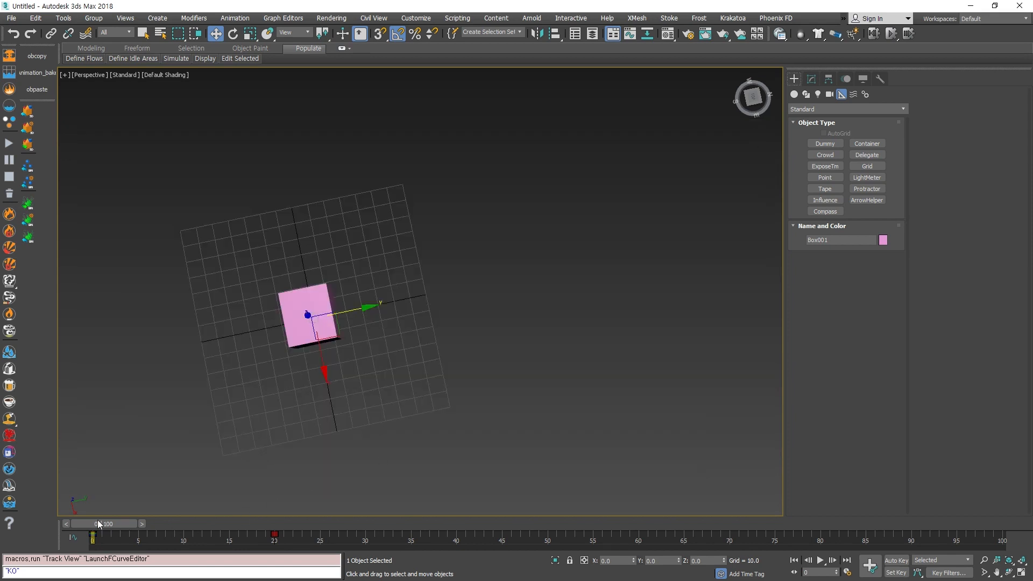
pyautogui.moveTo(98, 523)
pyautogui.mouseDown()
pyautogui.moveTo(220, 524)
pyautogui.moveTo(80, 525)
pyautogui.moveTo(273, 534)
pyautogui.moveTo(89, 532)
pyautogui.mouseUp()
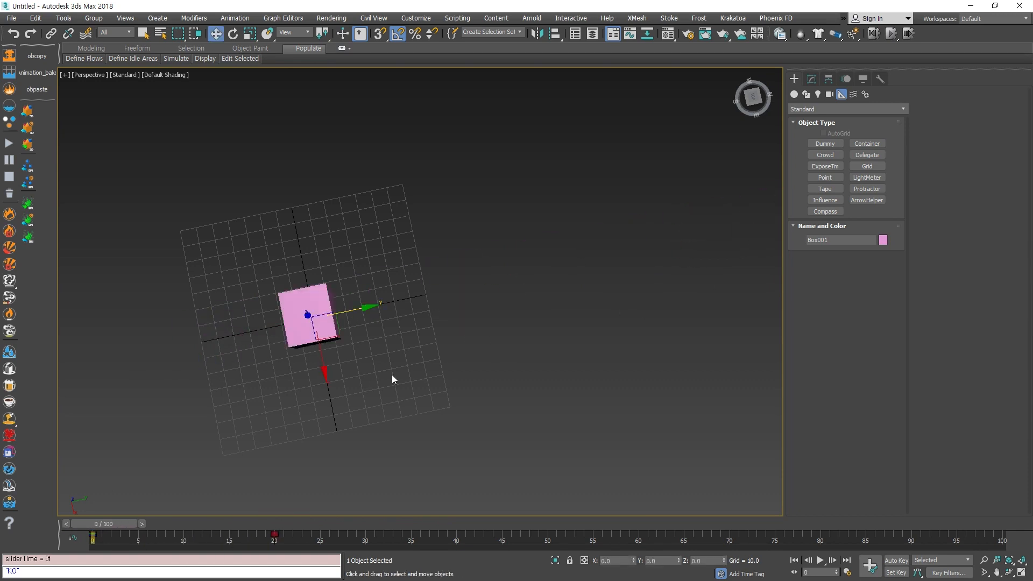
pyautogui.click(392, 380)
pyautogui.keyDown('alt'); pyautogui.moveTo(337, 364); pyautogui.dragTo(334, 283, button='middle'); pyautogui.keyUp('alt')
pyautogui.scroll(5, 333, 282)
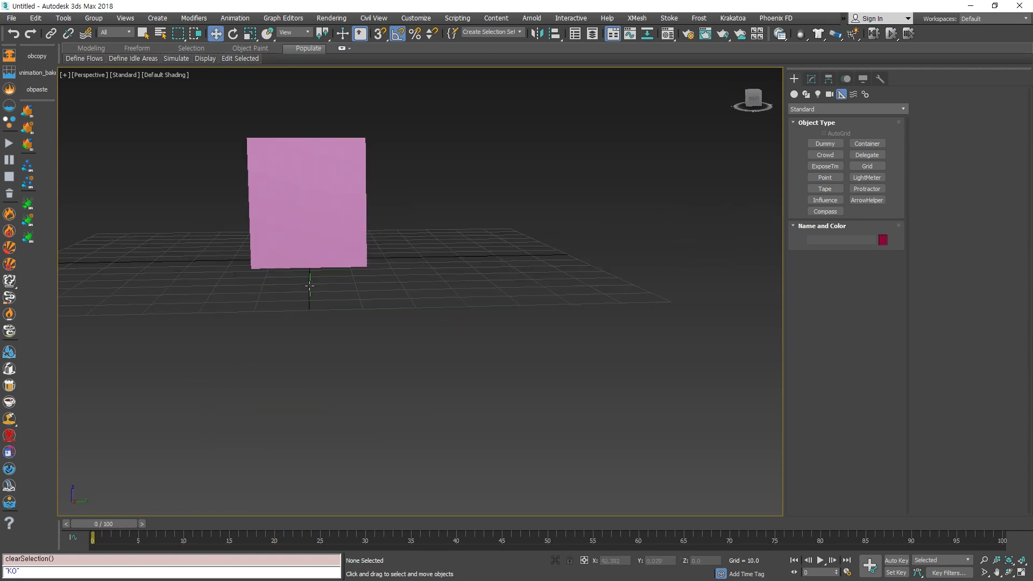
# Select the Point helper below the box and hide the viewport grid.
pyautogui.moveTo(350, 285); pyautogui.dragTo(197, 348)
pyautogui.press('g')
pyautogui.press('w')
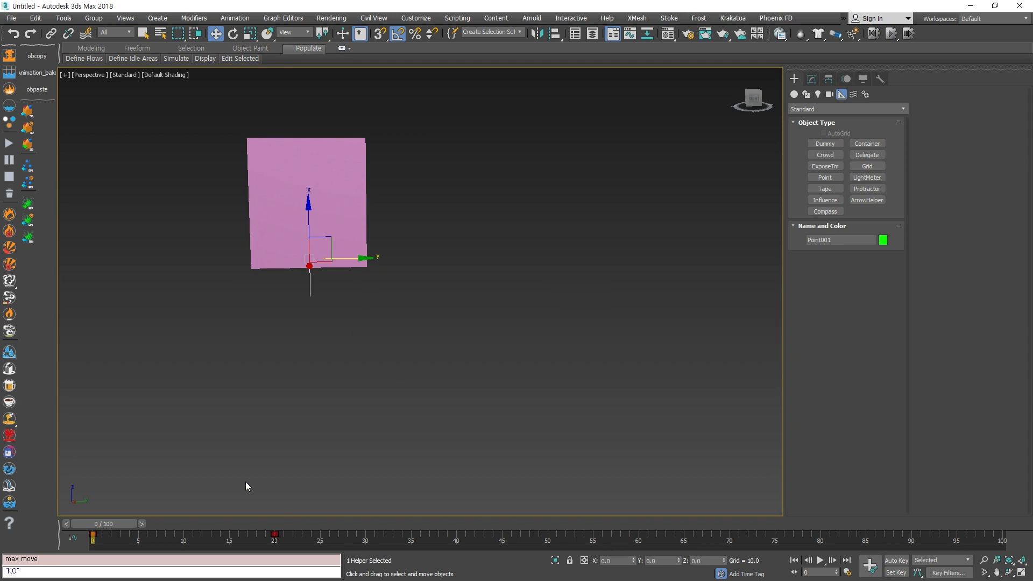
pyautogui.moveTo(325, 298); pyautogui.dragTo(301, 310)
pyautogui.keyDown('alt'); pyautogui.moveTo(307, 310); pyautogui.dragTo(467, 355, button='middle'); pyautogui.keyUp('alt')
pyautogui.moveTo(349, 249); pyautogui.dragTo(602, 251)
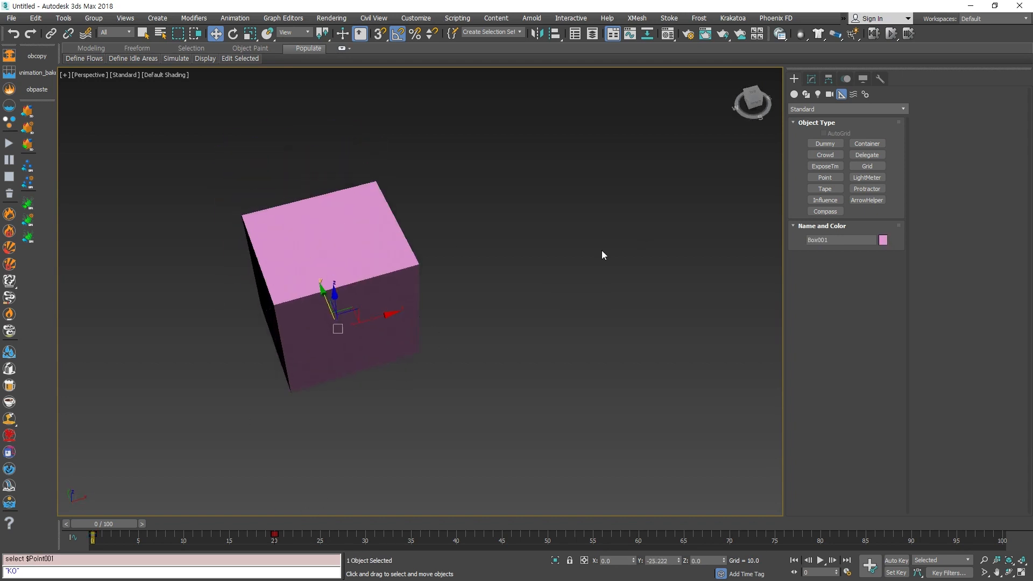
pyautogui.hotkey('ctrl', 'z')
pyautogui.hotkey('ctrl', 'z')
# Move the Point helper about 76 units along X away from the box and delete its animation keys.
pyautogui.moveTo(351, 247); pyautogui.dragTo(597, 216)
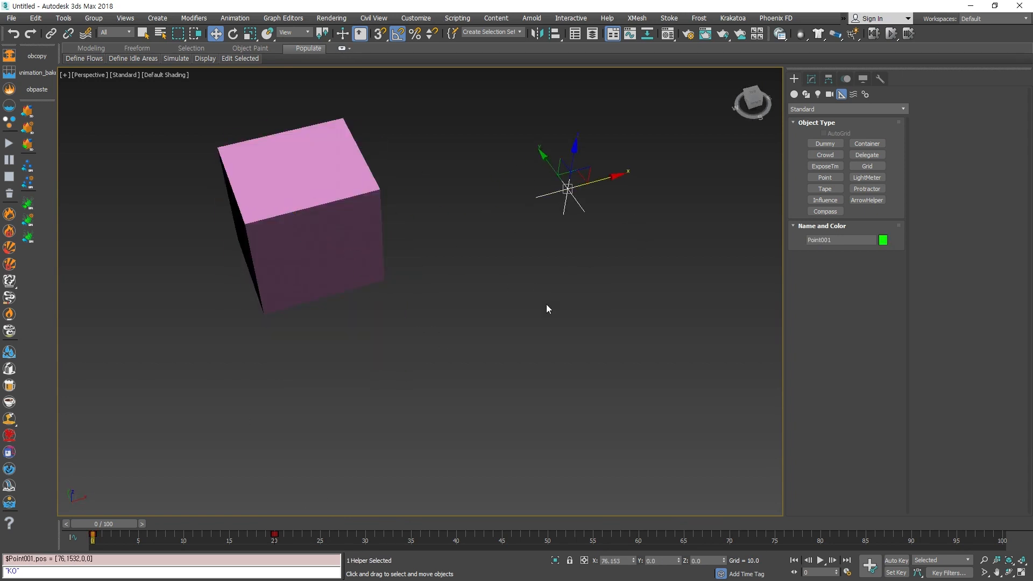
pyautogui.scroll(-5, 546, 306)
pyautogui.keyDown('alt'); pyautogui.moveTo(547, 307); pyautogui.dragTo(481, 324, button='middle'); pyautogui.keyUp('alt')
pyautogui.press('Delete')
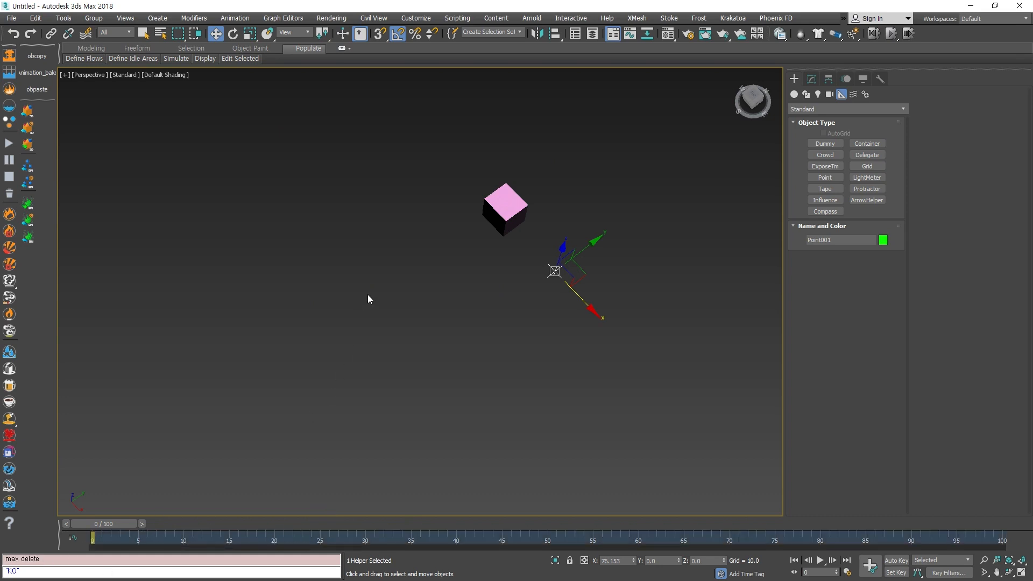
# Align the point helper to the pink box on X, Y and Z, pivot point to pivot point.
pyautogui.moveTo(635, 333); pyautogui.dragTo(484, 402, button='middle')
pyautogui.scroll(4, 433, 350)
pyautogui.click(379, 344)
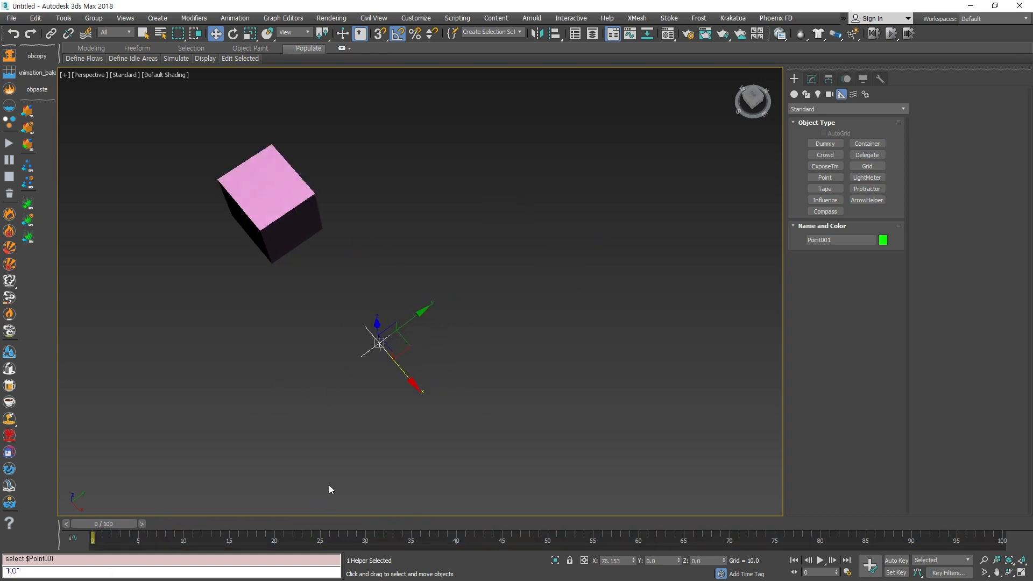
pyautogui.moveTo(413, 388); pyautogui.dragTo(437, 407, button='middle')
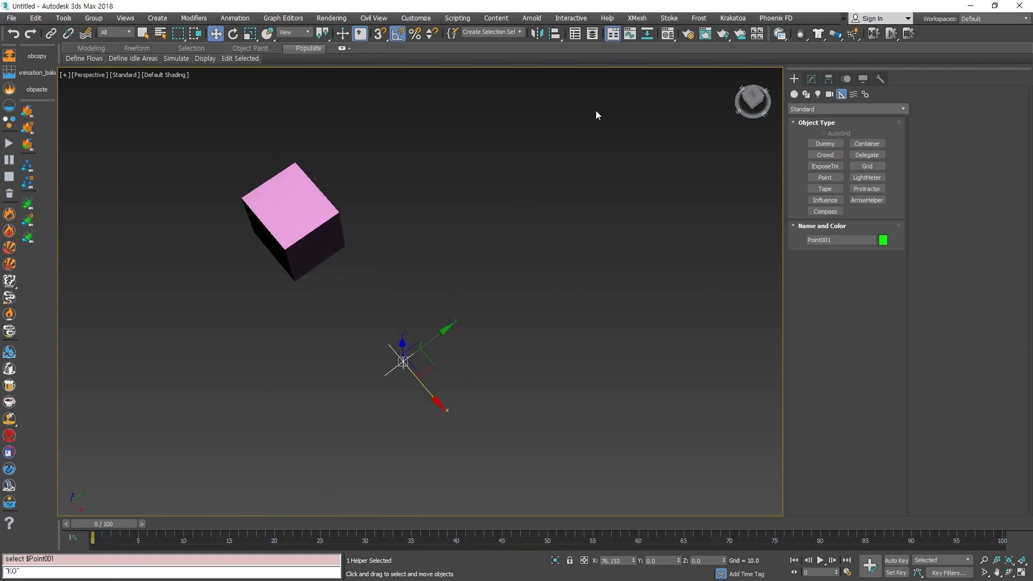
pyautogui.click(556, 36)
pyautogui.click(334, 217)
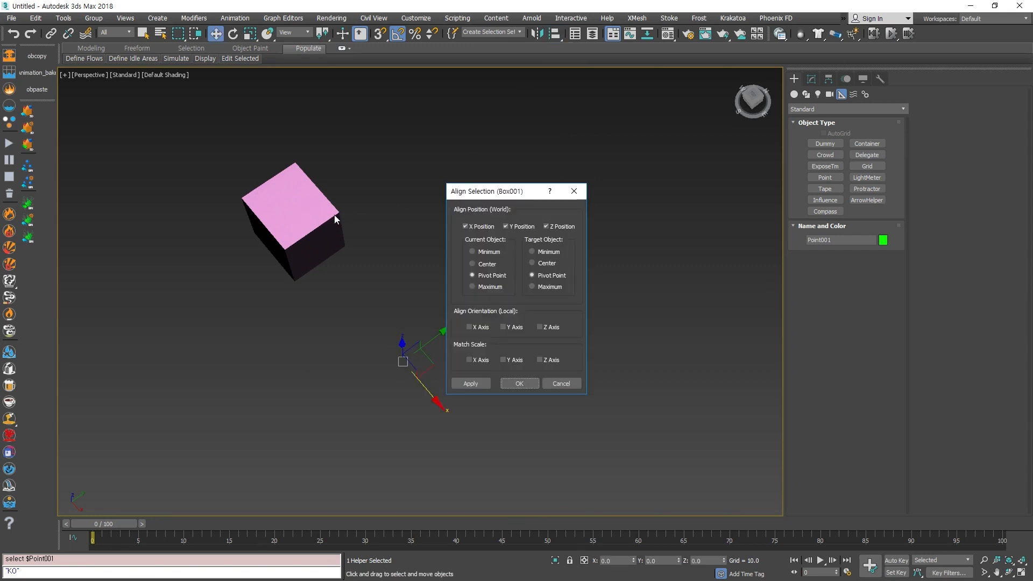
pyautogui.click(518, 384)
pyautogui.keyDown('alt'); pyautogui.moveTo(371, 383); pyautogui.dragTo(397, 272, button='middle'); pyautogui.keyUp('alt')
pyautogui.scroll(5, 293, 286)
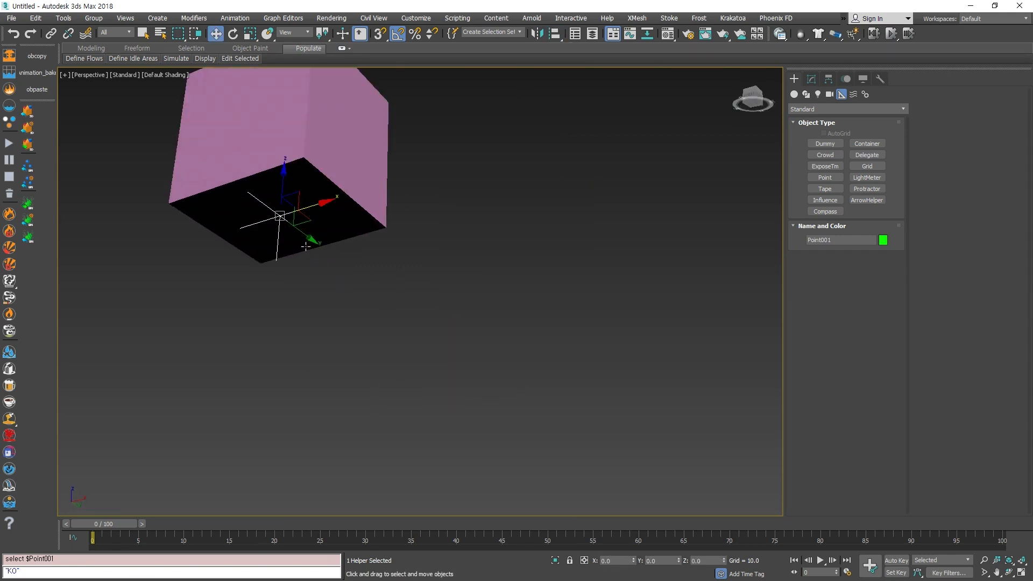
# Link the point helper to the pink box as its parent.
pyautogui.click(51, 33)
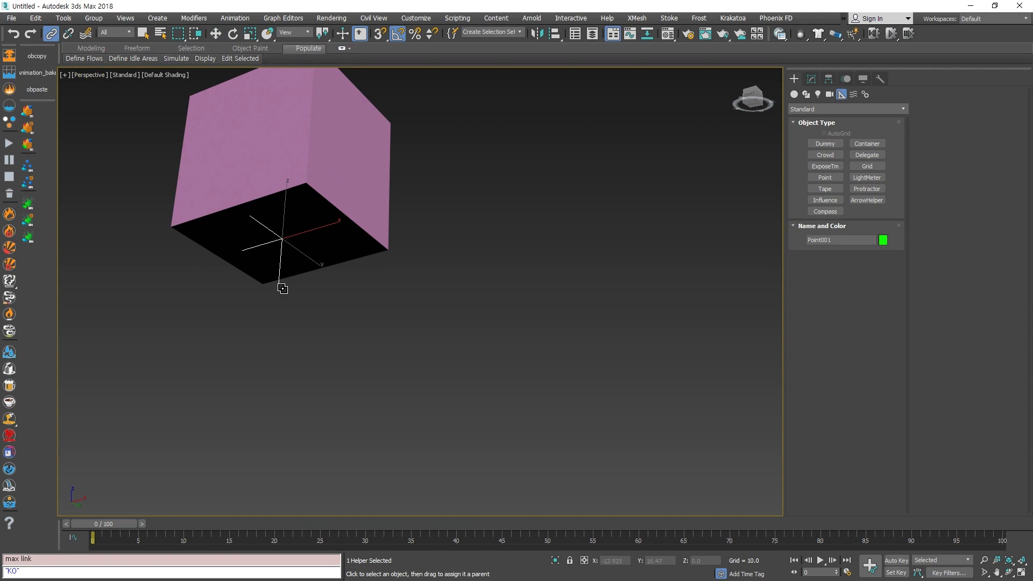
pyautogui.moveTo(282, 289); pyautogui.dragTo(370, 161)
pyautogui.rightClick(410, 316)
# Scrub the timeline from frame 0 to about frame 24 and back to check the linked helper's motion.
pyautogui.moveTo(94, 523); pyautogui.dragTo(334, 534)
pyautogui.press('w')
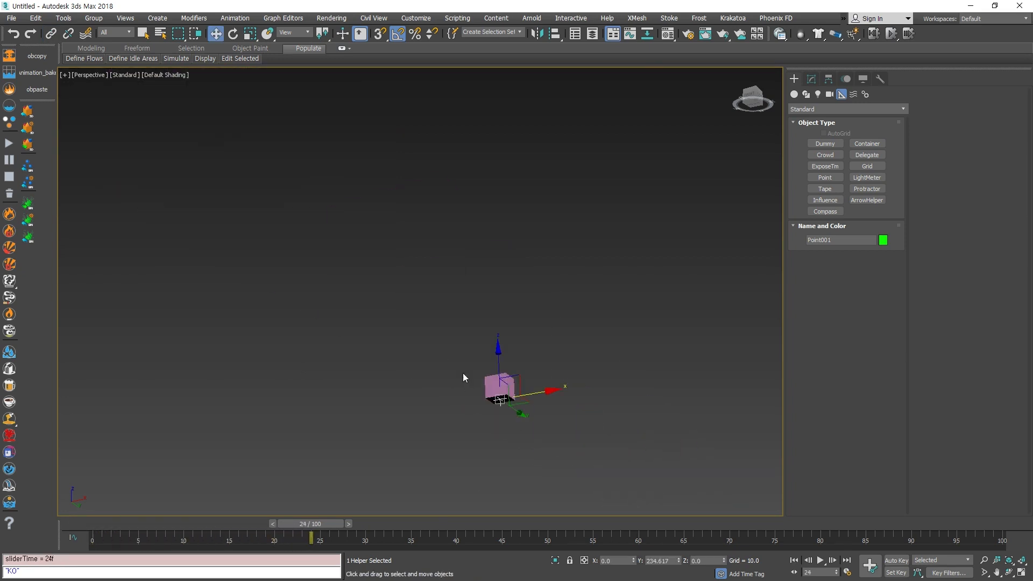
pyautogui.keyDown('alt'); pyautogui.moveTo(464, 374); pyautogui.dragTo(420, 376, button='middle'); pyautogui.keyUp('alt')
pyautogui.moveTo(321, 528); pyautogui.dragTo(92, 530)
pyautogui.scroll(5, 344, 399)
pyautogui.keyDown('alt'); pyautogui.moveTo(344, 399); pyautogui.dragTo(396, 444, button='middle'); pyautogui.keyUp('alt')
pyautogui.scroll(2, 320, 369)
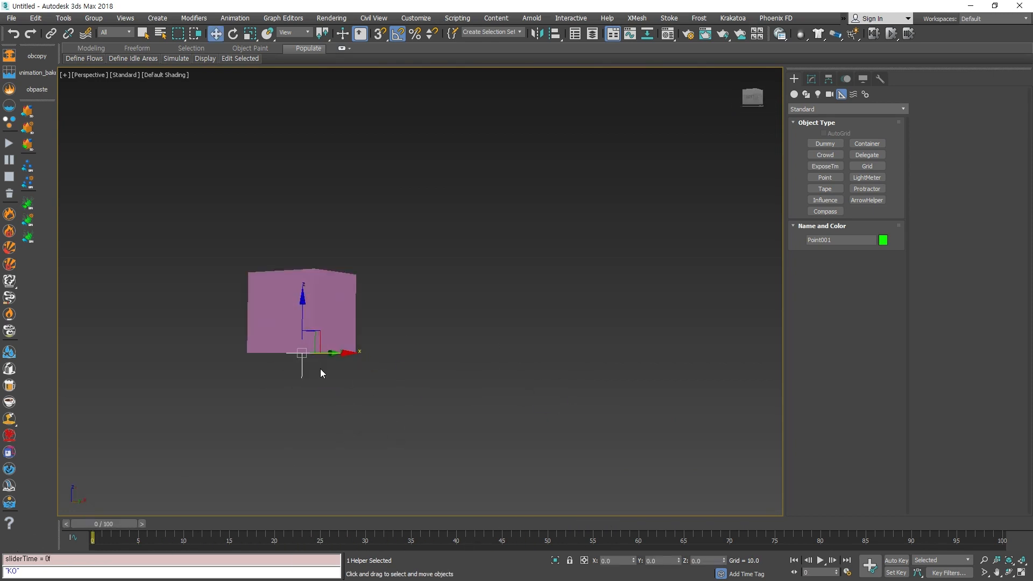
# Undo the link and the alignment of the point helper, keeping the helper selected.
pyautogui.hotkey('ctrl', 'z')
pyautogui.keyDown('alt'); pyautogui.moveTo(364, 411); pyautogui.dragTo(422, 476, button='middle'); pyautogui.keyUp('alt')
pyautogui.click(484, 424)
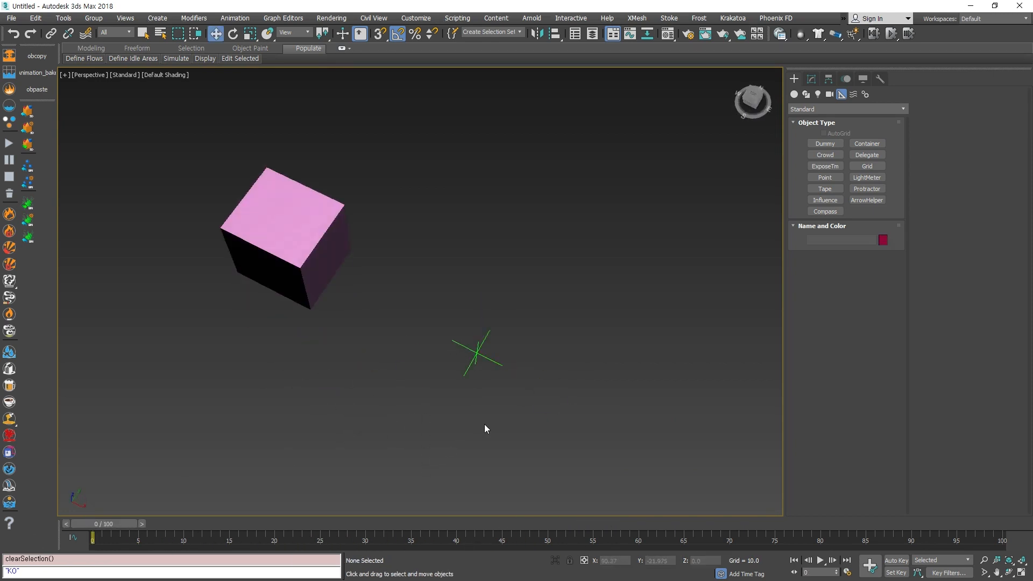
pyautogui.hotkey('ctrl', 'z')
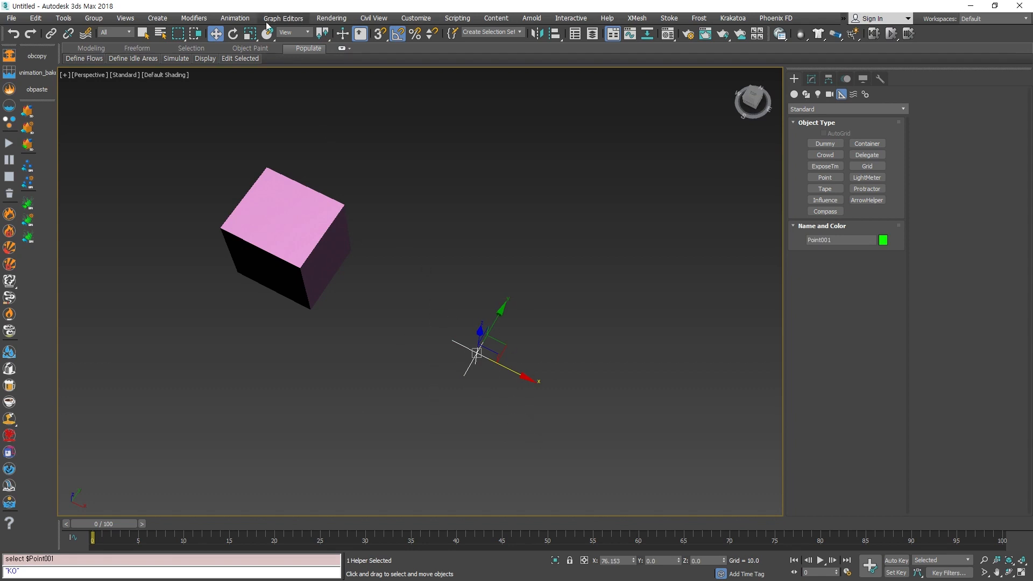
# Apply a Link Constraint to the point helper with the pink box as target at frame 0.
pyautogui.click(240, 23)
pyautogui.moveTo(243, 82)
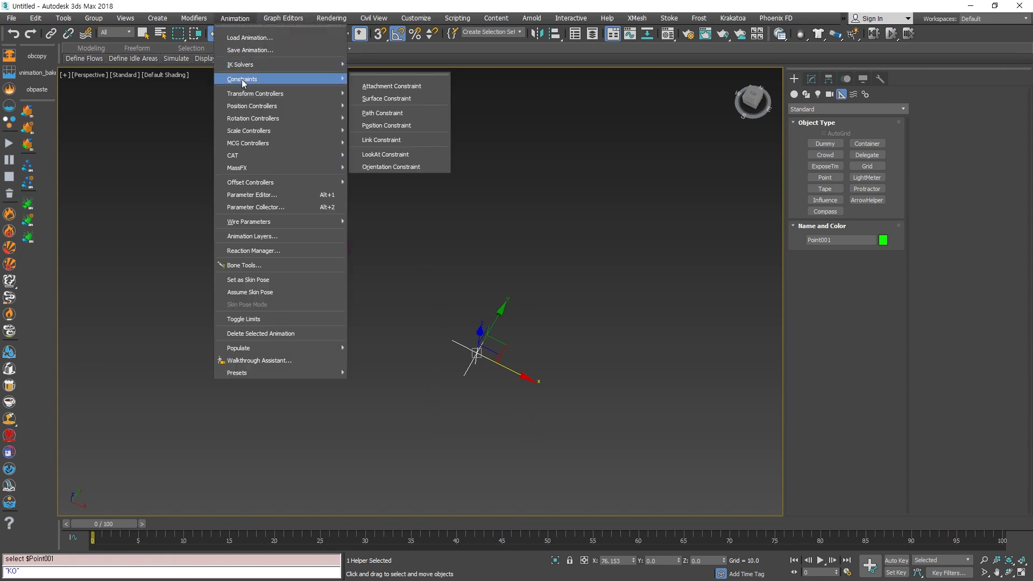
pyautogui.click(393, 142)
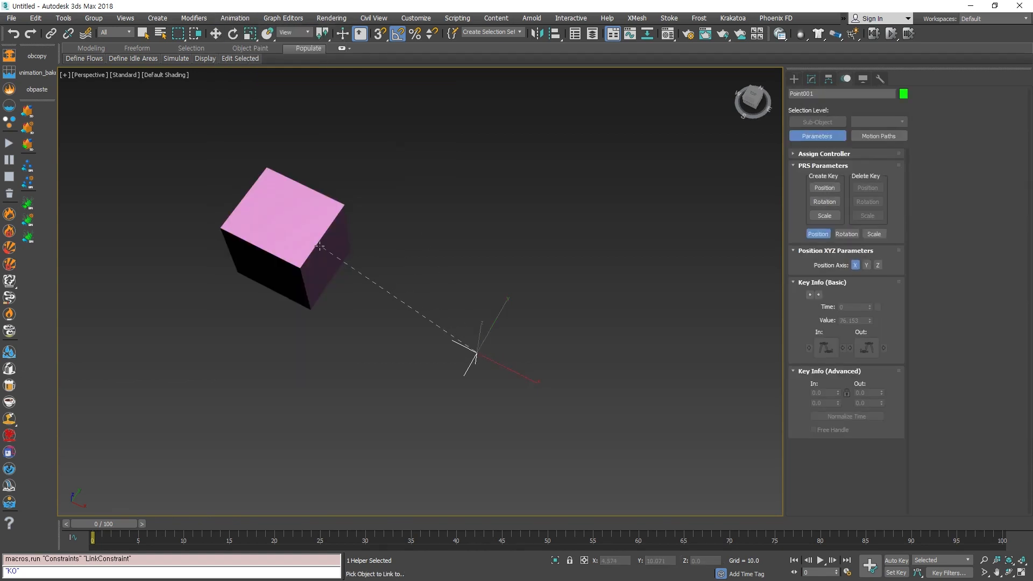
pyautogui.click(319, 246)
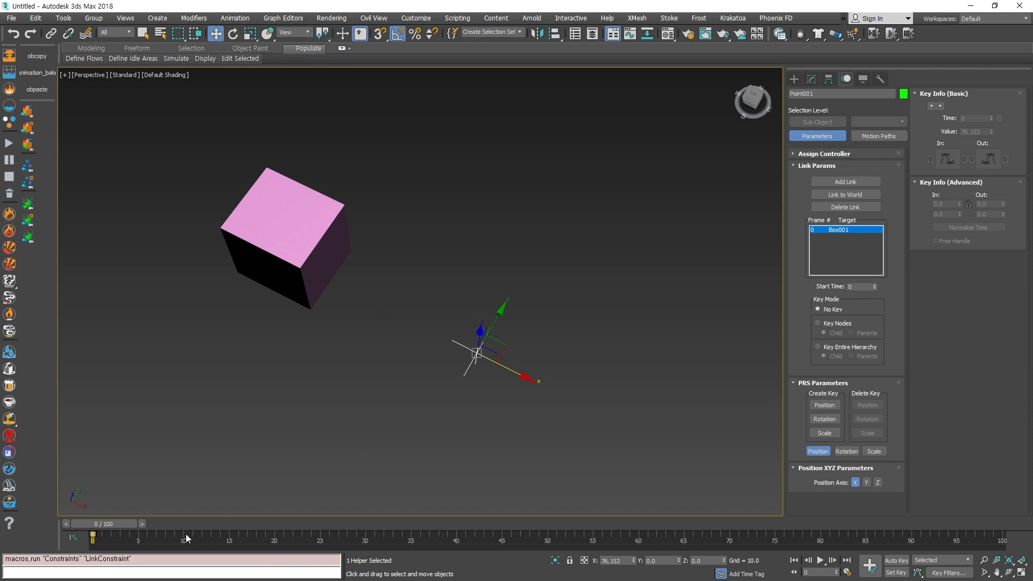
# Scrub between frames 0 and 13 and examine how the constrained helper keeps its offset from the pink box.
pyautogui.moveTo(106, 522); pyautogui.dragTo(223, 530)
pyautogui.moveTo(383, 401); pyautogui.dragTo(281, 437, button='middle')
pyautogui.keyDown('alt'); pyautogui.moveTo(281, 437); pyautogui.dragTo(361, 353, button='middle'); pyautogui.keyUp('alt')
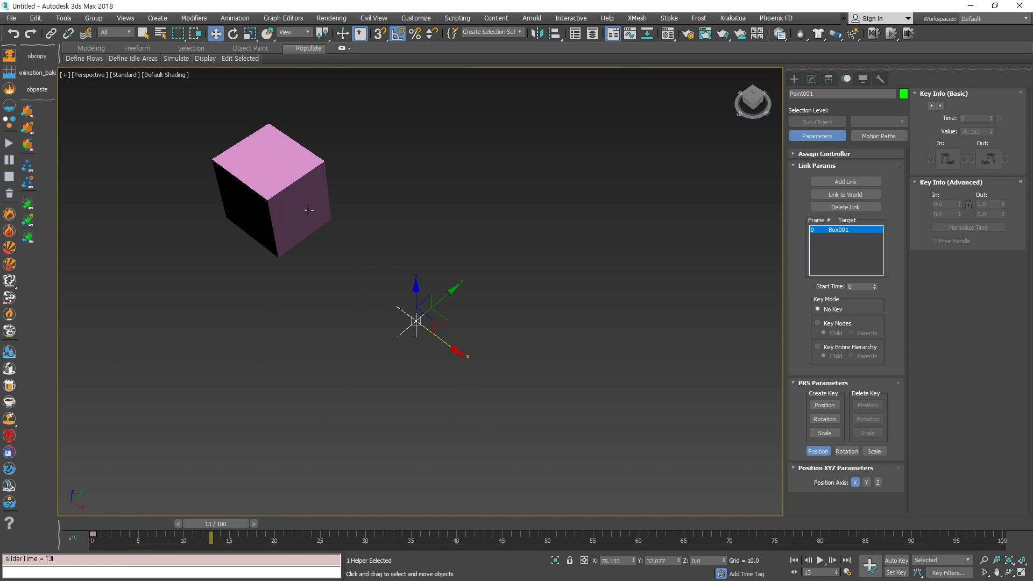
pyautogui.moveTo(225, 525); pyautogui.dragTo(105, 530)
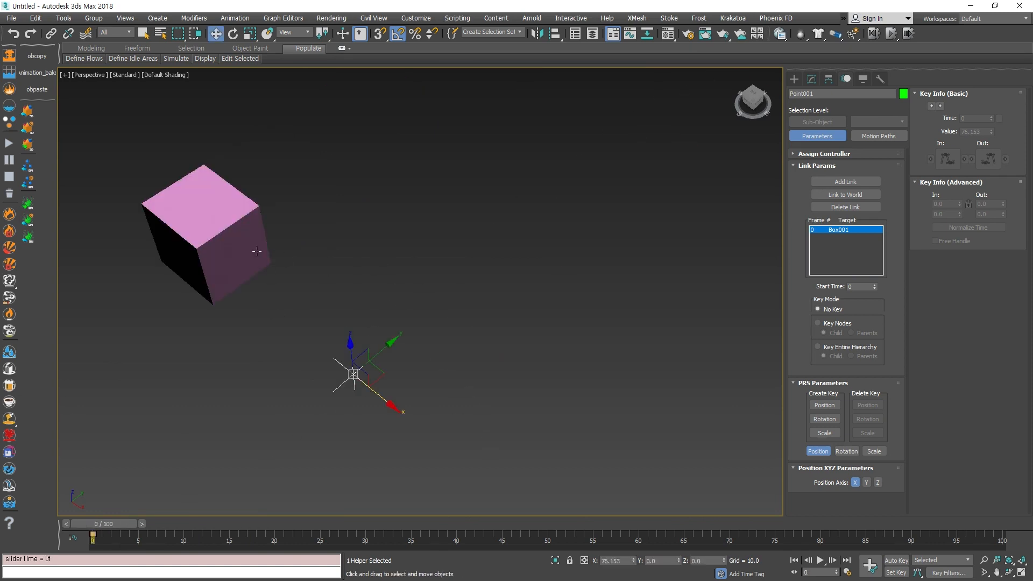
pyautogui.hotkey('alt', 'space')
pyautogui.click(416, 300)
pyautogui.click(354, 374)
pyautogui.press('w')
pyautogui.keyDown('alt'); pyautogui.moveTo(386, 380); pyautogui.dragTo(389, 429, button='middle'); pyautogui.keyUp('alt')
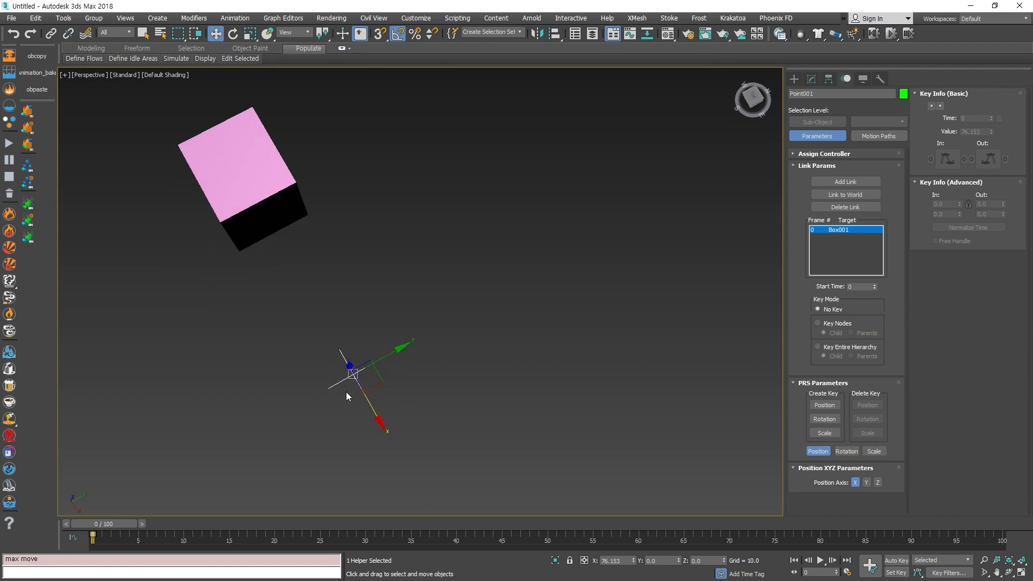
pyautogui.keyDown('alt'); pyautogui.moveTo(347, 396); pyautogui.dragTo(323, 315, button='middle'); pyautogui.keyUp('alt')
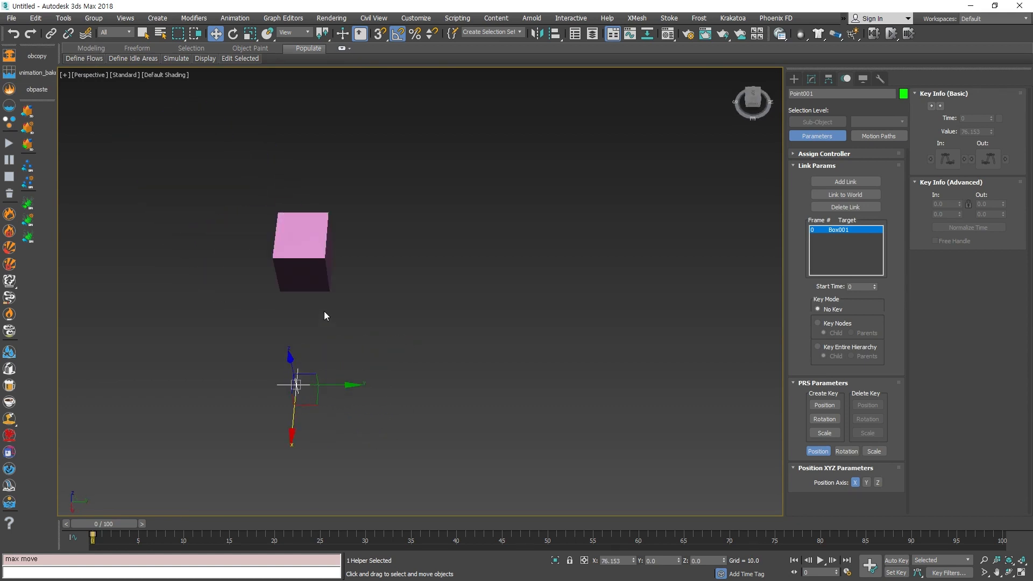
pyautogui.moveTo(368, 403); pyautogui.dragTo(329, 398, button='middle')
pyautogui.scroll(-4, 329, 398)
pyautogui.moveTo(115, 524); pyautogui.dragTo(16, 523)
pyautogui.press('w')
pyautogui.keyDown('alt'); pyautogui.moveTo(288, 430); pyautogui.dragTo(371, 380, button='middle'); pyautogui.keyUp('alt')
# Try aligning the link-constrained helper to the pink box's pivot point, and undo that alignment.
pyautogui.click(554, 33)
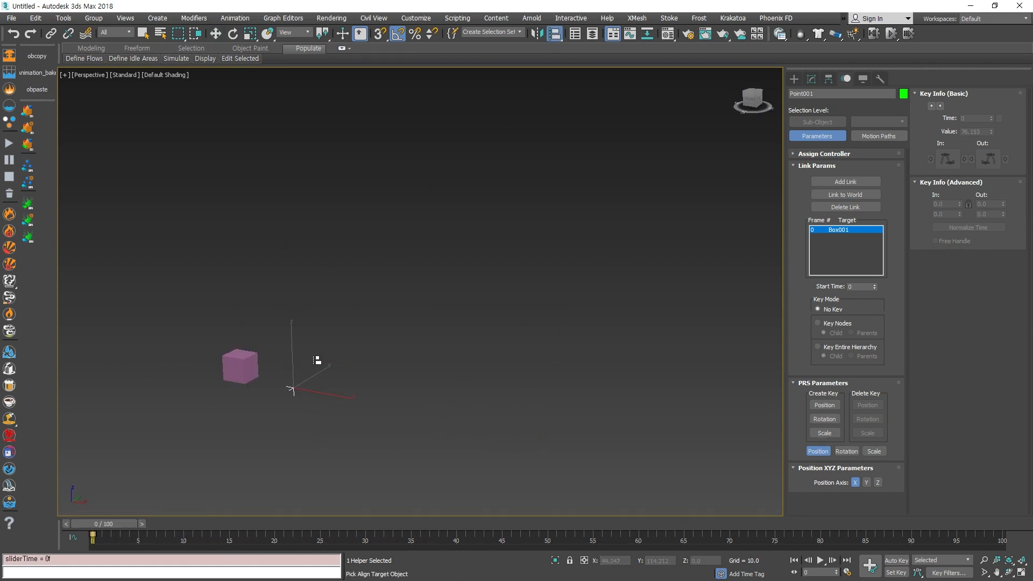
pyautogui.click(240, 366)
pyautogui.click(515, 379)
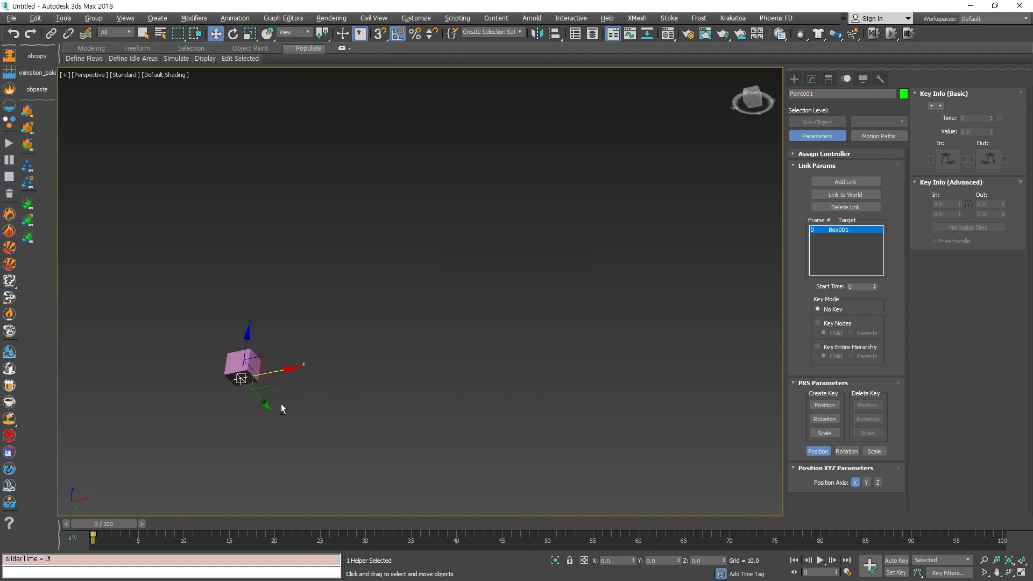
pyautogui.moveTo(119, 529)
pyautogui.mouseDown()
pyautogui.moveTo(322, 527)
pyautogui.moveTo(406, 541)
pyautogui.moveTo(105, 529)
pyautogui.mouseUp()
pyautogui.hotkey('ctrl', 'z')
pyautogui.keyDown('alt'); pyautogui.moveTo(346, 366); pyautogui.dragTo(336, 484, button='middle'); pyautogui.keyUp('alt')
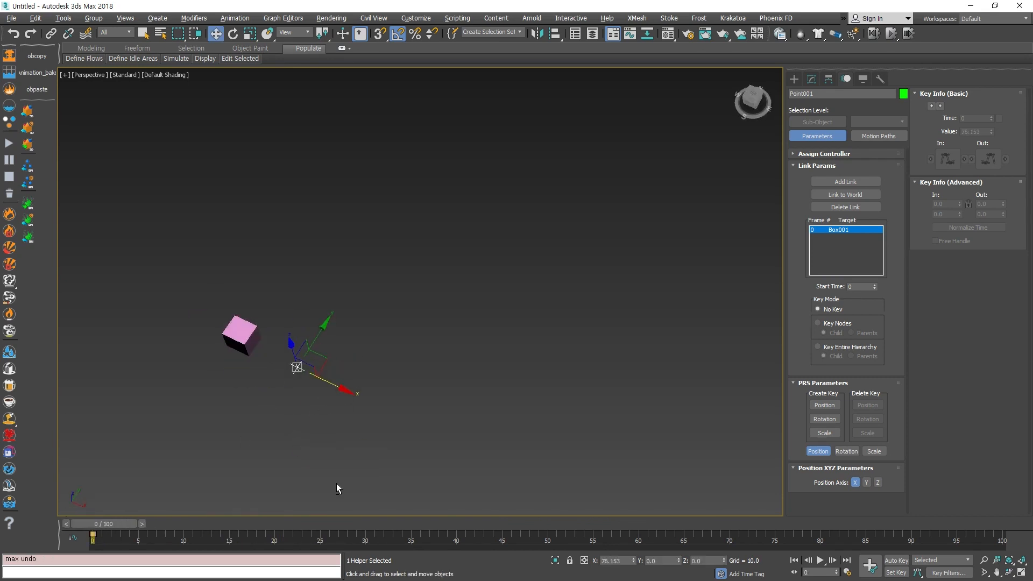
pyautogui.click(297, 367)
pyautogui.click(239, 336)
pyautogui.click(298, 367)
pyautogui.moveTo(392, 376); pyautogui.dragTo(429, 395, button='middle')
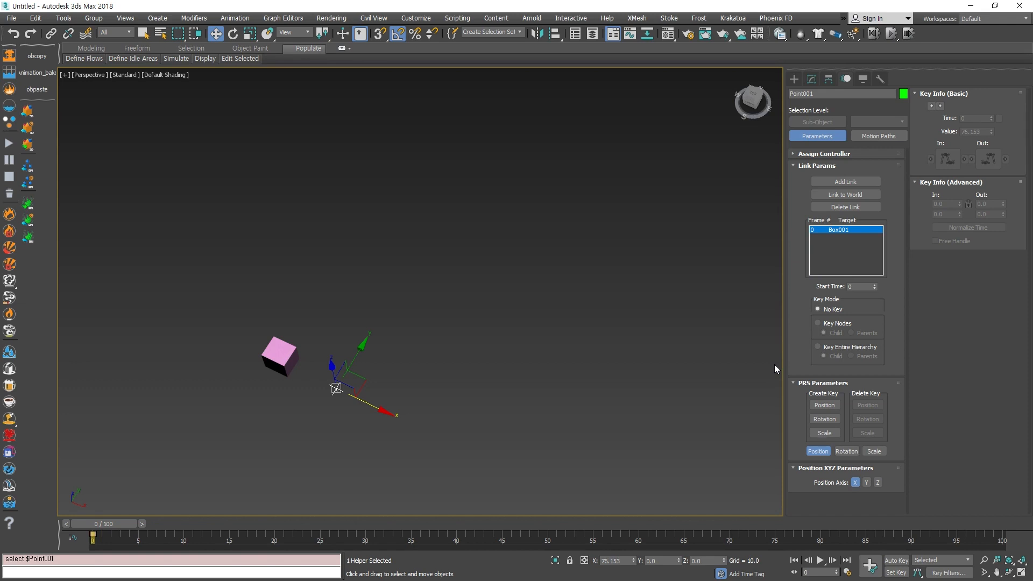
# Go to frame 20 and show the box and helper in a maximized Top view with nothing selected.
pyautogui.click(470, 366)
pyautogui.moveTo(379, 307); pyautogui.dragTo(275, 406)
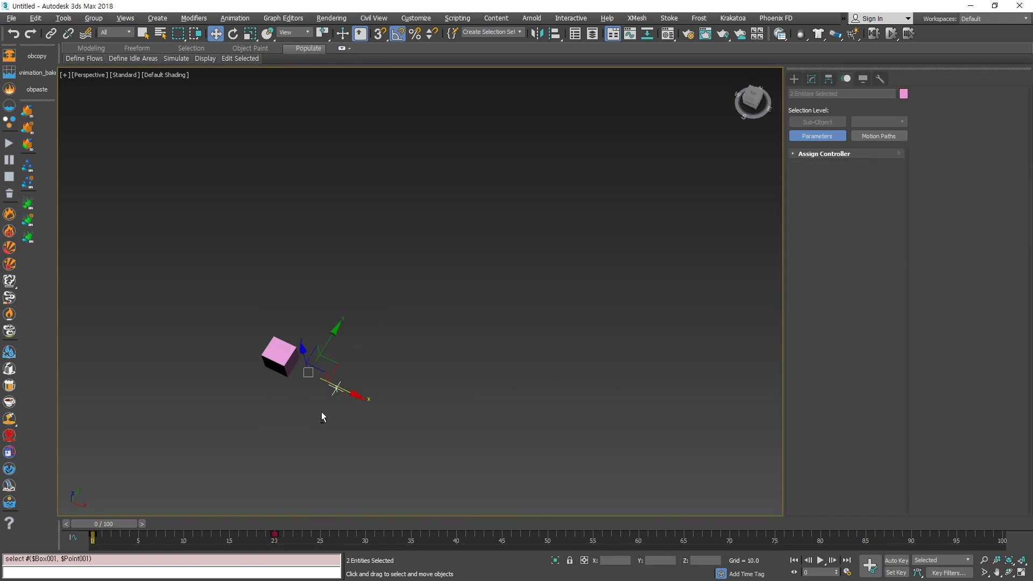
pyautogui.keyDown('alt'); pyautogui.moveTo(321, 412); pyautogui.dragTo(365, 482, button='middle'); pyautogui.keyUp('alt')
pyautogui.click(280, 526)
pyautogui.moveTo(368, 222); pyautogui.dragTo(362, 459, button='middle')
pyautogui.click(445, 392)
pyautogui.hotkey('alt', 'w')
pyautogui.click(349, 231)
pyautogui.hotkey('alt', 'w')
pyautogui.press('z')
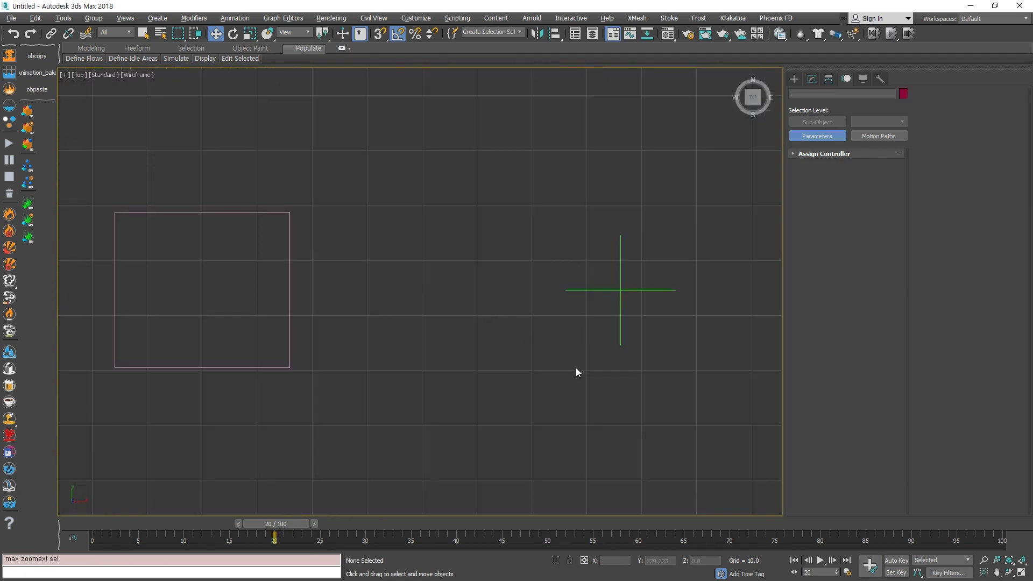
# Examine the pink box's position curves in the Curve Editor and close it.
pyautogui.moveTo(271, 525); pyautogui.dragTo(299, 524)
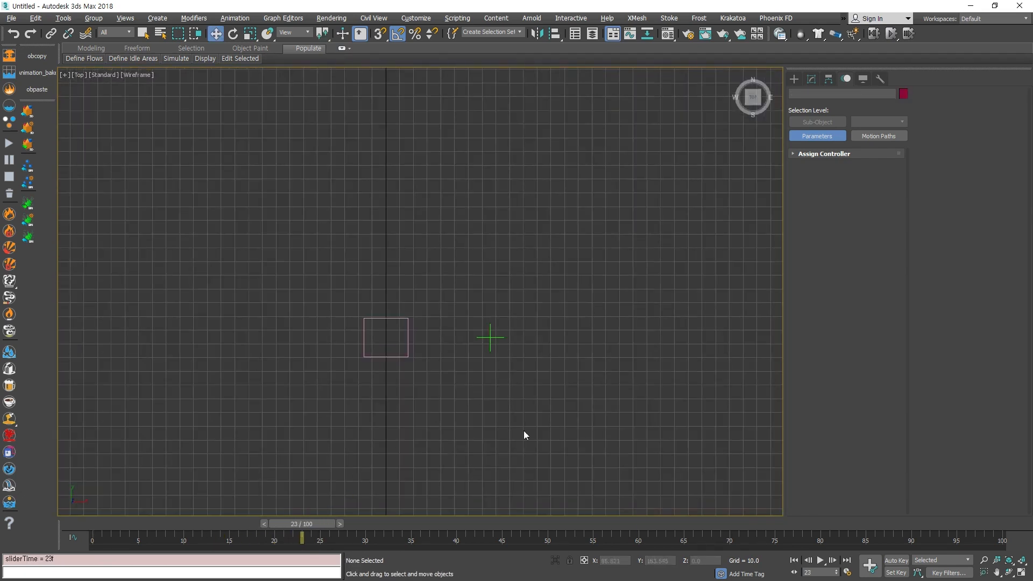
pyautogui.moveTo(523, 430); pyautogui.dragTo(501, 426, button='middle')
pyautogui.click(356, 321)
pyautogui.click(633, 33)
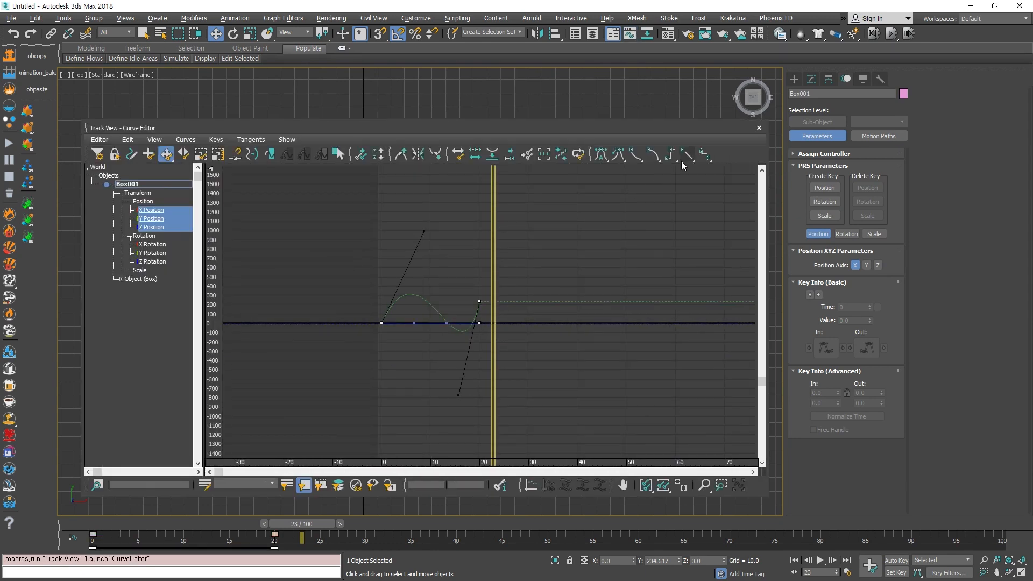
pyautogui.click(759, 128)
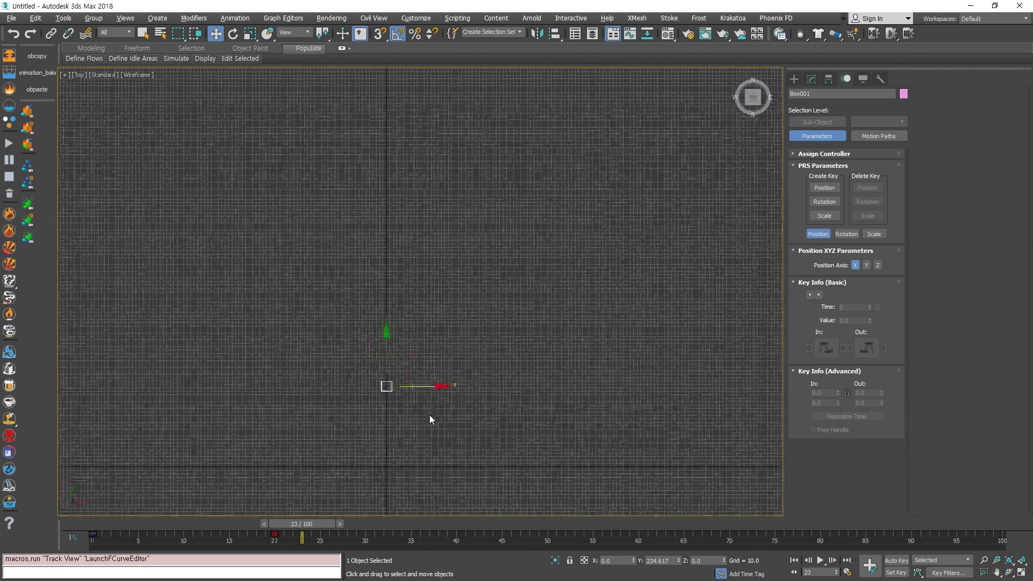
# Scrub through the pink box's movement and stop at frame 20 with nothing selected.
pyautogui.moveTo(406, 410); pyautogui.dragTo(392, 356, button='middle')
pyautogui.scroll(2, 392, 357)
pyautogui.moveTo(92, 526); pyautogui.dragTo(302, 526)
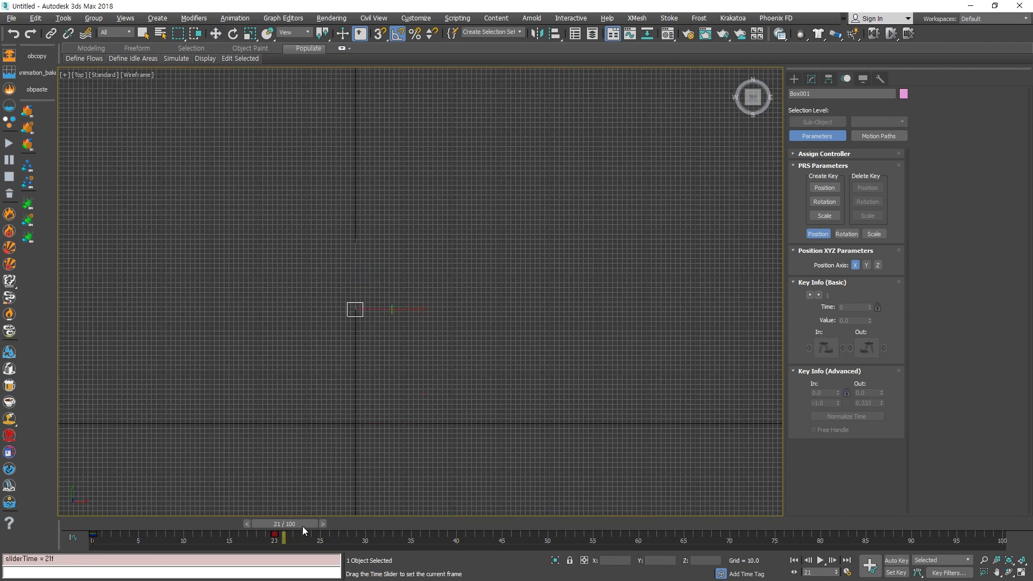
pyautogui.click(321, 476)
pyautogui.scroll(4, 341, 259)
# Create a second box about 40 long and 38 wide just beyond the pink box in the Top view.
pyautogui.click(796, 80)
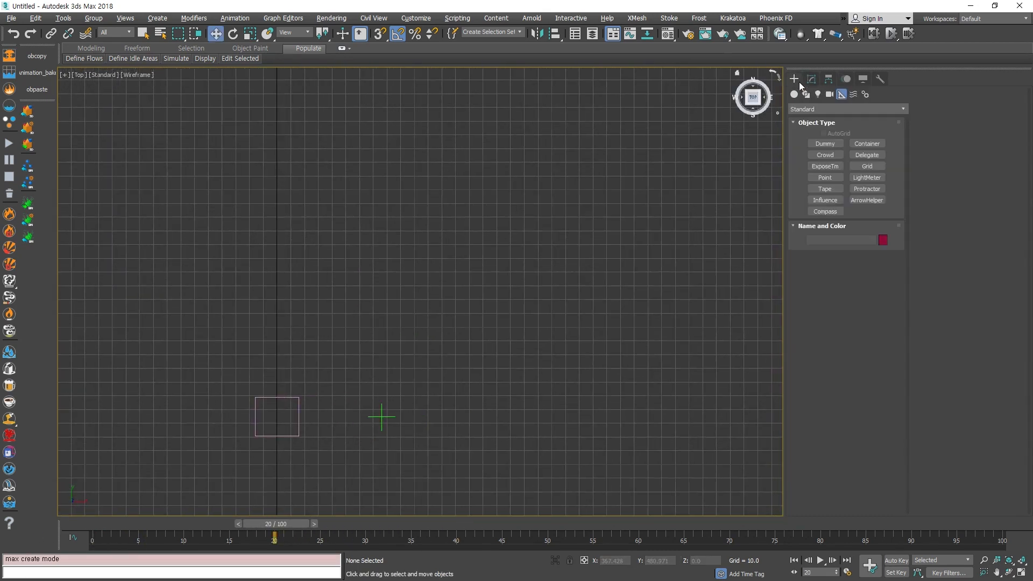
pyautogui.click(794, 95)
pyautogui.click(825, 143)
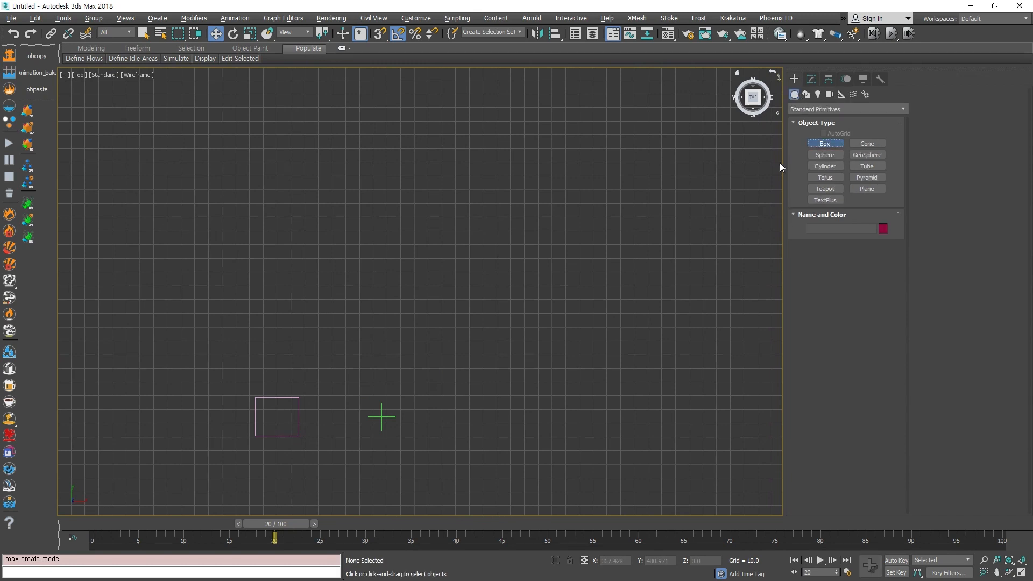
pyautogui.moveTo(285, 308); pyautogui.dragTo(339, 363)
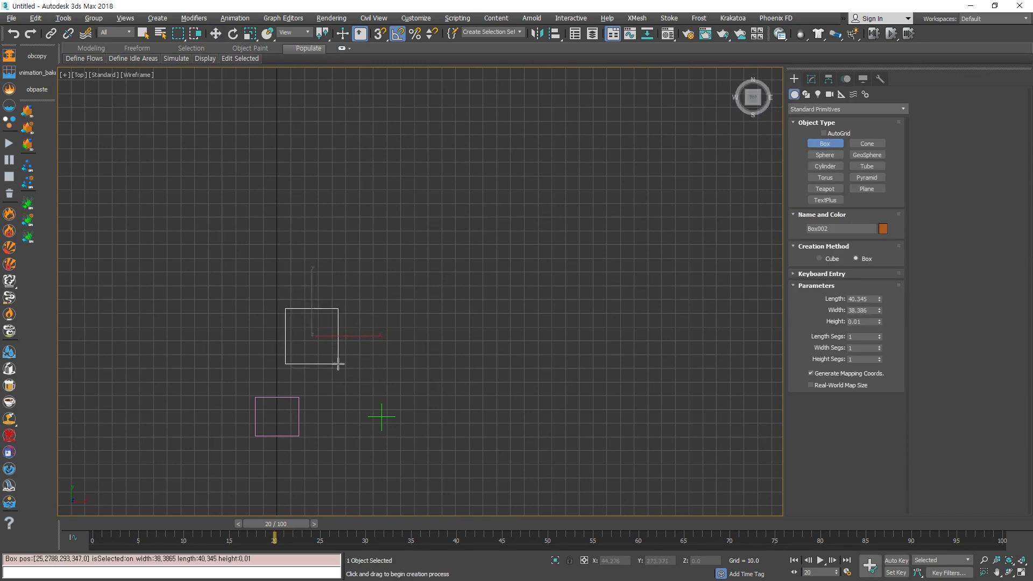
pyautogui.press('w')
# Animate the new box with Auto Key, keying it at frame 20 and moving it along positive X at frame 40.
pyautogui.click(891, 561)
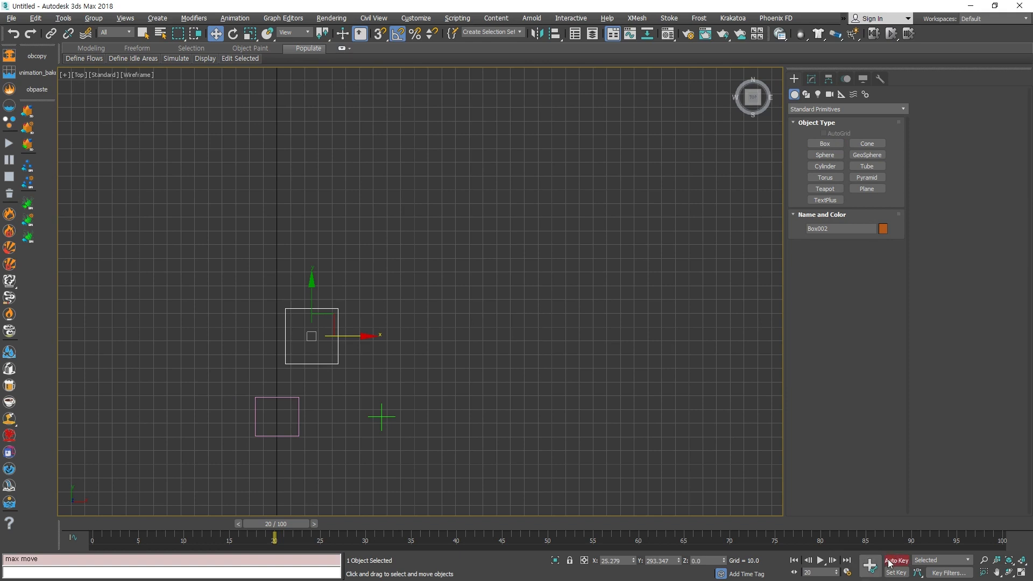
pyautogui.click(871, 565)
pyautogui.moveTo(260, 531); pyautogui.dragTo(442, 530)
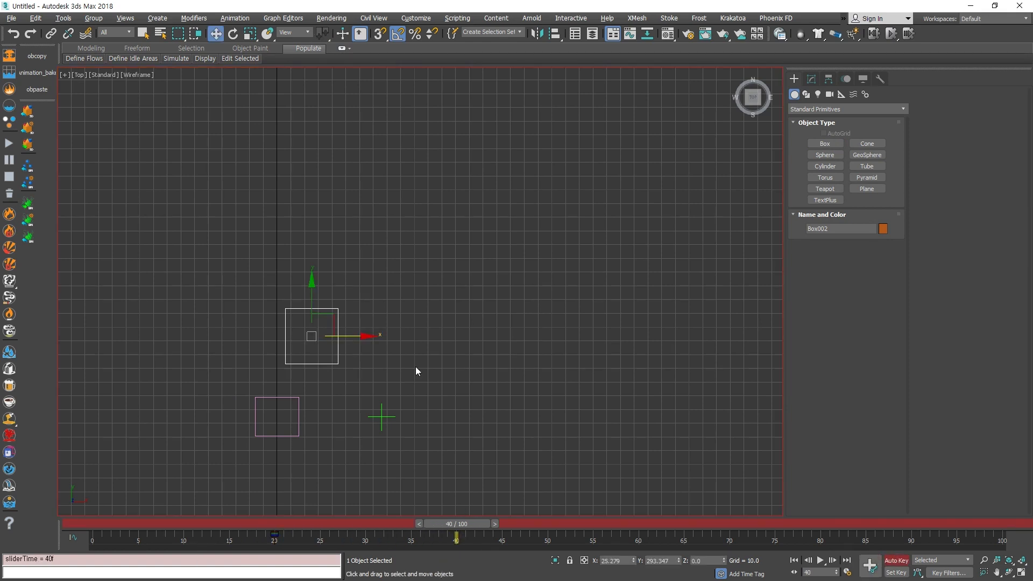
pyautogui.moveTo(350, 337); pyautogui.dragTo(598, 344)
pyautogui.click(531, 444)
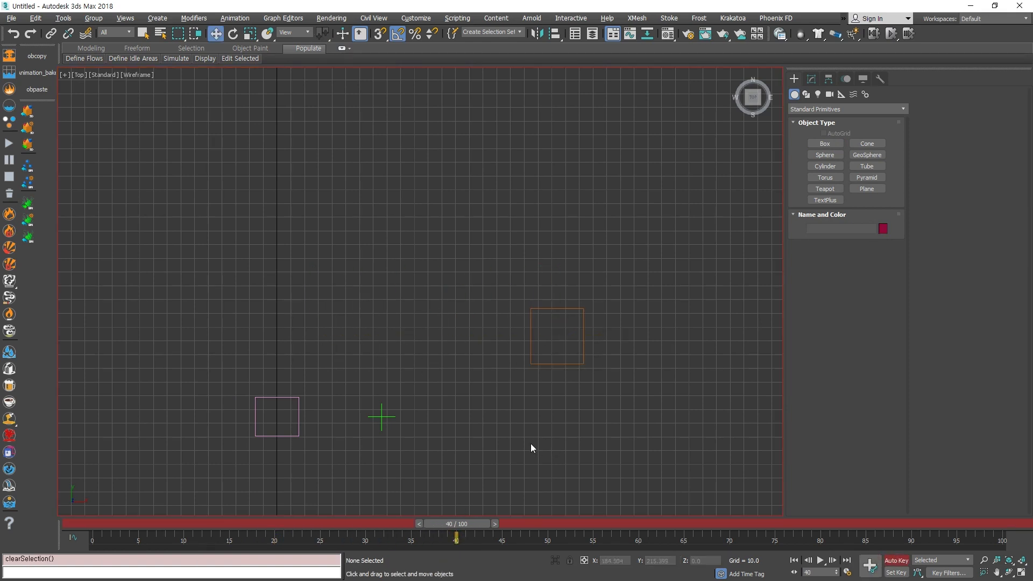
pyautogui.moveTo(530, 443); pyautogui.dragTo(424, 395, button='middle')
pyautogui.press('n')
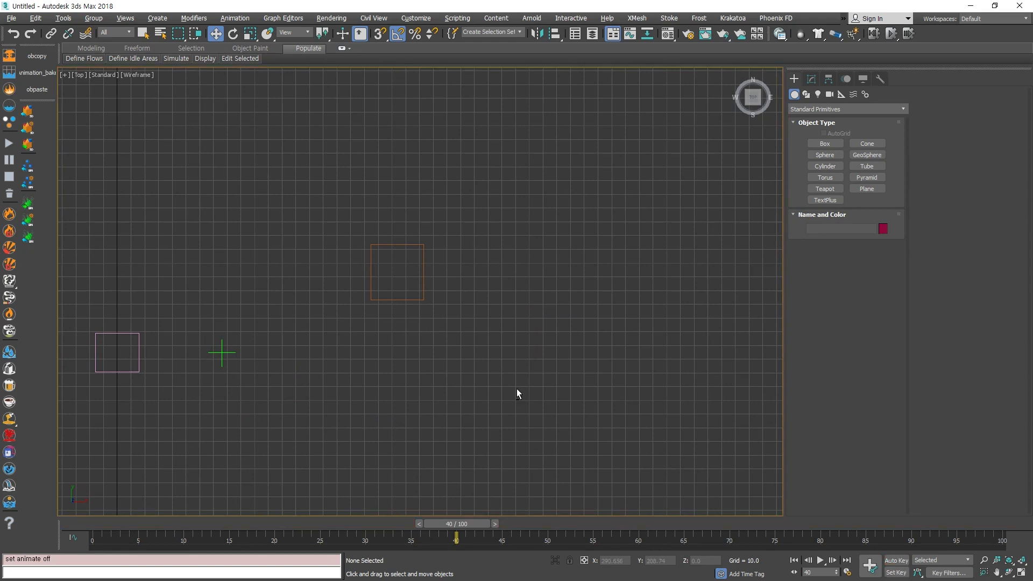
# Select the point helper in the maximized Perspective view and return to frame 0.
pyautogui.hotkey('alt', 'w')
pyautogui.click(586, 476)
pyautogui.hotkey('alt', 'w')
pyautogui.moveTo(297, 406); pyautogui.dragTo(298, 408)
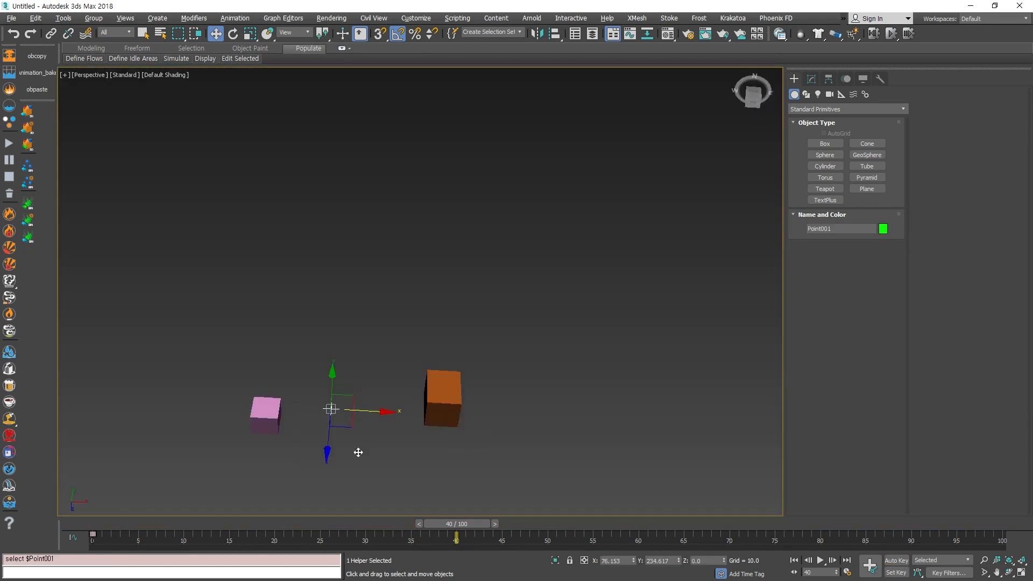
pyautogui.press('Home')
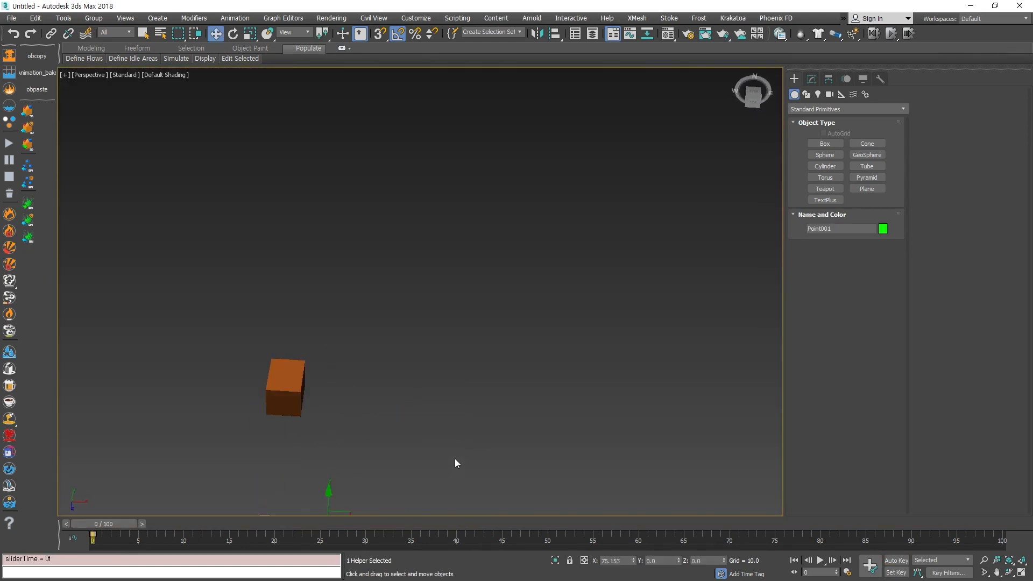
# At frame 20, add the orange box as a second link target of the point helper's Link Constraint.
pyautogui.moveTo(104, 524); pyautogui.dragTo(301, 508)
pyautogui.press('w')
pyautogui.click(384, 275)
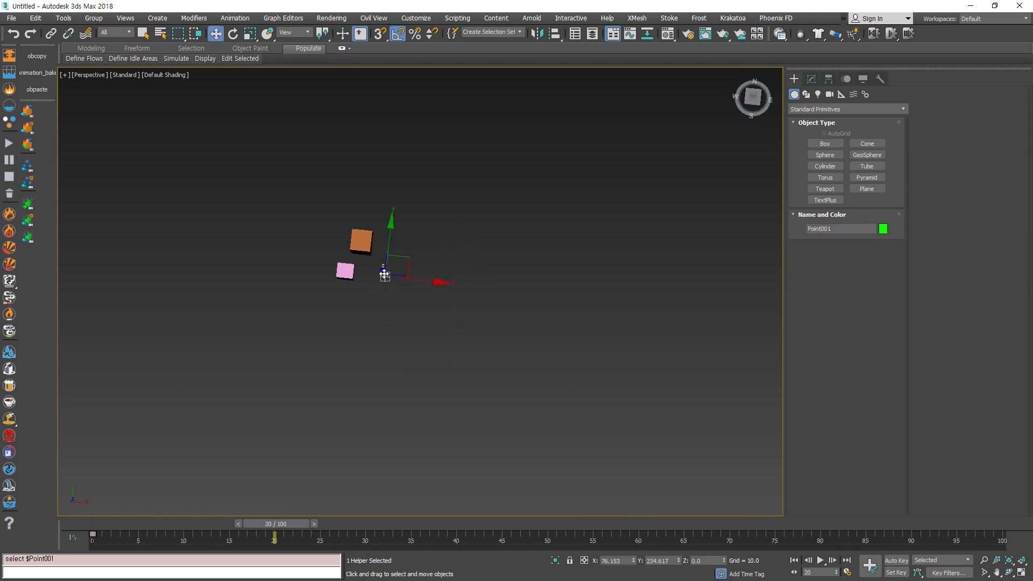
pyautogui.scroll(4, 450, 369)
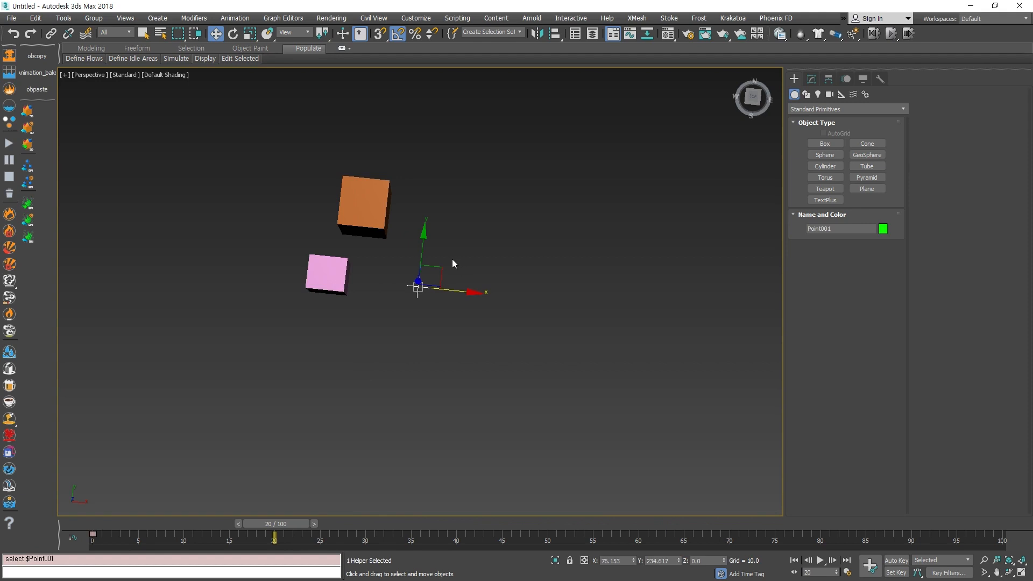
pyautogui.click(846, 80)
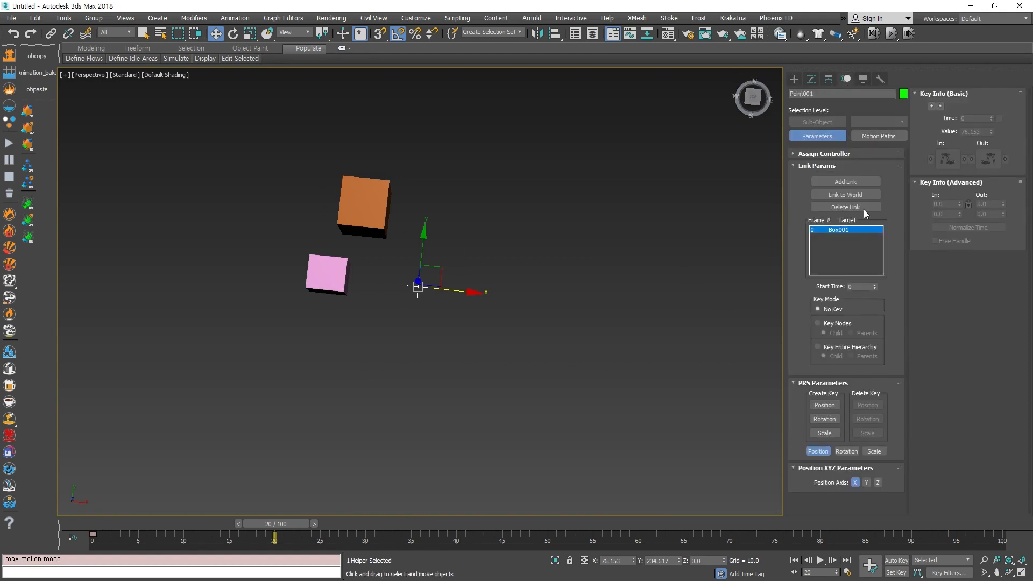
pyautogui.moveTo(505, 376); pyautogui.dragTo(483, 452, button='middle')
pyautogui.click(845, 181)
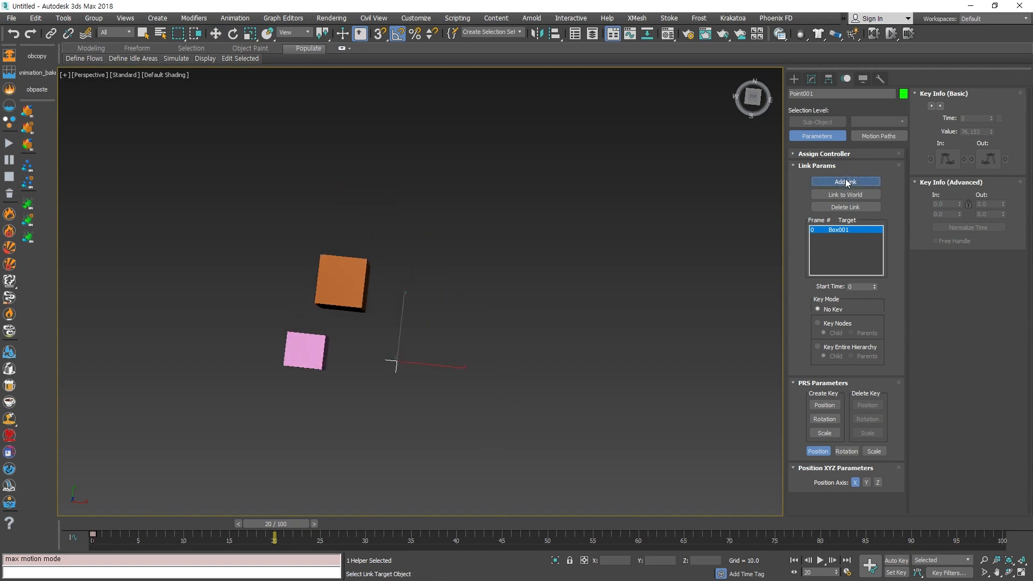
pyautogui.click(353, 295)
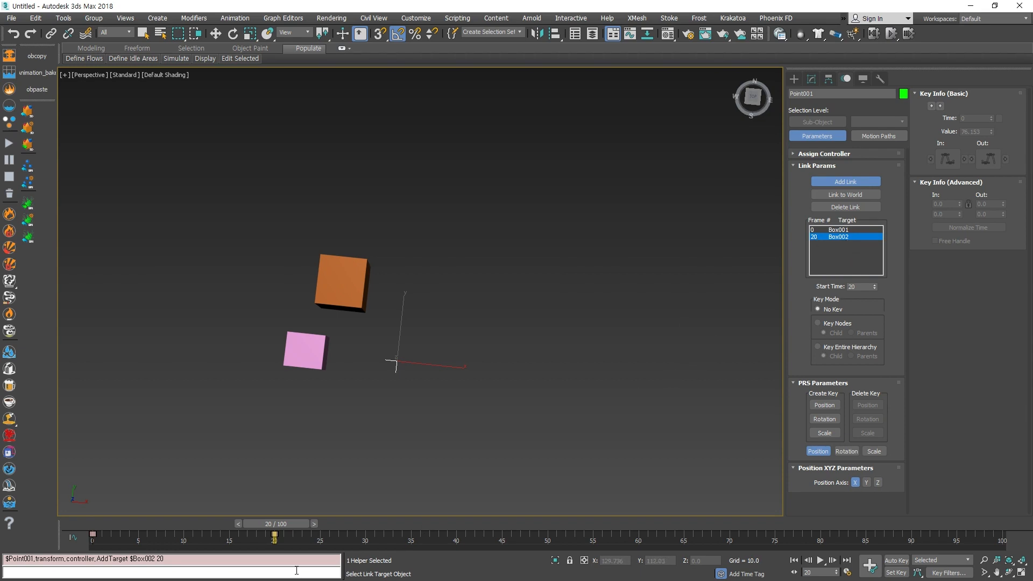
# Leave link picking and scrub from frame 0 to frame 33 to examine how the helper follows the pink and orange boxes.
pyautogui.moveTo(289, 527); pyautogui.dragTo(92, 528)
pyautogui.moveTo(392, 436); pyautogui.dragTo(346, 360, button='middle')
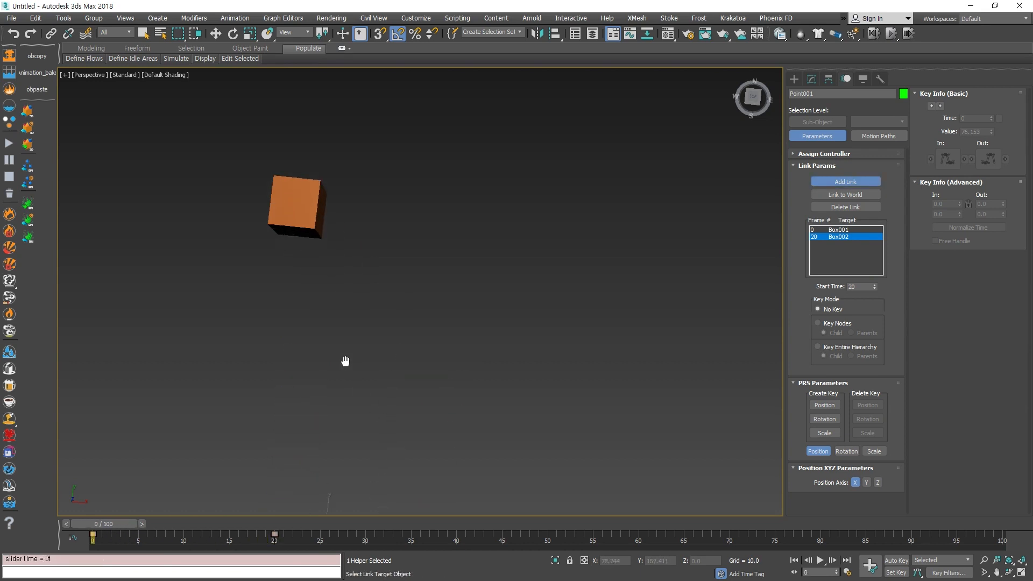
pyautogui.scroll(-4, 346, 361)
pyautogui.press('w')
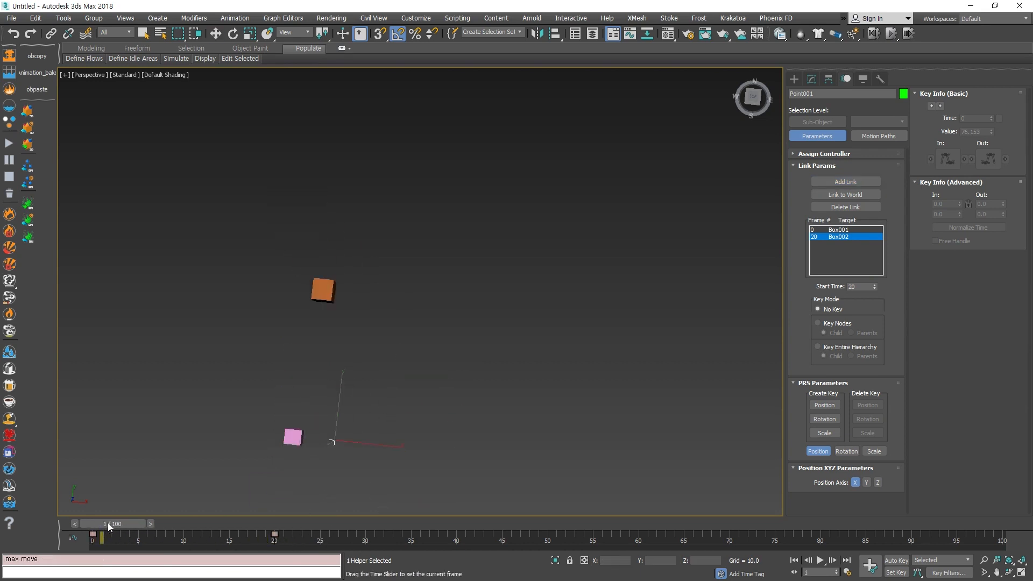
pyautogui.moveTo(108, 522); pyautogui.dragTo(355, 525)
pyautogui.click(364, 301)
pyautogui.keyDown('alt'); pyautogui.moveTo(358, 398); pyautogui.dragTo(362, 297, button='middle'); pyautogui.keyUp('alt')
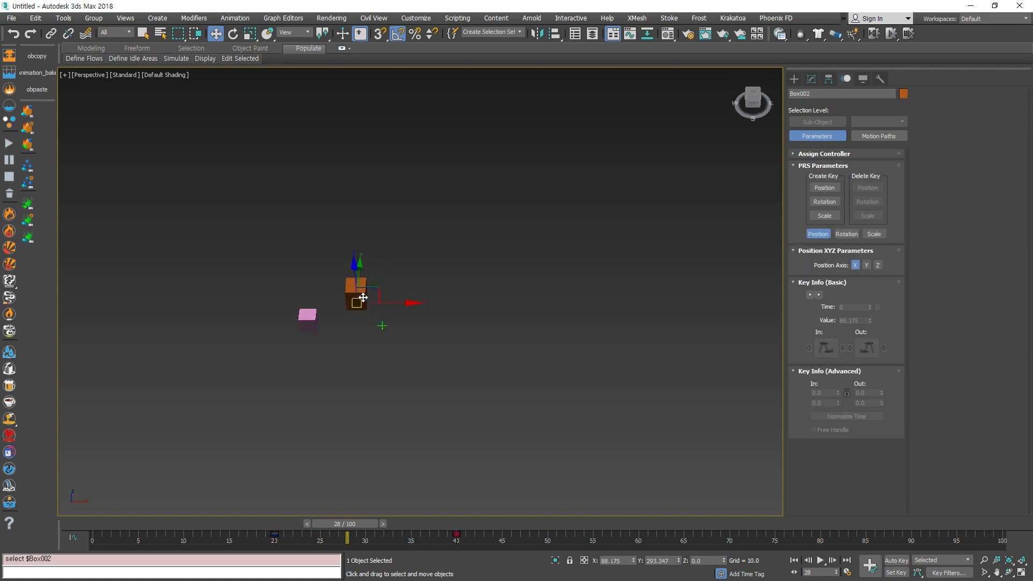
pyautogui.scroll(3, 362, 297)
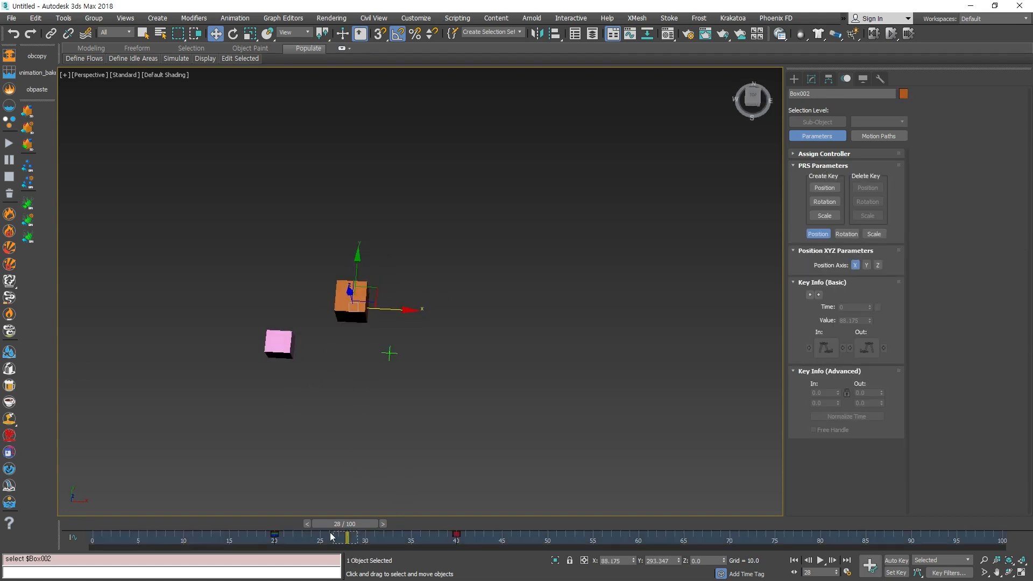
pyautogui.moveTo(318, 524); pyautogui.dragTo(398, 524)
pyautogui.press('w')
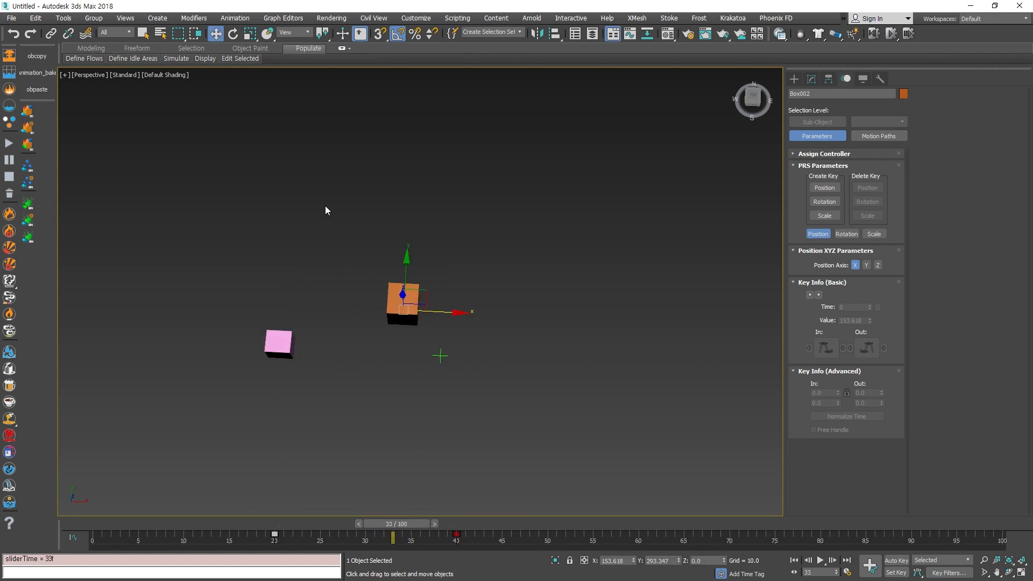
# Select the point helper, inspect it from several angles beside the boxes, and scrub back to frame 0.
pyautogui.moveTo(515, 402); pyautogui.dragTo(245, 264)
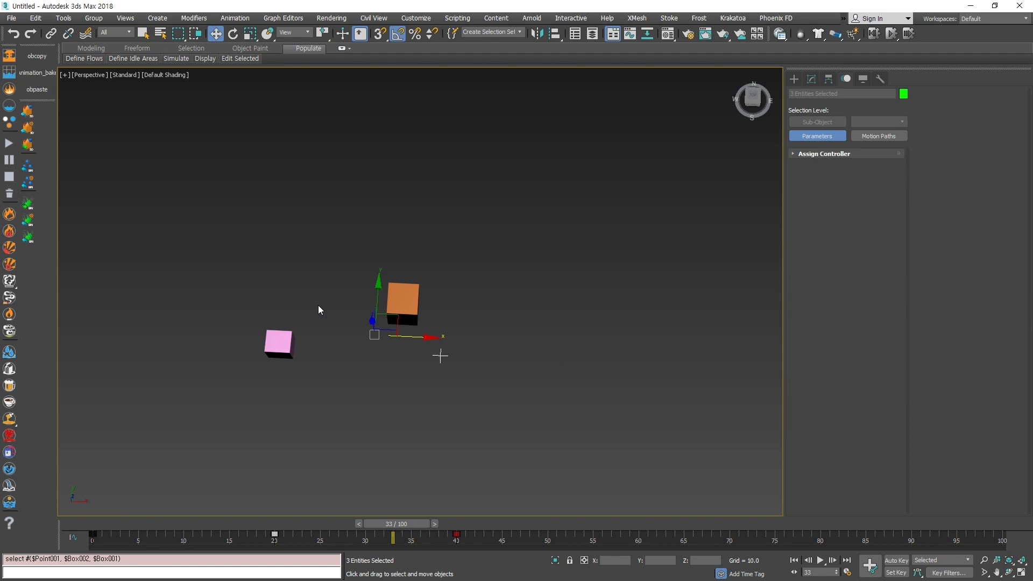
pyautogui.click(347, 400)
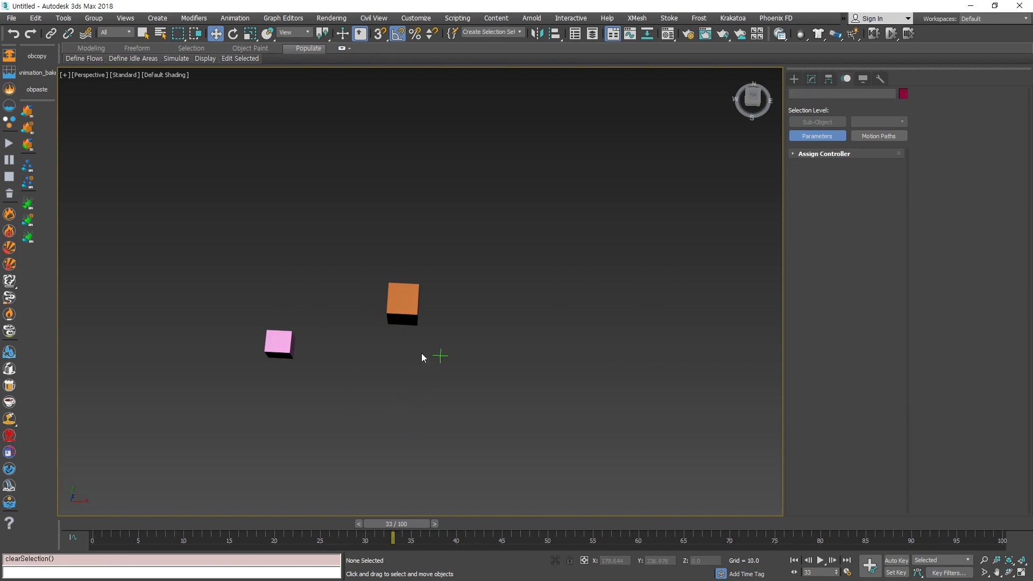
pyautogui.click(441, 356)
pyautogui.press('w')
pyautogui.keyDown('alt'); pyautogui.moveTo(455, 373); pyautogui.dragTo(359, 366, button='middle'); pyautogui.keyUp('alt')
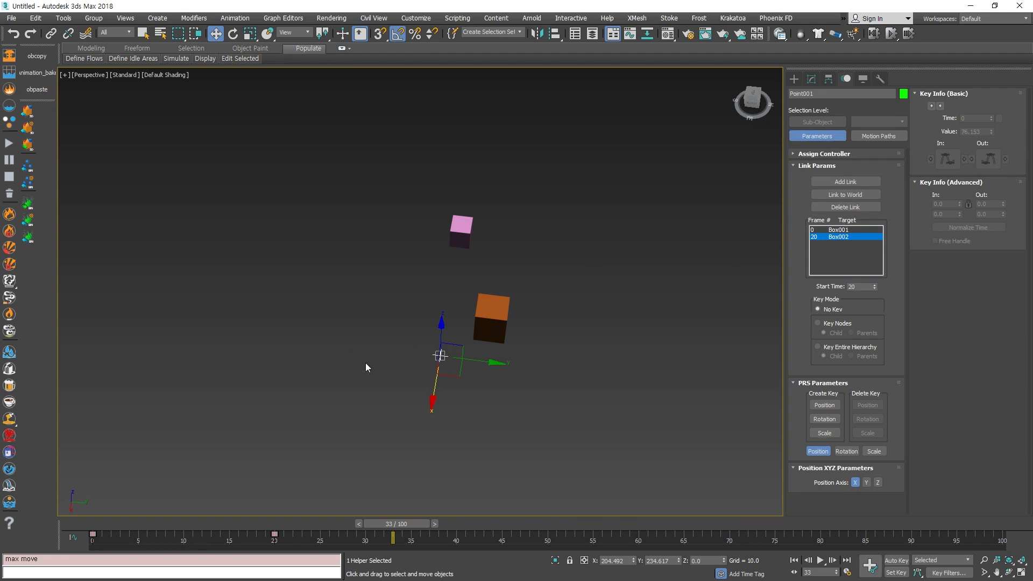
pyautogui.keyDown('alt'); pyautogui.moveTo(365, 364); pyautogui.dragTo(450, 375, button='middle'); pyautogui.keyUp('alt')
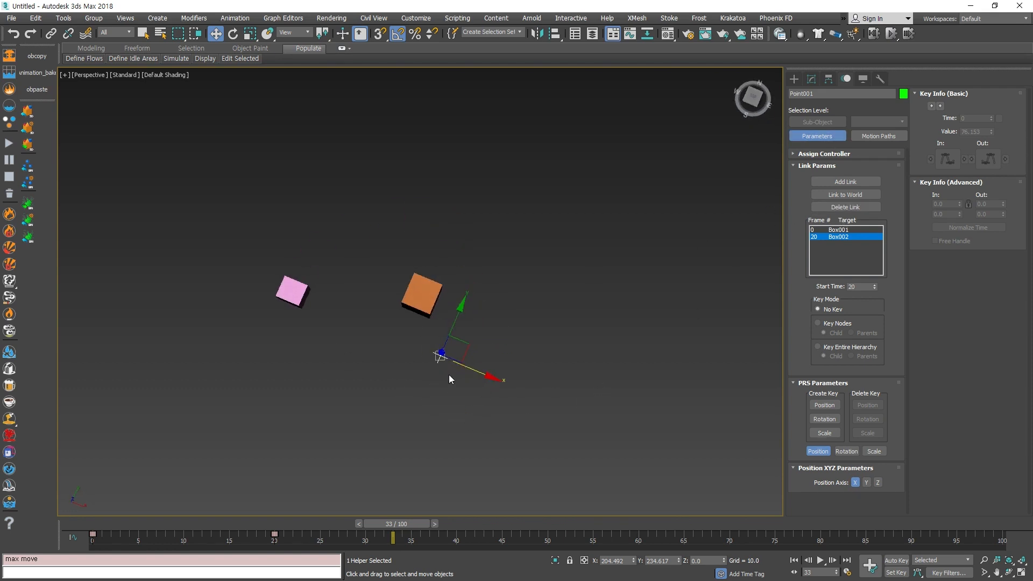
pyautogui.moveTo(389, 524); pyautogui.dragTo(5, 473)
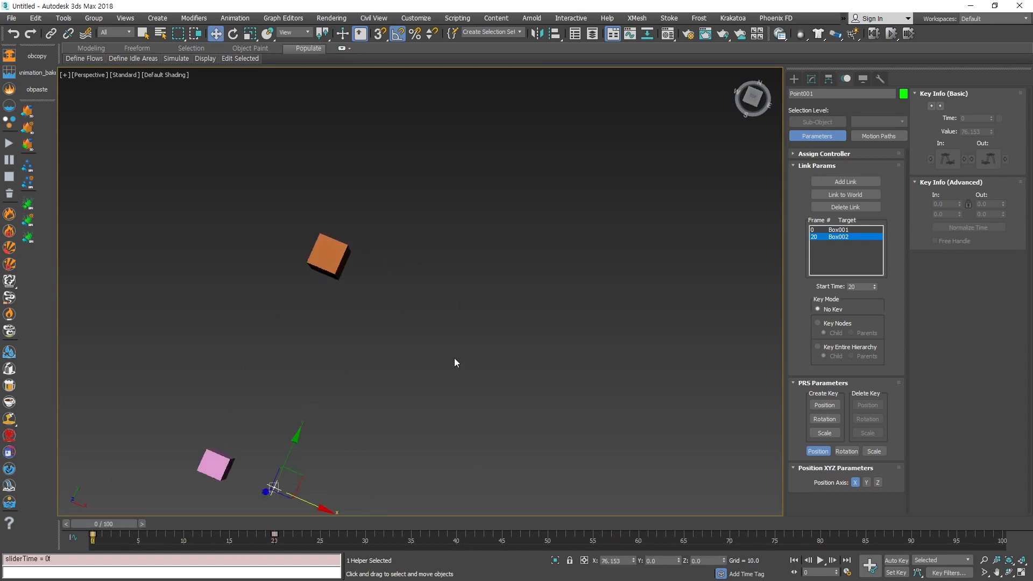
# Delete the orange and pink boxes together.
pyautogui.click(448, 376)
pyautogui.keyDown('alt'); pyautogui.moveTo(434, 417); pyautogui.dragTo(430, 363, button='middle'); pyautogui.keyUp('alt')
pyautogui.click(342, 233)
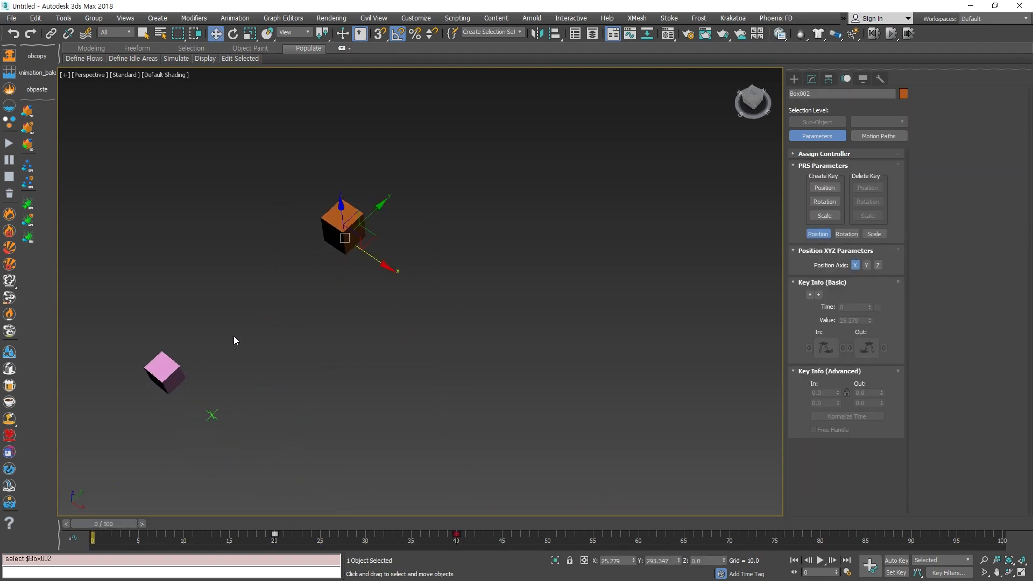
pyautogui.keyDown('ctrl'); pyautogui.click(166, 371); pyautogui.keyUp('ctrl')
pyautogui.press('Delete')
# Undo the deletion of the pink box only.
pyautogui.click(238, 21)
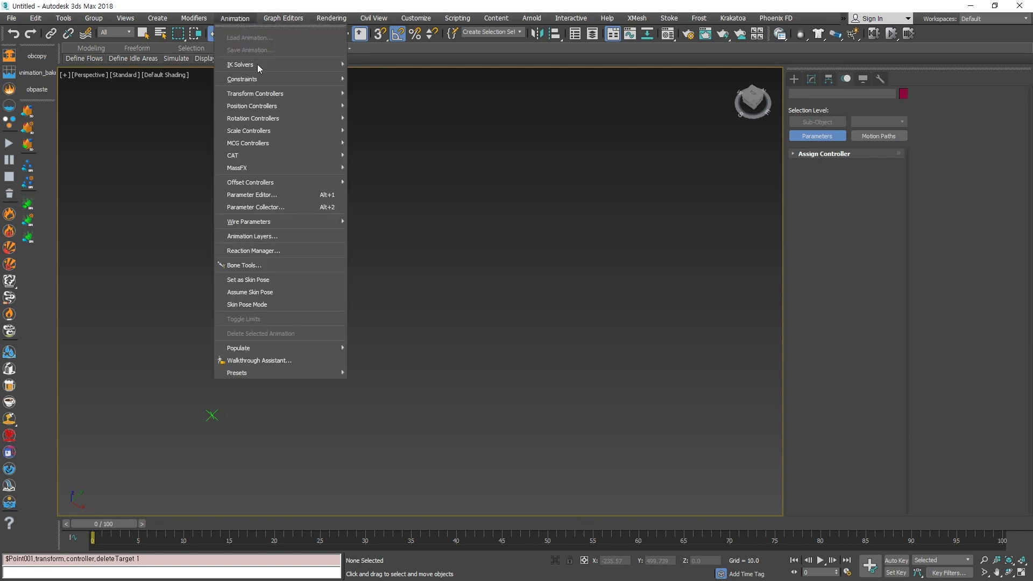
pyautogui.click(511, 434)
pyautogui.hotkey('ctrl', 'z')
pyautogui.click(124, 378)
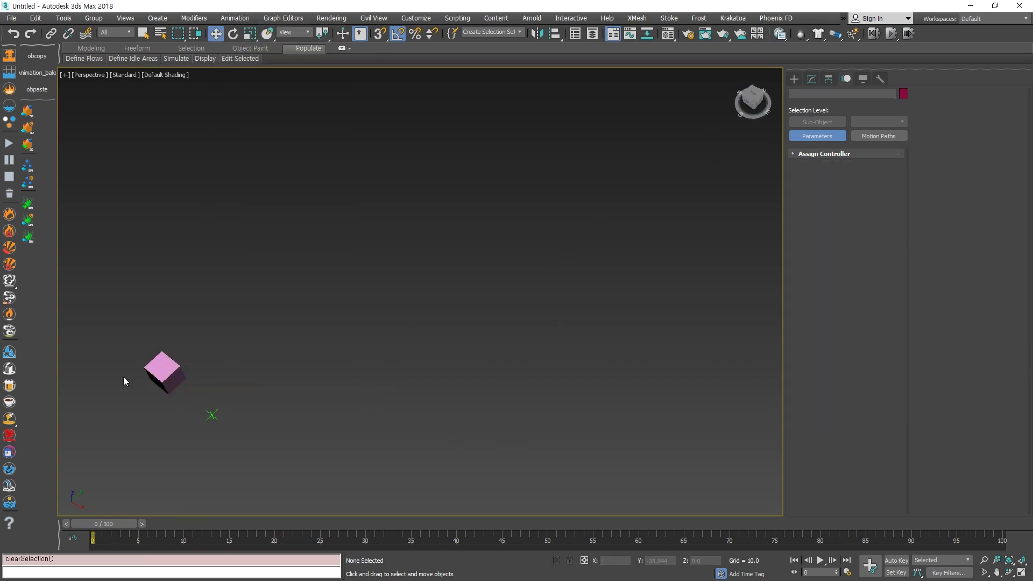
pyautogui.moveTo(193, 349); pyautogui.dragTo(136, 381)
pyautogui.moveTo(256, 379); pyautogui.dragTo(327, 360, button='middle')
# Select the point helper and expand its Assign Controller list.
pyautogui.click(283, 396)
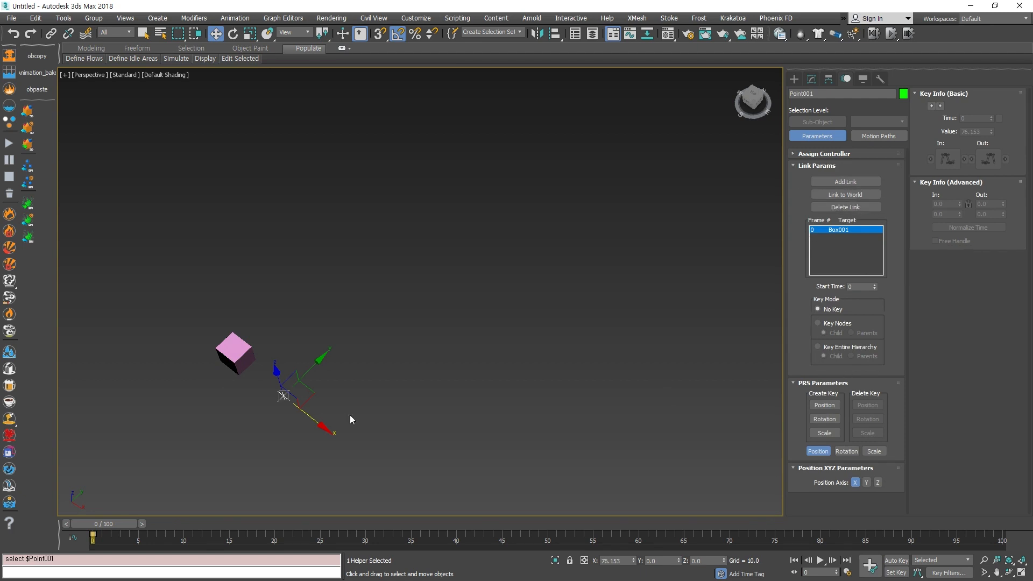
pyautogui.moveTo(344, 398); pyautogui.dragTo(418, 367, button='middle')
pyautogui.scroll(3, 441, 384)
pyautogui.scroll(3, 330, 376)
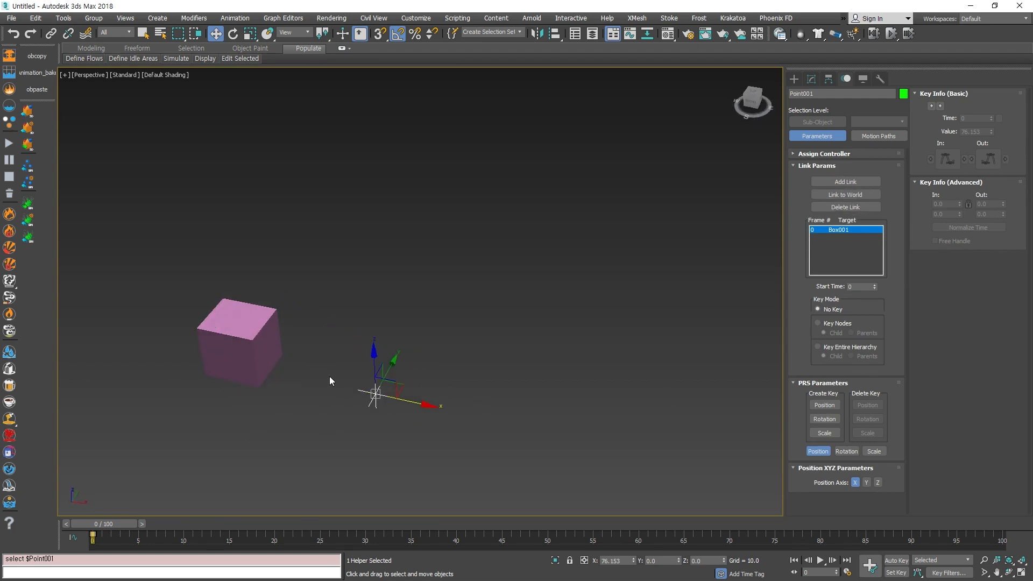
pyautogui.keyDown('alt'); pyautogui.moveTo(330, 377); pyautogui.dragTo(406, 386, button='middle'); pyautogui.keyUp('alt')
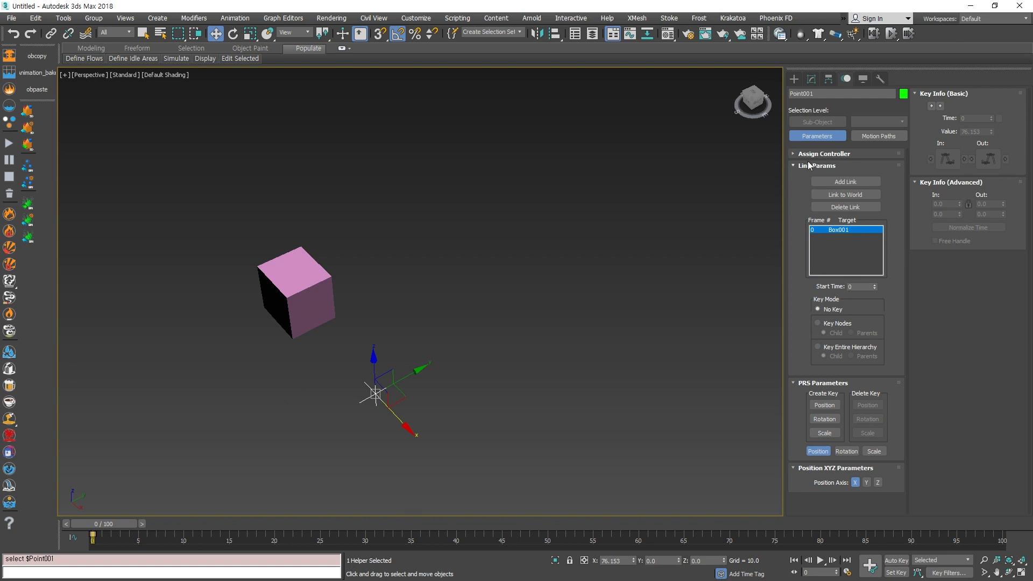
pyautogui.keyDown('alt'); pyautogui.moveTo(517, 411); pyautogui.dragTo(276, 371, button='middle'); pyautogui.keyUp('alt')
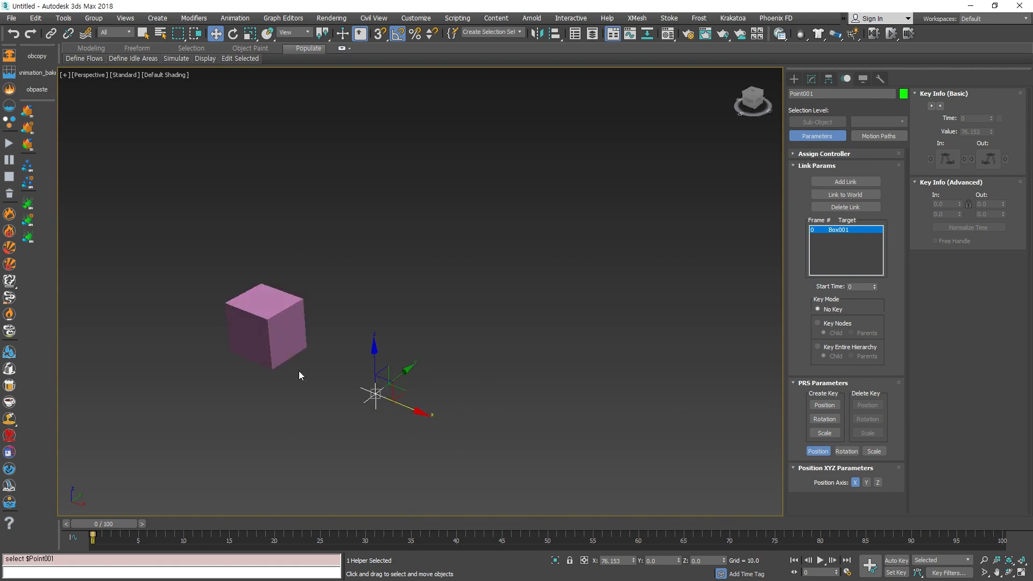
pyautogui.click(796, 155)
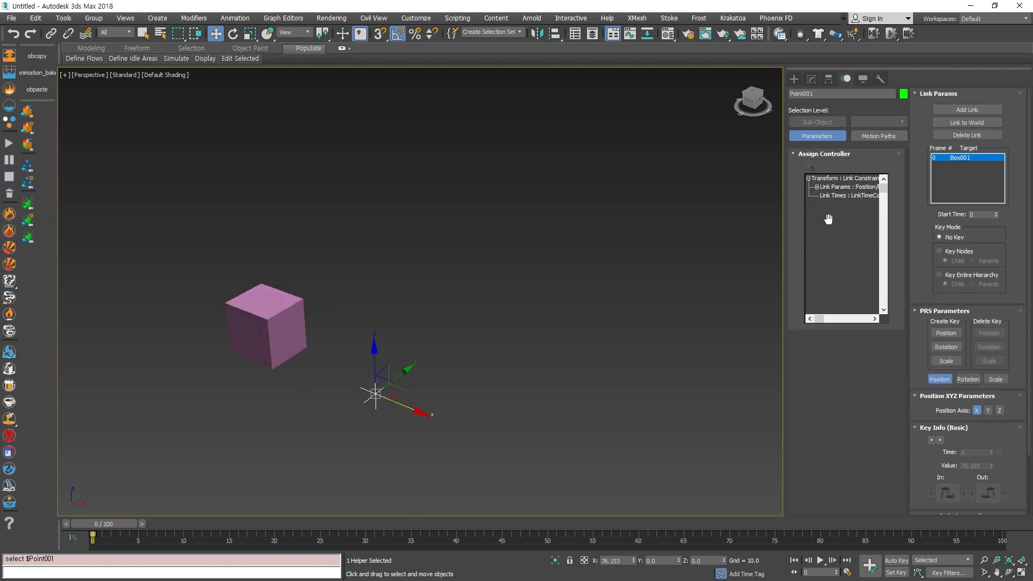
# Assign a Position/Rotation/Scale controller to the helper's Link Params track.
pyautogui.rightClick(825, 191)
pyautogui.click(816, 243)
pyautogui.click(838, 188)
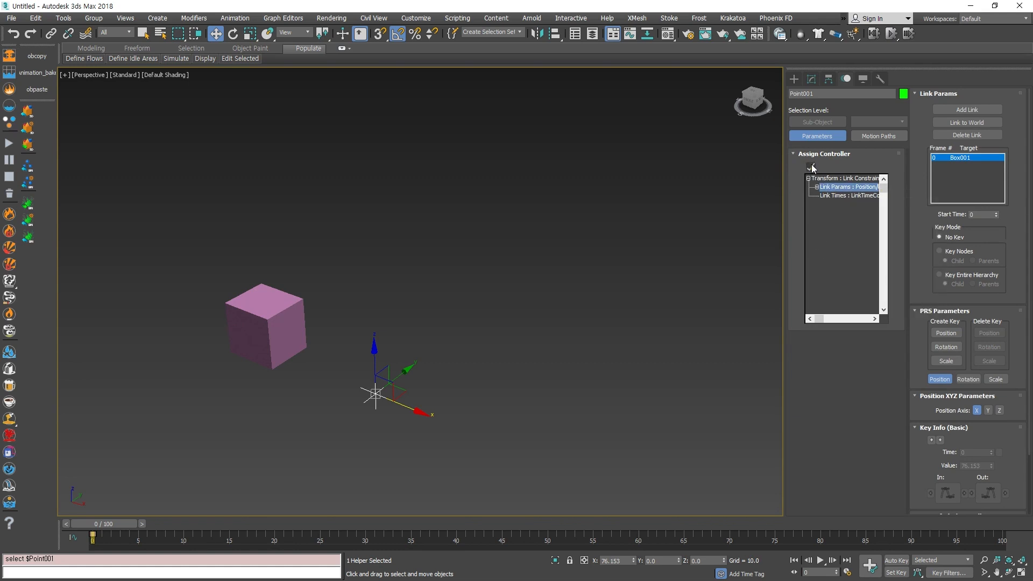
pyautogui.click(811, 168)
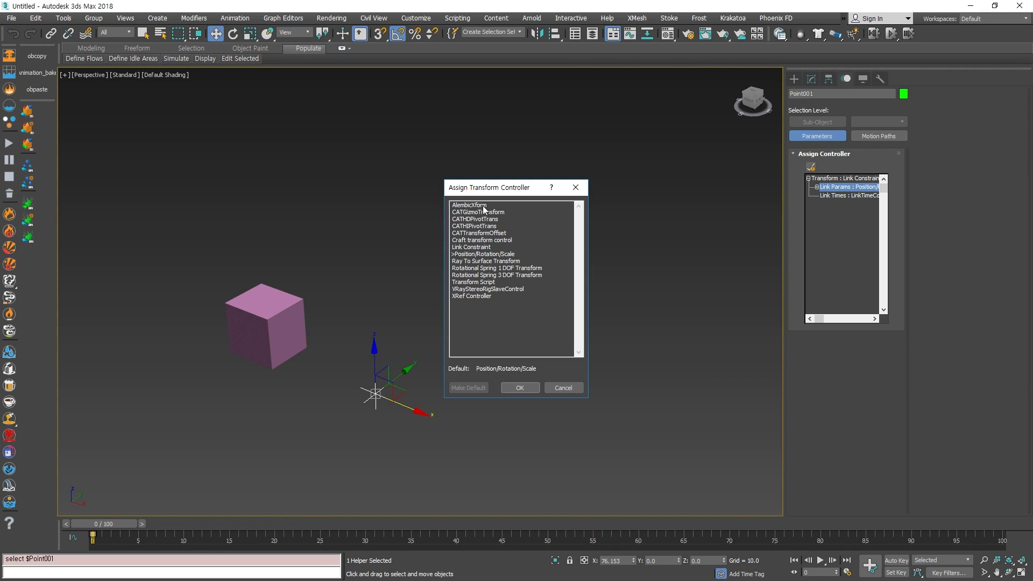
pyautogui.moveTo(484, 211); pyautogui.dragTo(478, 261)
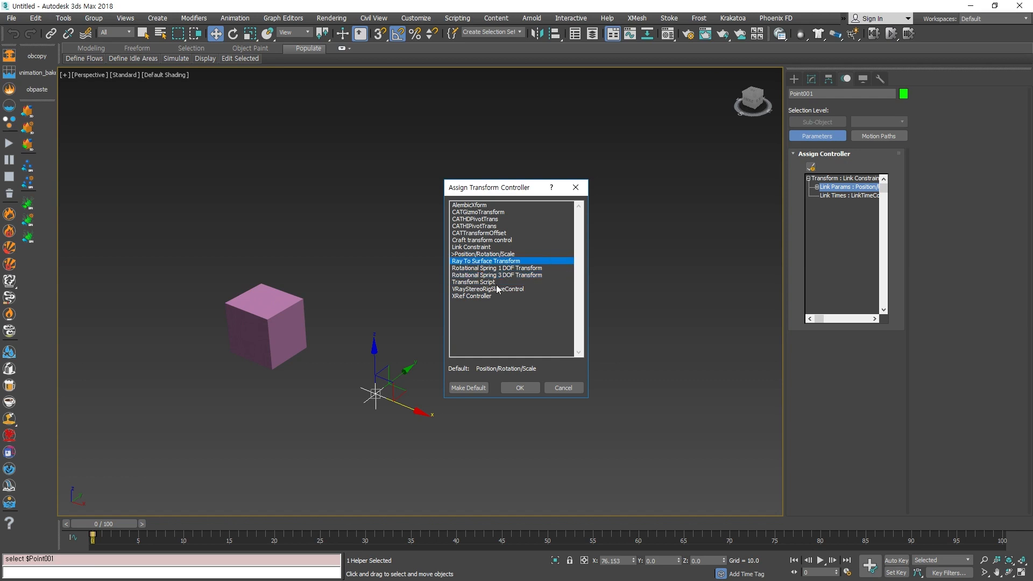
pyautogui.click(468, 257)
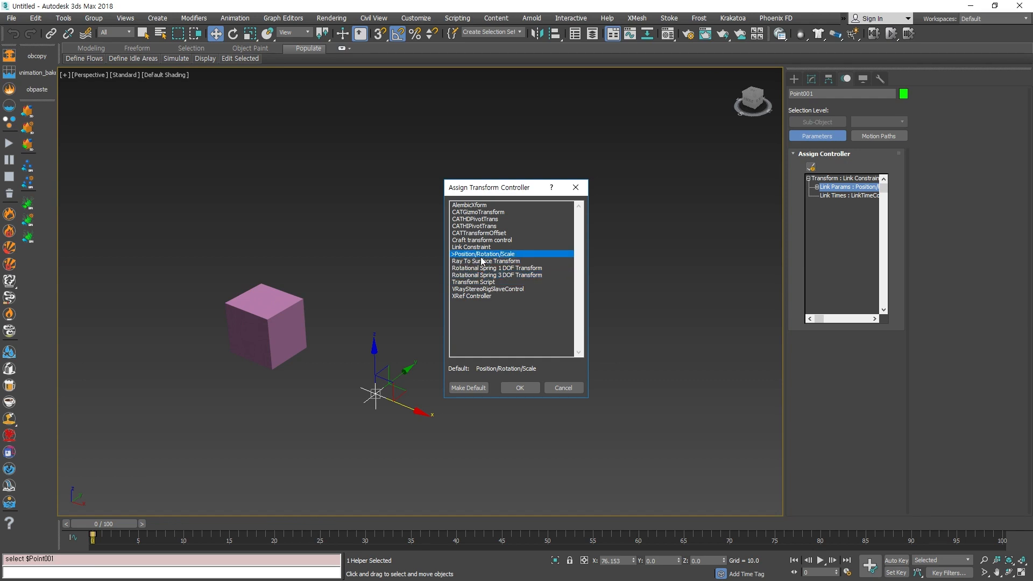
pyautogui.doubleClick(476, 255)
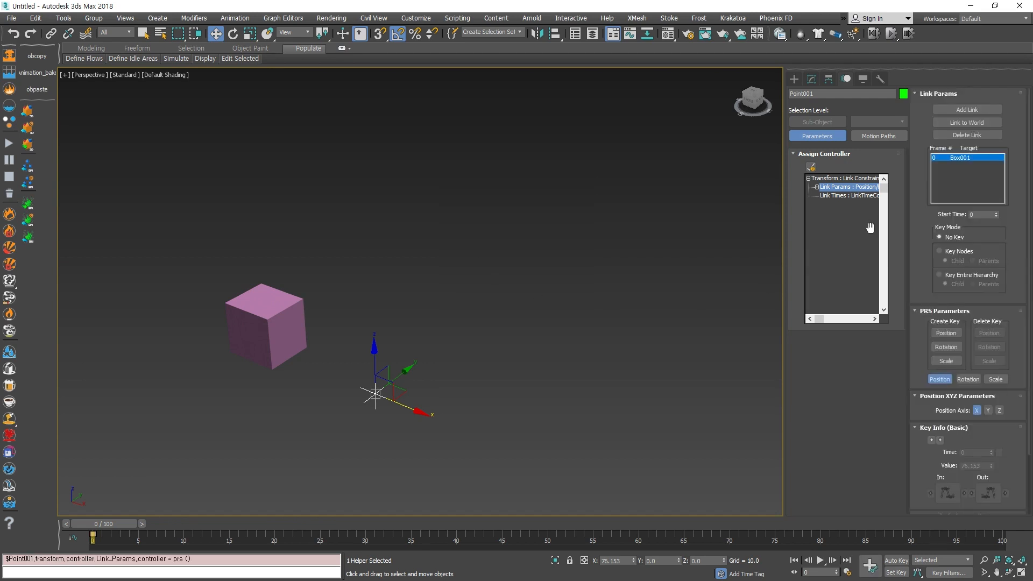
# Expand the Link Params track and delete the helper's remaining Box001 link.
pyautogui.click(818, 187)
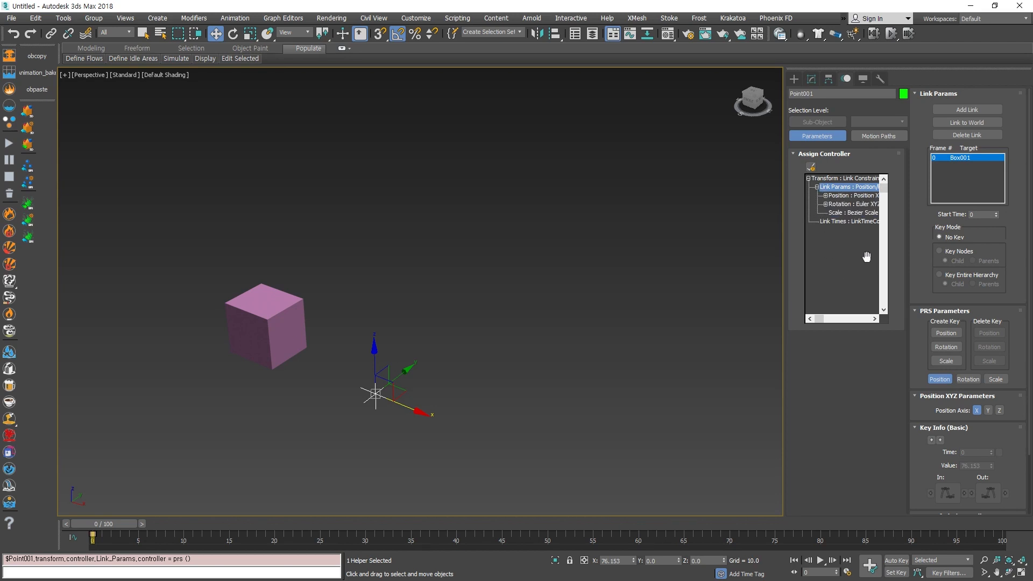
pyautogui.rightClick(832, 191)
pyautogui.click(816, 253)
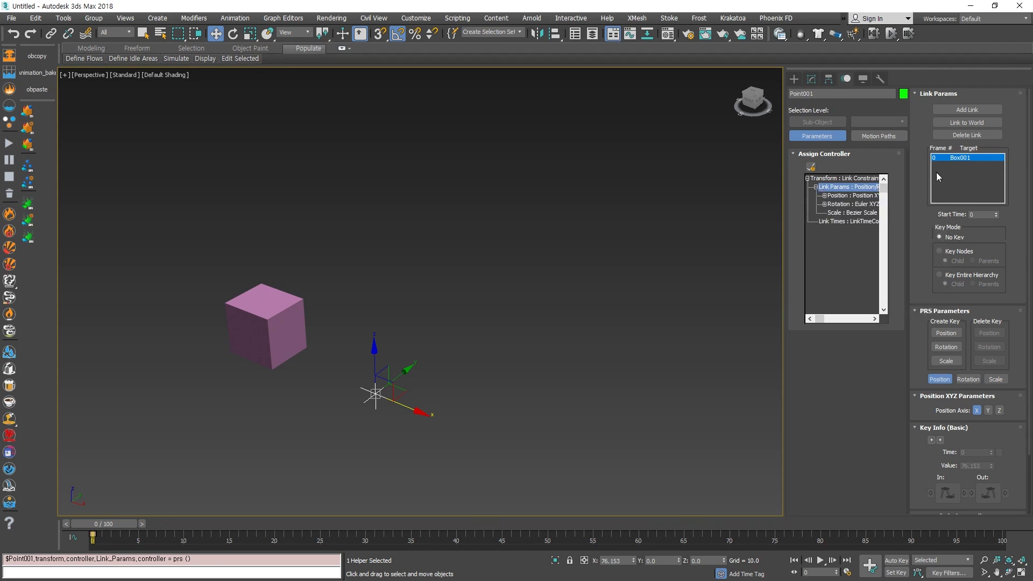
pyautogui.click(966, 136)
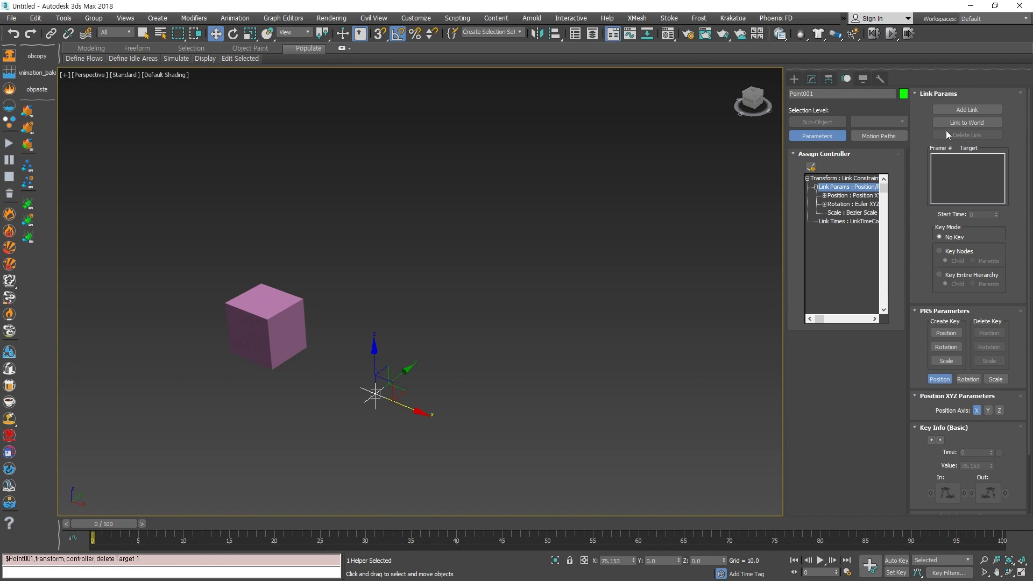
# Review the controller types offered for the Transform track without changing it, and select the Link Params track again.
pyautogui.rightClick(821, 189)
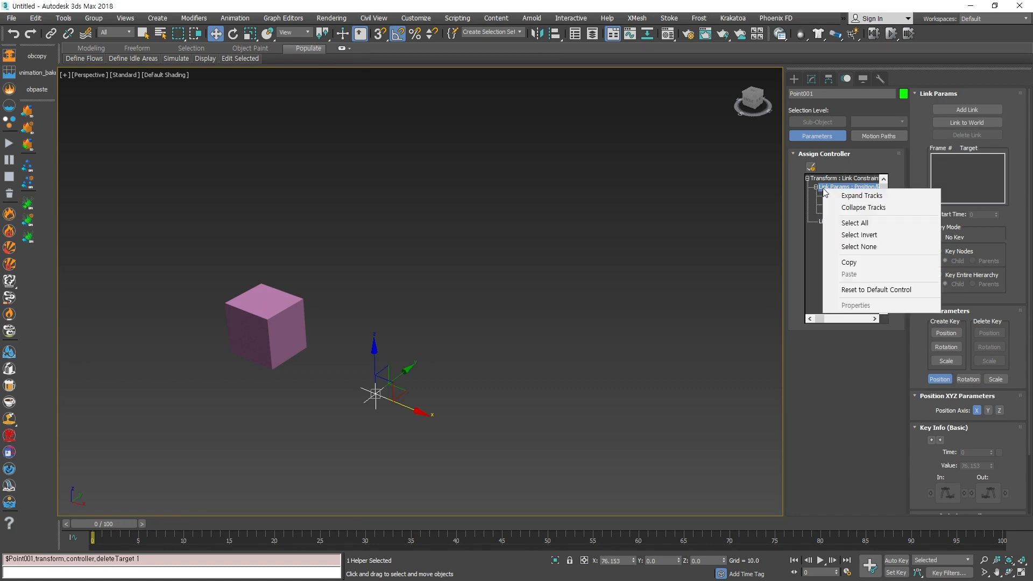
pyautogui.click(829, 179)
pyautogui.click(811, 168)
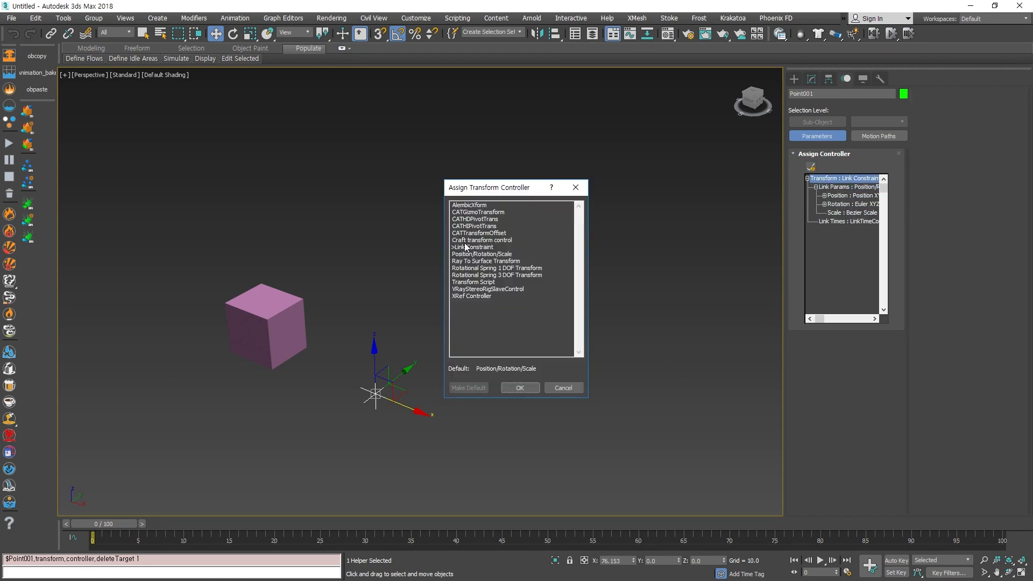
pyautogui.click(559, 388)
pyautogui.click(842, 188)
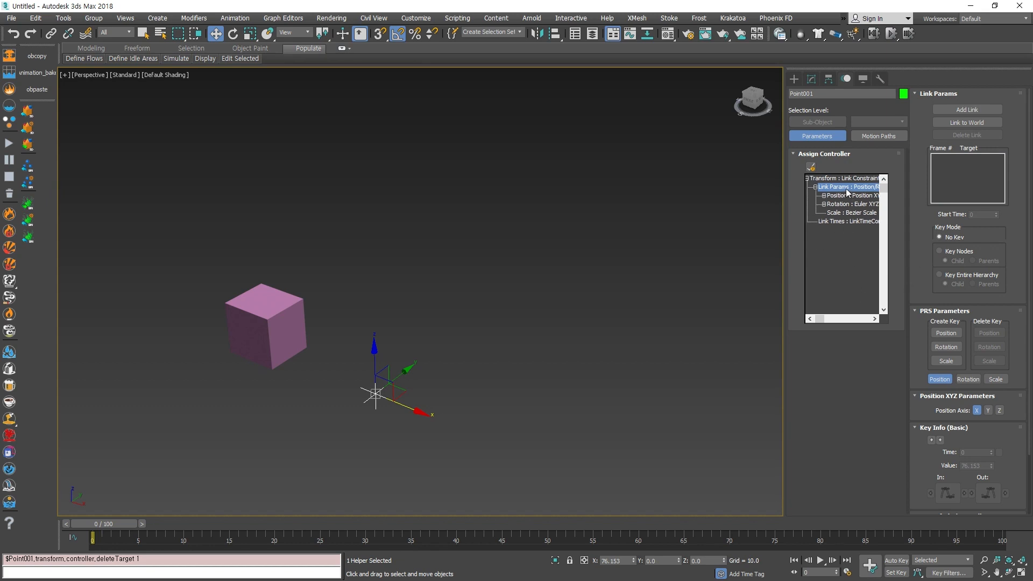
pyautogui.moveTo(823, 321); pyautogui.dragTo(811, 309)
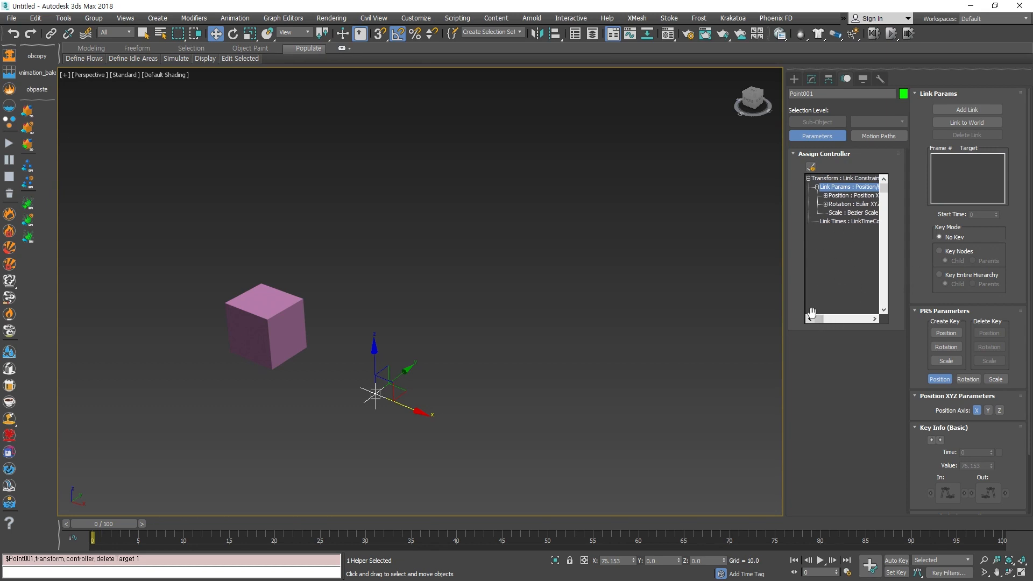
# Assign a Position/Rotation/Scale controller to the point helper's Transform track.
pyautogui.click(832, 179)
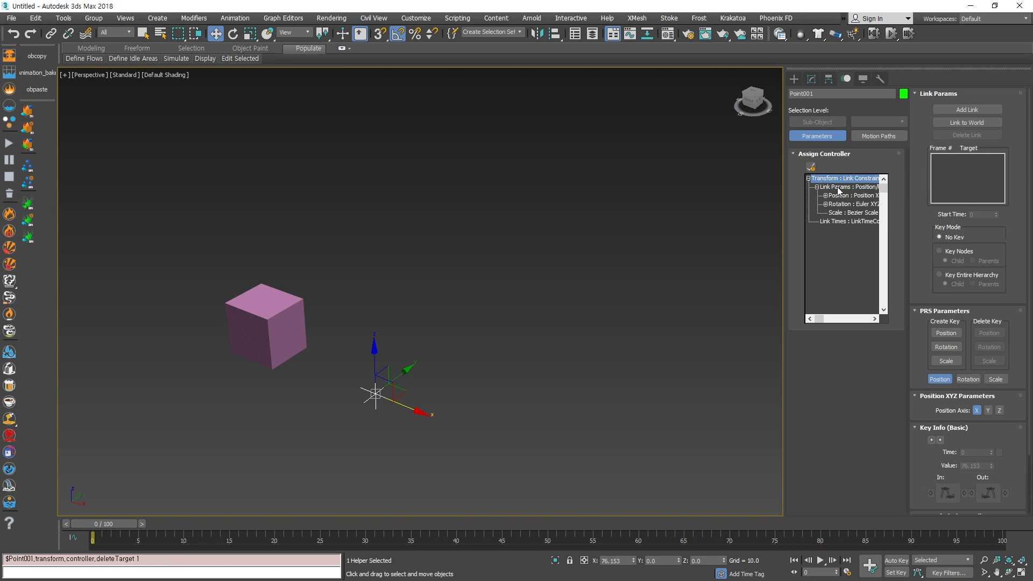
pyautogui.scroll(-1, 832, 192)
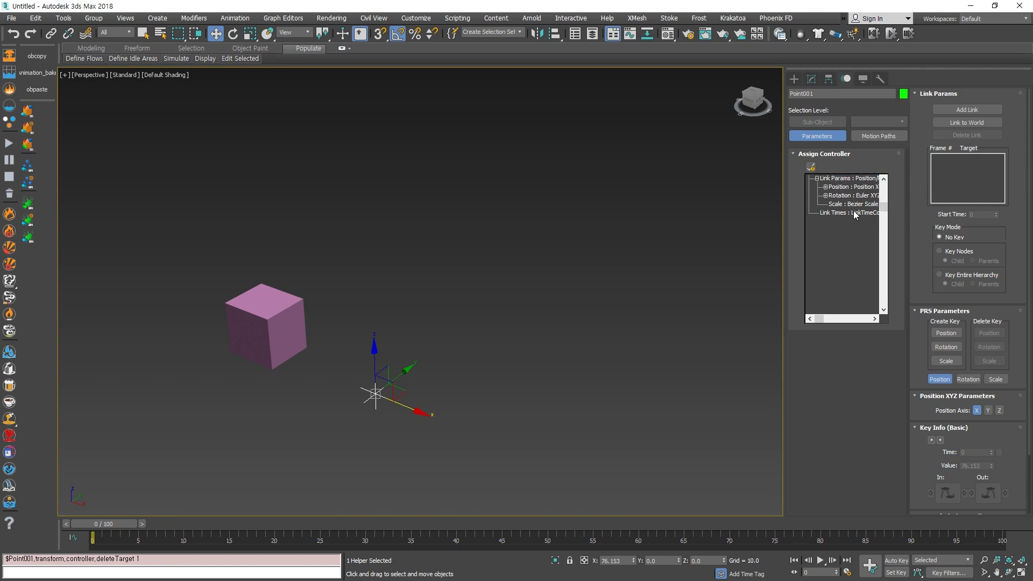
pyautogui.scroll(1, 883, 204)
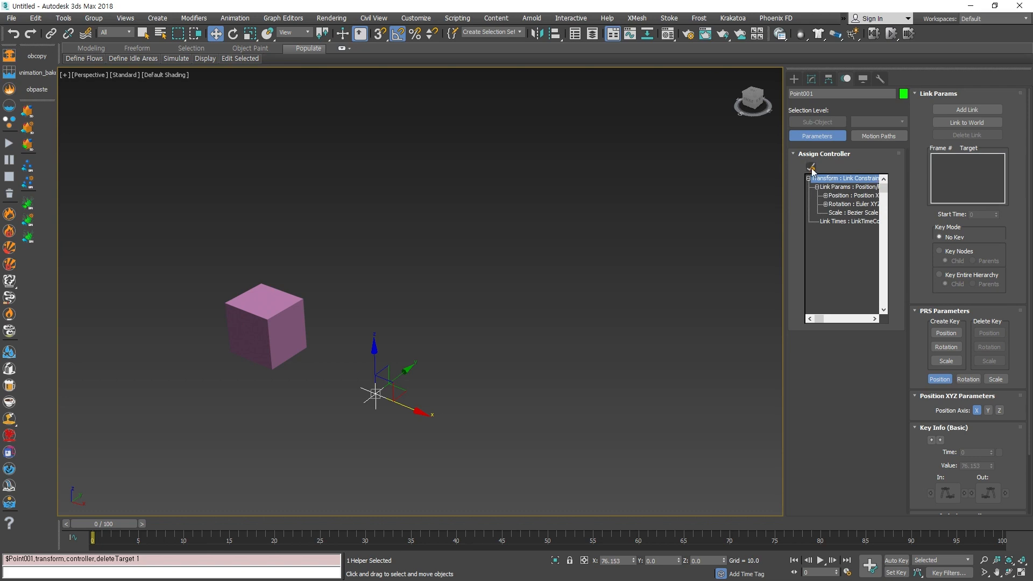
pyautogui.click(812, 168)
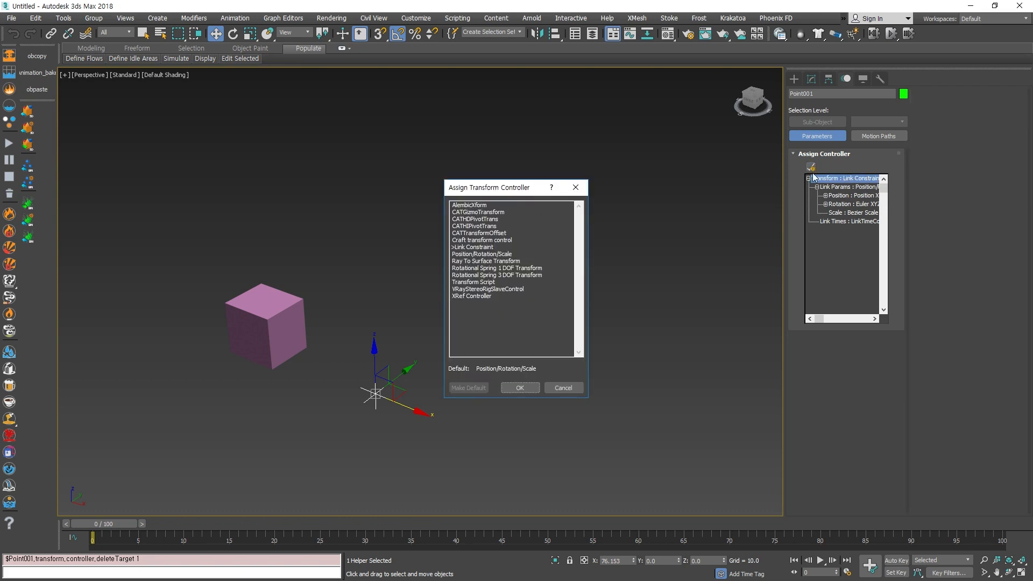
pyautogui.click(472, 247)
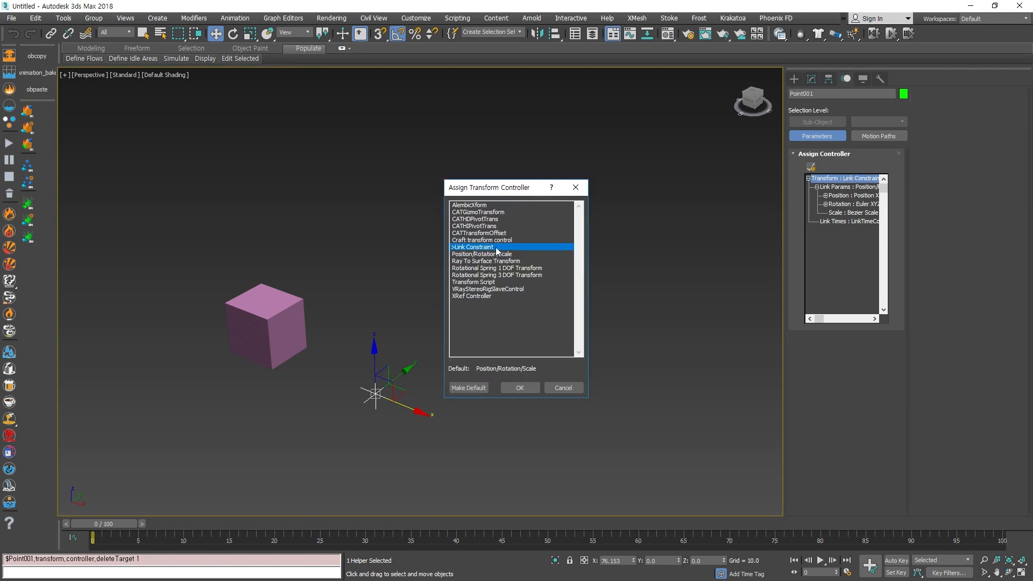
pyautogui.click(468, 254)
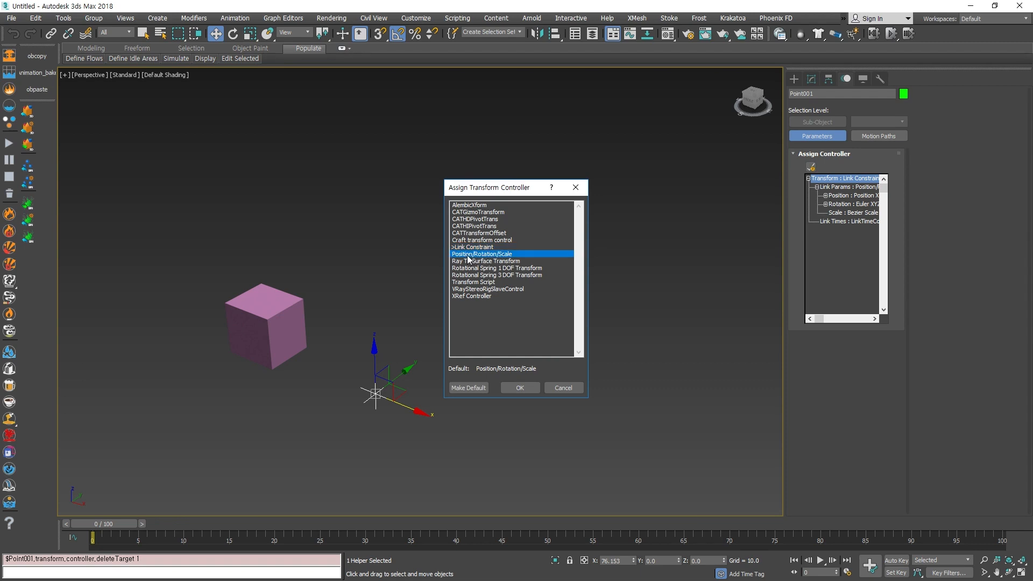
pyautogui.click(521, 388)
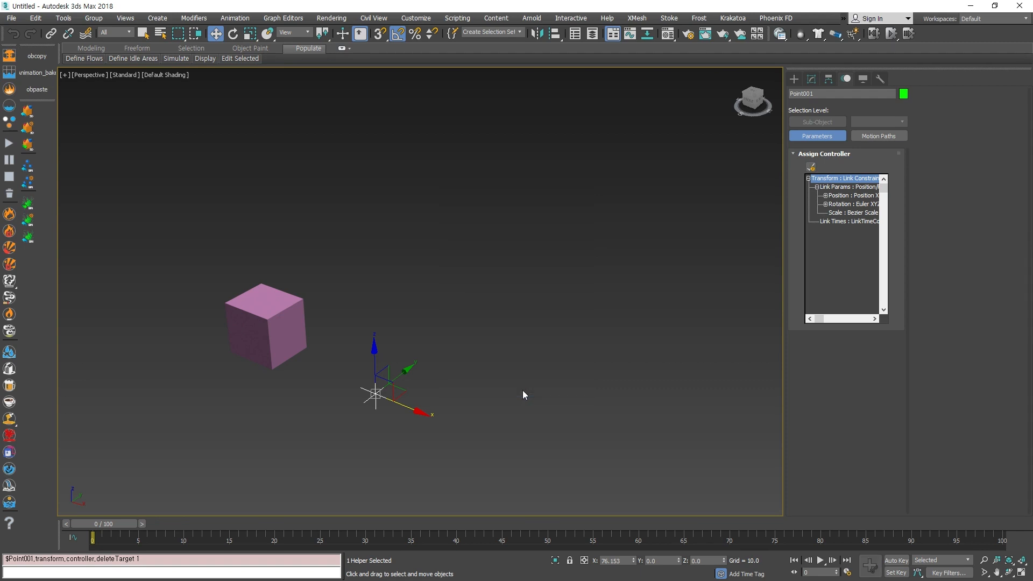
# Clear the selection and examine the constraint types available for animation without applying one.
pyautogui.moveTo(357, 435); pyautogui.dragTo(355, 436)
pyautogui.keyDown('alt'); pyautogui.moveTo(355, 436); pyautogui.dragTo(382, 424, button='middle'); pyautogui.keyUp('alt')
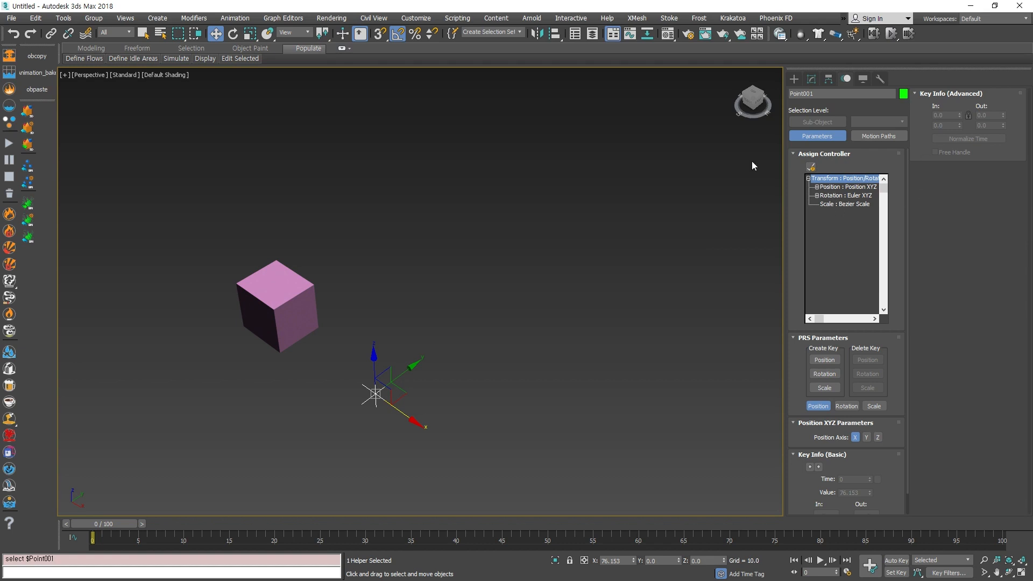
pyautogui.keyDown('alt'); pyautogui.moveTo(304, 409); pyautogui.dragTo(492, 410, button='middle'); pyautogui.keyUp('alt')
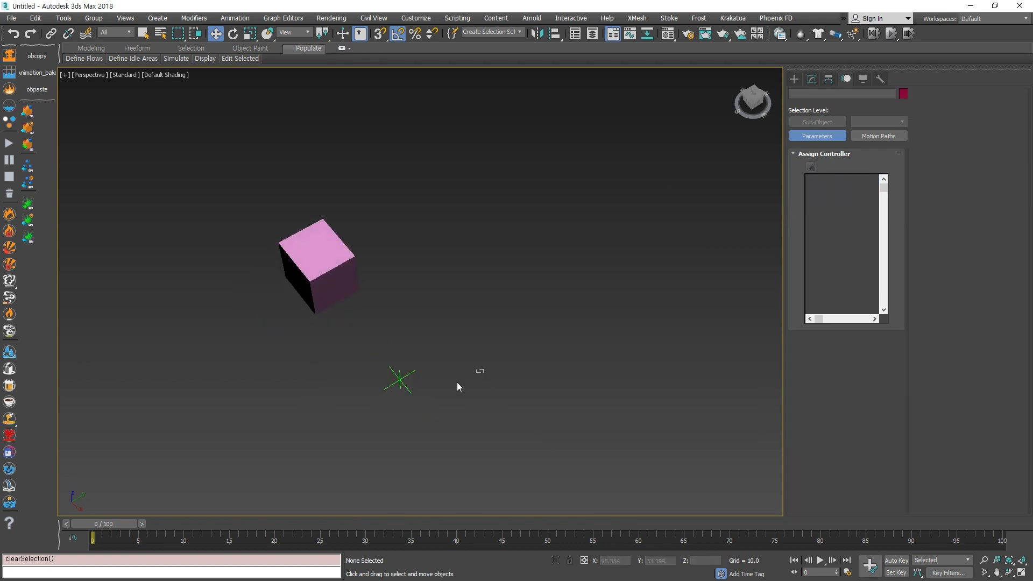
pyautogui.keyDown('alt'); pyautogui.moveTo(384, 426); pyautogui.dragTo(533, 408, button='middle'); pyautogui.keyUp('alt')
pyautogui.click(538, 406)
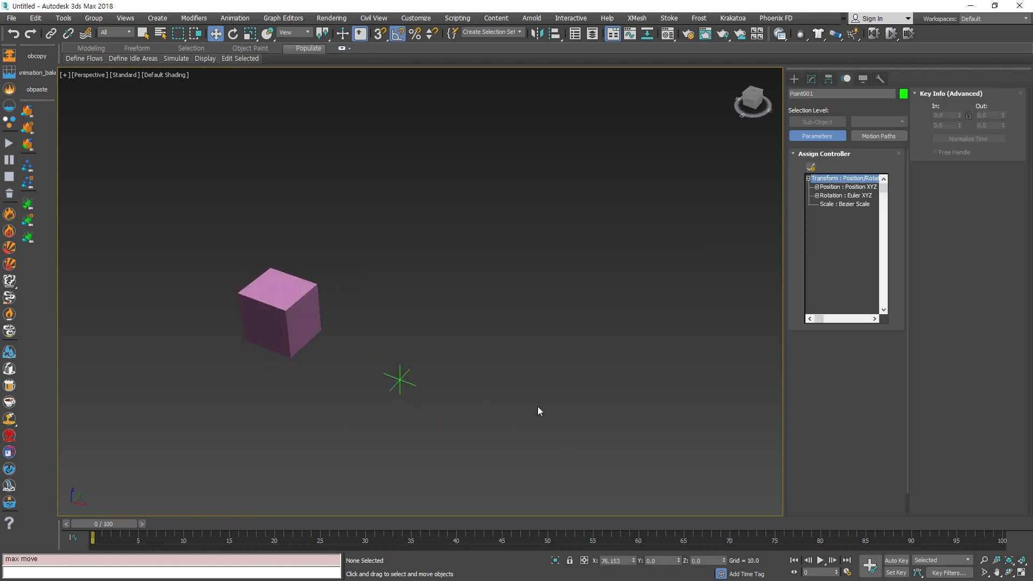
pyautogui.click(235, 18)
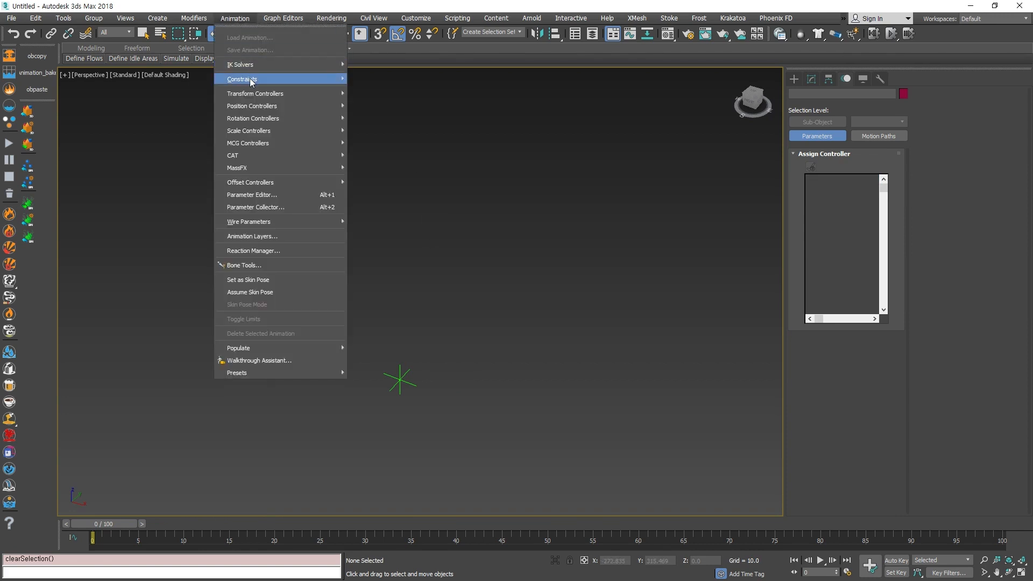
pyautogui.moveTo(251, 80)
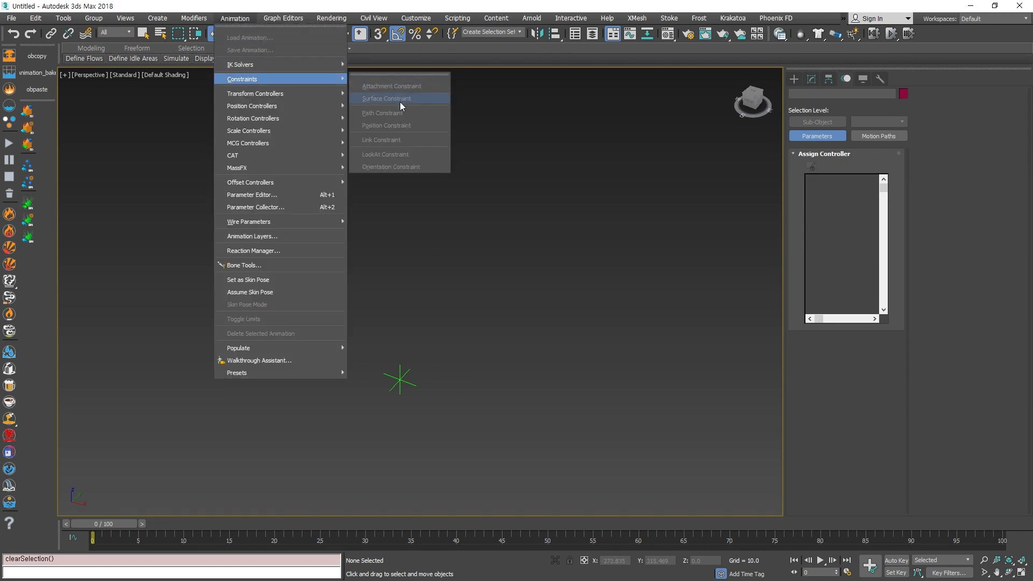
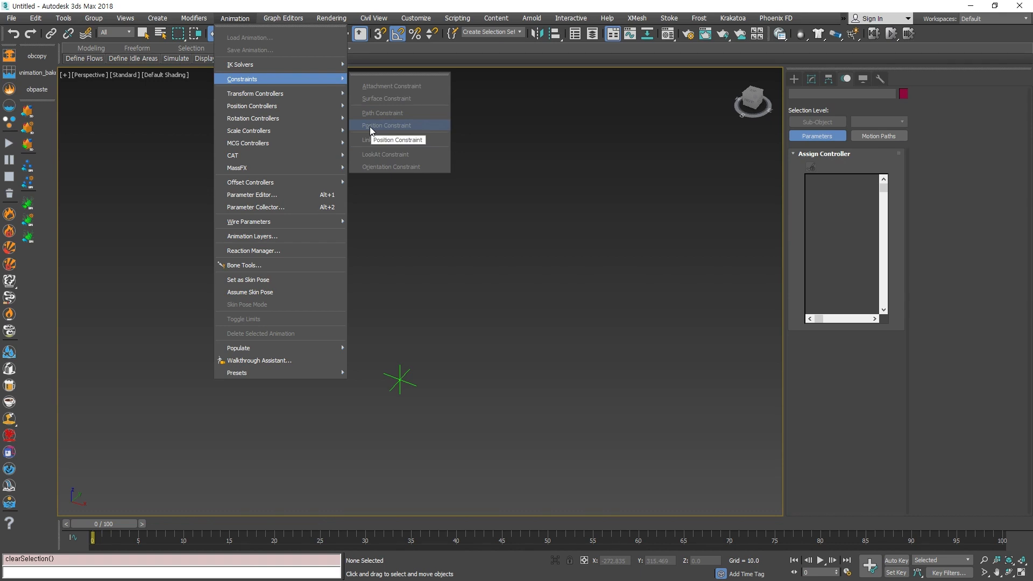
pyautogui.click(451, 269)
# Select the box and the point helper in turn and scrub the timeline to preview whether the helper still follows.
pyautogui.click(315, 318)
pyautogui.keyDown('alt'); pyautogui.moveTo(314, 318); pyautogui.dragTo(345, 464, button='middle'); pyautogui.keyUp('alt')
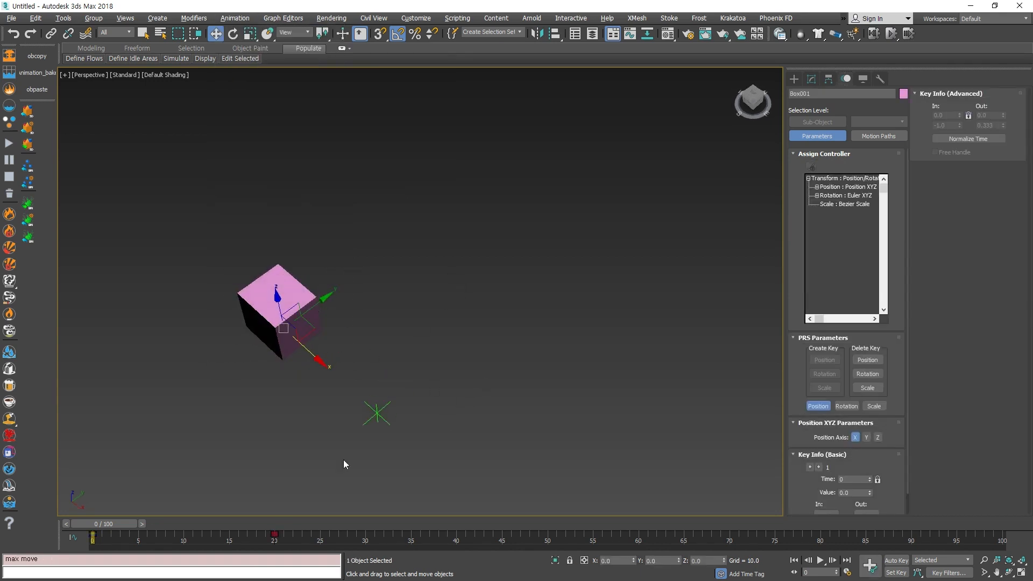
pyautogui.moveTo(103, 524); pyautogui.dragTo(140, 513)
pyautogui.press('w')
pyautogui.click(377, 414)
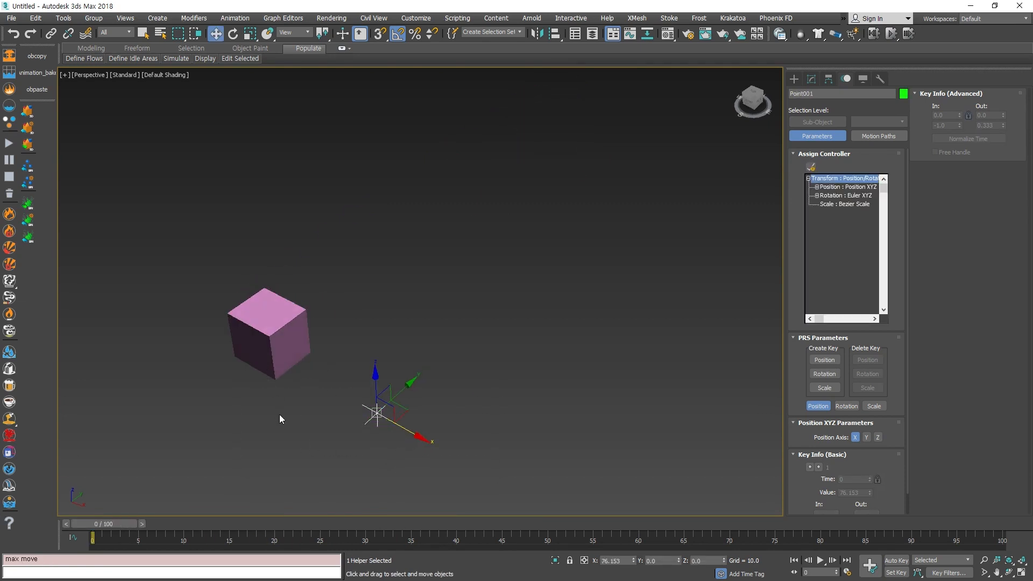
pyautogui.click(257, 344)
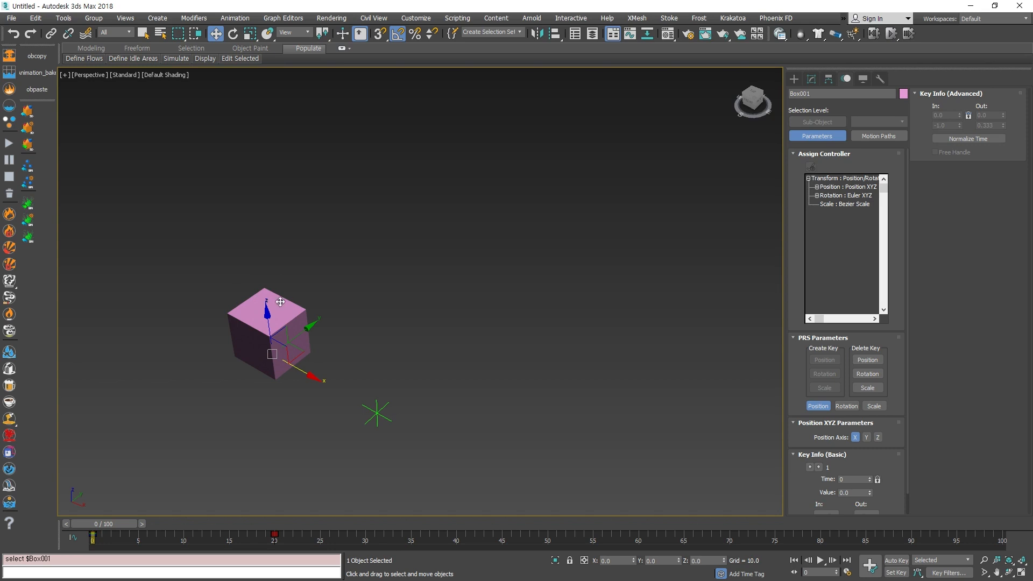
pyautogui.click(296, 413)
pyautogui.click(264, 323)
pyautogui.click(287, 415)
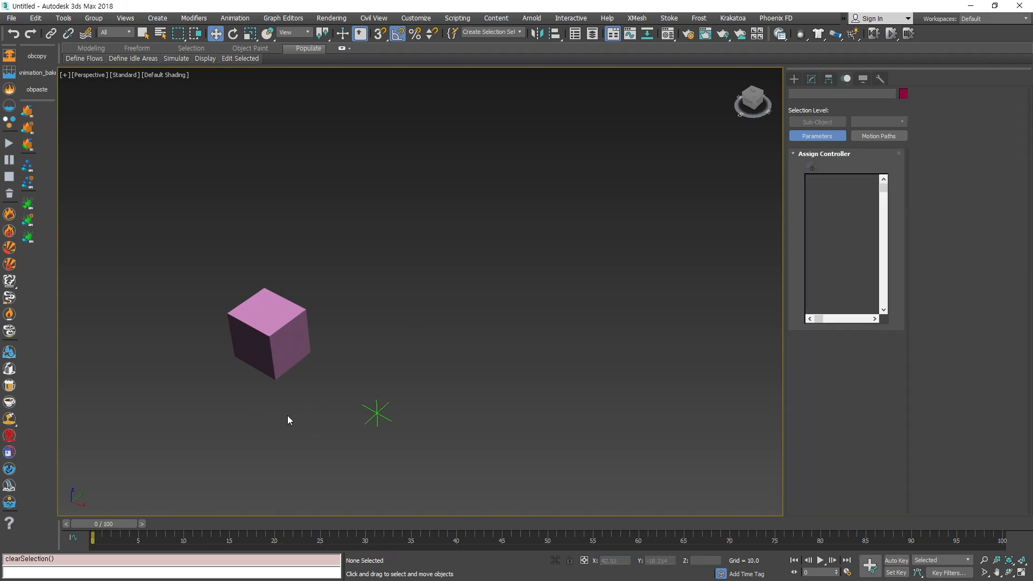
# Record a larger scale and a rotation for the box at frame 20 with Auto Key, and end the recording.
pyautogui.click(264, 350)
pyautogui.moveTo(106, 525); pyautogui.dragTo(115, 525)
pyautogui.moveTo(285, 528); pyautogui.dragTo(278, 528)
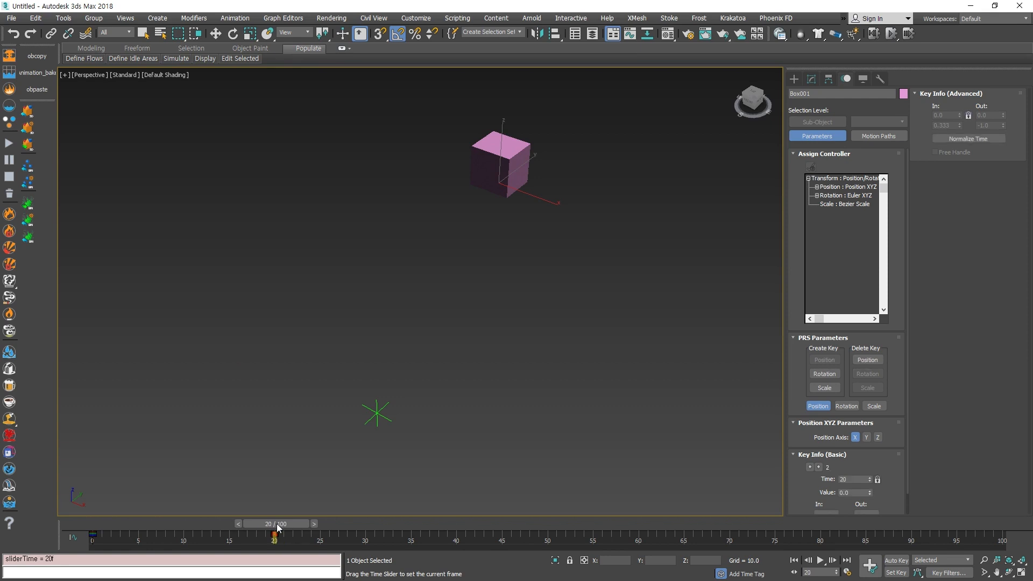
pyautogui.click(896, 560)
pyautogui.keyDown('alt'); pyautogui.moveTo(446, 294); pyautogui.dragTo(488, 259, button='middle'); pyautogui.keyUp('alt')
pyautogui.press('r')
pyautogui.moveTo(488, 262); pyautogui.dragTo(538, 323)
pyautogui.press('e')
pyautogui.press('w')
pyautogui.press('n')
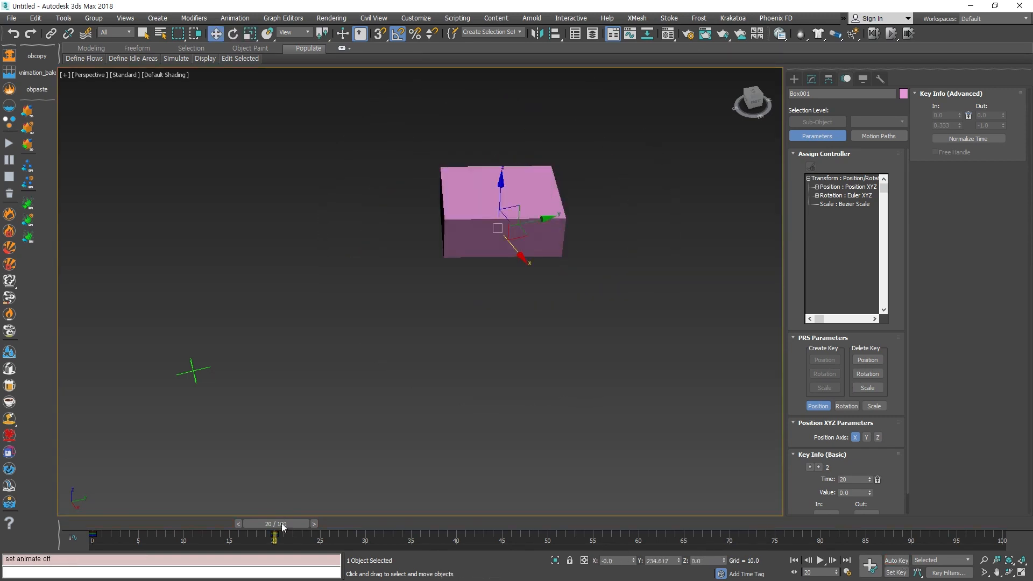
# Return the timeline to frame 0 and select the point helper.
pyautogui.moveTo(283, 527); pyautogui.dragTo(86, 520)
pyautogui.keyDown('alt'); pyautogui.moveTo(124, 423); pyautogui.dragTo(393, 403, button='middle'); pyautogui.keyUp('alt')
pyautogui.click(393, 404)
pyautogui.click(356, 370)
pyautogui.press('w')
pyautogui.keyDown('alt'); pyautogui.moveTo(381, 356); pyautogui.dragTo(359, 323, button='middle'); pyautogui.keyUp('alt')
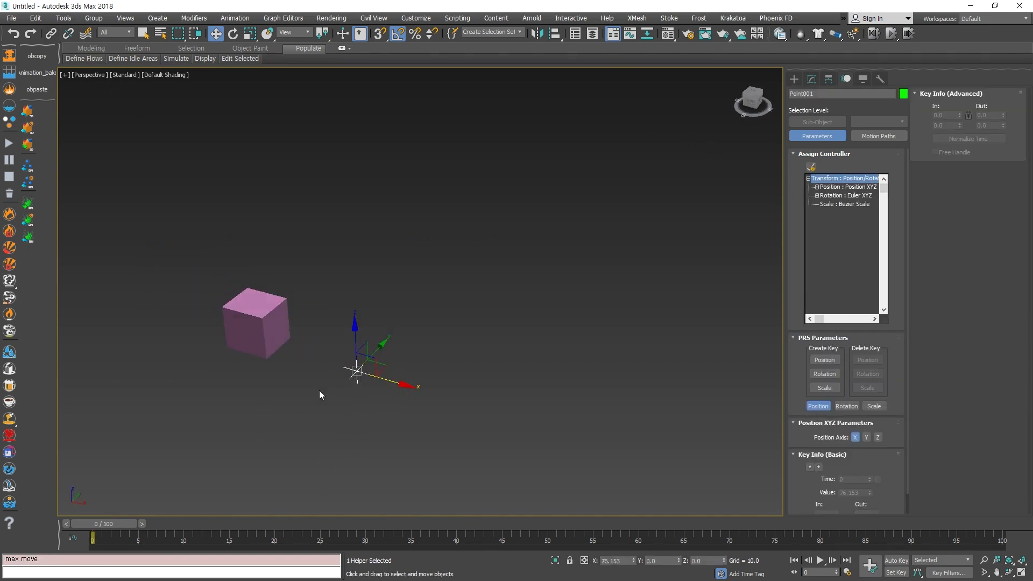
# Compare the box and the point helper by selecting each in turn, leaving the helper selected at frame 0.
pyautogui.click(250, 331)
pyautogui.keyDown('alt'); pyautogui.moveTo(265, 431); pyautogui.dragTo(258, 432, button='middle'); pyautogui.keyUp('alt')
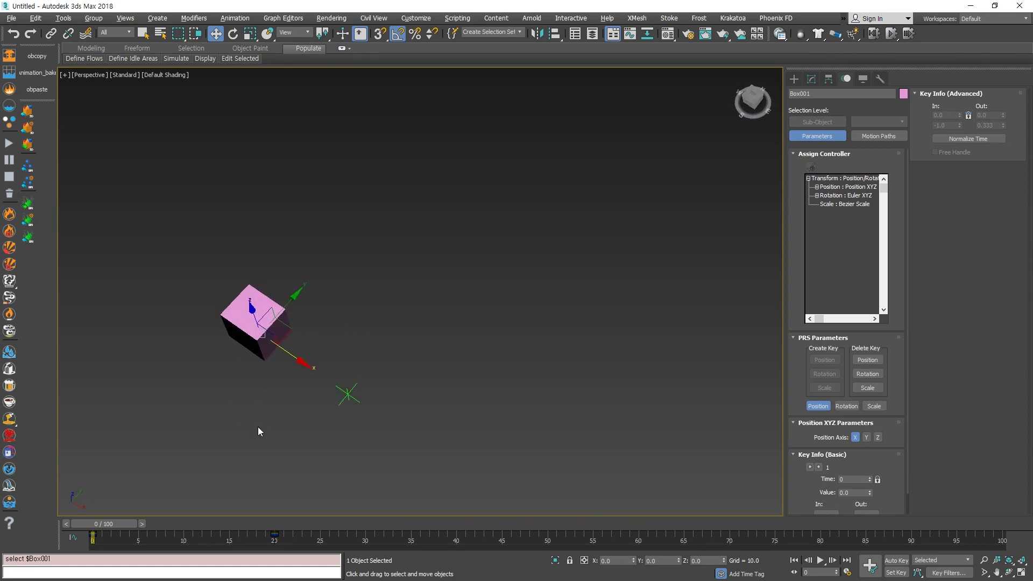
pyautogui.click(361, 353)
pyautogui.click(335, 382)
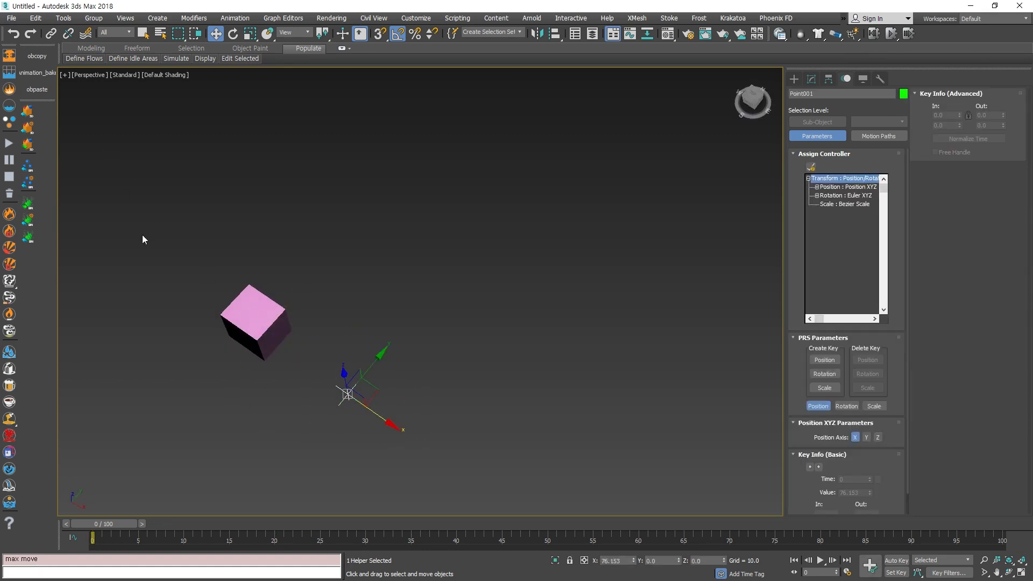
pyautogui.click(477, 401)
pyautogui.click(348, 395)
pyautogui.moveTo(99, 533); pyautogui.dragTo(93, 511)
pyautogui.keyDown('alt'); pyautogui.moveTo(469, 389); pyautogui.dragTo(490, 354, button='middle'); pyautogui.keyUp('alt')
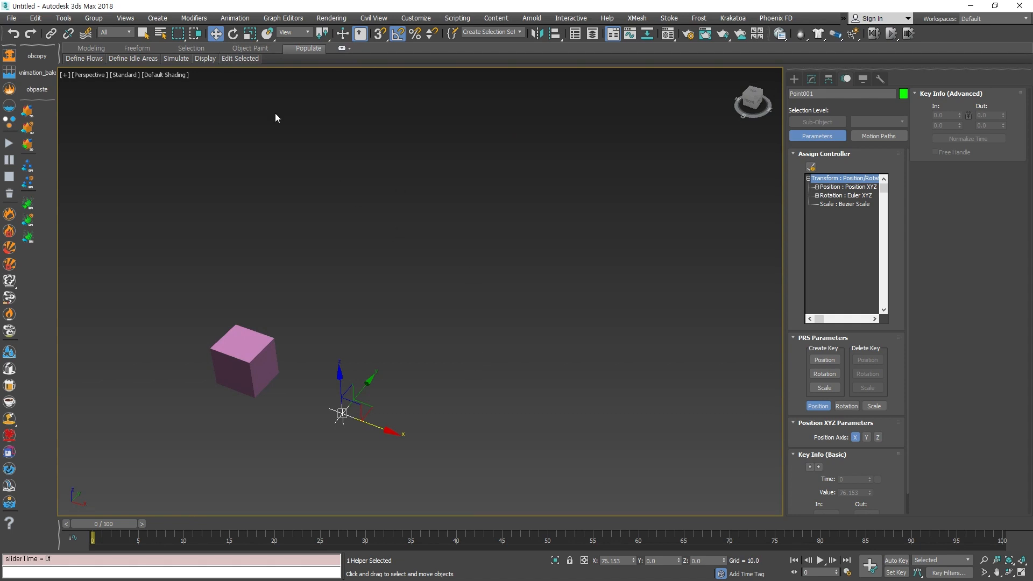
# Apply a Position Constraint to the point helper with the box as its target.
pyautogui.click(236, 18)
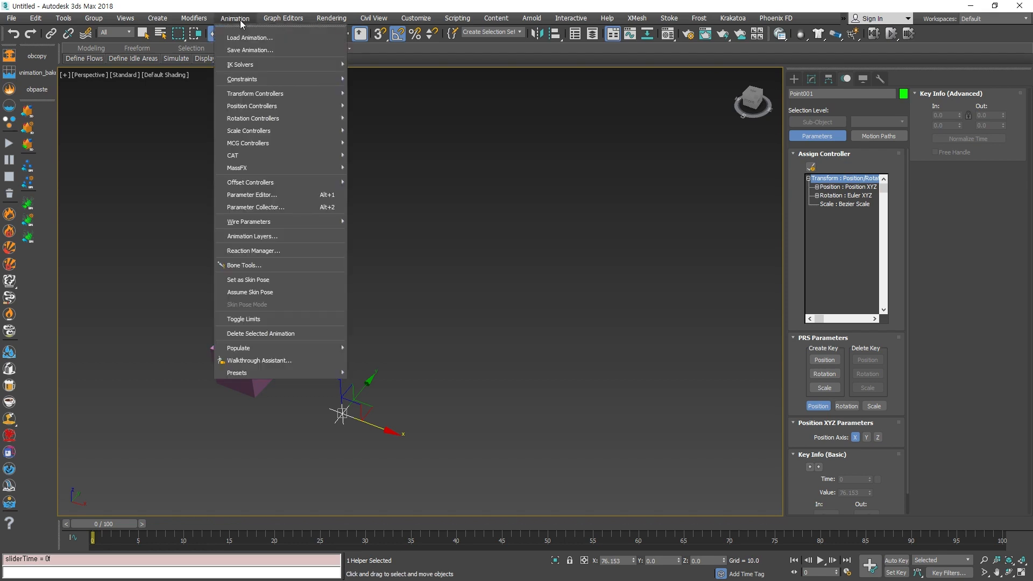
pyautogui.moveTo(257, 78)
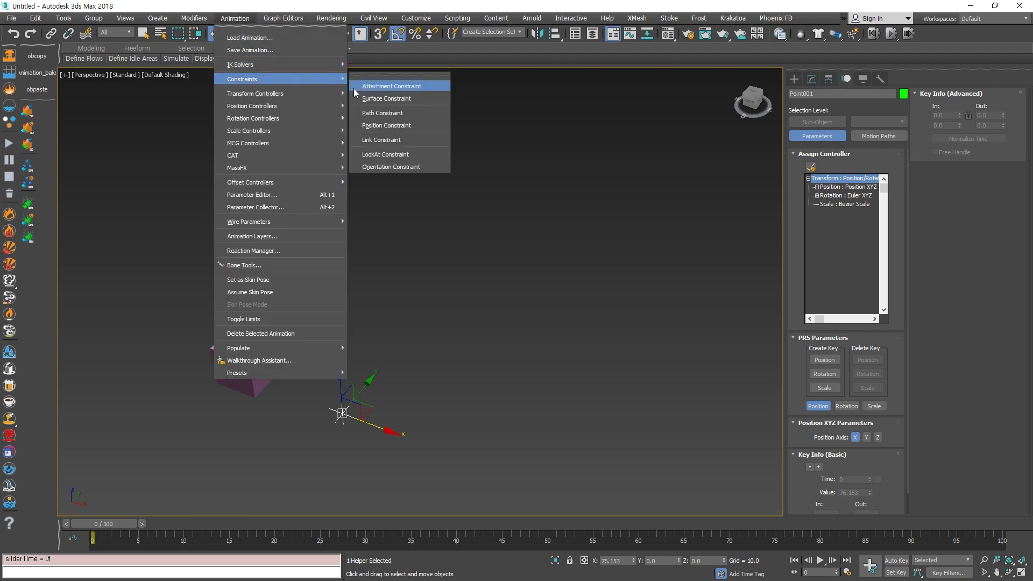
pyautogui.click(384, 126)
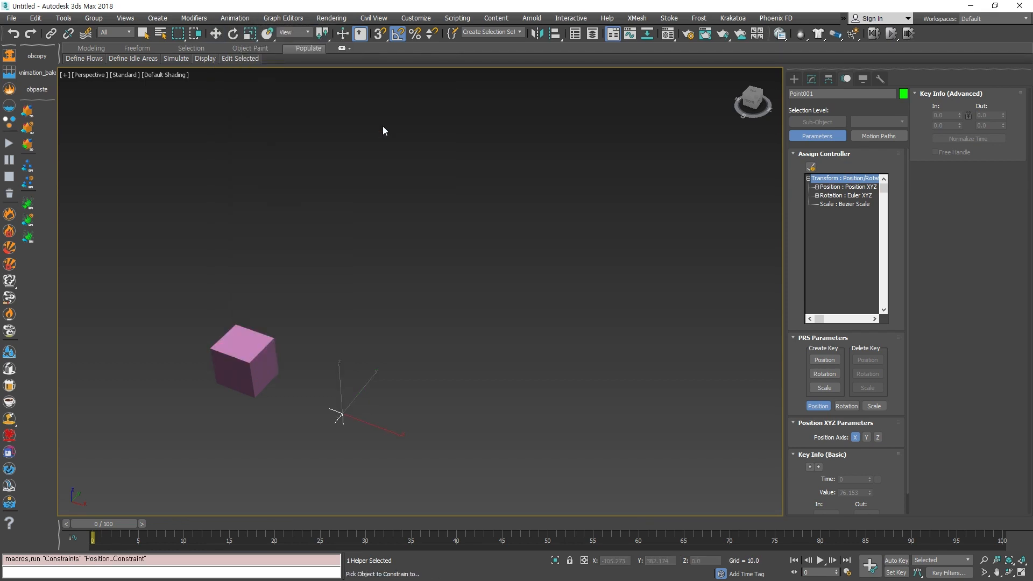
pyautogui.click(256, 358)
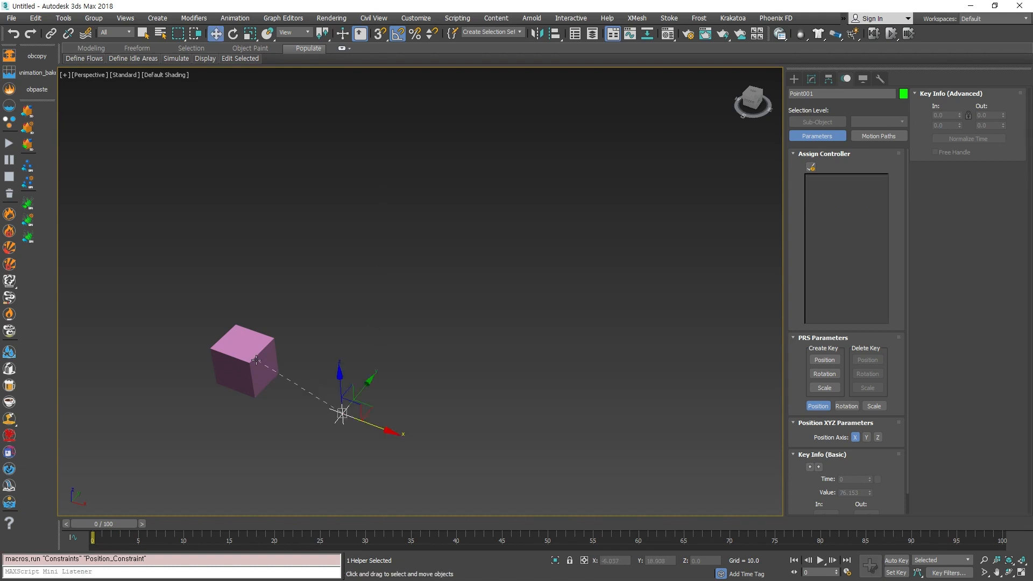
pyautogui.keyDown('alt'); pyautogui.moveTo(333, 399); pyautogui.dragTo(272, 376, button='middle'); pyautogui.keyUp('alt')
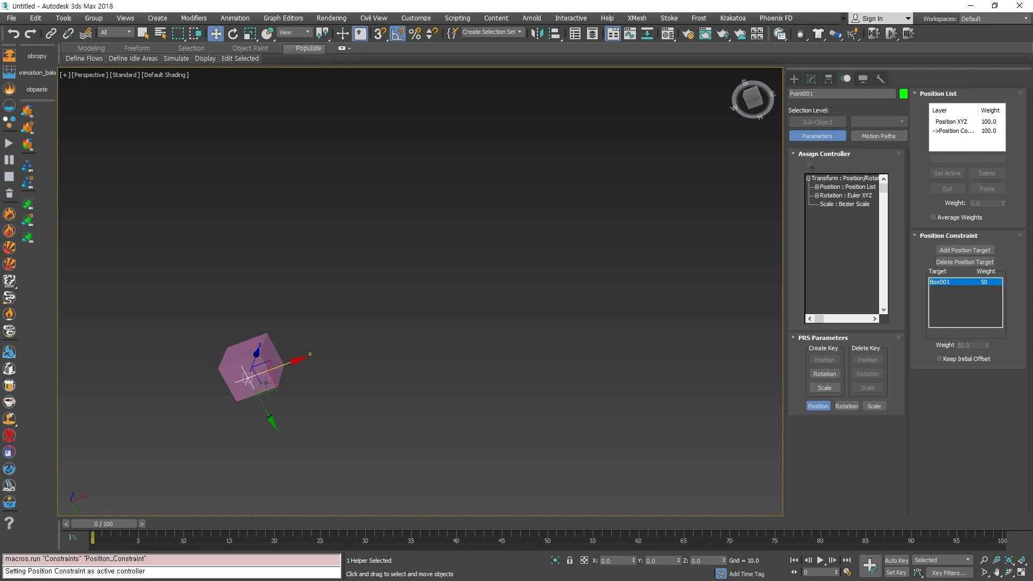
pyautogui.keyDown('alt'); pyautogui.moveTo(252, 372); pyautogui.dragTo(350, 467, button='middle'); pyautogui.keyUp('alt')
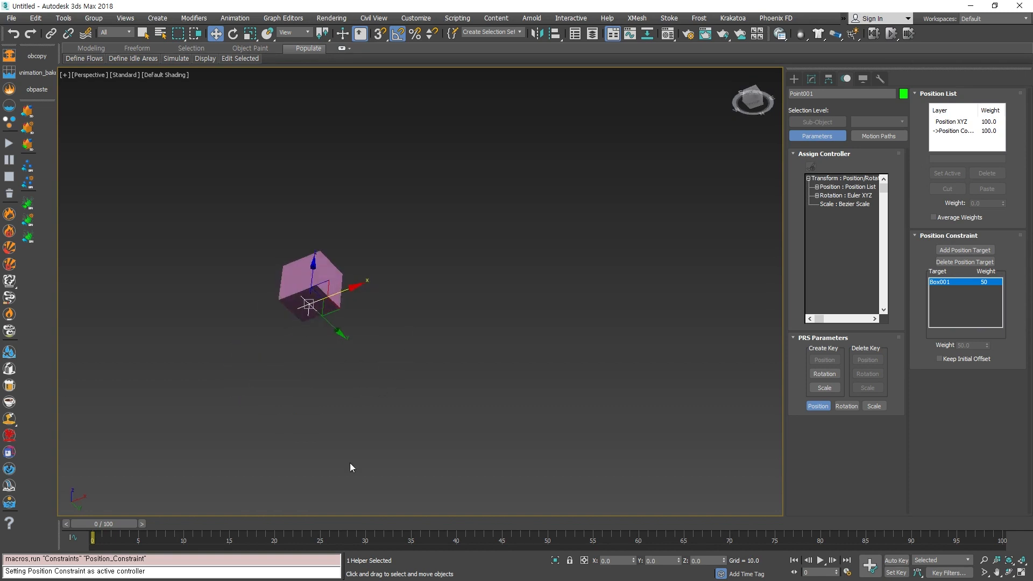
# Scrub the timeline to frame 8 and back to 0 to check how the constrained helper follows the box.
pyautogui.moveTo(94, 525); pyautogui.dragTo(163, 524)
pyautogui.moveTo(416, 445); pyautogui.dragTo(388, 343, button='middle')
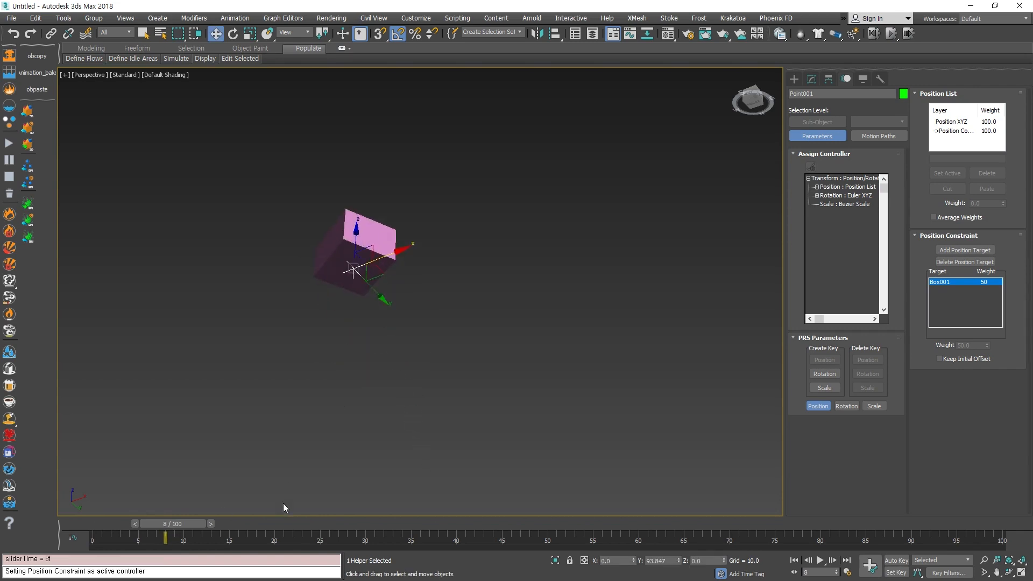
pyautogui.moveTo(170, 521); pyautogui.dragTo(89, 518)
pyautogui.press('w')
pyautogui.keyDown('alt'); pyautogui.moveTo(418, 240); pyautogui.dragTo(411, 266, button='middle'); pyautogui.keyUp('alt')
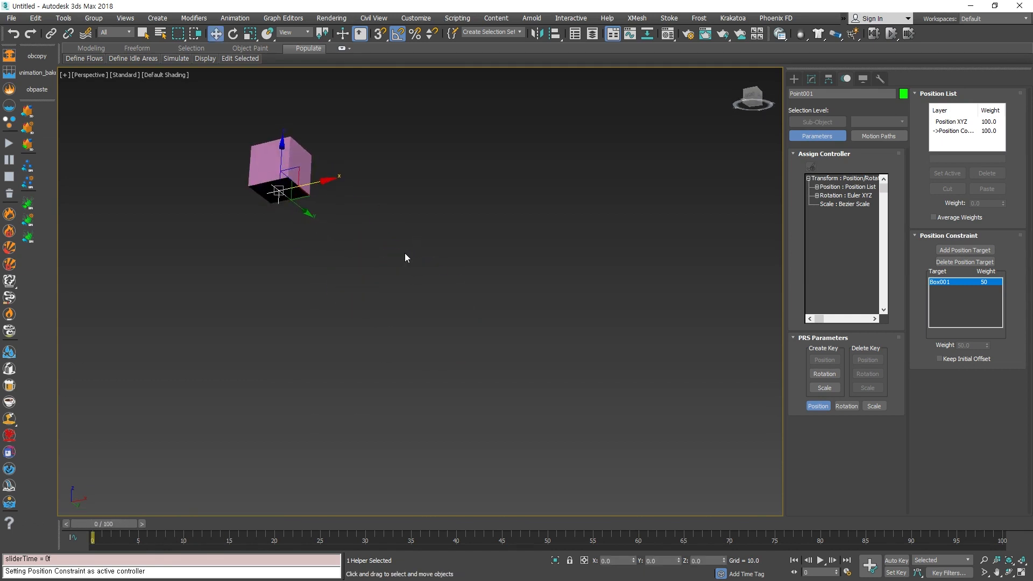
pyautogui.moveTo(310, 161); pyautogui.dragTo(299, 236, button='middle')
pyautogui.scroll(4, 300, 236)
pyautogui.press('w')
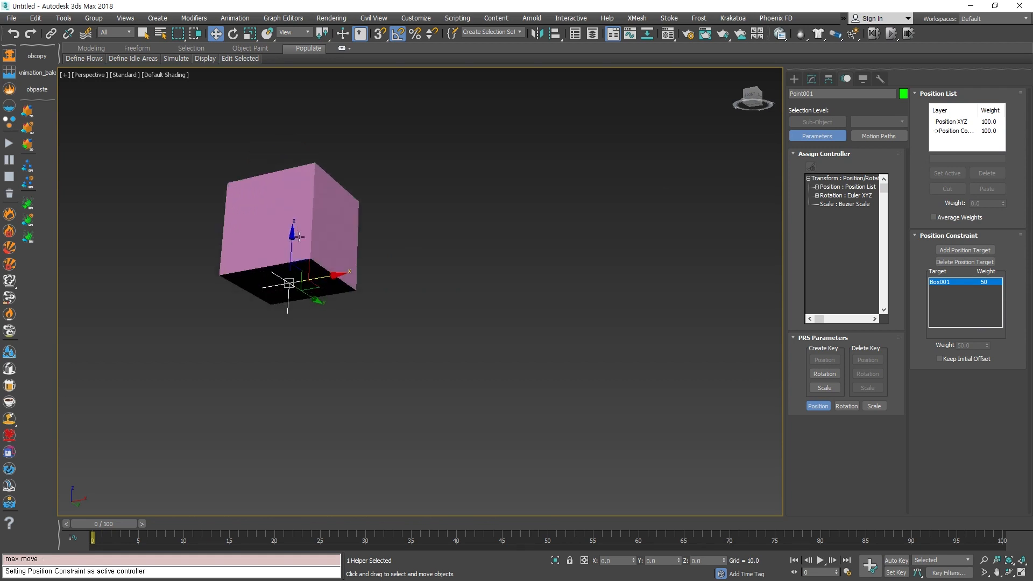
# Undo the Position Constraint on the point helper and keep the helper selected.
pyautogui.hotkey('ctrl', 'z')
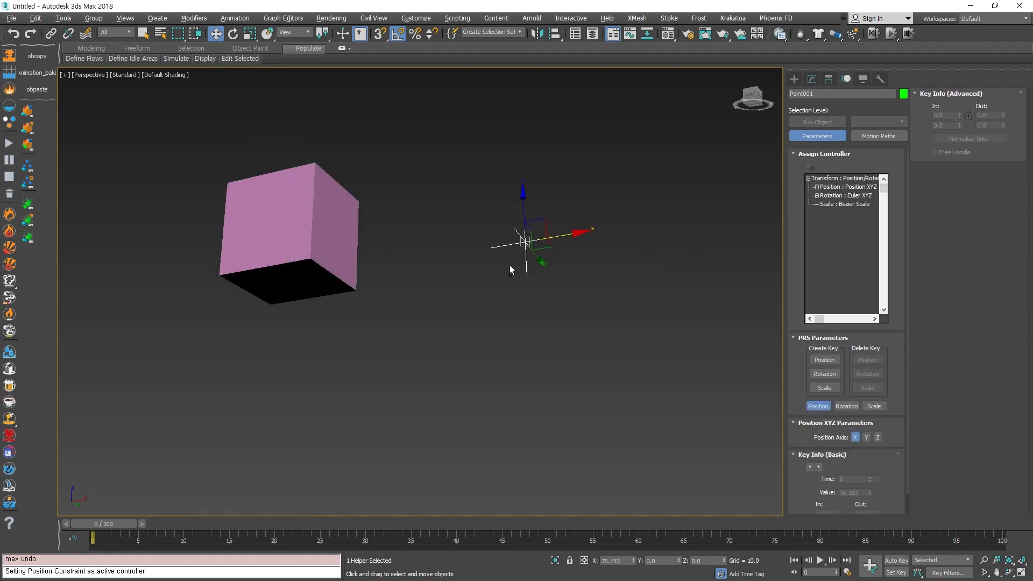
pyautogui.keyDown('alt'); pyautogui.moveTo(509, 264); pyautogui.dragTo(489, 354, button='middle'); pyautogui.keyUp('alt')
pyautogui.click(613, 266)
pyautogui.moveTo(612, 267); pyautogui.dragTo(547, 377, button='middle')
pyautogui.moveTo(593, 300); pyautogui.dragTo(378, 388)
pyautogui.press('w')
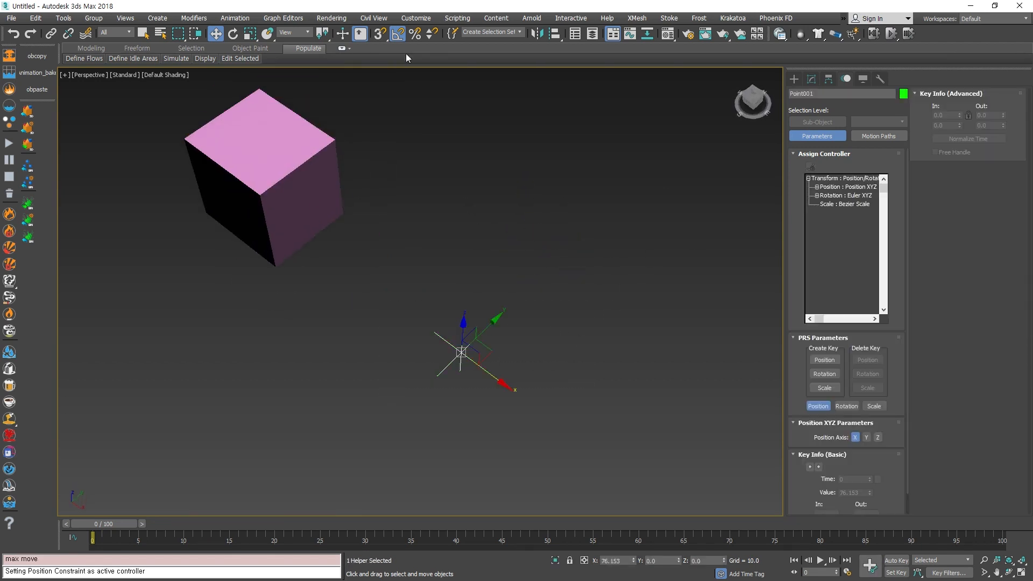
# Apply a LookAt Constraint to the point helper with the box as its target.
pyautogui.click(234, 18)
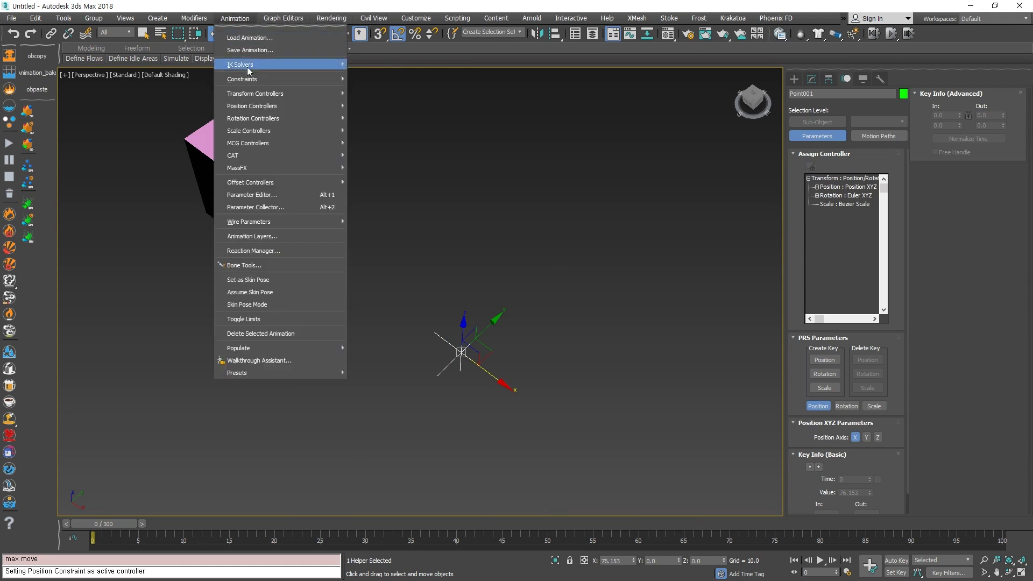
pyautogui.moveTo(258, 83)
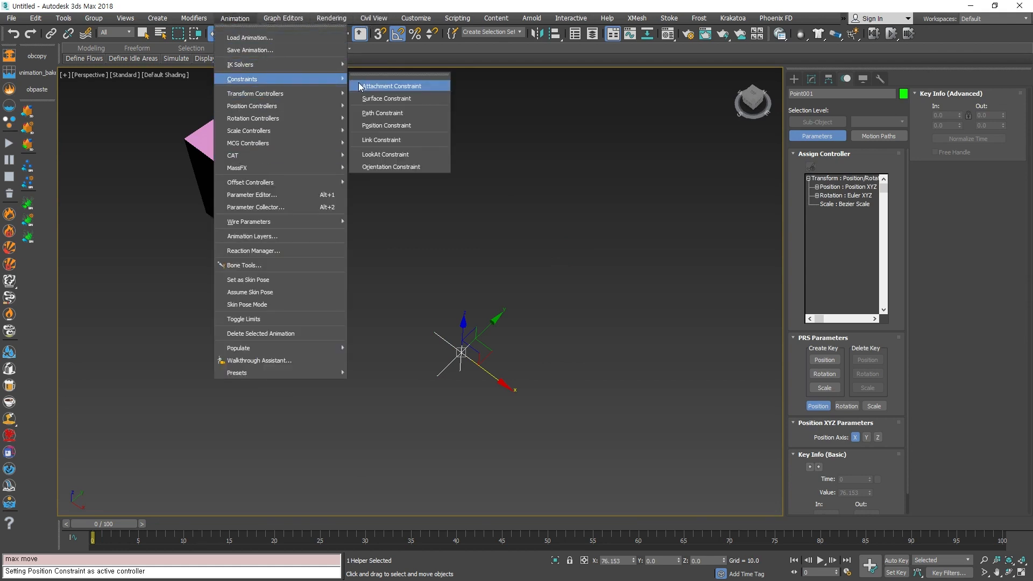
pyautogui.click(385, 155)
pyautogui.click(291, 194)
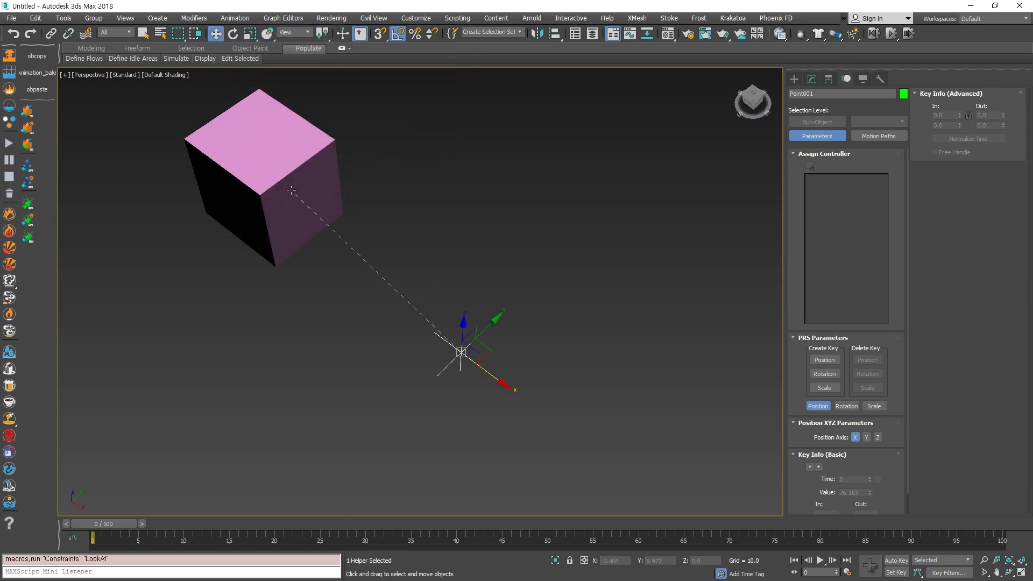
pyautogui.click(565, 299)
pyautogui.scroll(-3, 573, 348)
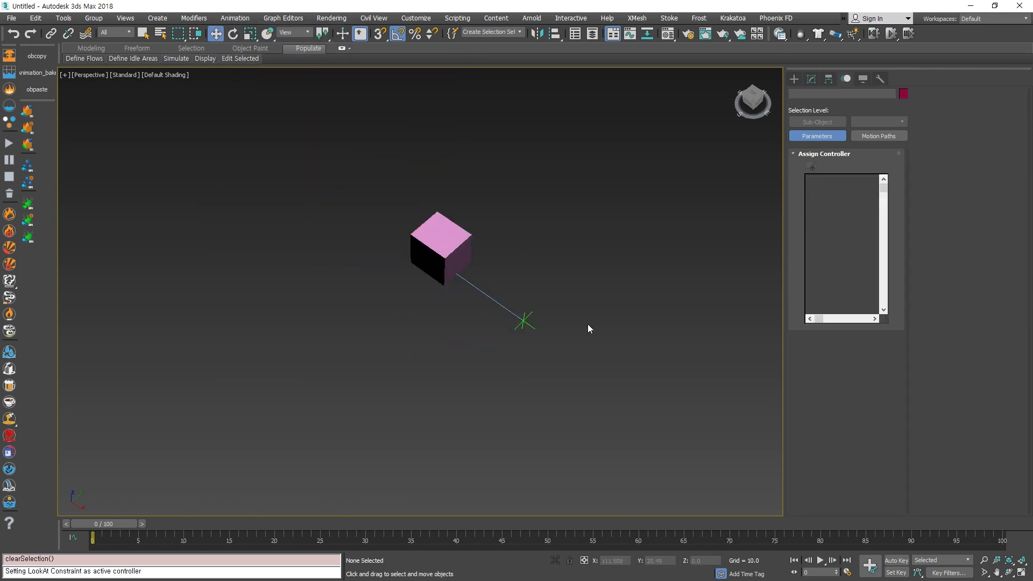
# Move the box within the ground plane to test how the helper aims at it, and undo the move.
pyautogui.click(442, 253)
pyautogui.keyDown('alt'); pyautogui.moveTo(561, 295); pyautogui.dragTo(517, 311, button='middle'); pyautogui.keyUp('alt')
pyautogui.moveTo(517, 310); pyautogui.dragTo(444, 298, button='middle')
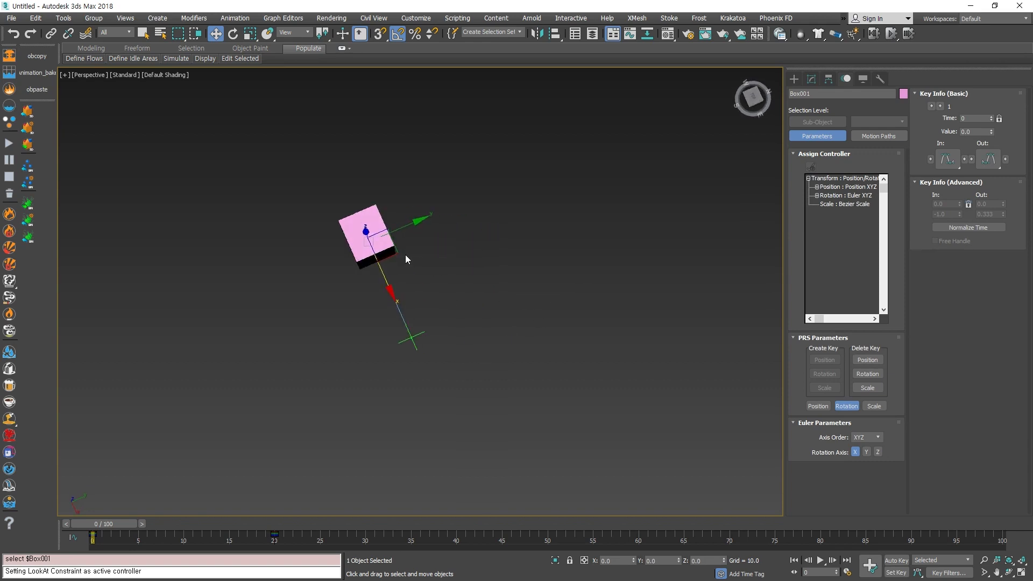
pyautogui.moveTo(405, 259); pyautogui.dragTo(492, 243)
pyautogui.hotkey('ctrl', 'z')
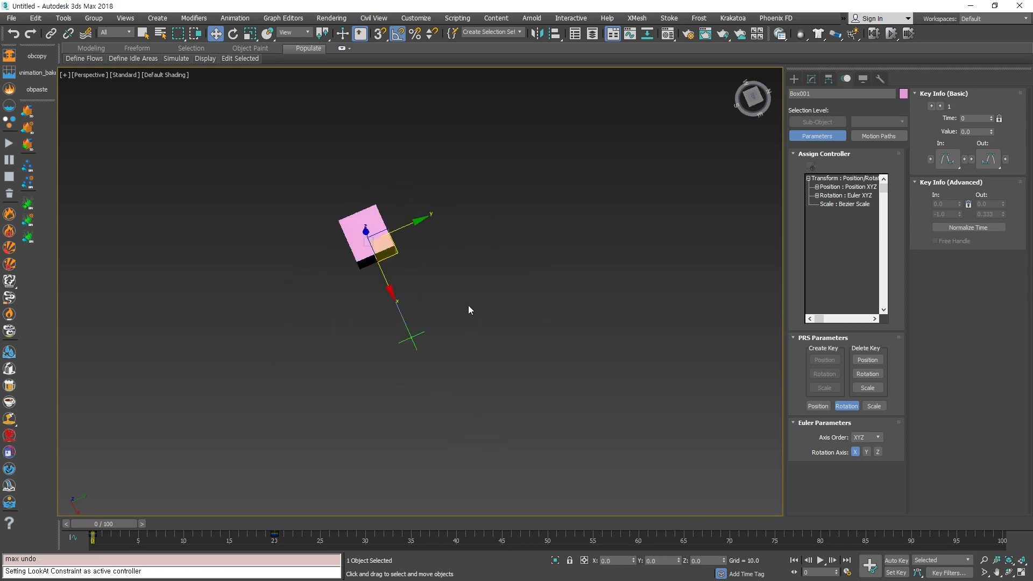
pyautogui.keyDown('alt'); pyautogui.moveTo(469, 310); pyautogui.dragTo(401, 286, button='middle'); pyautogui.keyUp('alt')
pyautogui.moveTo(375, 272); pyautogui.dragTo(430, 286)
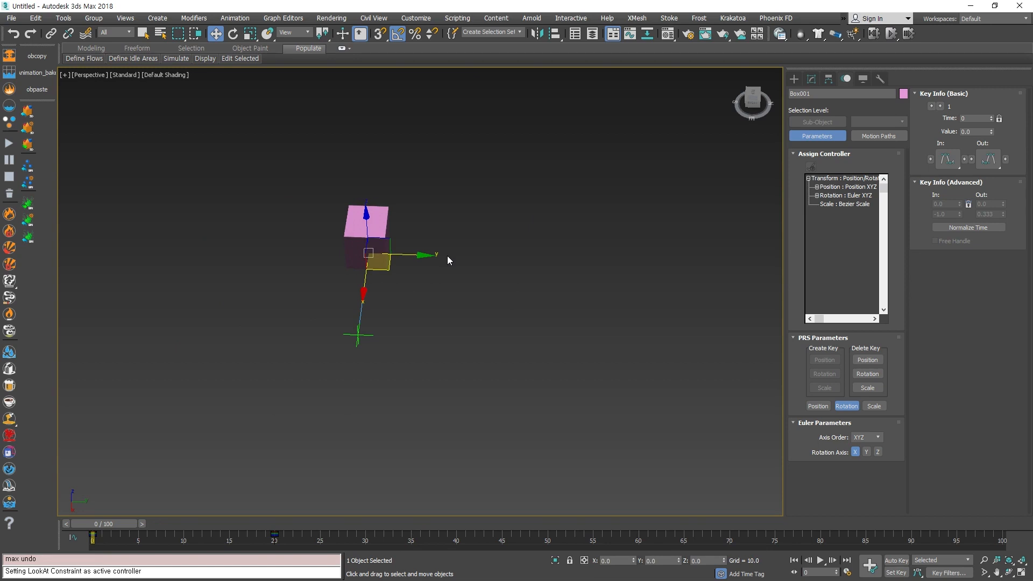
# Select the box alone again, move it far across the ground plane and bring it back to about X 20, Y 1.6.
pyautogui.moveTo(494, 421); pyautogui.dragTo(311, 217)
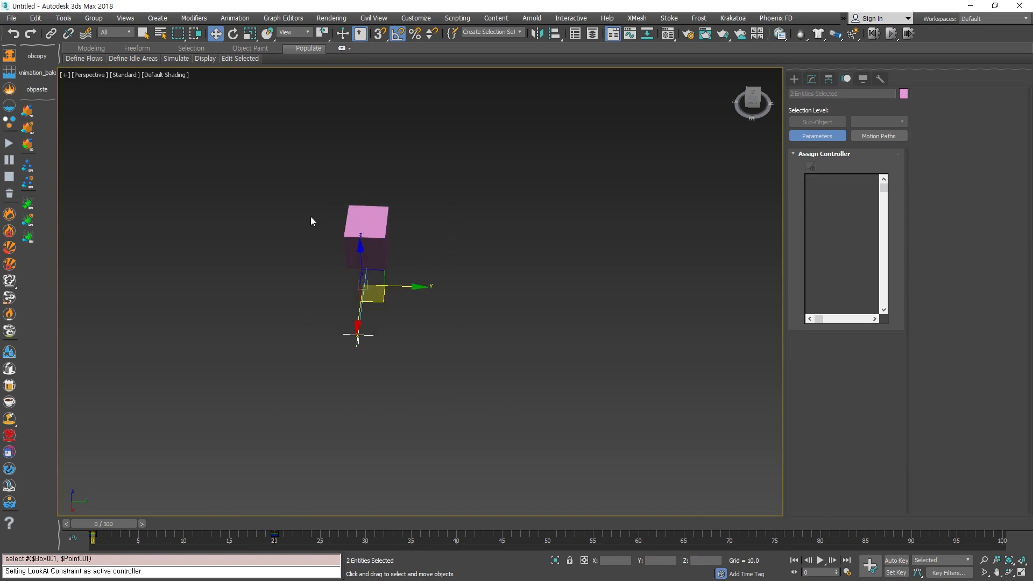
pyautogui.keyDown('alt'); pyautogui.moveTo(408, 388); pyautogui.dragTo(429, 411, button='middle'); pyautogui.keyUp('alt')
pyautogui.click(352, 248)
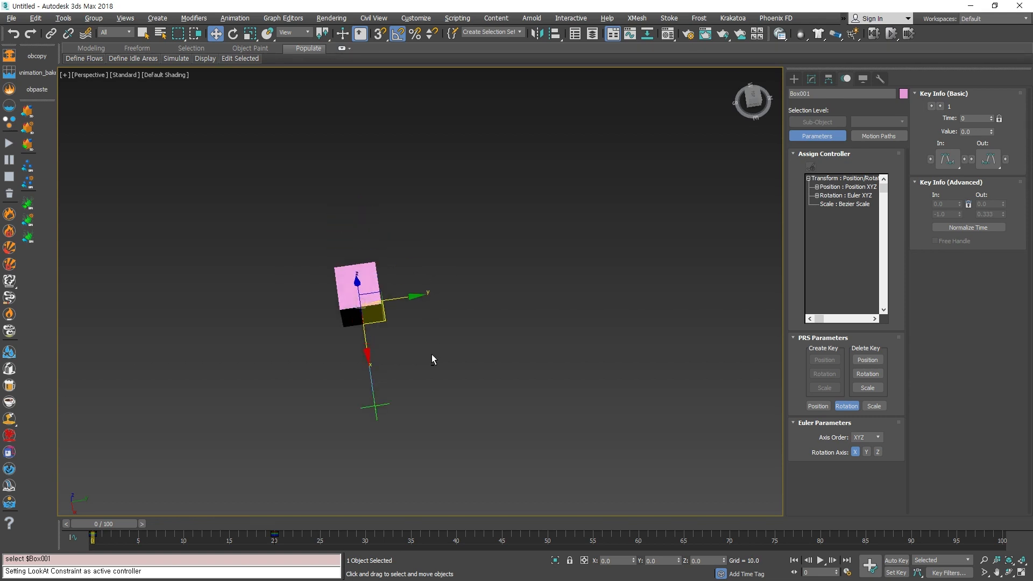
pyautogui.keyDown('alt'); pyautogui.moveTo(432, 354); pyautogui.dragTo(396, 318, button='middle'); pyautogui.keyUp('alt')
pyautogui.moveTo(368, 327); pyautogui.dragTo(643, 252)
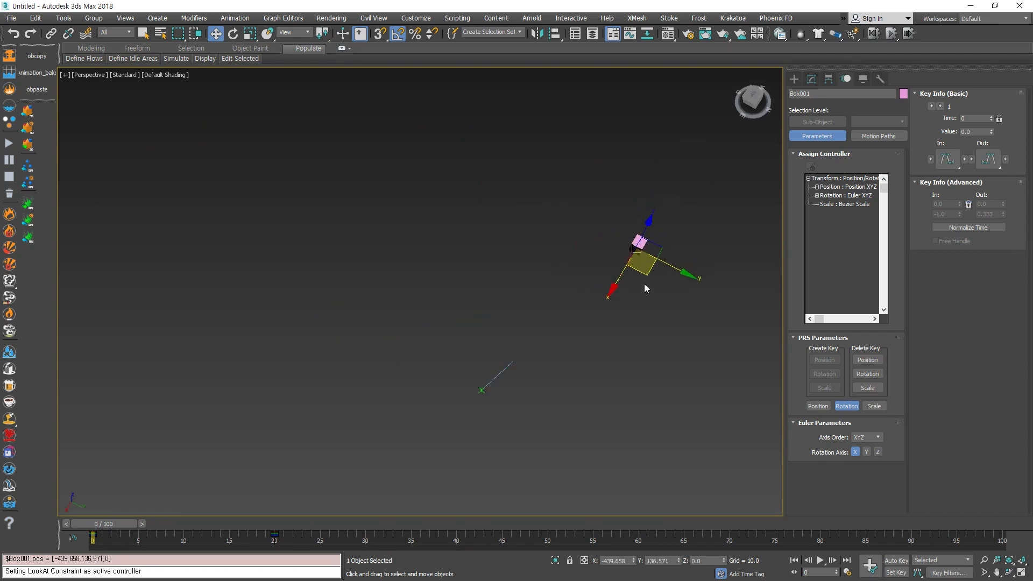
pyautogui.moveTo(644, 289); pyautogui.dragTo(502, 397)
pyautogui.scroll(7, 499, 407)
pyautogui.keyDown('alt'); pyautogui.moveTo(499, 407); pyautogui.dragTo(473, 344, button='middle'); pyautogui.keyUp('alt')
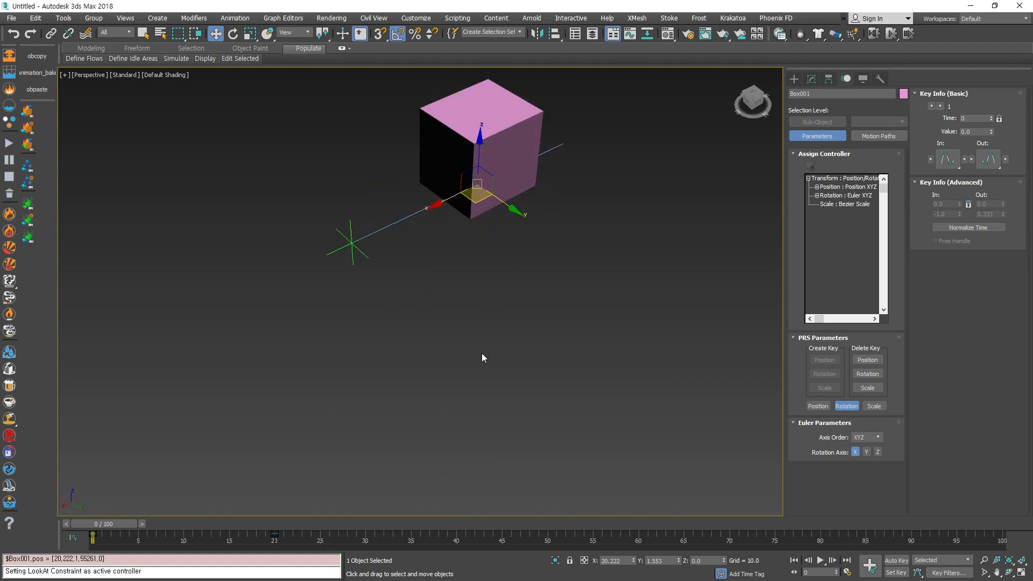
# Try one more short move of the box, and undo all of its test moves.
pyautogui.moveTo(477, 201); pyautogui.dragTo(470, 256)
pyautogui.hotkey('ctrl', 'z')
pyautogui.moveTo(486, 264); pyautogui.dragTo(450, 408, button='middle')
pyautogui.click(471, 431)
pyautogui.hotkey('ctrl', 'z')
pyautogui.hotkey('ctrl', 'z')
pyautogui.hotkey('ctrl', 'z')
pyautogui.hotkey('ctrl', 'z')
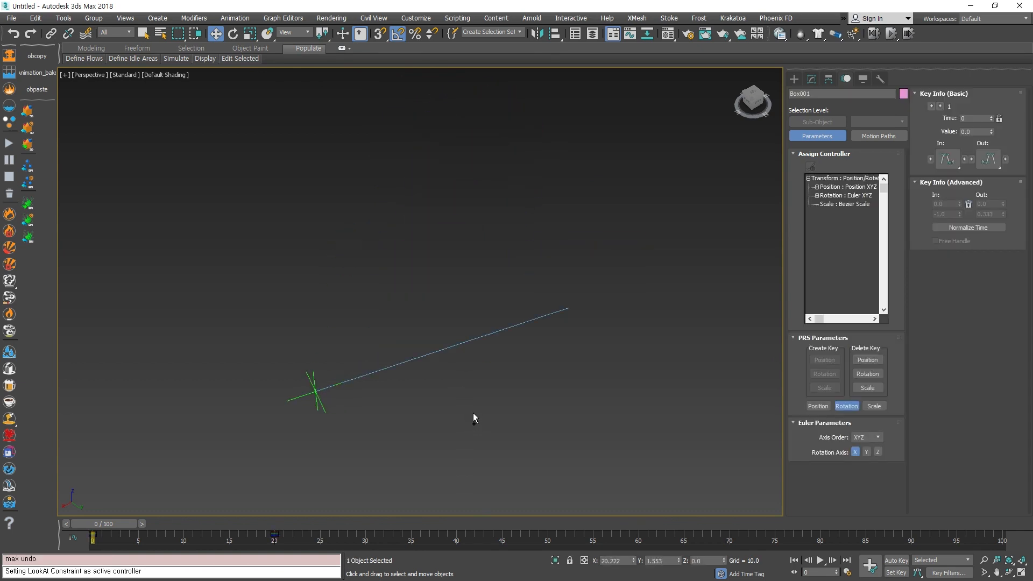
pyautogui.hotkey('ctrl', 'z')
pyautogui.hotkey('ctrl', 'z')
pyautogui.hotkey('ctrl', 'z')
pyautogui.hotkey('ctrl', 'z')
pyautogui.hotkey('ctrl', 'z')
pyautogui.hotkey('ctrl', 'z')
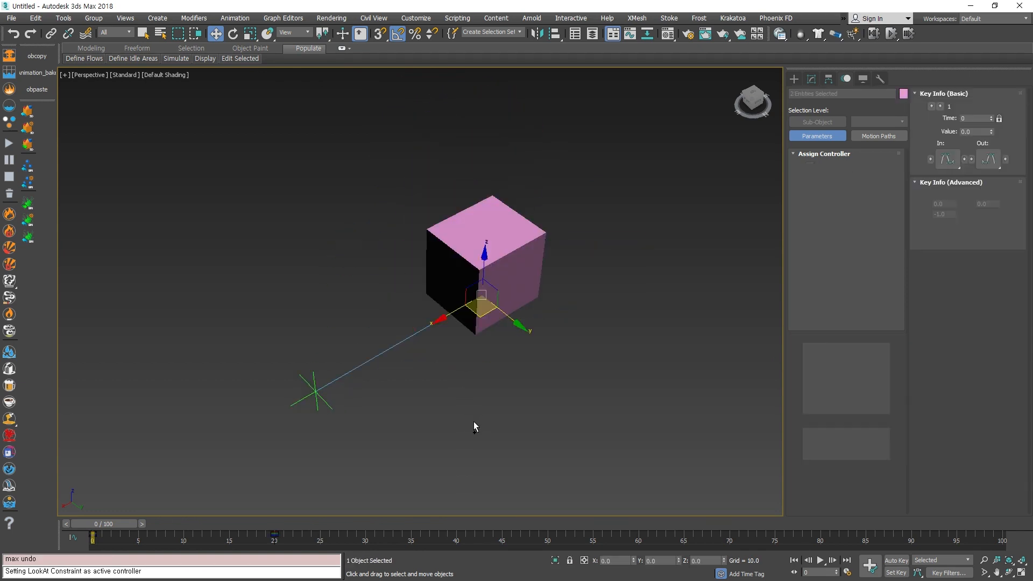
# Delete the Box001 LookAt target from the point helper and remove the LookAt Constraint layer from its Rotation List.
pyautogui.click(328, 420)
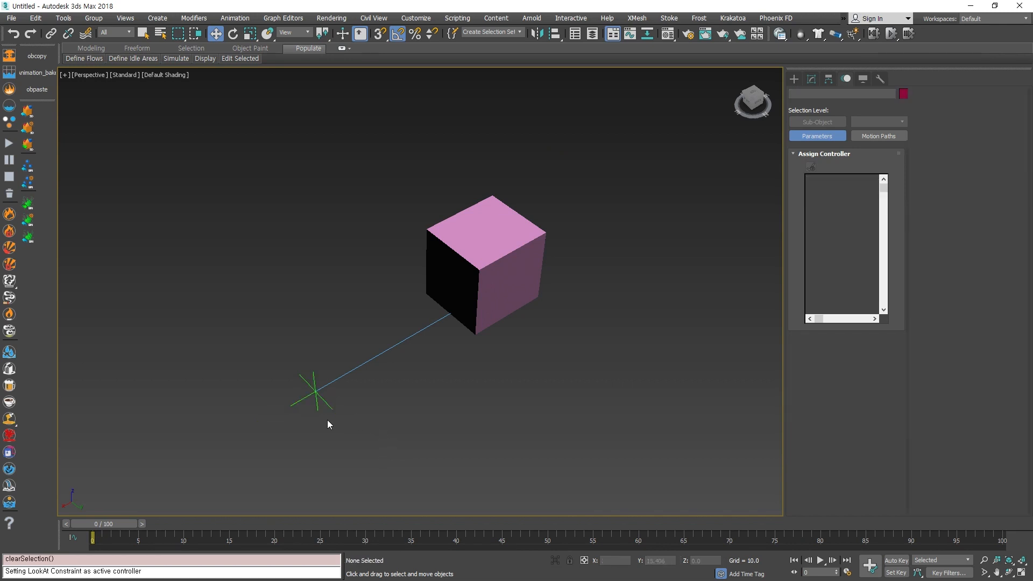
pyautogui.moveTo(298, 427); pyautogui.dragTo(299, 429)
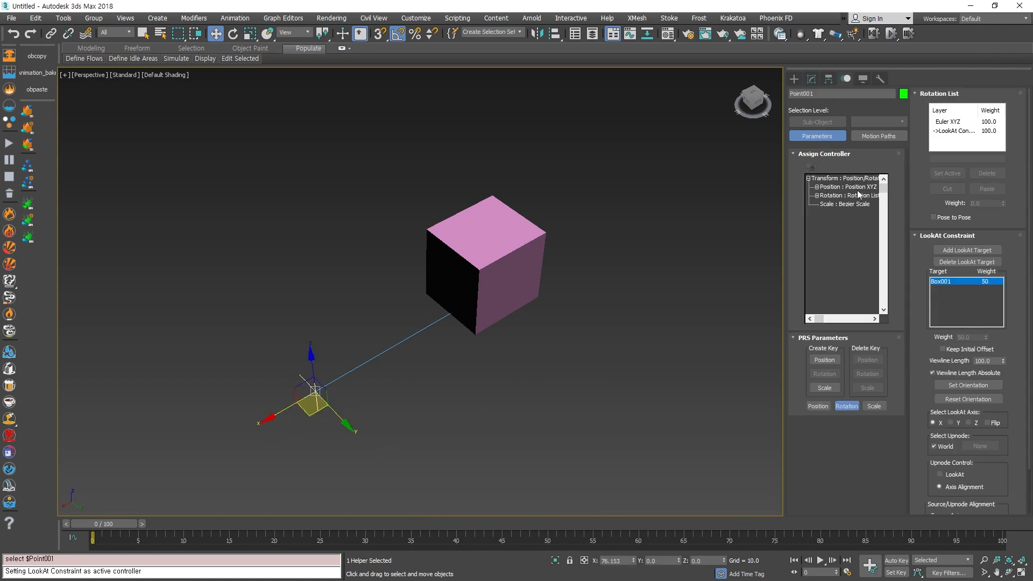
pyautogui.click(970, 262)
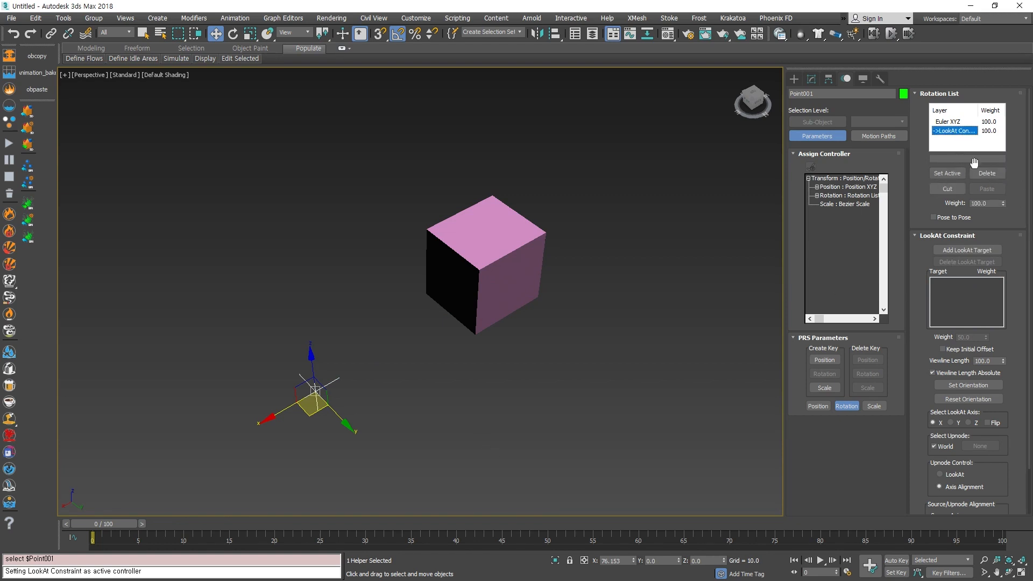
pyautogui.click(987, 173)
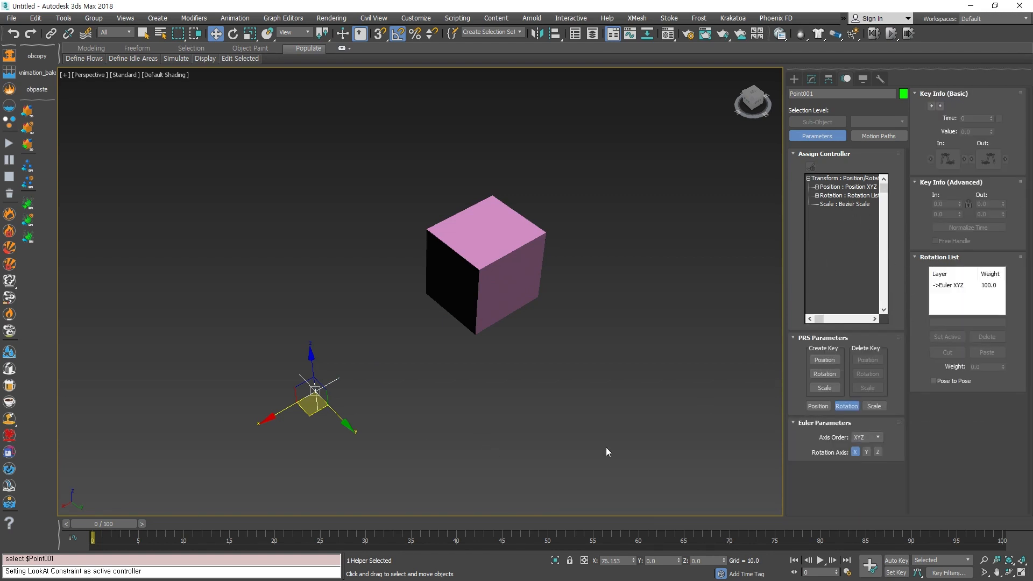
pyautogui.moveTo(415, 485); pyautogui.dragTo(350, 367)
# Apply an Orientation Constraint to the point helper with the box as its target.
pyautogui.click(234, 18)
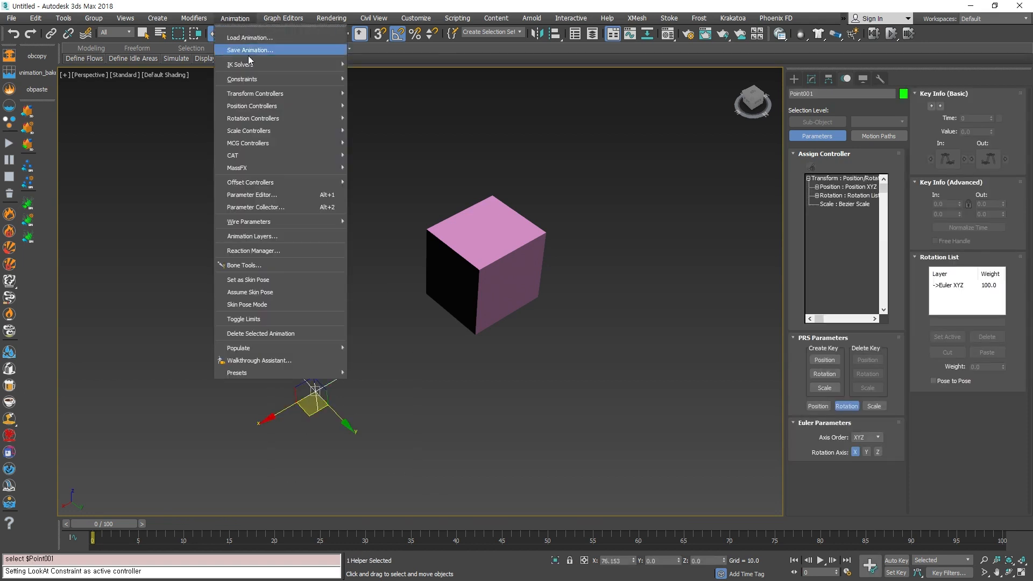
pyautogui.moveTo(266, 82)
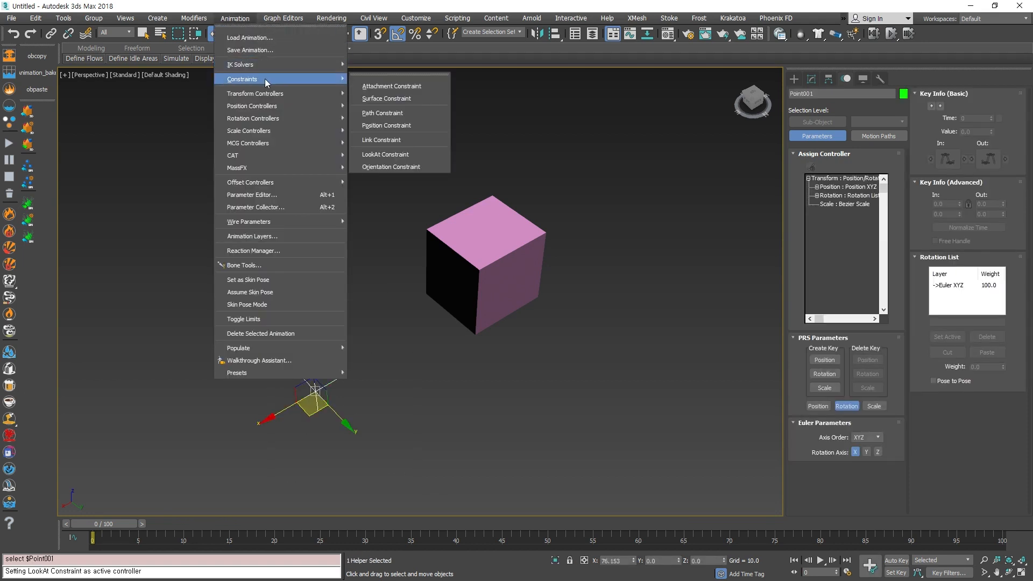
pyautogui.click(386, 169)
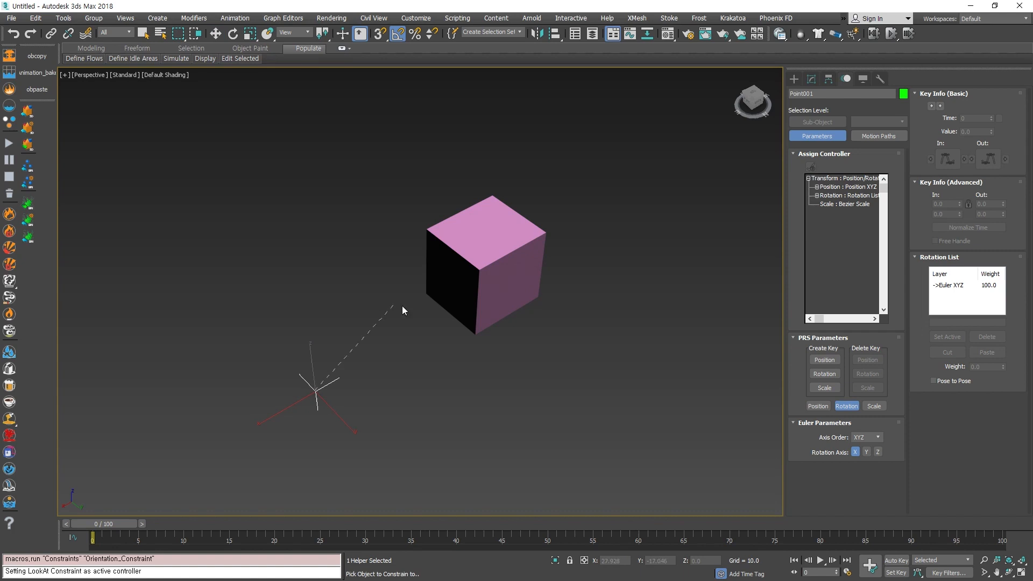
pyautogui.click(466, 272)
pyautogui.scroll(-5, 358, 412)
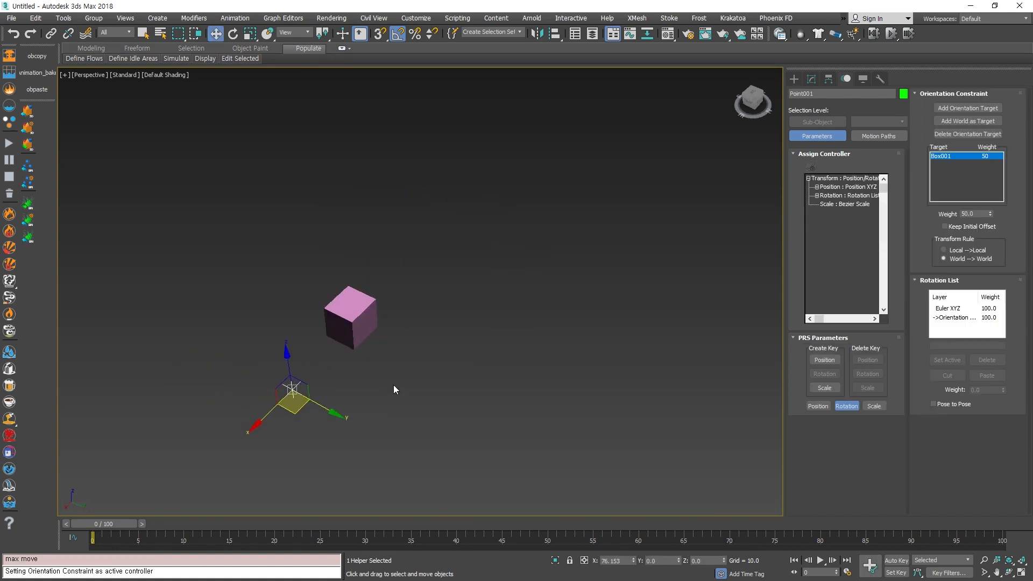
# Examine the helper's alignment with the box at frame 0, and scrub to frame 8 to check its rotation.
pyautogui.moveTo(118, 523); pyautogui.dragTo(70, 519)
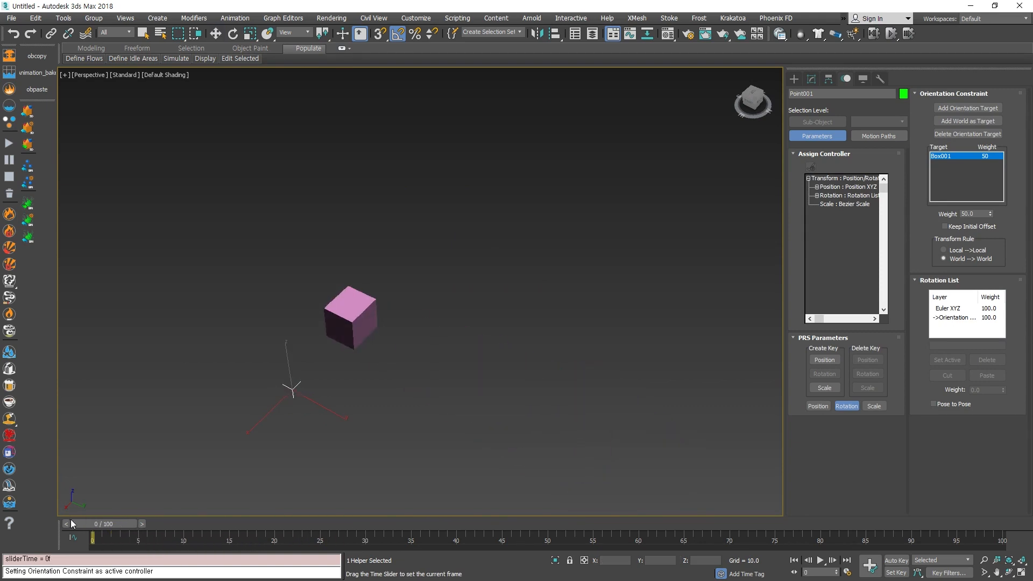
pyautogui.press('w')
pyautogui.keyDown('alt'); pyautogui.moveTo(287, 461); pyautogui.dragTo(251, 399, button='middle'); pyautogui.keyUp('alt')
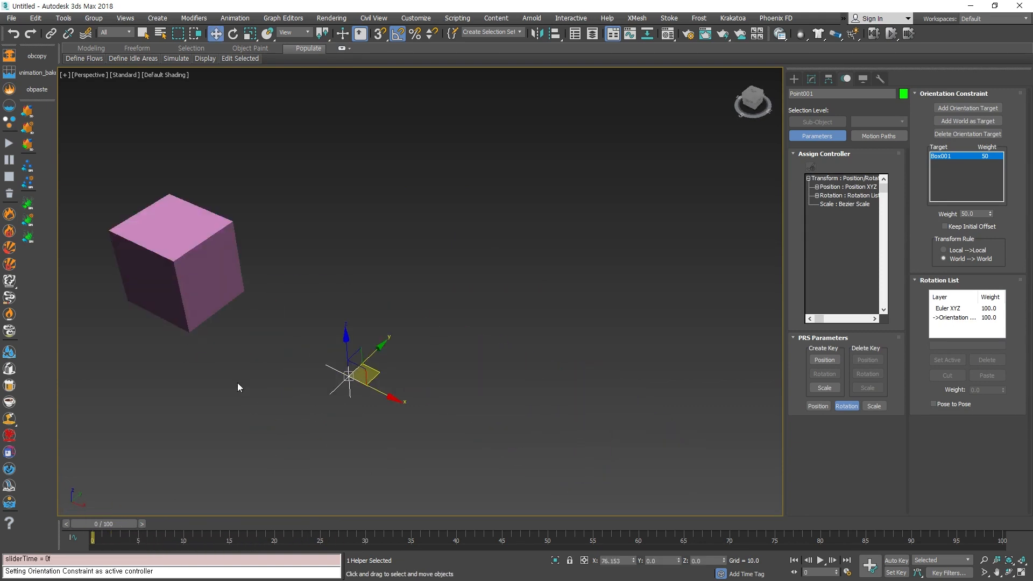
pyautogui.keyDown('alt'); pyautogui.moveTo(233, 261); pyautogui.dragTo(186, 402, button='middle'); pyautogui.keyUp('alt')
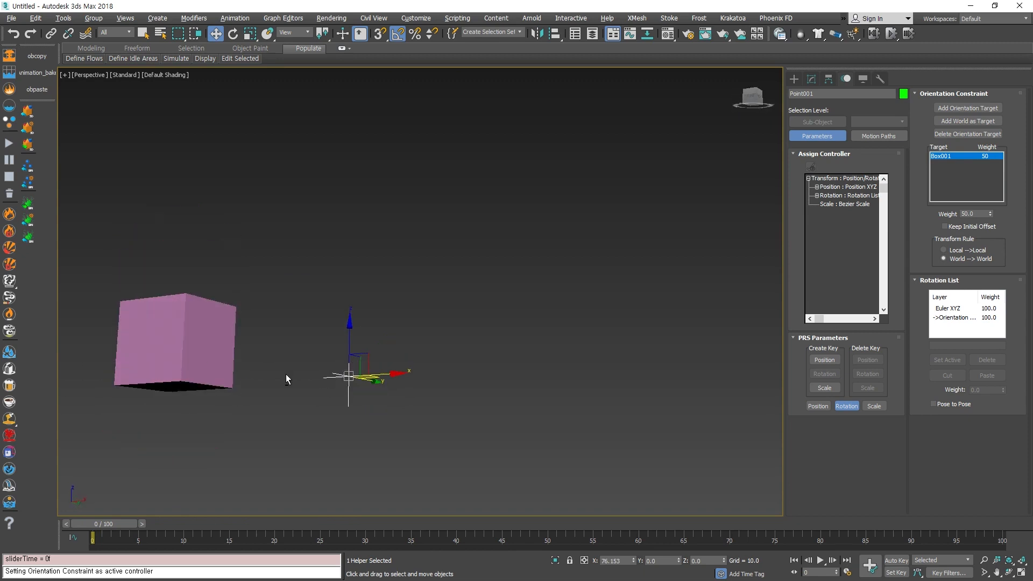
pyautogui.keyDown('alt'); pyautogui.moveTo(286, 379); pyautogui.dragTo(213, 283, button='middle'); pyautogui.keyUp('alt')
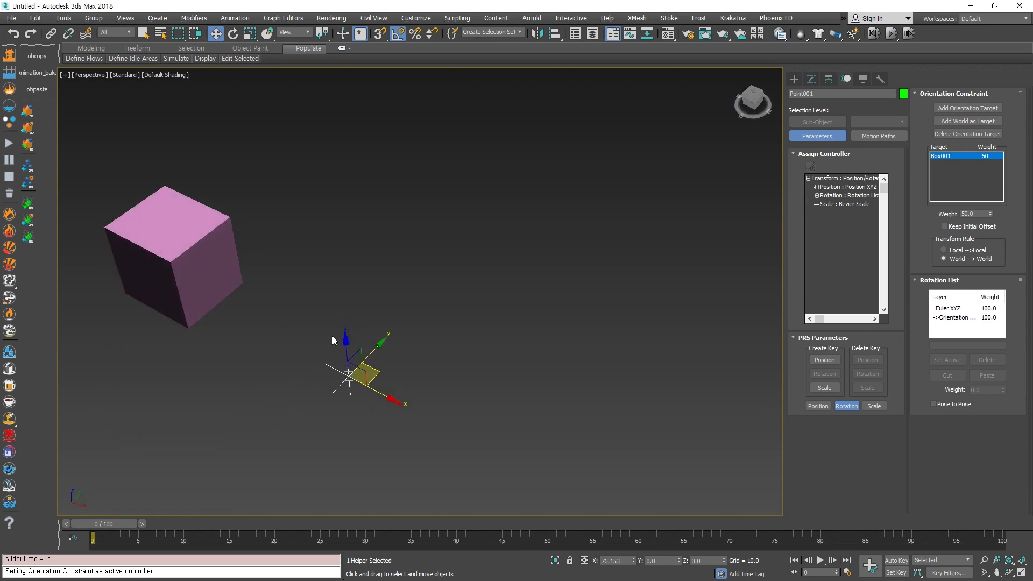
pyautogui.moveTo(105, 528); pyautogui.dragTo(174, 525)
pyautogui.press('w')
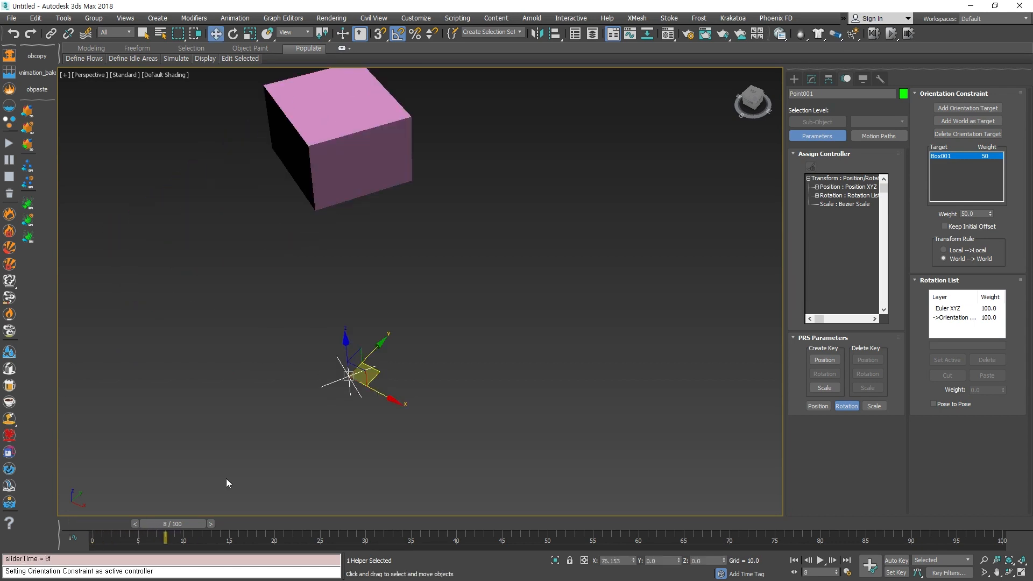
# Select the box and scrub its animation forward and back to frame 0 to compare its rotation with the helper's.
pyautogui.moveTo(311, 156); pyautogui.dragTo(338, 206)
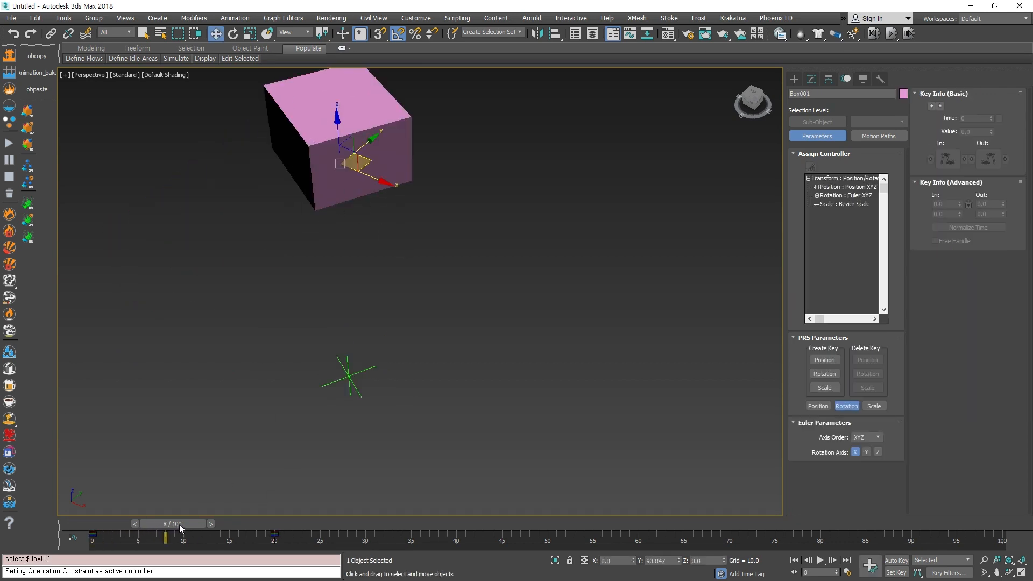
pyautogui.moveTo(179, 524); pyautogui.dragTo(279, 536)
pyautogui.moveTo(108, 525)
pyautogui.mouseDown()
pyautogui.moveTo(289, 531)
pyautogui.moveTo(86, 519)
pyautogui.moveTo(295, 522)
pyautogui.moveTo(89, 522)
pyautogui.moveTo(223, 525)
pyautogui.moveTo(286, 509)
pyautogui.moveTo(102, 511)
pyautogui.mouseUp()
pyautogui.press('w')
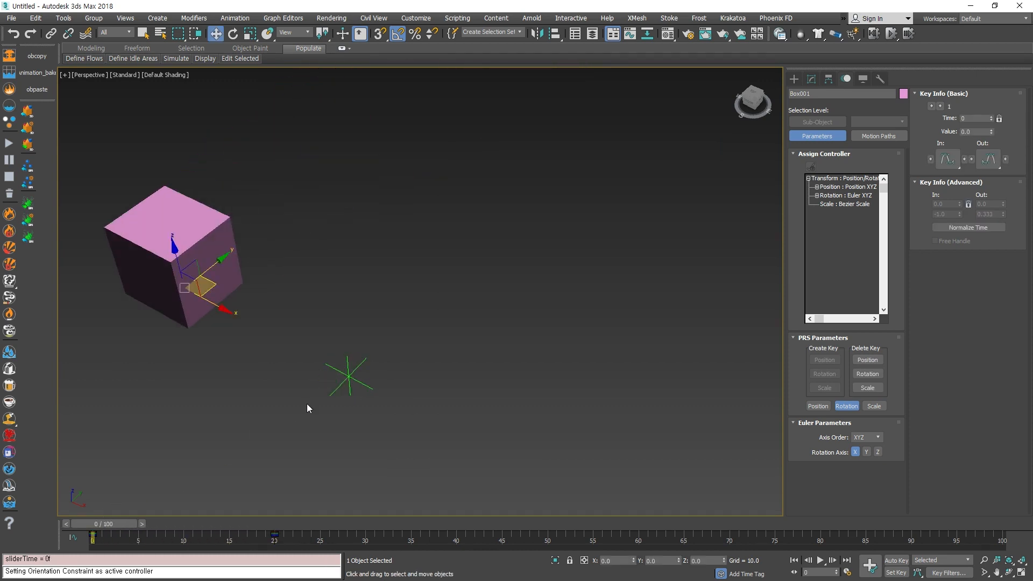
# Select the box and helper together and scrub from frame 0 and back, viewed from above, to compare their rotations.
pyautogui.keyDown('alt'); pyautogui.moveTo(307, 404); pyautogui.dragTo(421, 476, button='middle'); pyautogui.keyUp('alt')
pyautogui.keyDown('ctrl'); pyautogui.moveTo(305, 310); pyautogui.dragTo(578, 399); pyautogui.keyUp('ctrl')
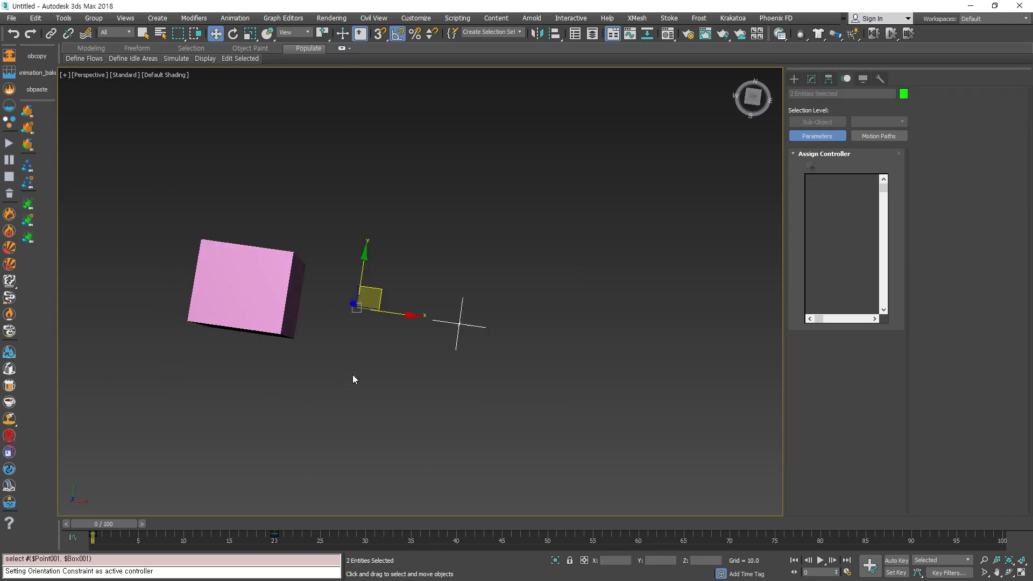
pyautogui.moveTo(353, 375); pyautogui.dragTo(480, 395, button='middle')
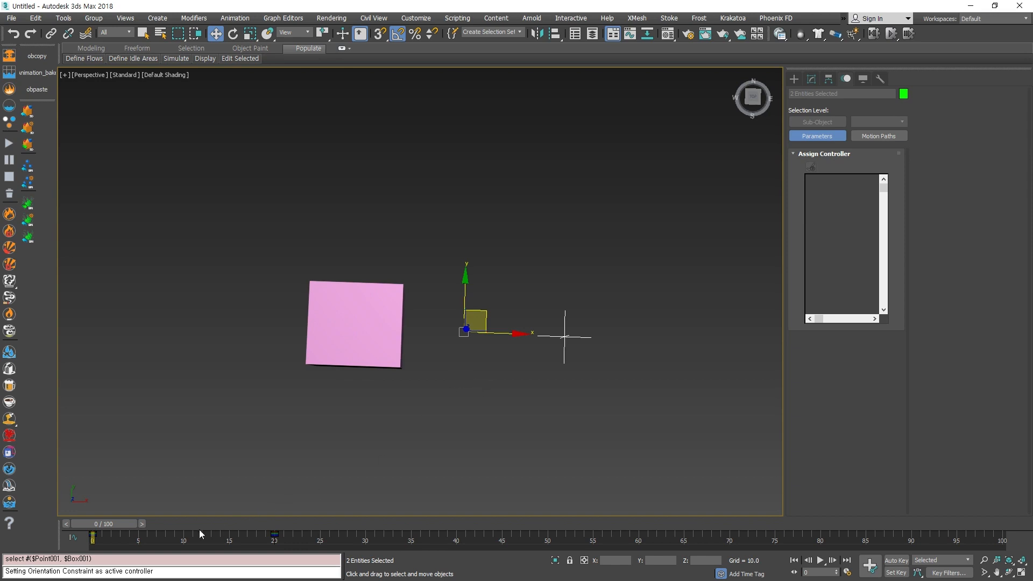
pyautogui.moveTo(199, 530); pyautogui.dragTo(43, 518)
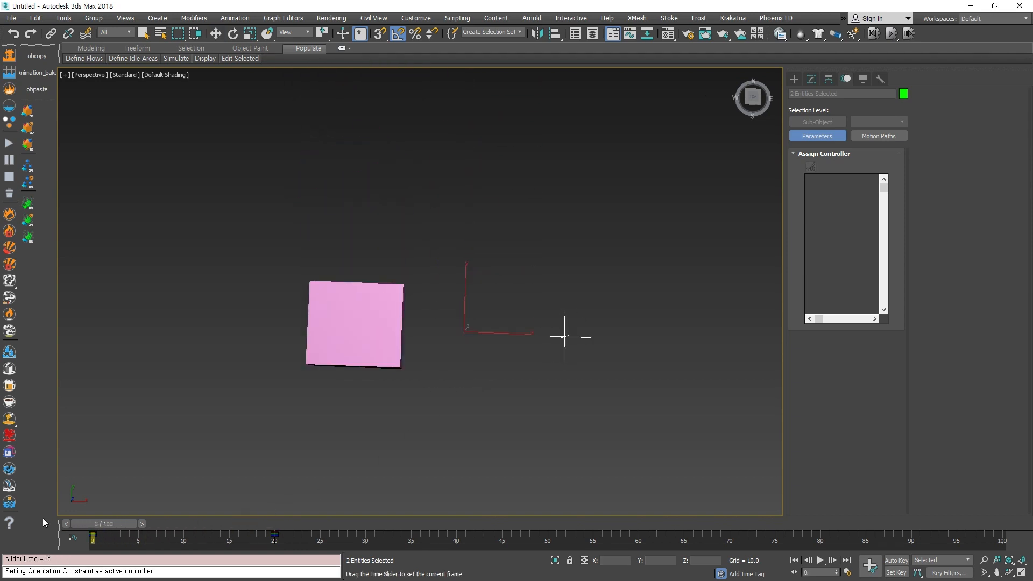
pyautogui.press('w')
pyautogui.moveTo(572, 346); pyautogui.dragTo(526, 369, button='middle')
pyautogui.scroll(-3, 390, 455)
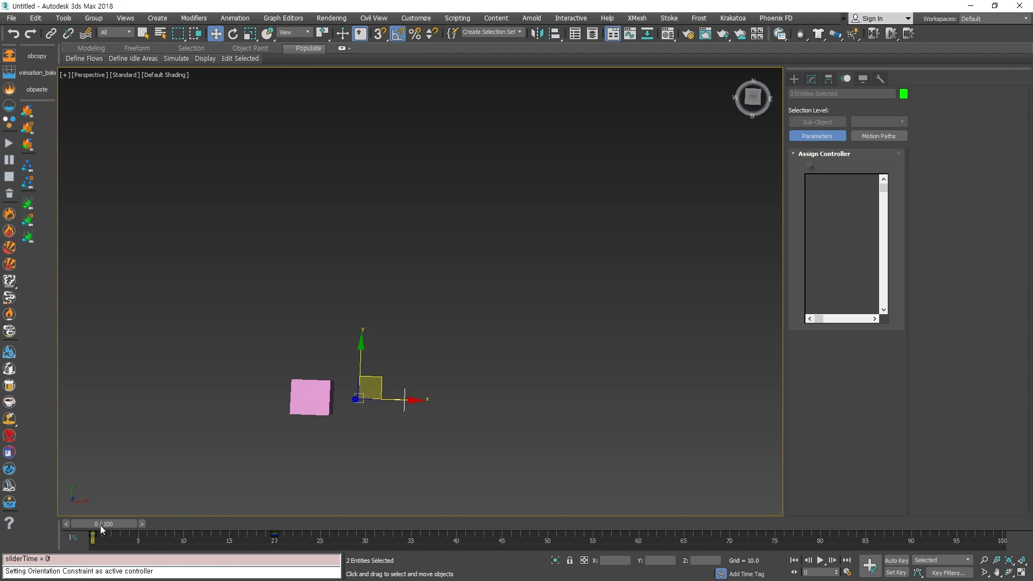
pyautogui.moveTo(100, 525)
pyautogui.mouseDown()
pyautogui.moveTo(242, 525)
pyautogui.moveTo(36, 519)
pyautogui.moveTo(271, 523)
pyautogui.moveTo(81, 523)
pyautogui.mouseUp()
# Select the point helper and delete the Orientation Constraint layer from its rotation list.
pyautogui.click(376, 450)
pyautogui.click(404, 399)
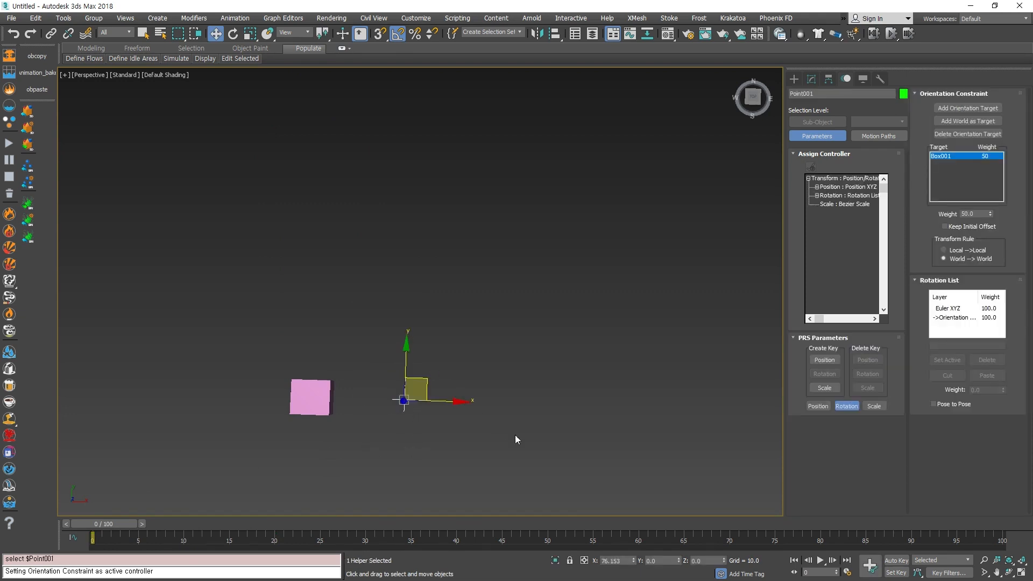
pyautogui.keyDown('alt'); pyautogui.moveTo(516, 436); pyautogui.dragTo(576, 507, button='middle'); pyautogui.keyUp('alt')
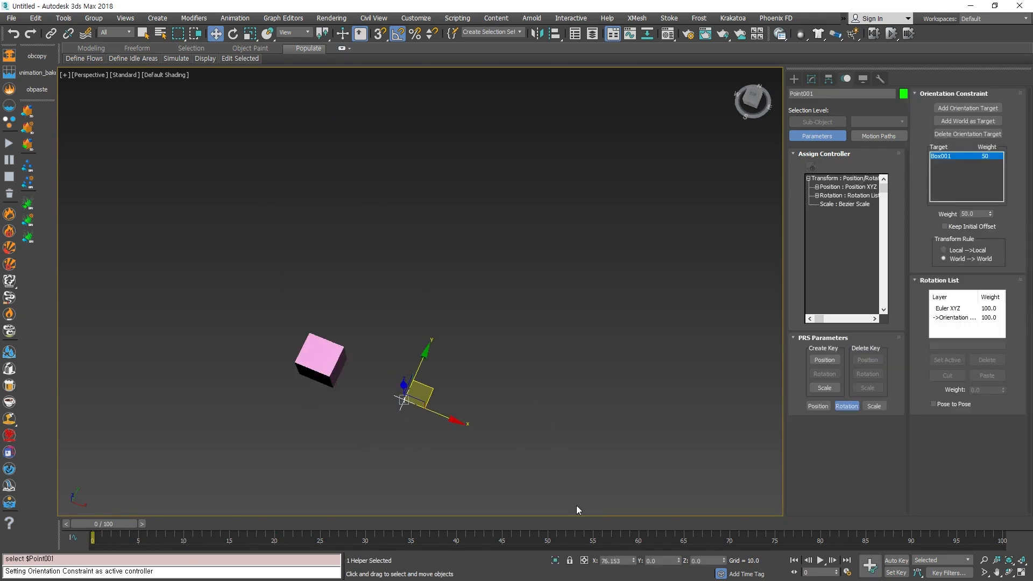
pyautogui.click(957, 317)
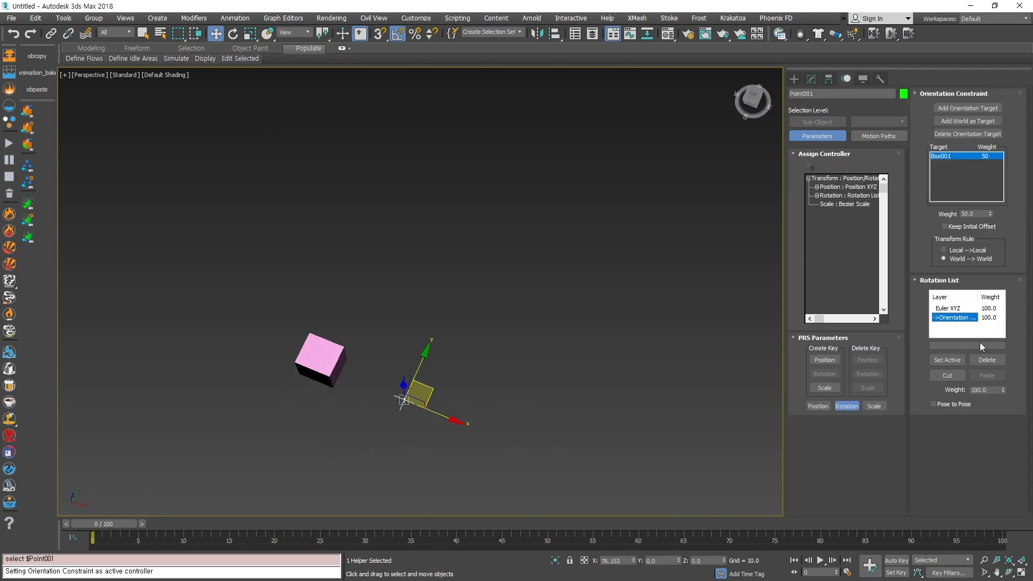
pyautogui.click(987, 360)
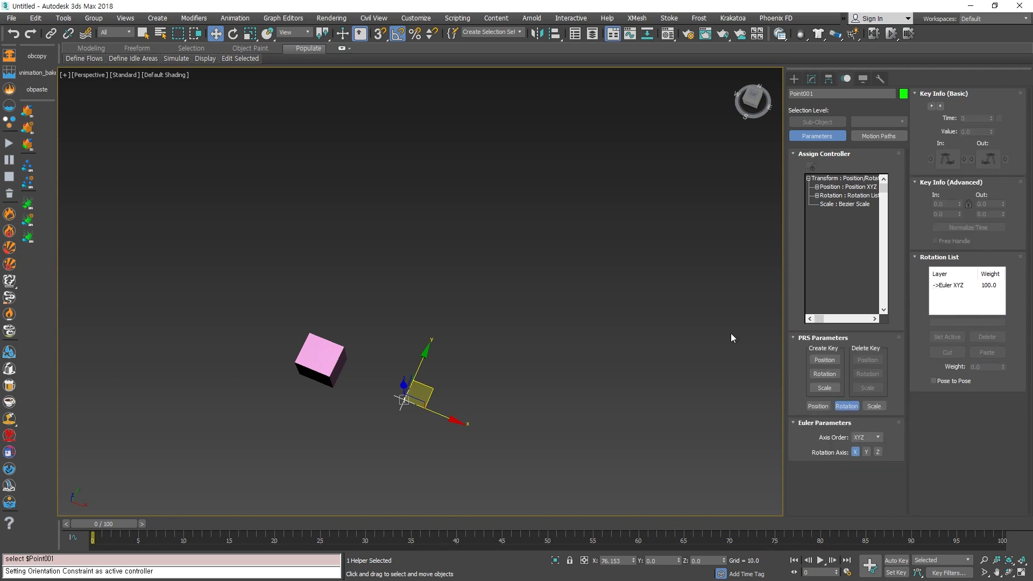
pyautogui.click(962, 293)
pyautogui.keyDown('alt'); pyautogui.moveTo(541, 378); pyautogui.dragTo(545, 359, button='middle'); pyautogui.keyUp('alt')
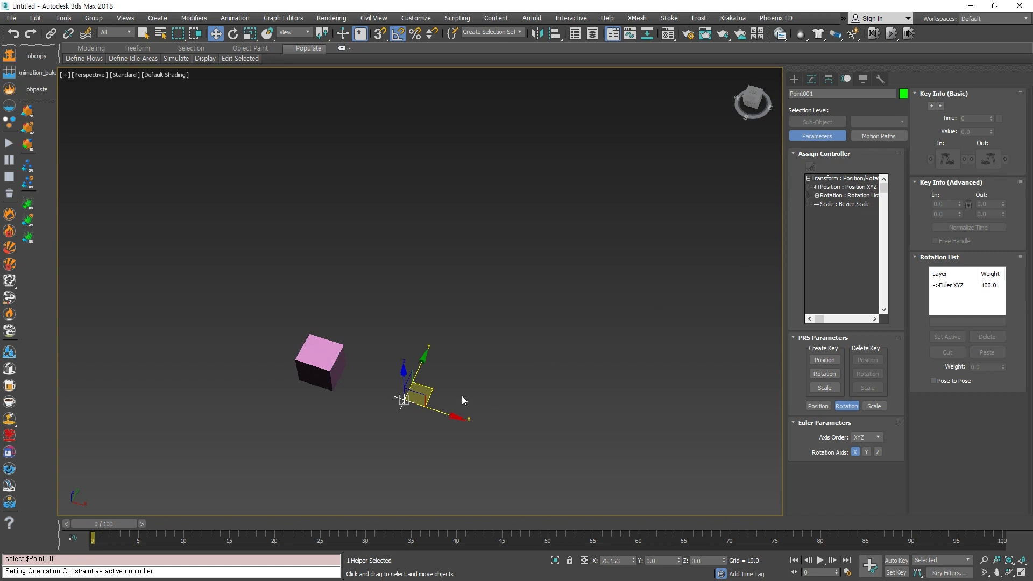
pyautogui.moveTo(457, 422); pyautogui.dragTo(317, 323)
pyautogui.click(375, 252)
pyautogui.click(235, 18)
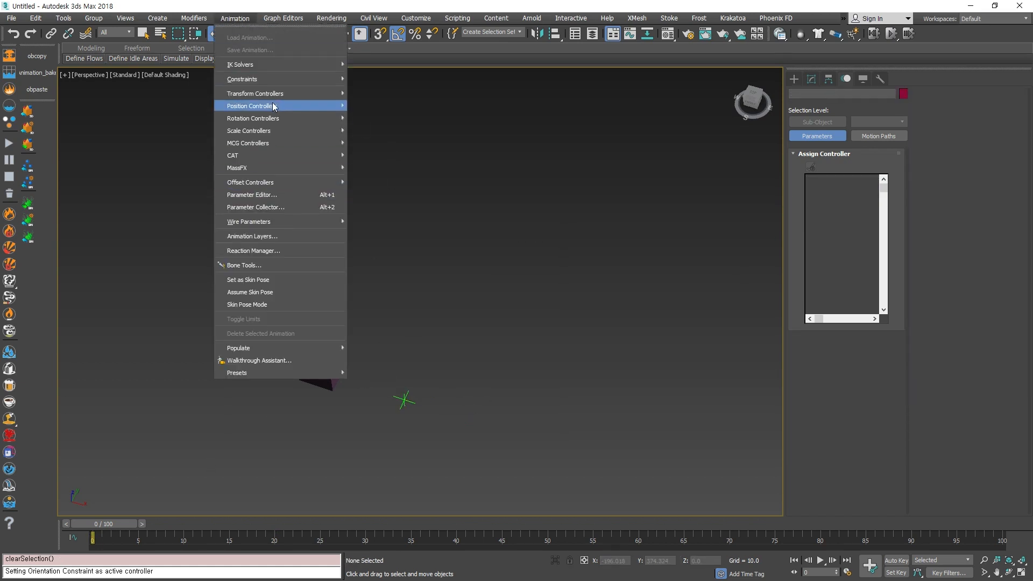
pyautogui.moveTo(266, 80)
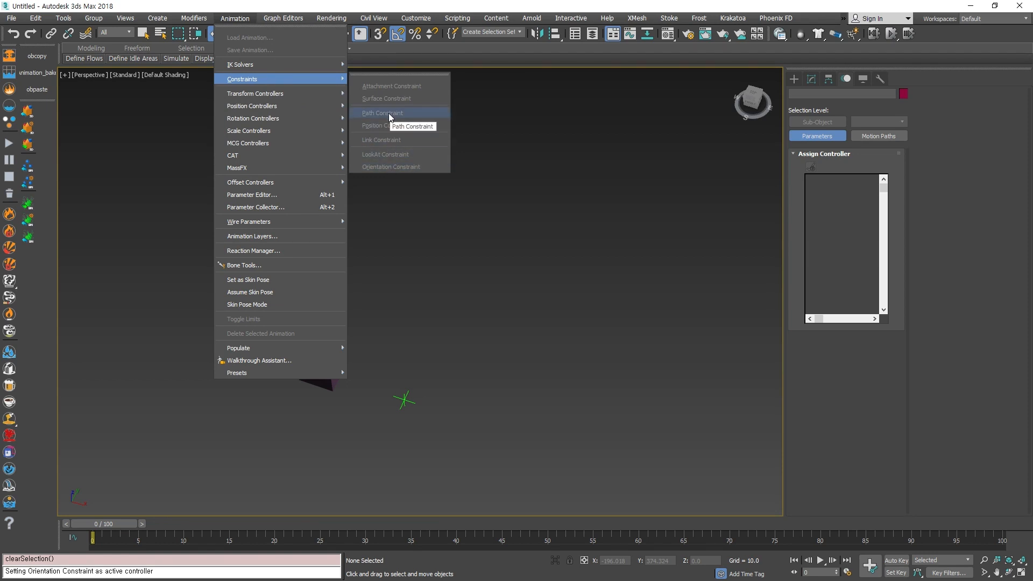
pyautogui.click(489, 280)
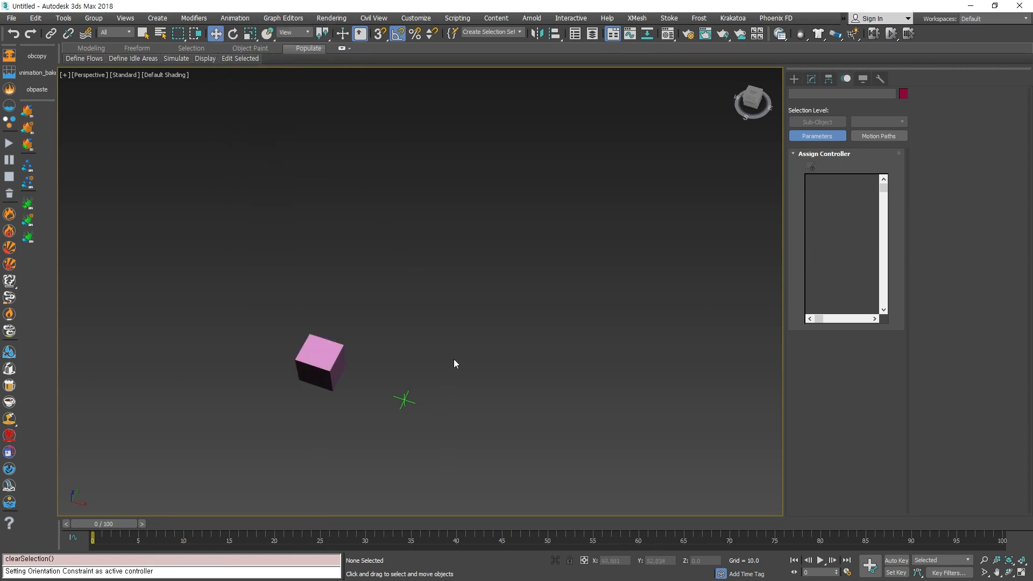
# Maximize the Top view, hide its grid, and frame the box and the point helper.
pyautogui.hotkey('alt', 'w')
pyautogui.hotkey('alt', 'w')
pyautogui.press('g')
pyautogui.press('z')
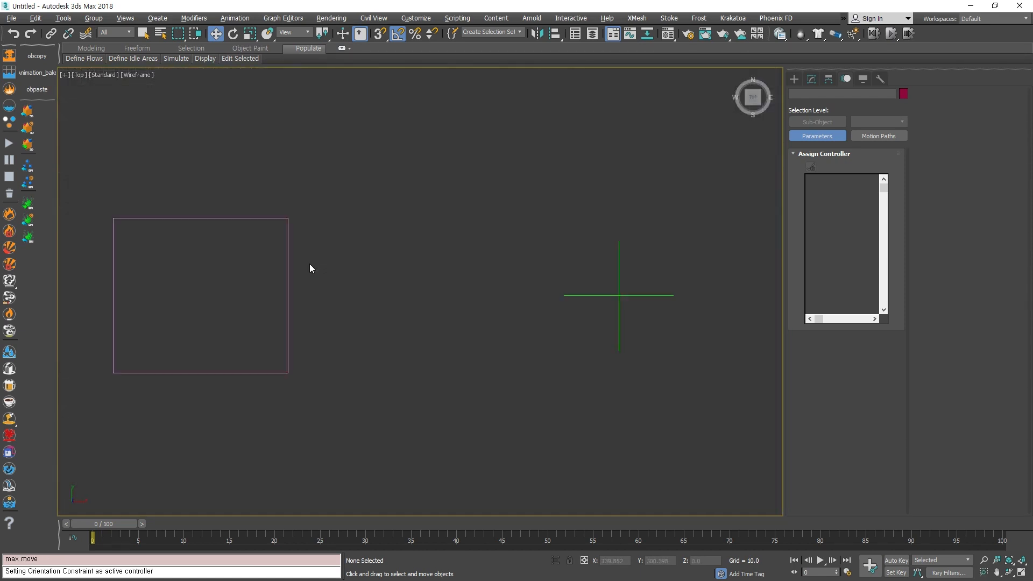
pyautogui.scroll(-5, 501, 383)
pyautogui.moveTo(642, 390); pyautogui.dragTo(465, 418, button='middle')
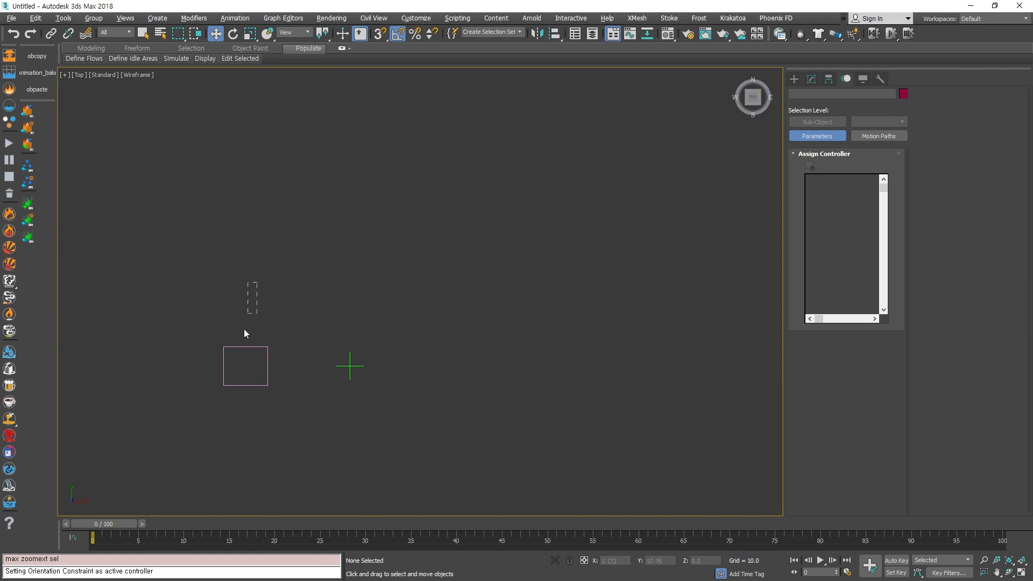
# Select the box and scrub from frame 0 to frame 20 to review its motion from above.
pyautogui.moveTo(244, 330); pyautogui.dragTo(238, 364)
pyautogui.moveTo(292, 419); pyautogui.dragTo(460, 444, button='middle')
pyautogui.scroll(-3, 459, 444)
pyautogui.scroll(-2, 389, 444)
pyautogui.moveTo(525, 406); pyautogui.dragTo(410, 456, button='middle')
pyautogui.scroll(-1, 370, 403)
pyautogui.scroll(5, 406, 455)
pyautogui.moveTo(266, 463); pyautogui.dragTo(355, 505, button='middle')
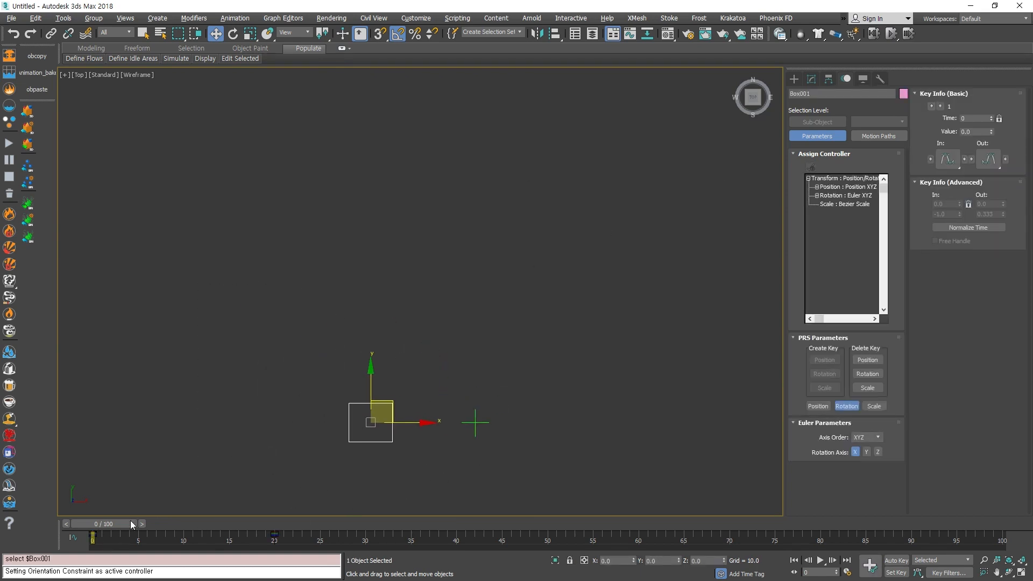
pyautogui.moveTo(131, 524); pyautogui.dragTo(313, 525)
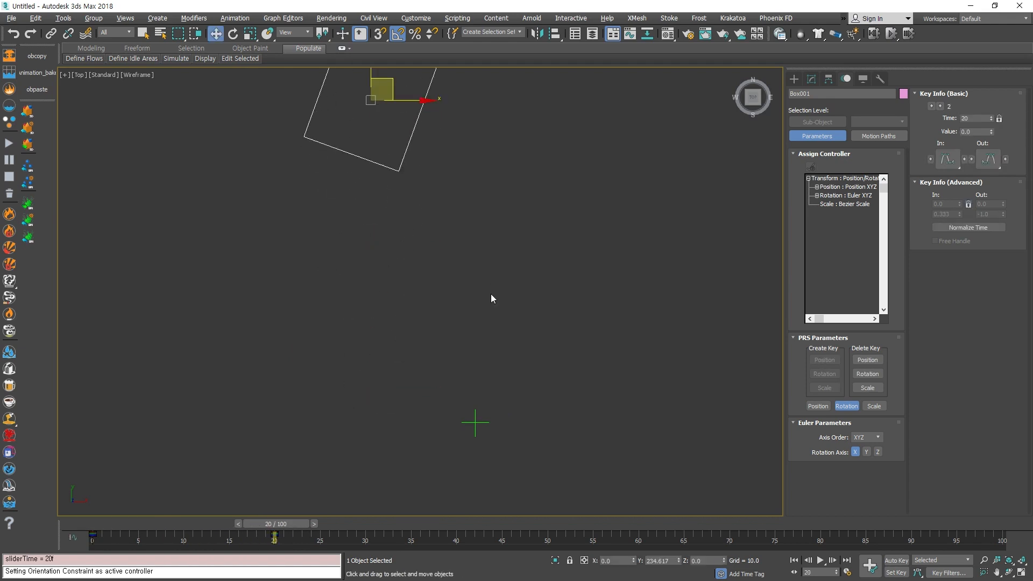
pyautogui.moveTo(491, 294); pyautogui.dragTo(494, 390, button='middle')
pyautogui.scroll(-3, 495, 390)
# At frame 40, turn on Auto Key and move the box up and to the left, then return to frame 0.
pyautogui.moveTo(284, 525); pyautogui.dragTo(463, 524)
pyautogui.press('w')
pyautogui.click(897, 560)
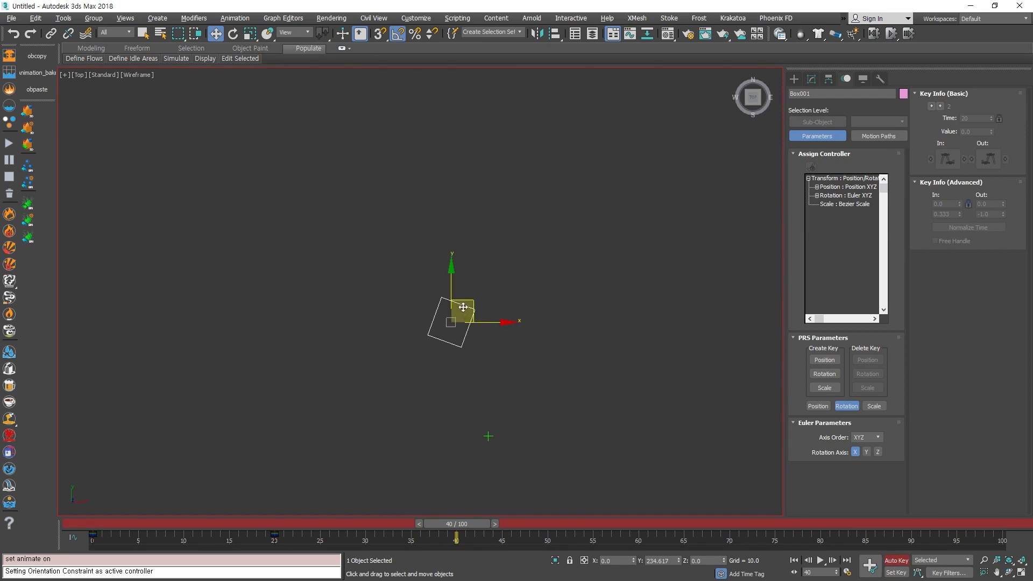
pyautogui.moveTo(464, 307); pyautogui.dragTo(258, 218)
pyautogui.moveTo(478, 522); pyautogui.dragTo(80, 525)
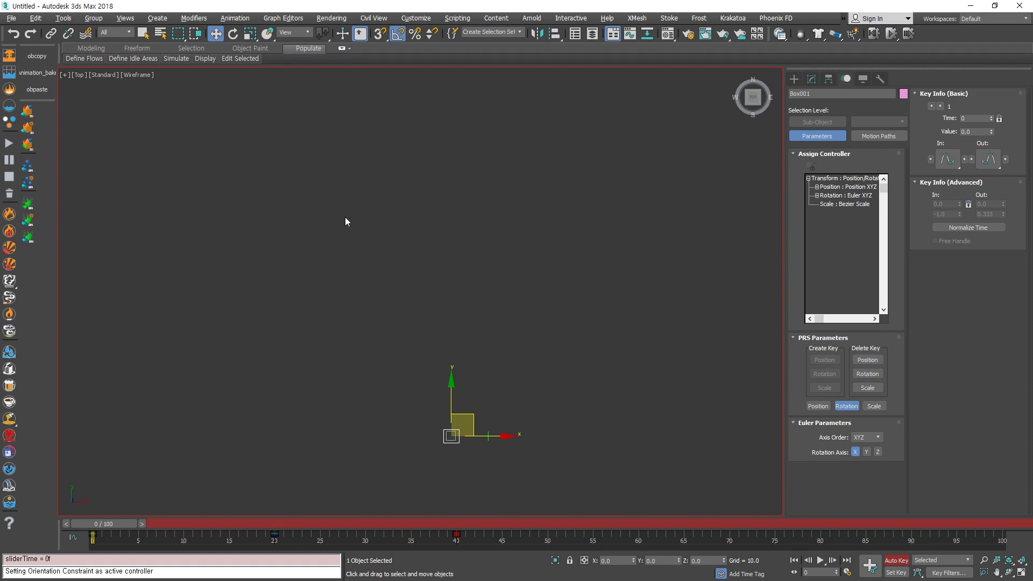
# Try moving the box and the point helper together at frame 0, and undo the move.
pyautogui.click(515, 420)
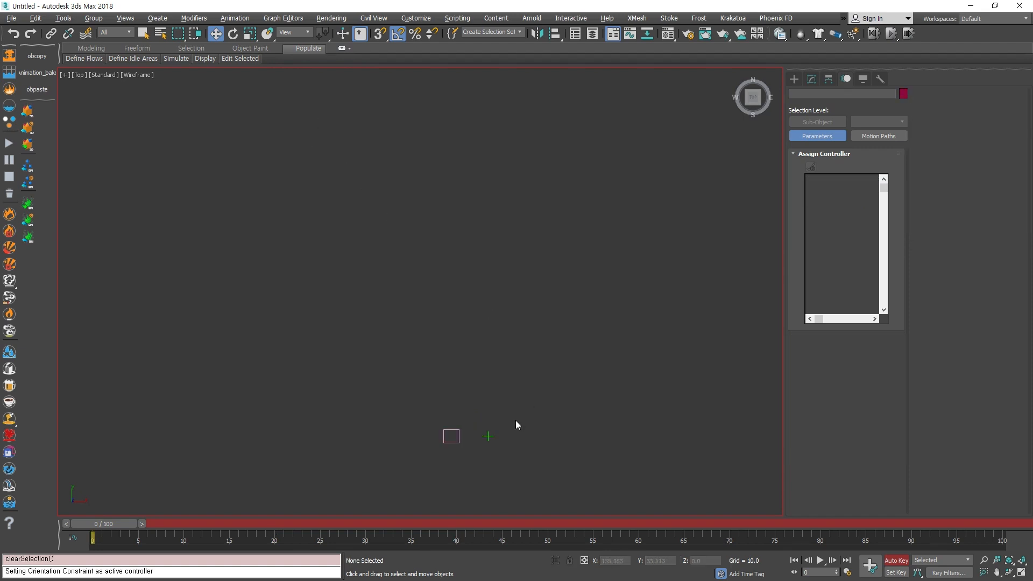
pyautogui.moveTo(515, 421); pyautogui.dragTo(451, 447)
pyautogui.moveTo(471, 415); pyautogui.dragTo(469, 403)
pyautogui.hotkey('ctrl', 'z')
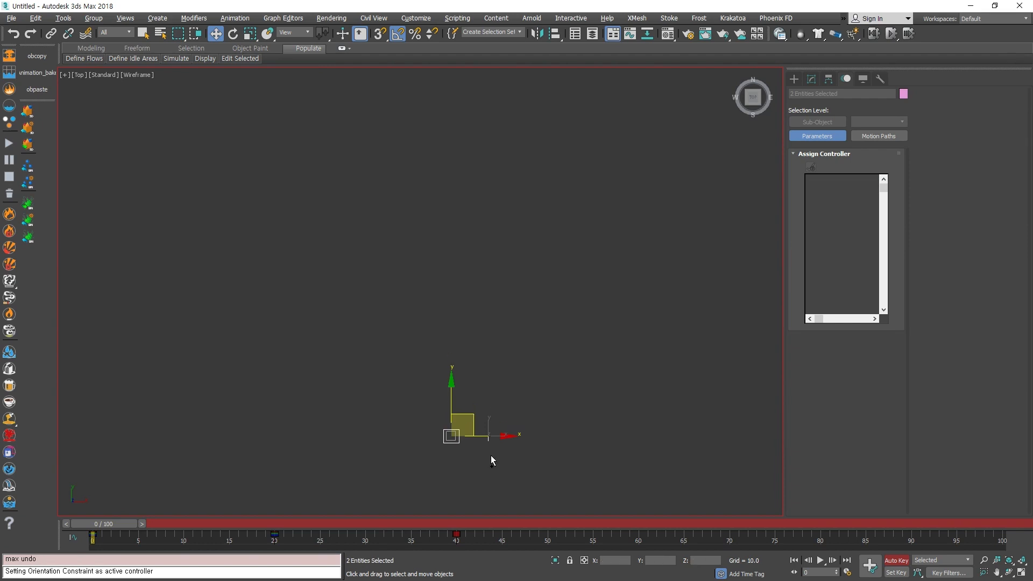
# Select only the box and turn off Auto Key.
pyautogui.moveTo(105, 525); pyautogui.dragTo(85, 507)
pyautogui.click(350, 449)
pyautogui.moveTo(463, 483); pyautogui.dragTo(358, 348)
pyautogui.click(898, 561)
pyautogui.moveTo(739, 394); pyautogui.dragTo(596, 385, button='middle')
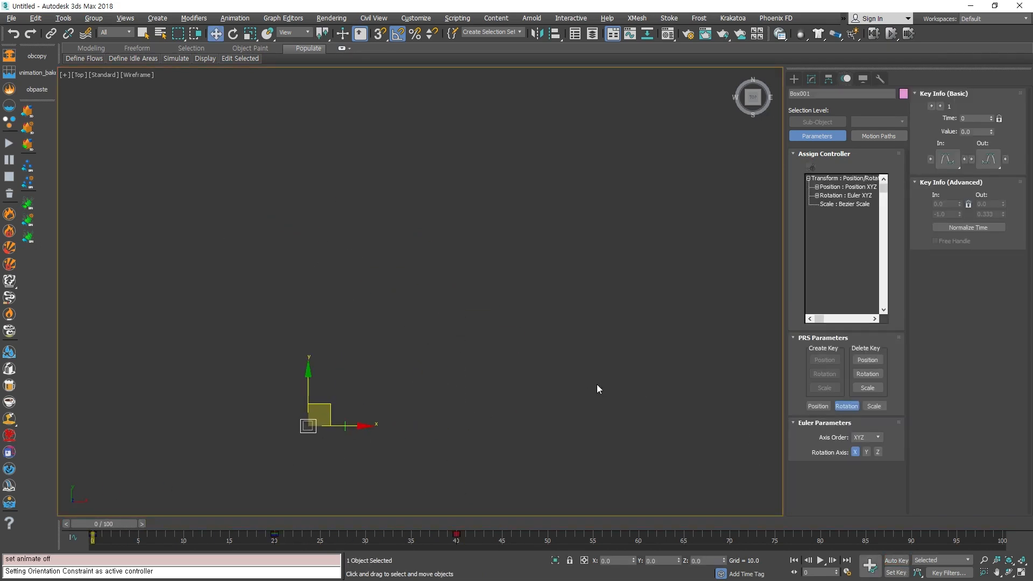
pyautogui.click(597, 383)
pyautogui.click(795, 79)
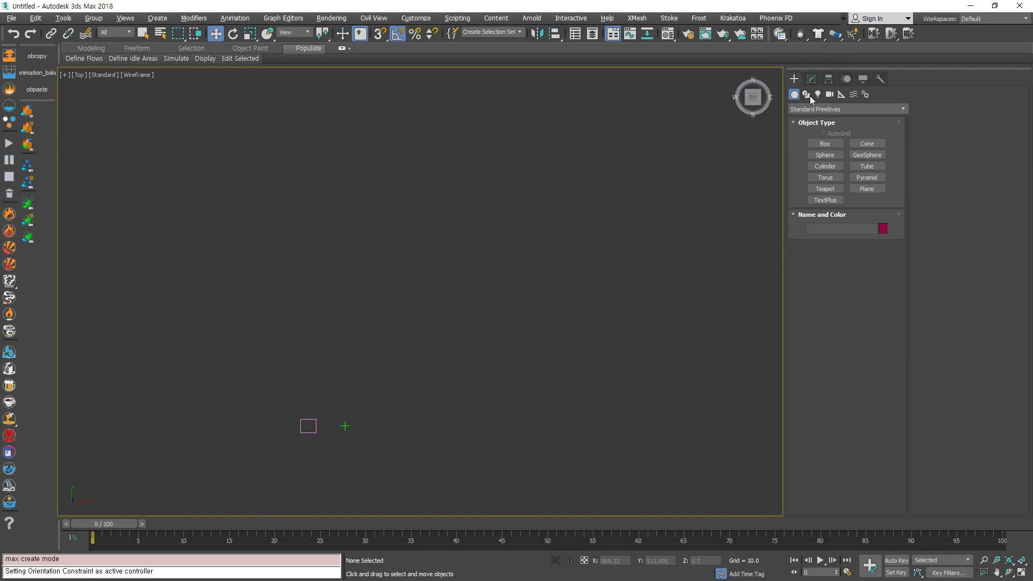
pyautogui.click(807, 95)
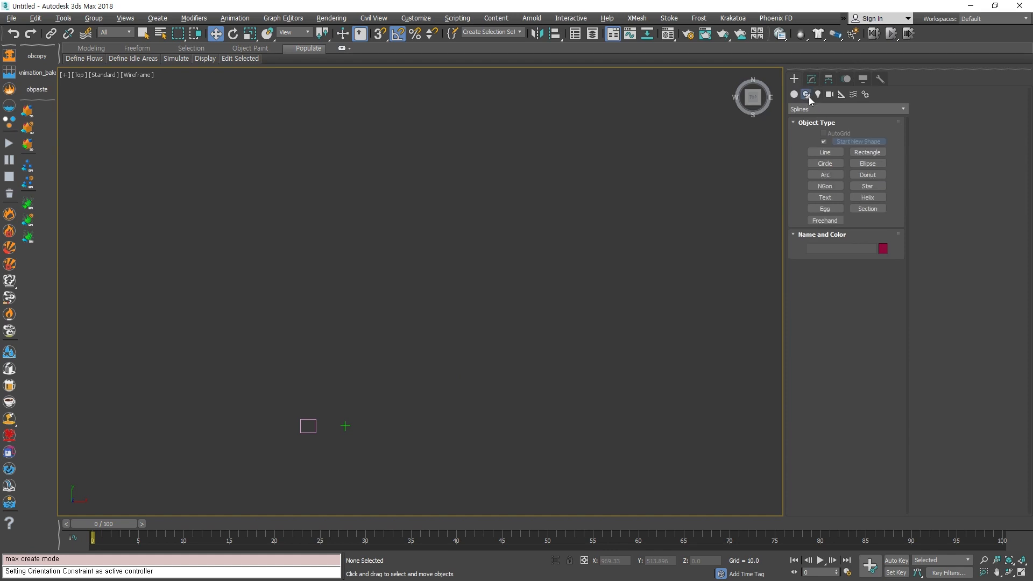
pyautogui.click(829, 153)
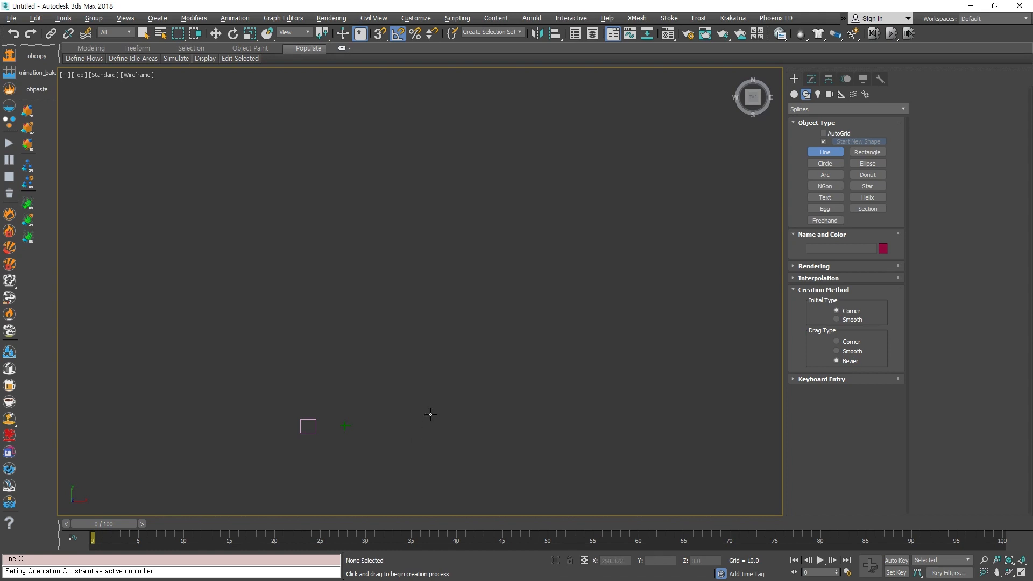
pyautogui.press('w')
# Move the box away from the helper to about X 436, Y 570, and delete all its animation keys.
pyautogui.click(308, 427)
pyautogui.moveTo(323, 413); pyautogui.dragTo(544, 131)
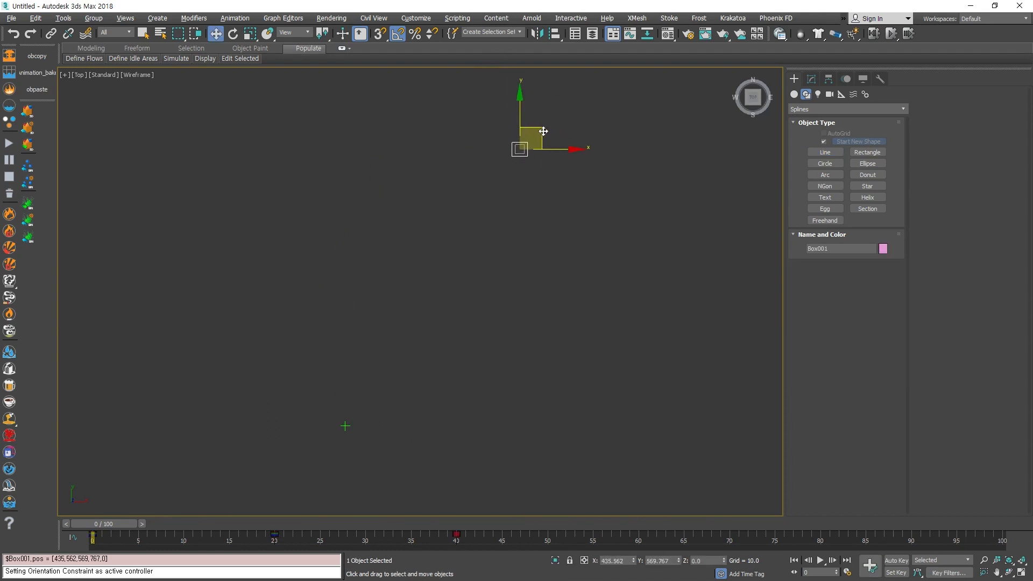
pyautogui.moveTo(521, 537); pyautogui.dragTo(85, 533)
pyautogui.press('Delete')
pyautogui.click(427, 374)
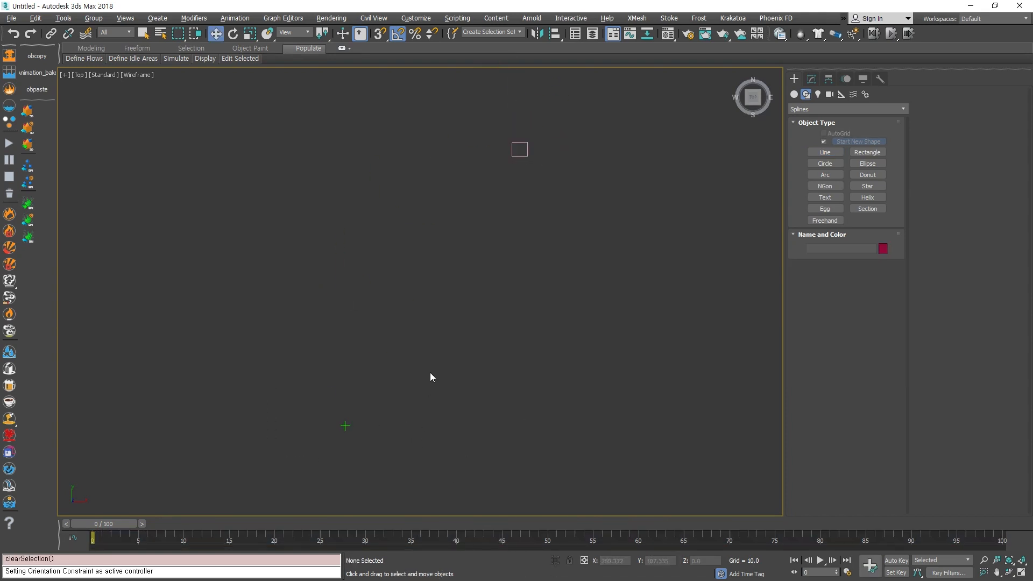
pyautogui.click(345, 426)
pyautogui.click(376, 449)
pyautogui.moveTo(325, 438); pyautogui.dragTo(349, 463, button='middle')
pyautogui.scroll(5, 350, 463)
pyautogui.click(407, 430)
pyautogui.scroll(-5, 461, 435)
pyautogui.moveTo(460, 434); pyautogui.dragTo(364, 443, button='middle')
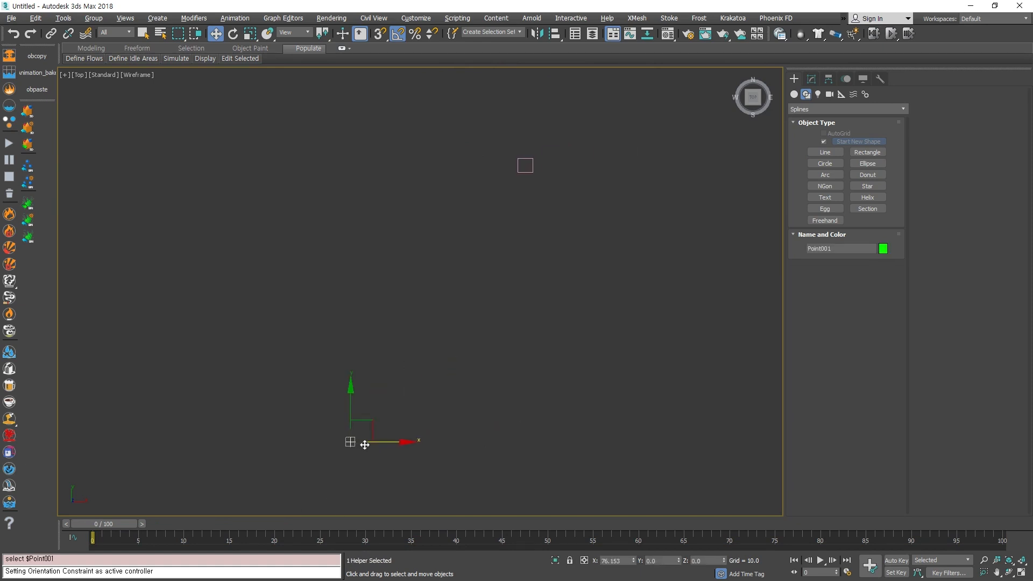
pyautogui.click(467, 403)
pyautogui.click(351, 441)
pyautogui.click(405, 504)
pyautogui.hotkey('alt', 'w')
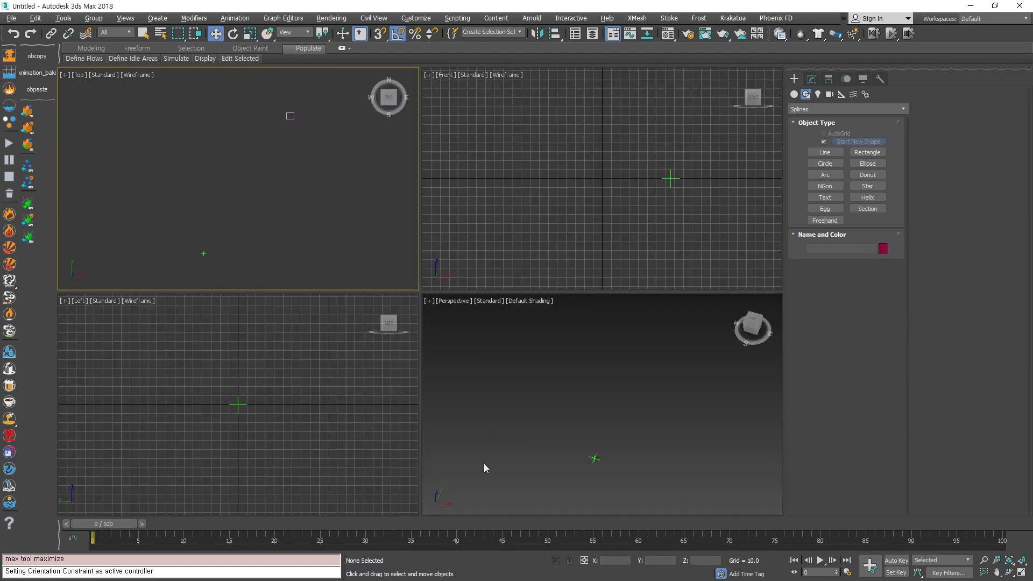
pyautogui.click(484, 464)
pyautogui.hotkey('alt', 'w')
pyautogui.hotkey('alt', 'w')
pyautogui.click(371, 283)
pyautogui.hotkey('alt', 'w')
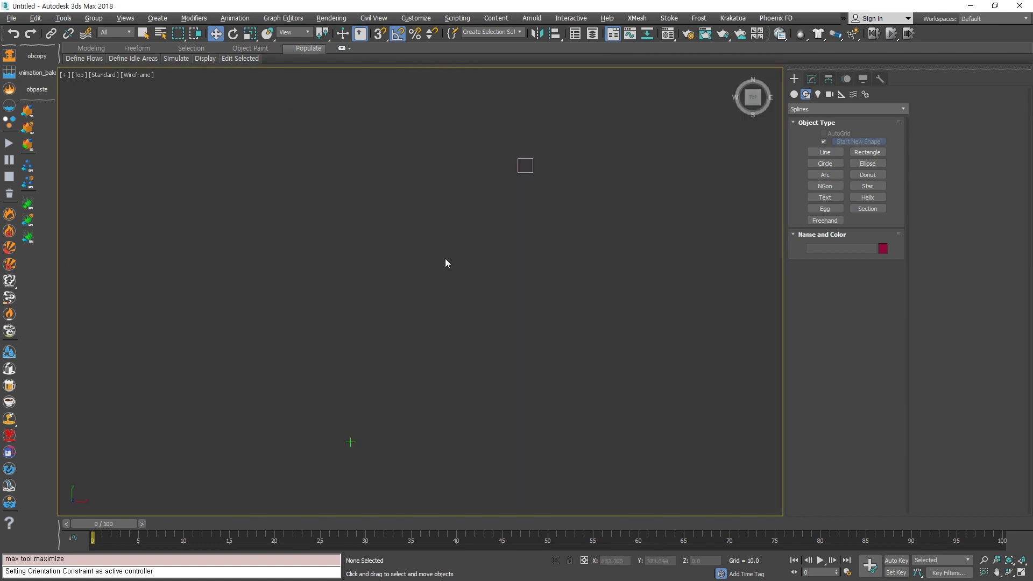
# Create an upright capsule with a radius of about 21 beside the point helper in the Top view.
pyautogui.click(796, 94)
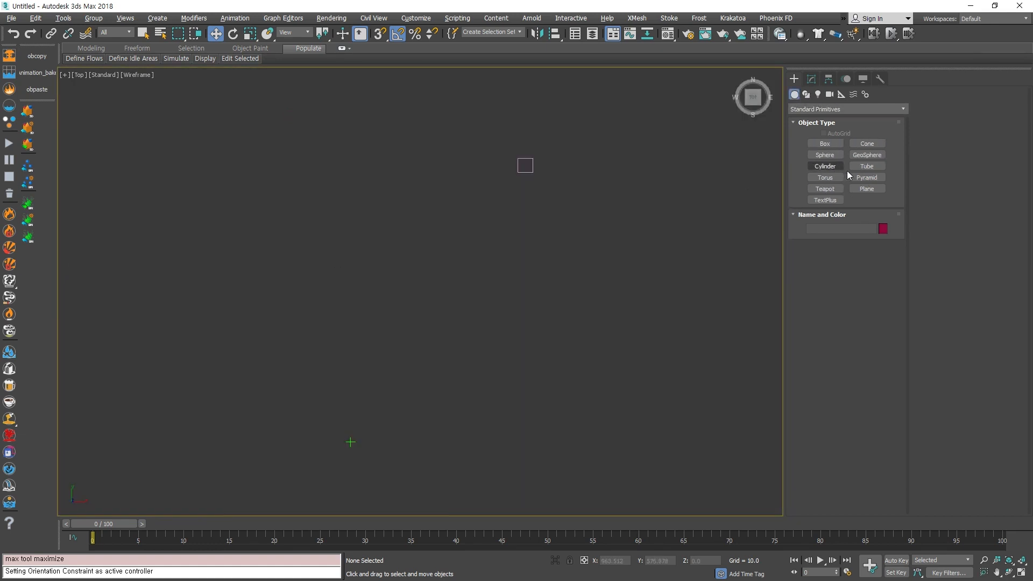
pyautogui.click(826, 110)
pyautogui.click(828, 123)
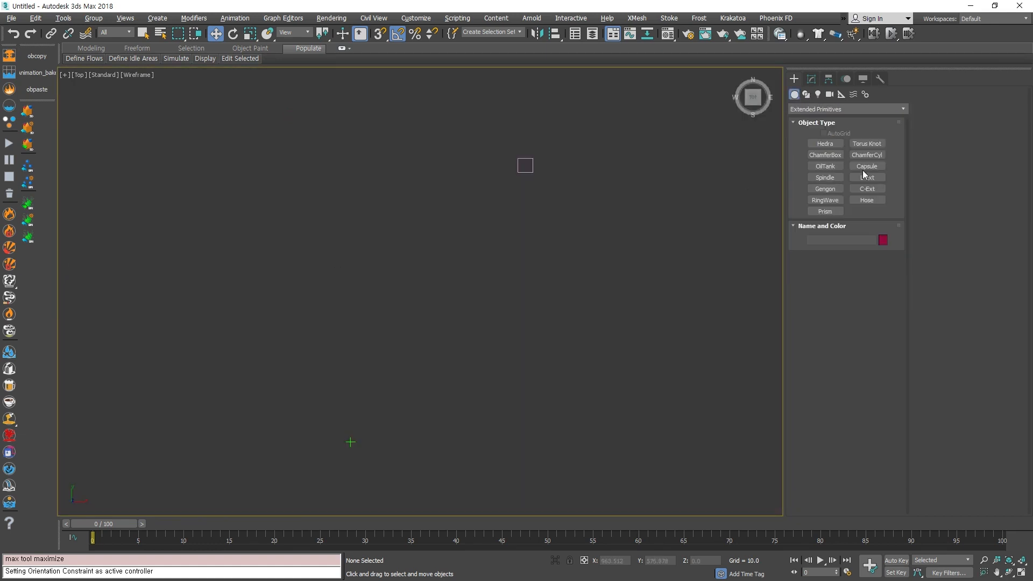
pyautogui.click(867, 166)
pyautogui.moveTo(392, 432)
pyautogui.mouseDown()
pyautogui.moveTo(408, 443)
pyautogui.moveTo(400, 437)
pyautogui.mouseUp()
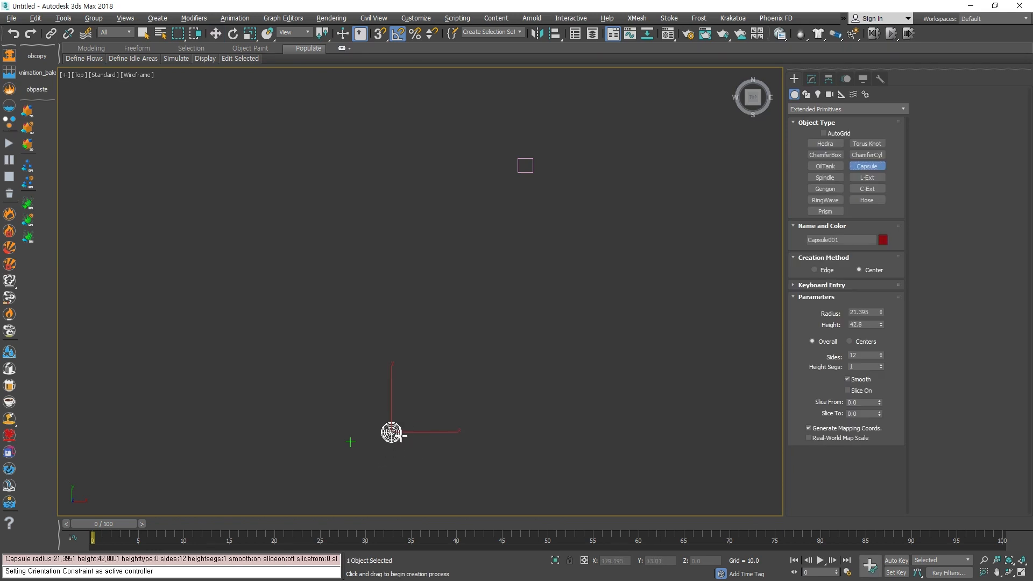
pyautogui.click(403, 387)
pyautogui.press('w')
# Rotate the capsule in the Perspective view so it lies horizontally along the X axis.
pyautogui.hotkey('alt', 'w')
pyautogui.rightClick(594, 476)
pyautogui.hotkey('alt', 'w')
pyautogui.scroll(5, 594, 476)
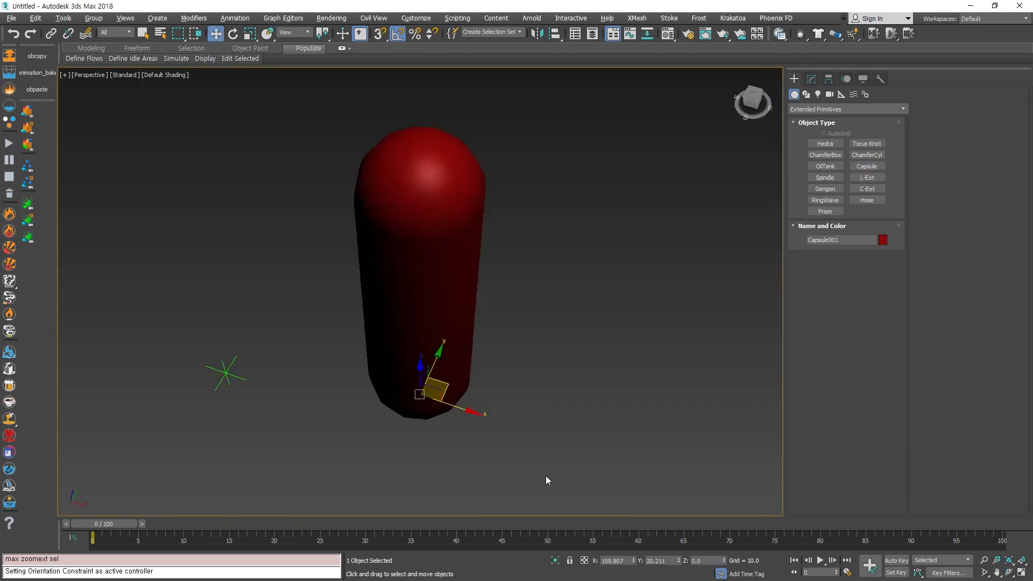
pyautogui.keyDown('alt'); pyautogui.moveTo(546, 477); pyautogui.dragTo(545, 404, button='middle'); pyautogui.keyUp('alt')
pyautogui.press('w')
pyautogui.press('e')
pyautogui.press('a')
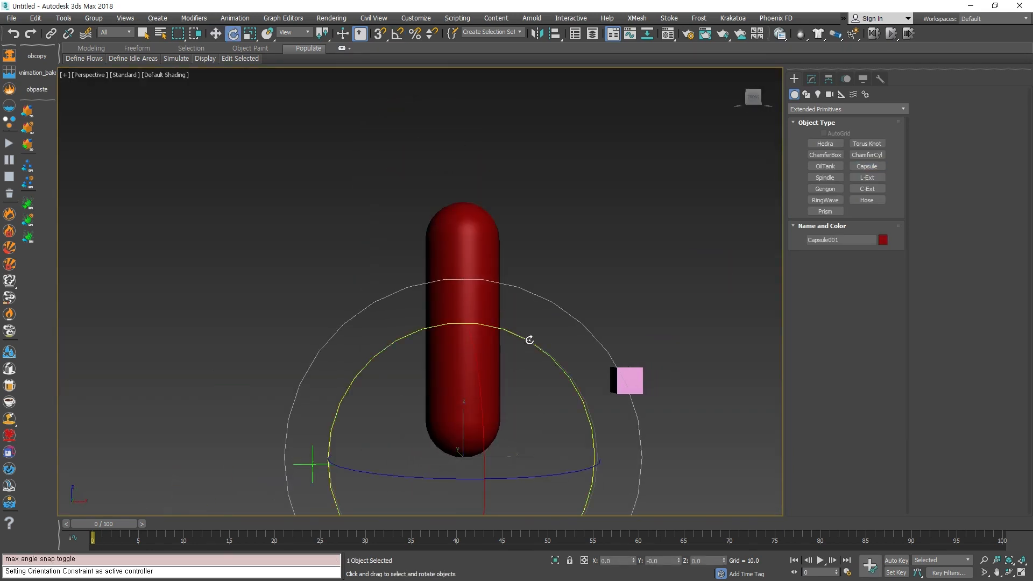
pyautogui.moveTo(528, 339); pyautogui.dragTo(568, 368)
pyautogui.press('w')
pyautogui.scroll(-5, 636, 432)
pyautogui.keyDown('alt'); pyautogui.moveTo(637, 431); pyautogui.dragTo(631, 517, button='middle'); pyautogui.keyUp('alt')
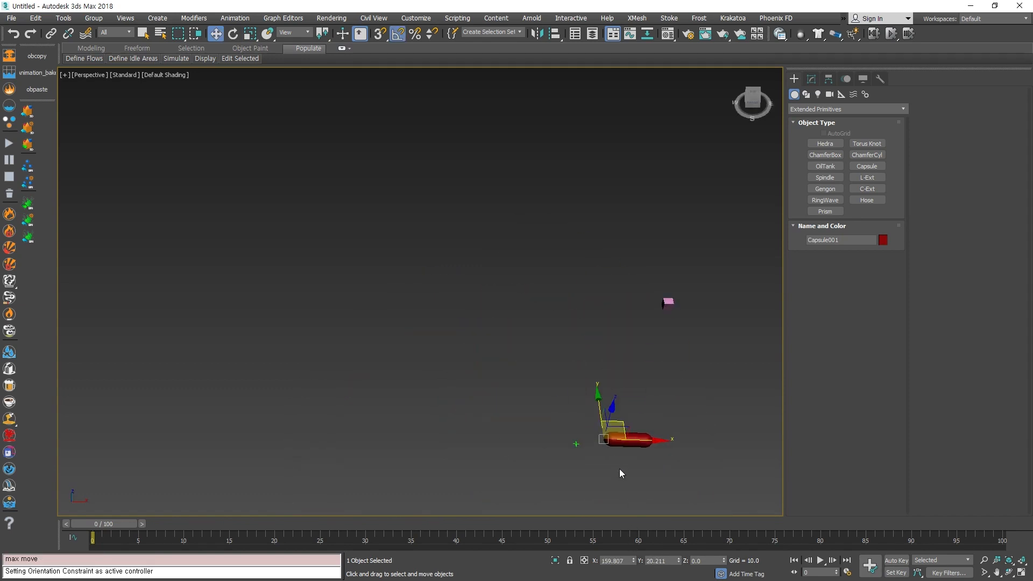
# Turn the lying capsule horizontally so its length points along the Y axis.
pyautogui.press('e')
pyautogui.press('w')
pyautogui.press('r')
pyautogui.moveTo(609, 453); pyautogui.dragTo(538, 530)
pyautogui.press('w')
pyautogui.scroll(3, 618, 453)
pyautogui.press('e')
pyautogui.press('w')
pyautogui.keyDown('alt'); pyautogui.moveTo(620, 439); pyautogui.dragTo(597, 445, button='middle'); pyautogui.keyUp('alt')
# Show the capsule in the Top view and switch the geometry category to Standard Primitives.
pyautogui.hotkey('alt', 'w')
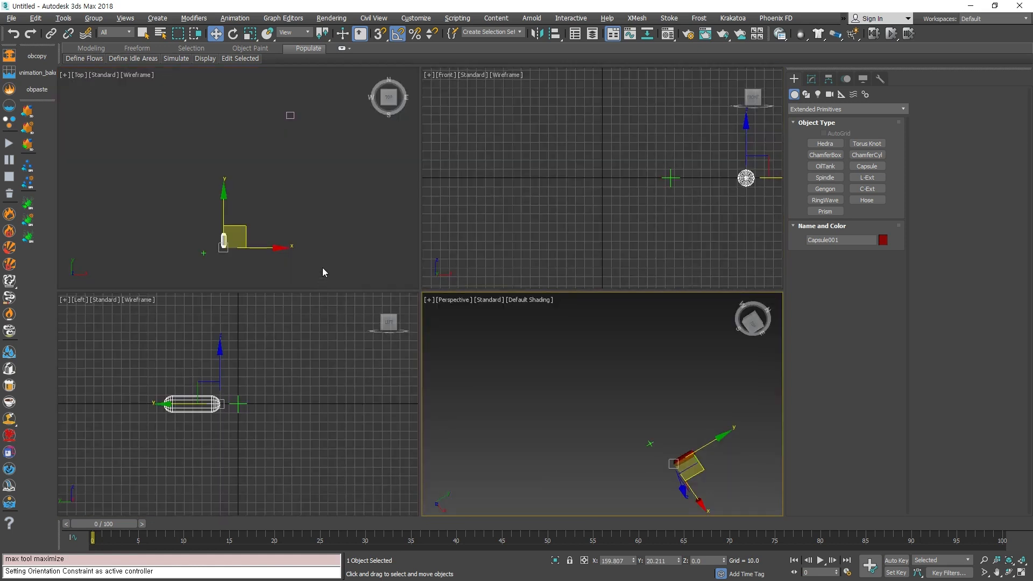
pyautogui.click(323, 268)
pyautogui.hotkey('alt', 'w')
pyautogui.press('z')
pyautogui.scroll(3, 346, 452)
pyautogui.click(370, 458)
pyautogui.moveTo(430, 484); pyautogui.dragTo(435, 405, button='middle')
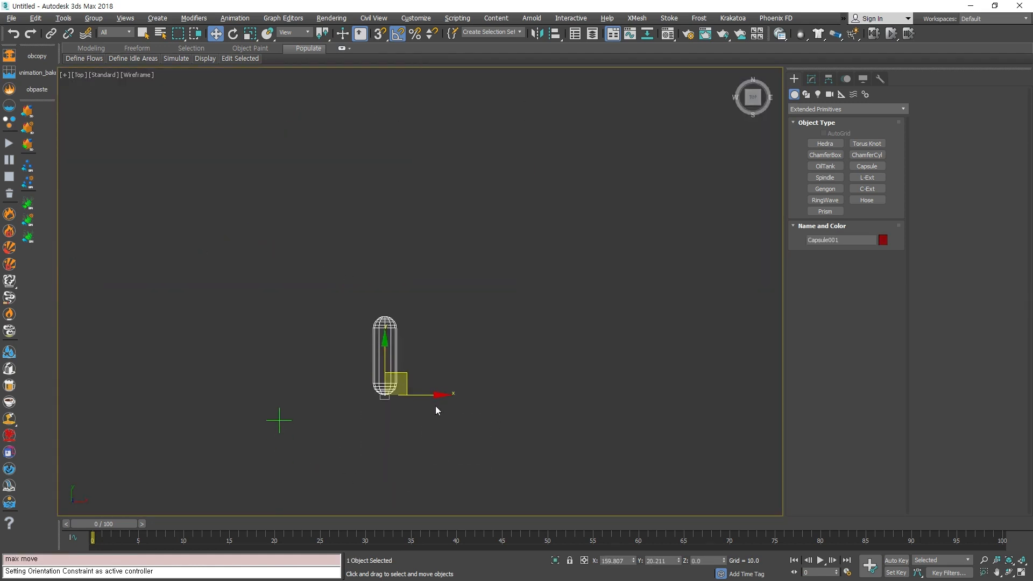
pyautogui.click(437, 408)
pyautogui.click(807, 109)
pyautogui.click(807, 118)
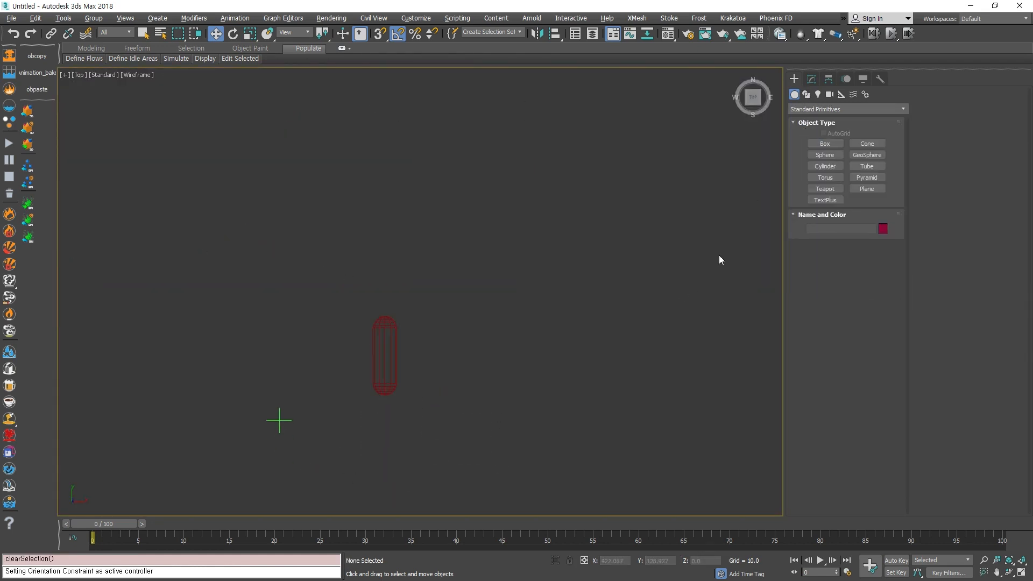
pyautogui.click(825, 144)
pyautogui.moveTo(355, 380); pyautogui.dragTo(430, 430)
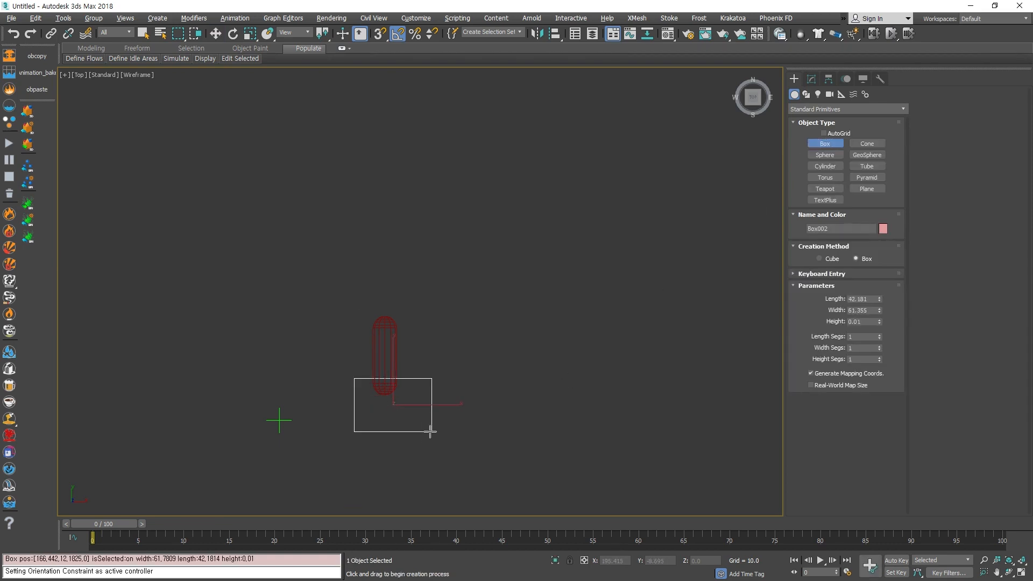
pyautogui.rightClick(429, 429)
pyautogui.rightClick(380, 429)
pyautogui.scroll(3, 380, 404)
pyautogui.moveTo(334, 323); pyautogui.dragTo(417, 425)
pyautogui.click(560, 341)
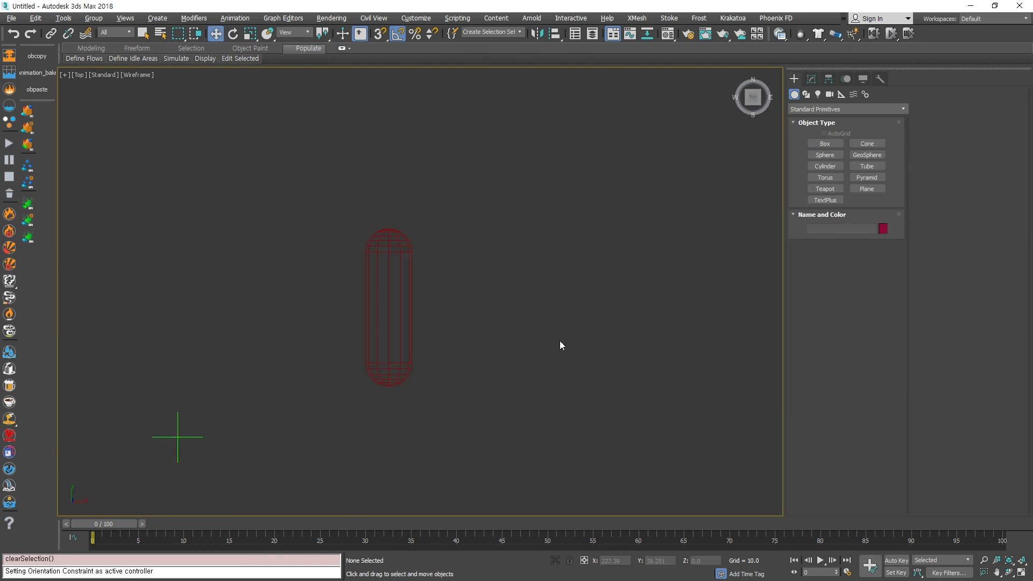
# Draw a flat box about 55 wide and 41 long over the capsule's lower end in the Top view.
pyautogui.click(825, 144)
pyautogui.moveTo(309, 343); pyautogui.dragTo(447, 445)
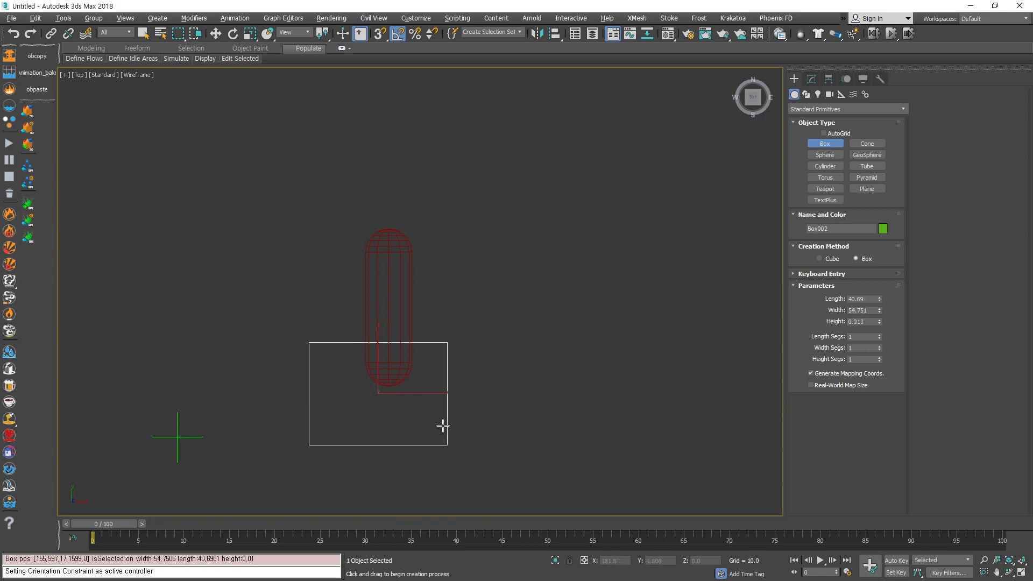
pyautogui.click(443, 427)
pyautogui.rightClick(589, 382)
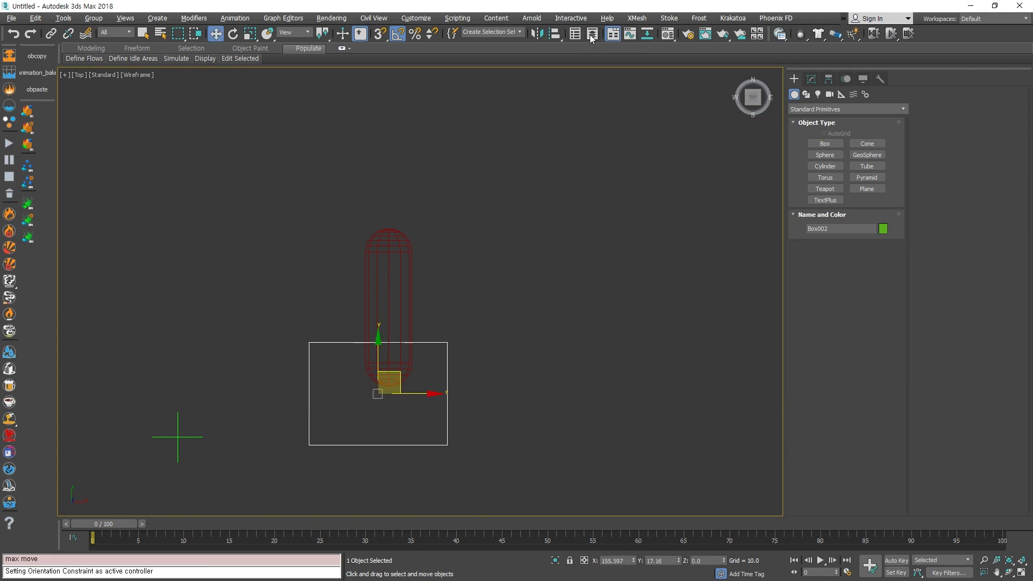
# Align the new box to the capsule, then shift it along the Y axis to about 13.4.
pyautogui.click(555, 34)
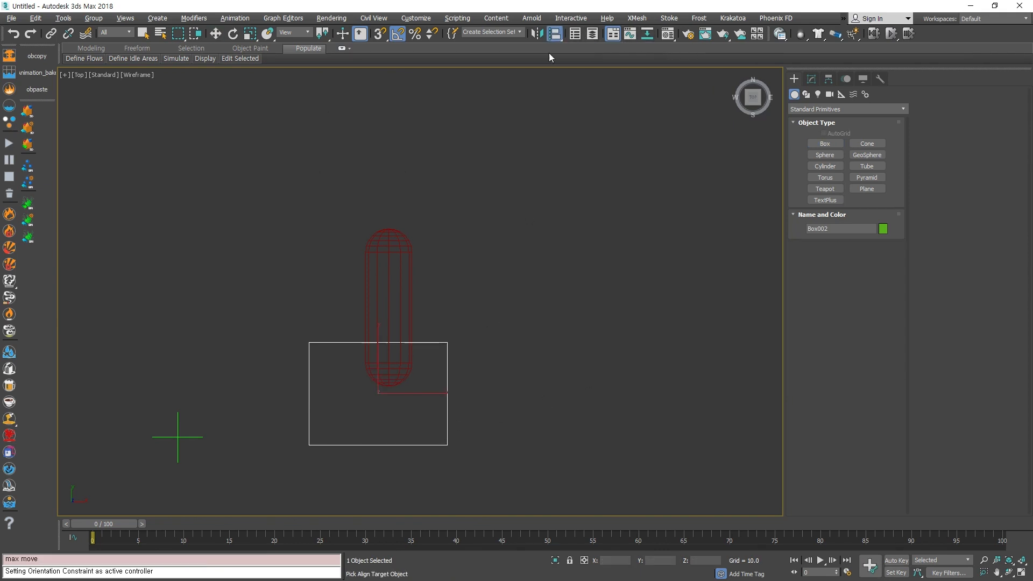
pyautogui.click(400, 309)
pyautogui.click(514, 389)
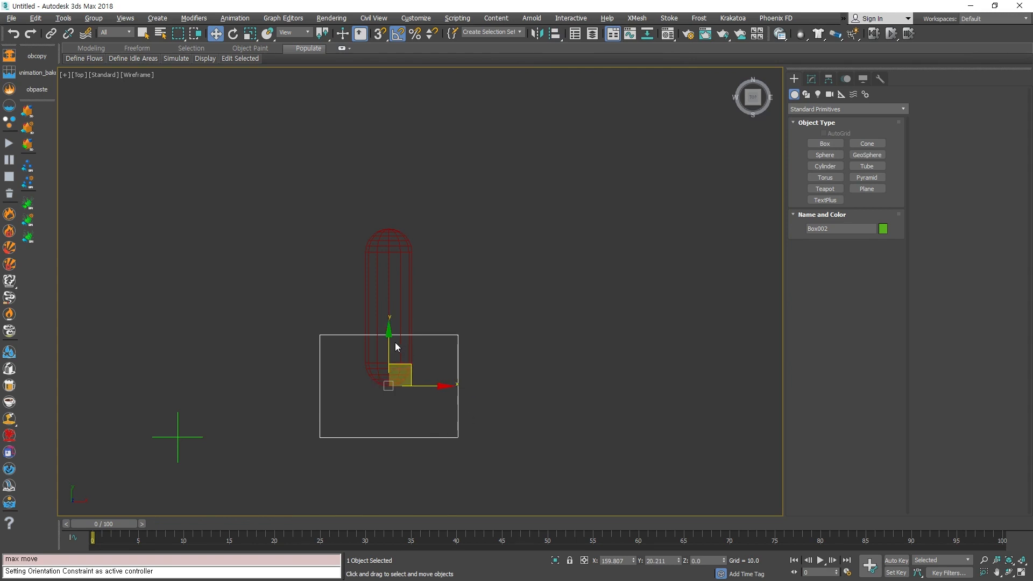
pyautogui.moveTo(394, 342); pyautogui.dragTo(395, 359)
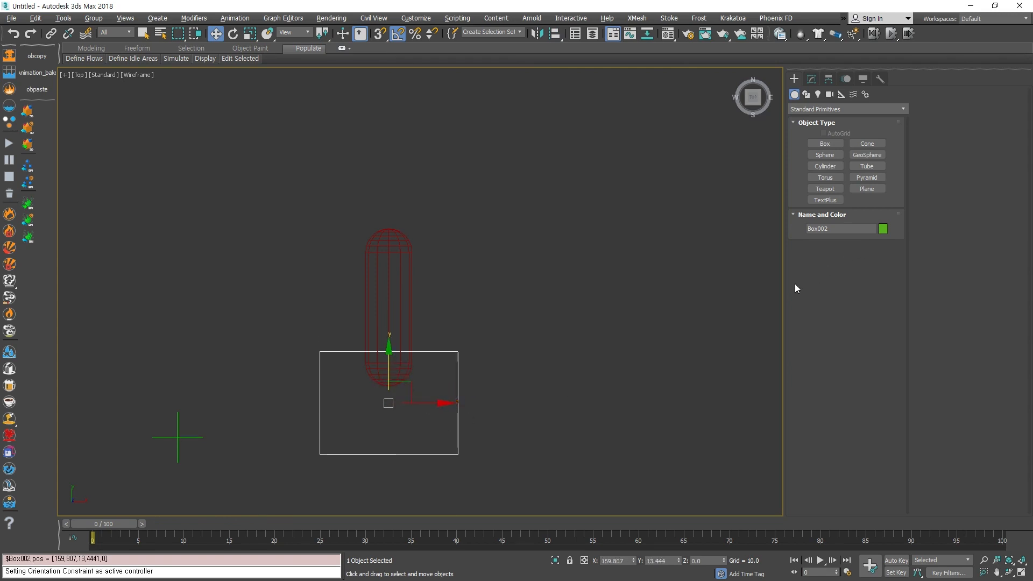
# Convert the green box to an Editable Poly in the Perspective view.
pyautogui.hotkey('alt', 'w')
pyautogui.rightClick(645, 436)
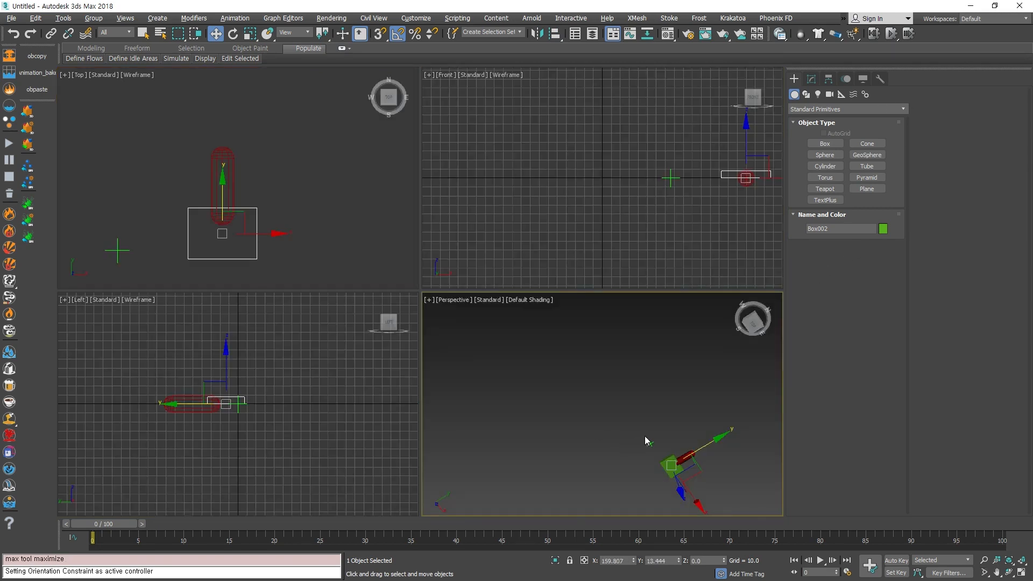
pyautogui.hotkey('alt', 'w')
pyautogui.press('z')
pyautogui.keyDown('alt'); pyautogui.moveTo(632, 434); pyautogui.dragTo(565, 391, button='middle'); pyautogui.keyUp('alt')
pyautogui.rightClick(516, 390)
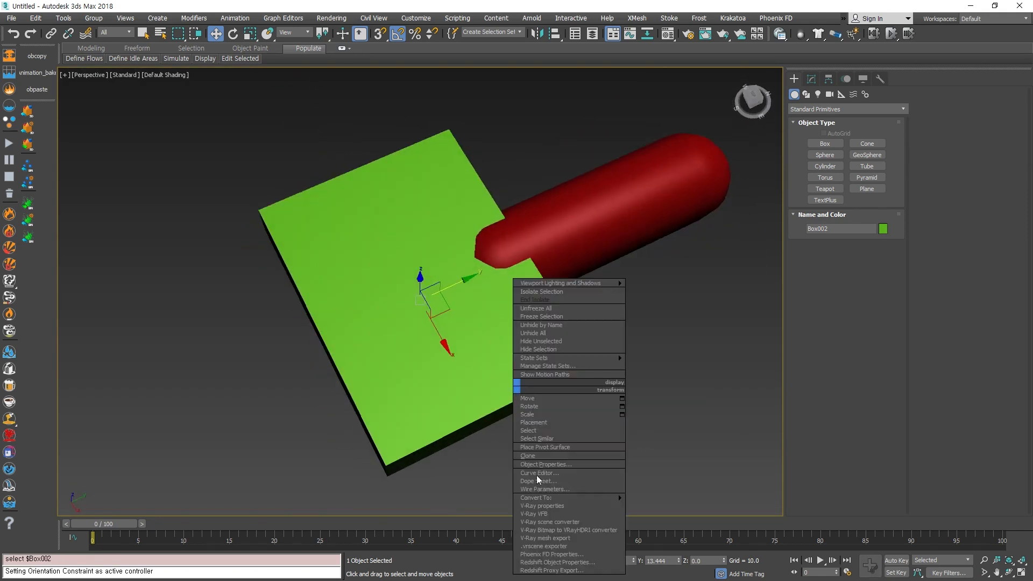
pyautogui.moveTo(605, 495)
pyautogui.click(672, 500)
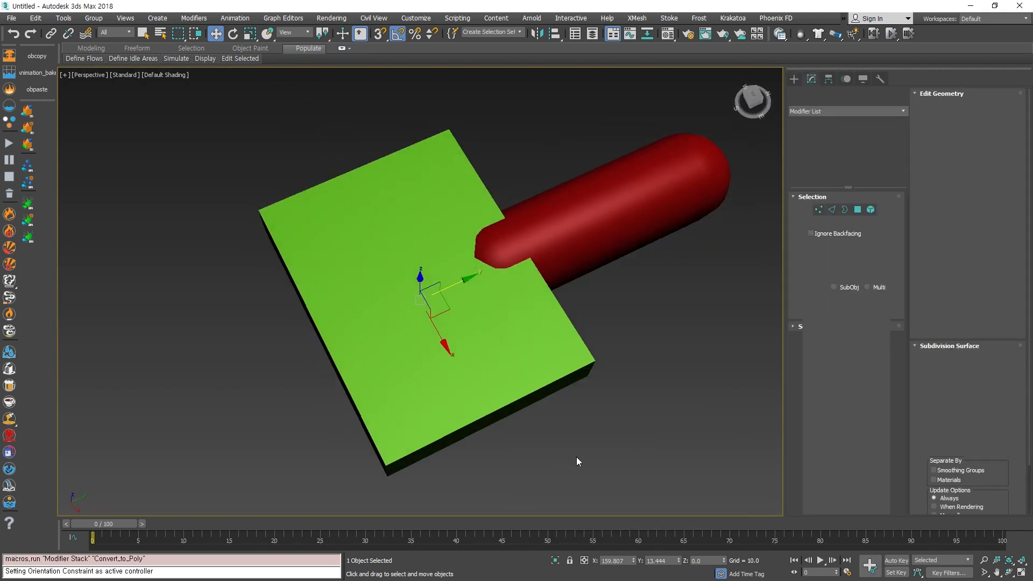
# Select all vertices of the green box and scale them down along Z to make it a thin plate.
pyautogui.press('1')
pyautogui.keyDown('alt'); pyautogui.moveTo(577, 457); pyautogui.dragTo(573, 357, button='middle'); pyautogui.keyUp('alt')
pyautogui.hotkey('ctrl', 'a')
pyautogui.press('r')
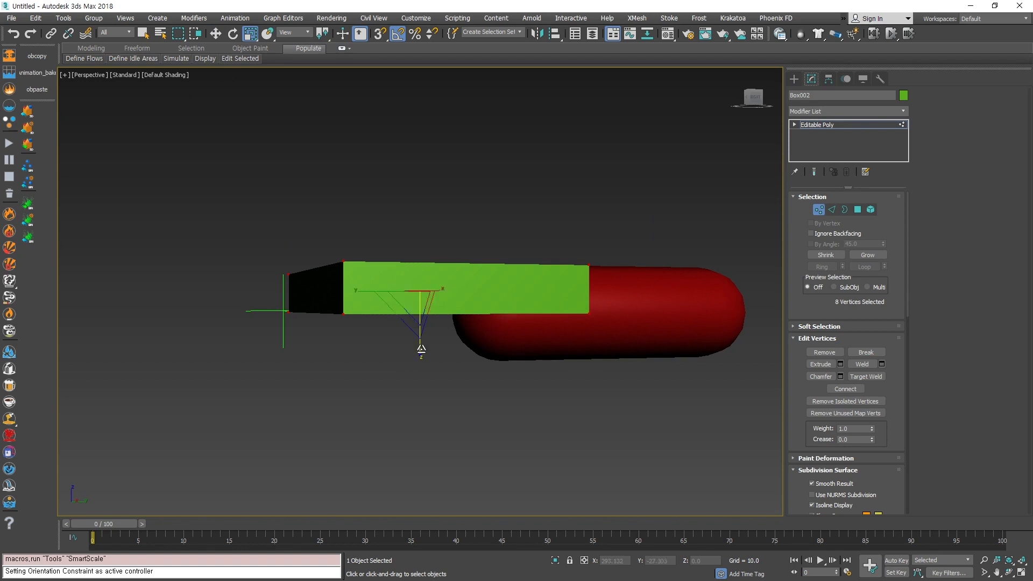
pyautogui.moveTo(419, 348); pyautogui.dragTo(426, 295)
pyautogui.press('w')
# Lower all the plate's vertices to roughly the capsule's centre line in the Left view.
pyautogui.hotkey('alt', 'w')
pyautogui.hotkey('alt', 'w')
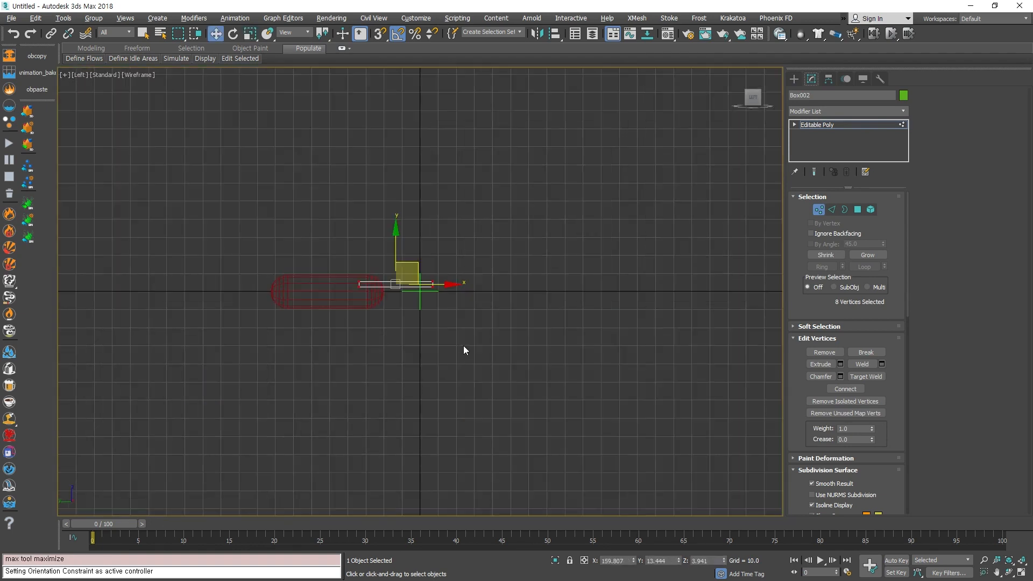
pyautogui.scroll(5, 463, 346)
pyautogui.scroll(-2, 409, 280)
pyautogui.press('s')
pyautogui.moveTo(420, 254); pyautogui.dragTo(346, 337)
pyautogui.press('s')
# Set snapping to Pivot instead of Grid Points and snap the plate's vertices vertically to the capsule's pivot.
pyautogui.rightClick(397, 35)
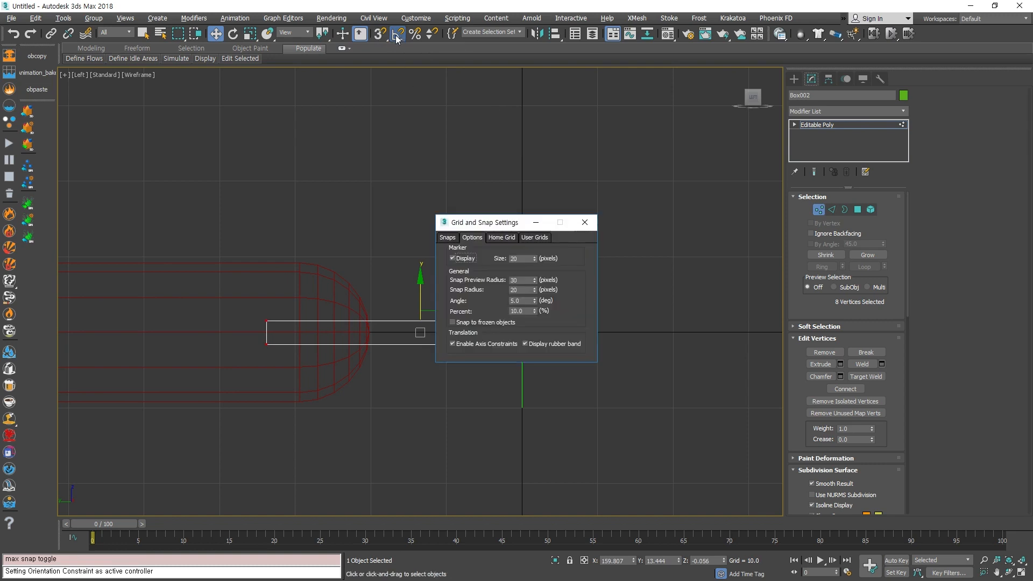
pyautogui.click(585, 224)
pyautogui.click(380, 34)
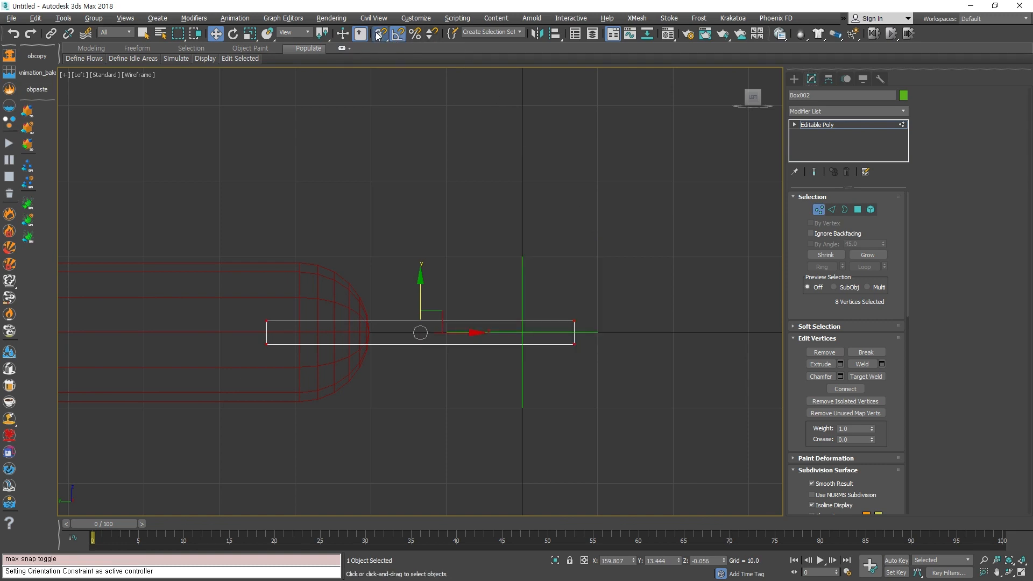
pyautogui.rightClick(380, 34)
pyautogui.click(464, 265)
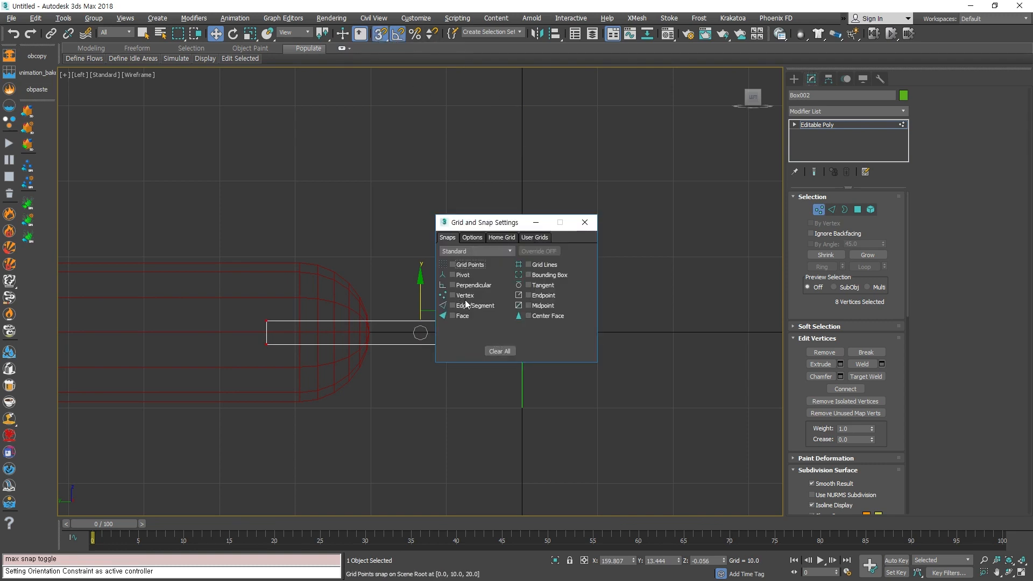
pyautogui.click(462, 274)
pyautogui.click(585, 223)
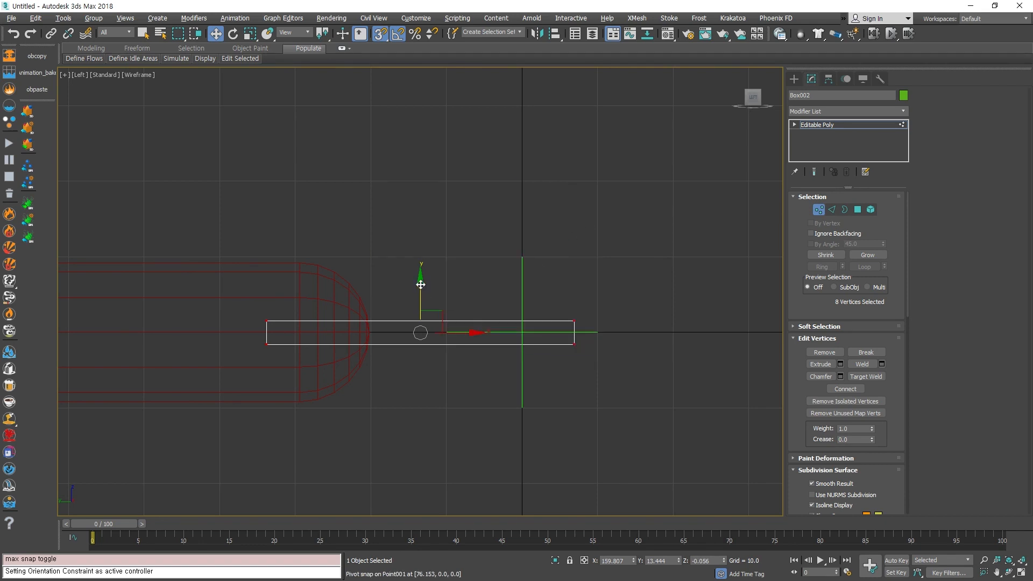
pyautogui.moveTo(420, 282); pyautogui.dragTo(363, 330)
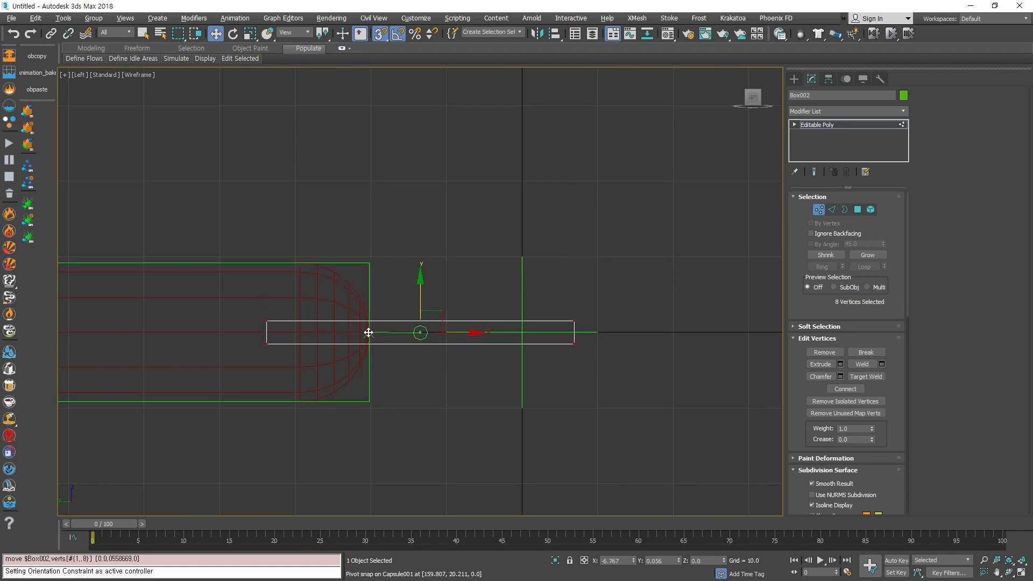
pyautogui.click(434, 391)
# Move the plate's two capsule-side corners inward in the Top view to taper it into a trapezoid.
pyautogui.hotkey('alt', 'w')
pyautogui.click(310, 275)
pyautogui.hotkey('alt', 'w')
pyautogui.moveTo(520, 316); pyautogui.dragTo(538, 309, button='middle')
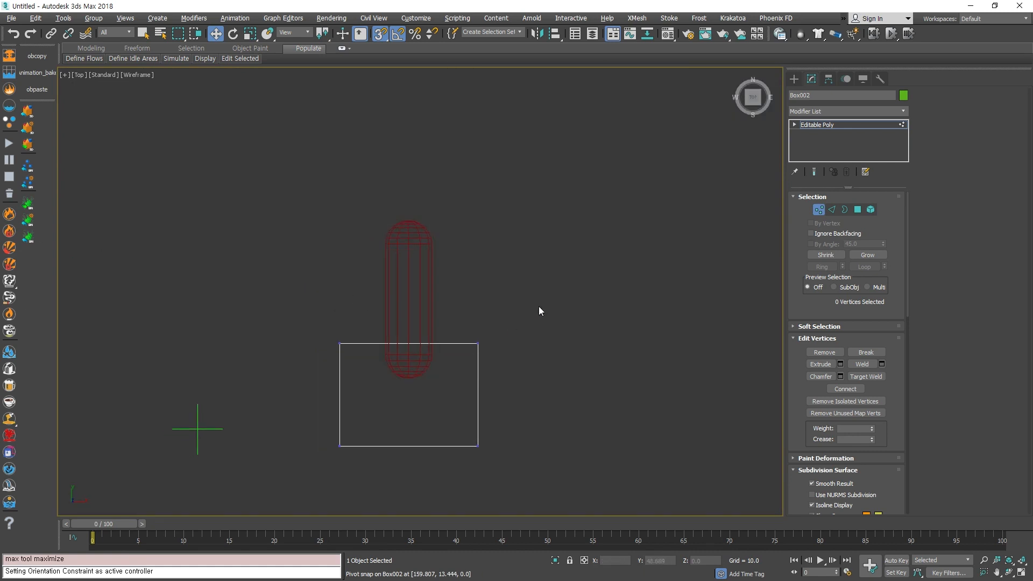
pyautogui.moveTo(540, 309); pyautogui.dragTo(453, 373)
pyautogui.moveTo(521, 343); pyautogui.dragTo(428, 341)
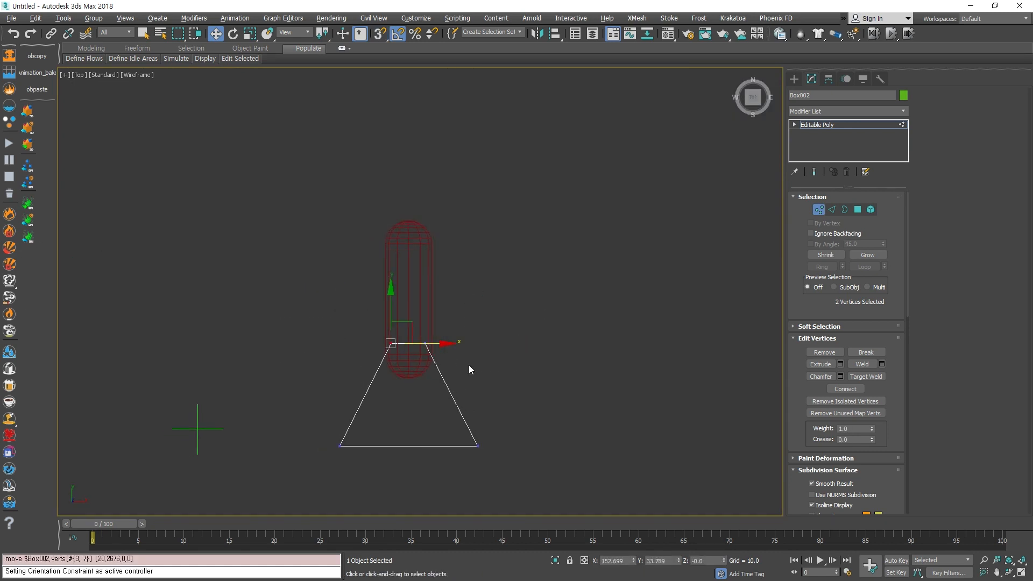
pyautogui.click(414, 470)
# Select the two long edges at the plate's wide end and connect them across the middle.
pyautogui.moveTo(415, 469); pyautogui.dragTo(430, 443, button='middle')
pyautogui.press('2')
pyautogui.moveTo(431, 384); pyautogui.dragTo(457, 446)
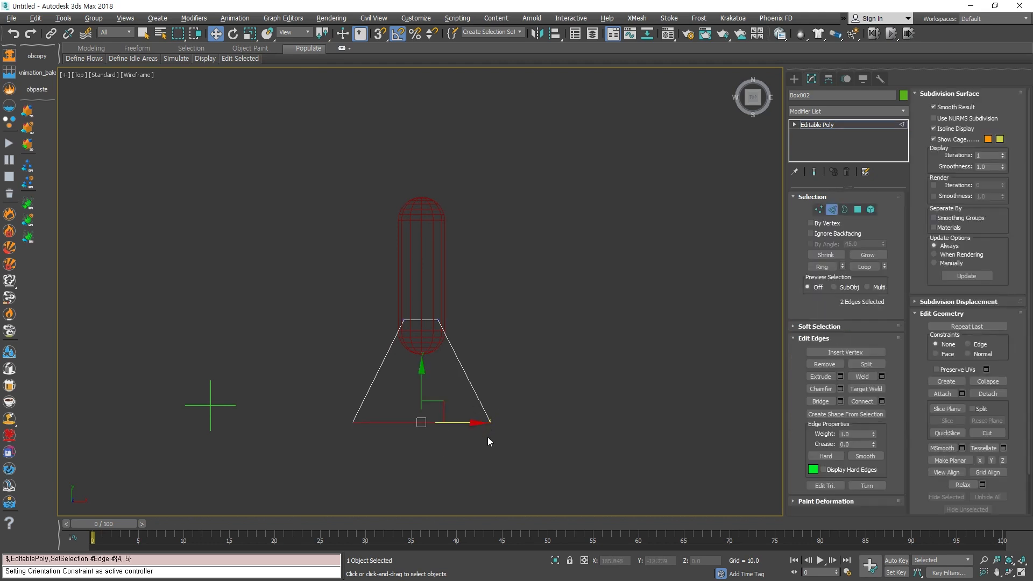
pyautogui.hotkey('alt', 'w')
pyautogui.middleClick(674, 462)
pyautogui.hotkey('alt', 'w')
pyautogui.keyDown('alt'); pyautogui.moveTo(479, 416); pyautogui.dragTo(805, 396, button='middle'); pyautogui.keyUp('alt')
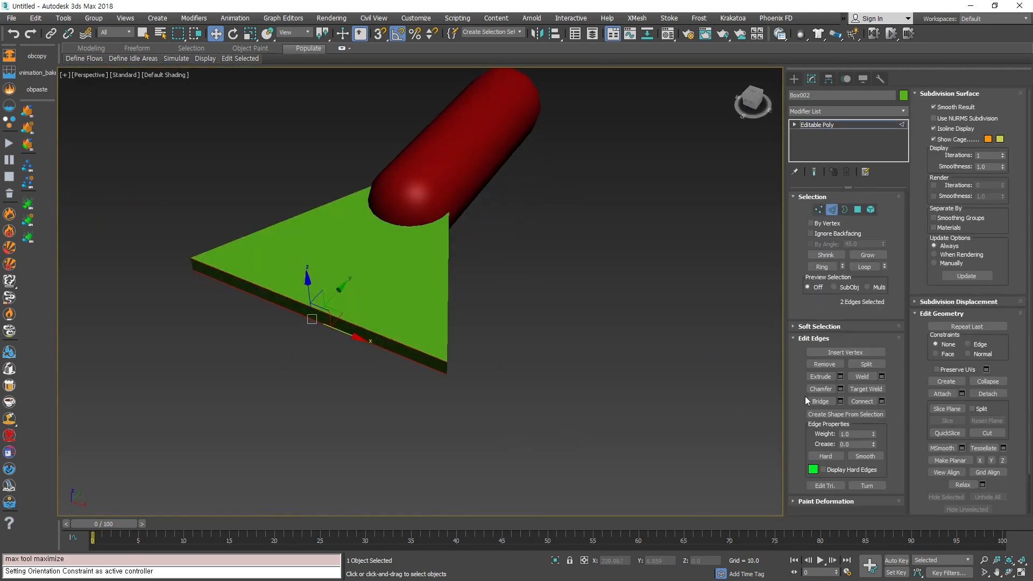
pyautogui.click(858, 405)
pyautogui.click(390, 360)
# Move the new middle vertices of the wide end toward the capsule to cut a V-shaped notch.
pyautogui.press('1')
pyautogui.moveTo(348, 369); pyautogui.dragTo(296, 302)
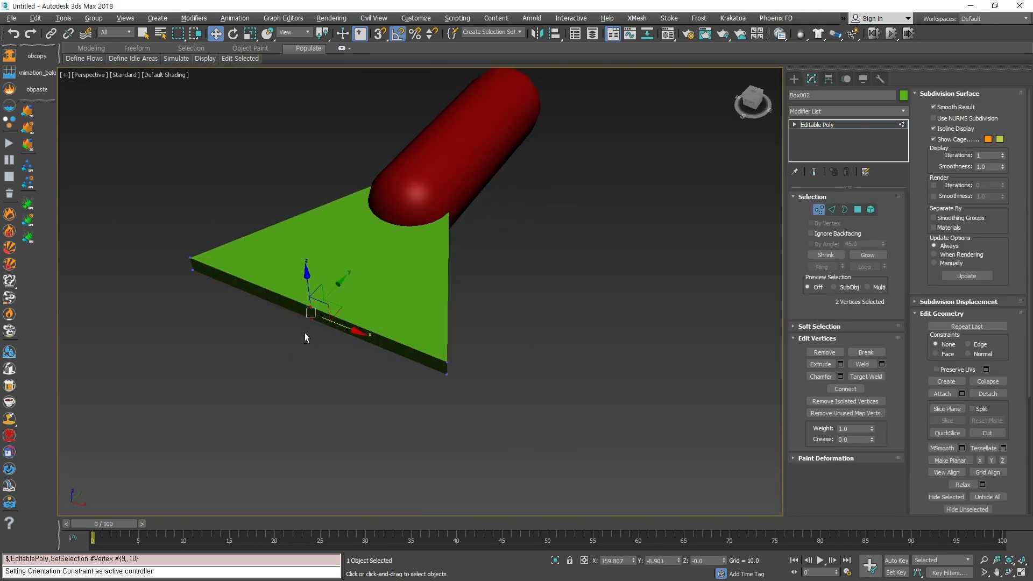
pyautogui.hotkey('alt', 'w')
pyautogui.middleClick(258, 245)
pyautogui.hotkey('alt', 'w')
pyautogui.moveTo(422, 388); pyautogui.dragTo(431, 312)
pyautogui.click(569, 403)
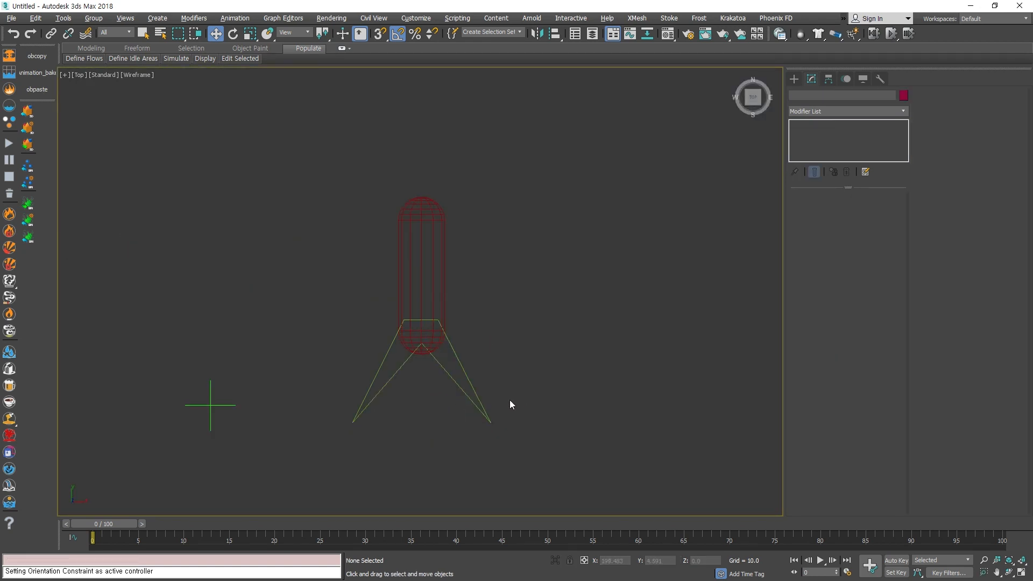
# Pull the fin's rear corners toward the capsule and closer together, then move the notch vertices back to make the notch shallower.
pyautogui.click(481, 404)
pyautogui.press('1')
pyautogui.moveTo(332, 448); pyautogui.dragTo(508, 394)
pyautogui.moveTo(420, 385); pyautogui.dragTo(421, 335)
pyautogui.scroll(4, 455, 350)
pyautogui.press('r')
pyautogui.moveTo(442, 402); pyautogui.dragTo(417, 442)
pyautogui.press('w')
pyautogui.click(390, 331)
pyautogui.click(387, 349)
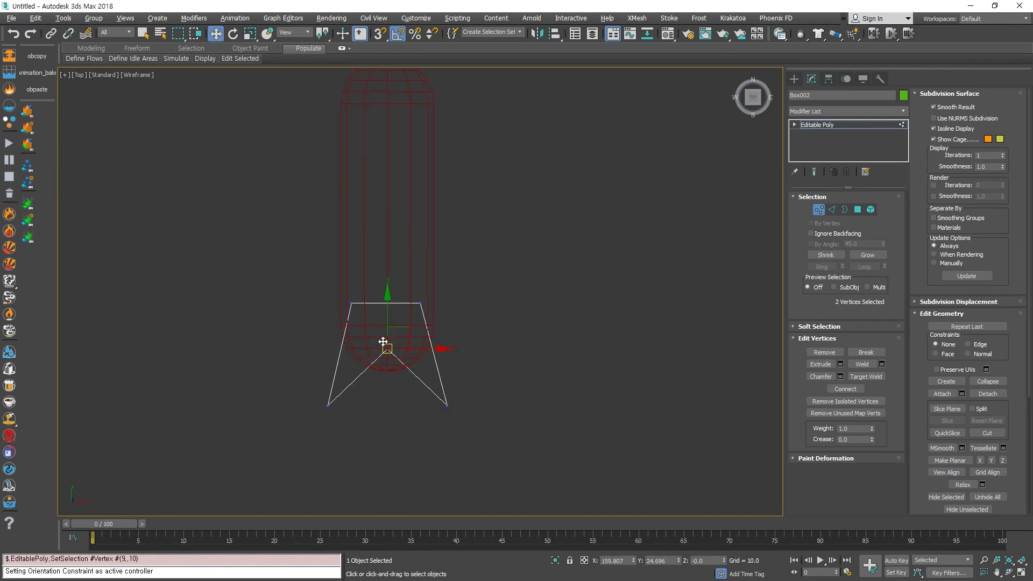
# Scale the fin's rear corners to 135% and its front corners to 158% along X in the Top view.
pyautogui.click(328, 405)
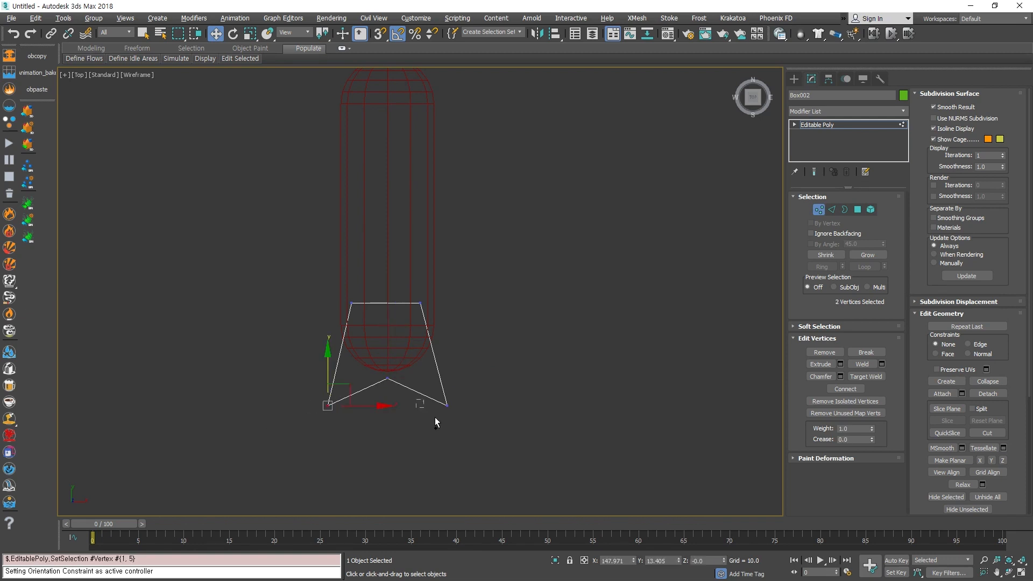
pyautogui.press('r')
pyautogui.moveTo(431, 406); pyautogui.dragTo(449, 404)
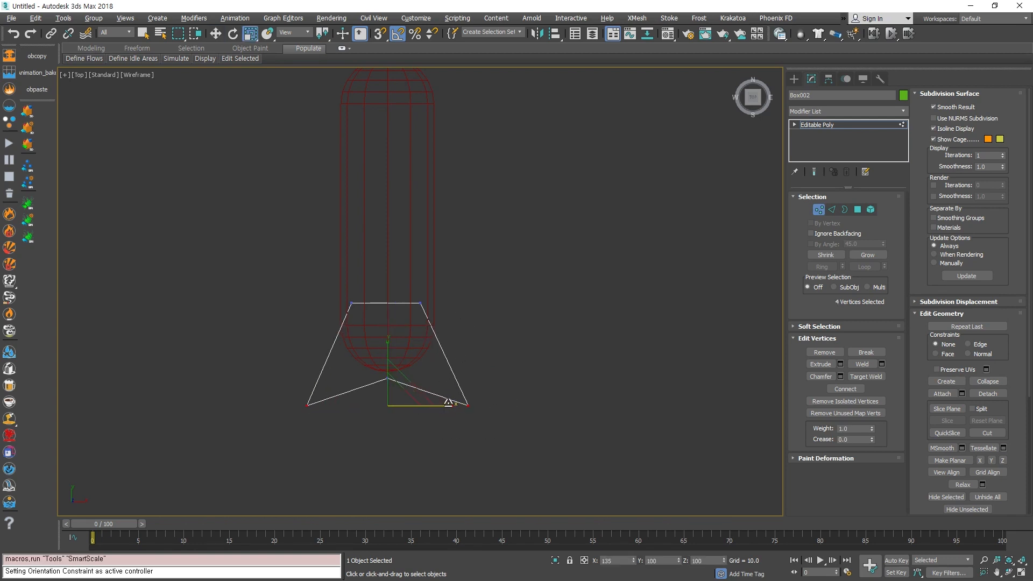
pyautogui.moveTo(336, 288); pyautogui.dragTo(468, 301)
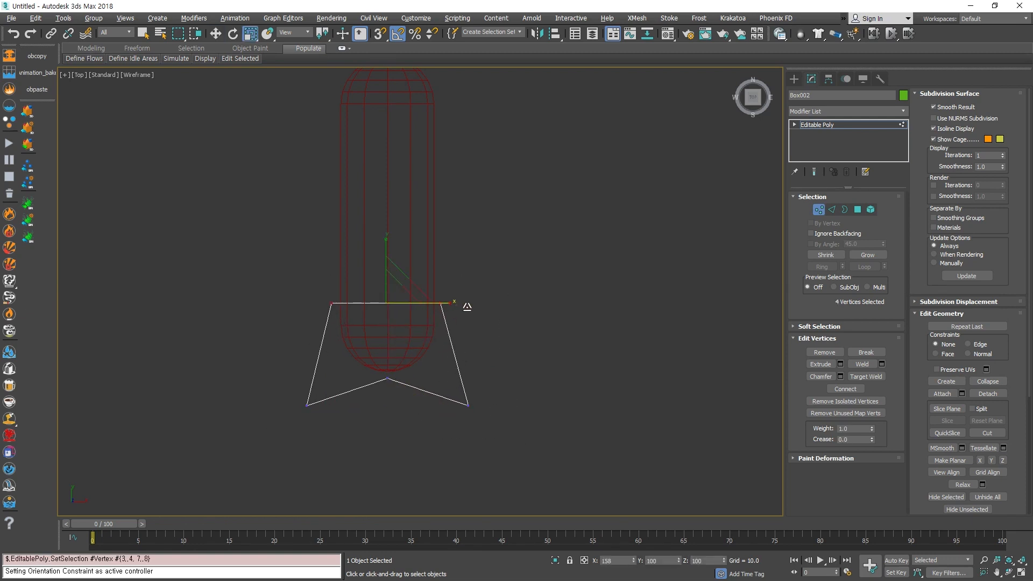
pyautogui.press('w')
# Link the green tail fin to the red capsule as its parent.
pyautogui.hotkey('alt', 'w')
pyautogui.middleClick(621, 462)
pyautogui.click(631, 293)
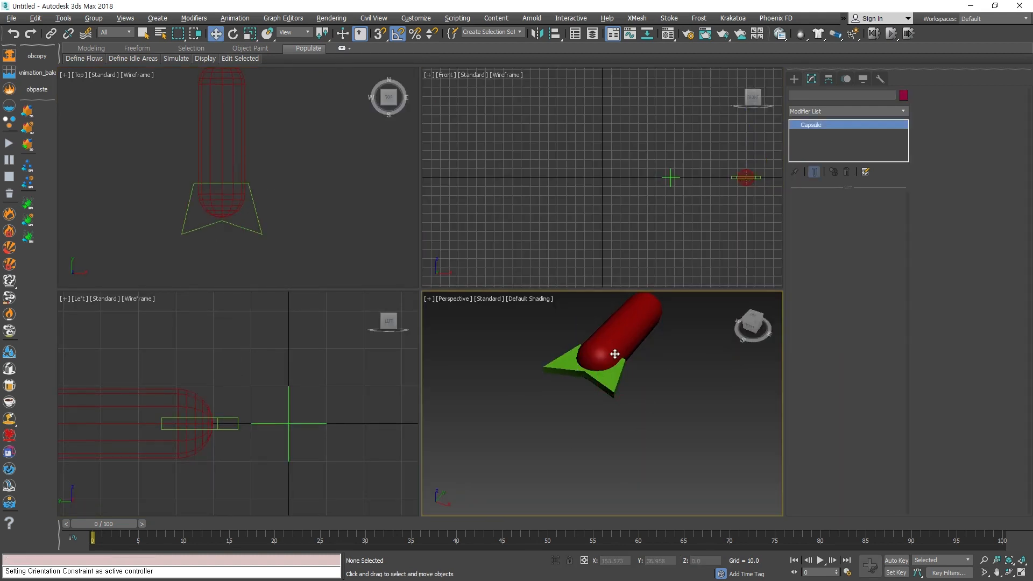
pyautogui.hotkey('alt', 'w')
pyautogui.scroll(-5, 385, 366)
pyautogui.keyDown('alt'); pyautogui.moveTo(466, 397); pyautogui.dragTo(430, 442, button='middle'); pyautogui.keyUp('alt')
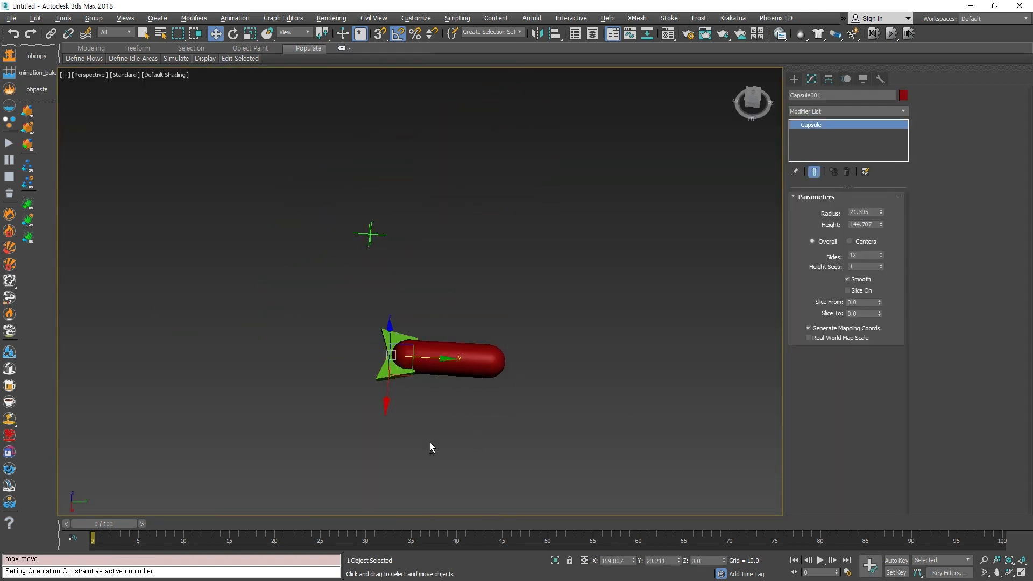
pyautogui.click(430, 442)
pyautogui.click(51, 33)
pyautogui.moveTo(380, 372); pyautogui.dragTo(446, 368)
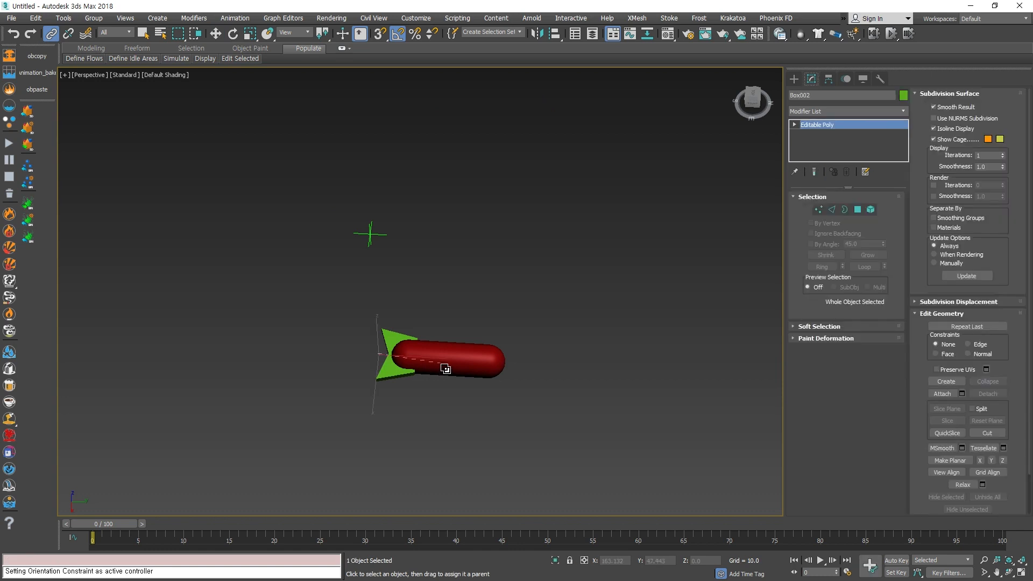
# Try moving the capsule along the Y axis to test the fin link, then undo the move.
pyautogui.hotkey('ctrl', 'z')
pyautogui.hotkey('ctrl', 'z')
pyautogui.press('w')
pyautogui.hotkey('ctrl', 'z')
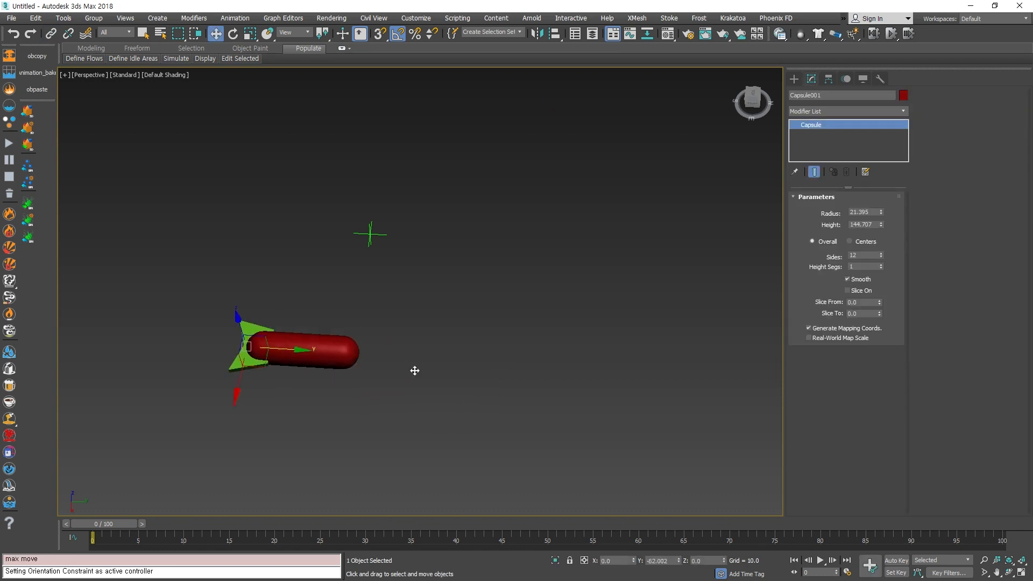
pyautogui.scroll(-3, 462, 404)
pyautogui.keyDown('alt'); pyautogui.moveTo(462, 404); pyautogui.dragTo(576, 444, button='middle'); pyautogui.keyUp('alt')
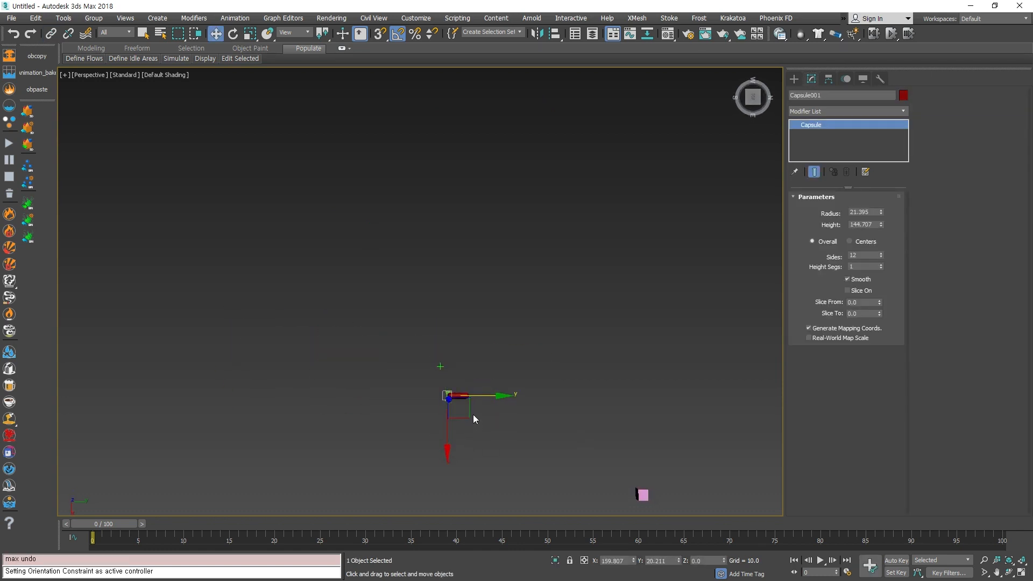
# Move the capsule across the ground plane so that its tail end sits on the point helper.
pyautogui.moveTo(473, 414)
pyautogui.keyDown('alt'); pyautogui.mouseDown(button='middle')
pyautogui.moveTo(453, 395)
pyautogui.moveTo(466, 434)
pyautogui.moveTo(466, 408)
pyautogui.mouseUp(button='middle'); pyautogui.keyUp('alt')
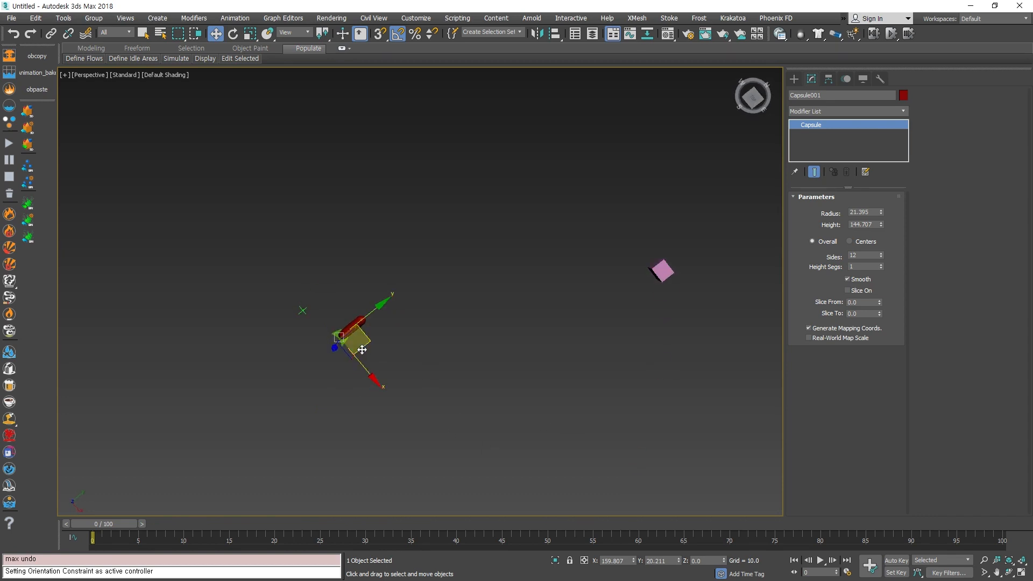
pyautogui.moveTo(362, 350); pyautogui.dragTo(325, 325)
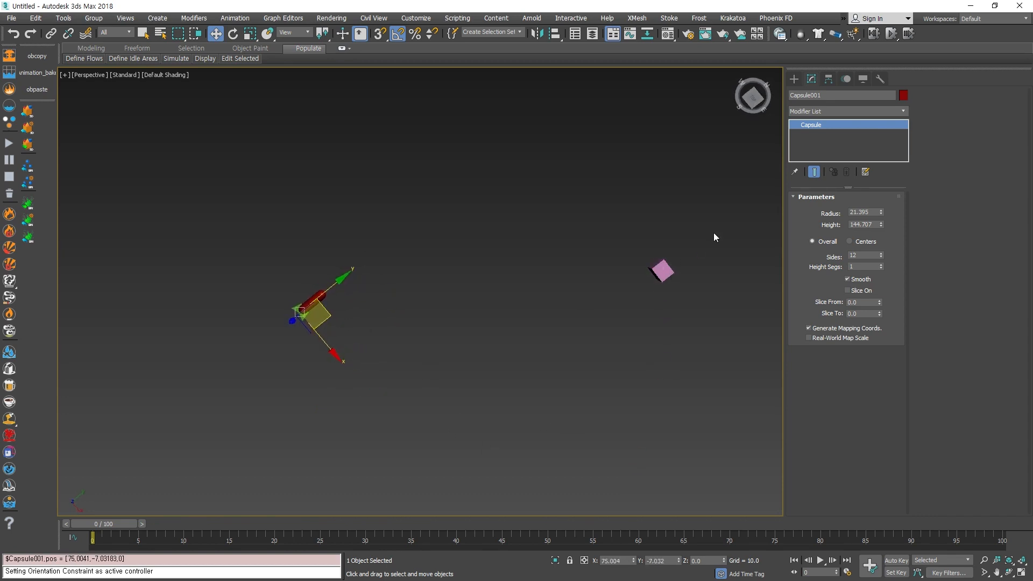
# Rotate the capsule about its base in the Top view so its nose points diagonally toward the target box.
pyautogui.click(662, 271)
pyautogui.keyDown('alt'); pyautogui.moveTo(481, 355); pyautogui.dragTo(567, 334, button='middle'); pyautogui.keyUp('alt')
pyautogui.hotkey('alt', 'w')
pyautogui.rightClick(333, 208)
pyautogui.hotkey('alt', 'w')
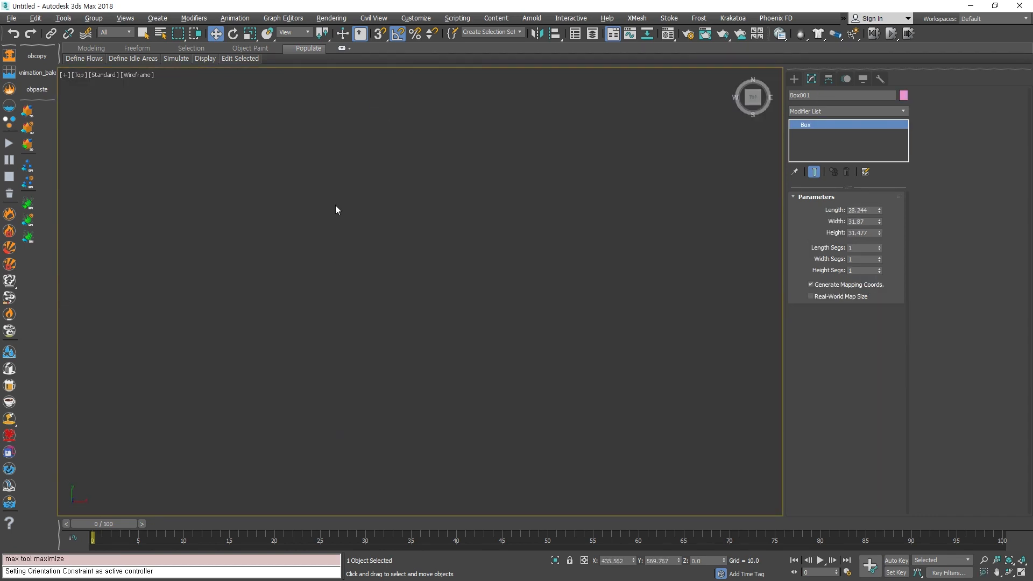
pyautogui.press('z')
pyautogui.moveTo(458, 475); pyautogui.dragTo(469, 384, button='middle')
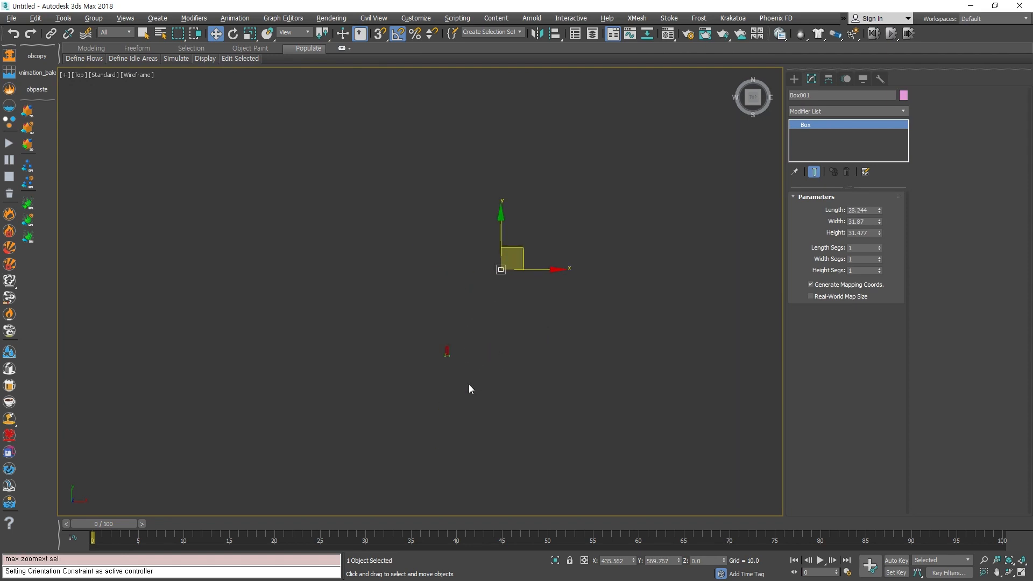
pyautogui.click(458, 363)
pyautogui.scroll(8, 431, 347)
pyautogui.click(382, 330)
pyautogui.press('e')
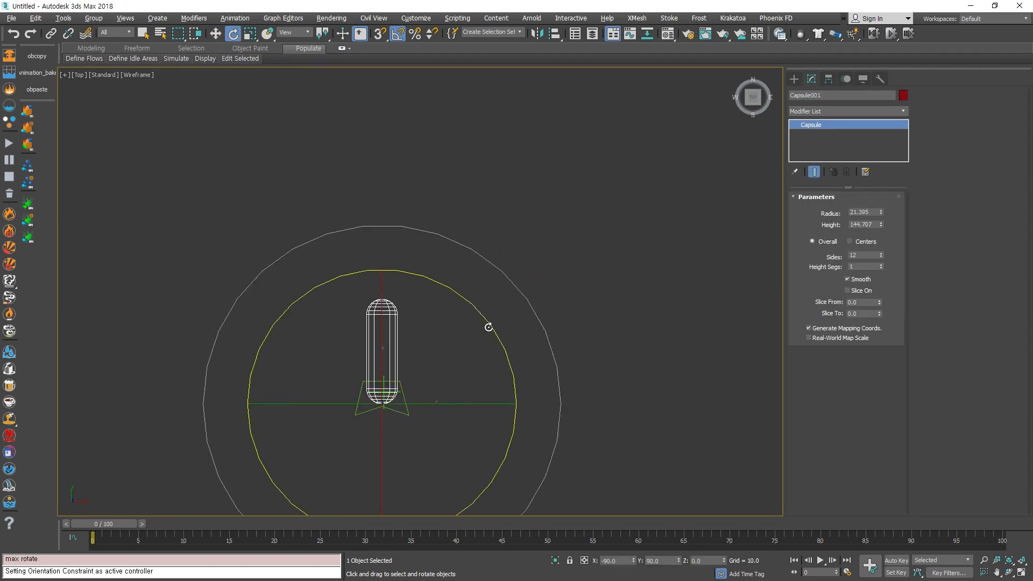
pyautogui.moveTo(486, 328); pyautogui.dragTo(517, 325)
pyautogui.press('w')
# With Auto Key on, animate the capsule by moving it to the target box at frame 60.
pyautogui.scroll(-6, 527, 385)
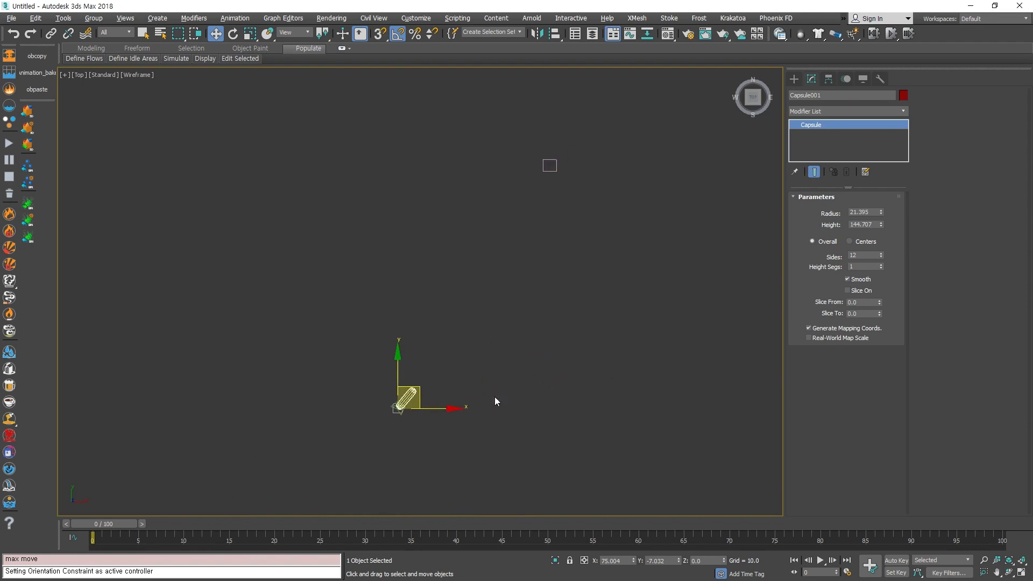
pyautogui.scroll(2, 495, 396)
pyautogui.click(893, 561)
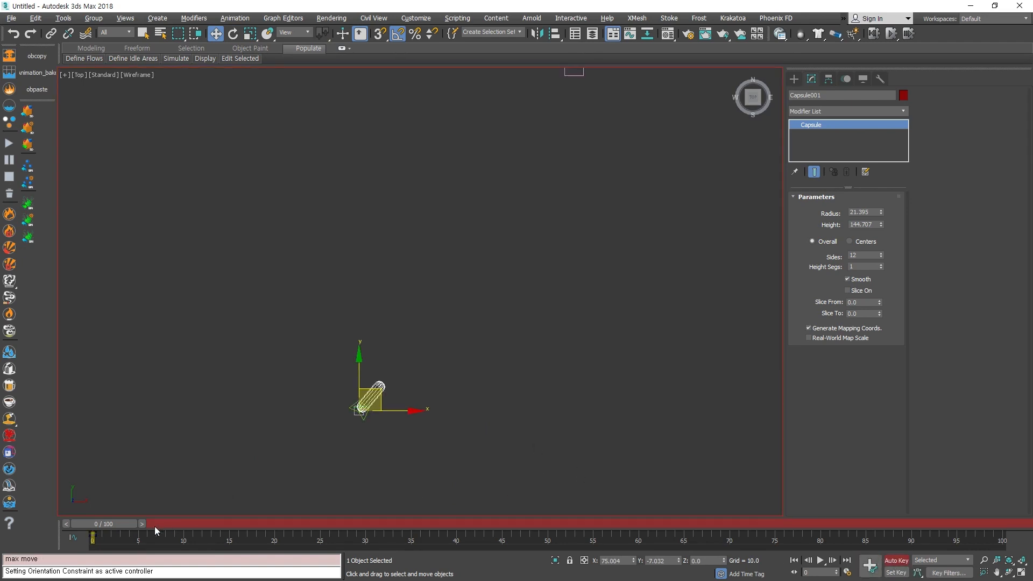
pyautogui.moveTo(155, 527); pyautogui.dragTo(627, 576)
pyautogui.press('w')
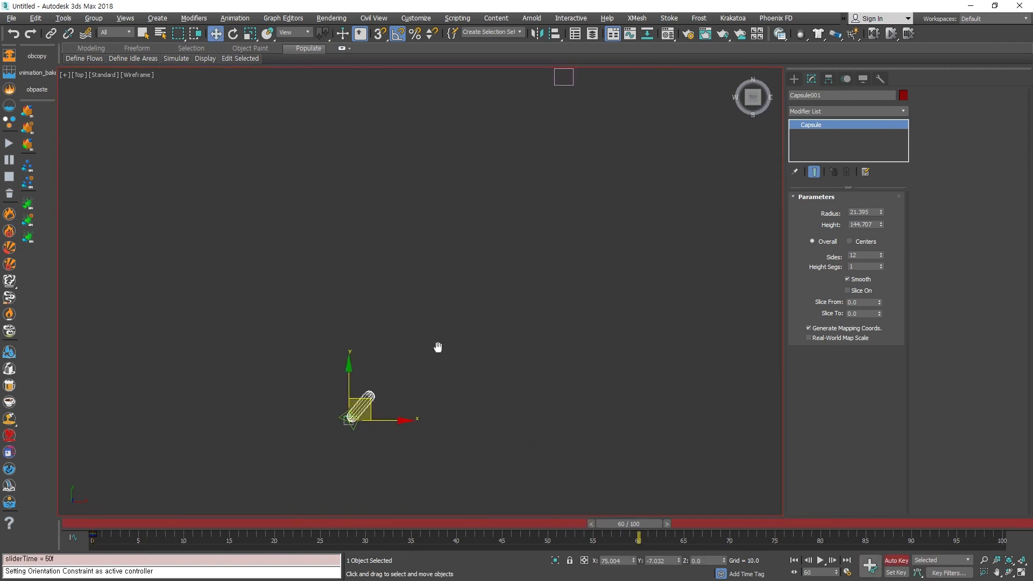
pyautogui.moveTo(374, 394); pyautogui.dragTo(398, 237)
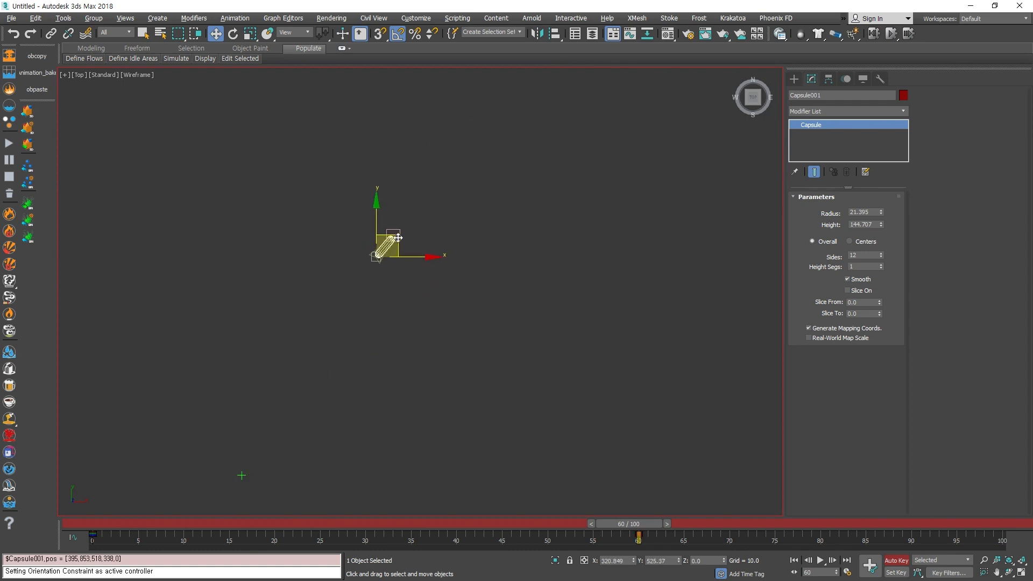
# At frame 39, try moving the capsule away from its straight route, then undo the move.
pyautogui.moveTo(633, 525); pyautogui.dragTo(448, 524)
pyautogui.press('w')
pyautogui.click(394, 235)
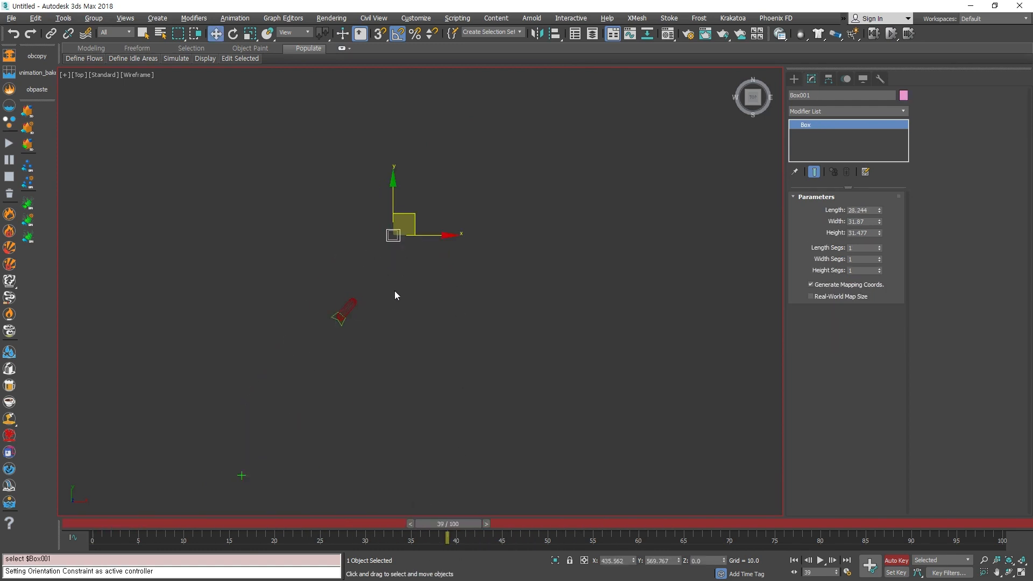
pyautogui.click(344, 309)
pyautogui.moveTo(358, 295); pyautogui.dragTo(355, 286)
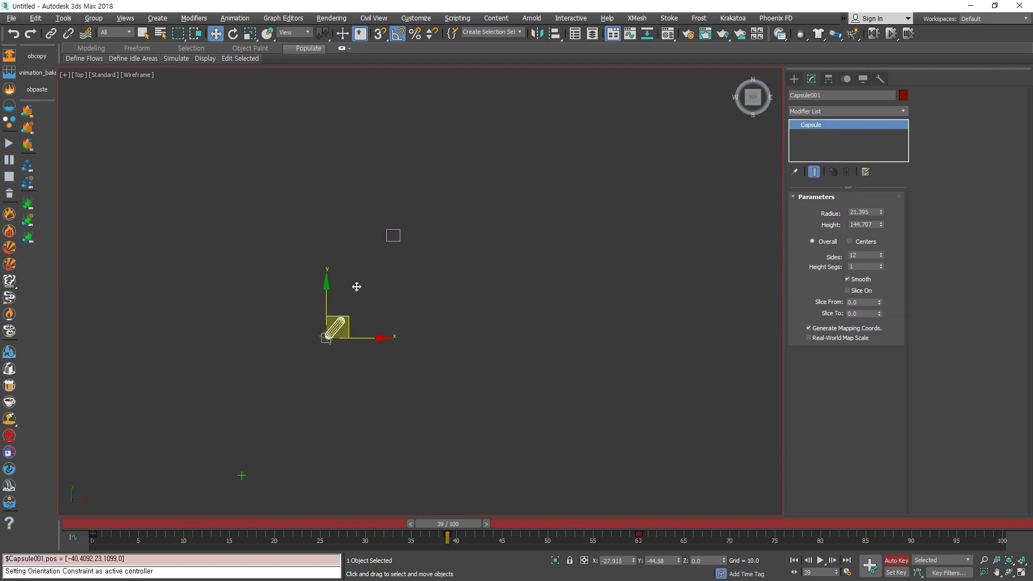
pyautogui.hotkey('ctrl', 'z')
# Scrub the timeline between frames 8 and 55 to examine the capsule's keyed travel toward the box.
pyautogui.moveTo(455, 527); pyautogui.dragTo(596, 501)
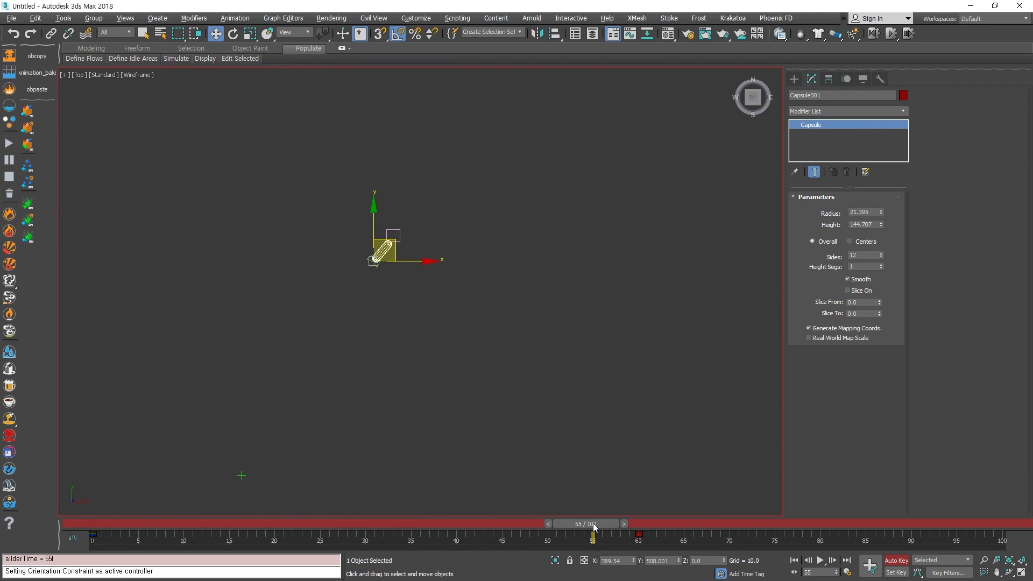
pyautogui.moveTo(594, 527); pyautogui.dragTo(234, 498)
pyautogui.press('w')
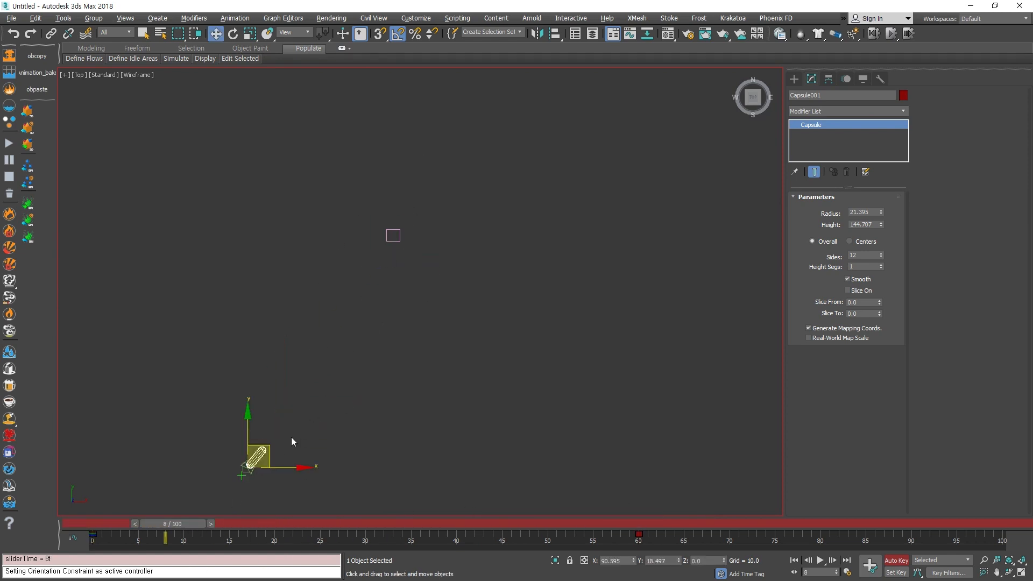
pyautogui.moveTo(291, 437); pyautogui.dragTo(324, 395, button='middle')
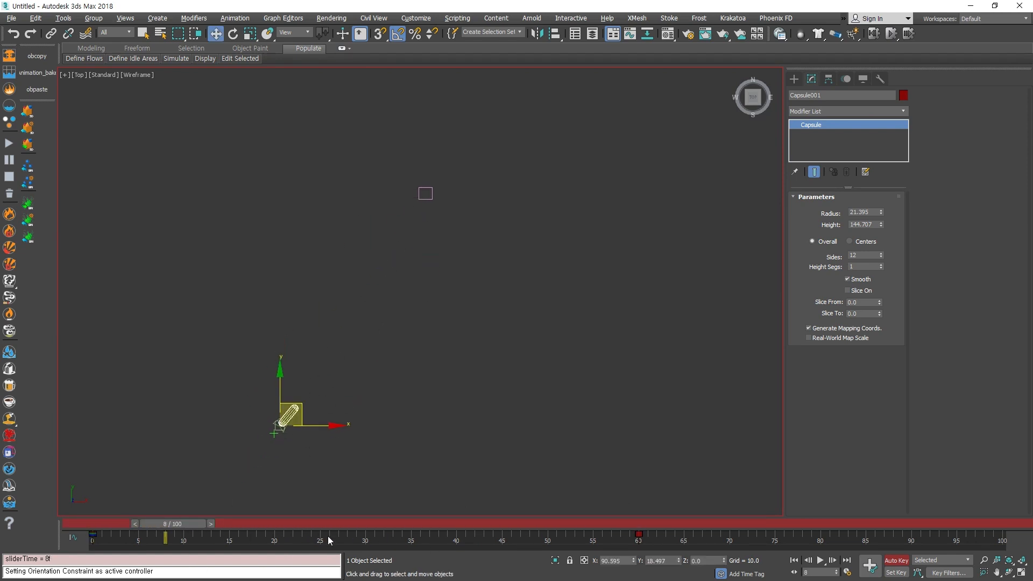
pyautogui.moveTo(173, 525); pyautogui.dragTo(255, 524)
pyautogui.press('w')
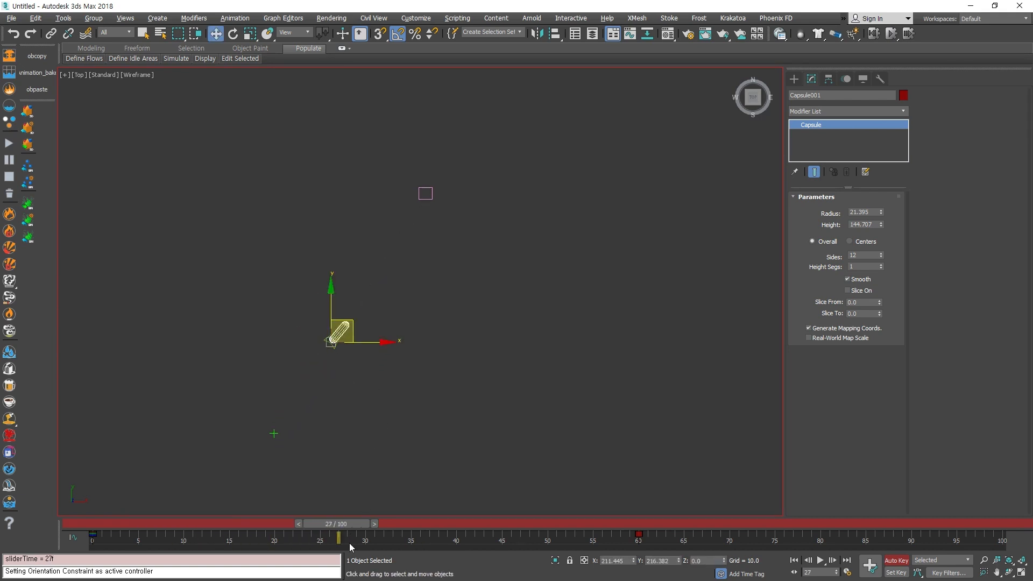
# Return to frame 0, delete the capsule's animation keys and turn off Auto Key.
pyautogui.moveTo(338, 521); pyautogui.dragTo(75, 527)
pyautogui.moveTo(745, 540); pyautogui.dragTo(434, 554)
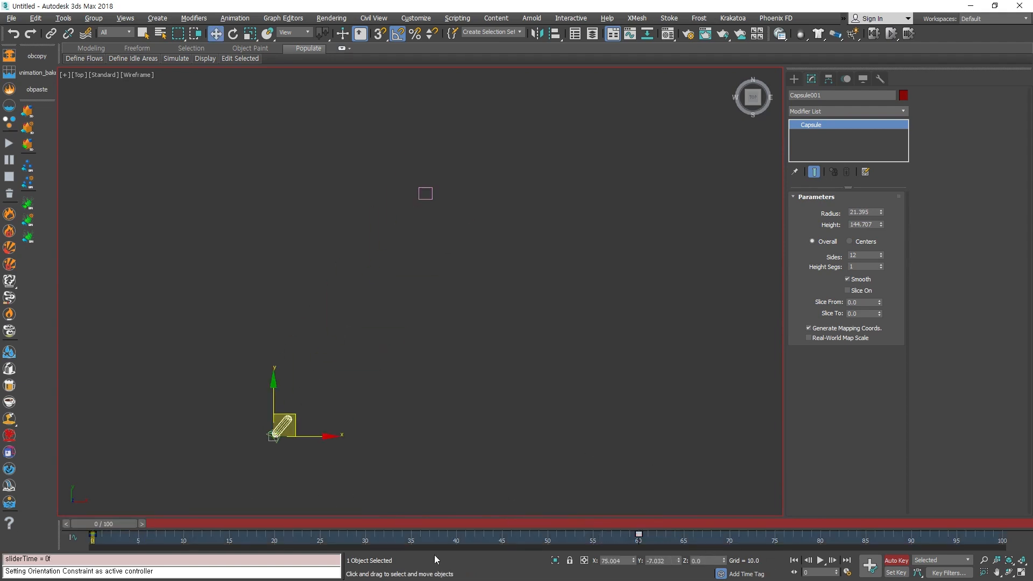
pyautogui.click(895, 560)
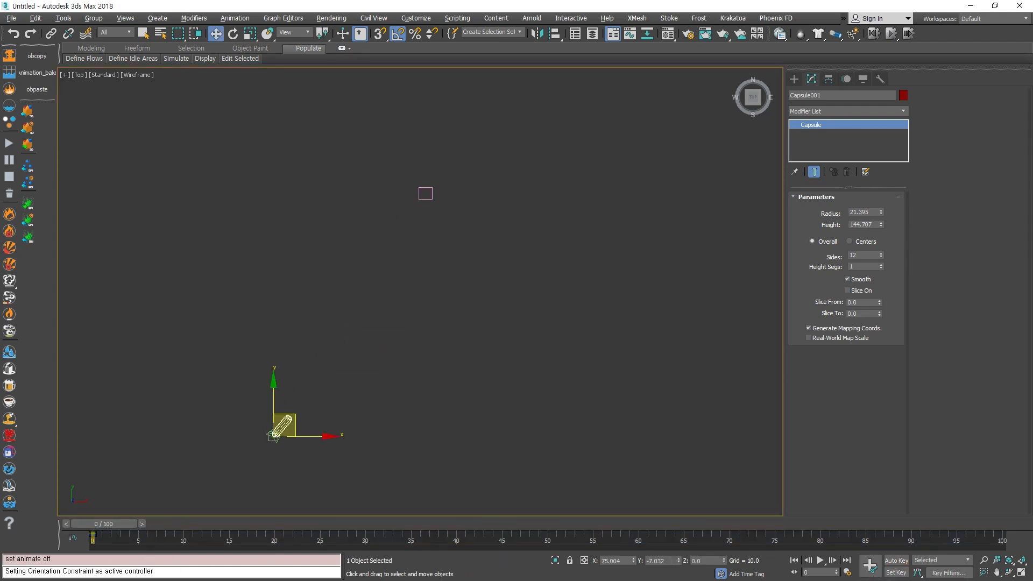
# Draw a winding Bezier line in the Top view from the capsule's tail to the target box.
pyautogui.click(504, 414)
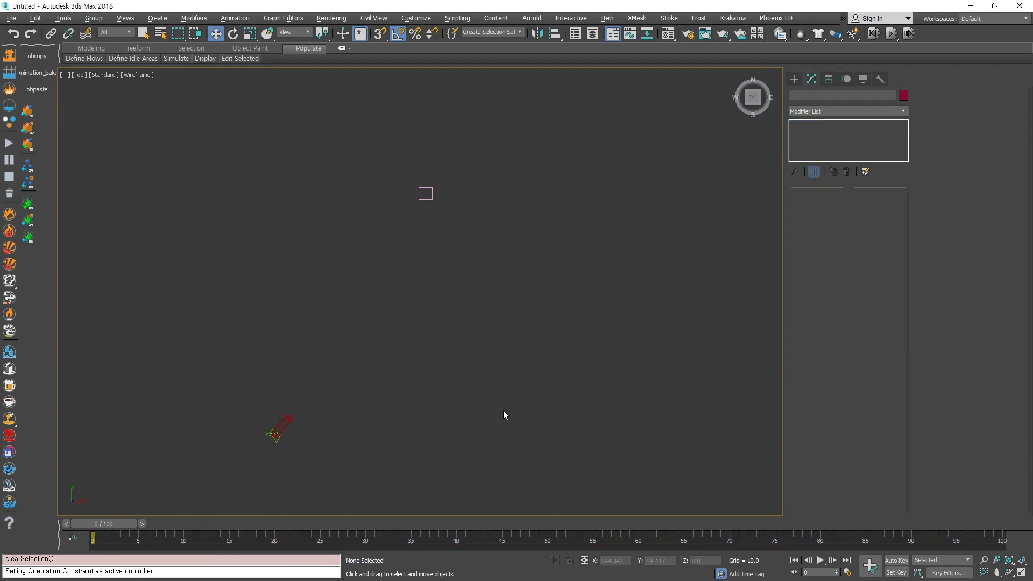
pyautogui.click(794, 79)
pyautogui.click(809, 93)
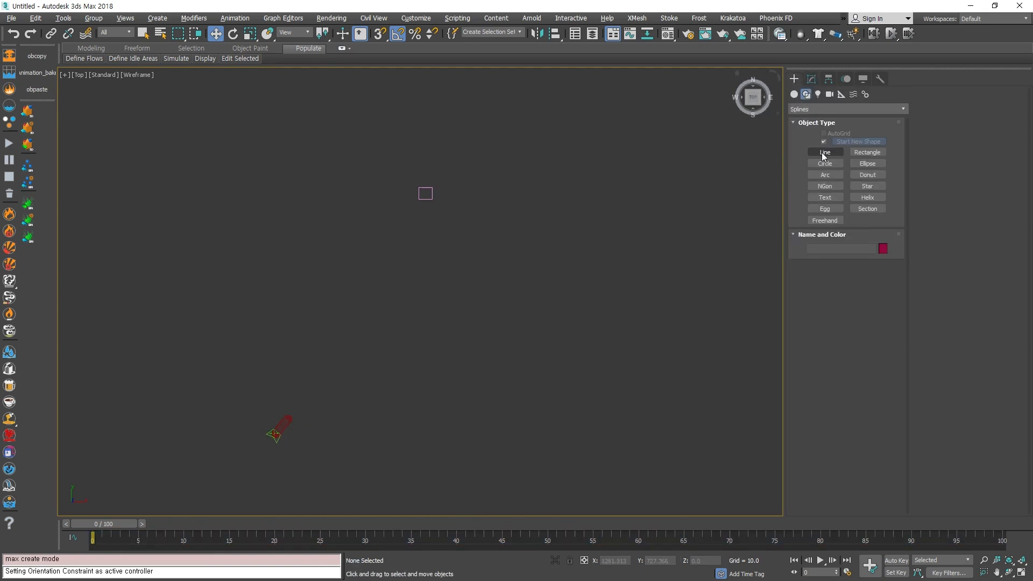
pyautogui.click(824, 152)
pyautogui.moveTo(346, 441); pyautogui.dragTo(354, 468, button='middle')
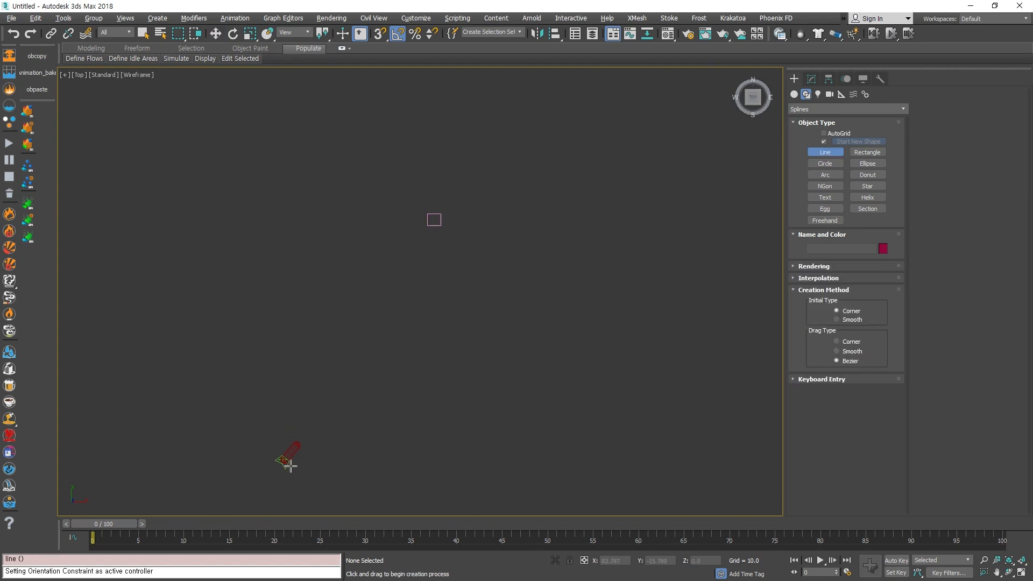
pyautogui.click(284, 461)
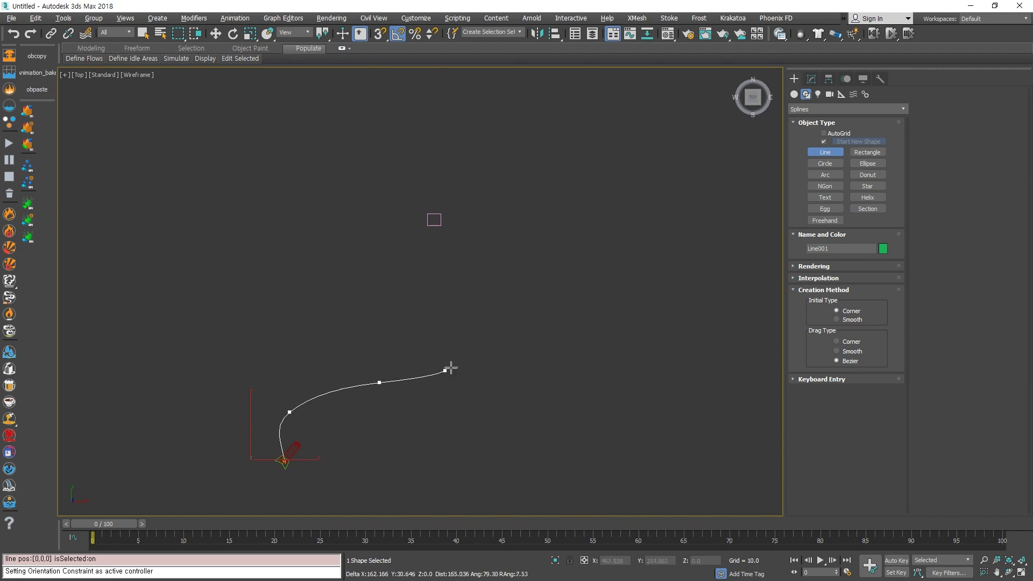
pyautogui.moveTo(474, 334); pyautogui.dragTo(463, 293)
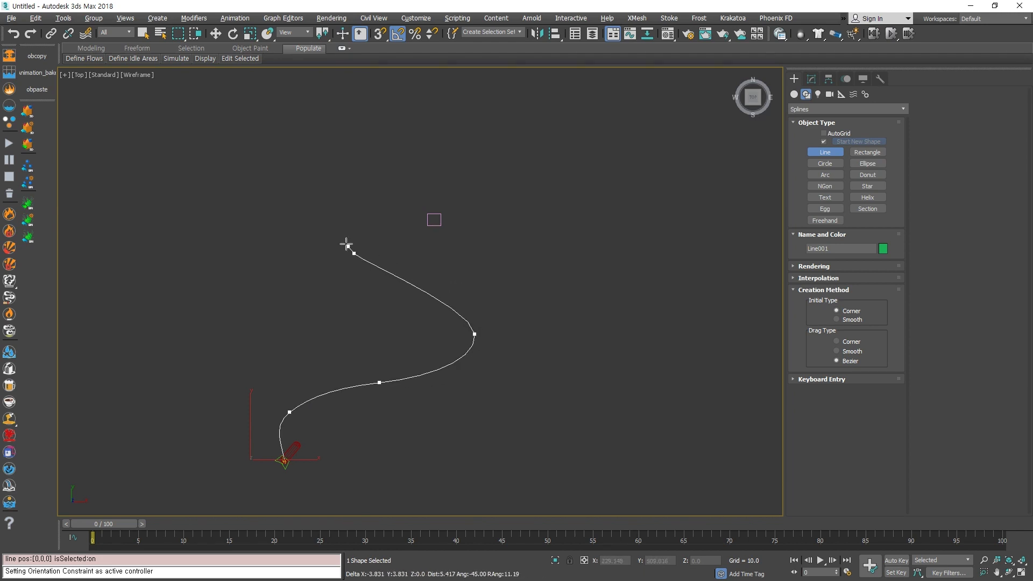
pyautogui.moveTo(346, 243); pyautogui.dragTo(341, 220)
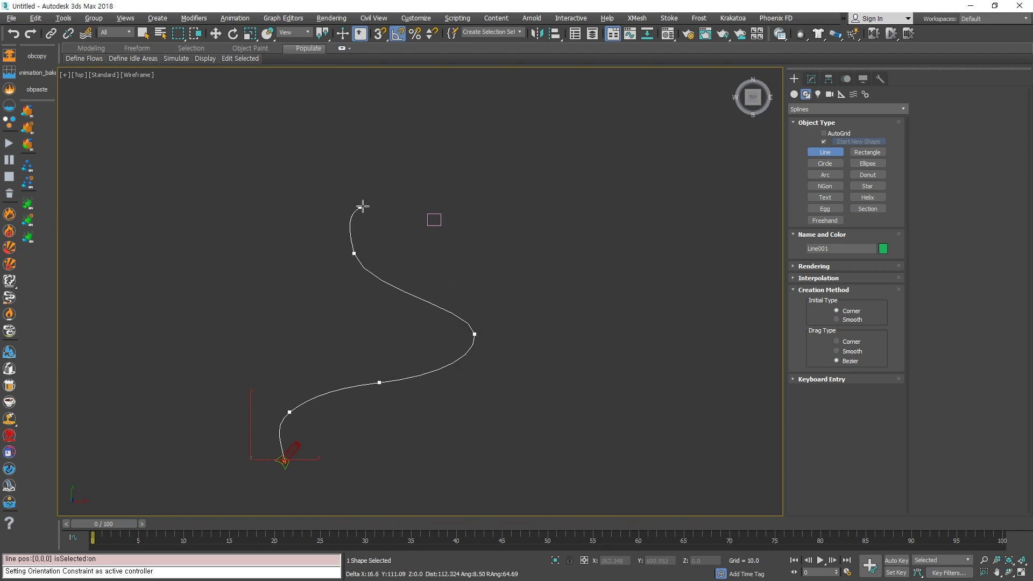
pyautogui.rightClick(436, 222)
# Raise the curved line along Z in the Left view to about 16 units, then return to the Perspective view.
pyautogui.press('w')
pyautogui.hotkey('alt', 'w')
pyautogui.rightClick(481, 463)
pyautogui.rightClick(291, 474)
pyautogui.hotkey('alt', 'w')
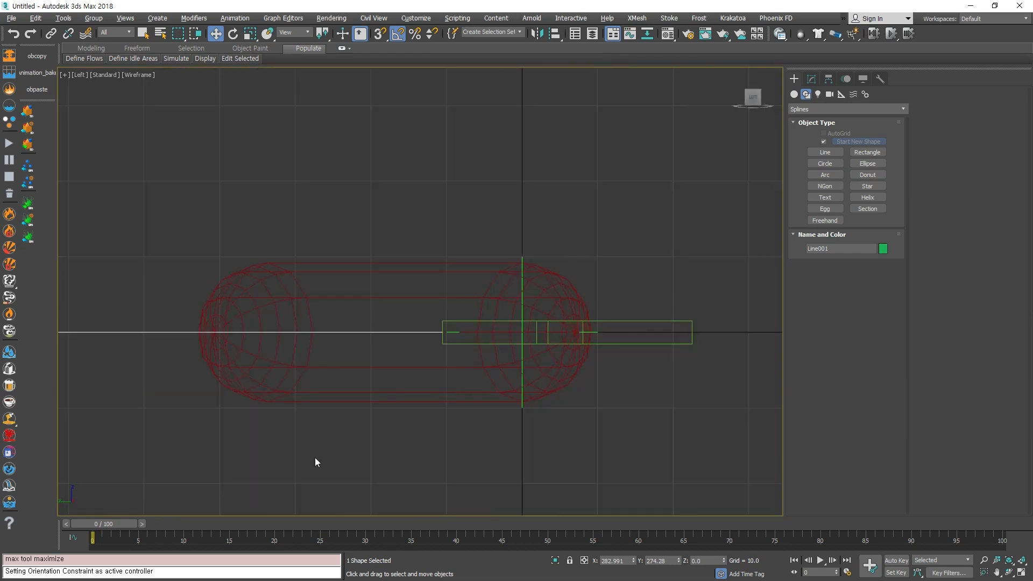
pyautogui.scroll(-11, 315, 459)
pyautogui.moveTo(161, 455); pyautogui.dragTo(446, 500, button='middle')
pyautogui.scroll(2, 353, 353)
pyautogui.click(354, 351)
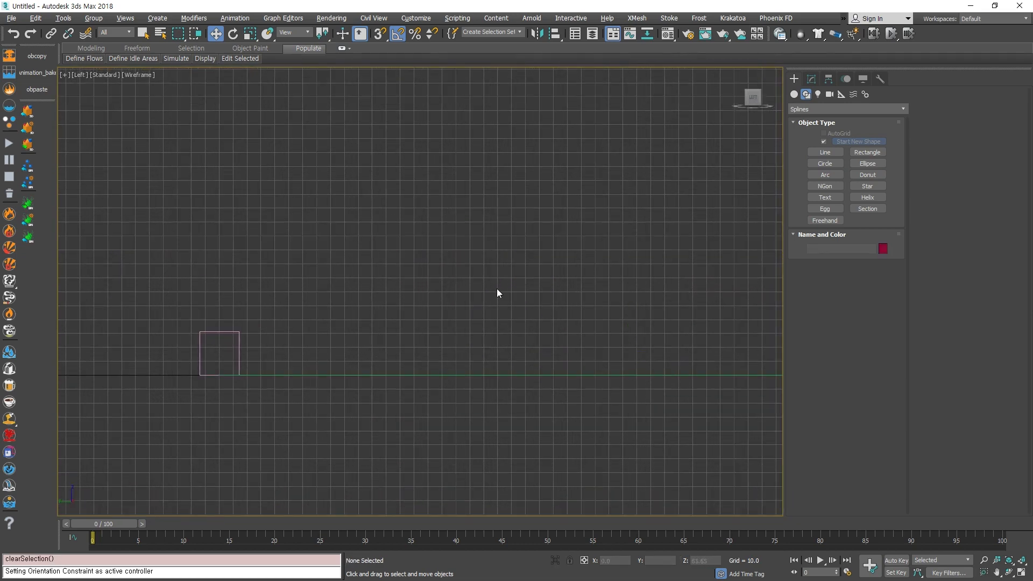
pyautogui.moveTo(496, 288); pyautogui.dragTo(581, 425)
pyautogui.scroll(-3, 581, 425)
pyautogui.moveTo(577, 349); pyautogui.dragTo(440, 377)
pyautogui.hotkey('alt', 'w')
pyautogui.click(535, 454)
pyautogui.hotkey('alt', 'w')
pyautogui.scroll(-2, 485, 364)
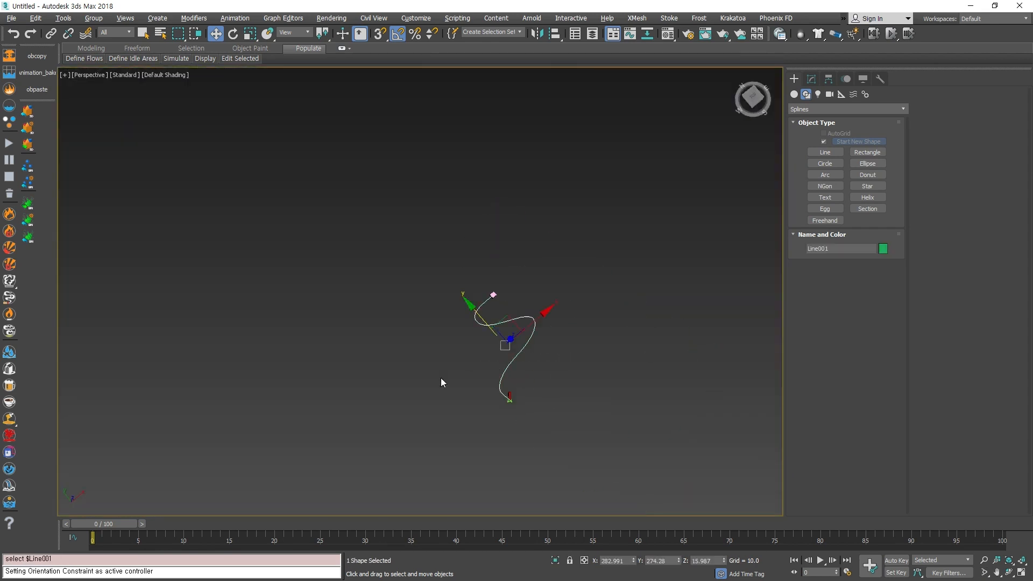
# Apply a Path Constraint to the red capsule with the curved line as its path.
pyautogui.scroll(6, 522, 327)
pyautogui.keyDown('alt'); pyautogui.moveTo(512, 360); pyautogui.dragTo(521, 480, button='middle'); pyautogui.keyUp('alt')
pyautogui.keyDown('alt'); pyautogui.moveTo(415, 347); pyautogui.dragTo(474, 322, button='middle'); pyautogui.keyUp('alt')
pyautogui.moveTo(437, 446); pyautogui.dragTo(453, 344, button='middle')
pyautogui.scroll(5, 439, 416)
pyautogui.scroll(3, 439, 417)
pyautogui.click(416, 338)
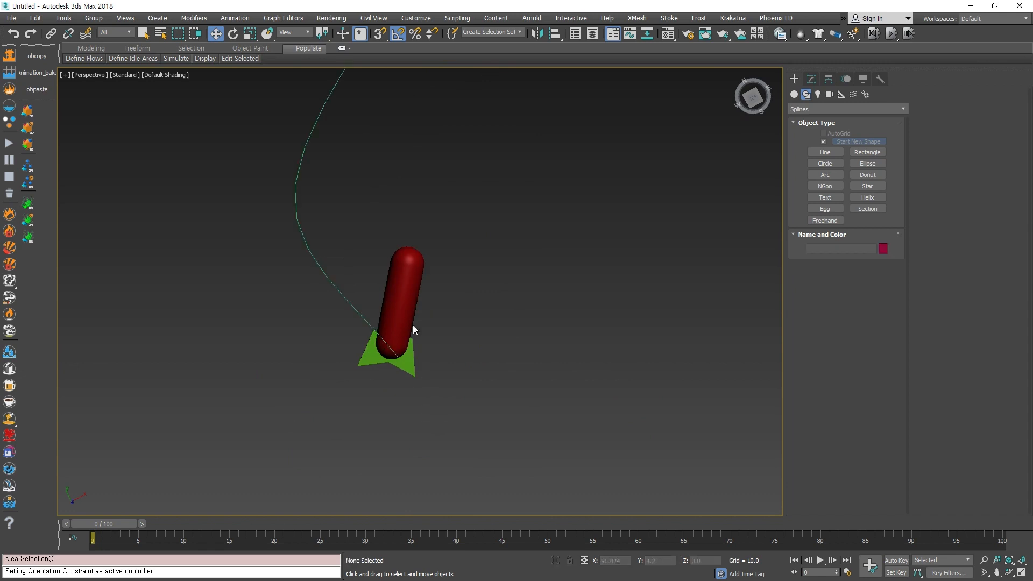
pyautogui.click(412, 326)
pyautogui.press('w')
pyautogui.scroll(-5, 467, 461)
pyautogui.click(451, 378)
pyautogui.click(450, 379)
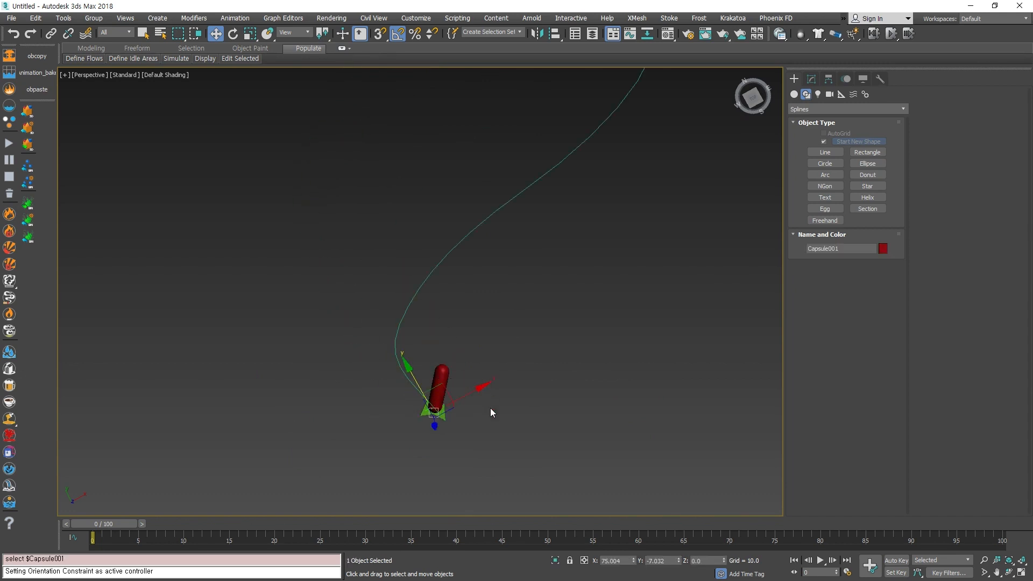
pyautogui.click(248, 19)
pyautogui.moveTo(280, 79)
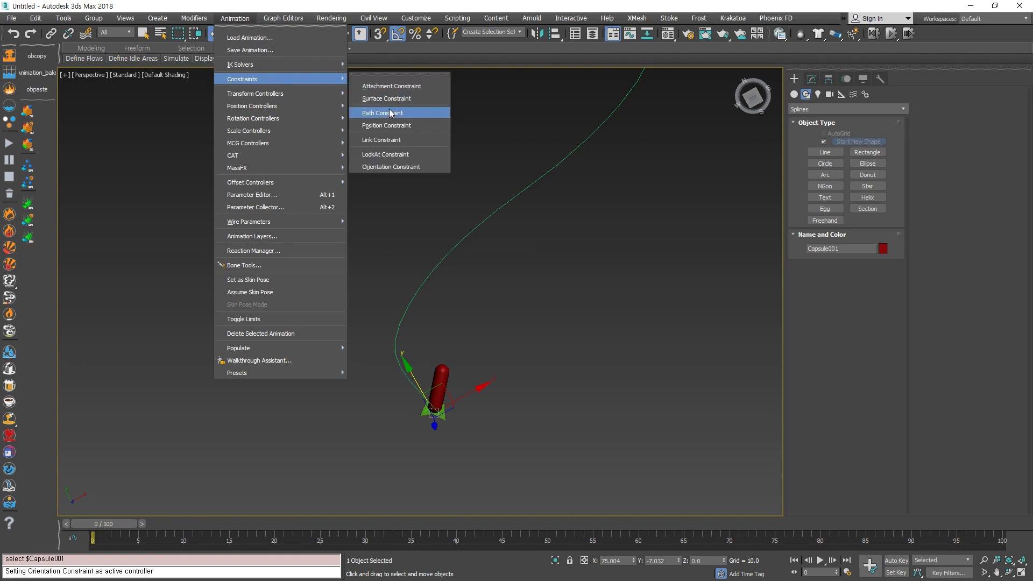
pyautogui.click(406, 113)
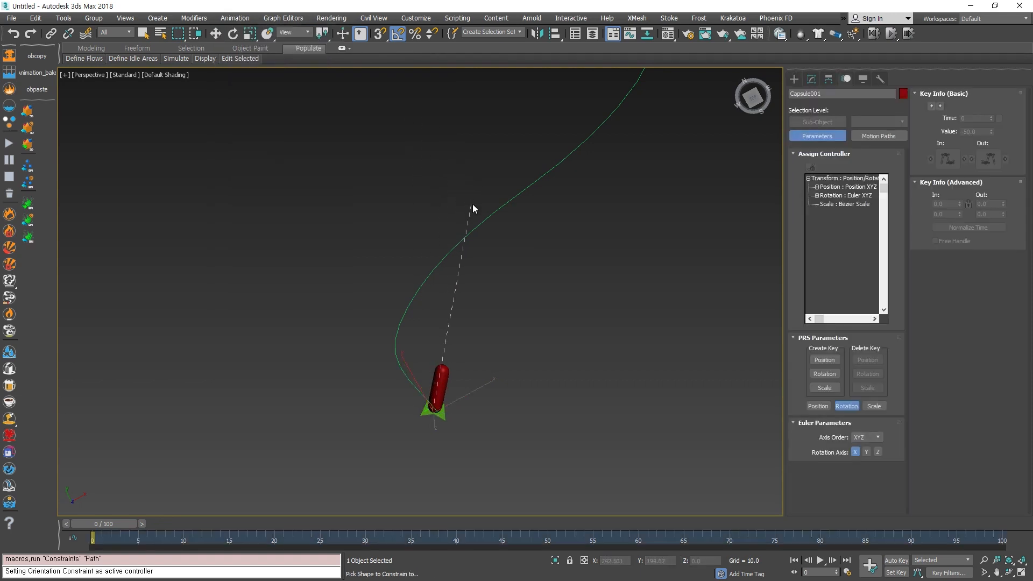
pyautogui.click(471, 231)
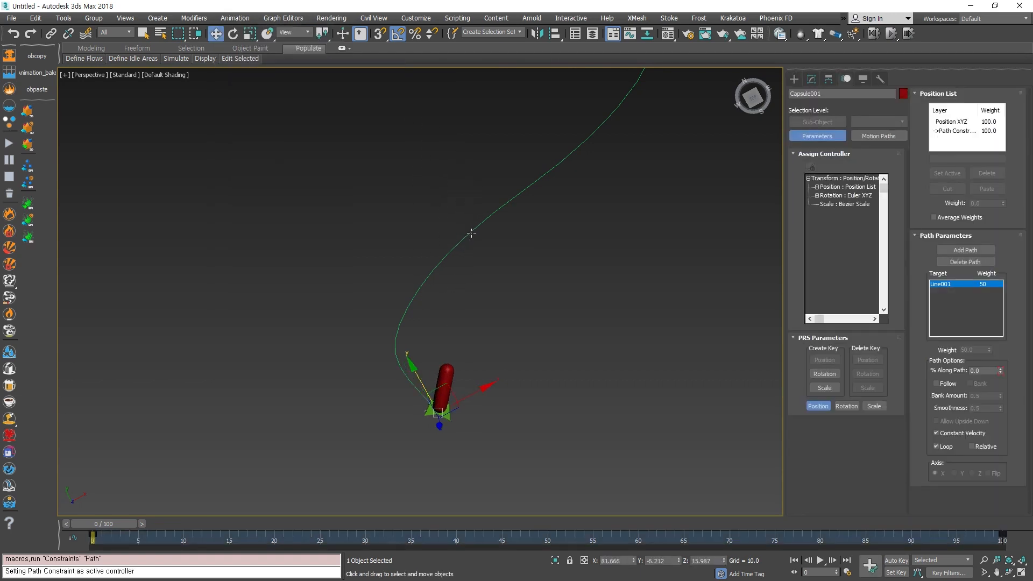
# Scrub the timeline from frame 0 to frame 65 to examine how the capsule travels and faces along the curve.
pyautogui.keyDown('alt'); pyautogui.moveTo(408, 352); pyautogui.dragTo(396, 491, button='middle'); pyautogui.keyUp('alt')
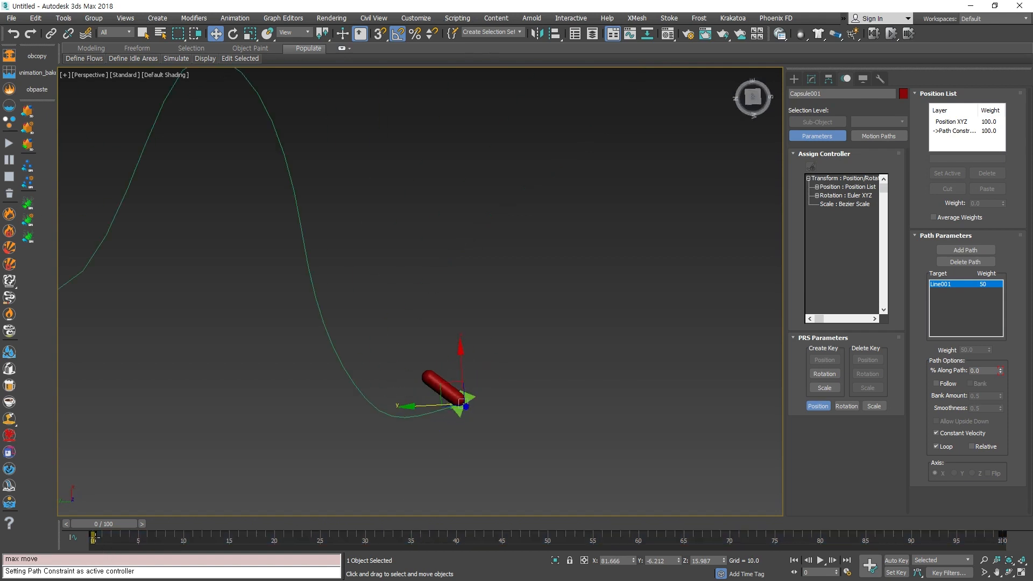
pyautogui.moveTo(101, 524); pyautogui.dragTo(328, 523)
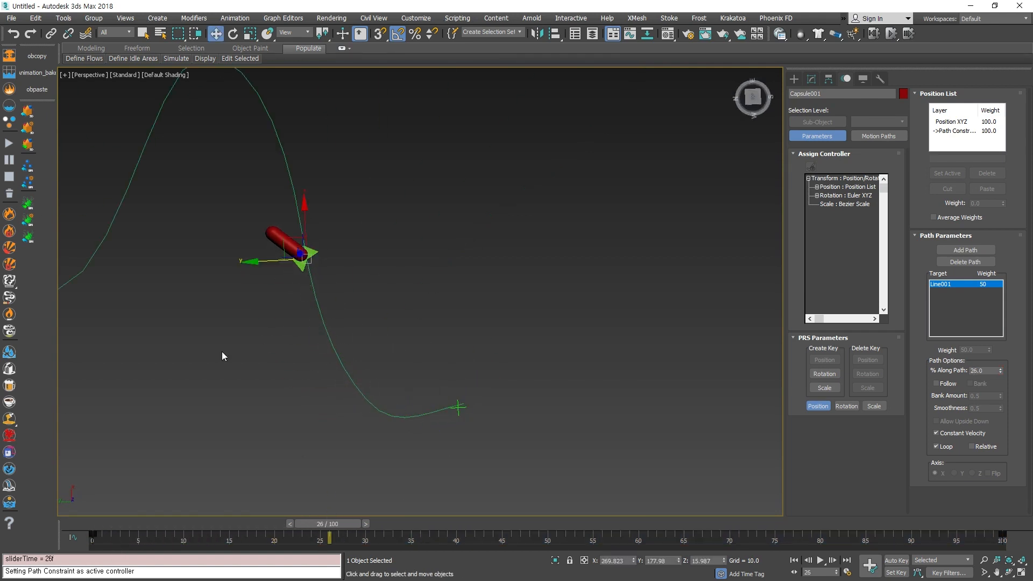
pyautogui.moveTo(222, 351); pyautogui.dragTo(474, 362, button='middle')
pyautogui.scroll(-3, 474, 361)
pyautogui.scroll(2, 466, 398)
pyautogui.moveTo(530, 382); pyautogui.dragTo(436, 455, button='middle')
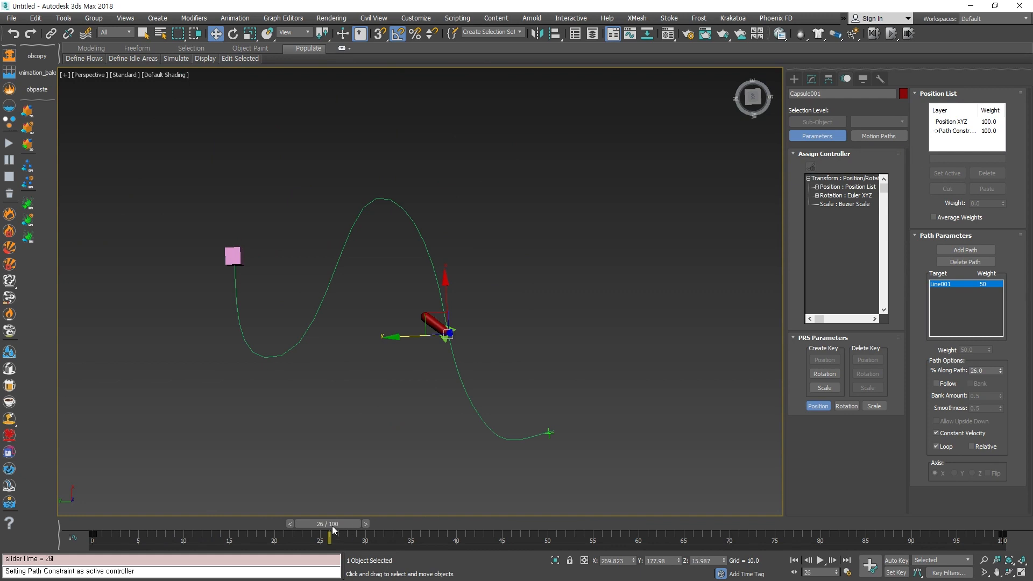
pyautogui.moveTo(331, 525); pyautogui.dragTo(683, 523)
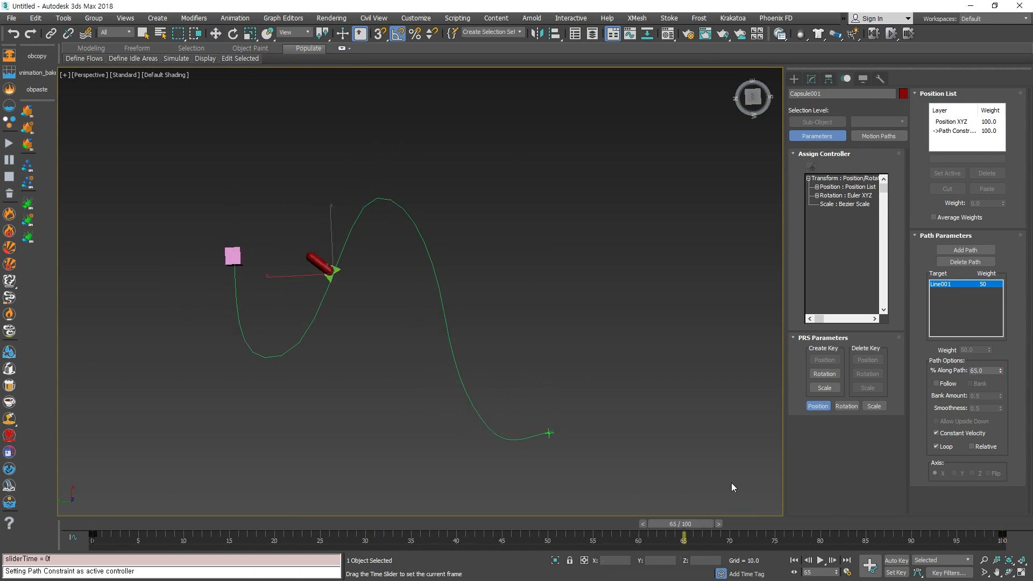
# Move the timeline to frame 36 and open the curved path line for vertex editing.
pyautogui.moveTo(731, 488); pyautogui.dragTo(428, 490)
pyautogui.press('w')
pyautogui.click(451, 339)
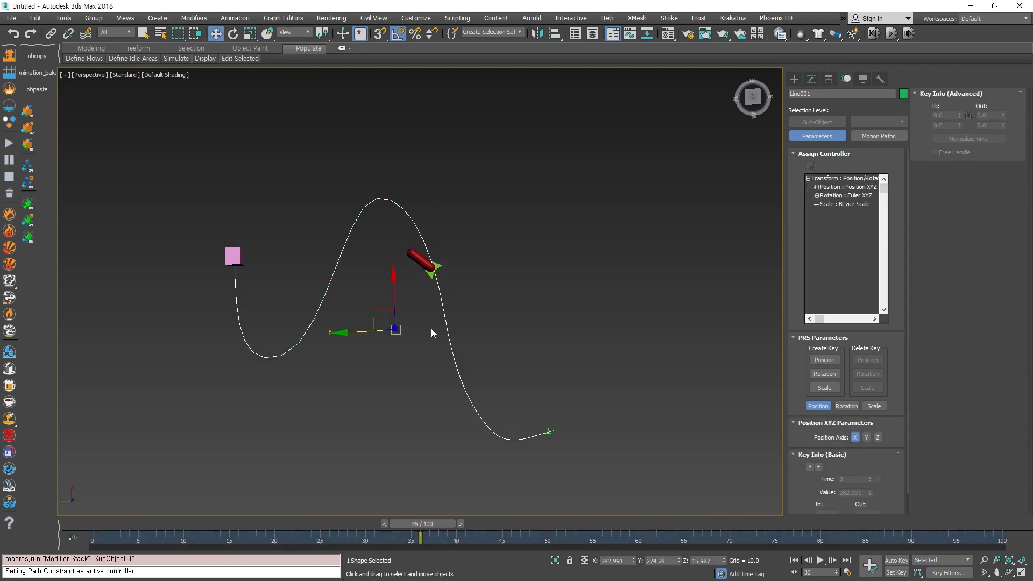
pyautogui.click(420, 347)
pyautogui.click(451, 339)
pyautogui.click(811, 80)
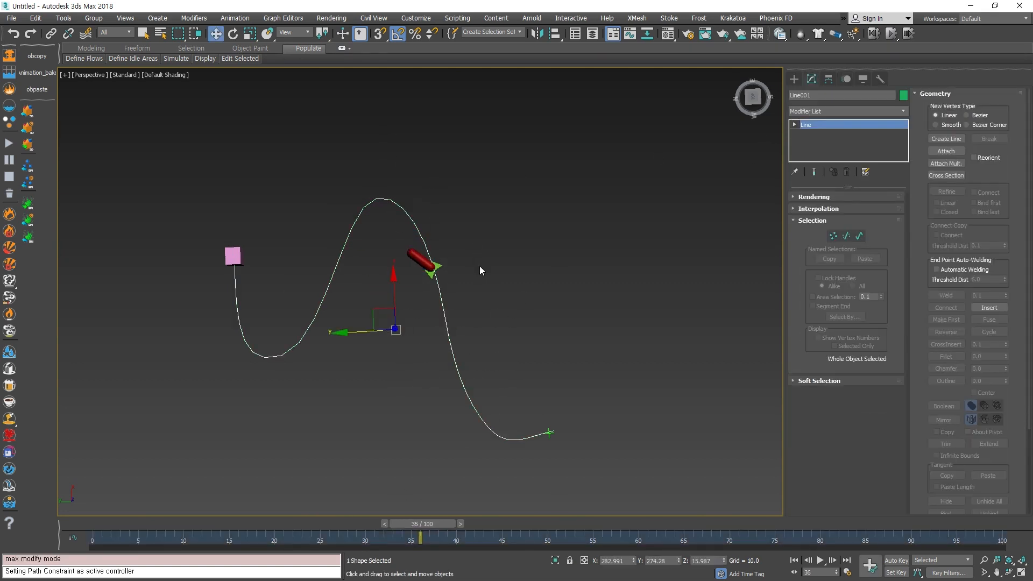
pyautogui.press('1')
# Reshape the path line in the Top view by moving its middle vertices and the one near the target box for gentler bends, then leave vertex editing.
pyautogui.click(377, 198)
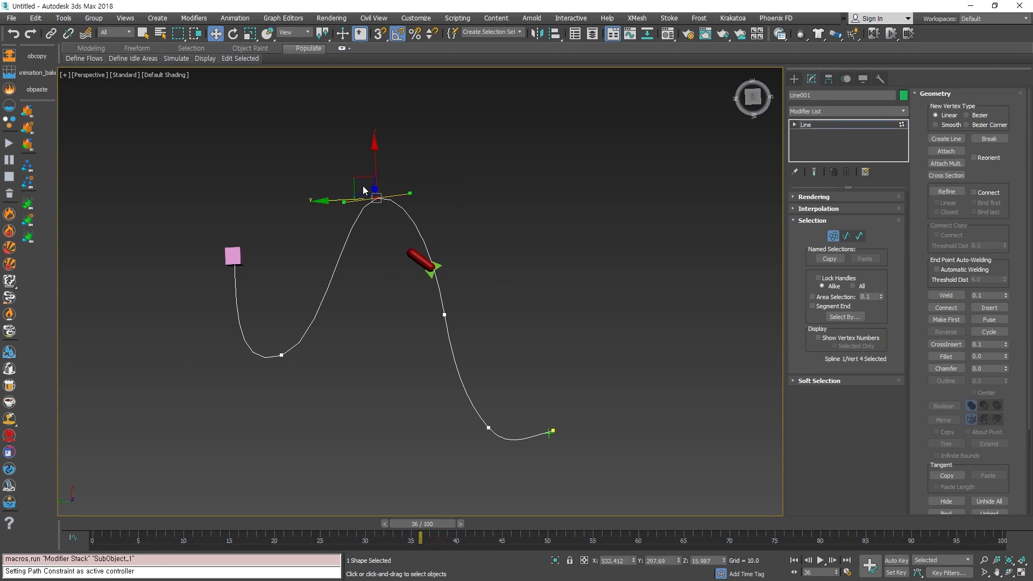
pyautogui.hotkey('alt', 'w')
pyautogui.rightClick(218, 234)
pyautogui.hotkey('alt', 'w')
pyautogui.moveTo(497, 325); pyautogui.dragTo(436, 326)
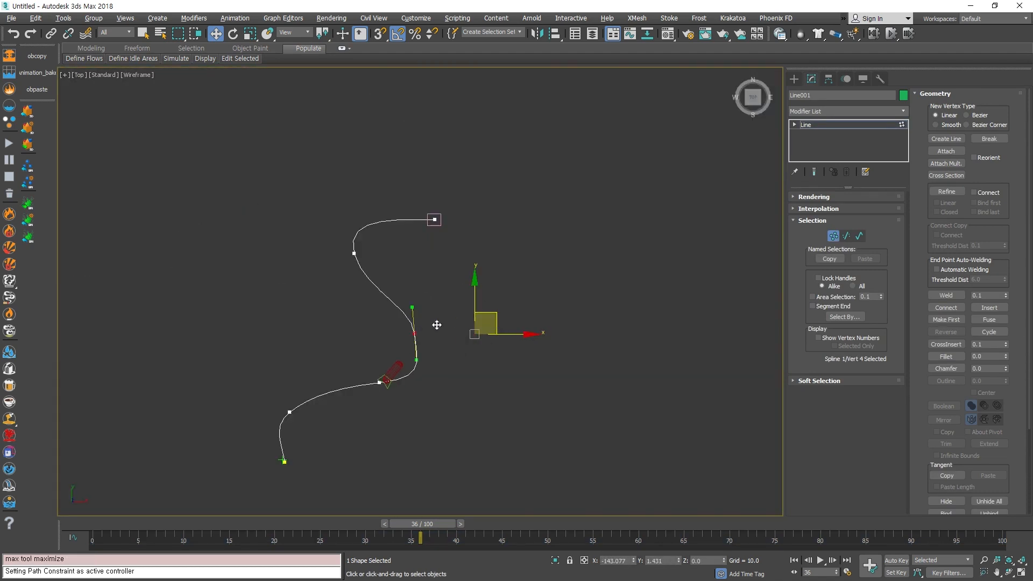
pyautogui.moveTo(410, 427); pyautogui.dragTo(315, 403)
pyautogui.moveTo(480, 404); pyautogui.dragTo(434, 334)
pyautogui.click(354, 253)
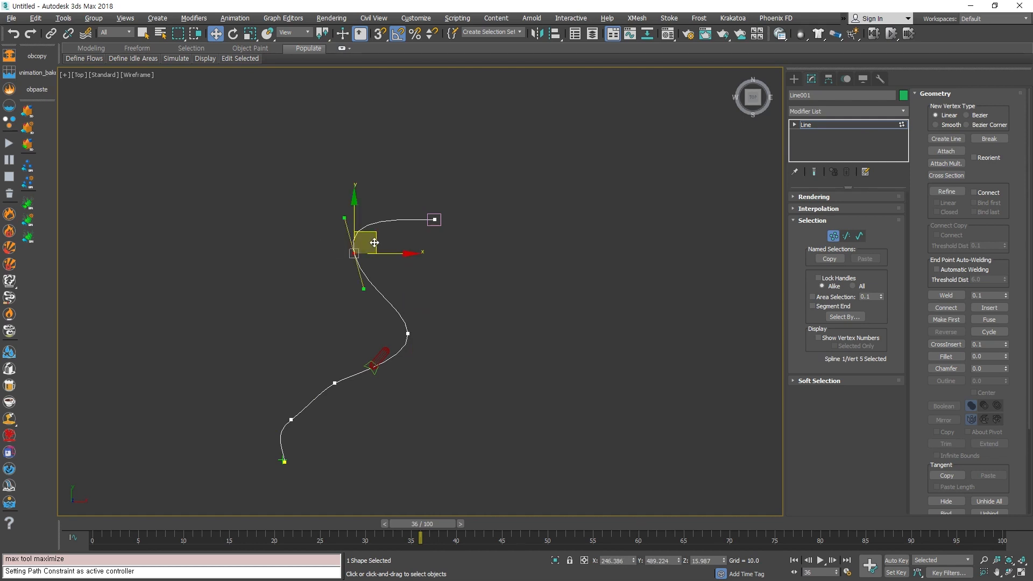
pyautogui.moveTo(374, 243); pyautogui.dragTo(395, 270)
pyautogui.click(426, 375)
pyautogui.moveTo(411, 525); pyautogui.dragTo(315, 520)
pyautogui.press('1')
# Scrub the timeline in the Perspective view to examine the capsule's travel along the reshaped line, ending at frame 0.
pyautogui.hotkey('alt', 'w')
pyautogui.middleClick(610, 441)
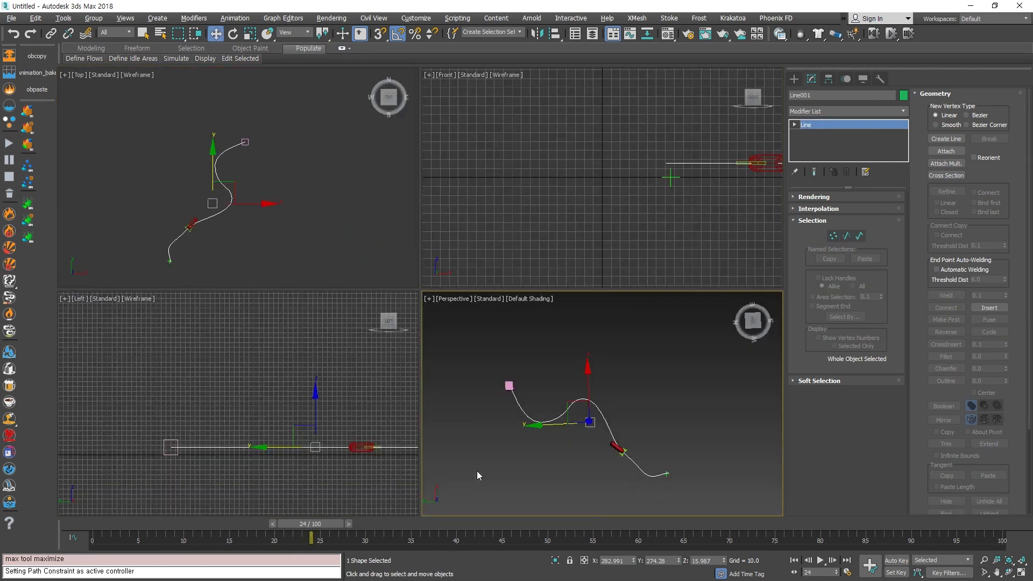
pyautogui.hotkey('alt', 'w')
pyautogui.scroll(3, 486, 386)
pyautogui.scroll(-5, 493, 373)
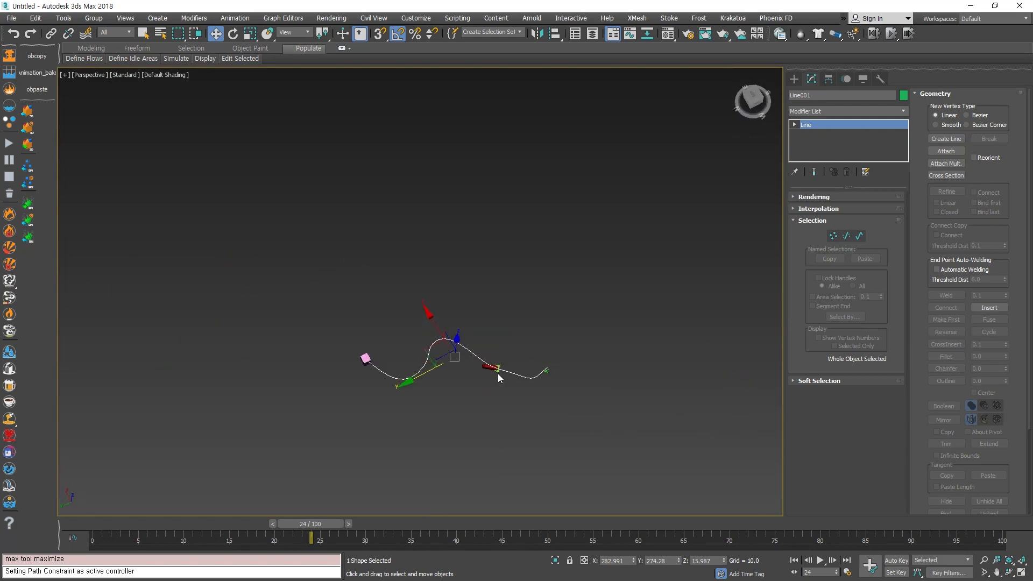
pyautogui.scroll(4, 498, 377)
pyautogui.moveTo(339, 529); pyautogui.dragTo(319, 537)
pyautogui.press('Home')
pyautogui.press('w')
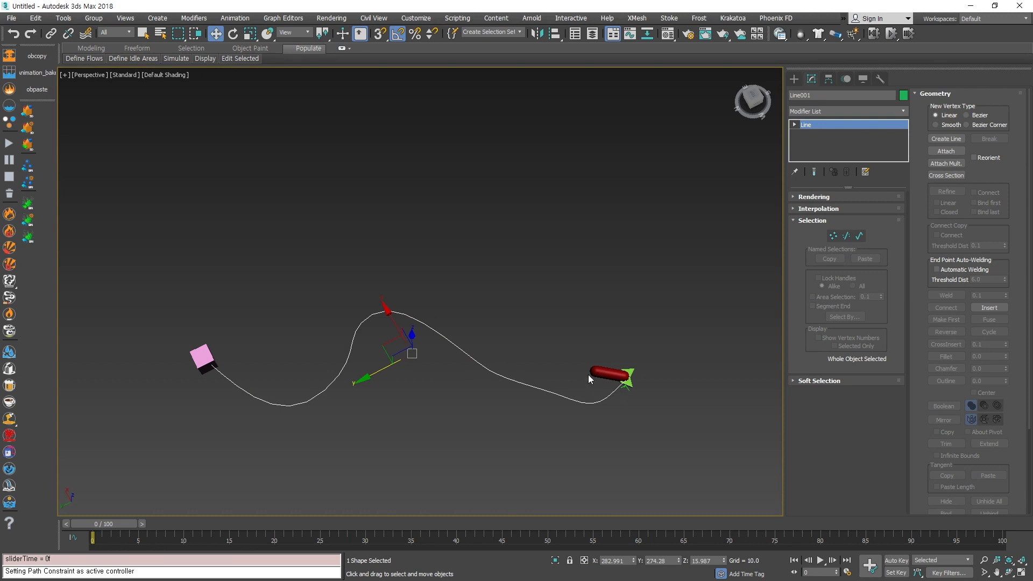
pyautogui.press('/')
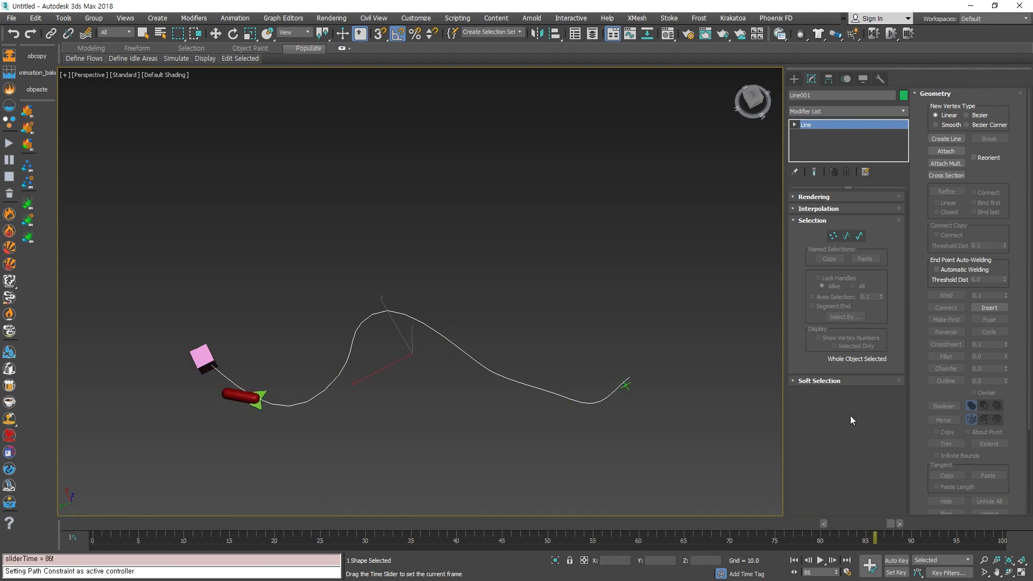
pyautogui.press('Home')
pyautogui.moveTo(707, 349); pyautogui.dragTo(673, 401, button='middle')
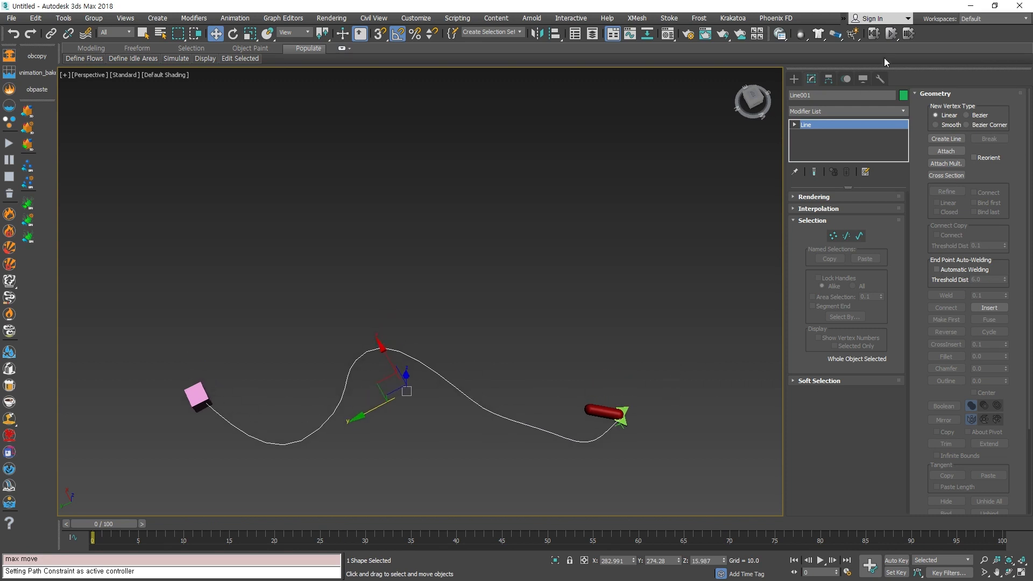
# Turn on Follow and Bank in the capsule's Path Constraint and scrub the timeline to check its orientation.
pyautogui.click(846, 80)
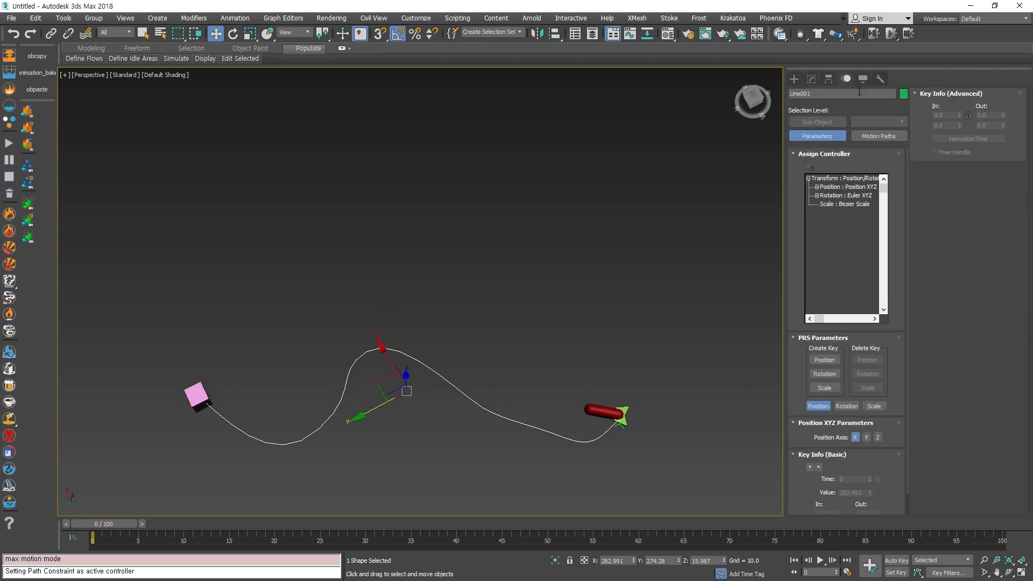
pyautogui.click(605, 412)
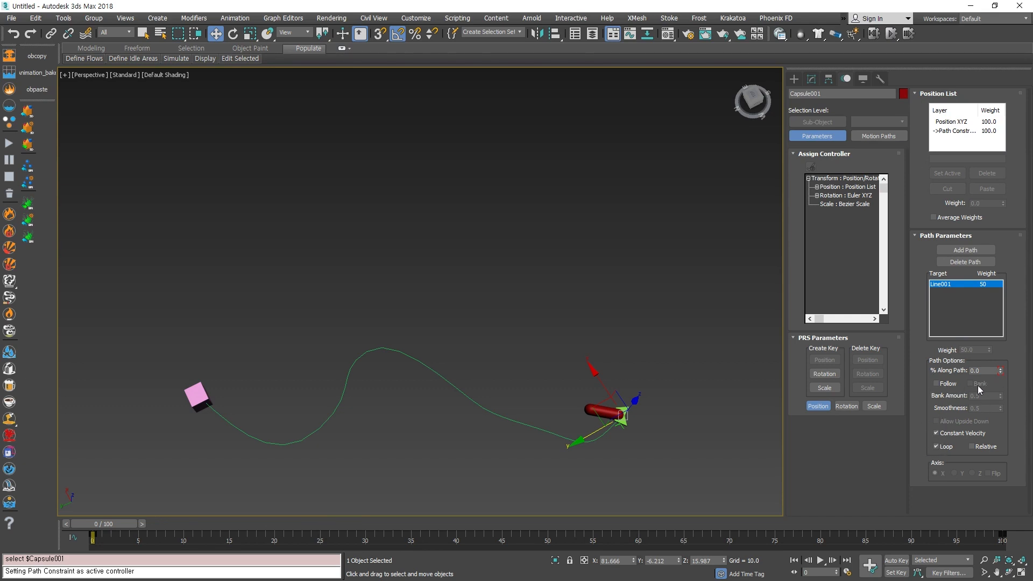
pyautogui.click(936, 383)
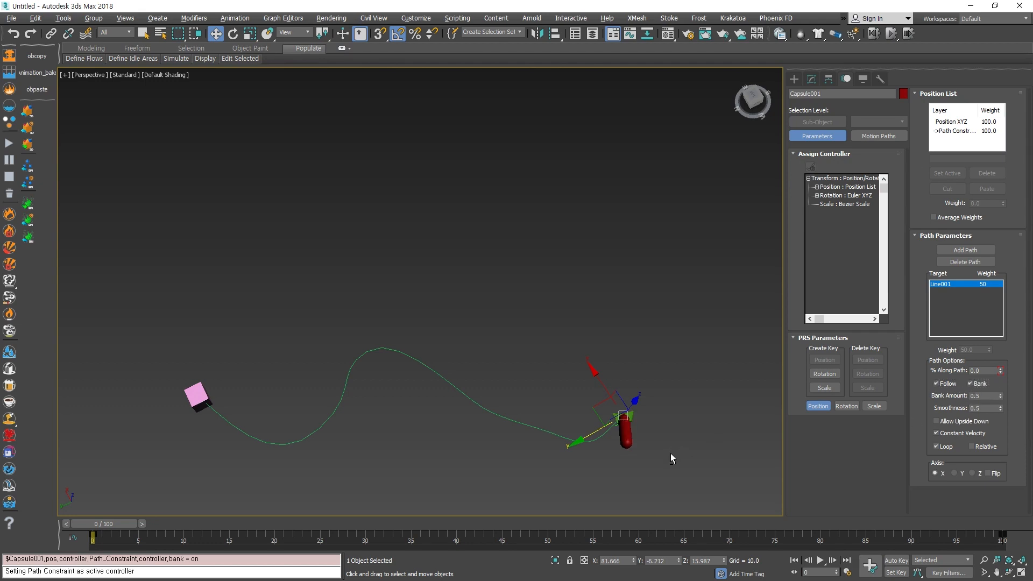
pyautogui.keyDown('alt'); pyautogui.moveTo(670, 454); pyautogui.dragTo(614, 360, button='middle'); pyautogui.keyUp('alt')
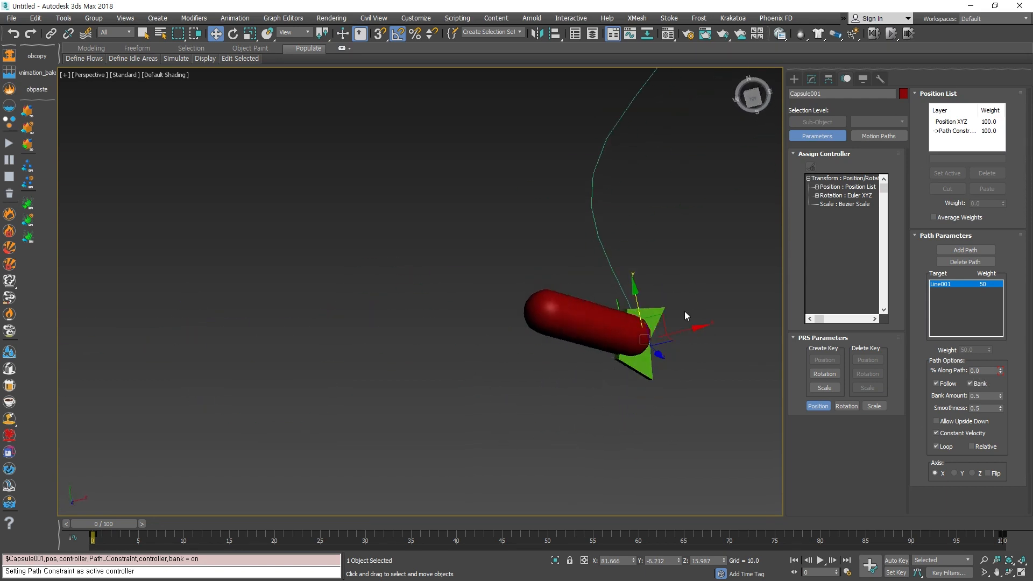
pyautogui.keyDown('alt'); pyautogui.moveTo(684, 311); pyautogui.dragTo(517, 409, button='middle'); pyautogui.keyUp('alt')
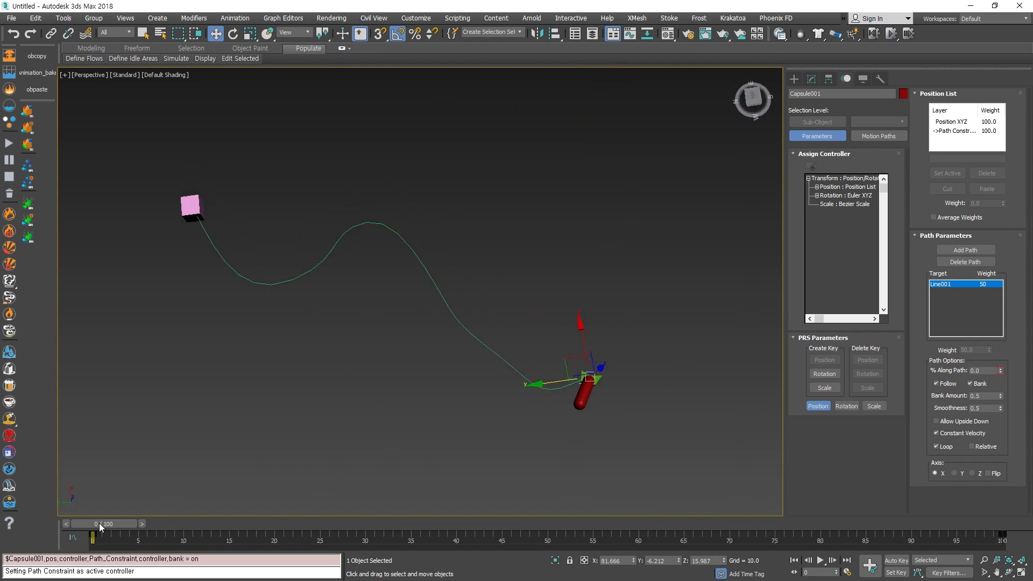
pyautogui.moveTo(99, 523); pyautogui.dragTo(9, 398)
# Rotate the capsule with angle snap off until it lies level along the path in the Left view.
pyautogui.press('w')
pyautogui.scroll(4, 563, 396)
pyautogui.keyDown('alt'); pyautogui.moveTo(616, 412); pyautogui.dragTo(665, 410, button='middle'); pyautogui.keyUp('alt')
pyautogui.press('e')
pyautogui.moveTo(683, 447); pyautogui.dragTo(651, 453)
pyautogui.hotkey('alt', 'w')
pyautogui.rightClick(306, 435)
pyautogui.hotkey('alt', 'w')
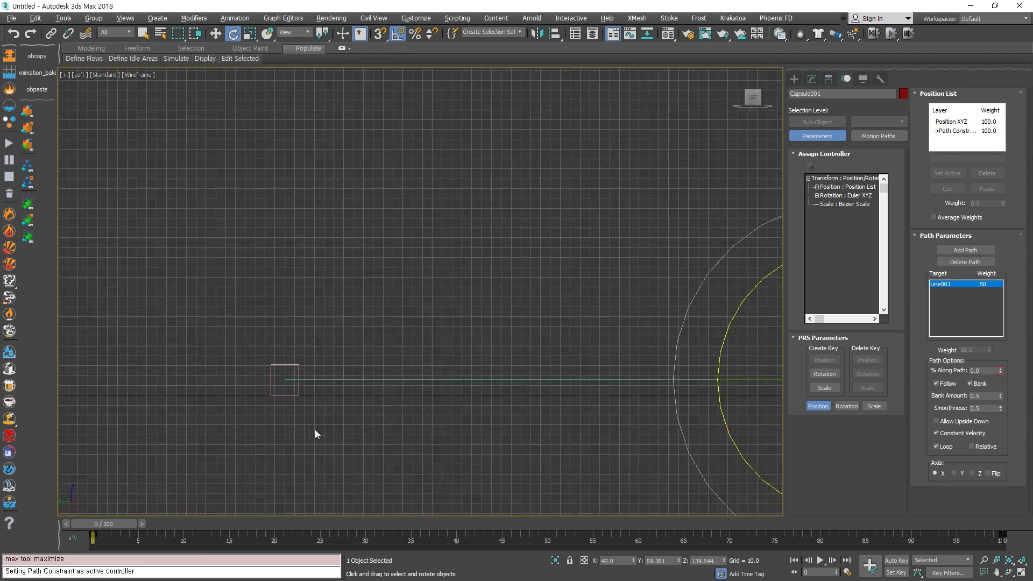
pyautogui.press('z')
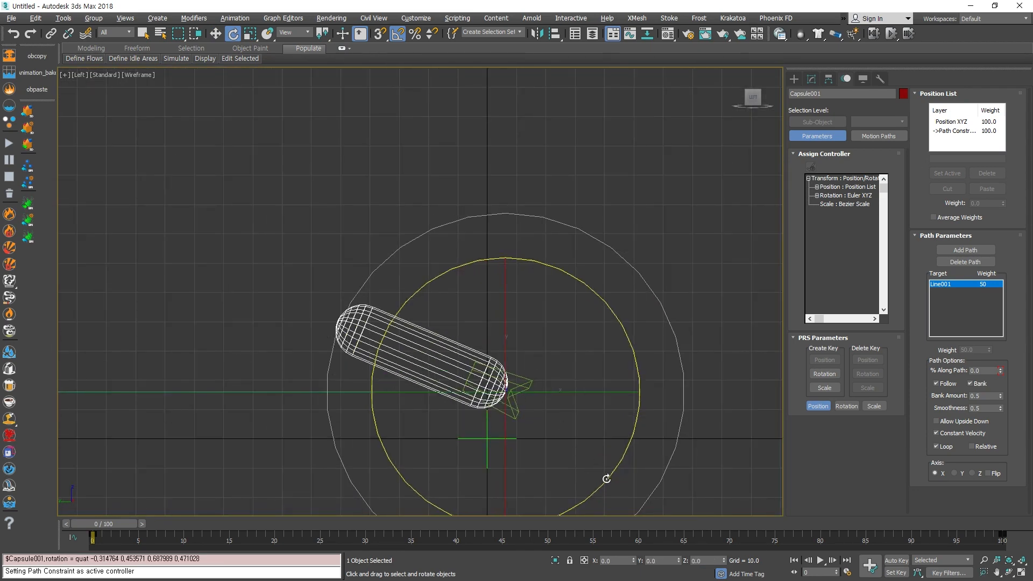
pyautogui.moveTo(606, 480); pyautogui.dragTo(625, 464)
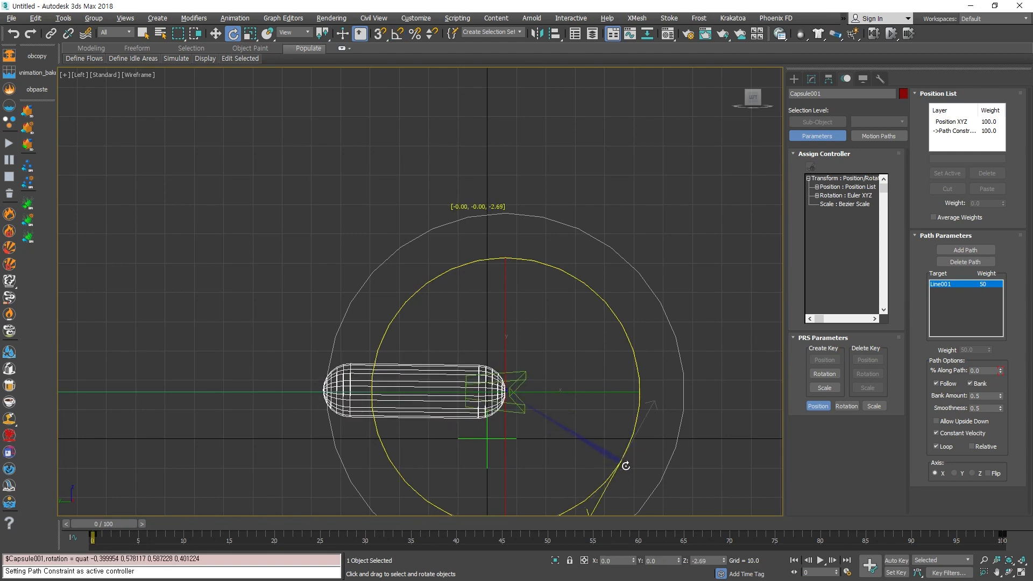
# Rotate the capsule in the Top view so its nose points along the start of the path line.
pyautogui.press('w')
pyautogui.hotkey('alt', 'w')
pyautogui.hotkey('alt', 'w')
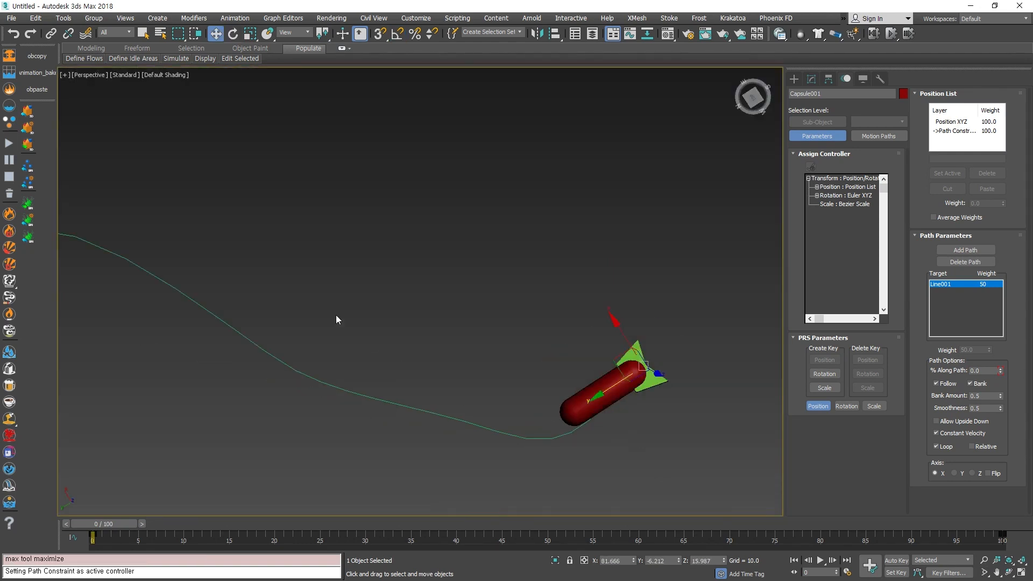
pyautogui.hotkey('alt', 'w')
pyautogui.hotkey('alt', 'w')
pyautogui.scroll(-3, 400, 394)
pyautogui.press('e')
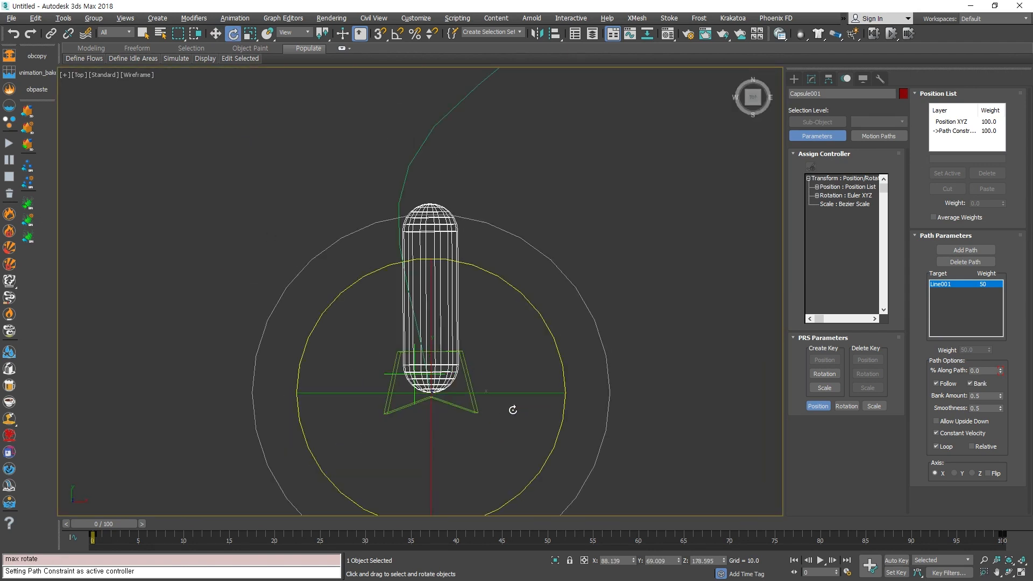
pyautogui.moveTo(554, 443); pyautogui.dragTo(566, 438)
# Scrub the timeline in the Perspective view to examine how the realigned capsule follows the path, returning to frame 0.
pyautogui.hotkey('alt', 'w')
pyautogui.hotkey('alt', 'w')
pyautogui.scroll(-3, 592, 434)
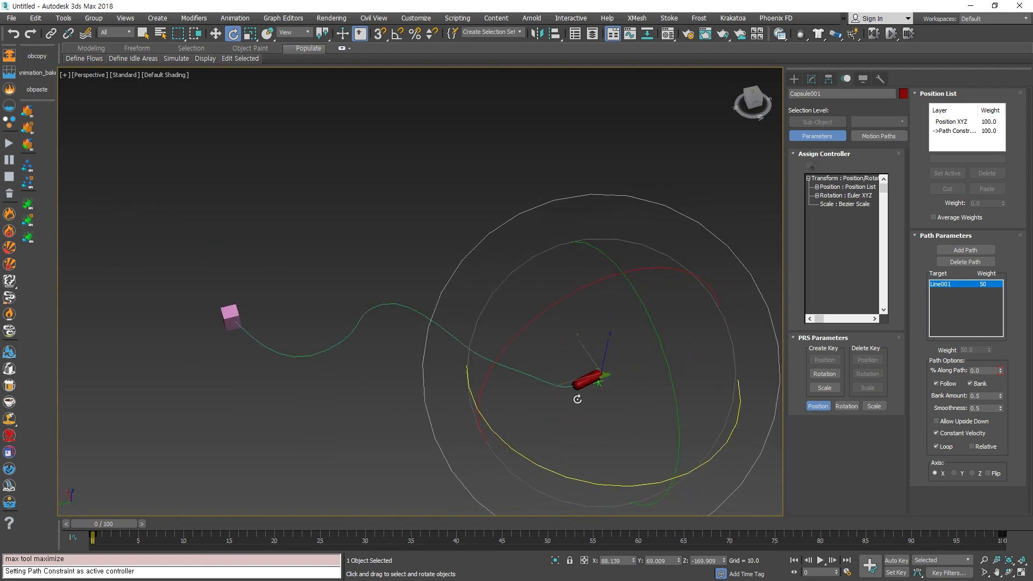
pyautogui.press('w')
pyautogui.moveTo(69, 532); pyautogui.dragTo(89, 514)
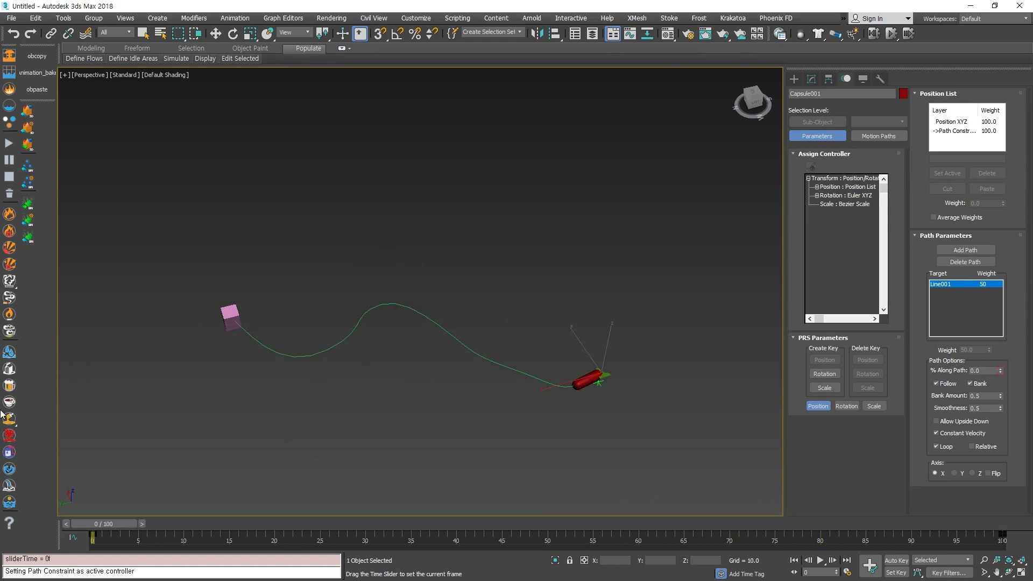
# Inspect the capsule against the path in the Top view and turn on Affect Pivot Only for it.
pyautogui.press('w')
pyautogui.scroll(6, 606, 387)
pyautogui.hotkey('alt', 'w')
pyautogui.rightClick(302, 278)
pyautogui.hotkey('alt', 'w')
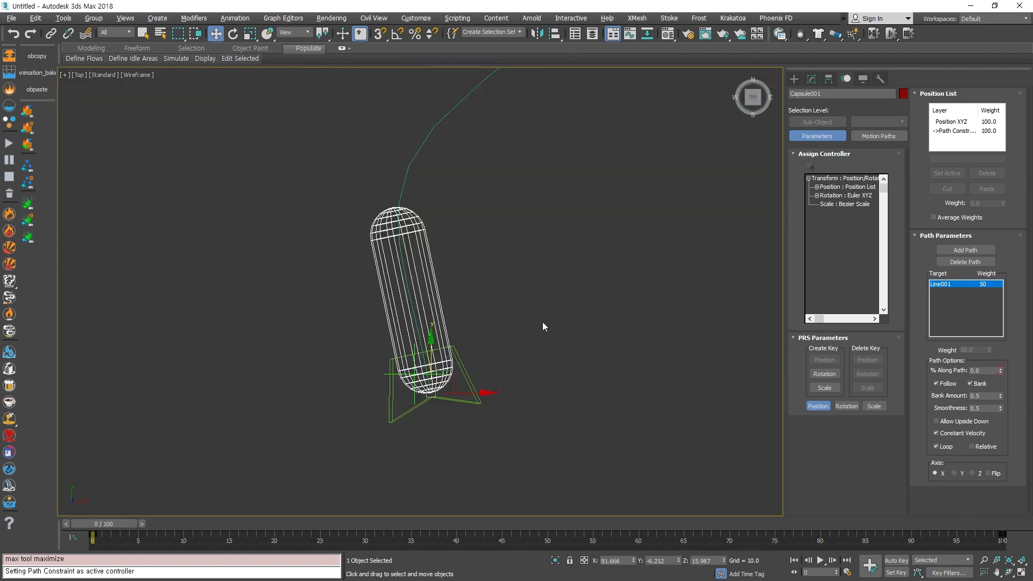
pyautogui.click(460, 311)
pyautogui.click(441, 300)
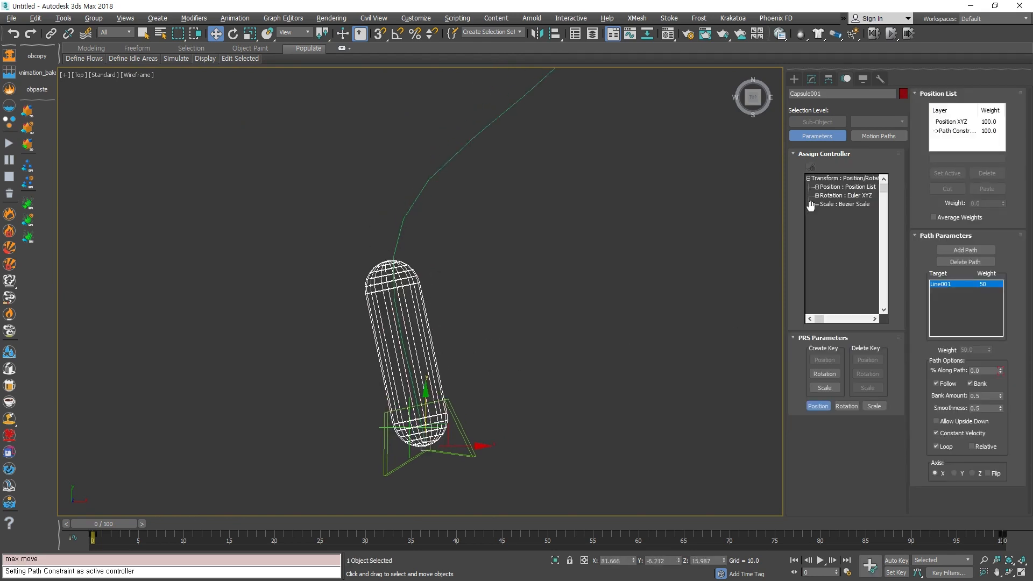
pyautogui.click(829, 79)
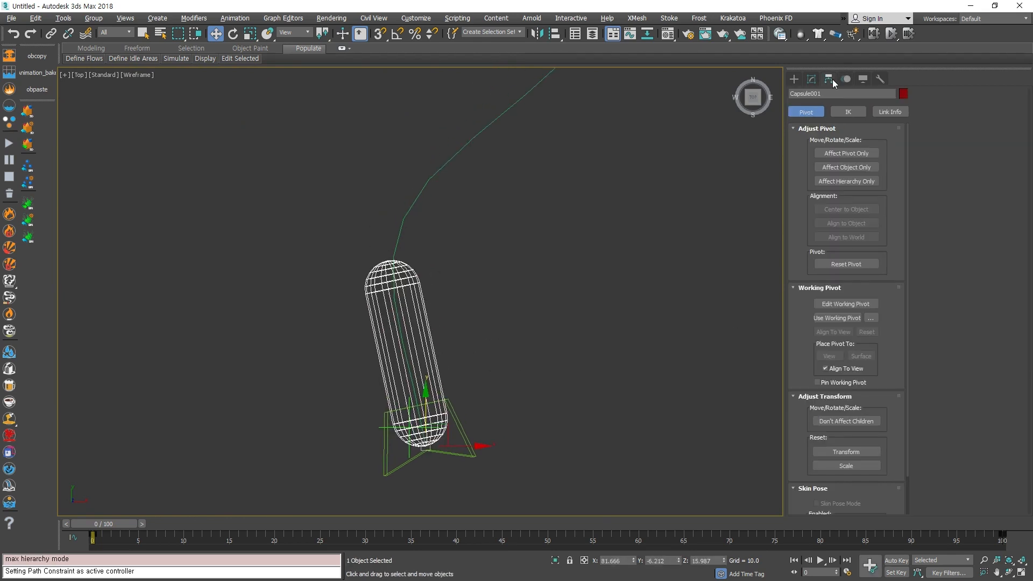
pyautogui.click(843, 153)
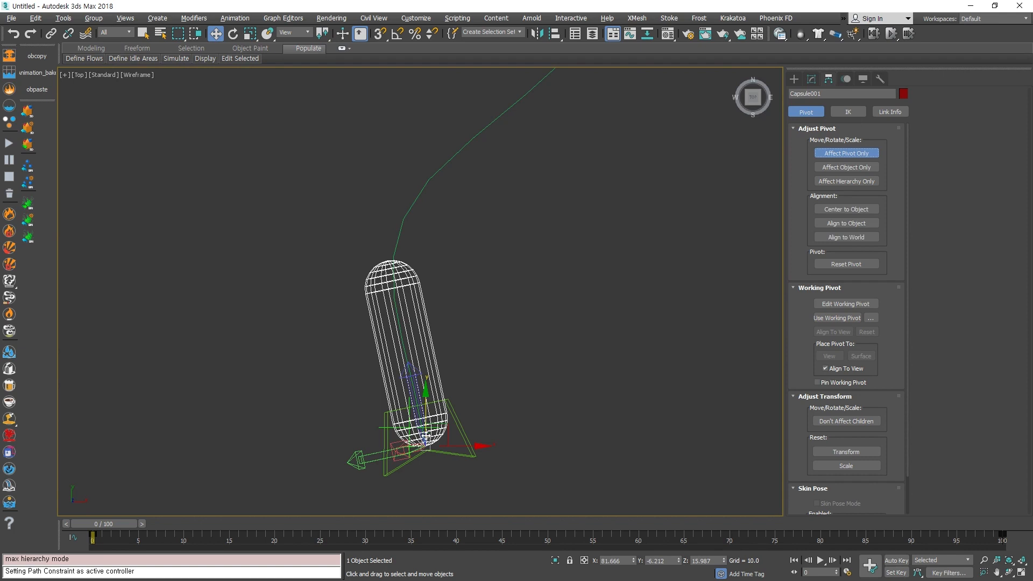
# Switch to the Local coordinate system and move the capsule's pivot along its length to the tip of the nose.
pyautogui.scroll(4, 434, 464)
pyautogui.hotkey('alt', 'w')
pyautogui.rightClick(602, 473)
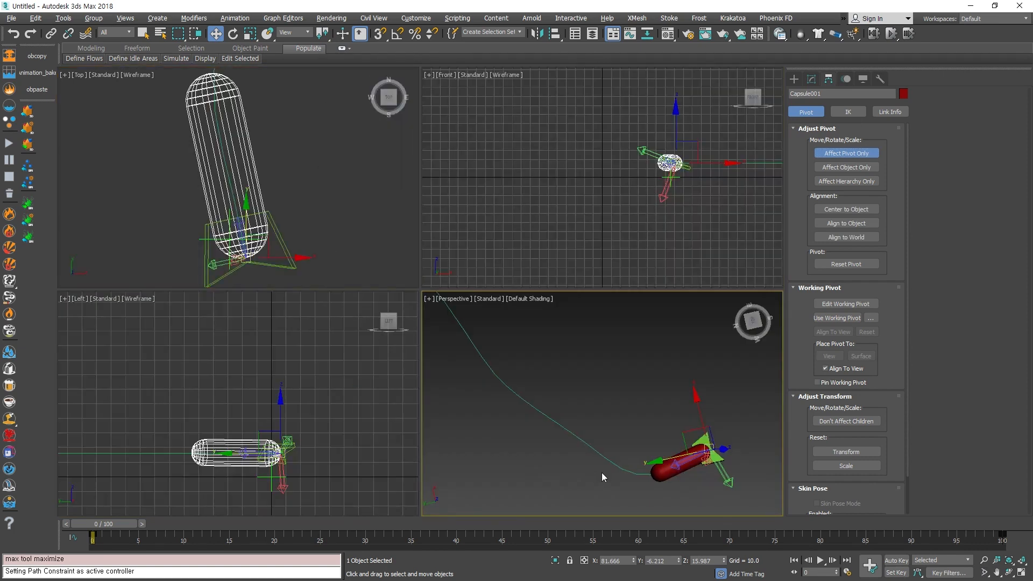
pyautogui.hotkey('alt', 'w')
pyautogui.keyDown('alt'); pyautogui.moveTo(620, 411); pyautogui.dragTo(616, 448, button='middle'); pyautogui.keyUp('alt')
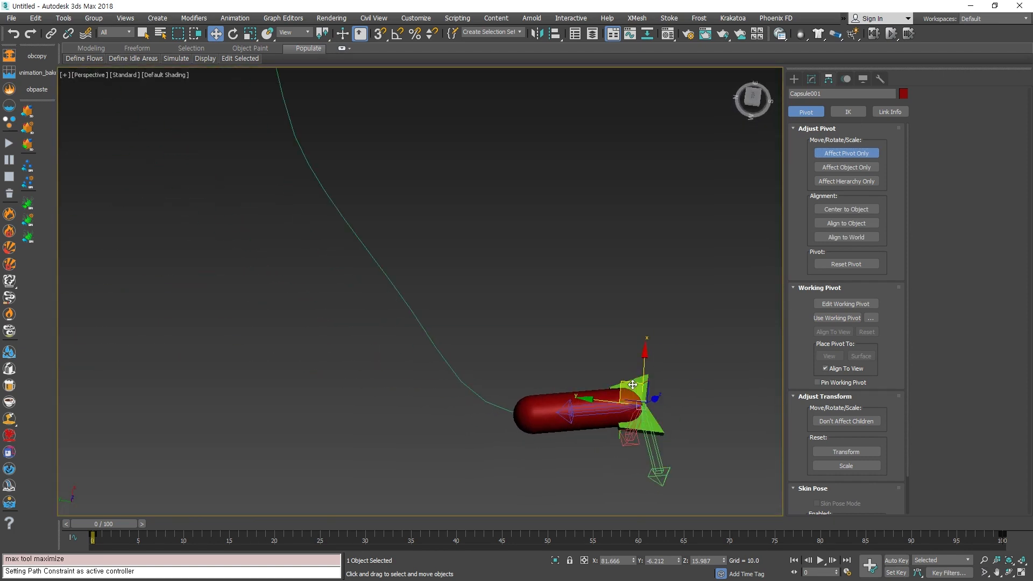
pyautogui.click(297, 33)
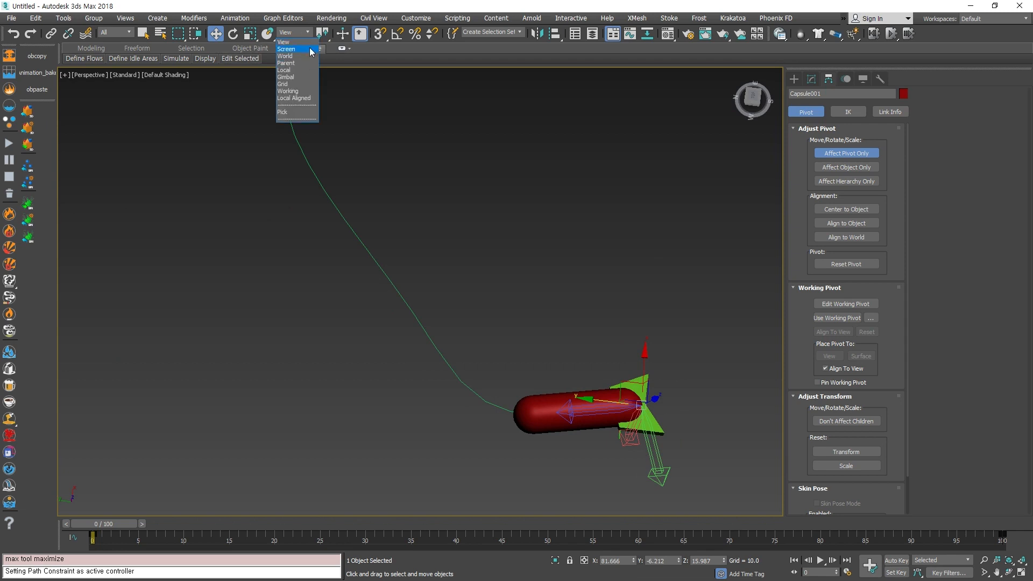
pyautogui.click(295, 70)
pyautogui.moveTo(592, 410); pyautogui.dragTo(469, 421)
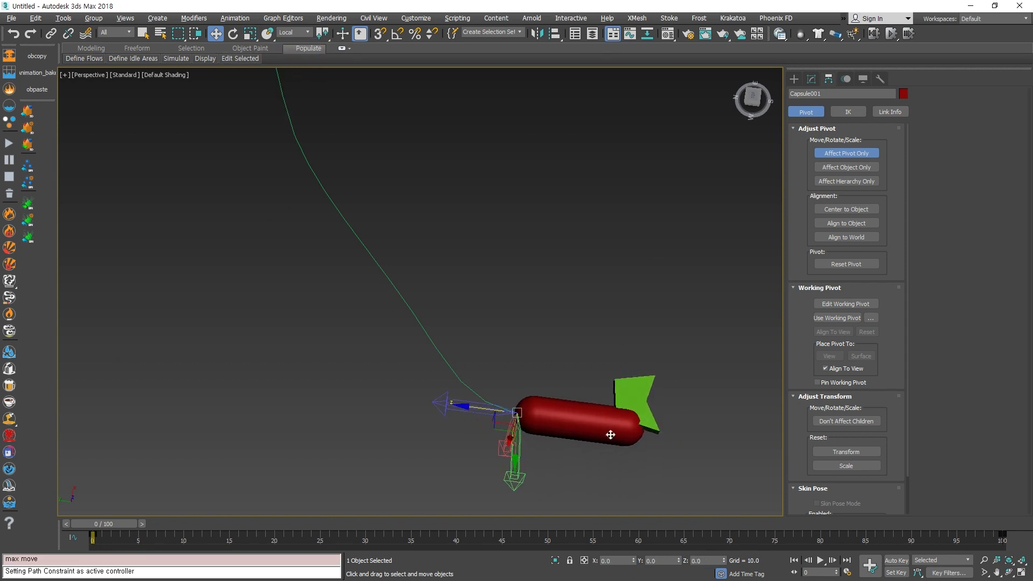
# Leave pivot editing and move the green tail fin to about X 70.3, Y -13.4, Z 15.1, centred on the capsule's tail.
pyautogui.click(652, 416)
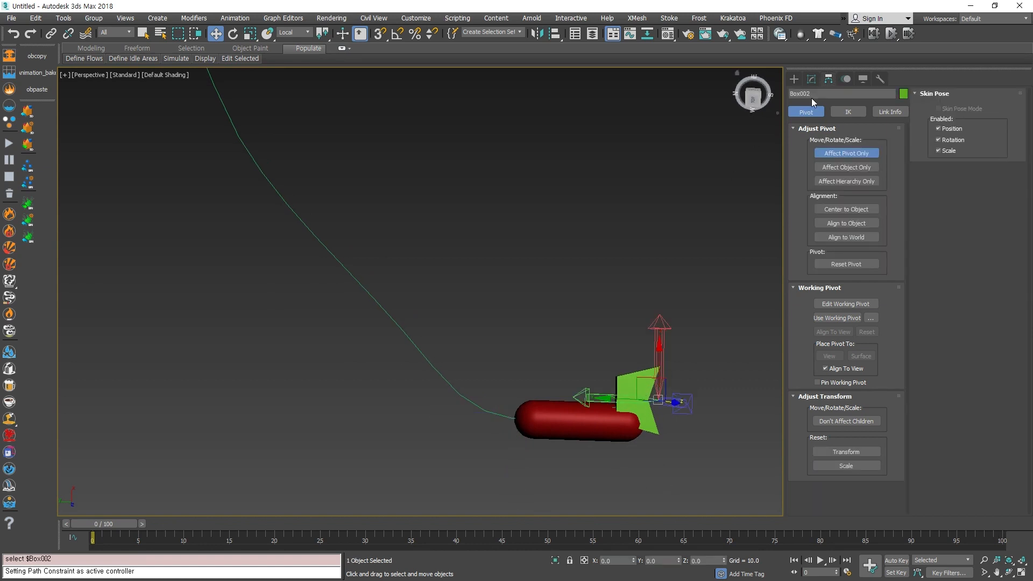
pyautogui.click(812, 79)
pyautogui.moveTo(661, 361); pyautogui.dragTo(657, 383)
pyautogui.keyDown('alt'); pyautogui.moveTo(650, 494); pyautogui.dragTo(653, 387, button='middle'); pyautogui.keyUp('alt')
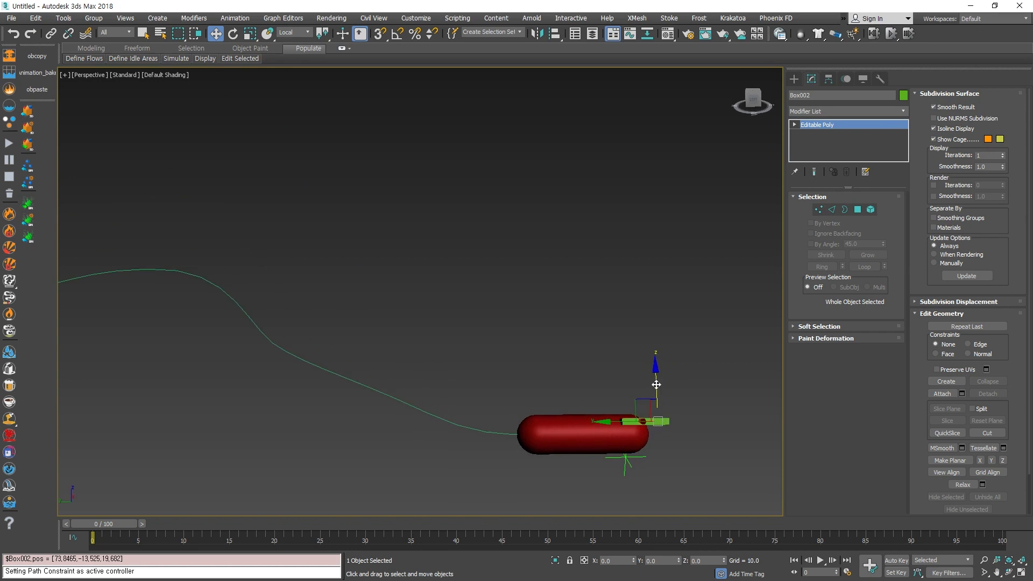
pyautogui.moveTo(656, 384); pyautogui.dragTo(655, 399)
pyautogui.keyDown('alt'); pyautogui.moveTo(656, 404); pyautogui.dragTo(669, 476, button='middle'); pyautogui.keyUp('alt')
pyautogui.click(729, 466)
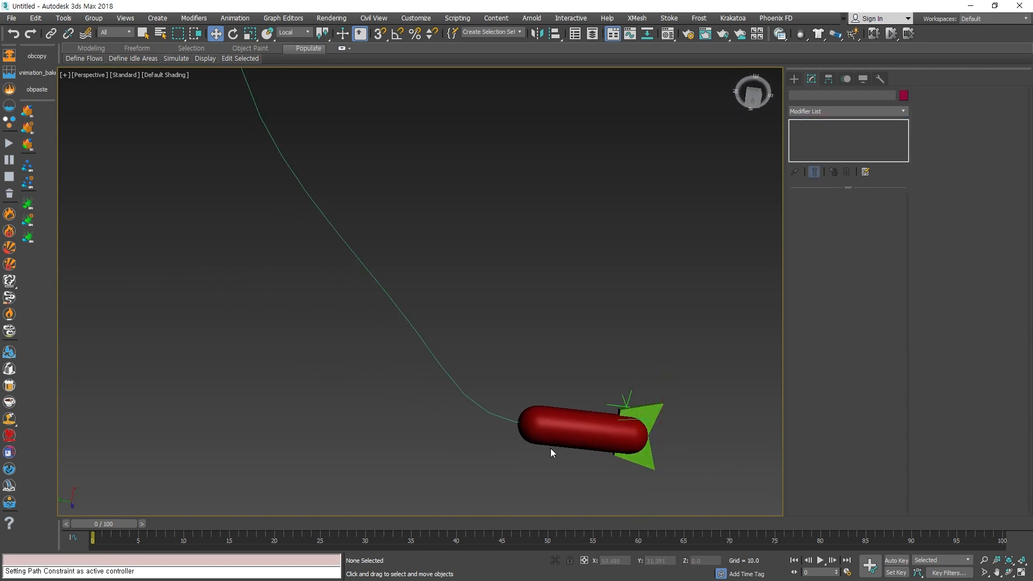
pyautogui.click(656, 408)
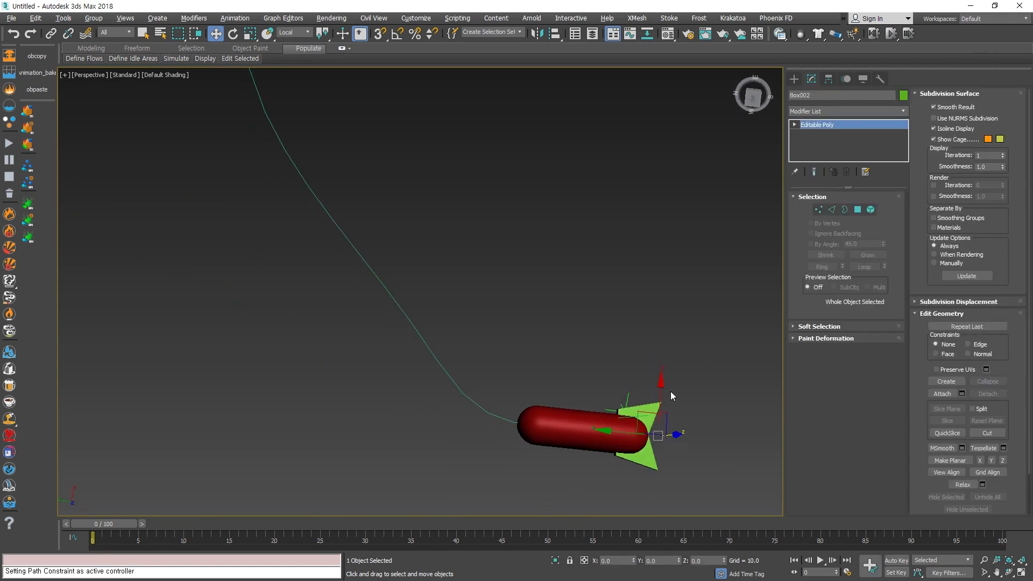
pyautogui.press('w')
pyautogui.click(696, 477)
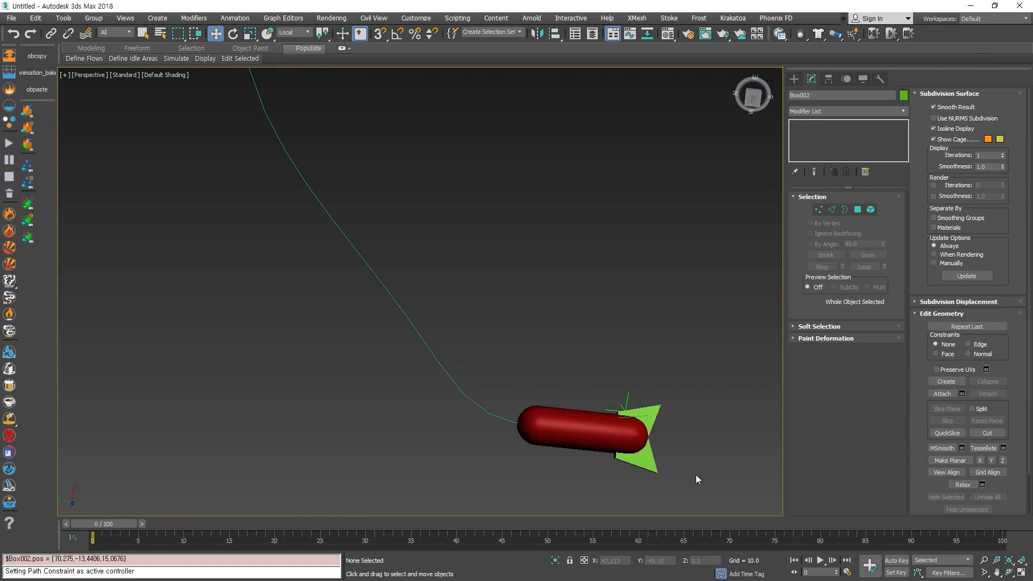
# Scrub the timeline to frame 100 in the Perspective view to examine how the finned capsule travels along the path.
pyautogui.click(565, 434)
pyautogui.scroll(2, 518, 441)
pyautogui.keyDown('alt'); pyautogui.moveTo(518, 441); pyautogui.dragTo(541, 443, button='middle'); pyautogui.keyUp('alt')
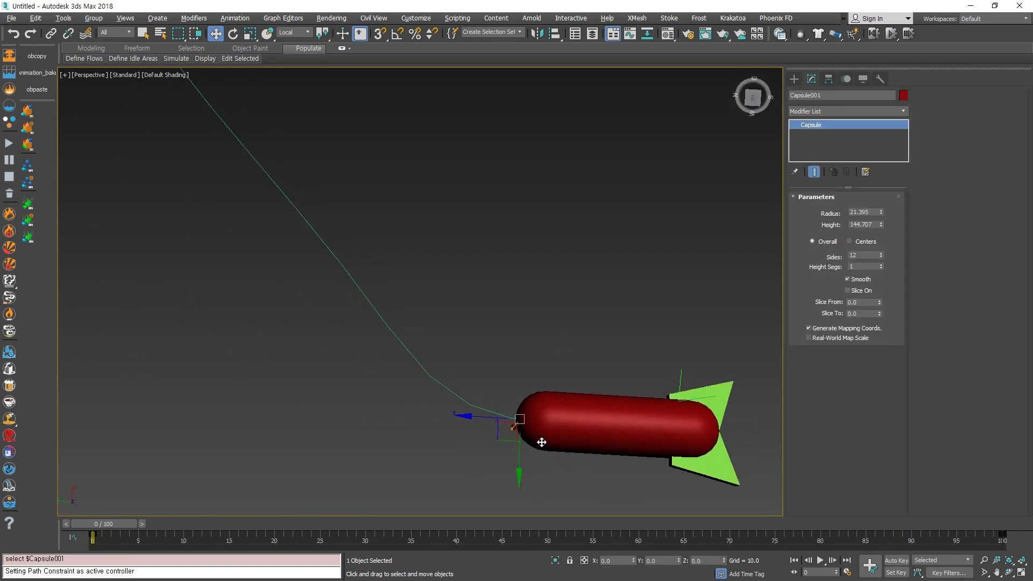
pyautogui.scroll(-5, 542, 443)
pyautogui.hotkey('alt', 'w')
pyautogui.click(503, 466)
pyautogui.hotkey('alt', 'w')
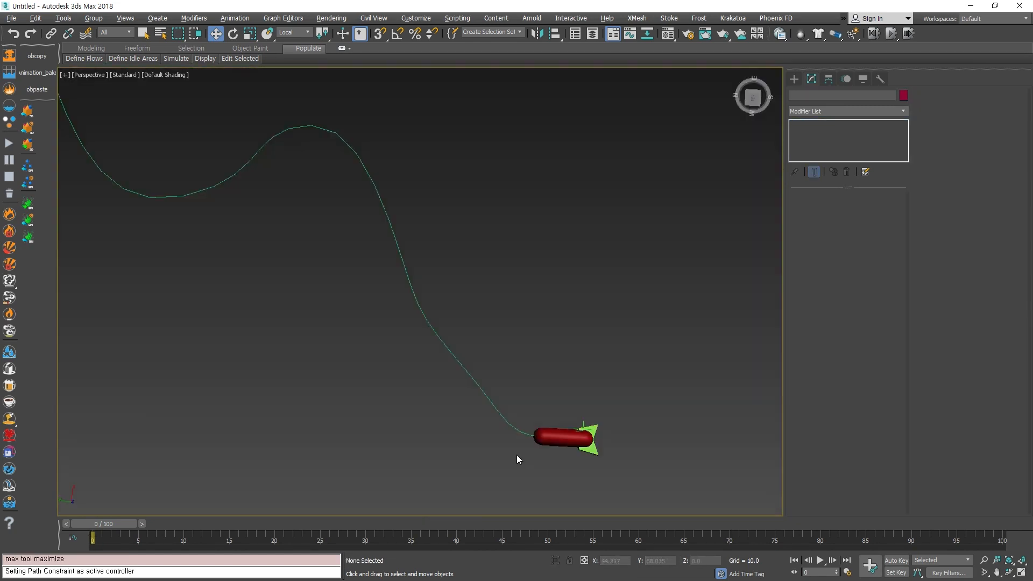
pyautogui.scroll(-4, 475, 428)
pyautogui.keyDown('alt'); pyautogui.moveTo(474, 422); pyautogui.dragTo(514, 289, button='middle'); pyautogui.keyUp('alt')
pyautogui.scroll(3, 515, 289)
pyautogui.moveTo(116, 524); pyautogui.dragTo(602, 541)
pyautogui.press('w')
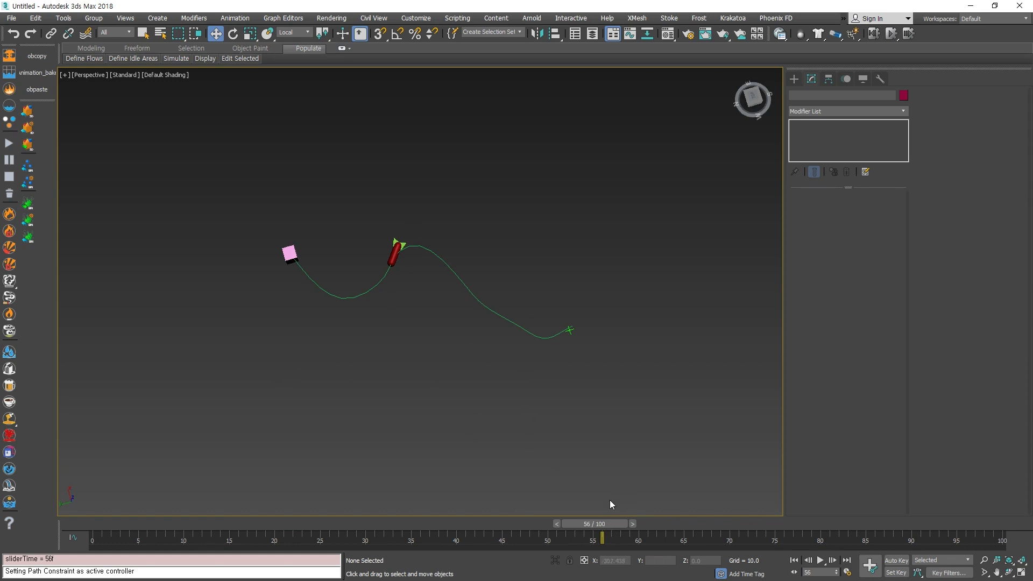
pyautogui.moveTo(592, 524); pyautogui.dragTo(983, 518)
pyautogui.press('w')
pyautogui.scroll(5, 567, 333)
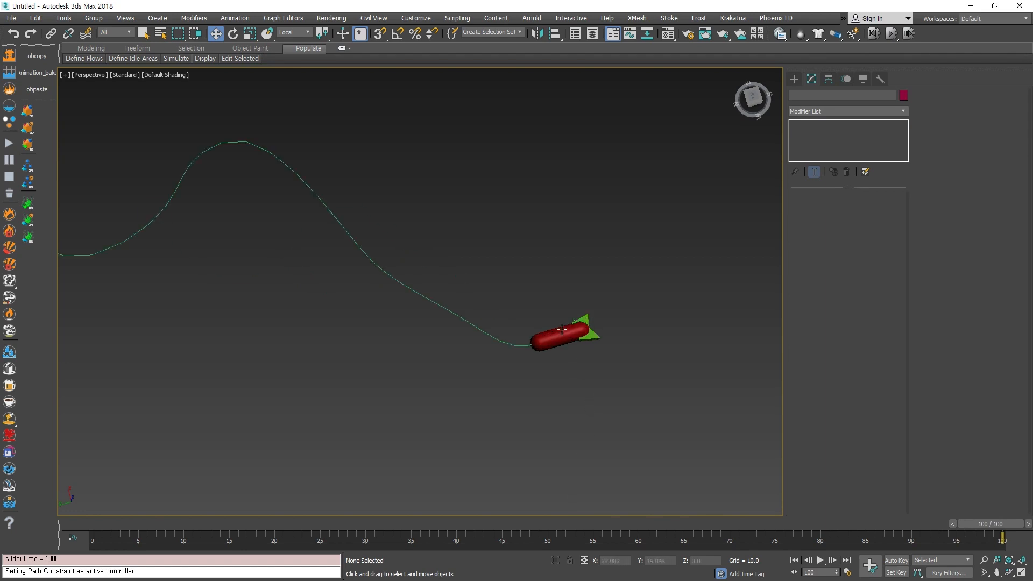
# Set the capsule's path constraint % Along Path to 0 at frame 0.
pyautogui.click(579, 339)
pyautogui.click(654, 369)
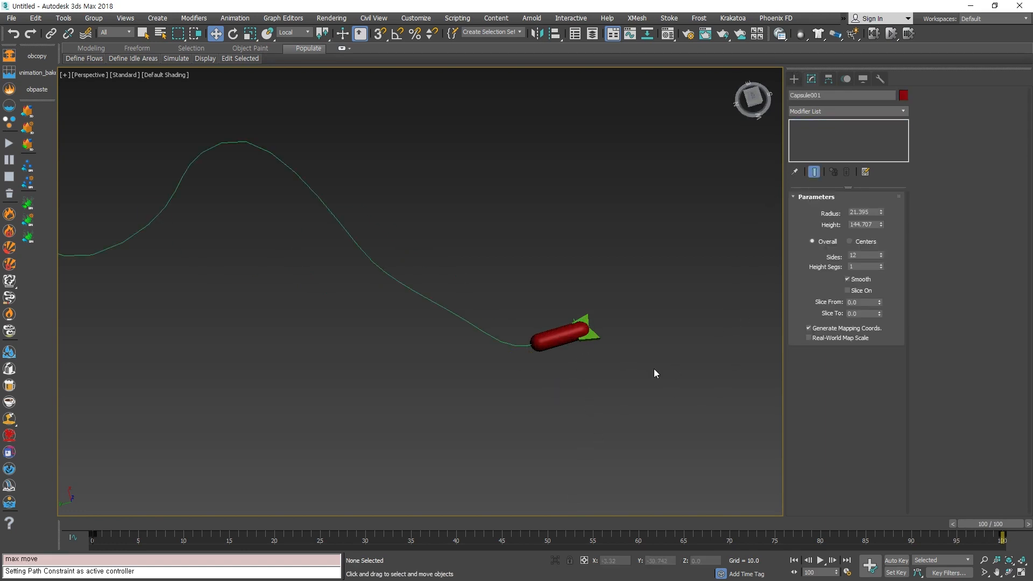
pyautogui.click(571, 335)
pyautogui.click(845, 80)
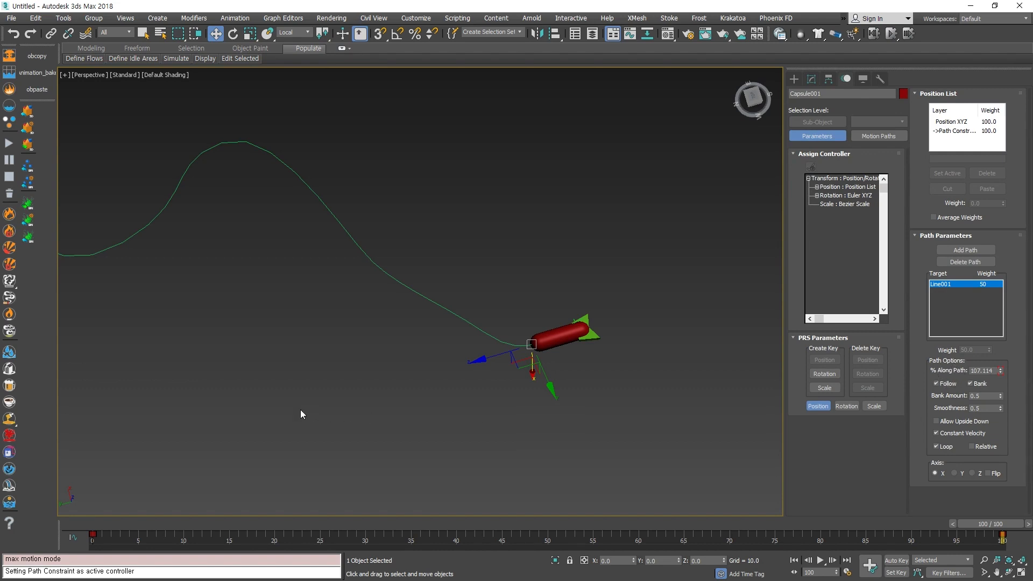
pyautogui.scroll(-4, 463, 407)
pyautogui.scroll(2, 442, 410)
pyautogui.click(74, 526)
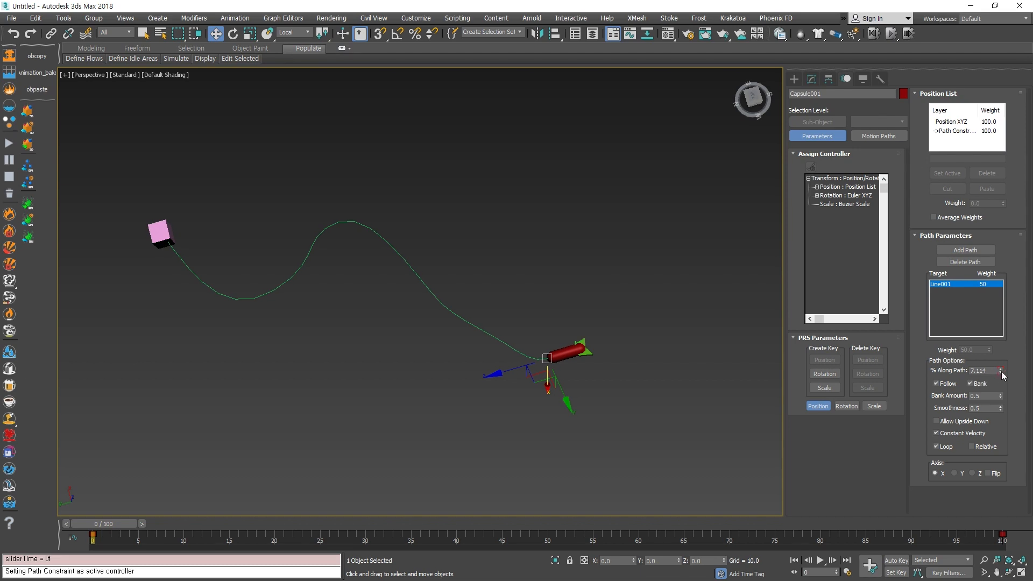
pyautogui.moveTo(993, 371); pyautogui.dragTo(834, 381)
pyautogui.write('0')
pyautogui.press('Return')
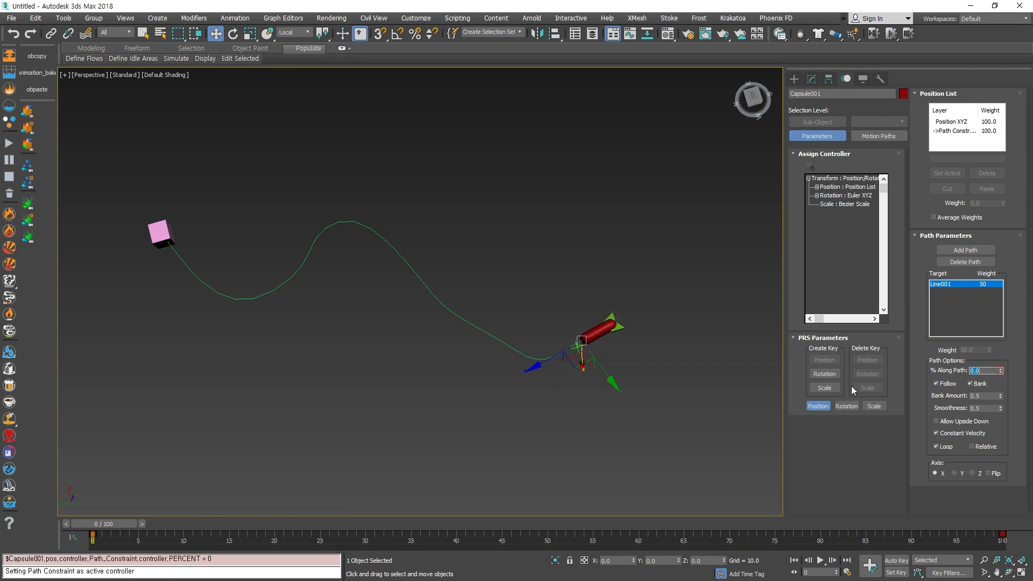
# Check the nose at the path's start, then scrub to frame 100 to examine the capsule's arrival at the pink box.
pyautogui.scroll(6, 544, 365)
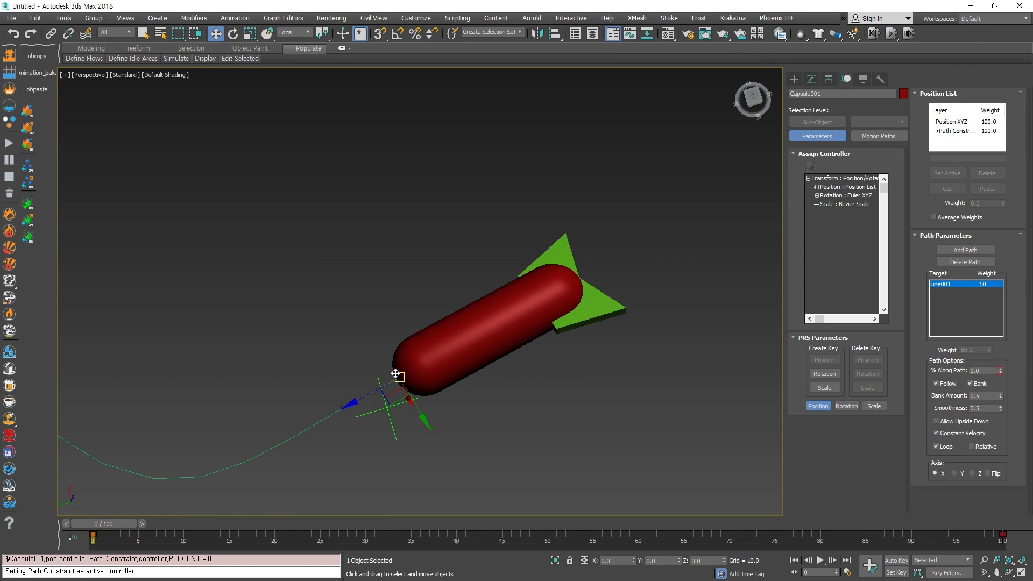
pyautogui.scroll(-8, 489, 406)
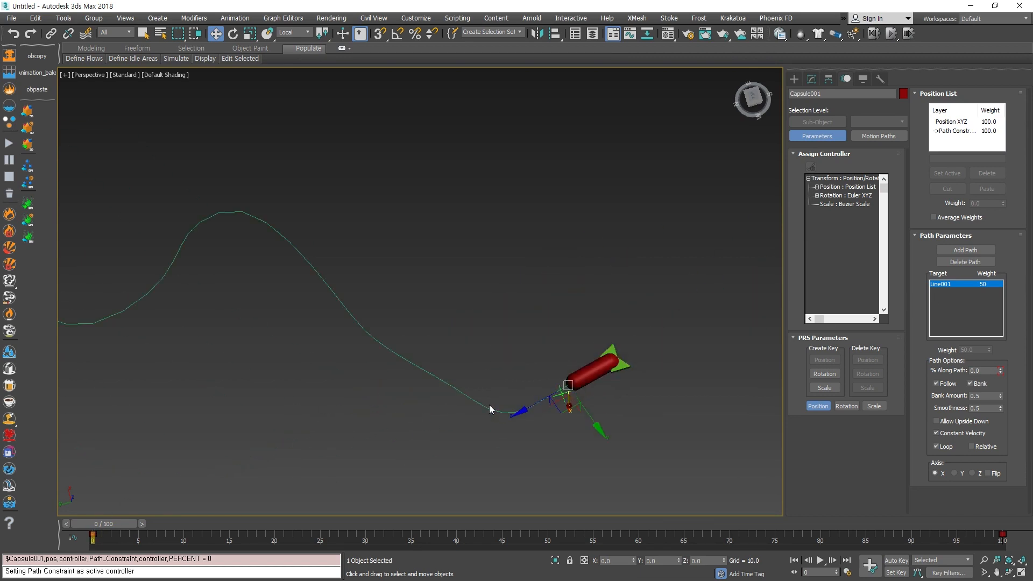
pyautogui.moveTo(99, 528); pyautogui.dragTo(985, 525)
pyautogui.press('w')
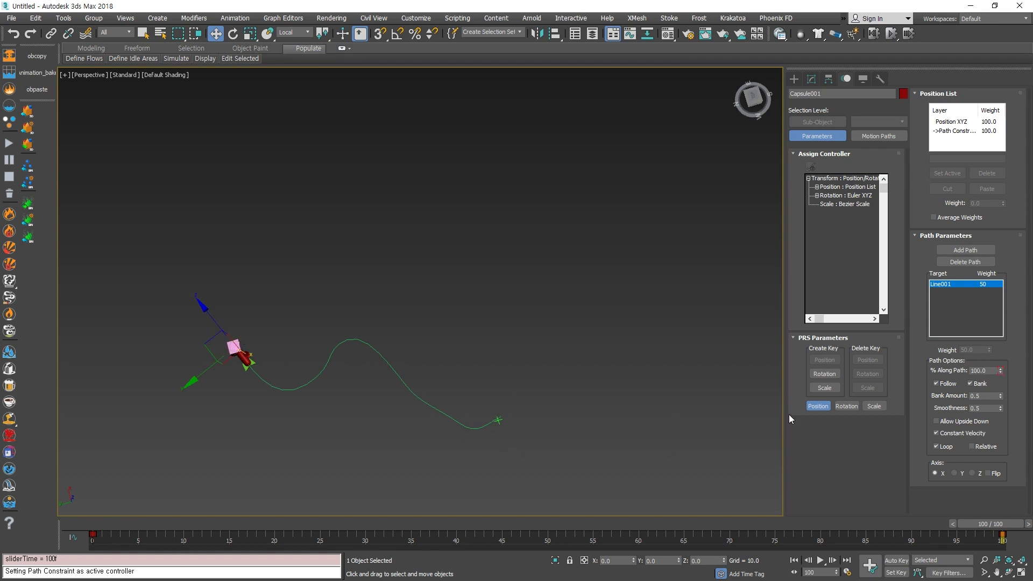
pyautogui.moveTo(545, 422); pyautogui.dragTo(621, 438, button='middle')
pyautogui.scroll(4, 445, 391)
pyautogui.scroll(-4, 565, 428)
pyautogui.scroll(2, 559, 425)
pyautogui.moveTo(553, 424); pyautogui.dragTo(502, 367, button='middle')
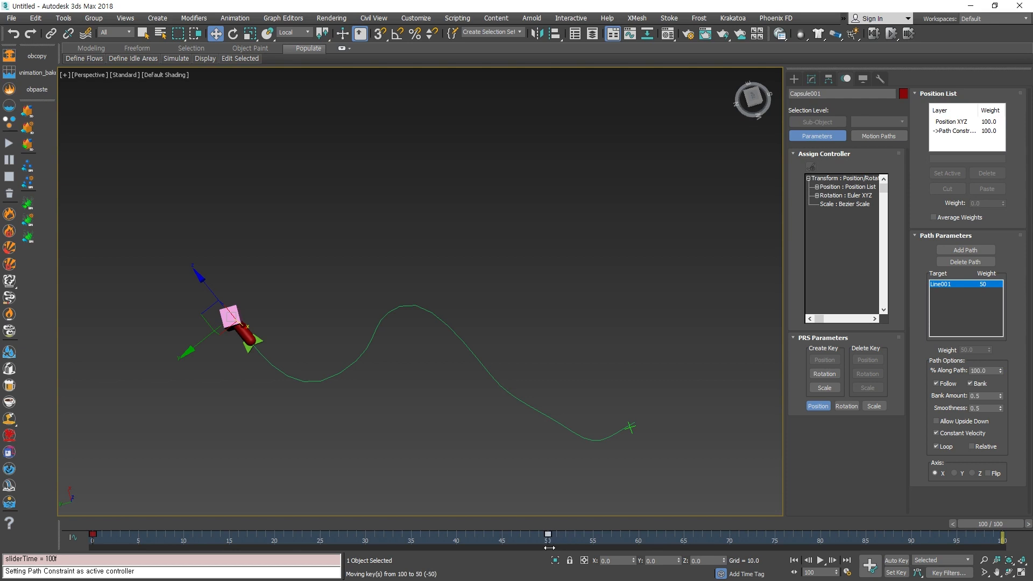
# Move the capsule's end key from frame 100 to frame 50 and go to frame 50.
pyautogui.moveTo(558, 527)
pyautogui.mouseDown()
pyautogui.moveTo(109, 515)
pyautogui.moveTo(554, 541)
pyautogui.moveTo(80, 522)
pyautogui.moveTo(542, 526)
pyautogui.moveTo(77, 526)
pyautogui.moveTo(528, 538)
pyautogui.moveTo(589, 528)
pyautogui.moveTo(759, 530)
pyautogui.moveTo(360, 532)
pyautogui.moveTo(1002, 530)
pyautogui.moveTo(92, 522)
pyautogui.moveTo(990, 524)
pyautogui.moveTo(160, 528)
pyautogui.moveTo(544, 516)
pyautogui.moveTo(102, 527)
pyautogui.moveTo(1002, 530)
pyautogui.moveTo(236, 530)
pyautogui.moveTo(576, 533)
pyautogui.moveTo(548, 533)
pyautogui.mouseUp()
pyautogui.press('w')
pyautogui.press('w')
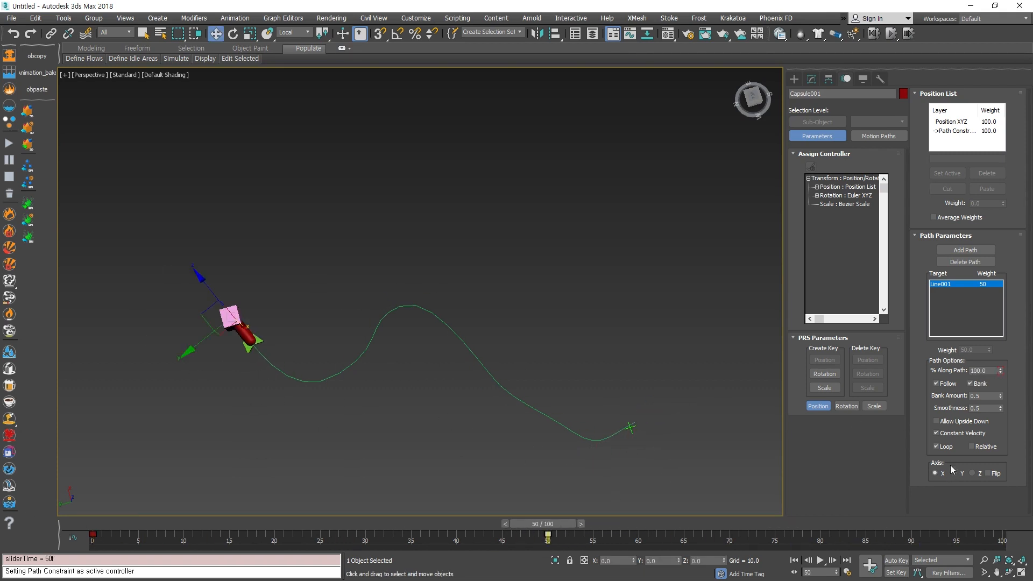
# Try the path constraint's Allow Upside Down and Relative options on the capsule, switching each back off.
pyautogui.click(966, 422)
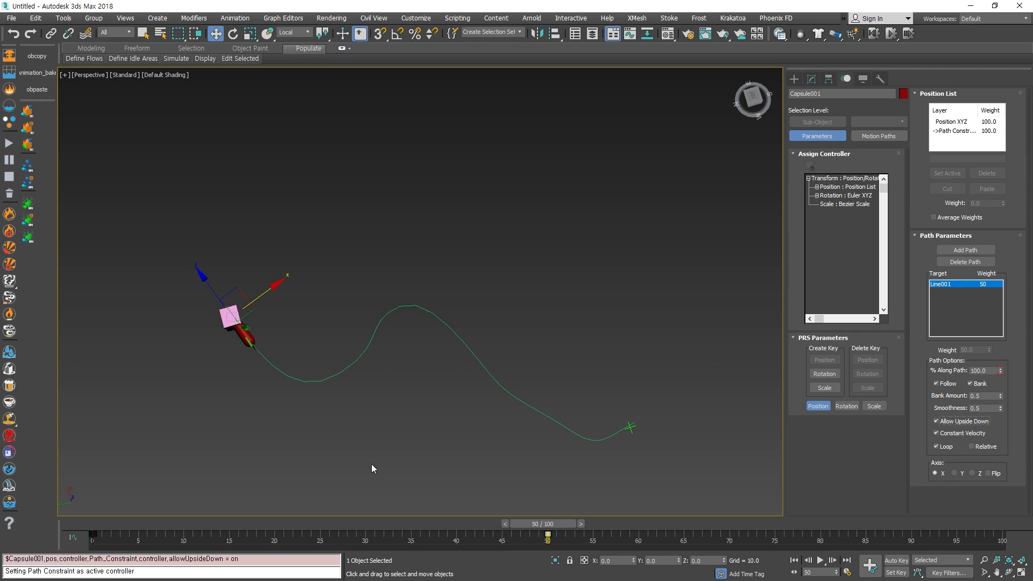
pyautogui.click(966, 422)
pyautogui.click(985, 447)
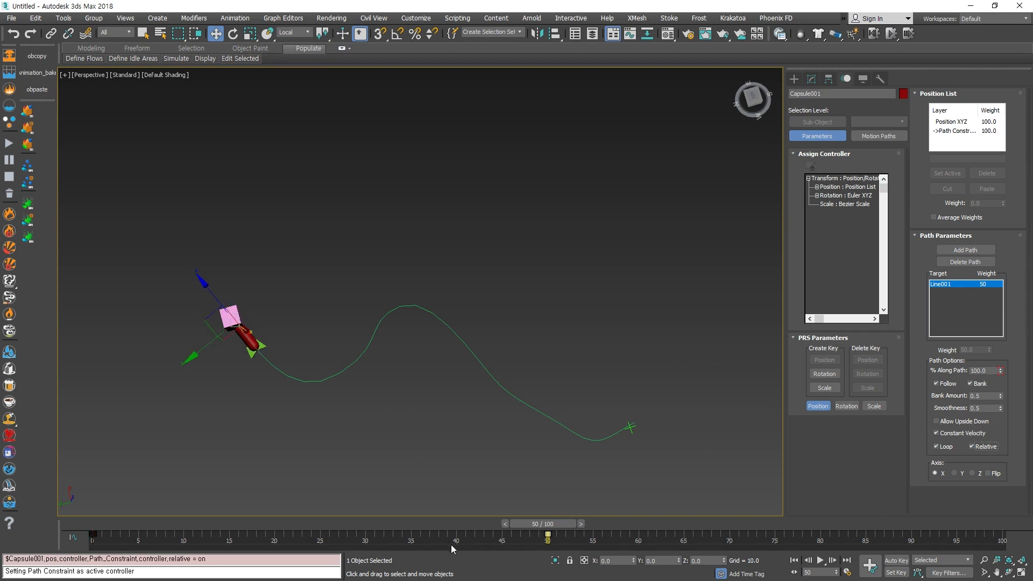
pyautogui.click(987, 448)
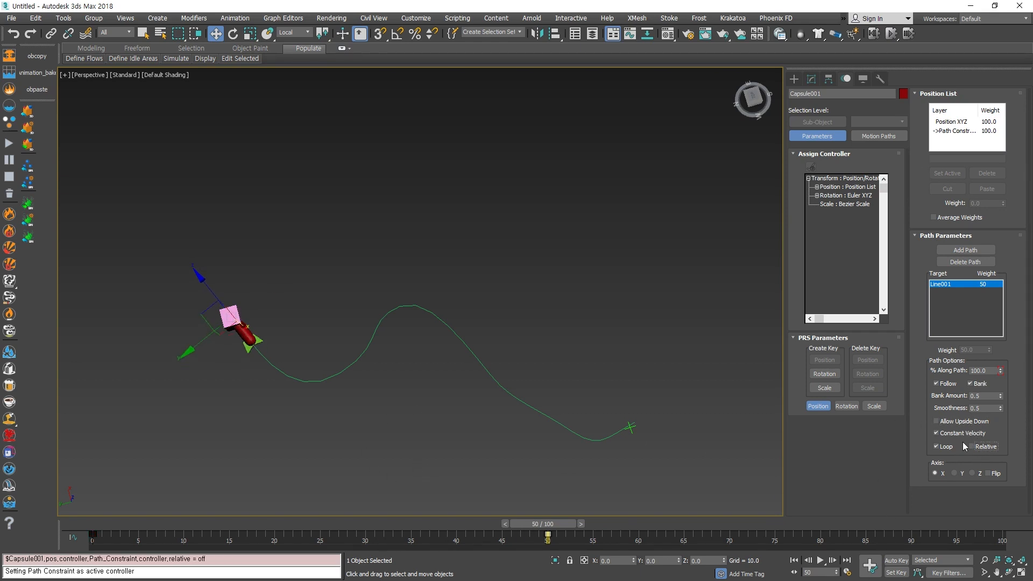
# With Auto Key on, set the capsule's % Along Path to 200 at frame 100.
pyautogui.moveTo(552, 523); pyautogui.dragTo(1001, 536)
pyautogui.press('w')
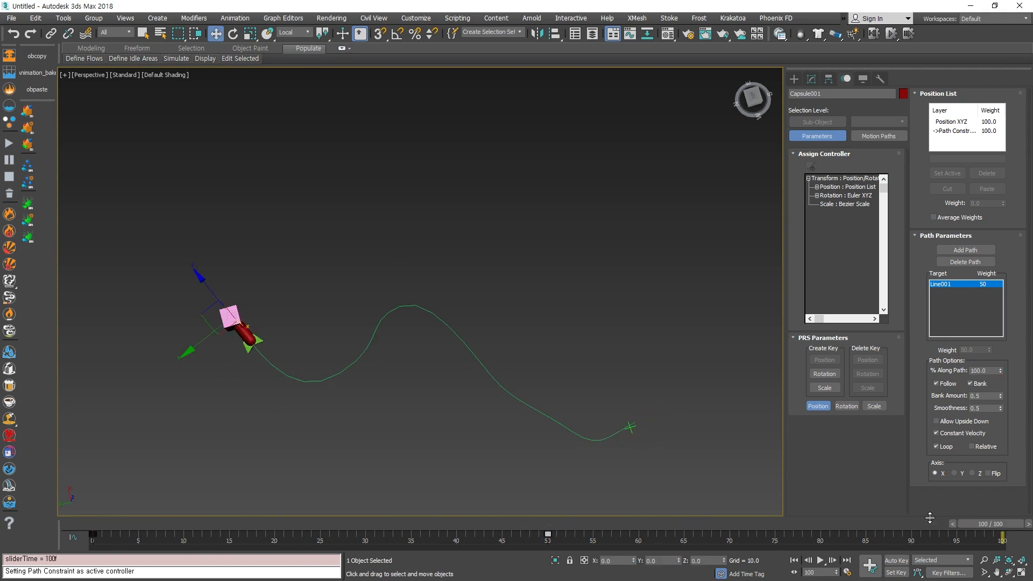
pyautogui.click(555, 525)
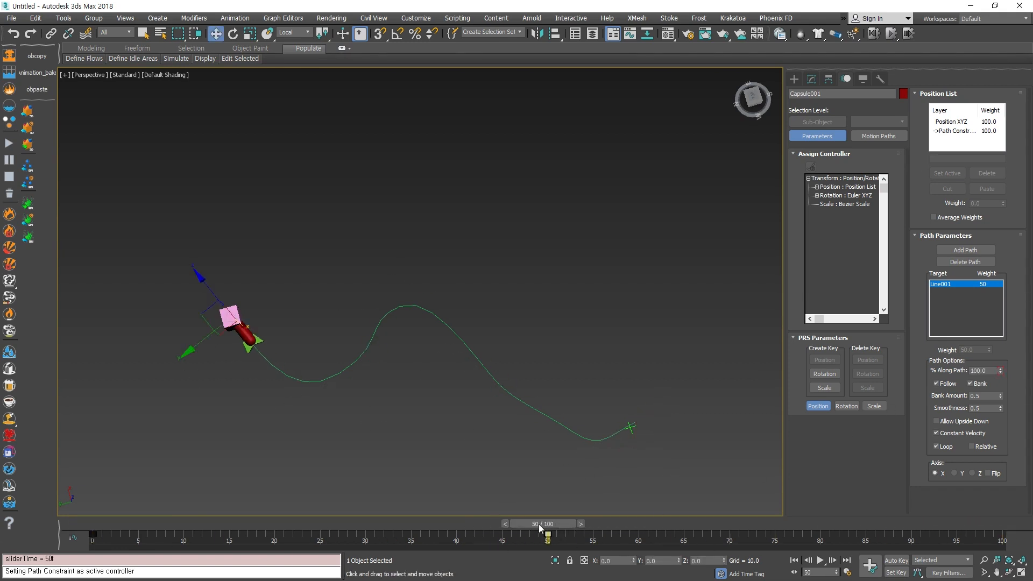
pyautogui.moveTo(539, 526); pyautogui.dragTo(997, 495)
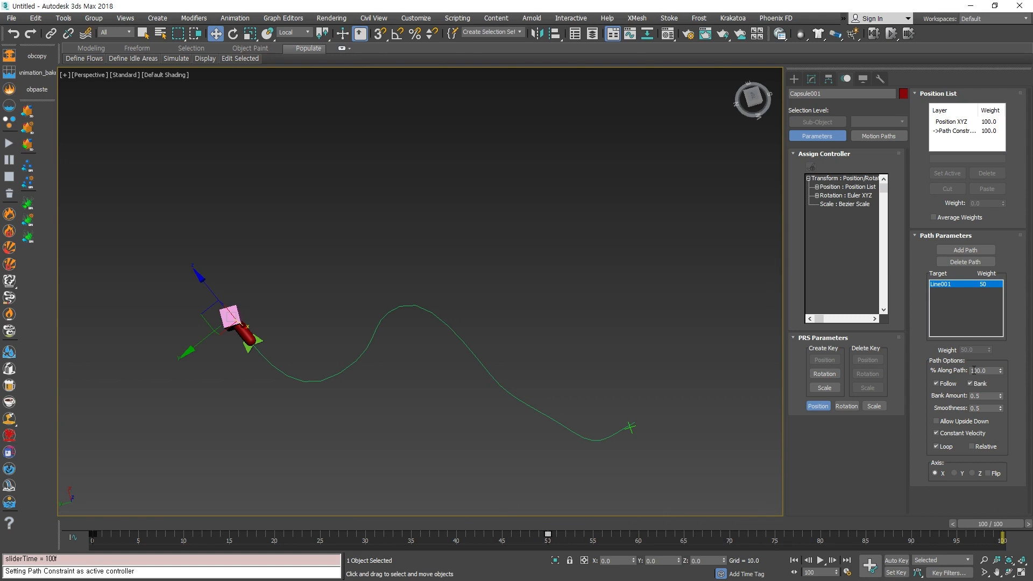
pyautogui.click(897, 560)
pyautogui.click(992, 371)
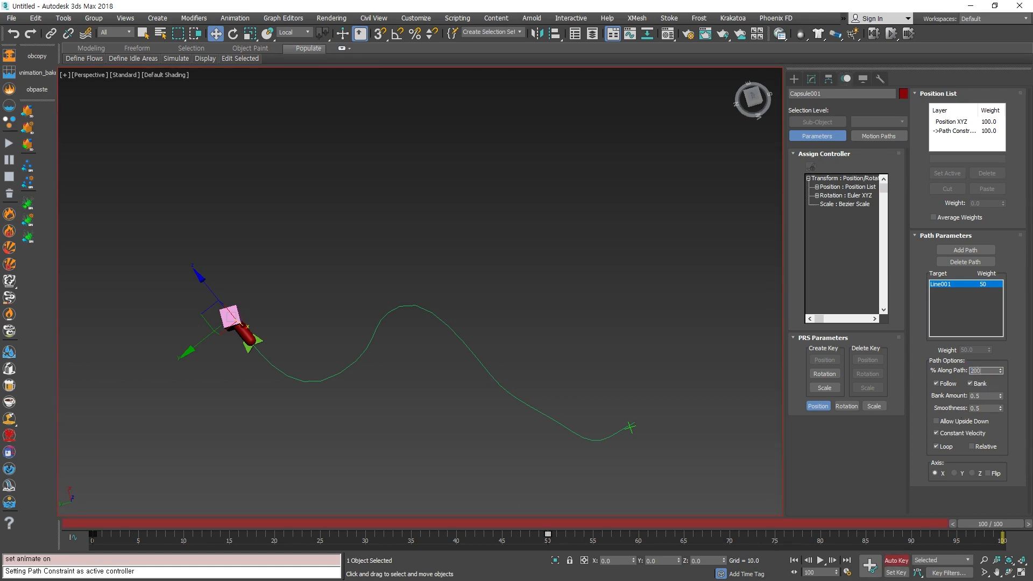
pyautogui.write('200')
pyautogui.press('Return')
# Scrub the timeline to review the capsule's second pass along the path, then deselect it and turn Auto Key off.
pyautogui.moveTo(990, 523); pyautogui.dragTo(999, 457)
pyautogui.press('w')
pyautogui.click(379, 438)
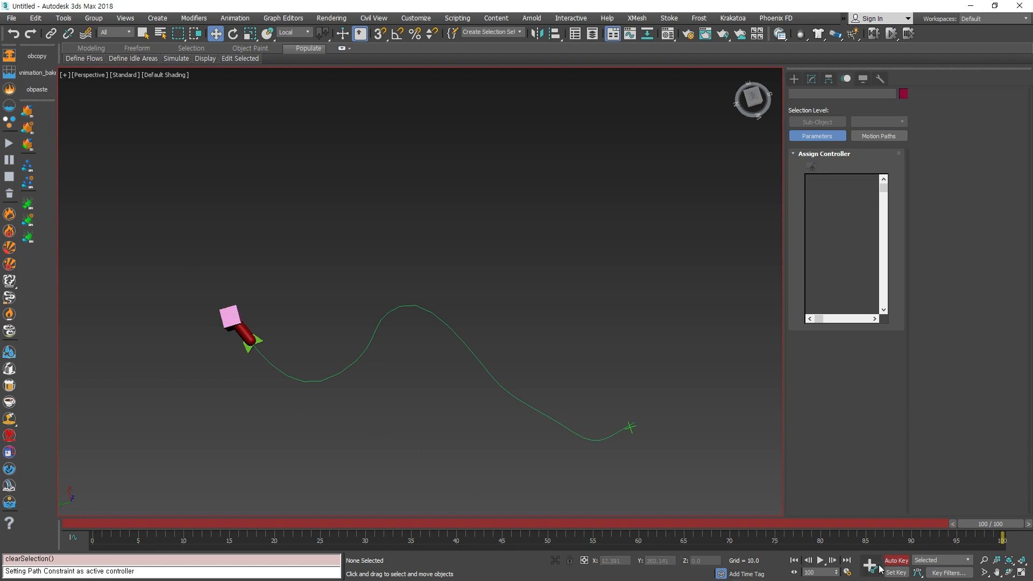
pyautogui.click(896, 561)
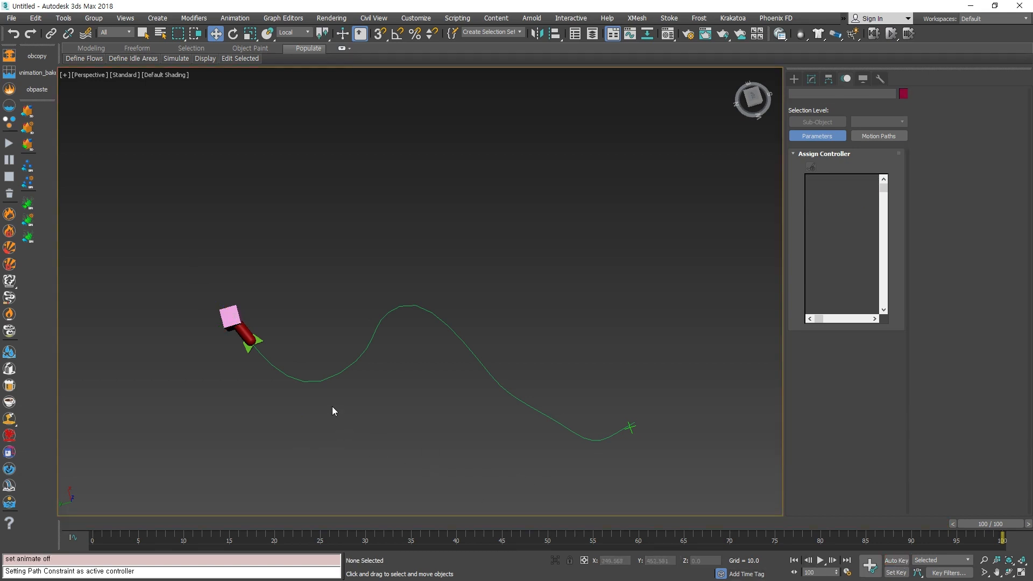
# Delete all objects in the scene and reset the view to the empty scene's extents.
pyautogui.scroll(-3, 339, 415)
pyautogui.hotkey('ctrl', 'a')
pyautogui.press('Delete')
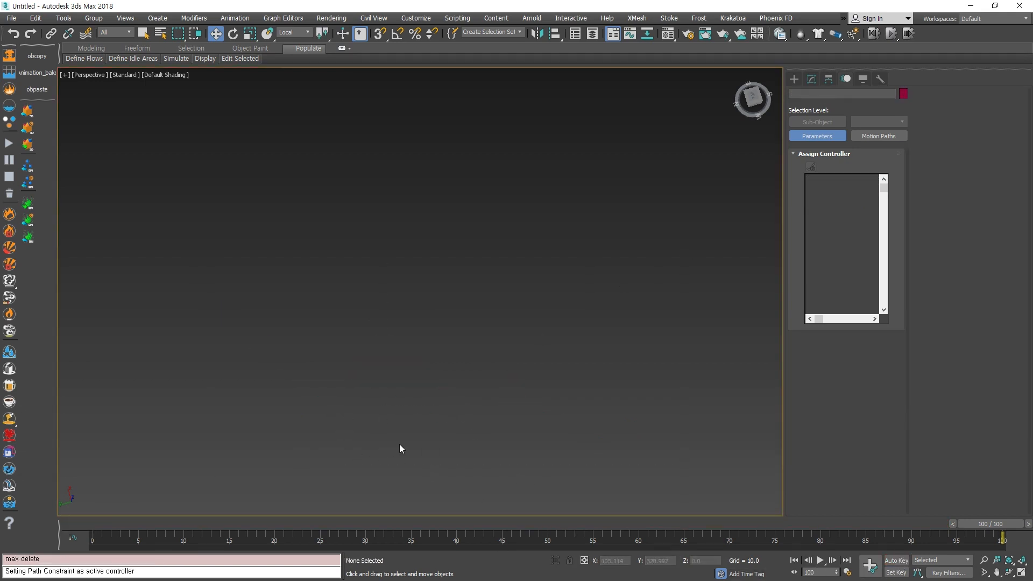
pyautogui.press('z')
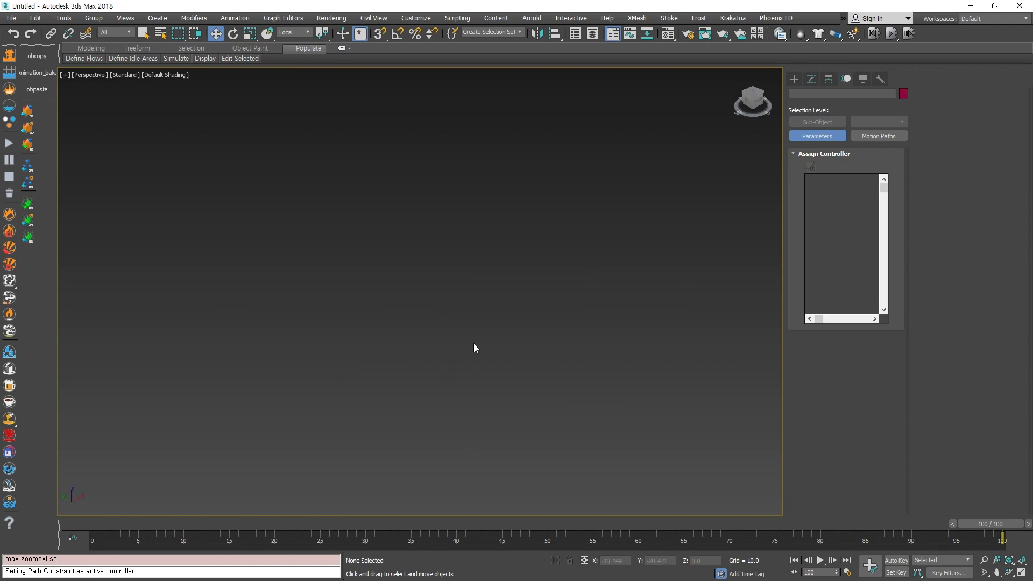
# Look up the Attachment Constraint among the available animation constraints.
pyautogui.click(806, 84)
pyautogui.click(234, 18)
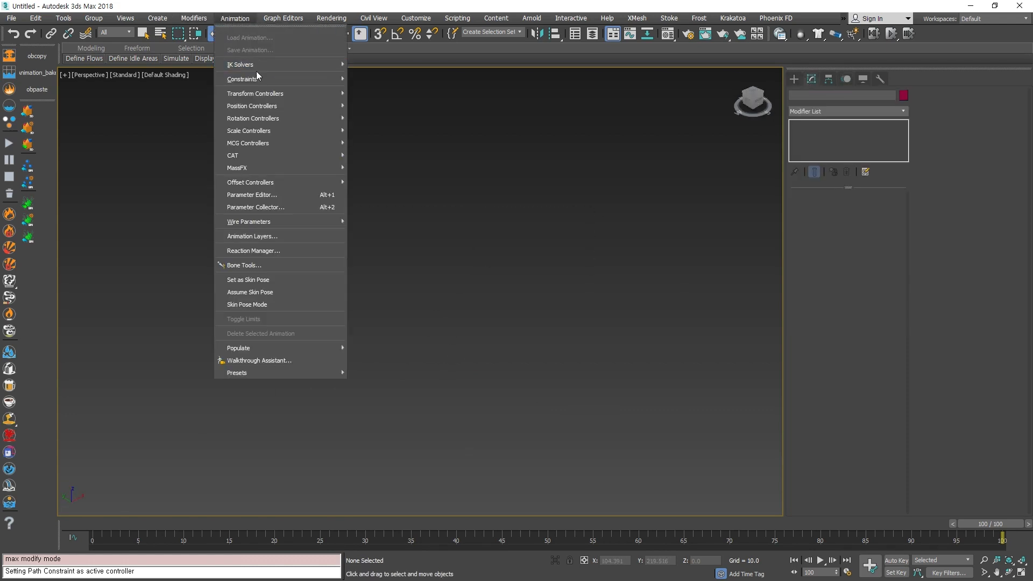
pyautogui.moveTo(257, 81)
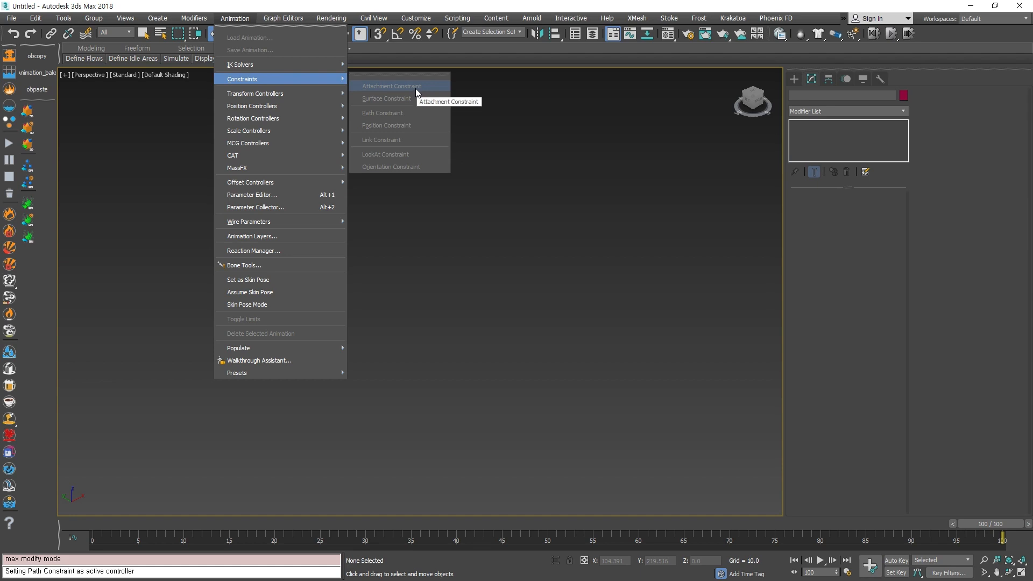
pyautogui.click(448, 286)
# Create a rectangular plane in the Perspective view and display its edged faces.
pyautogui.click(796, 78)
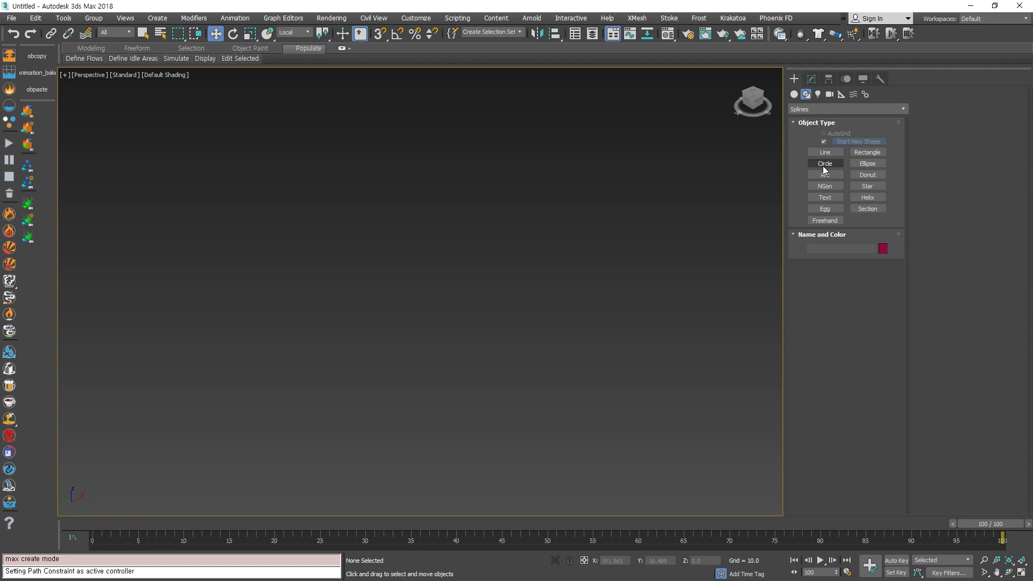
pyautogui.click(794, 94)
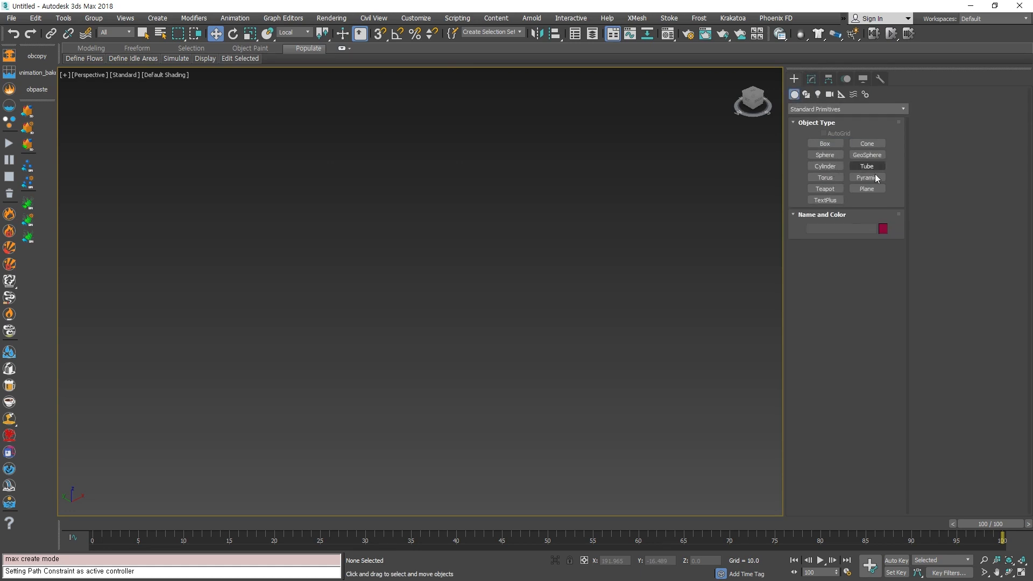
pyautogui.click(866, 189)
pyautogui.moveTo(284, 300); pyautogui.dragTo(296, 452)
pyautogui.rightClick(289, 432)
pyautogui.press('F4')
pyautogui.moveTo(313, 404); pyautogui.dragTo(501, 415, button='middle')
pyautogui.scroll(3, 448, 388)
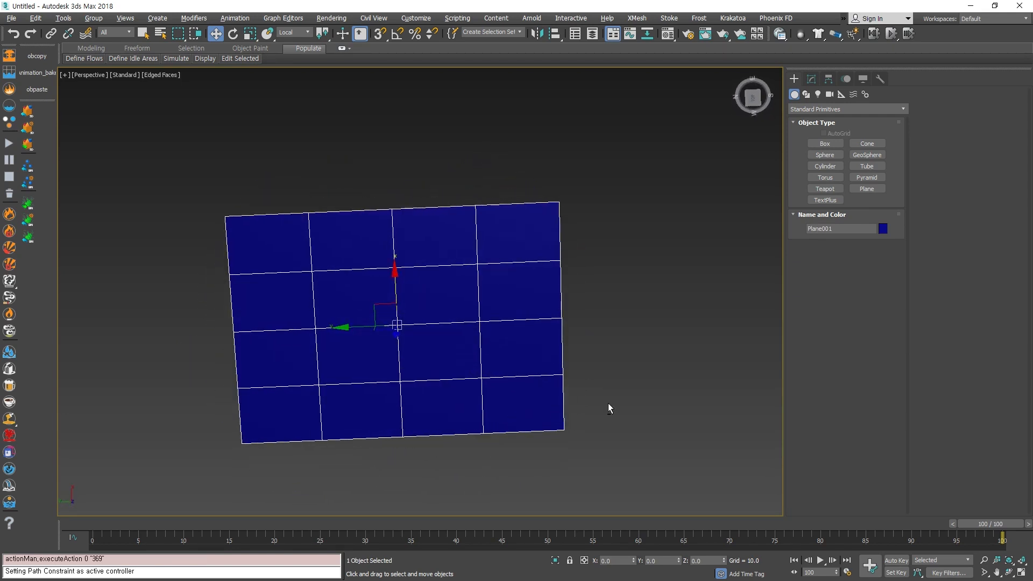
# Inspect the selected plane's segment grid from above.
pyautogui.click(611, 408)
pyautogui.click(451, 333)
pyautogui.keyDown('alt'); pyautogui.moveTo(442, 357); pyautogui.dragTo(412, 313, button='middle'); pyautogui.keyUp('alt')
pyautogui.keyDown('alt'); pyautogui.moveTo(373, 358); pyautogui.dragTo(476, 334, button='middle'); pyautogui.keyUp('alt')
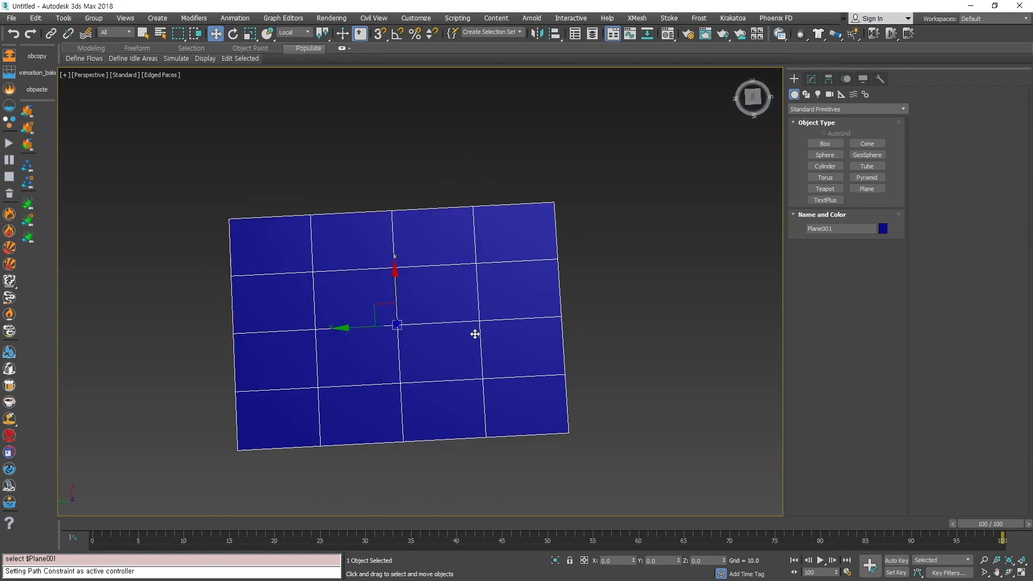
pyautogui.keyDown('alt'); pyautogui.moveTo(604, 260); pyautogui.dragTo(643, 305, button='middle'); pyautogui.keyUp('alt')
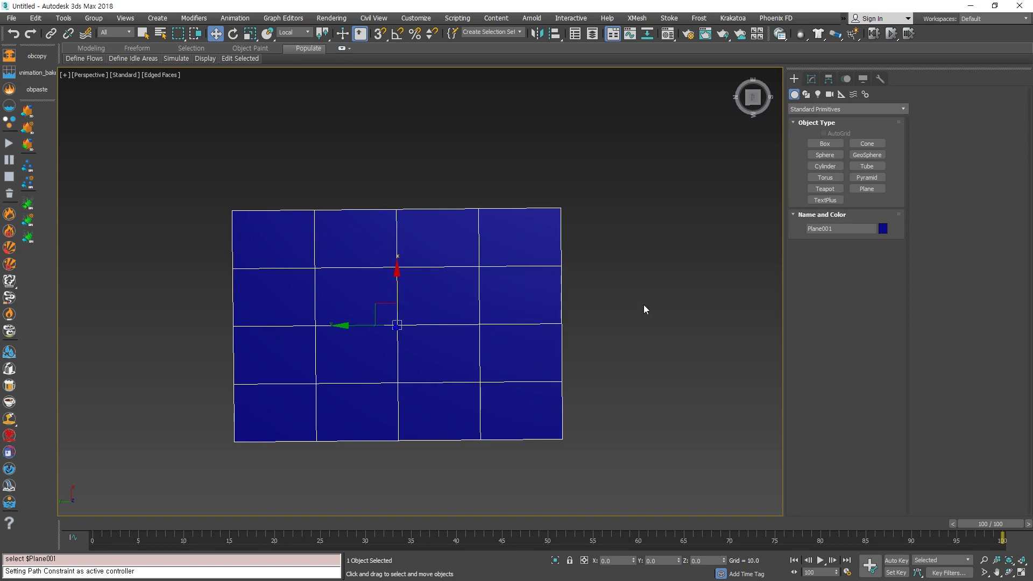
pyautogui.click(631, 376)
pyautogui.click(466, 349)
pyautogui.moveTo(545, 382); pyautogui.dragTo(589, 337, button='middle')
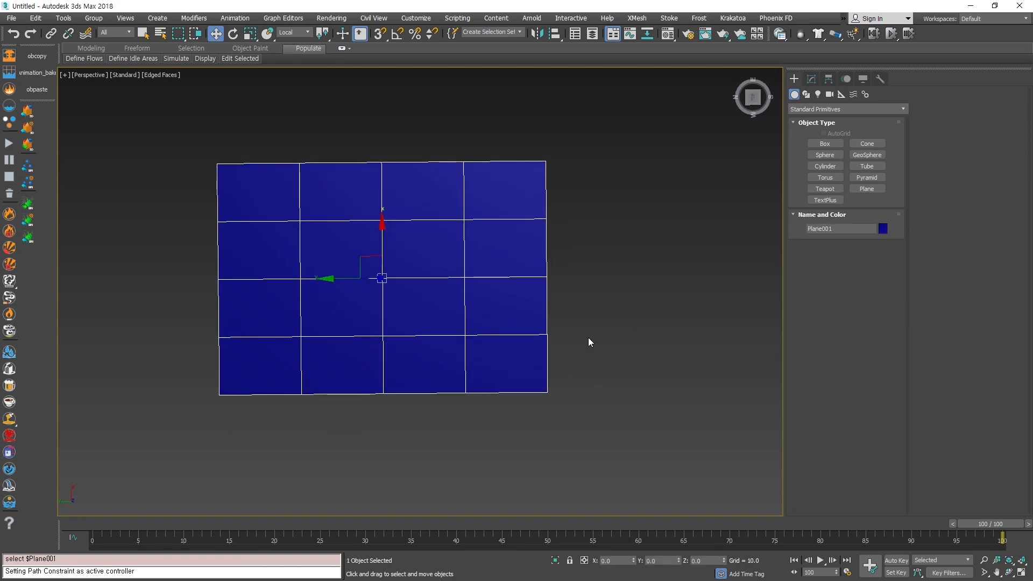
# Create a box about 5.6 long, 4.6 wide and 5.9 high beside the plane's edge and raise it to about Z 4.4.
pyautogui.click(815, 145)
pyautogui.moveTo(558, 295); pyautogui.dragTo(592, 323)
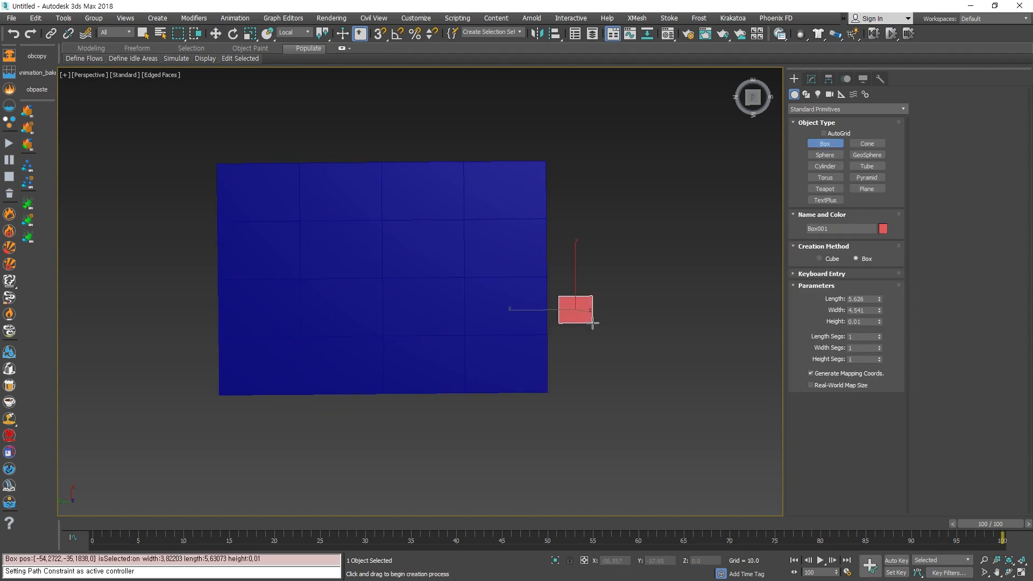
pyautogui.click(590, 289)
pyautogui.rightClick(591, 289)
pyautogui.keyDown('alt'); pyautogui.moveTo(580, 324); pyautogui.dragTo(583, 267, button='middle'); pyautogui.keyUp('alt')
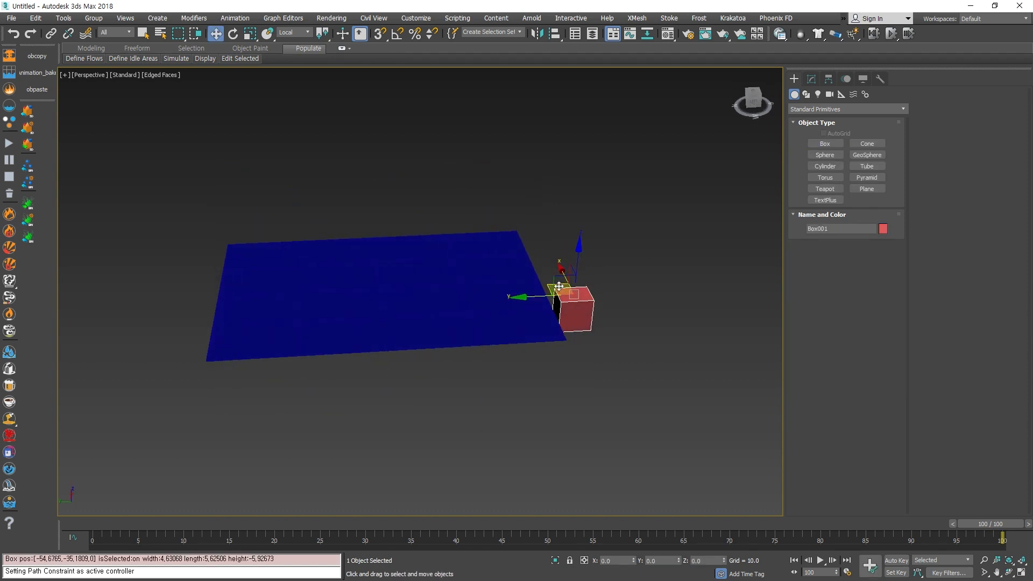
pyautogui.moveTo(577, 254); pyautogui.dragTo(579, 233)
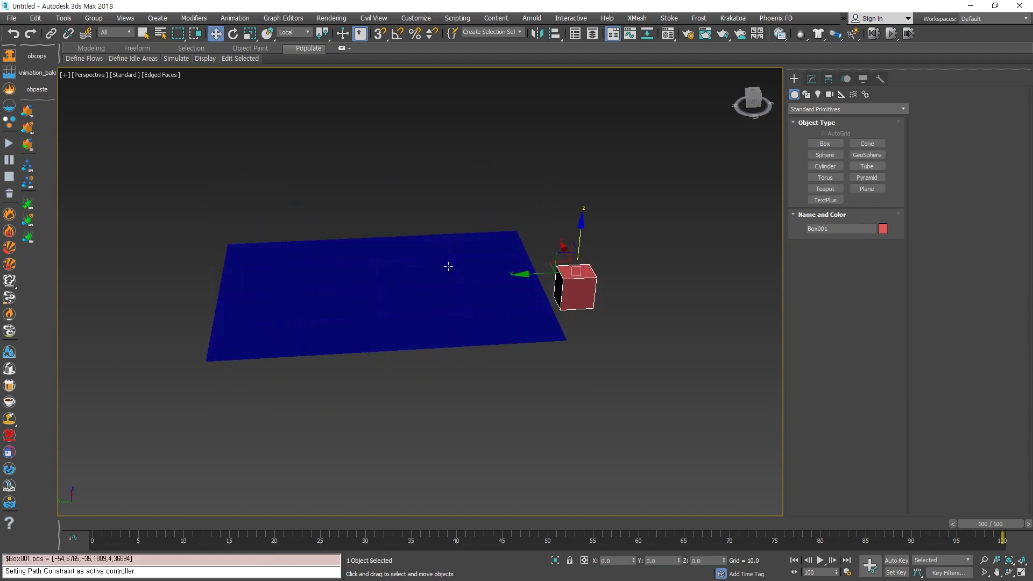
# Try to move the box onto the middle of the plane with 3D snapping.
pyautogui.keyDown('alt'); pyautogui.moveTo(305, 269); pyautogui.dragTo(305, 325, button='middle'); pyautogui.keyUp('alt')
pyautogui.click(294, 242)
pyautogui.click(577, 304)
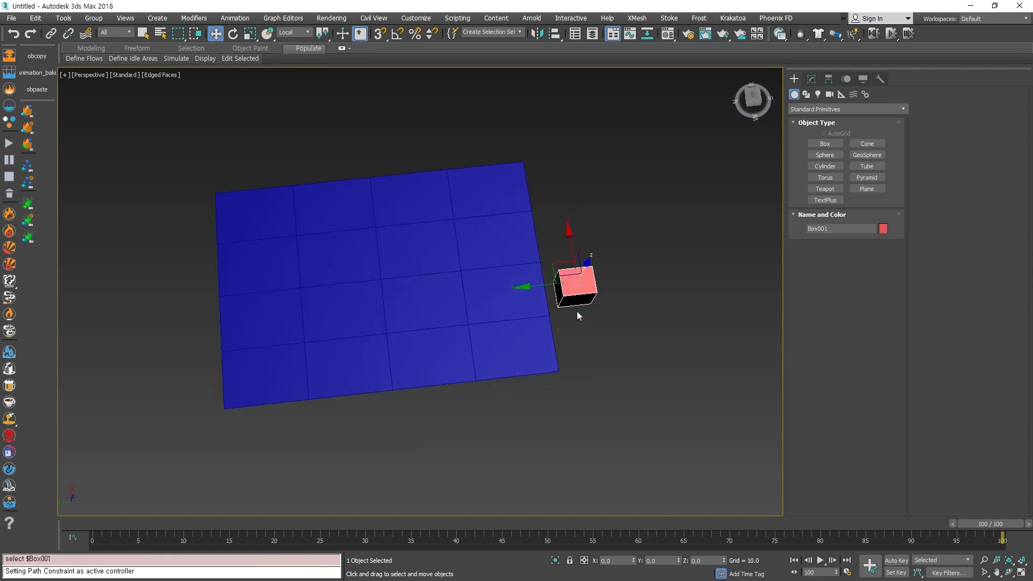
pyautogui.press('s')
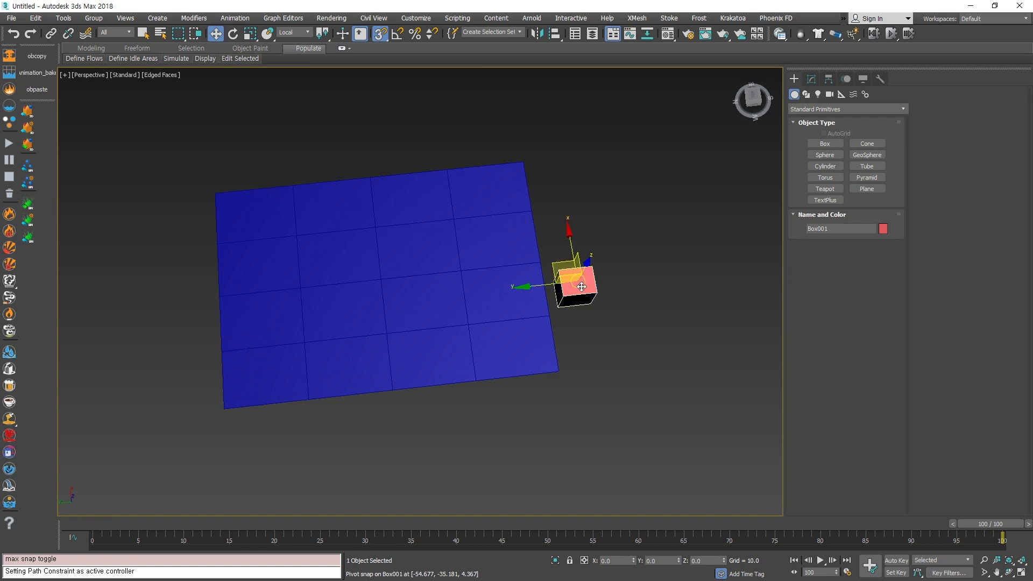
pyautogui.moveTo(573, 280); pyautogui.dragTo(381, 281)
pyautogui.moveTo(461, 385)
pyautogui.keyDown('alt'); pyautogui.mouseDown(button='middle')
pyautogui.moveTo(456, 324)
pyautogui.moveTo(470, 376)
pyautogui.mouseUp(button='middle'); pyautogui.keyUp('alt')
pyautogui.hotkey('ctrl', 'z')
pyautogui.press('s')
pyautogui.click(408, 277)
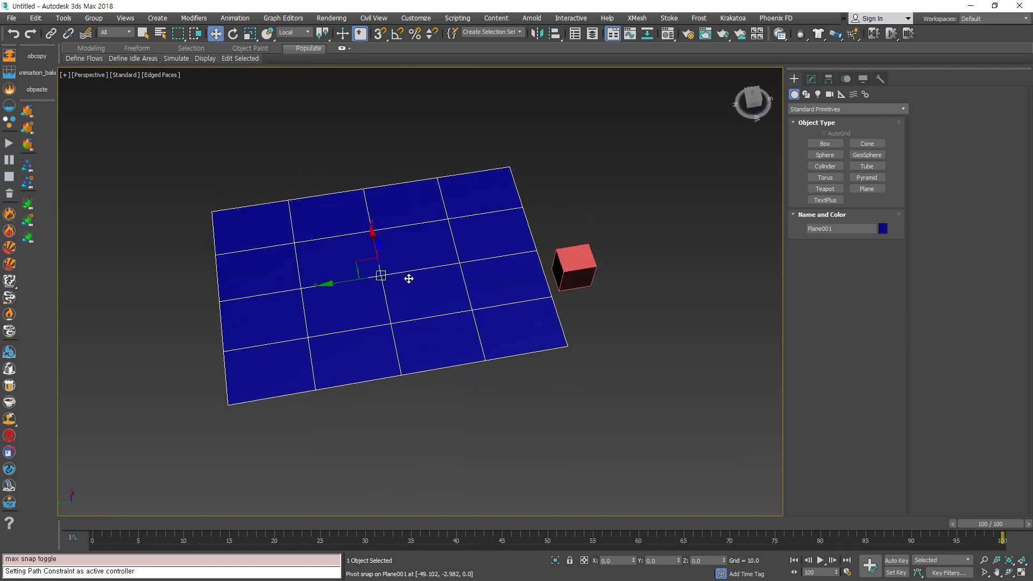
# Apply an Attachment Constraint to the box with the plane as its target object.
pyautogui.click(576, 283)
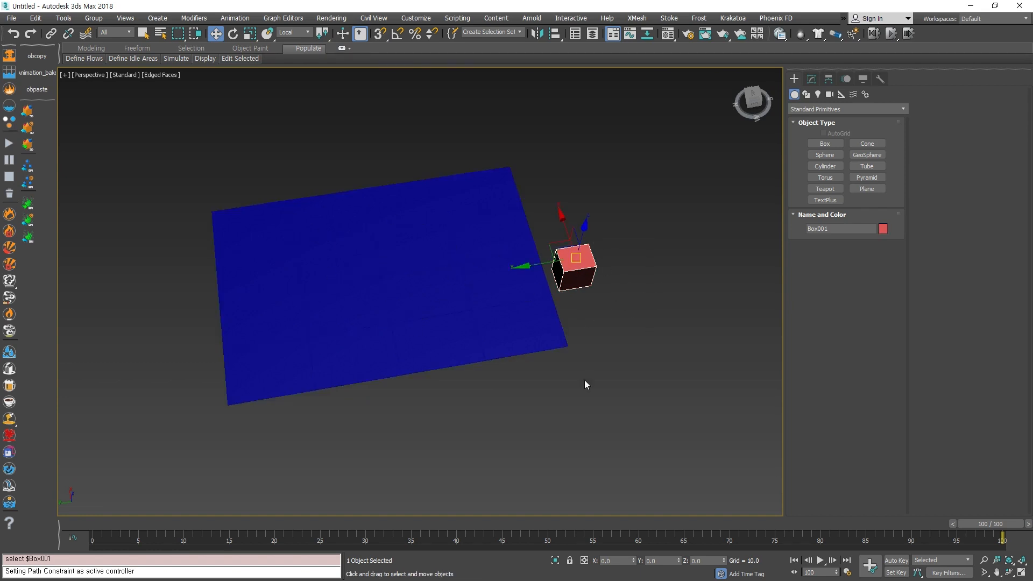
pyautogui.keyDown('alt'); pyautogui.moveTo(584, 380); pyautogui.dragTo(580, 443, button='middle'); pyautogui.keyUp('alt')
pyautogui.moveTo(558, 409)
pyautogui.keyDown('alt'); pyautogui.mouseDown(button='middle')
pyautogui.moveTo(477, 307)
pyautogui.moveTo(549, 395)
pyautogui.mouseUp(button='middle'); pyautogui.keyUp('alt')
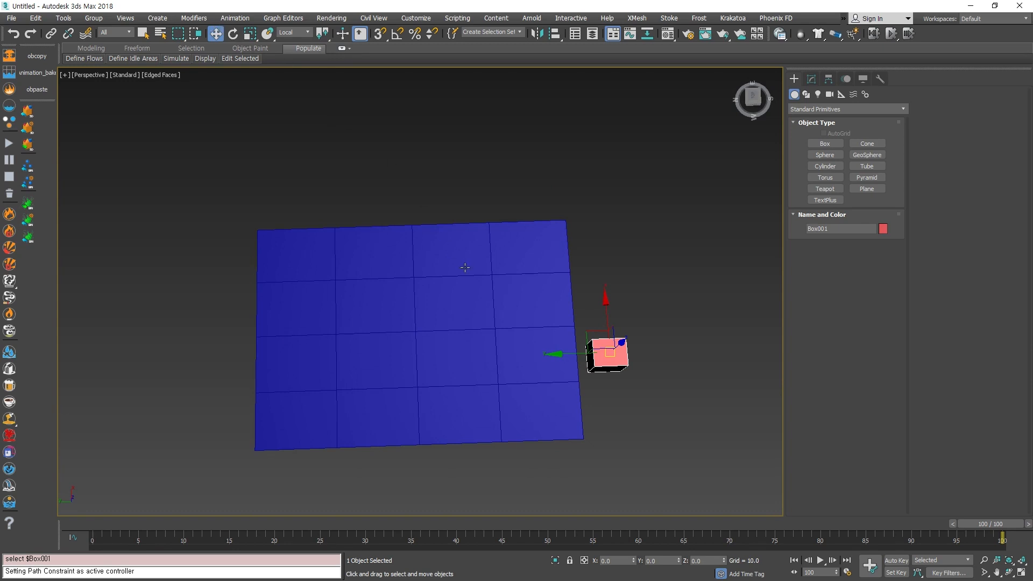
pyautogui.click(235, 18)
pyautogui.moveTo(244, 78)
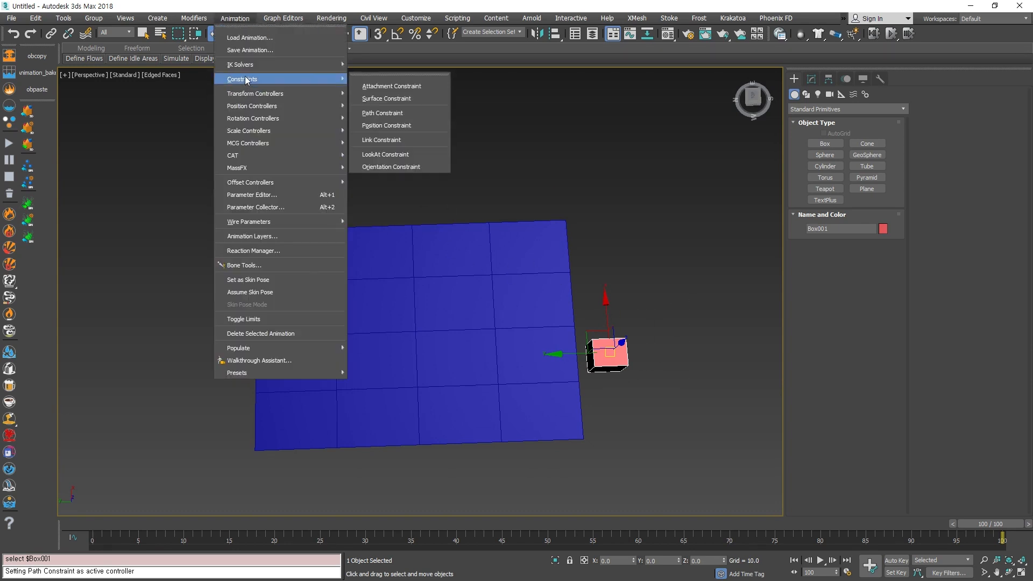
pyautogui.click(401, 86)
pyautogui.click(367, 319)
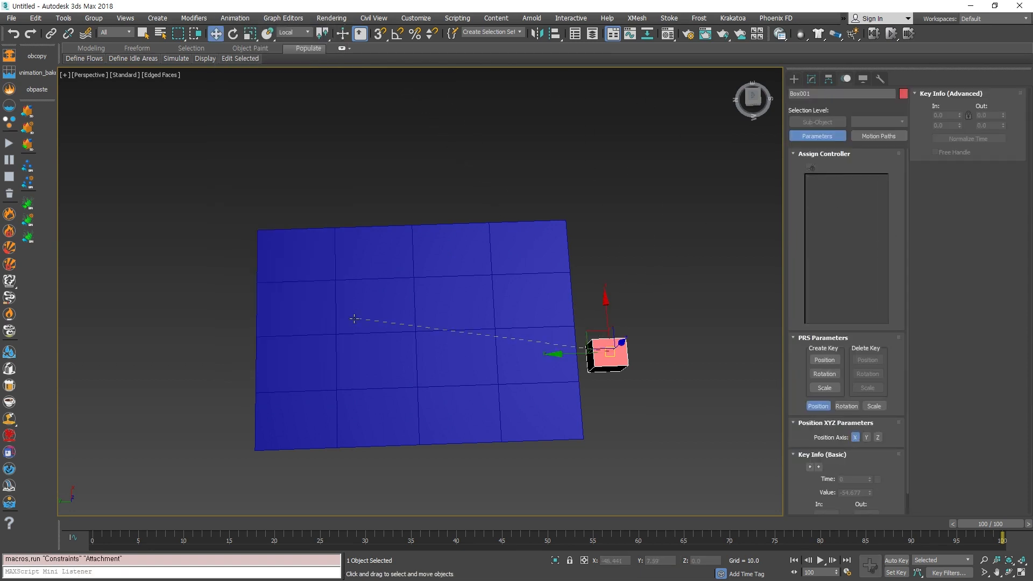
# Flip the plane by rotating it -180 degrees about its X axis and enable angle snapping.
pyautogui.keyDown('alt'); pyautogui.moveTo(621, 422); pyautogui.dragTo(673, 518, button='middle'); pyautogui.keyUp('alt')
pyautogui.click(612, 368)
pyautogui.press('e')
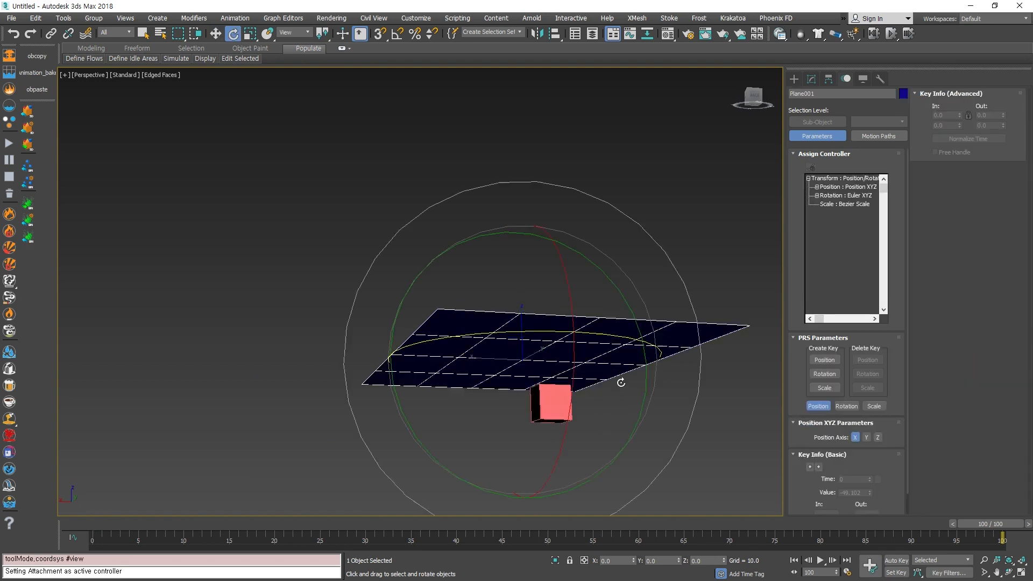
pyautogui.keyDown('alt'); pyautogui.moveTo(549, 377); pyautogui.dragTo(641, 455, button='middle'); pyautogui.keyUp('alt')
pyautogui.keyDown('alt'); pyautogui.moveTo(631, 395); pyautogui.dragTo(592, 280, button='middle'); pyautogui.keyUp('alt')
pyautogui.keyDown('alt'); pyautogui.moveTo(469, 475); pyautogui.dragTo(564, 321, button='middle'); pyautogui.keyUp('alt')
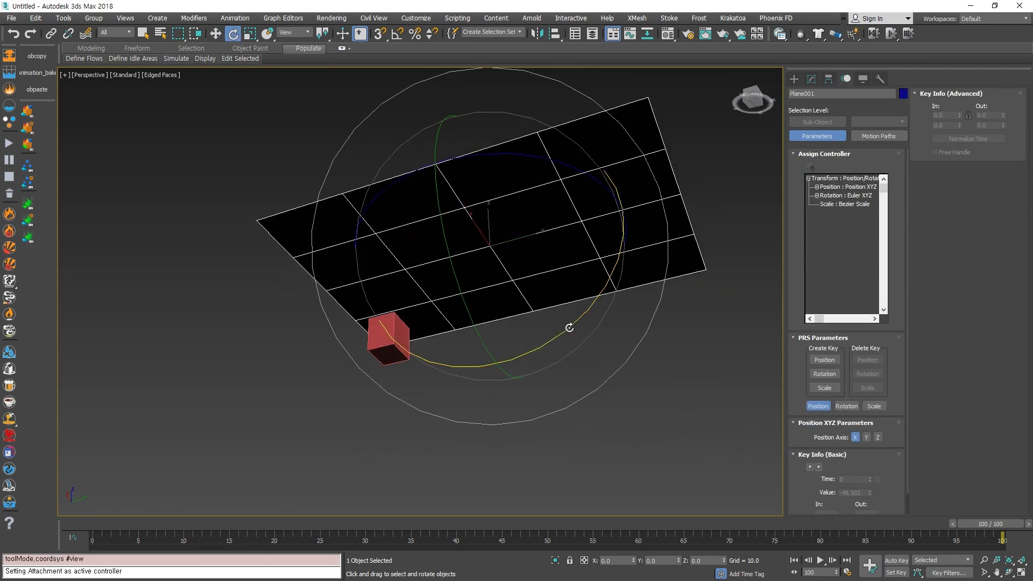
pyautogui.moveTo(567, 325); pyautogui.dragTo(482, 376)
pyautogui.press('a')
pyautogui.keyDown('alt'); pyautogui.moveTo(544, 336); pyautogui.dragTo(426, 391, button='middle'); pyautogui.keyUp('alt')
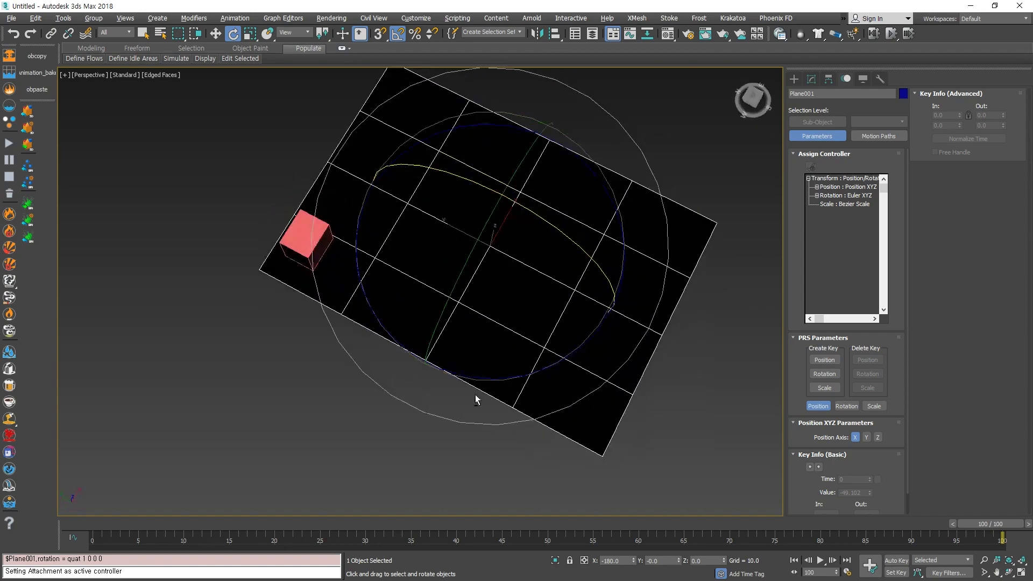
# Try rotating the plane about its Z axis to test how the attached box follows.
pyautogui.moveTo(495, 378); pyautogui.dragTo(479, 413)
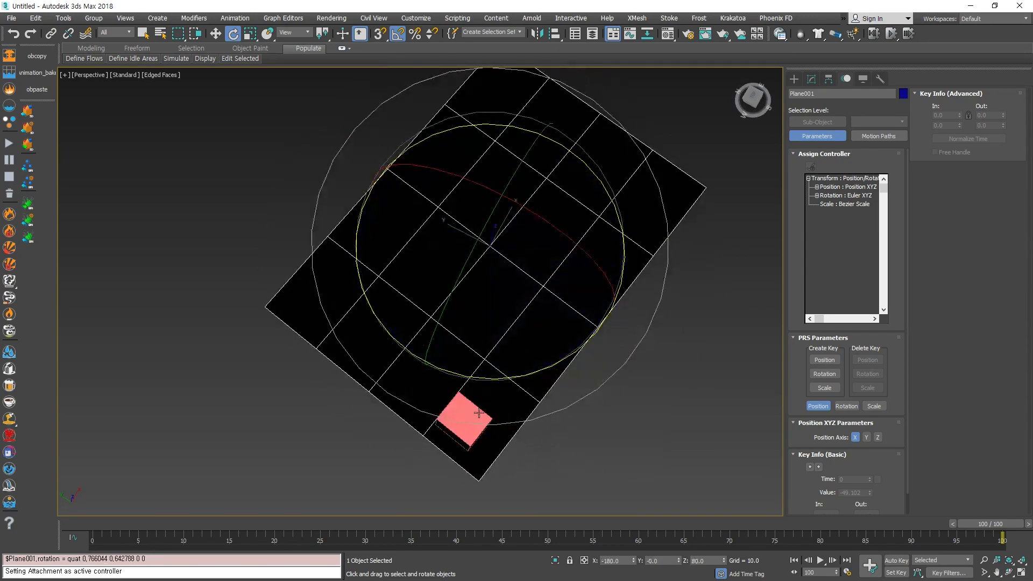
pyautogui.moveTo(499, 378); pyautogui.dragTo(496, 414)
pyautogui.hotkey('ctrl', 'z')
pyautogui.keyDown('alt'); pyautogui.moveTo(497, 414); pyautogui.dragTo(363, 385, button='middle'); pyautogui.keyUp('alt')
# At frame 0, reset the box's attachment position values A and B so it sits on the plane's corner.
pyautogui.press('w')
pyautogui.click(311, 269)
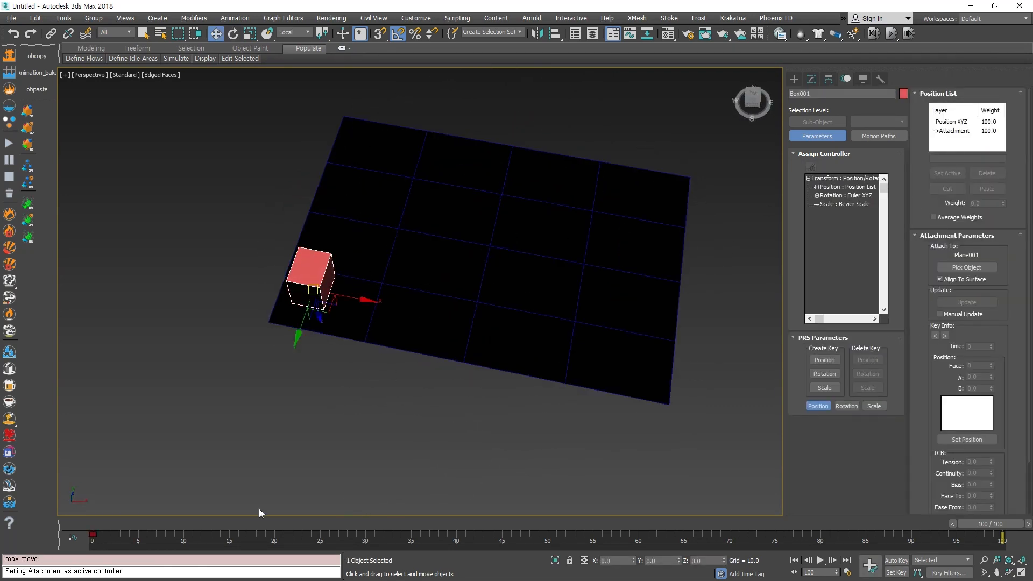
pyautogui.moveTo(154, 524); pyautogui.dragTo(17, 523)
pyautogui.moveTo(942, 370); pyautogui.dragTo(939, 355)
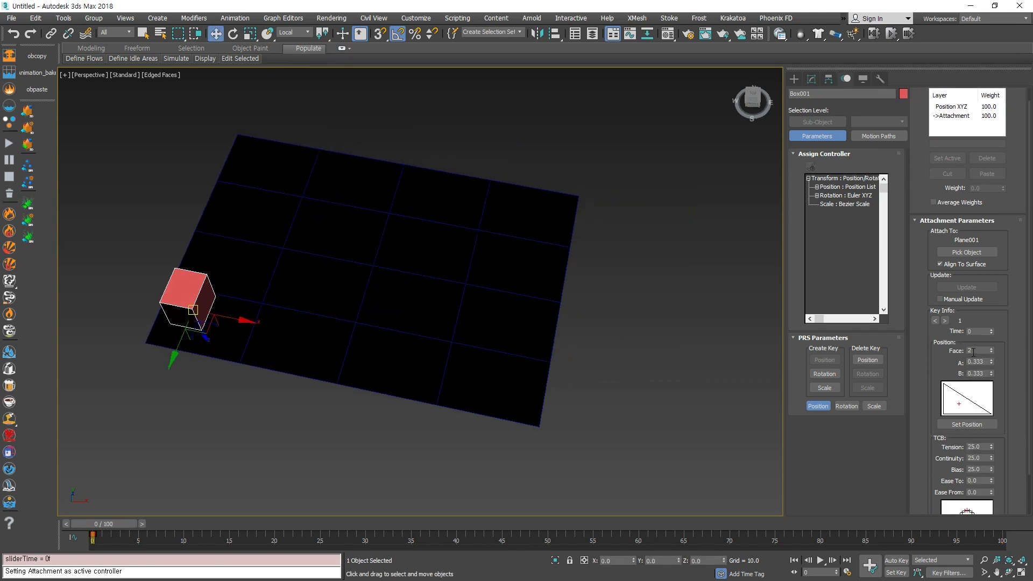
pyautogui.moveTo(351, 386); pyautogui.dragTo(466, 405, button='middle')
pyautogui.keyDown('alt'); pyautogui.moveTo(466, 406); pyautogui.dragTo(506, 399, button='middle'); pyautogui.keyUp('alt')
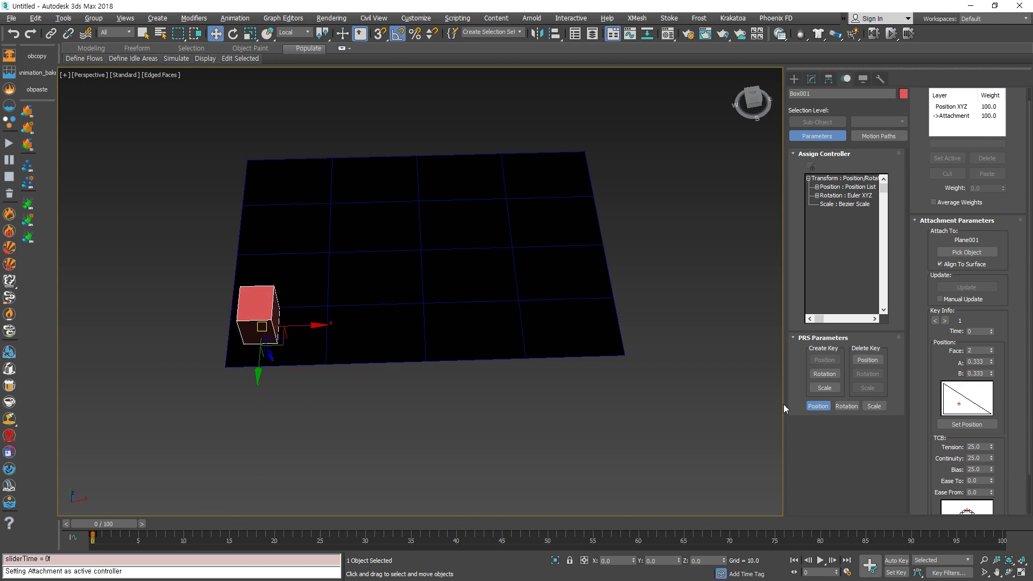
pyautogui.rightClick(990, 362)
pyautogui.rightClick(990, 374)
pyautogui.keyDown('alt'); pyautogui.moveTo(331, 401); pyautogui.dragTo(348, 335, button='middle'); pyautogui.keyUp('alt')
pyautogui.scroll(5, 222, 385)
pyautogui.keyDown('alt'); pyautogui.moveTo(221, 386); pyautogui.dragTo(540, 359, button='middle'); pyautogui.keyUp('alt')
pyautogui.scroll(-5, 245, 308)
# Convert the plane to an Editable Poly.
pyautogui.click(536, 269)
pyautogui.rightClick(541, 274)
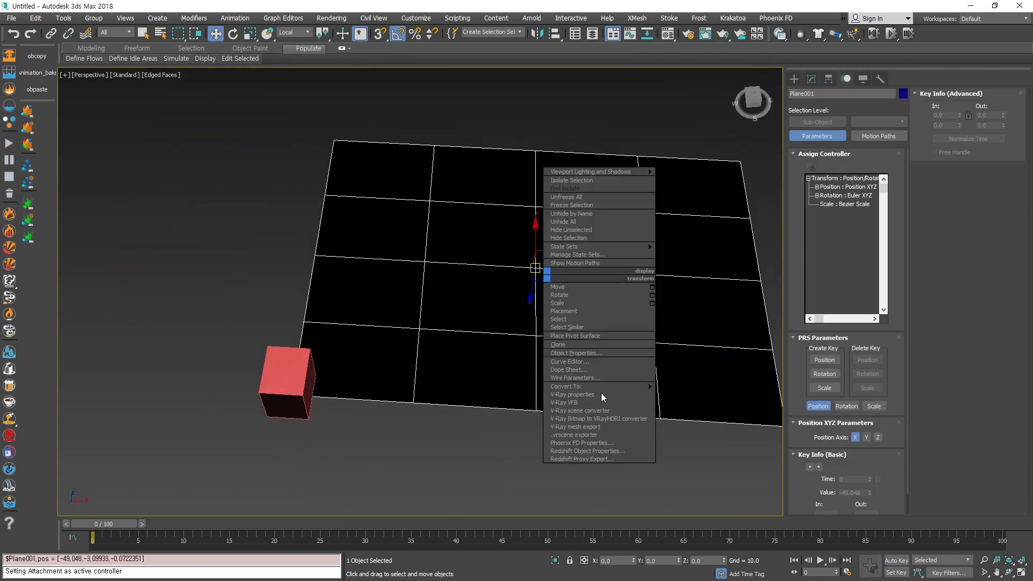
pyautogui.moveTo(592, 386)
pyautogui.click(700, 396)
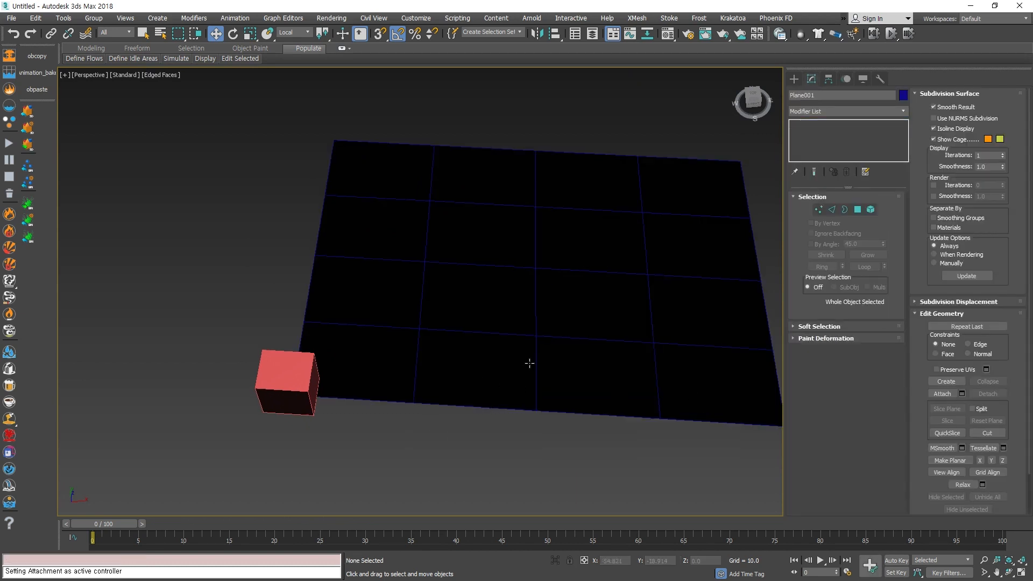
# Try raising the plane's corner vertex under the box to test the attachment.
pyautogui.press('1')
pyautogui.moveTo(212, 348); pyautogui.dragTo(322, 421)
pyautogui.keyDown('alt'); pyautogui.moveTo(322, 421); pyautogui.dragTo(325, 332, button='middle'); pyautogui.keyUp('alt')
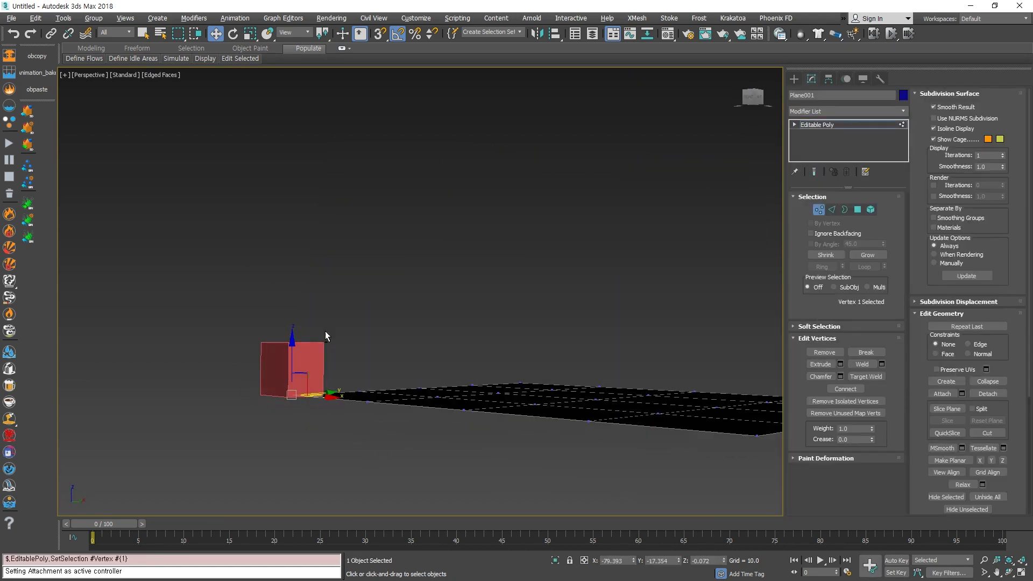
pyautogui.moveTo(297, 350); pyautogui.dragTo(353, 255)
pyautogui.hotkey('ctrl', 'z')
pyautogui.moveTo(291, 353); pyautogui.dragTo(321, 316)
pyautogui.hotkey('ctrl', 'z')
pyautogui.keyDown('alt'); pyautogui.moveTo(321, 316); pyautogui.dragTo(463, 407, button='middle'); pyautogui.keyUp('alt')
pyautogui.press('1')
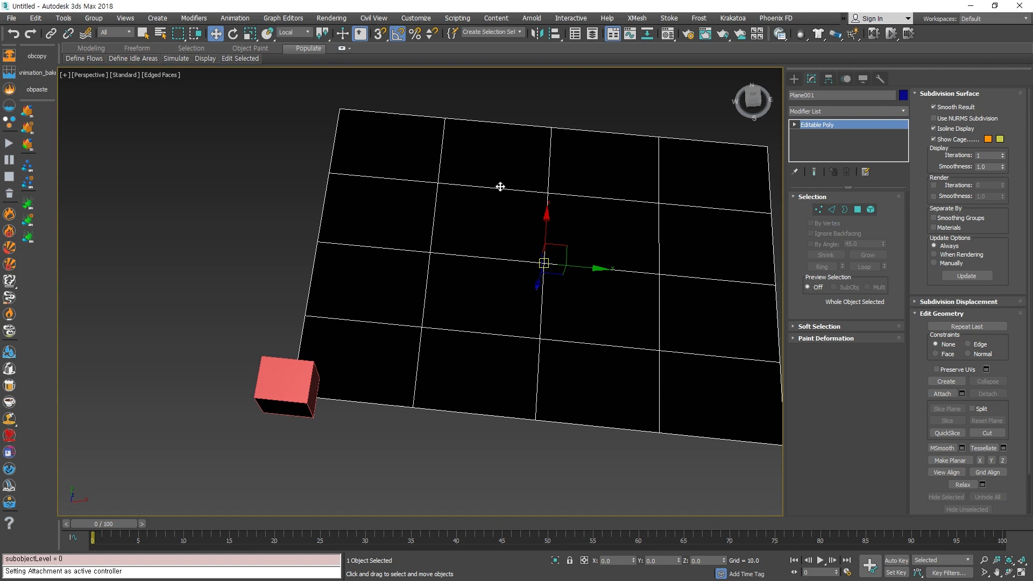
pyautogui.keyDown('alt'); pyautogui.moveTo(517, 407); pyautogui.dragTo(316, 253, button='middle'); pyautogui.keyUp('alt')
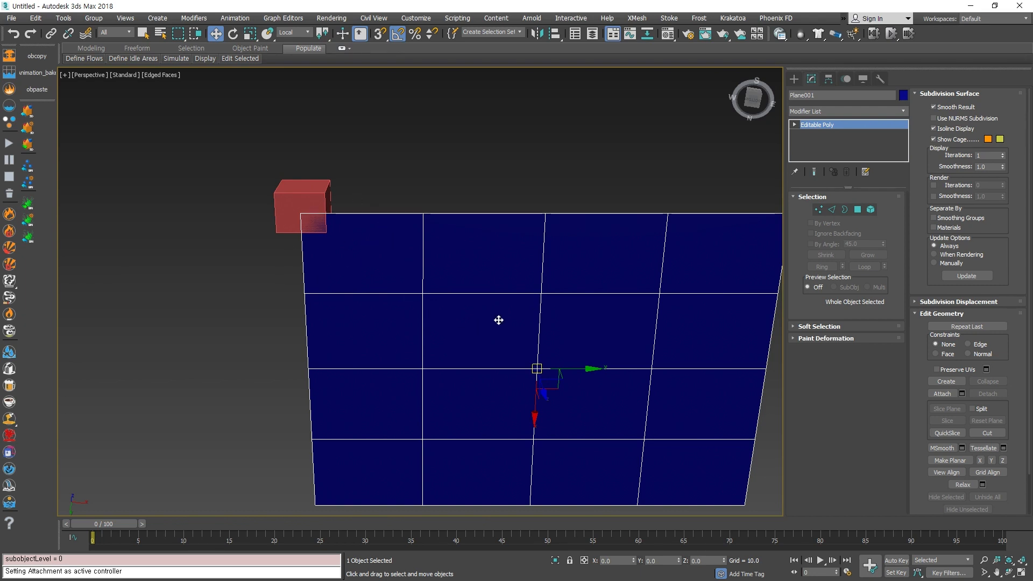
pyautogui.keyDown('alt'); pyautogui.moveTo(500, 318); pyautogui.dragTo(540, 402, button='middle'); pyautogui.keyUp('alt')
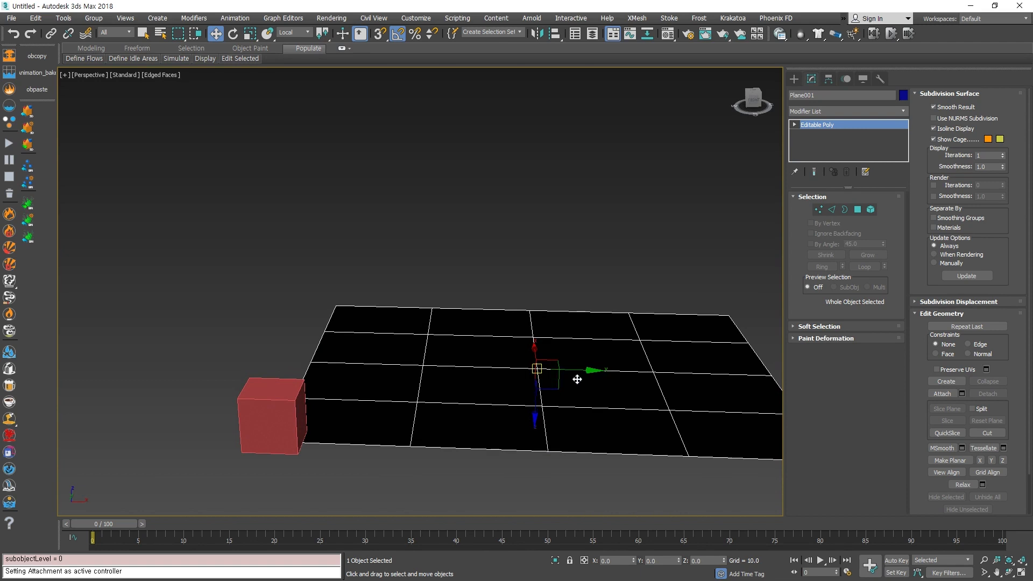
pyautogui.keyDown('alt'); pyautogui.moveTo(577, 379); pyautogui.dragTo(440, 443, button='middle'); pyautogui.keyUp('alt')
pyautogui.click(241, 439)
pyautogui.click(443, 383)
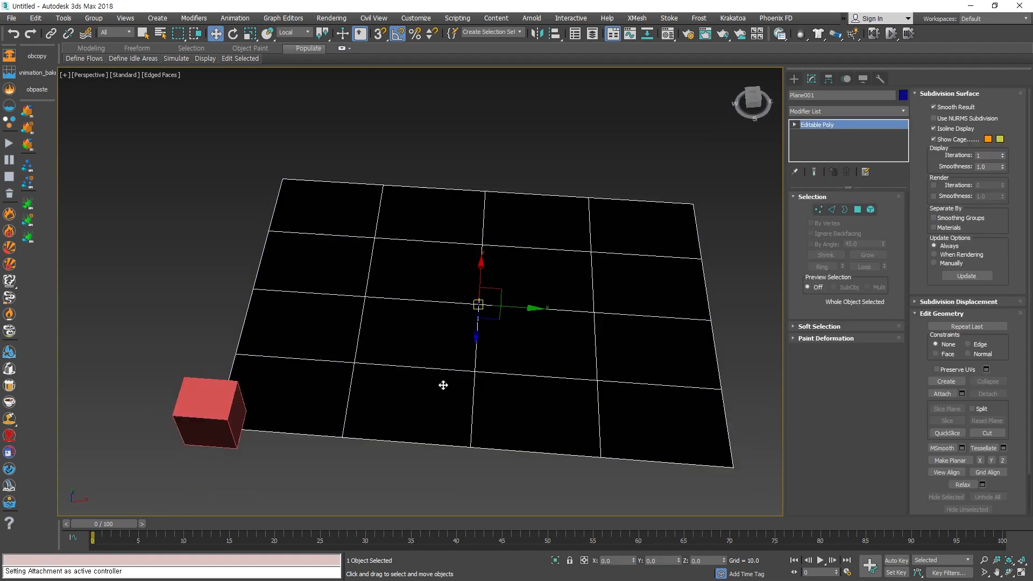
pyautogui.keyDown('alt'); pyautogui.moveTo(487, 404); pyautogui.dragTo(531, 365, button='middle'); pyautogui.keyUp('alt')
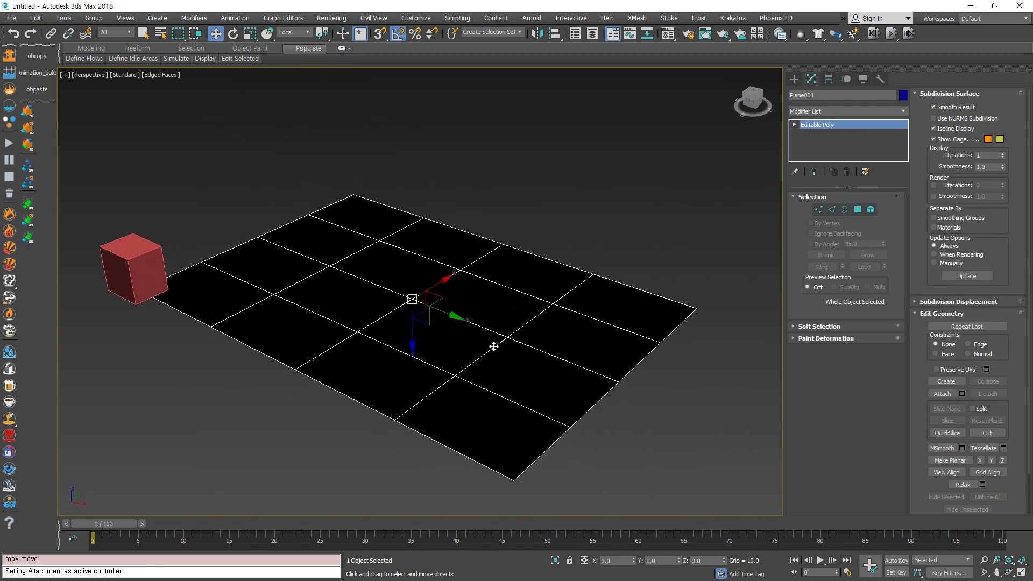
pyautogui.click(229, 413)
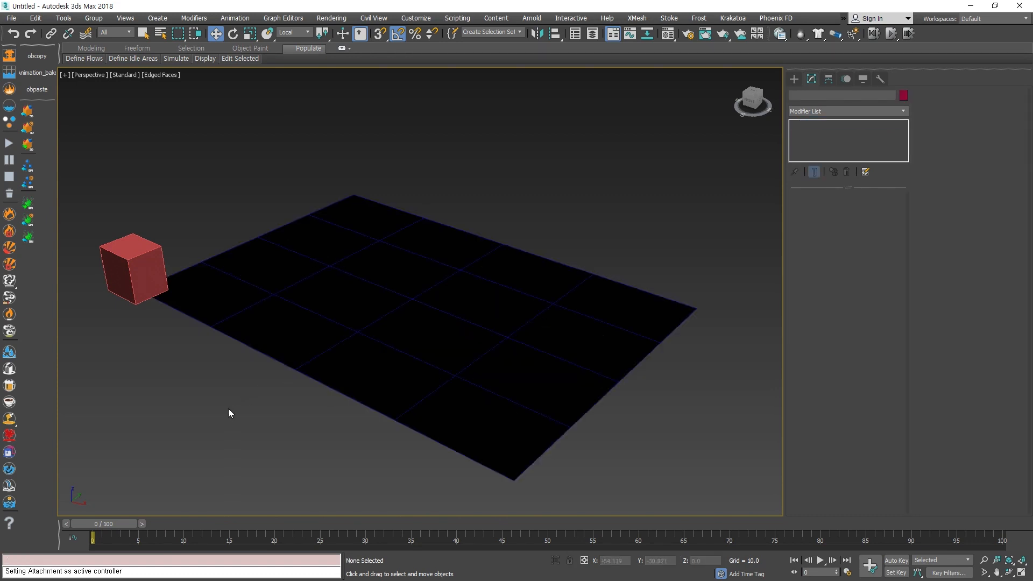
pyautogui.moveTo(231, 411); pyautogui.dragTo(397, 340)
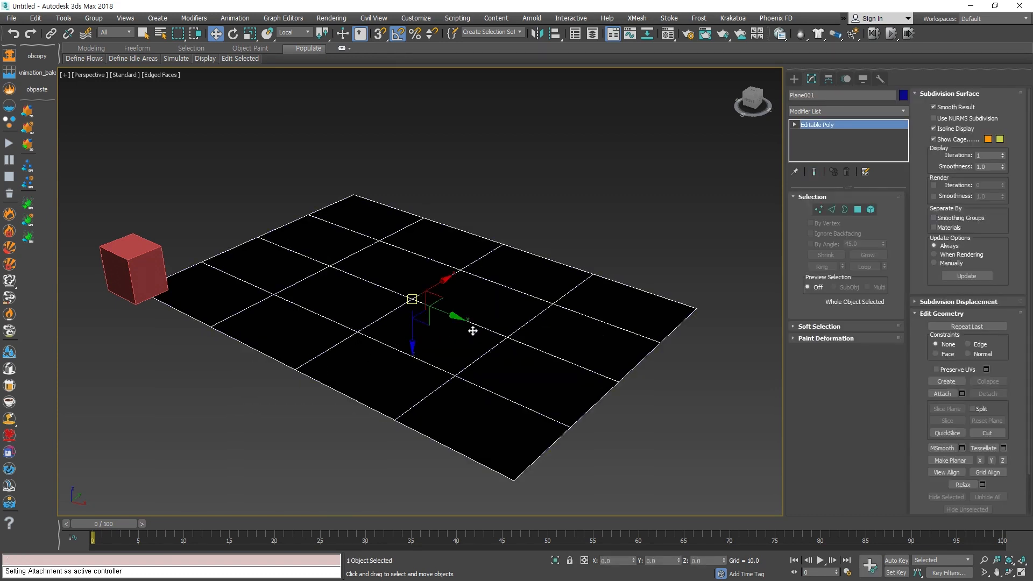
pyautogui.moveTo(230, 389); pyautogui.dragTo(293, 366, button='middle')
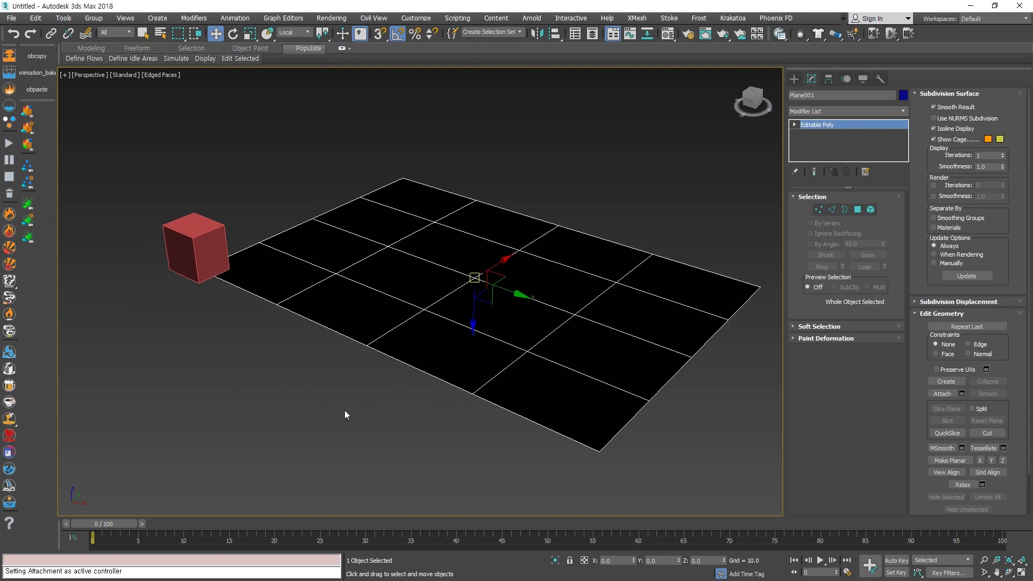
pyautogui.click(346, 414)
pyautogui.moveTo(429, 338); pyautogui.dragTo(392, 369, button='middle')
pyautogui.moveTo(290, 443); pyautogui.dragTo(510, 301)
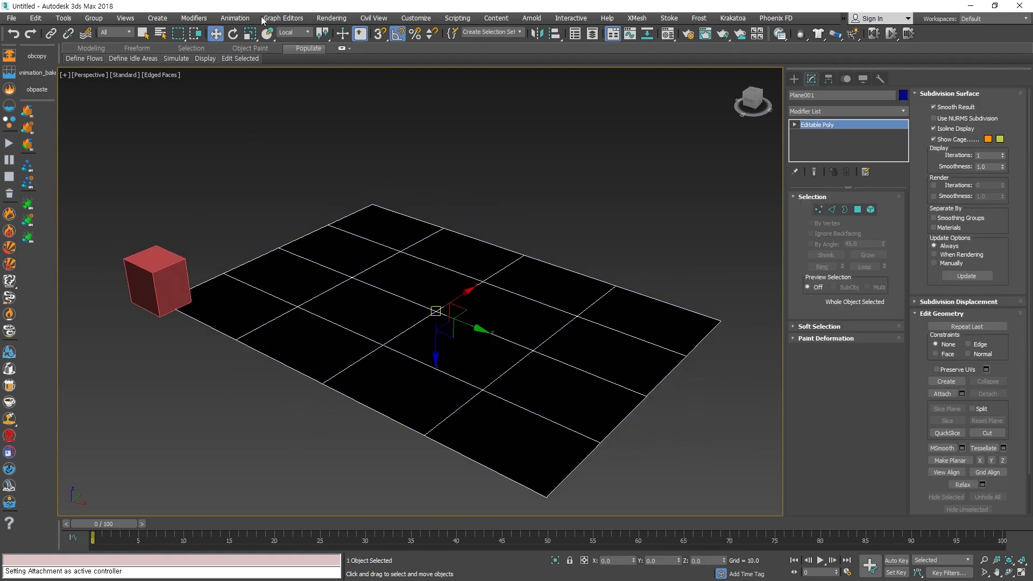
pyautogui.click(235, 18)
pyautogui.moveTo(259, 84)
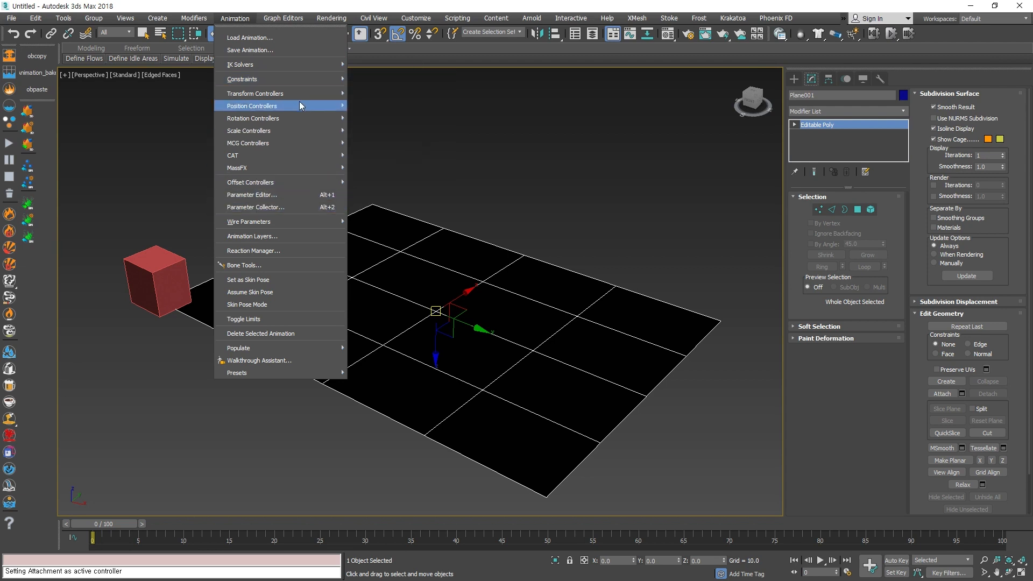
pyautogui.moveTo(286, 110)
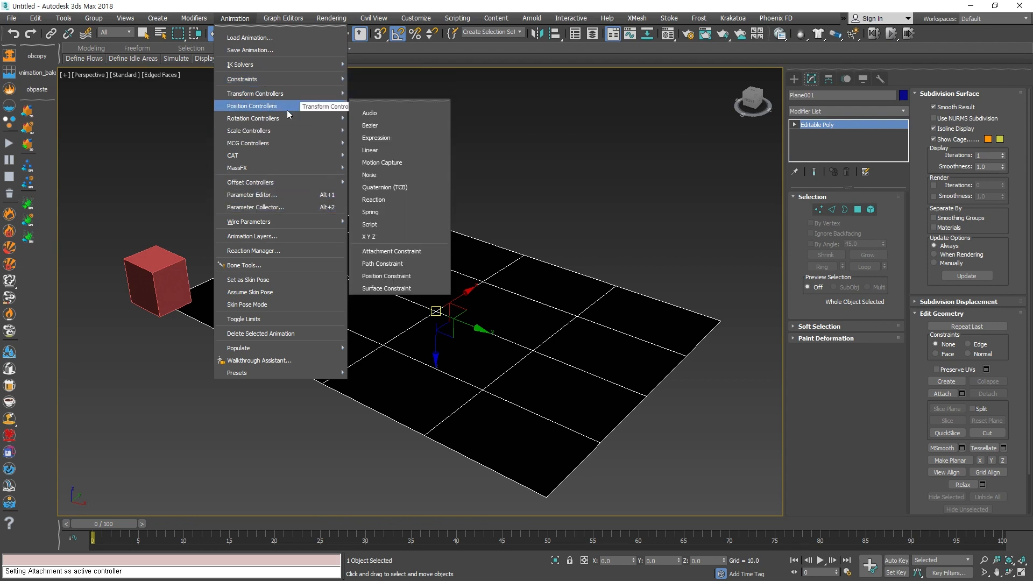
pyautogui.click(540, 157)
# Select both the box and the plane and view them from above.
pyautogui.moveTo(541, 157); pyautogui.dragTo(108, 365)
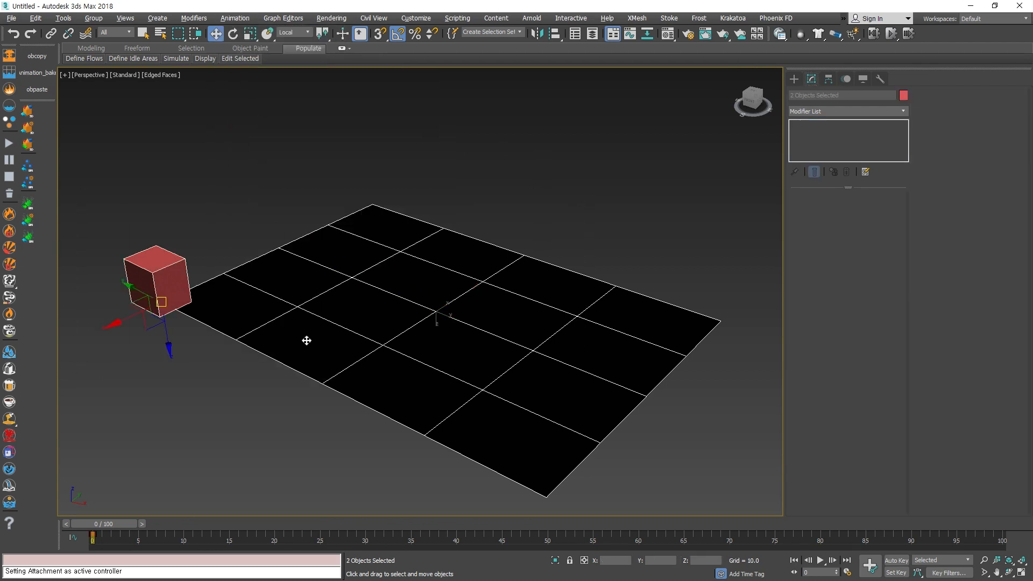
pyautogui.keyDown('alt'); pyautogui.moveTo(306, 340); pyautogui.dragTo(362, 412, button='middle'); pyautogui.keyUp('alt')
pyautogui.keyDown('alt'); pyautogui.moveTo(431, 344); pyautogui.dragTo(436, 402, button='middle'); pyautogui.keyUp('alt')
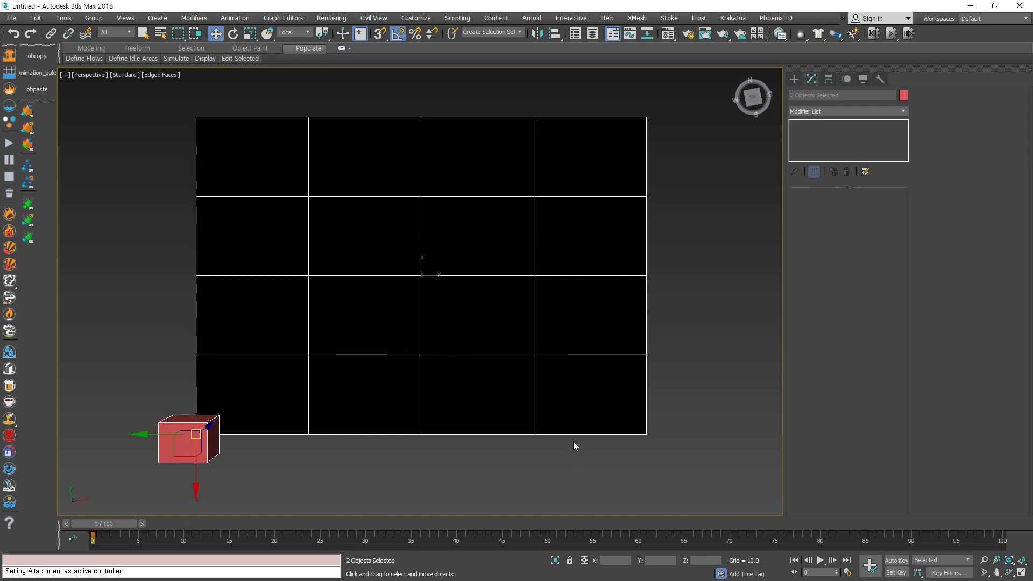
pyautogui.press(';')
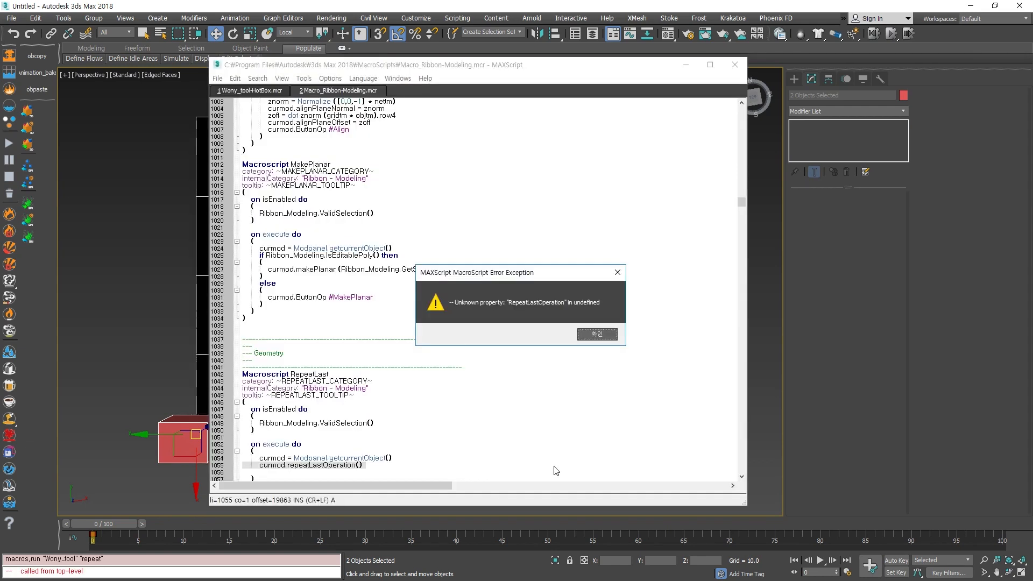
pyautogui.click(595, 335)
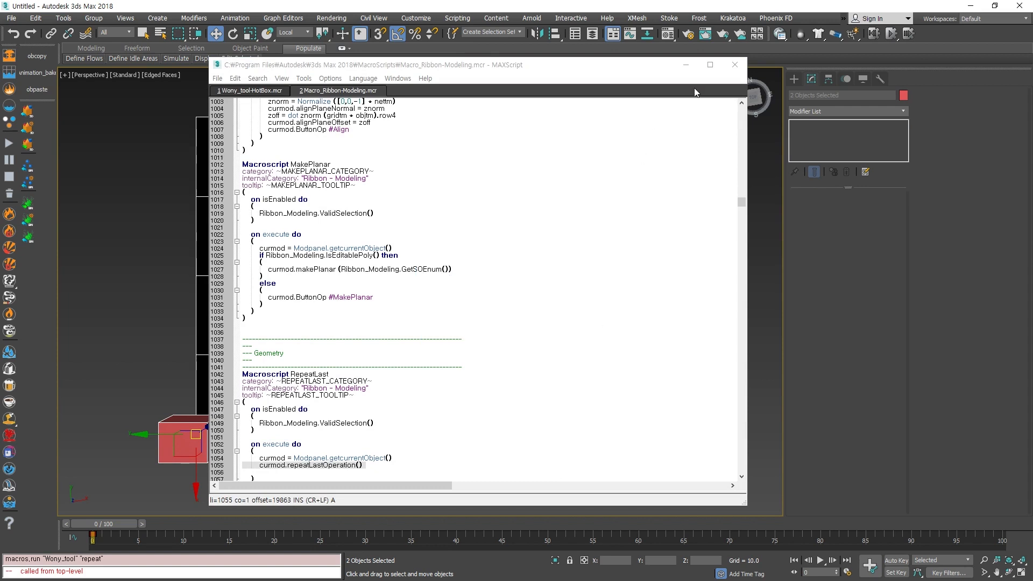
pyautogui.click(734, 65)
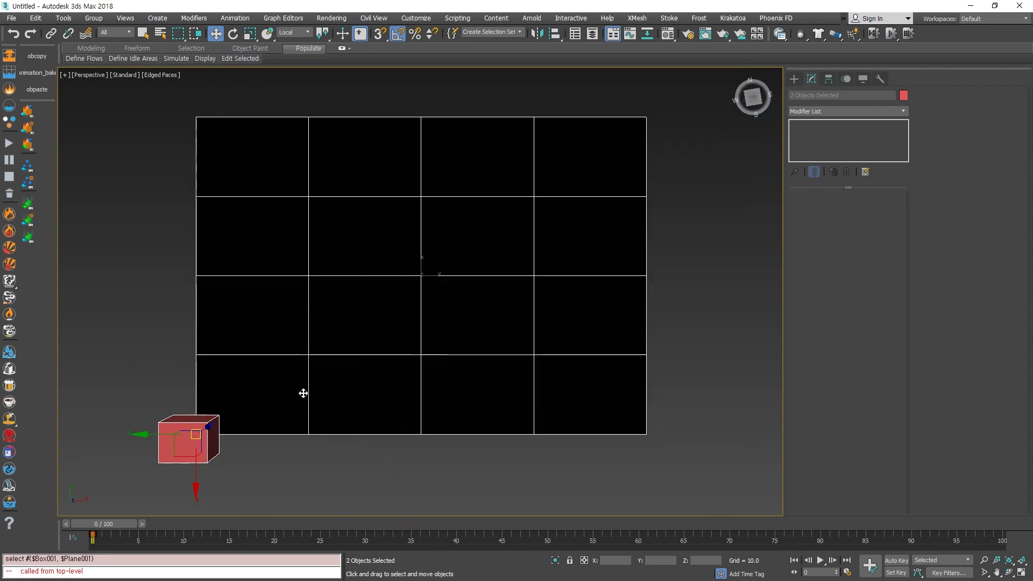
pyautogui.keyDown('alt'); pyautogui.moveTo(304, 394); pyautogui.dragTo(436, 380, button='middle'); pyautogui.keyUp('alt')
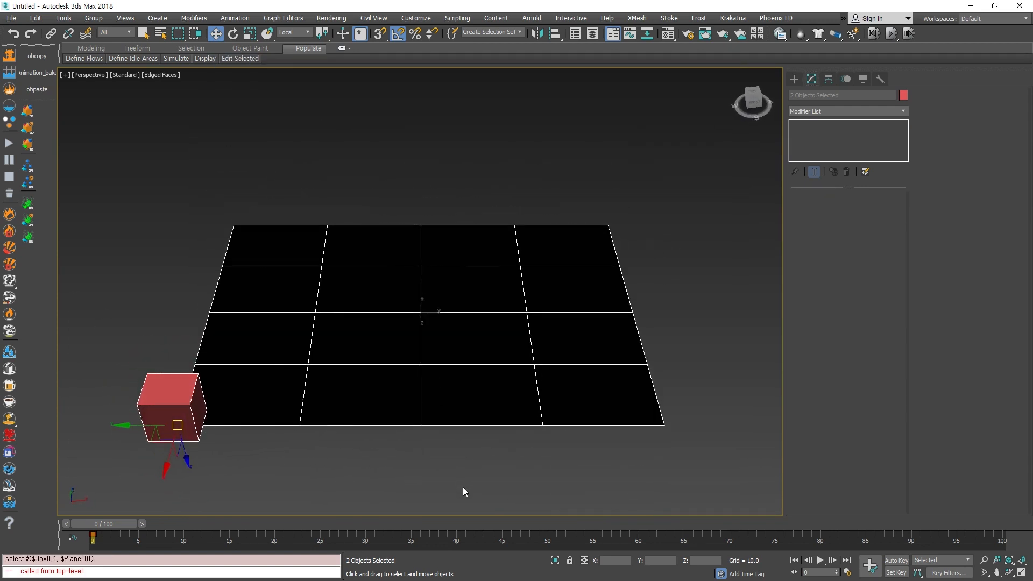